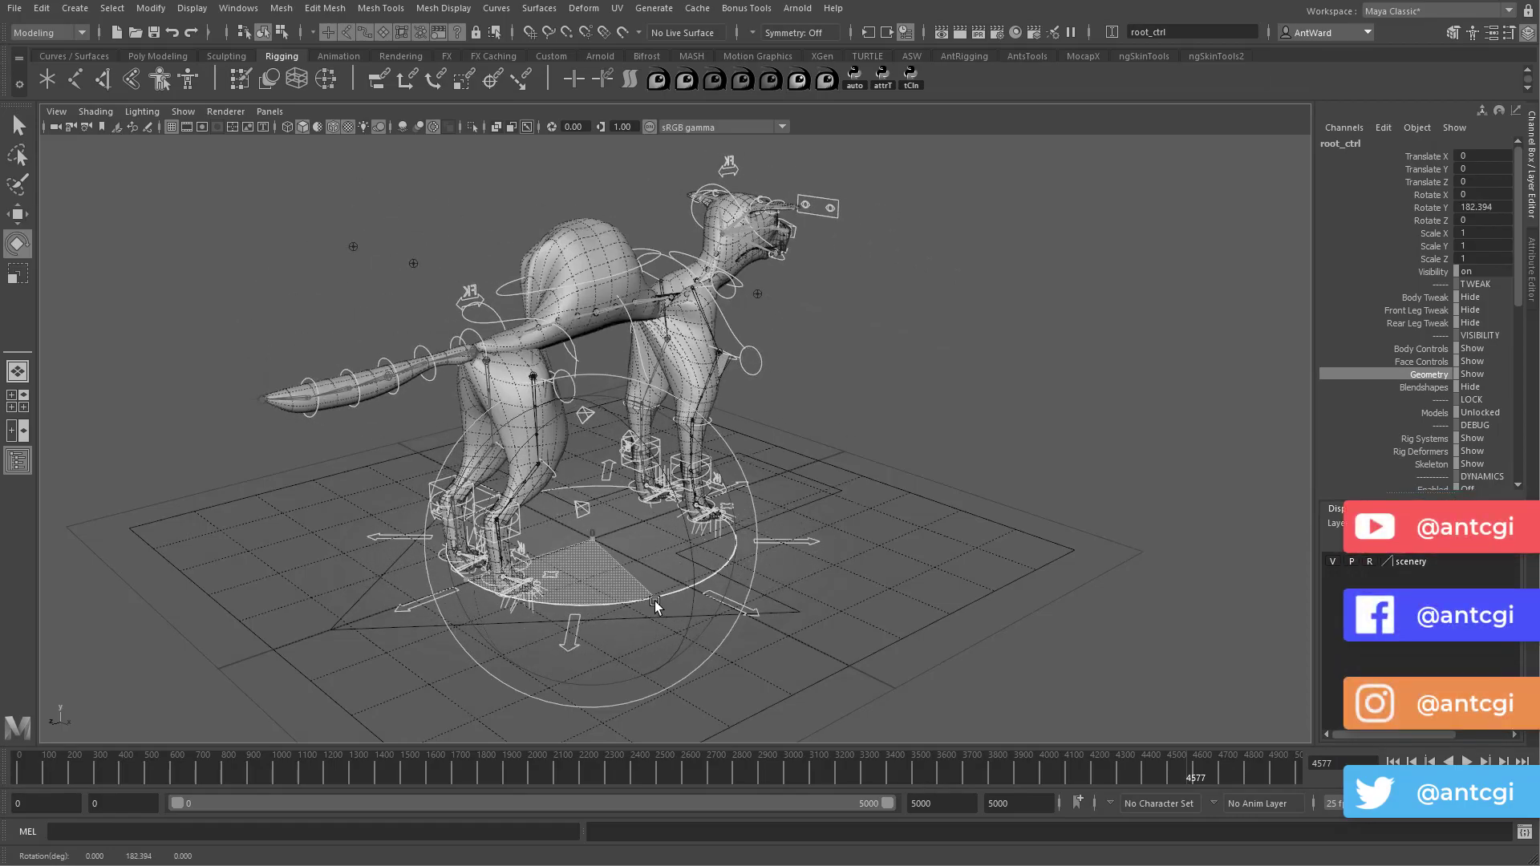
# - Rotate the root control to about 176 degrees around Y and hide the geometry
pyautogui.moveTo(721, 561); pyautogui.dragTo(618, 601, button='middle')
pyautogui.moveTo(666, 601)
pyautogui.mouseDown()
pyautogui.moveTo(628, 601)
pyautogui.moveTo(666, 603)
pyautogui.mouseUp()
pyautogui.keyDown('alt'); pyautogui.moveTo(706, 514); pyautogui.dragTo(817, 444, button='right'); pyautogui.keyUp('alt')
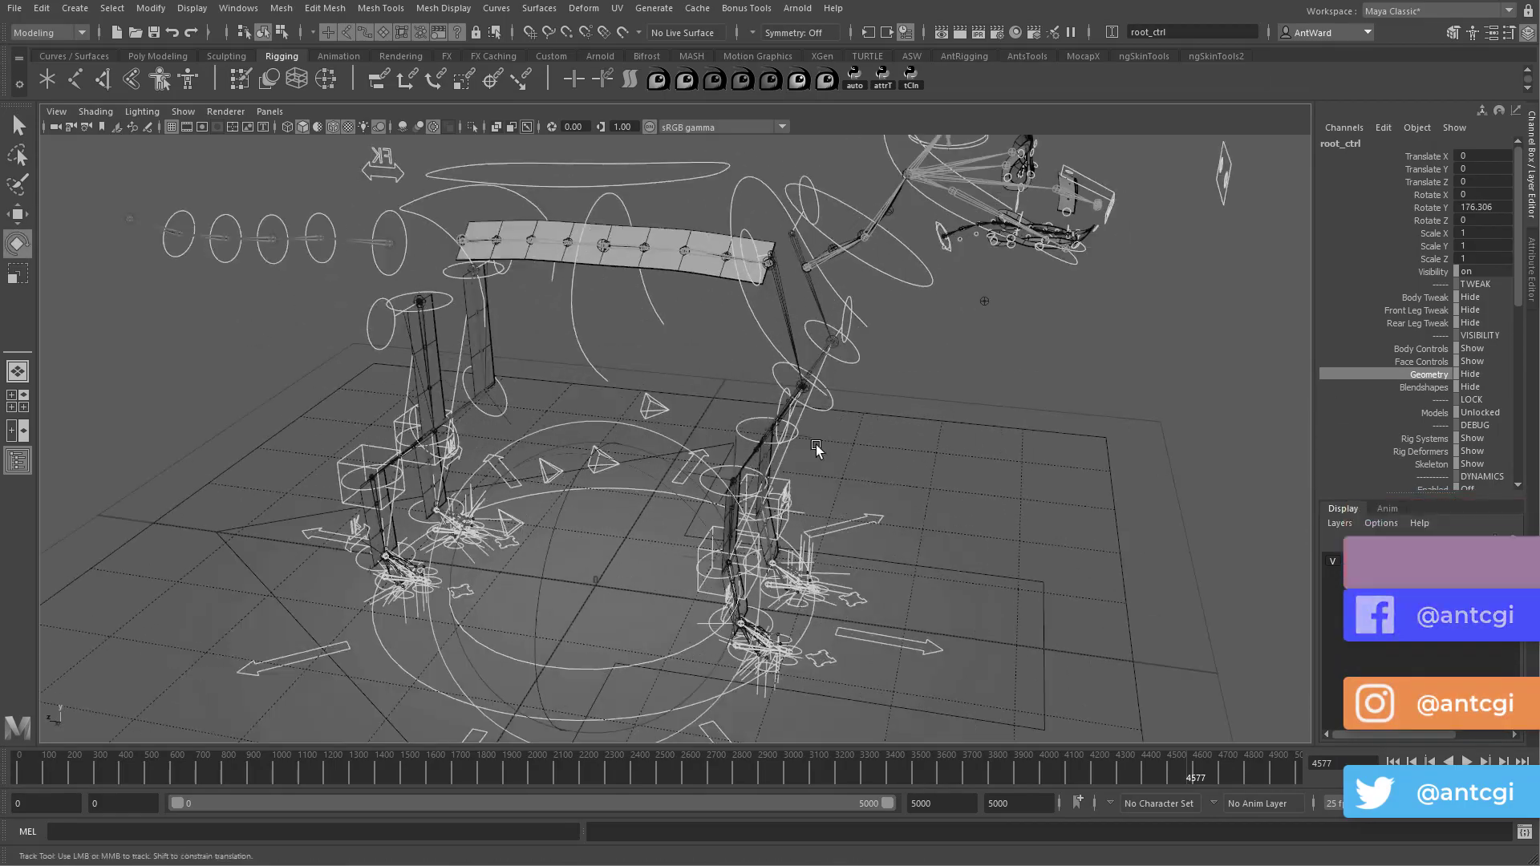
pyautogui.keyDown('alt'); pyautogui.moveTo(816, 444); pyautogui.dragTo(710, 522, button='middle'); pyautogui.keyUp('alt')
# - Select the spine IK handle and enable its advanced twist controls
pyautogui.click(650, 353)
pyautogui.hotkey('ctrl', 'a')
pyautogui.scroll(-4, 1313, 330)
pyautogui.scroll(3, 1363, 449)
pyautogui.scroll(-4, 1395, 521)
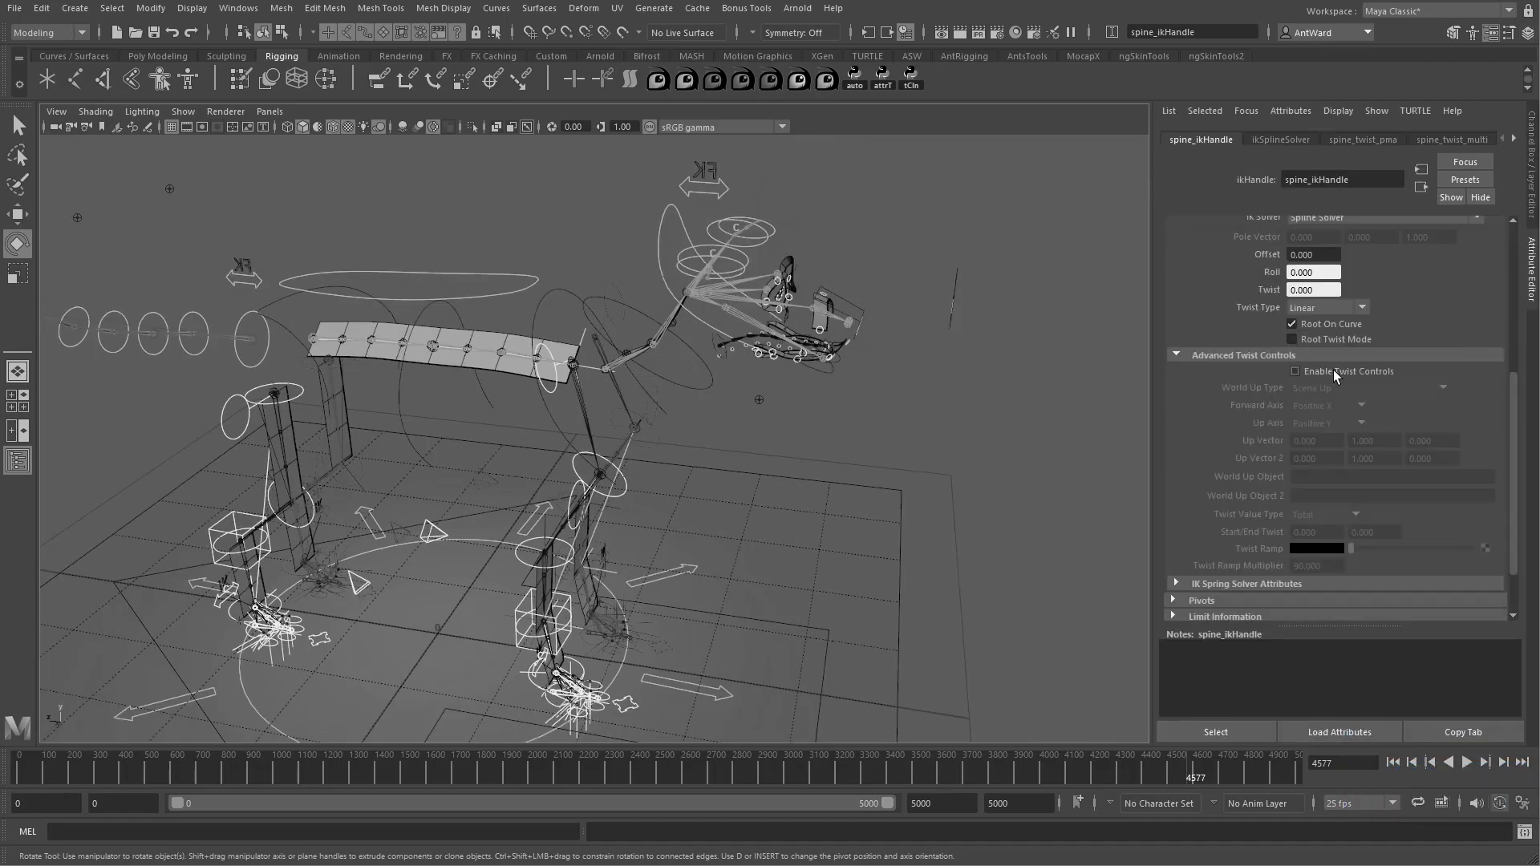
pyautogui.click(1337, 612)
# - Select the root control and reset its rotation to 0
pyautogui.keyDown('alt'); pyautogui.moveTo(853, 409); pyautogui.dragTo(754, 465, button='right'); pyautogui.keyUp('alt')
pyautogui.keyDown('alt'); pyautogui.moveTo(754, 466); pyautogui.dragTo(722, 493); pyautogui.keyUp('alt')
pyautogui.click(609, 572)
pyautogui.moveTo(602, 568)
pyautogui.mouseDown()
pyautogui.moveTo(645, 542)
pyautogui.moveTo(687, 557)
pyautogui.moveTo(529, 553)
pyautogui.moveTo(602, 561)
pyautogui.mouseUp()
pyautogui.click(1529, 165)
pyautogui.click(1474, 207)
pyautogui.write('0')
pyautogui.press('Return')
# - Show the geometry and rotate the root control to test how the spine twists
pyautogui.moveTo(682, 434); pyautogui.dragTo(634, 554)
pyautogui.click(1404, 374)
pyautogui.moveTo(497, 561); pyautogui.dragTo(521, 564, button='middle')
pyautogui.keyDown('alt'); pyautogui.moveTo(521, 563); pyautogui.dragTo(501, 546); pyautogui.keyUp('alt')
pyautogui.moveTo(561, 547); pyautogui.dragTo(671, 530)
pyautogui.moveTo(911, 489); pyautogui.dragTo(908, 457)
# - Hide the geometry and set the spine IK handle's World Up Type to Object Rotation Up
pyautogui.click(1428, 375)
pyautogui.moveTo(1003, 389); pyautogui.dragTo(398, 394, button='middle')
pyautogui.click(398, 395)
pyautogui.hotkey('ctrl', 'a')
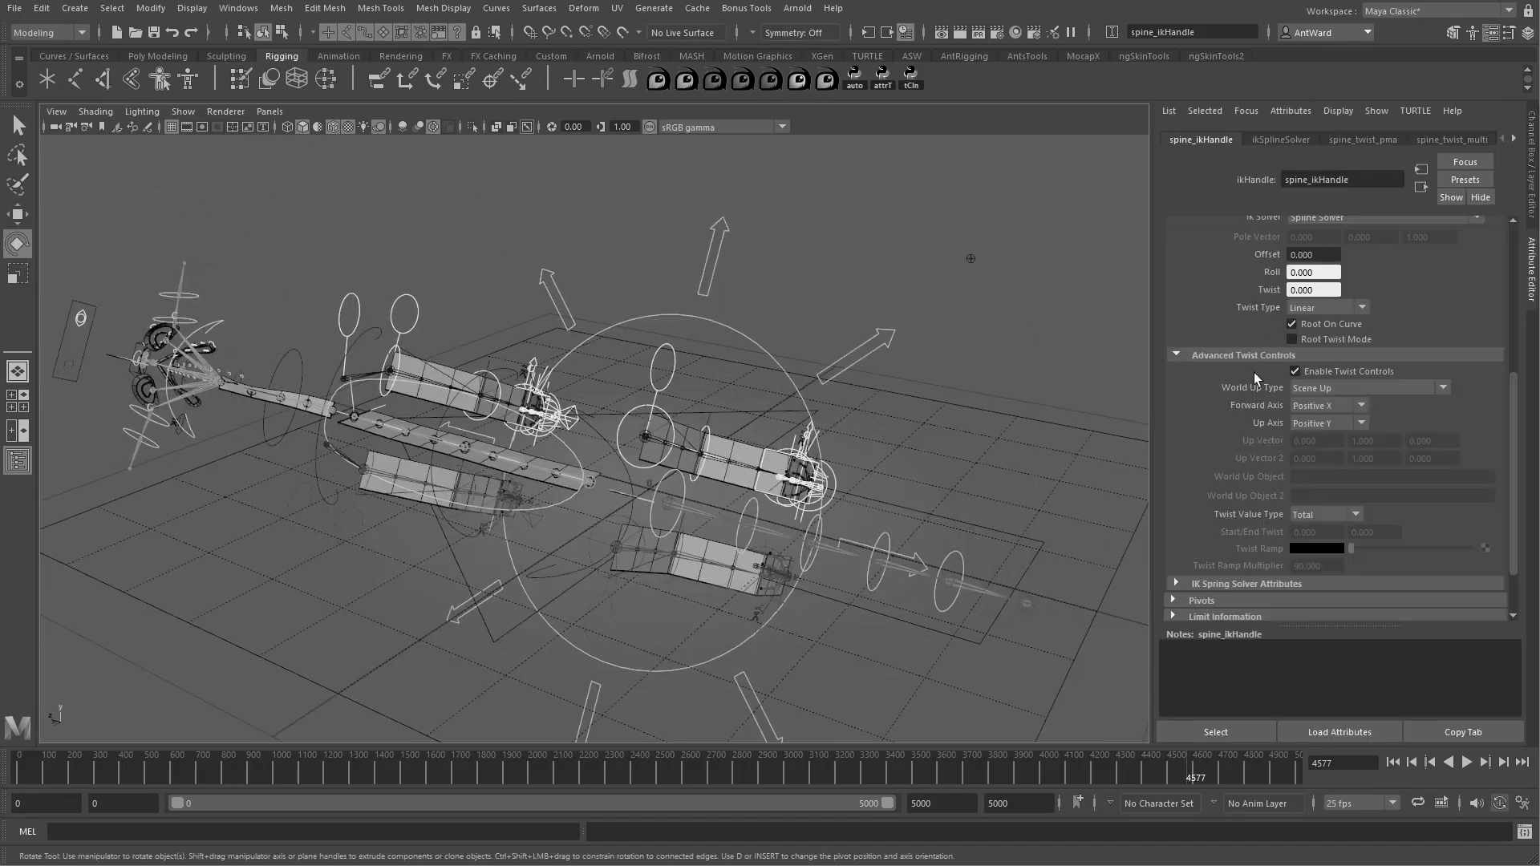
pyautogui.scroll(-1, 1275, 330)
pyautogui.click(1332, 341)
pyautogui.click(1390, 406)
# - Copy the root control's name and use root_ctrl as the spine IK handle's World Up Object
pyautogui.keyDown('alt'); pyautogui.moveTo(899, 377); pyautogui.dragTo(874, 381); pyautogui.keyUp('alt')
pyautogui.click(867, 361)
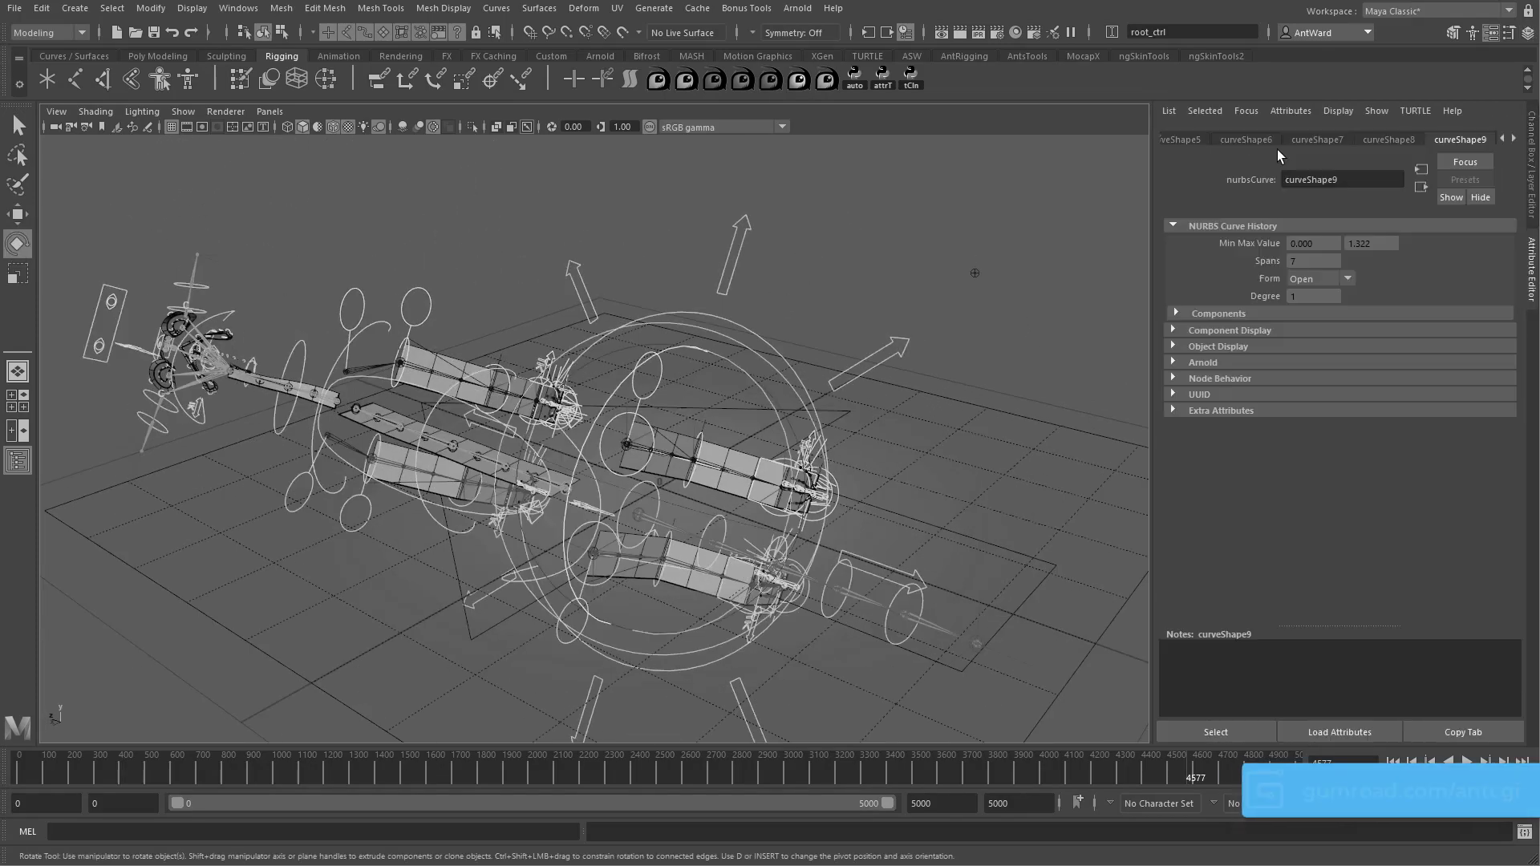
pyautogui.click(1502, 140)
pyautogui.click(1187, 139)
pyautogui.doubleClick(1341, 179)
pyautogui.click(353, 389)
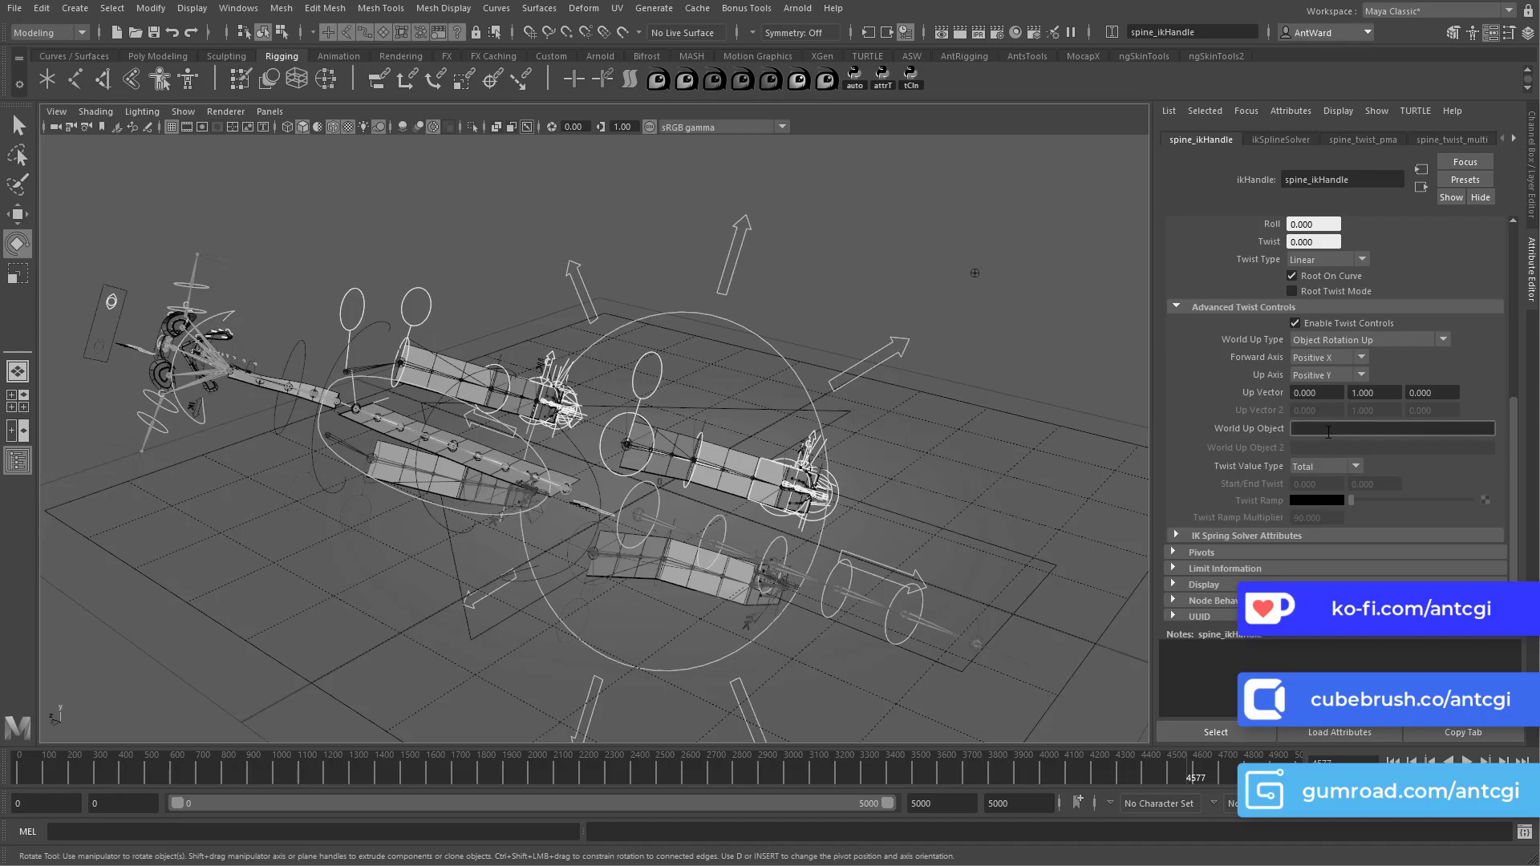
pyautogui.click(551, 387)
# - Rotate the root control and show the geometry again
pyautogui.moveTo(636, 374); pyautogui.dragTo(850, 419)
pyautogui.hotkey('ctrl', 'a')
pyautogui.click(1428, 375)
pyautogui.moveTo(562, 513); pyautogui.dragTo(706, 529, button='middle')
pyautogui.keyDown('alt'); pyautogui.moveTo(706, 529); pyautogui.dragTo(654, 541, button='right'); pyautogui.keyUp('alt')
# - Rotate the root control to about -15, 335 and -20 degrees and scale it uniformly to about 0.85
pyautogui.press('e')
pyautogui.moveTo(670, 536); pyautogui.dragTo(733, 522)
pyautogui.moveTo(688, 449); pyautogui.dragTo(608, 470)
pyautogui.press('r')
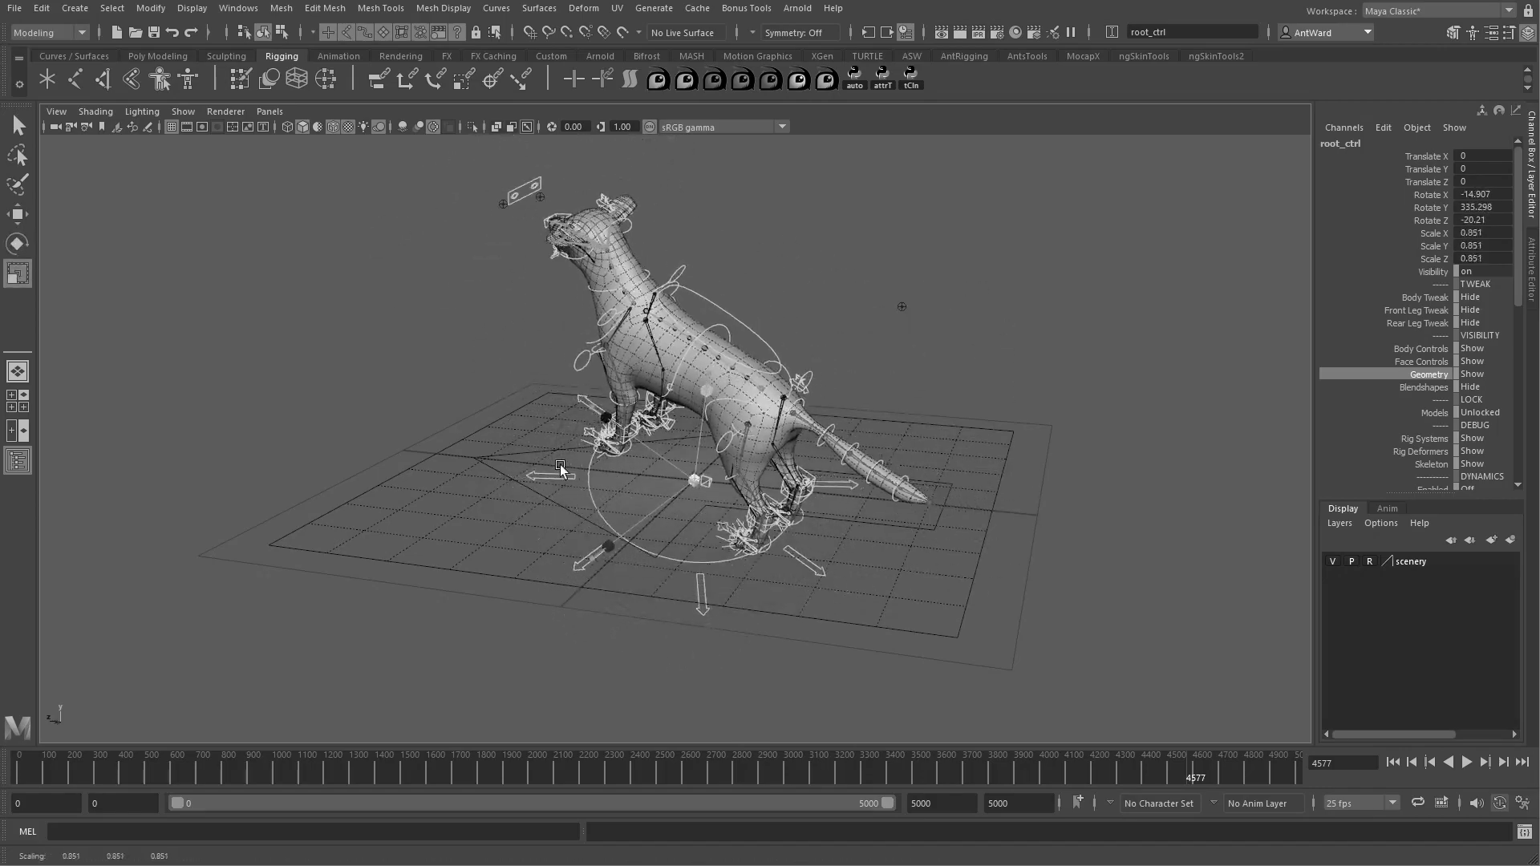
pyautogui.scroll(-5, 158, 364)
pyautogui.scroll(10, 158, 364)
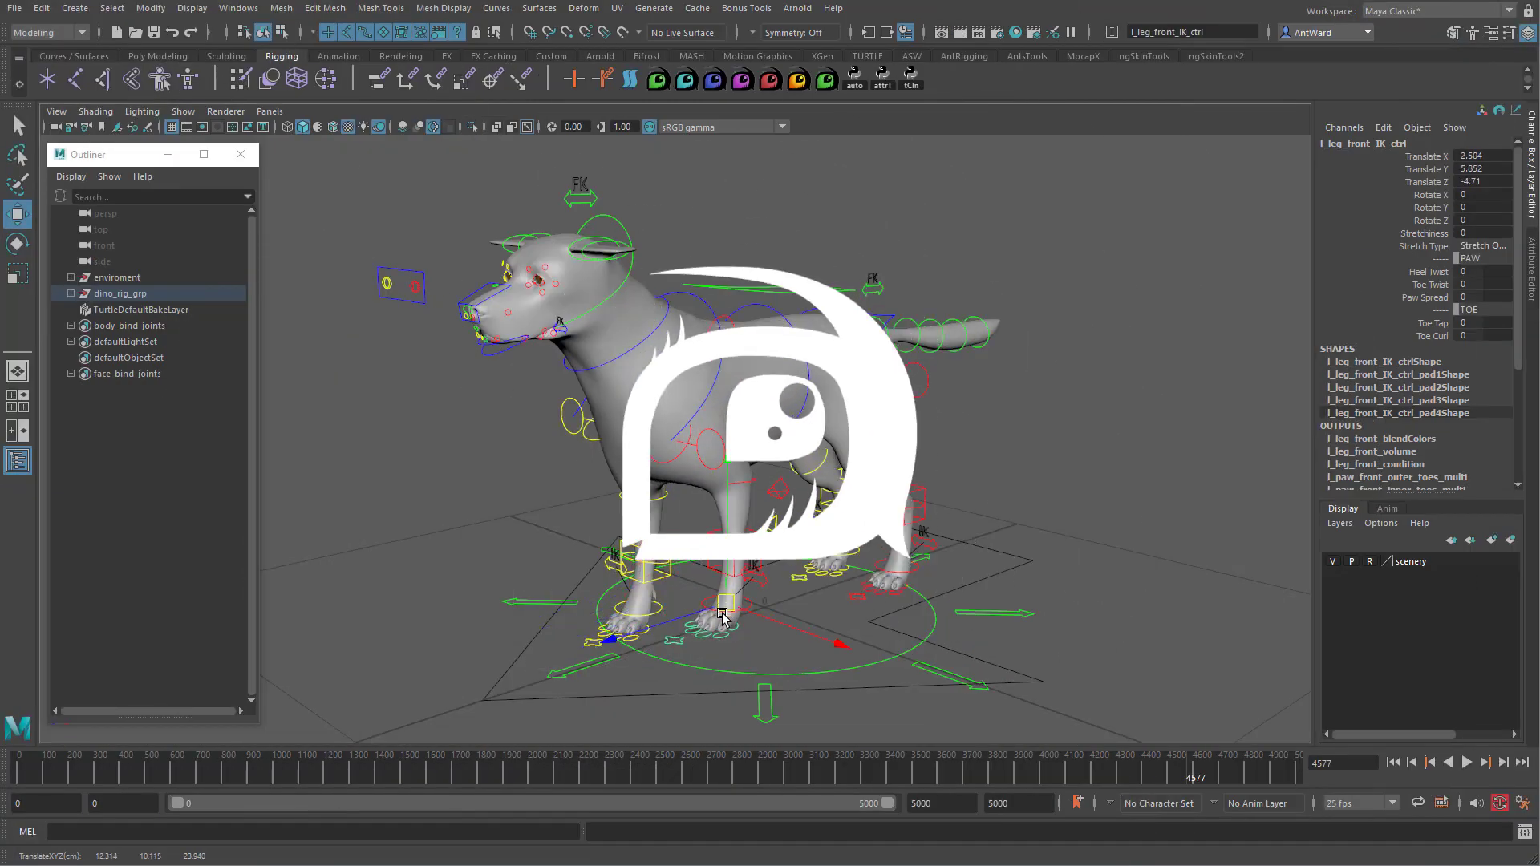
# - Try moving the left front leg IK control and the upper spine control, undoing each move
pyautogui.click(648, 679)
pyautogui.moveTo(639, 672); pyautogui.dragTo(626, 682)
pyautogui.hotkey('ctrl', 'z')
pyautogui.click(708, 309)
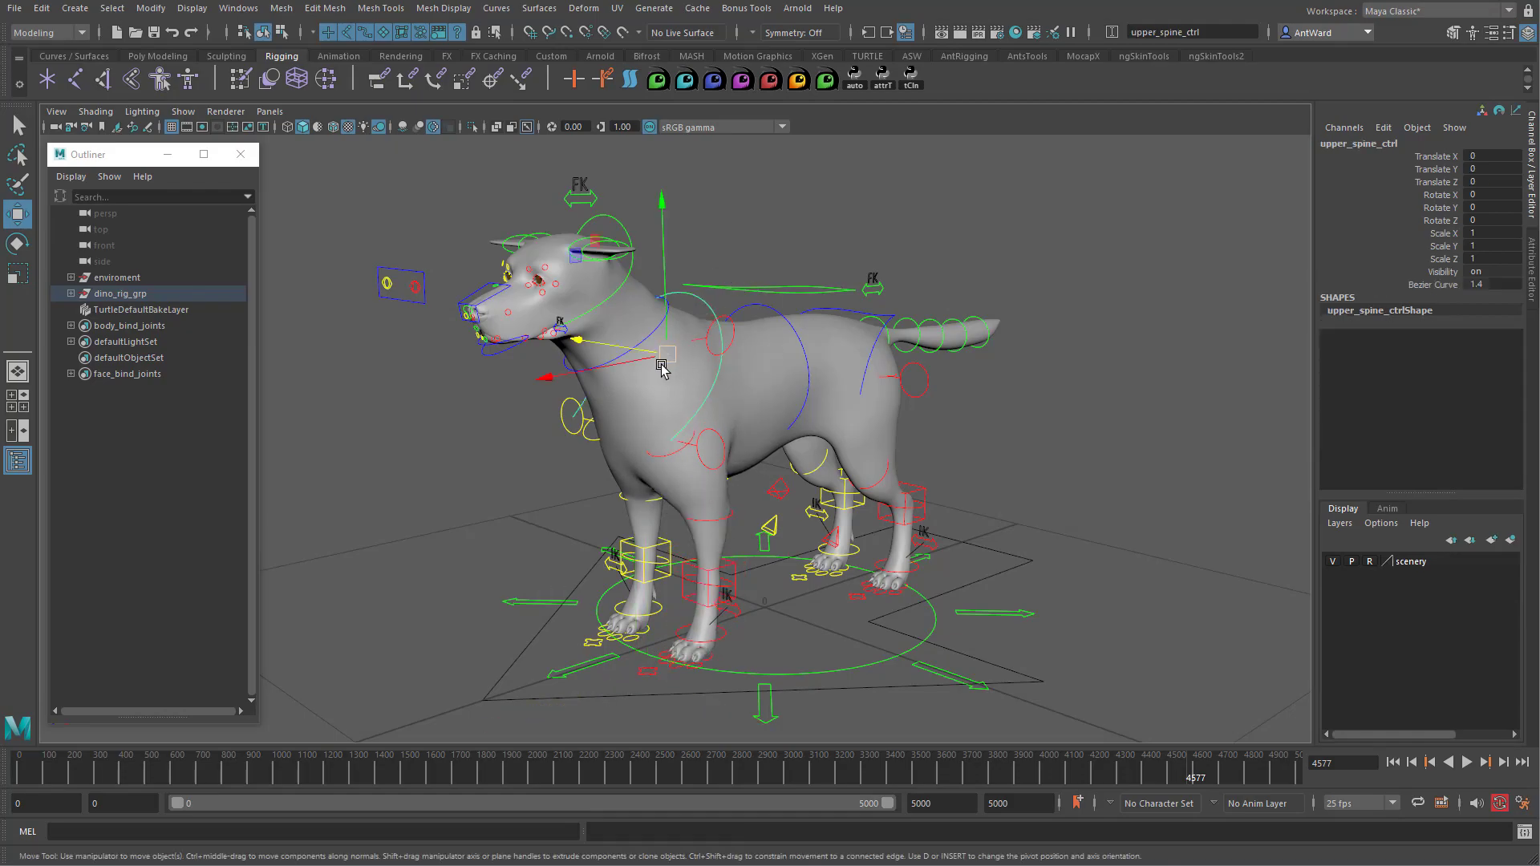
pyautogui.moveTo(668, 365); pyautogui.dragTo(704, 391)
pyautogui.hotkey('ctrl', 'z')
pyautogui.moveTo(622, 505)
pyautogui.keyDown('alt'); pyautogui.mouseDown()
pyautogui.moveTo(594, 491)
pyautogui.moveTo(618, 485)
pyautogui.mouseUp(); pyautogui.keyUp('alt')
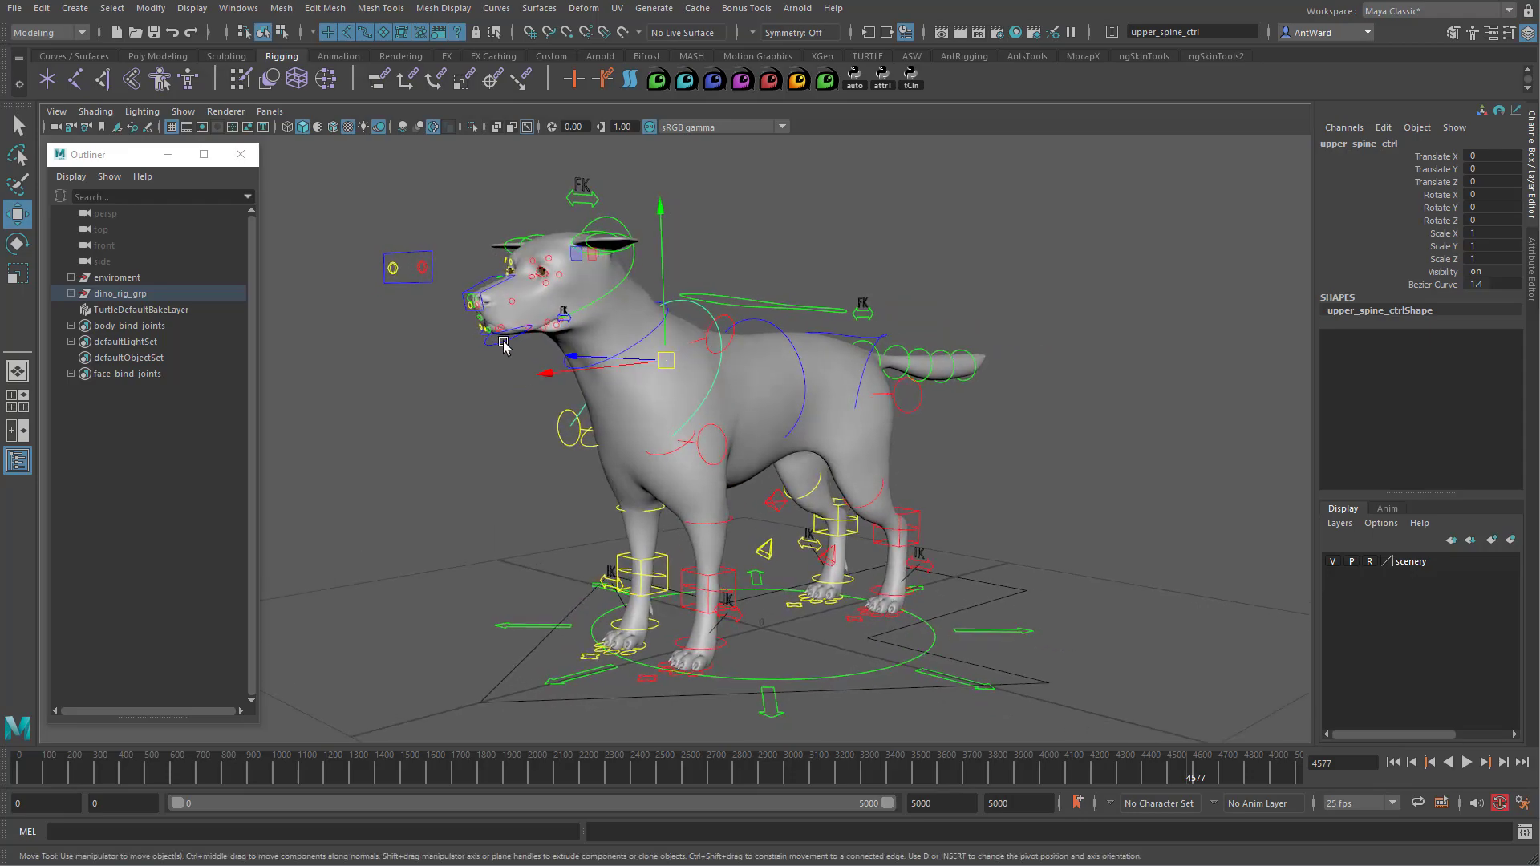
# - Try opening the mouth by rotating the jaw control, and undo the rotation
pyautogui.click(502, 343)
pyautogui.press('e')
pyautogui.moveTo(458, 321); pyautogui.dragTo(494, 383)
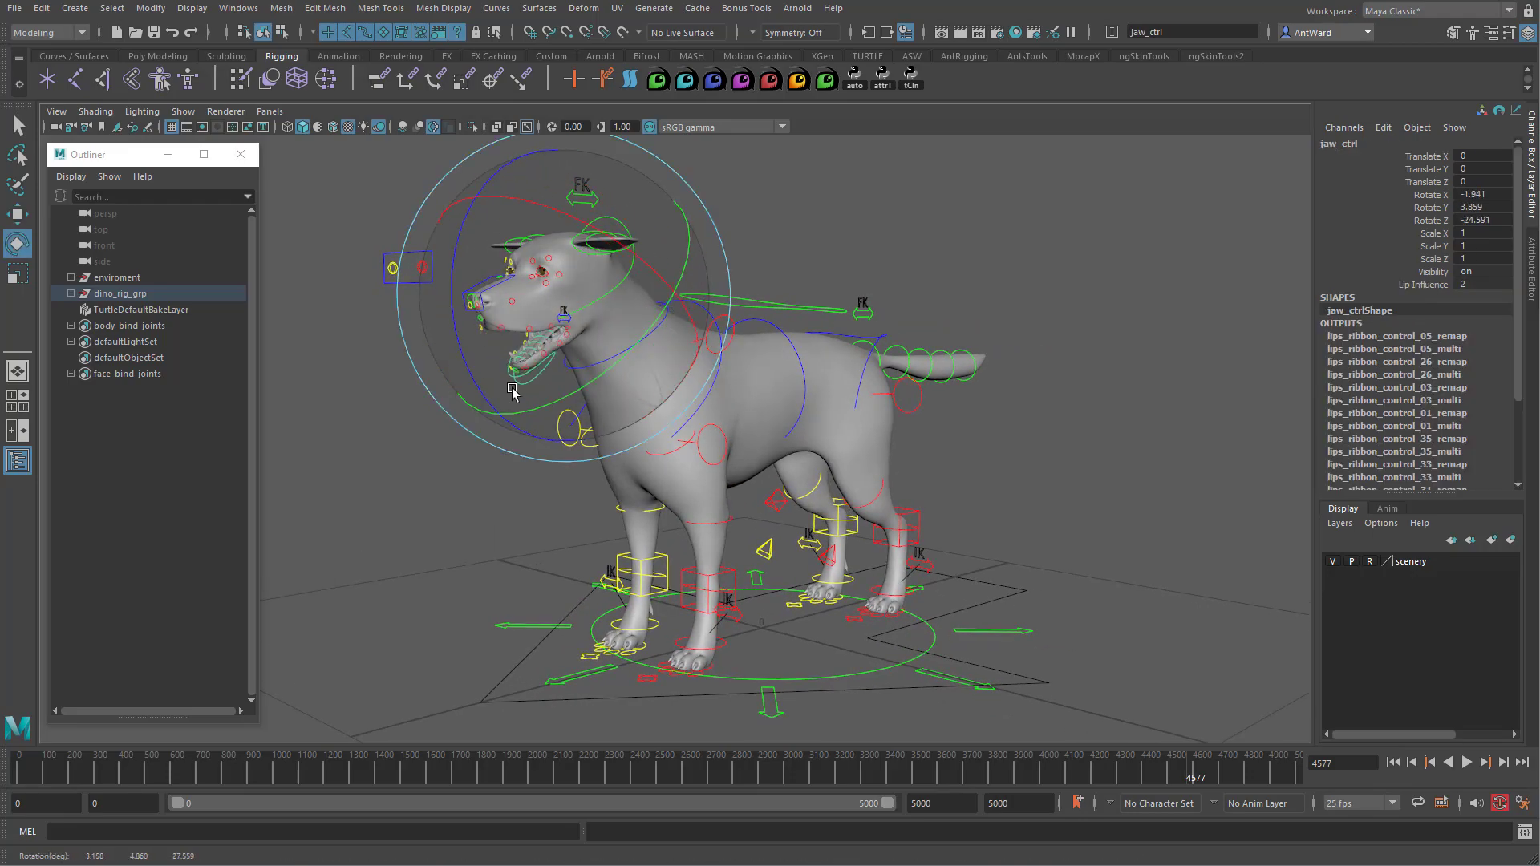
pyautogui.hotkey('ctrl', 'z')
# - Select the root control, try moving the whole rig with it, and undo the move
pyautogui.keyDown('alt'); pyautogui.moveTo(731, 509); pyautogui.dragTo(848, 682); pyautogui.keyUp('alt')
pyautogui.click(848, 681)
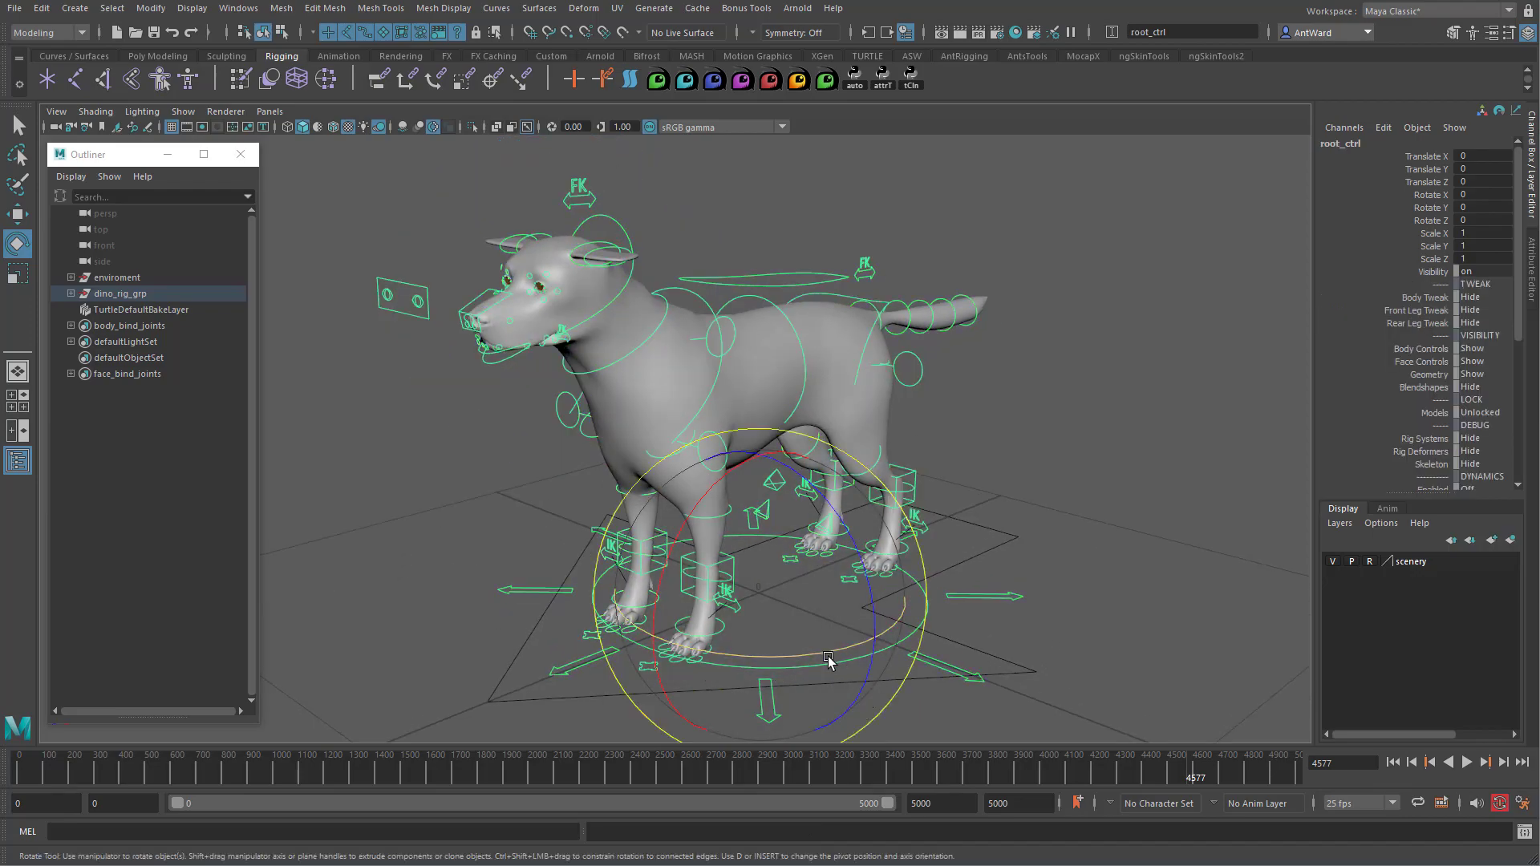
pyautogui.press('w')
pyautogui.keyDown('alt'); pyautogui.moveTo(904, 622); pyautogui.dragTo(725, 612, button='right'); pyautogui.keyUp('alt')
pyautogui.keyDown('alt'); pyautogui.moveTo(694, 627); pyautogui.dragTo(694, 562); pyautogui.keyUp('alt')
pyautogui.hotkey('ctrl', 'z')
pyautogui.keyDown('alt'); pyautogui.moveTo(694, 561); pyautogui.dragTo(831, 559, button='right'); pyautogui.keyUp('alt')
pyautogui.keyDown('alt'); pyautogui.moveTo(830, 559); pyautogui.dragTo(838, 561); pyautogui.keyUp('alt')
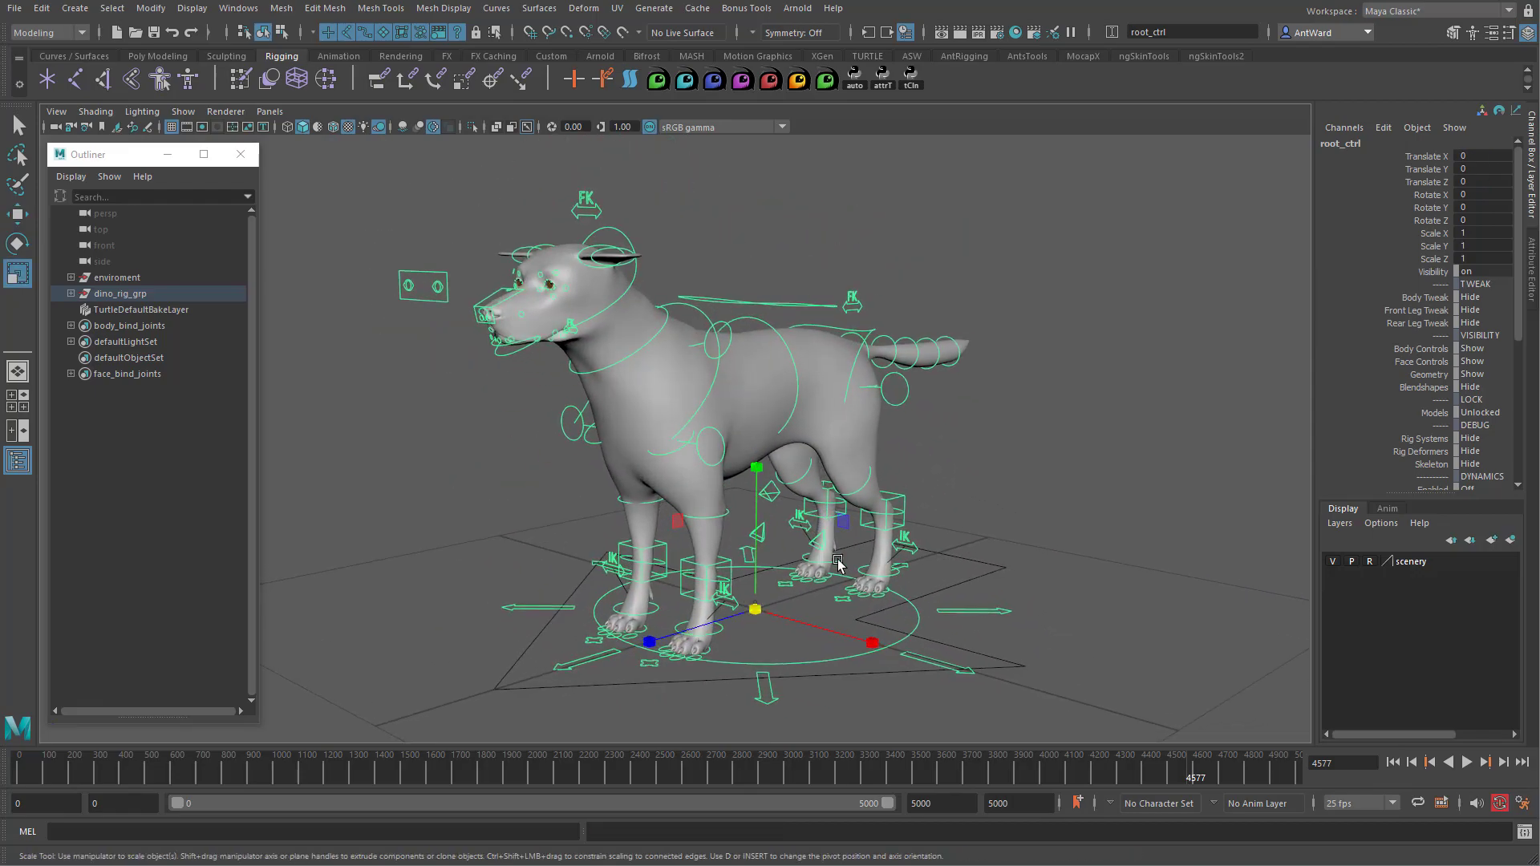
# - Scale the root control uniformly to about 1.62 to examine the body, and reset its scale to 1
pyautogui.keyDown('alt'); pyautogui.moveTo(762, 663); pyautogui.dragTo(1457, 665); pyautogui.keyUp('alt')
pyautogui.keyDown('alt'); pyautogui.moveTo(988, 601); pyautogui.dragTo(722, 581, button='right'); pyautogui.keyUp('alt')
pyautogui.keyDown('alt'); pyautogui.moveTo(722, 581); pyautogui.dragTo(660, 564); pyautogui.keyUp('alt')
pyautogui.keyDown('alt'); pyautogui.moveTo(661, 564); pyautogui.dragTo(770, 564, button='right'); pyautogui.keyUp('alt')
pyautogui.keyDown('alt'); pyautogui.moveTo(770, 564); pyautogui.dragTo(757, 584, button='middle'); pyautogui.keyUp('alt')
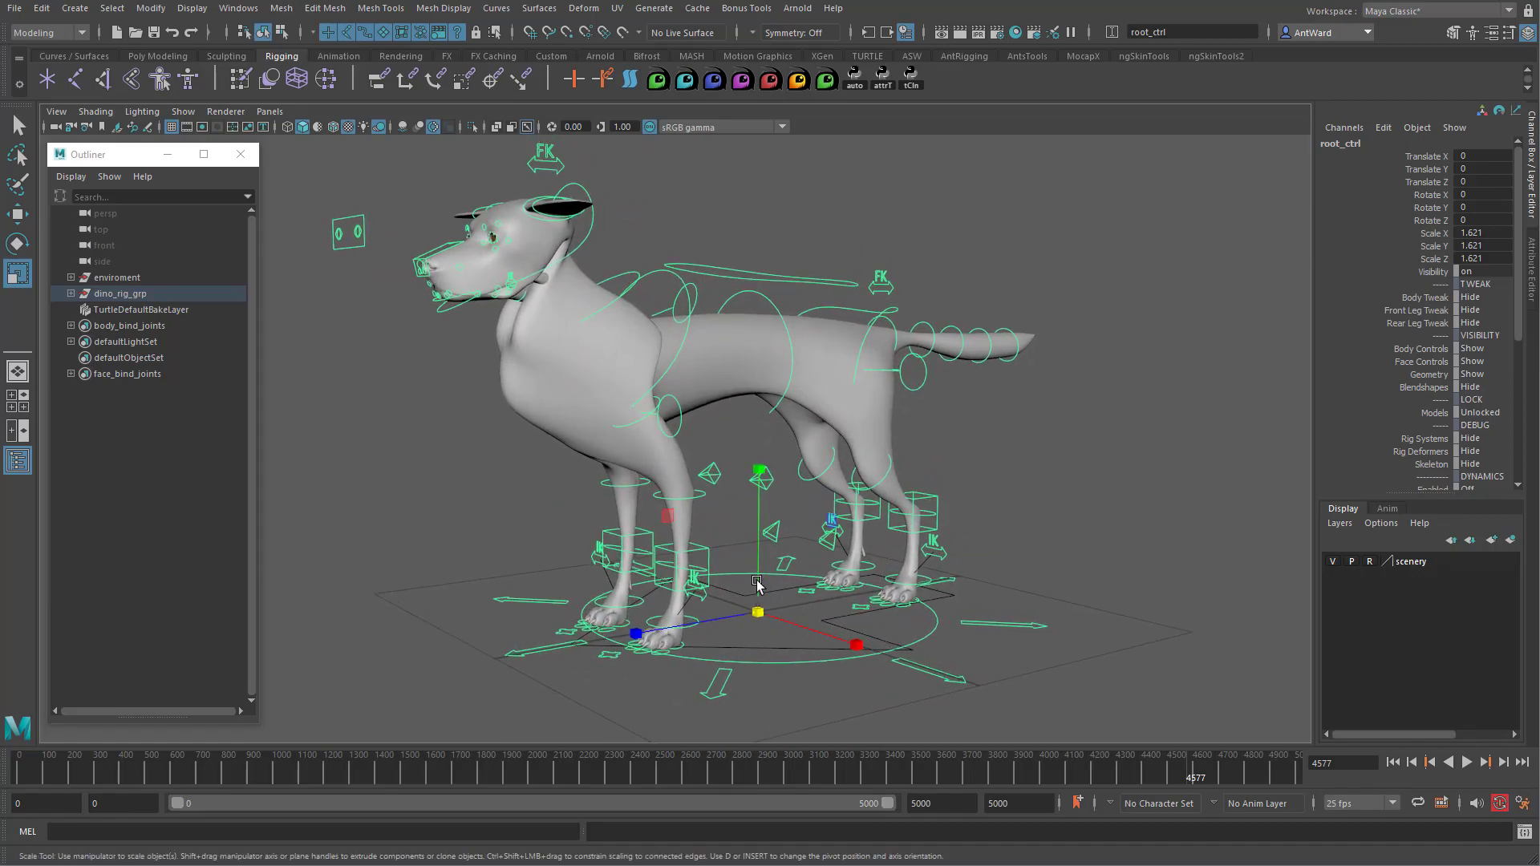
pyautogui.keyDown('alt'); pyautogui.moveTo(764, 586); pyautogui.dragTo(1021, 536); pyautogui.keyUp('alt')
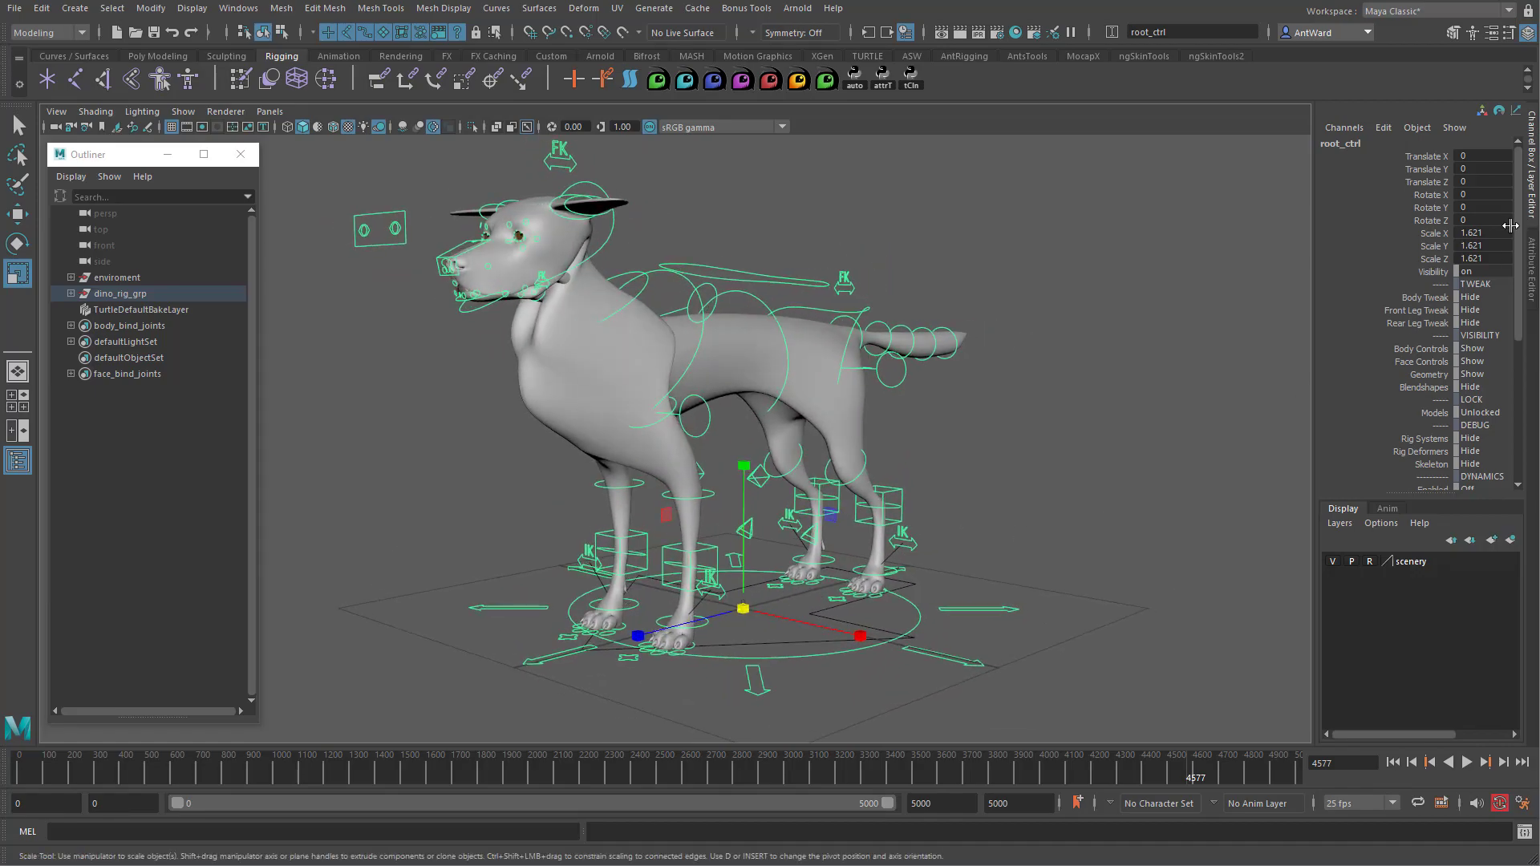
pyautogui.press('Return')
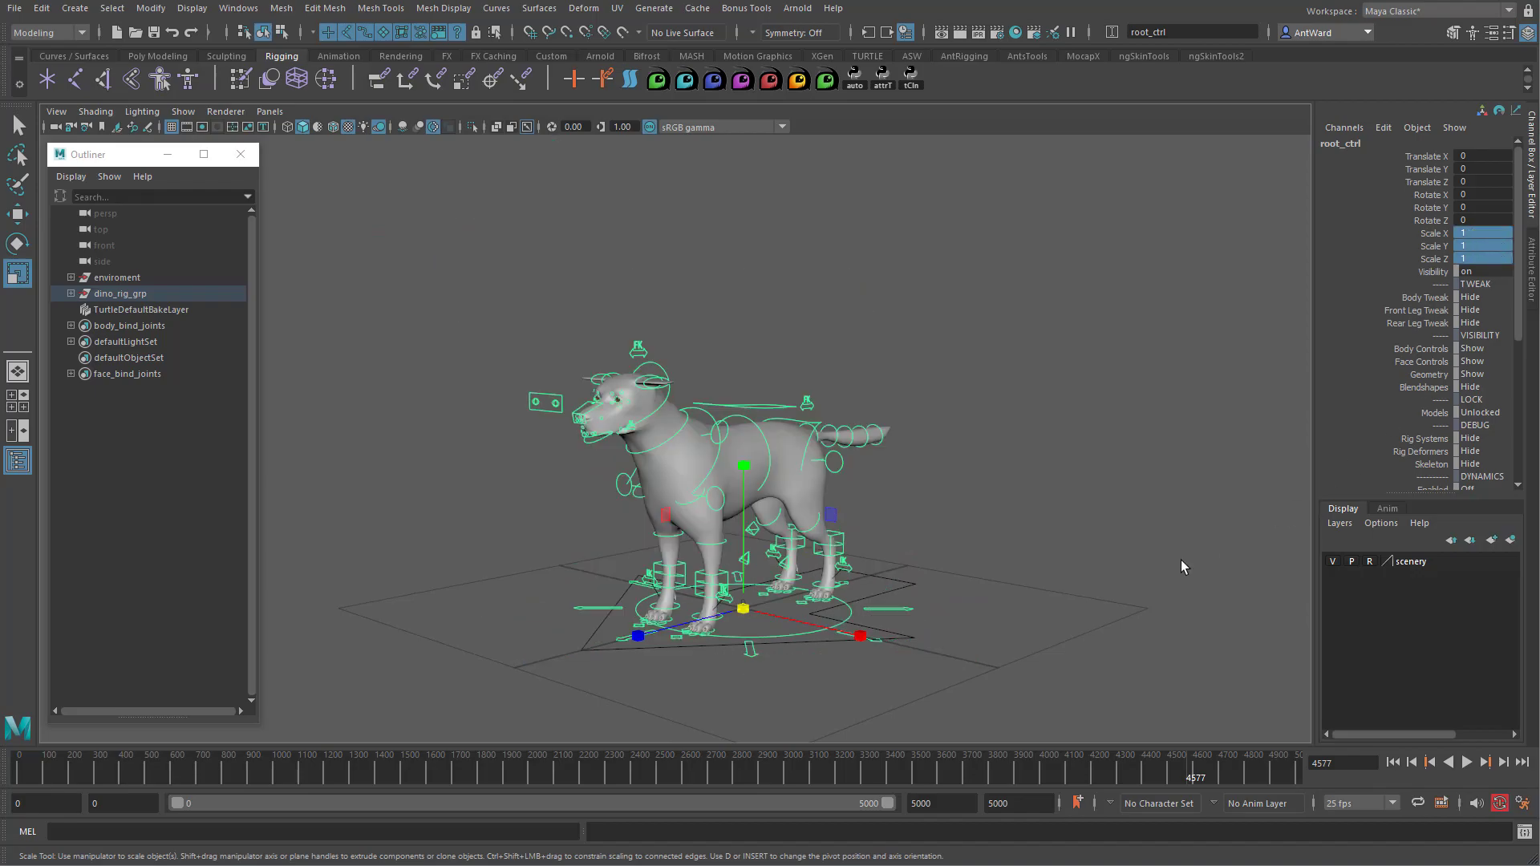
pyautogui.keyDown('alt'); pyautogui.moveTo(582, 559); pyautogui.dragTo(918, 540, button='right'); pyautogui.keyUp('alt')
pyautogui.keyDown('alt'); pyautogui.moveTo(917, 539); pyautogui.dragTo(911, 448, button='middle'); pyautogui.keyUp('alt')
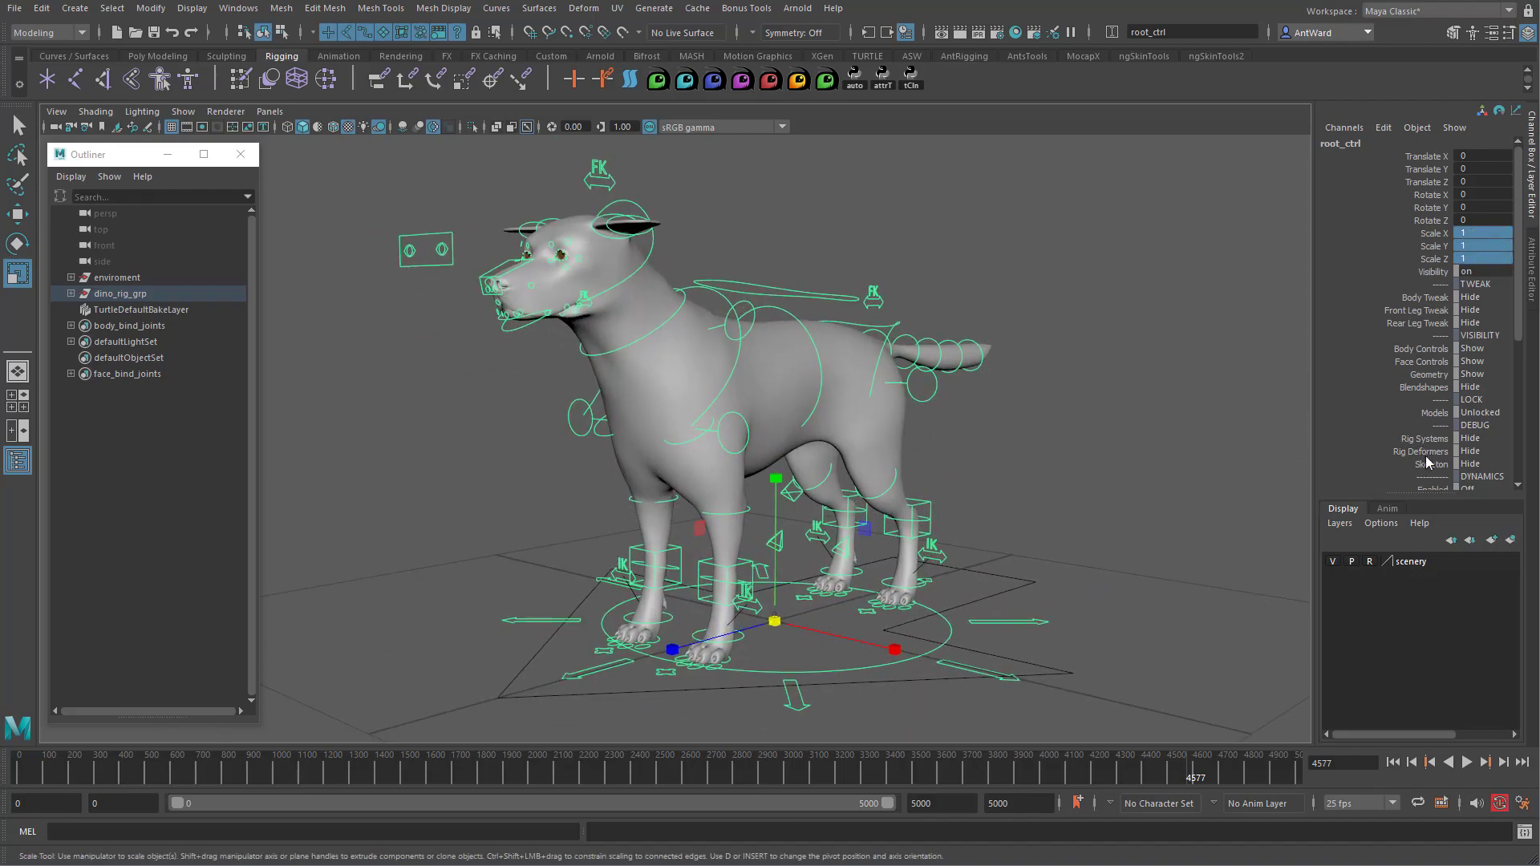
# - Set the root control's Rig Systems, Rig Deformers and Skeleton attributes to Show and deselect the control
pyautogui.click(1428, 464)
pyautogui.click(1428, 438)
pyautogui.moveTo(1019, 466); pyautogui.dragTo(1076, 465, button='middle')
pyautogui.keyDown('alt'); pyautogui.moveTo(879, 479); pyautogui.dragTo(884, 497); pyautogui.keyUp('alt')
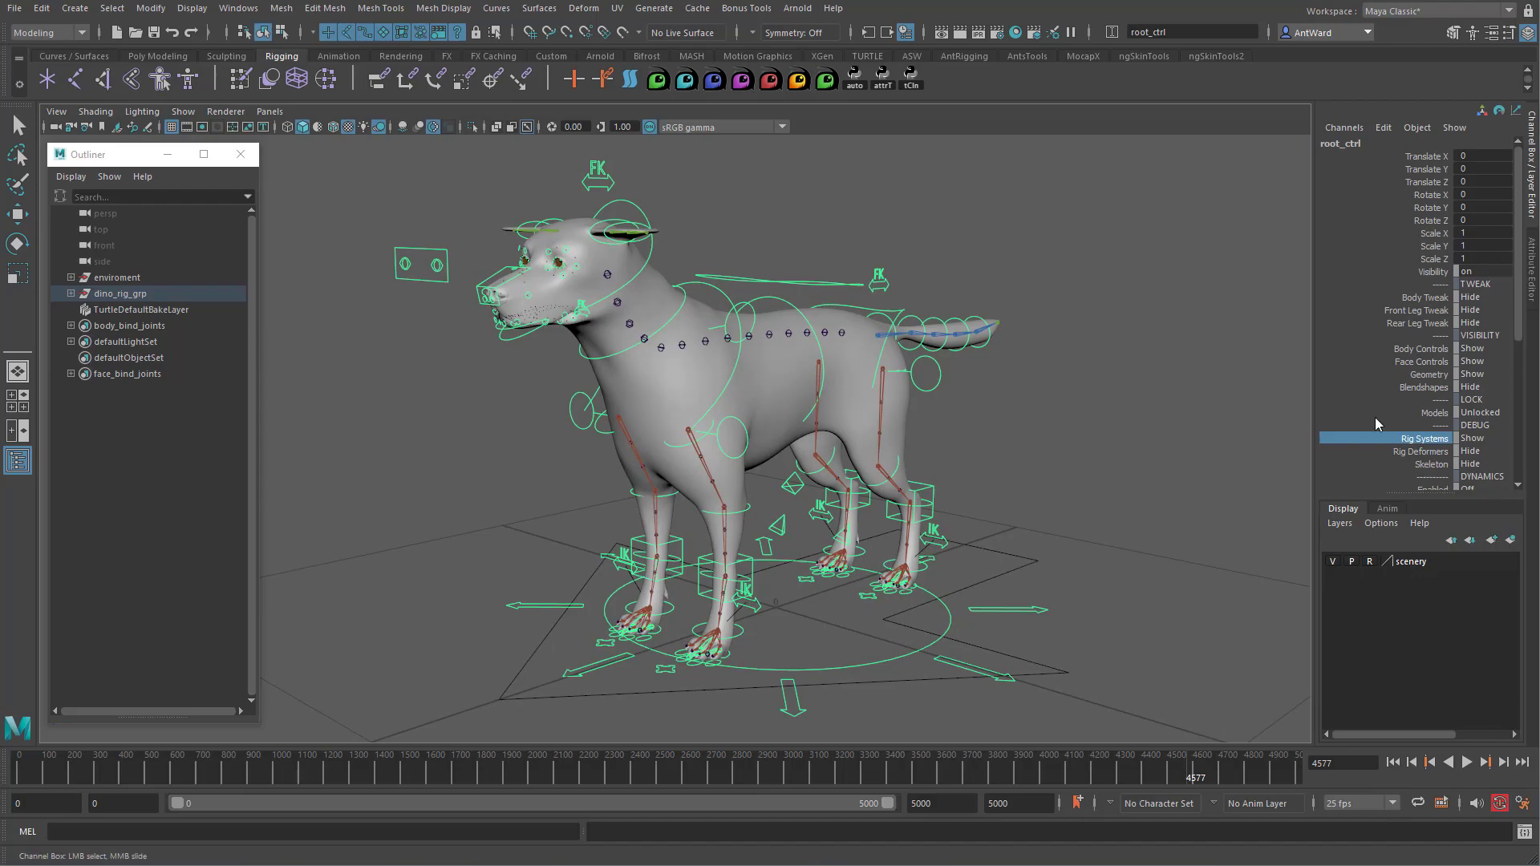
pyautogui.click(1364, 464)
pyautogui.moveTo(1012, 466); pyautogui.dragTo(1059, 465, button='middle')
pyautogui.moveTo(804, 469)
pyautogui.keyDown('alt'); pyautogui.mouseDown()
pyautogui.moveTo(715, 462)
pyautogui.moveTo(828, 463)
pyautogui.mouseUp(); pyautogui.keyUp('alt')
pyautogui.click(828, 464)
# - Select the spine_mid joint and expand its spine_scaleFactor input to examine the values
pyautogui.press('r')
pyautogui.keyDown('alt'); pyautogui.moveTo(728, 340); pyautogui.dragTo(682, 345); pyautogui.keyUp('alt')
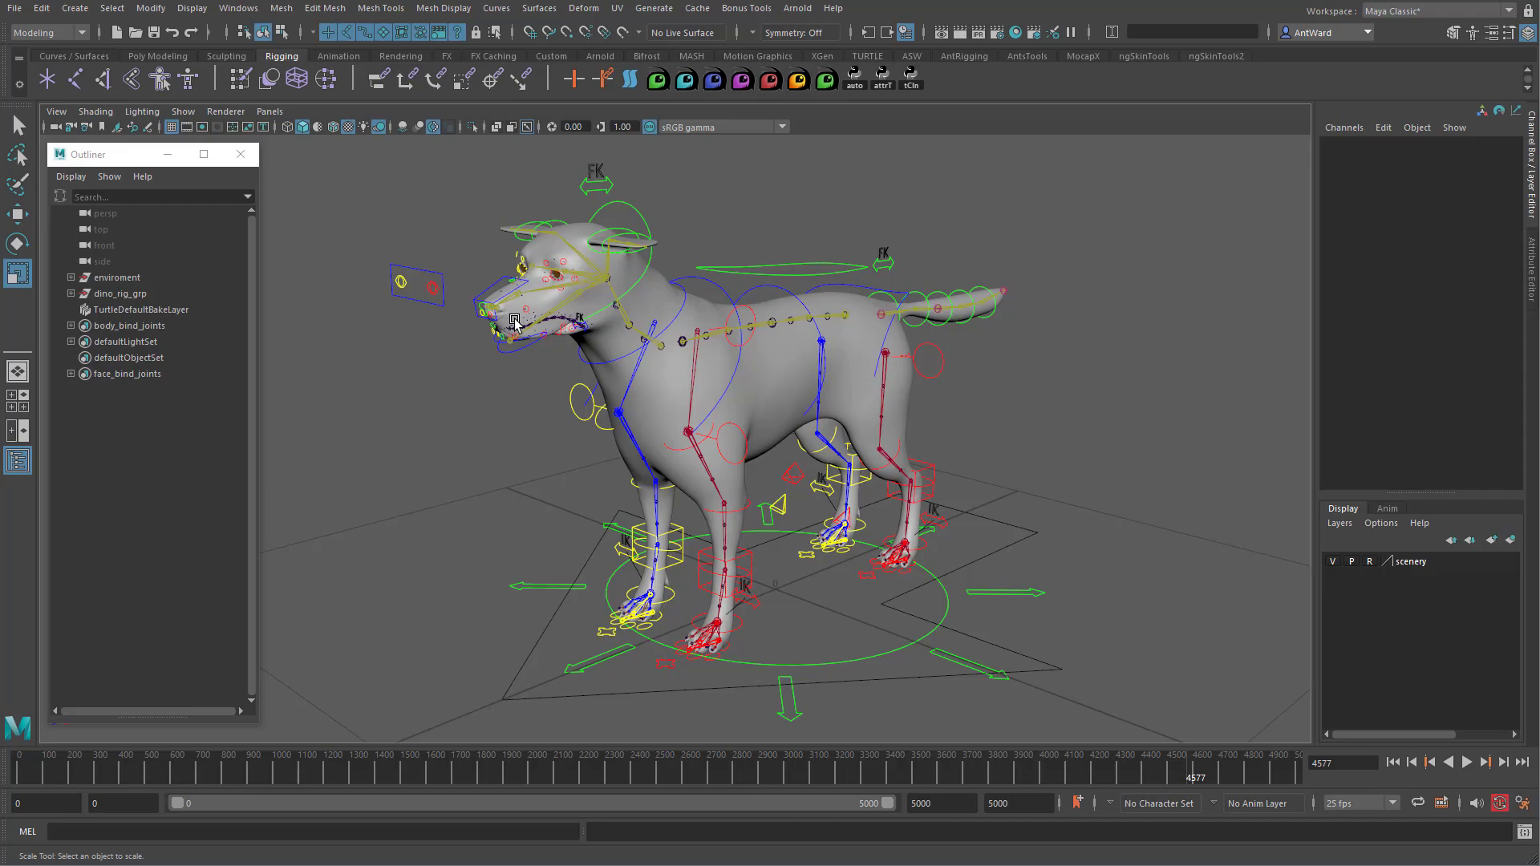
pyautogui.keyDown('alt'); pyautogui.moveTo(978, 388); pyautogui.dragTo(935, 388); pyautogui.keyUp('alt')
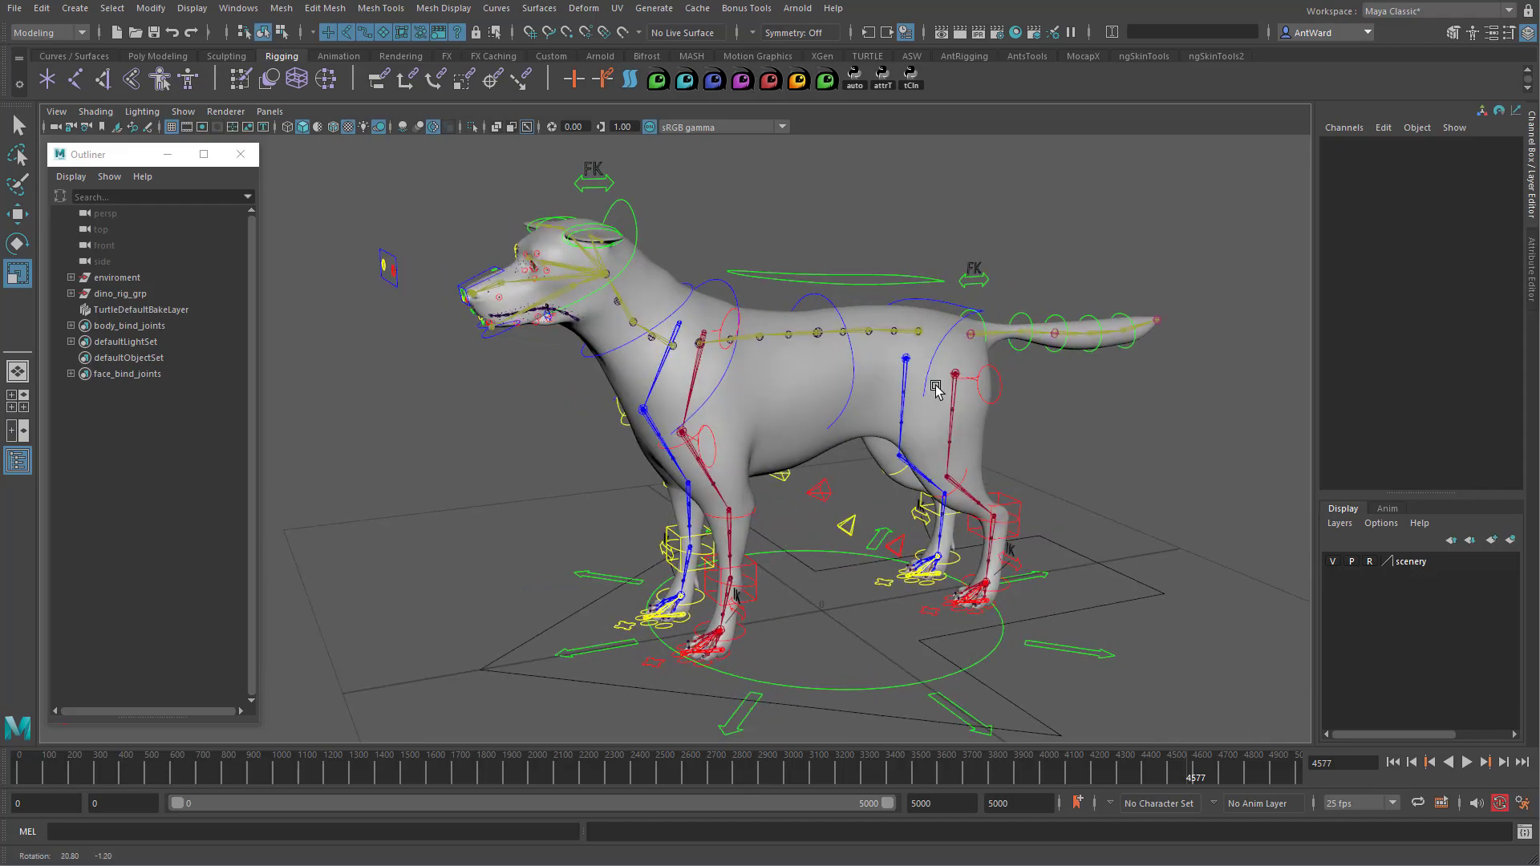
pyautogui.keyDown('alt'); pyautogui.moveTo(936, 388); pyautogui.dragTo(822, 441, button='middle'); pyautogui.keyUp('alt')
pyautogui.keyDown('alt'); pyautogui.moveTo(821, 440); pyautogui.dragTo(1104, 441, button='right'); pyautogui.keyUp('alt')
pyautogui.click(656, 344)
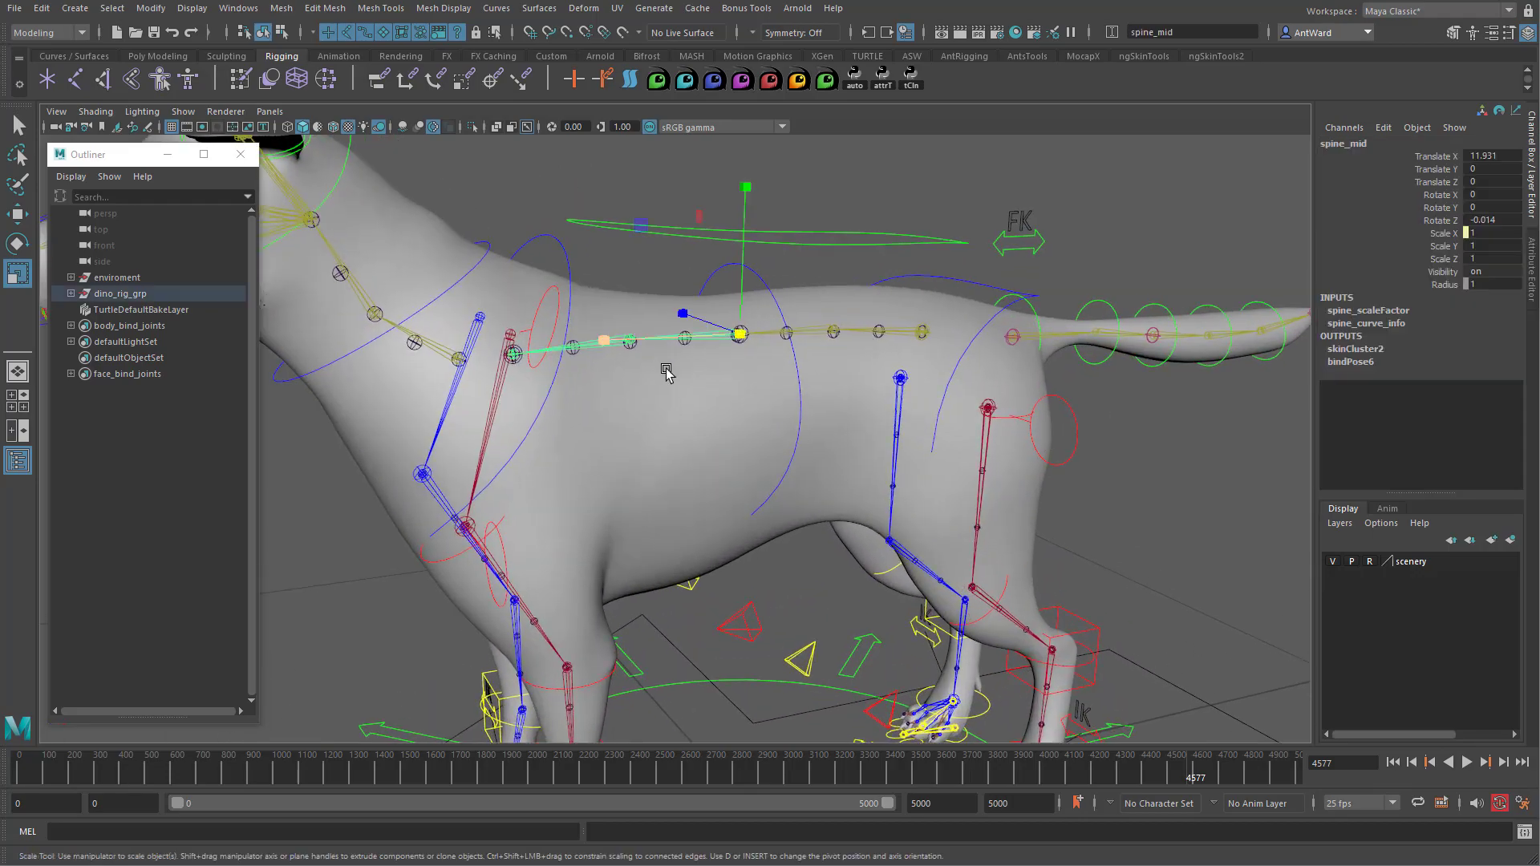
pyautogui.keyDown('alt'); pyautogui.moveTo(663, 354); pyautogui.dragTo(694, 405); pyautogui.keyUp('alt')
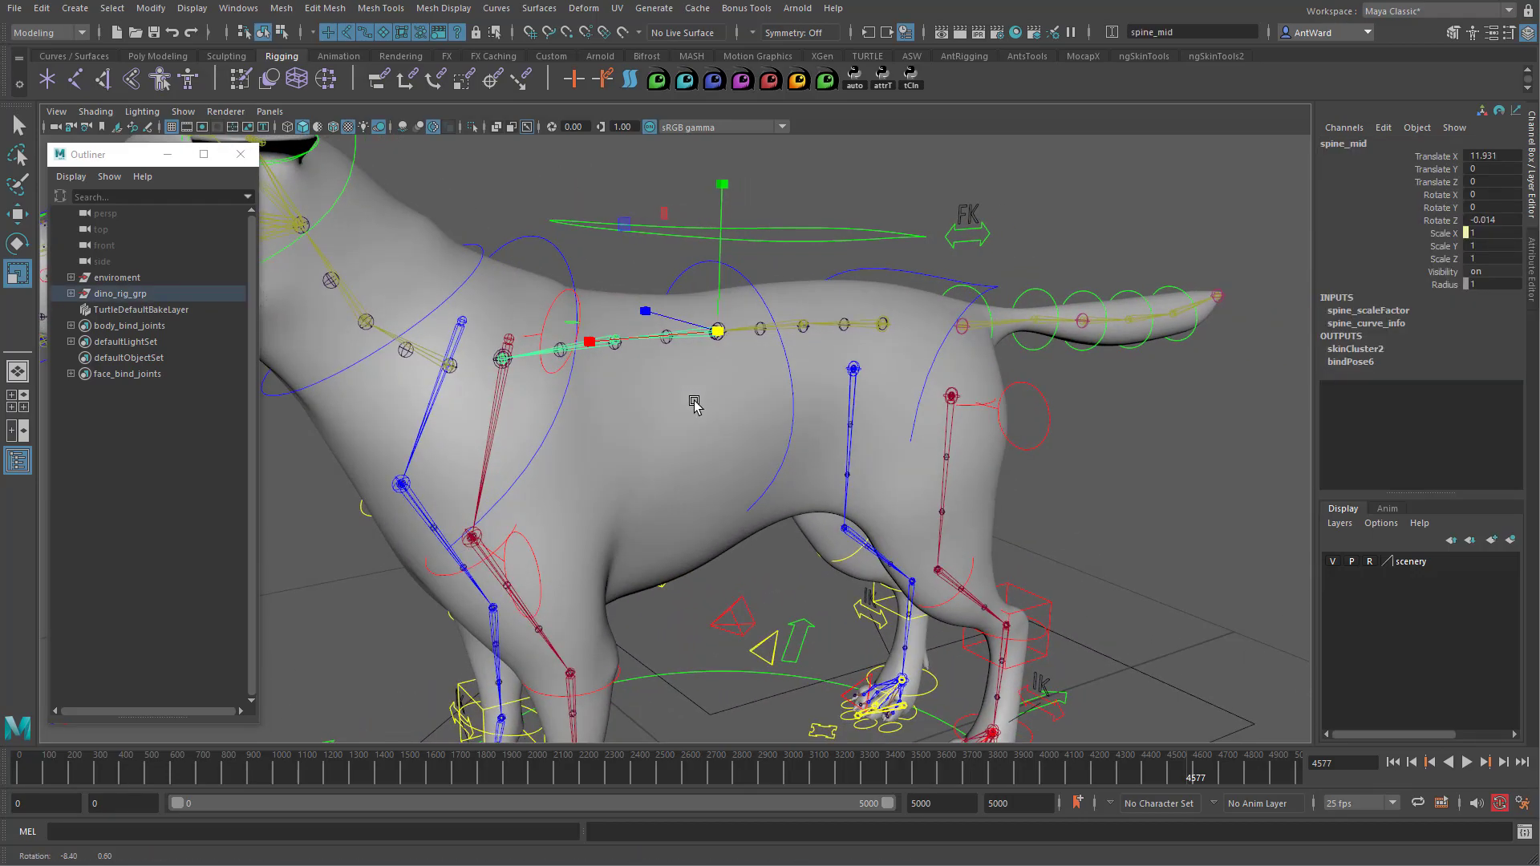
pyautogui.click(1364, 311)
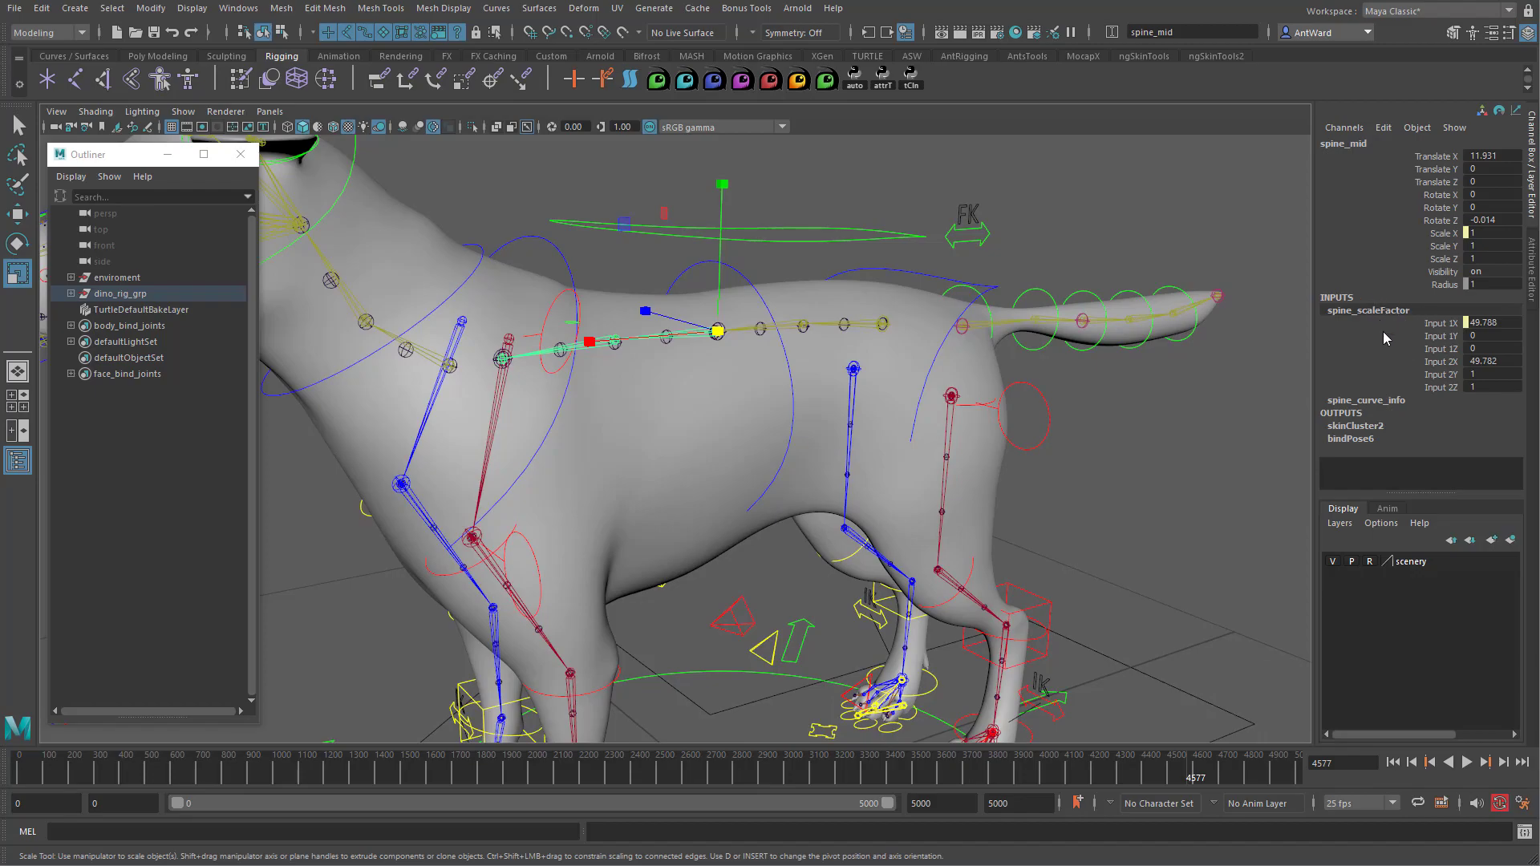
# - Open the Node Editor, add the spine_mid joint and graph its input and output connections
pyautogui.click(260, 12)
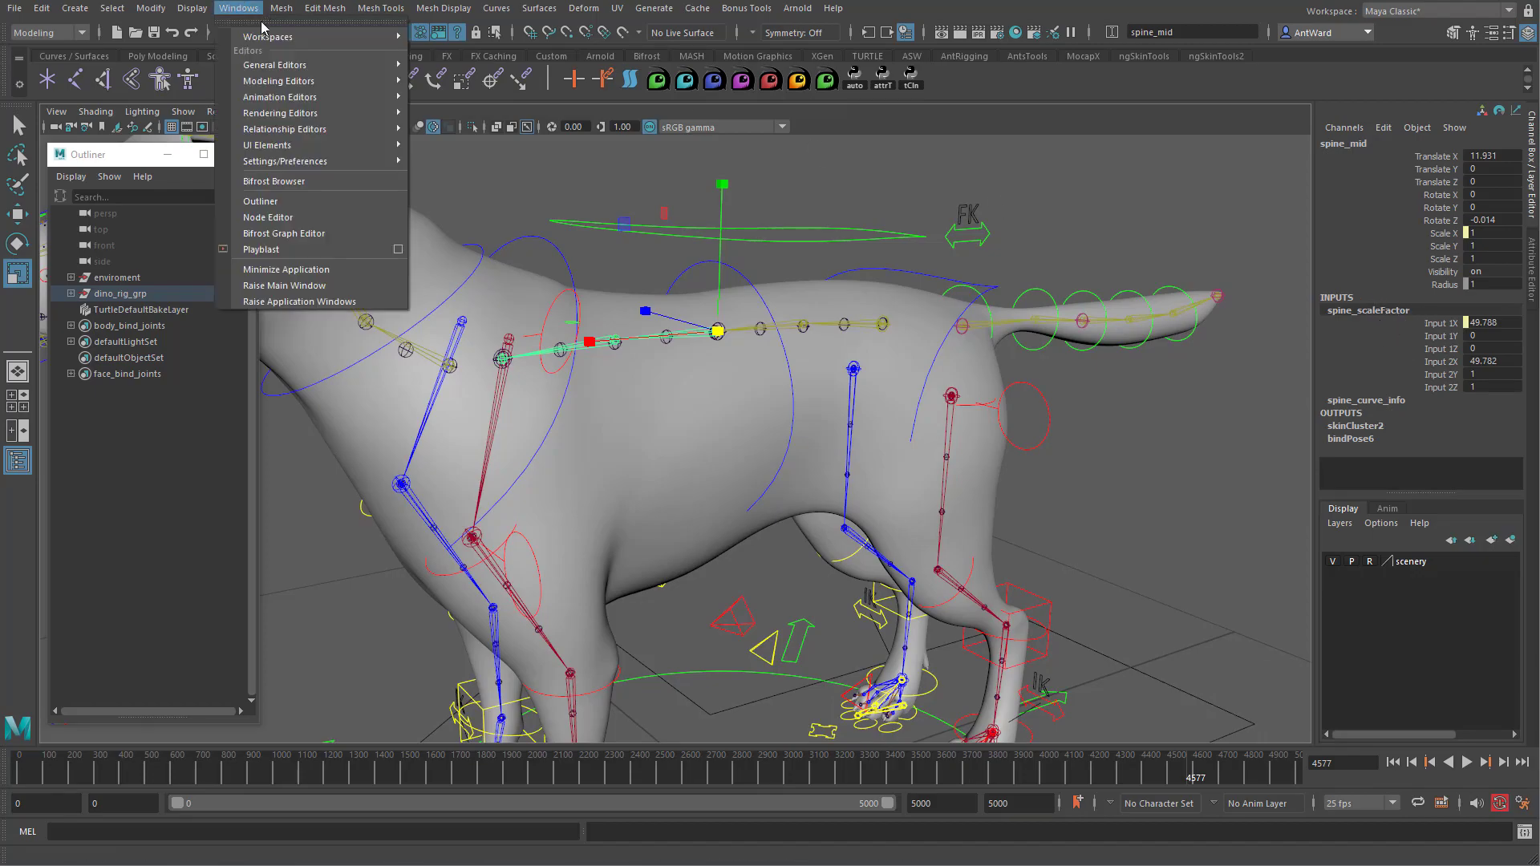
pyautogui.click(318, 219)
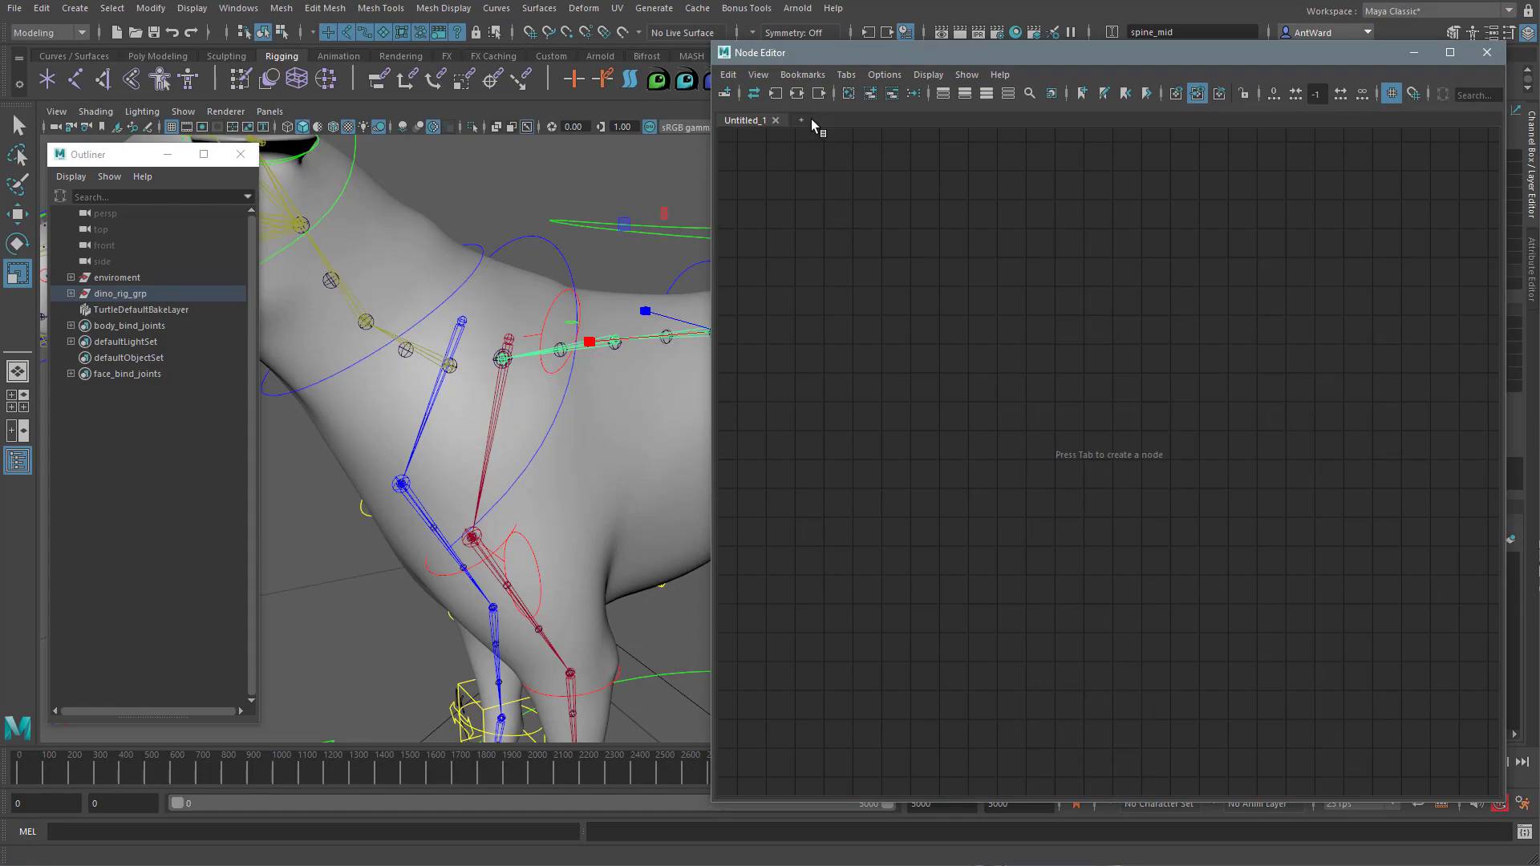
pyautogui.click(871, 94)
pyautogui.keyDown('alt'); pyautogui.moveTo(1231, 670); pyautogui.dragTo(1244, 454, button='middle'); pyautogui.keyUp('alt')
pyautogui.click(796, 94)
pyautogui.keyDown('alt'); pyautogui.moveTo(1305, 497); pyautogui.dragTo(1072, 500, button='middle'); pyautogui.keyUp('alt')
# - Remove the unneeded nodes from the graph, keeping the spine skin cluster, curve shape, curve info and scale factor nodes
pyautogui.moveTo(1101, 730); pyautogui.dragTo(1067, 730)
pyautogui.click(891, 94)
pyautogui.keyDown('alt'); pyautogui.moveTo(903, 488); pyautogui.dragTo(1196, 505, button='middle'); pyautogui.keyUp('alt')
pyautogui.scroll(4, 1026, 453)
pyautogui.keyDown('alt'); pyautogui.moveTo(1026, 453); pyautogui.dragTo(935, 622, button='middle'); pyautogui.keyUp('alt')
pyautogui.click(1066, 502)
pyautogui.keyDown('alt'); pyautogui.moveTo(1260, 666); pyautogui.dragTo(867, 543, button='middle'); pyautogui.keyUp('alt')
pyautogui.moveTo(1275, 529); pyautogui.dragTo(794, 361)
pyautogui.click(891, 94)
pyautogui.keyDown('alt'); pyautogui.moveTo(786, 509); pyautogui.dragTo(1203, 474, button='middle'); pyautogui.keyUp('alt')
pyautogui.scroll(3, 1123, 465)
# - Select the spine_scaleFactor node, reposition the Node Editor and put it away to reveal the rig
pyautogui.click(1268, 459)
pyautogui.moveTo(1259, 57); pyautogui.dragTo(1053, 60)
pyautogui.scroll(-5, 433, 433)
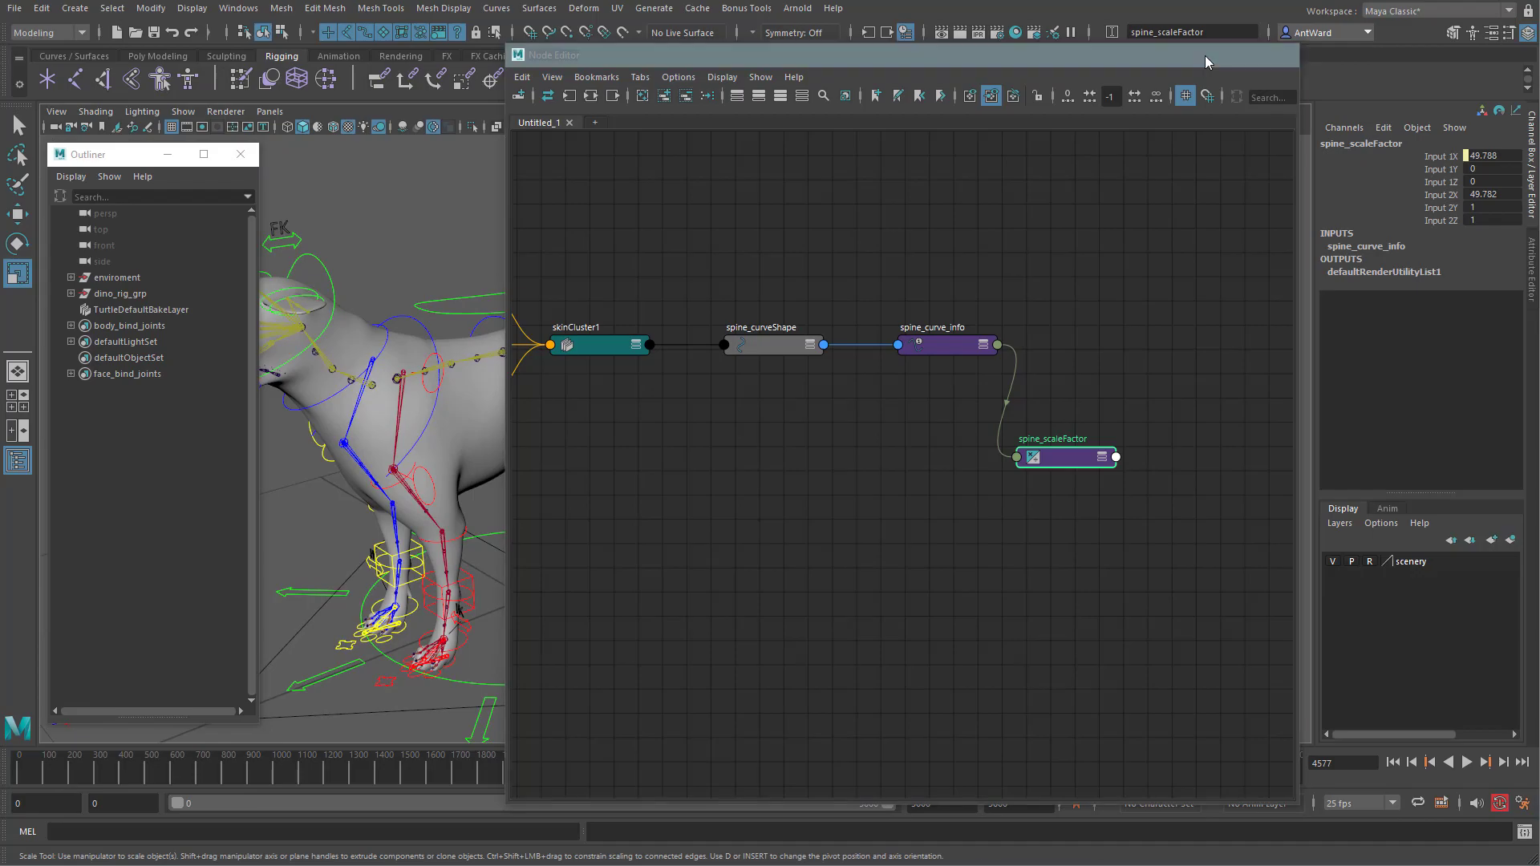
pyautogui.click(1280, 54)
# - Try scaling the root control down to about 0.64 and up to about 1.26, and undo the scaling
pyautogui.click(646, 660)
pyautogui.moveTo(527, 599); pyautogui.dragTo(296, 644)
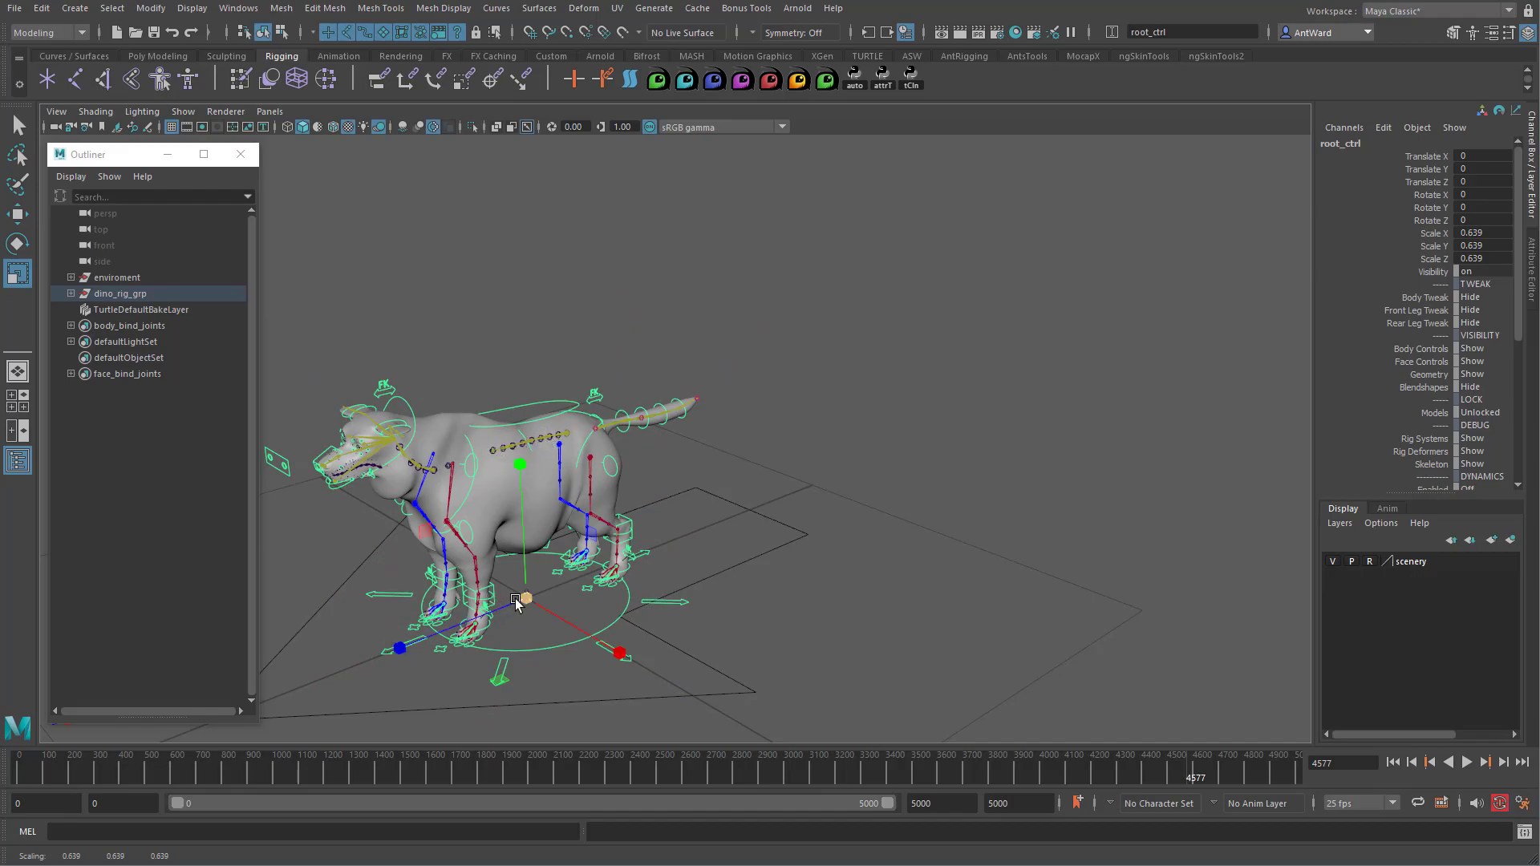
pyautogui.moveTo(517, 603); pyautogui.dragTo(916, 579)
pyautogui.press('f')
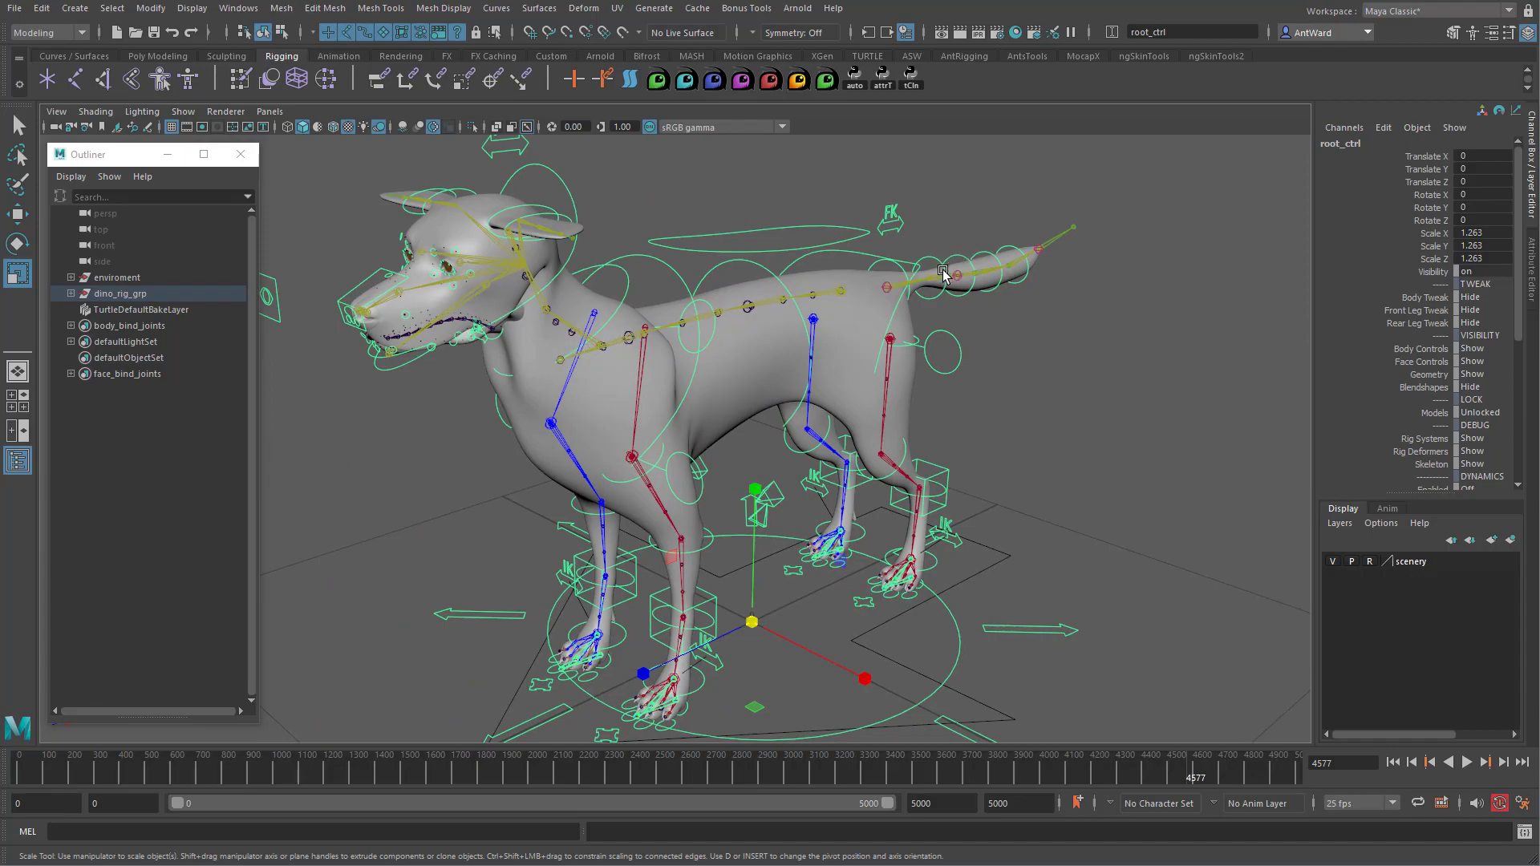
pyautogui.keyDown('alt'); pyautogui.moveTo(888, 597); pyautogui.dragTo(833, 528, button='middle'); pyautogui.keyUp('alt')
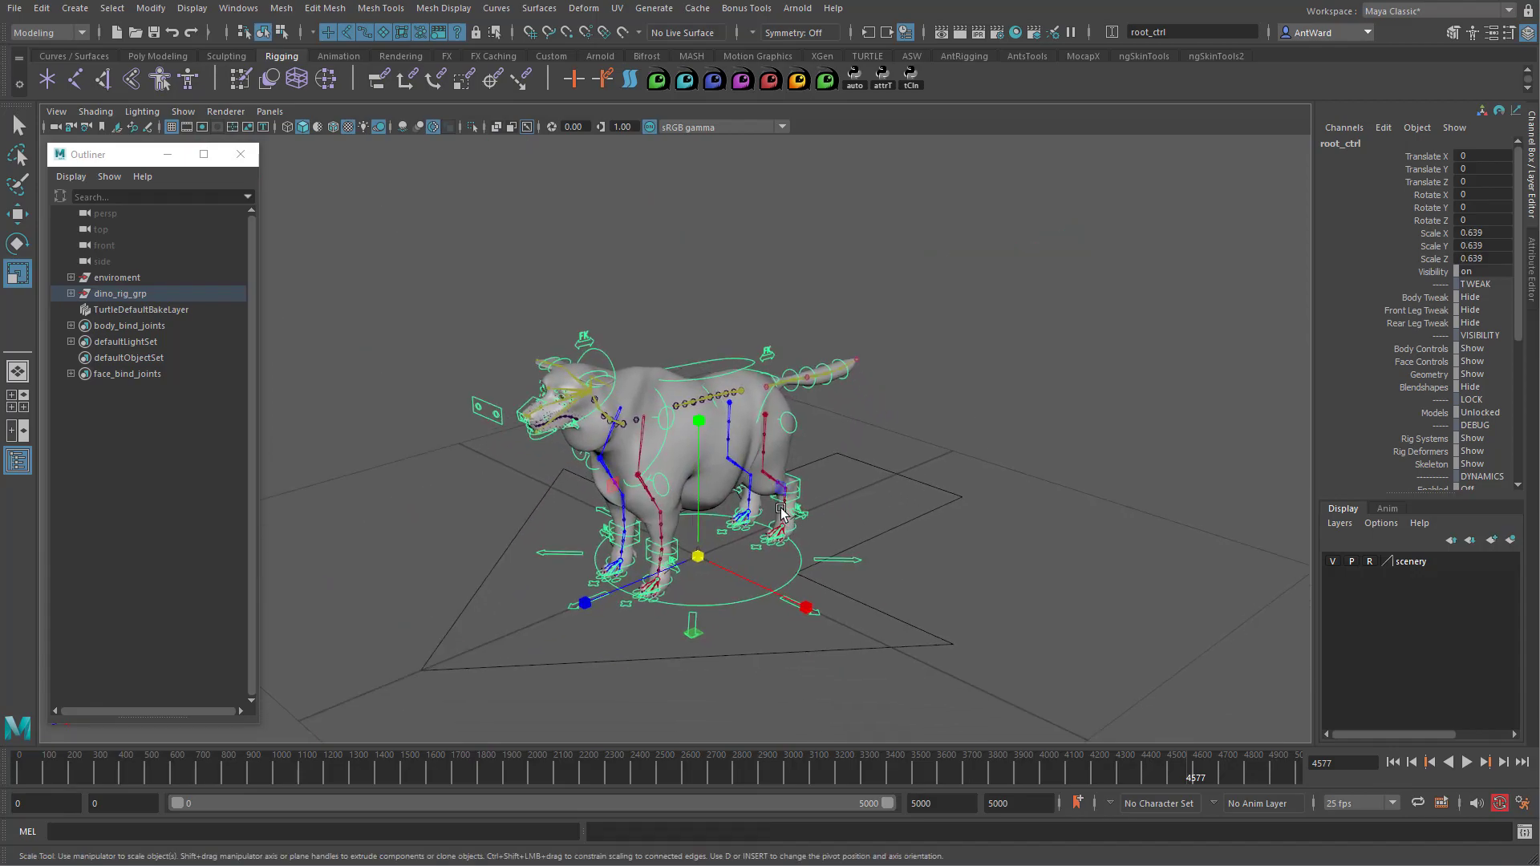
pyautogui.hotkey('ctrl', 'z')
pyautogui.keyDown('alt'); pyautogui.moveTo(770, 533); pyautogui.dragTo(736, 531); pyautogui.keyUp('alt')
pyautogui.keyDown('alt'); pyautogui.moveTo(736, 531); pyautogui.dragTo(774, 524, button='right'); pyautogui.keyUp('alt')
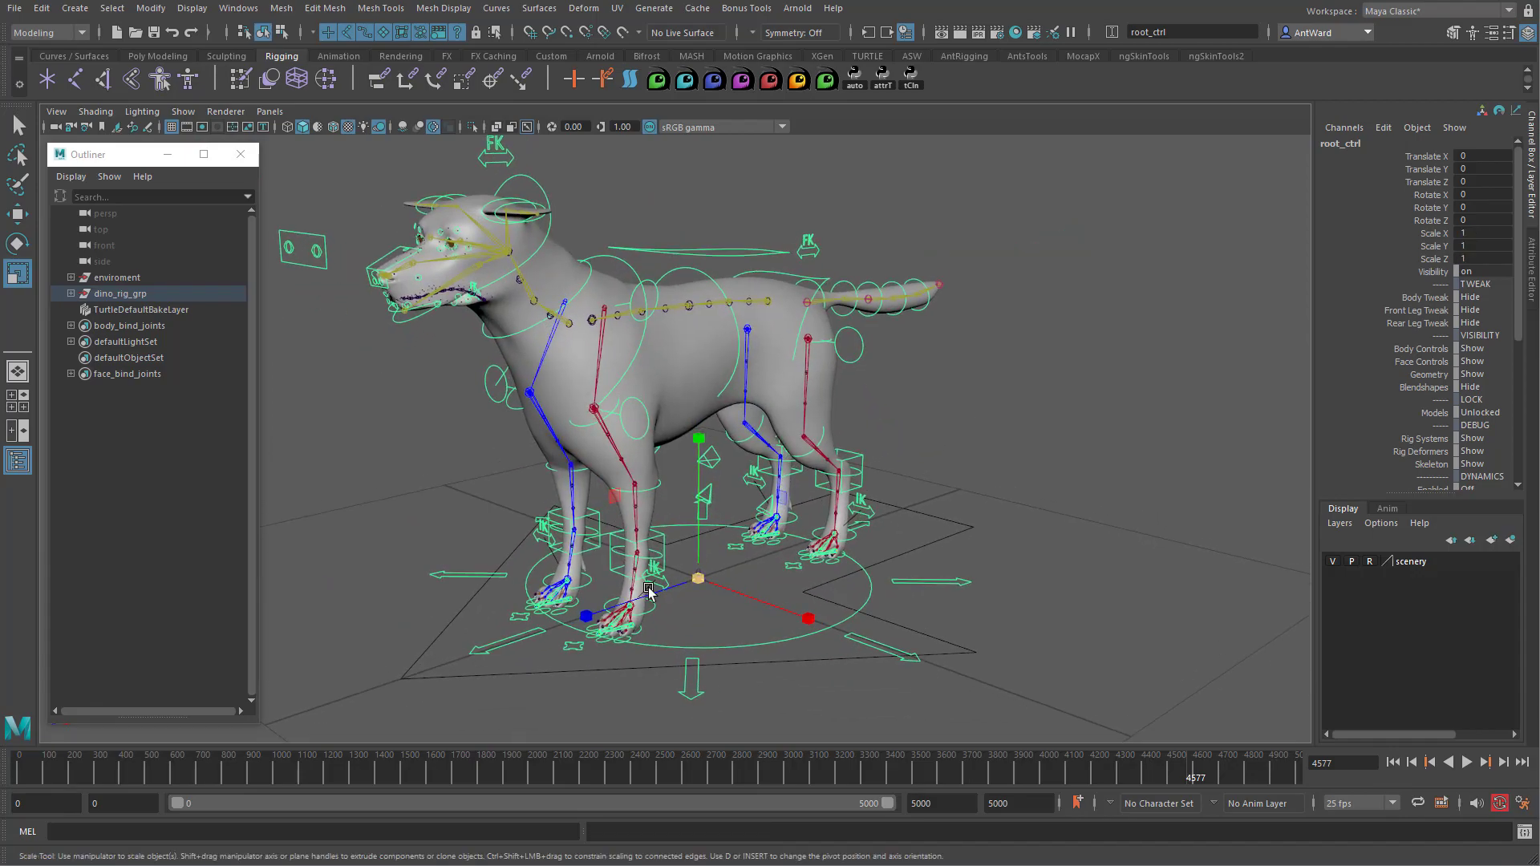
# - Bring back the Node Editor, add root_ctrl to the graph and set the display to No Shapes
pyautogui.hotkey('alt', 'Tab')
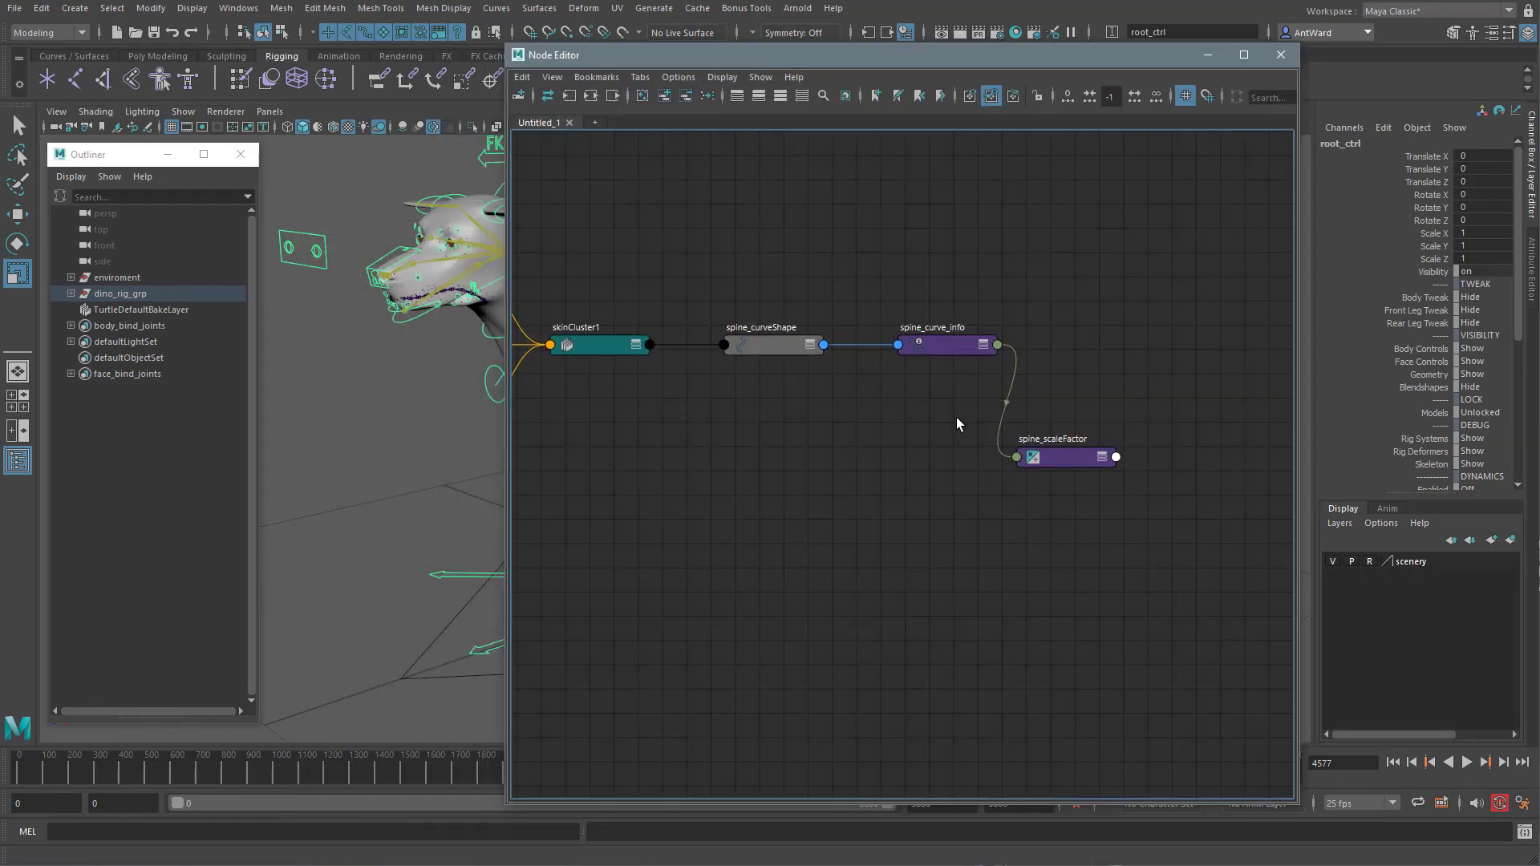
pyautogui.keyDown('alt'); pyautogui.moveTo(1103, 493); pyautogui.dragTo(1082, 481, button='middle'); pyautogui.keyUp('alt')
pyautogui.keyDown('alt'); pyautogui.moveTo(416, 473); pyautogui.dragTo(120, 440, button='middle'); pyautogui.keyUp('alt')
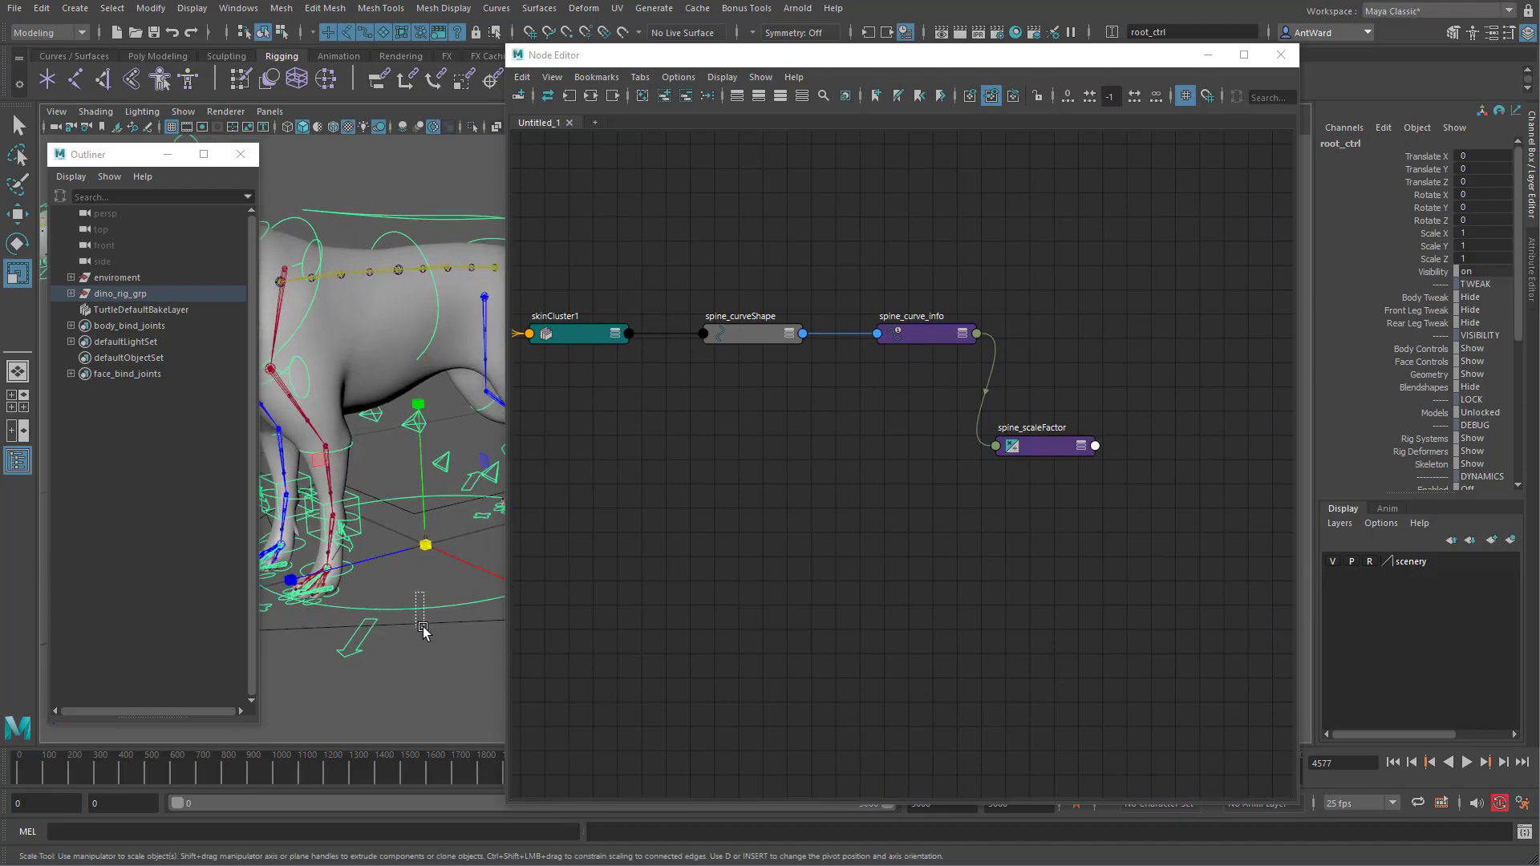
pyautogui.click(664, 97)
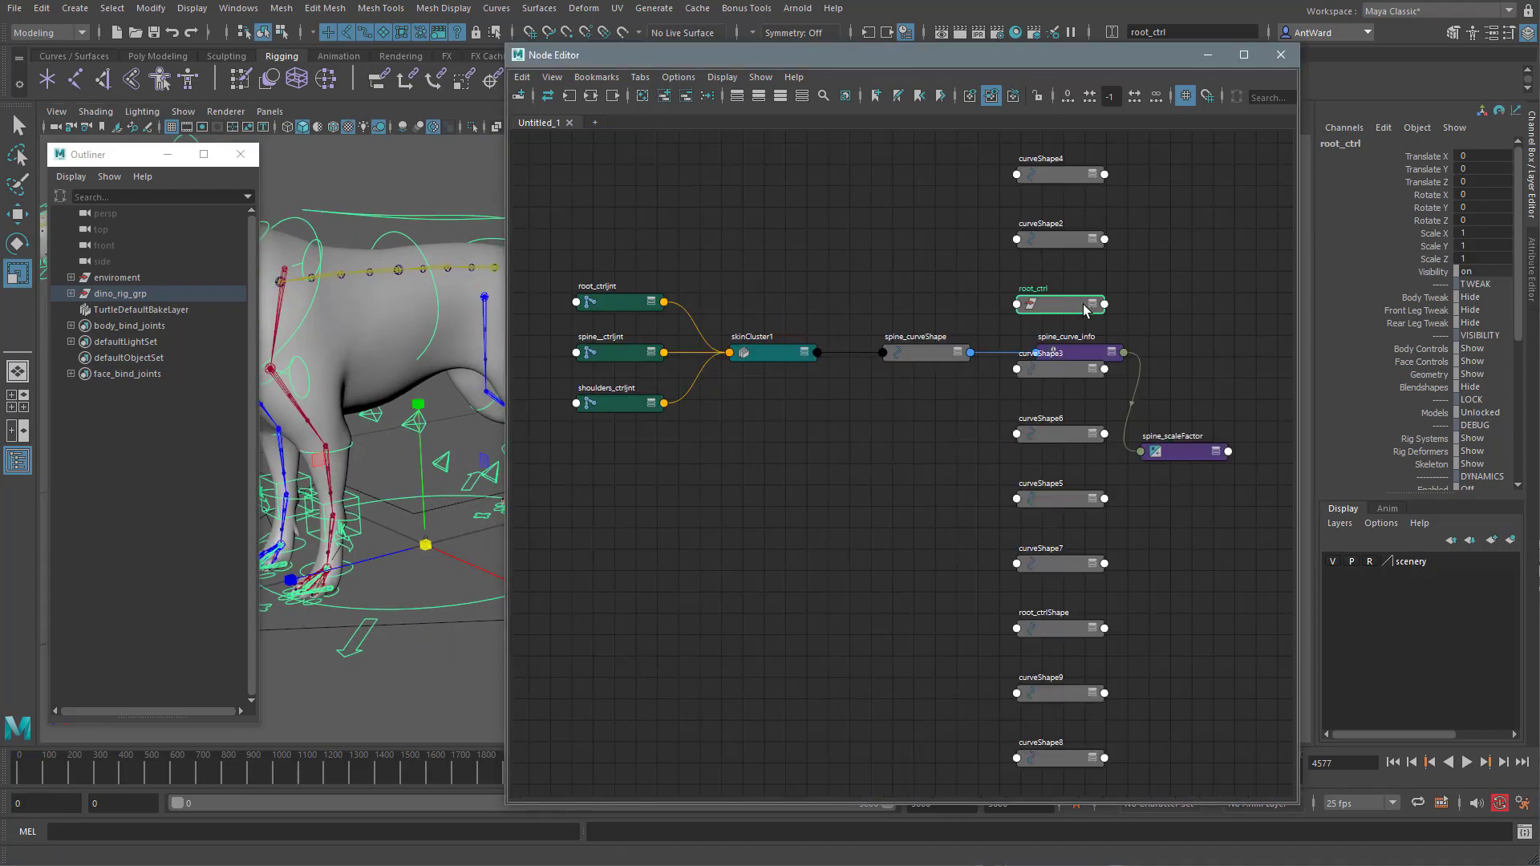
pyautogui.click(722, 77)
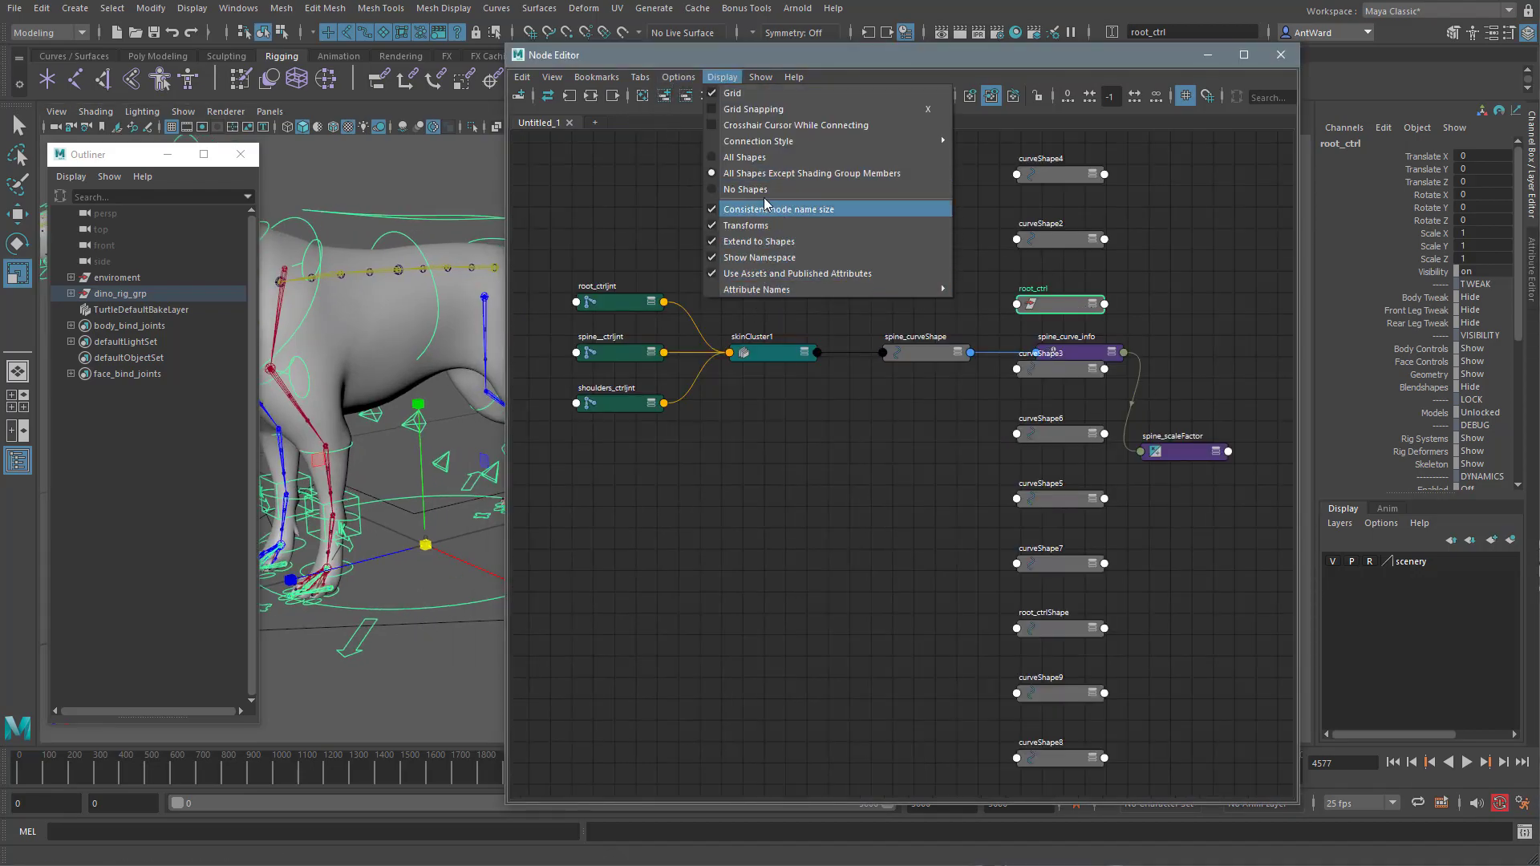
pyautogui.click(766, 190)
# - Reposition the root_ctrl node and fully expand root_ctrl and spine_scaleFactor, including Input 1 and Input 2
pyautogui.moveTo(1054, 301); pyautogui.dragTo(900, 379)
pyautogui.press('3')
pyautogui.click(1173, 455)
pyautogui.press('3')
pyautogui.click(1146, 499)
pyautogui.click(1146, 545)
# - Check the input values of the spine_scaleFactor node and deselect it
pyautogui.keyDown('alt'); pyautogui.moveTo(989, 468); pyautogui.dragTo(862, 377, button='middle'); pyautogui.keyUp('alt')
pyautogui.click(1064, 363)
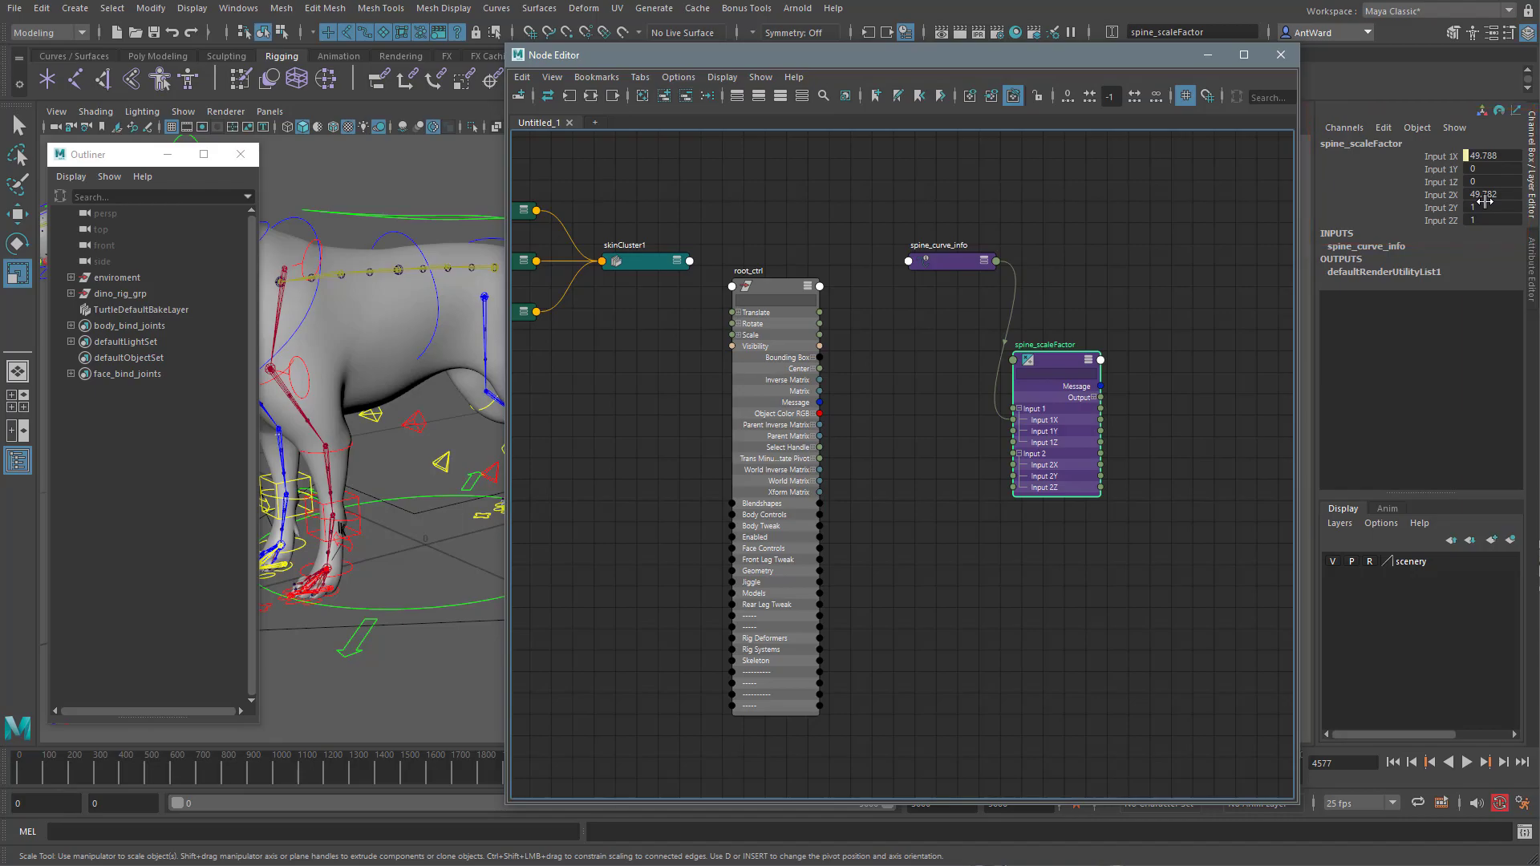
pyautogui.click(940, 562)
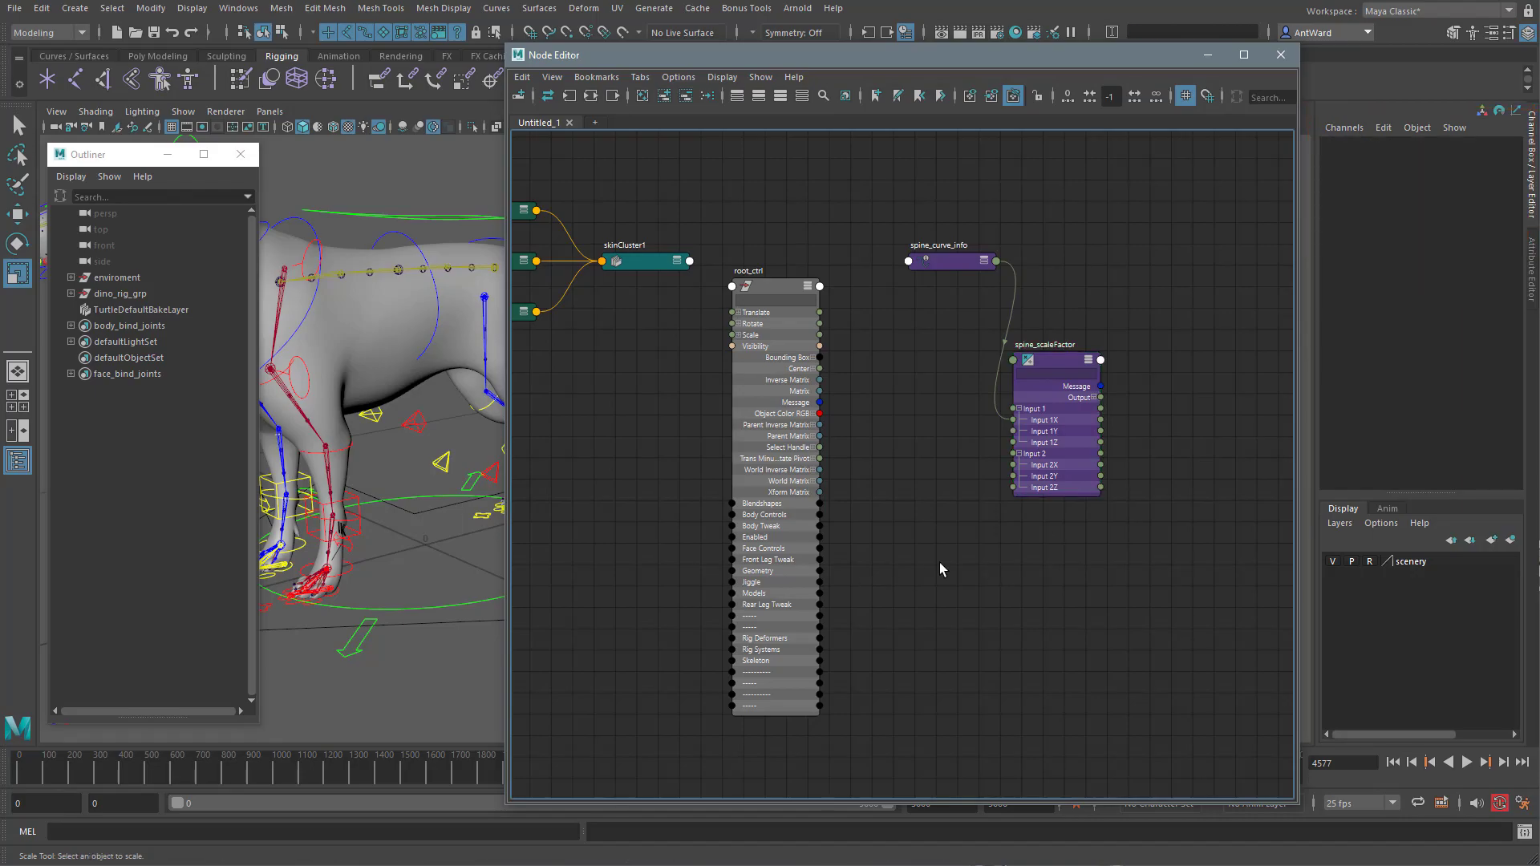
# - Create a multiplyDivide node in the graph and name it torso_root_scaleOffset
pyautogui.press('Tab')
pyautogui.write('multi')
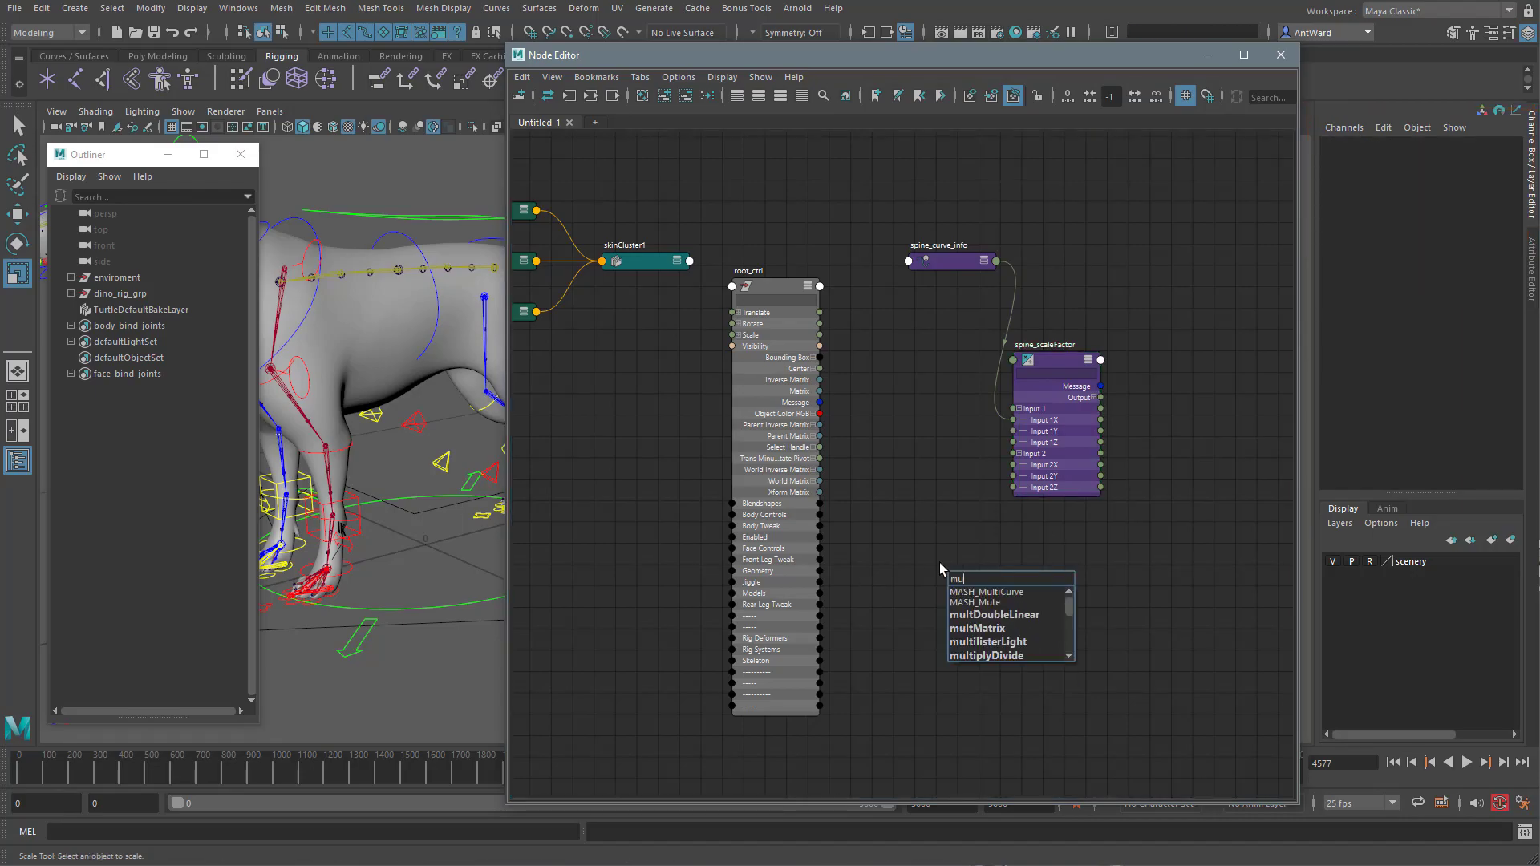
pyautogui.click(1002, 617)
pyautogui.moveTo(989, 574); pyautogui.dragTo(916, 475)
pyautogui.doubleClick(916, 459)
pyautogui.write('torso_root_scaleOffset')
pyautogui.press('Return')
# - Fully expand torso_root_scaleOffset, including Output, Input 1 and Input 2, and place it between root_ctrl and spine_scaleFactor
pyautogui.press('3')
pyautogui.click(880, 534)
pyautogui.click(880, 522)
pyautogui.click(955, 512)
pyautogui.moveTo(919, 478); pyautogui.dragTo(920, 434)
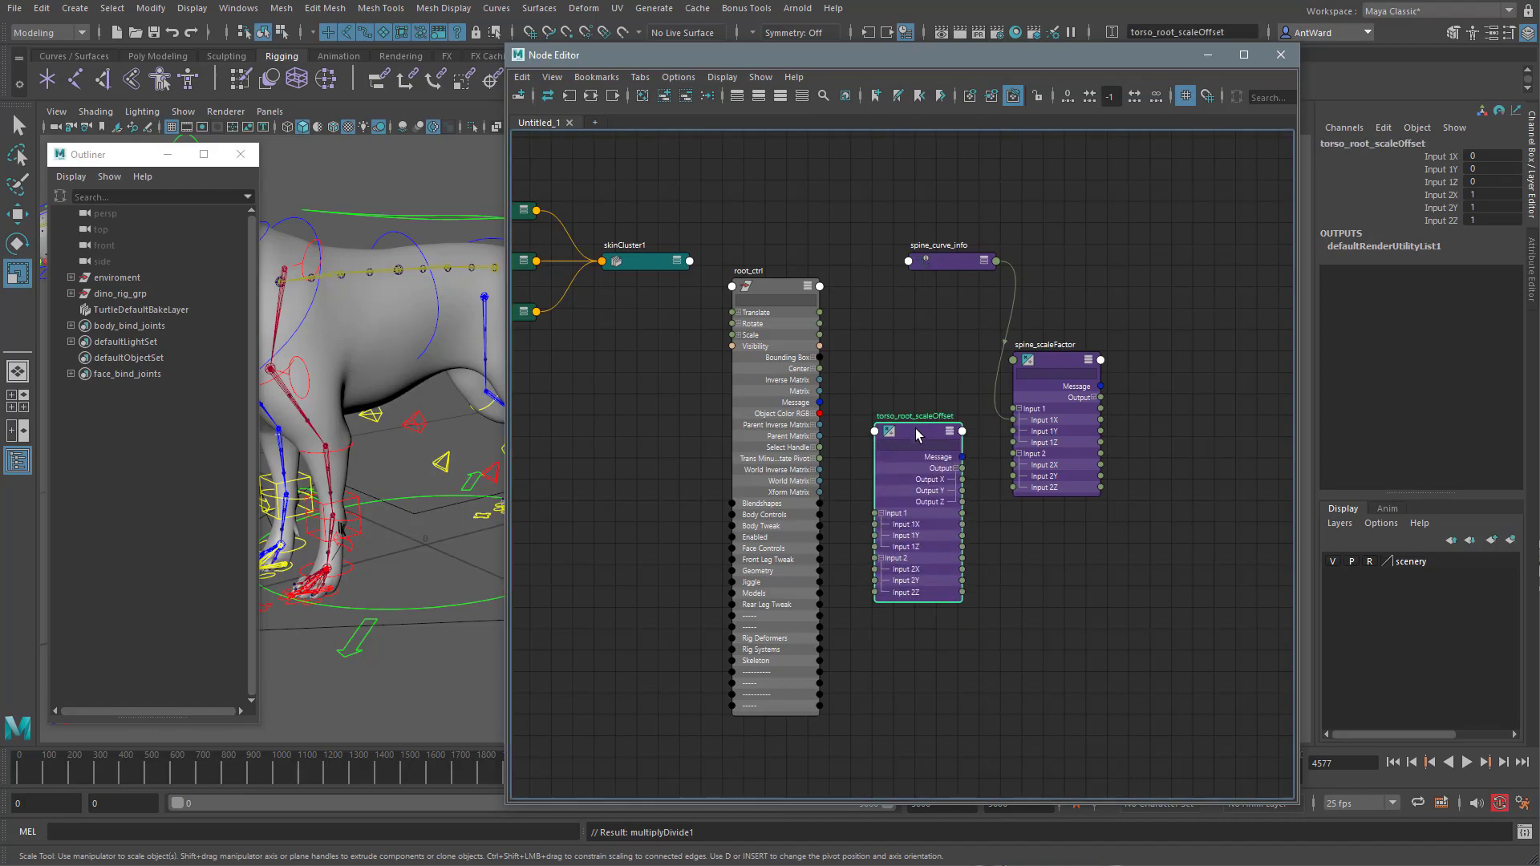
# - Copy the Input 2X value of spine_scaleFactor, 49.782, into Input 1X of torso_root_scaleOffset
pyautogui.click(1051, 362)
pyautogui.click(1497, 195)
pyautogui.hotkey('ctrl', 'c')
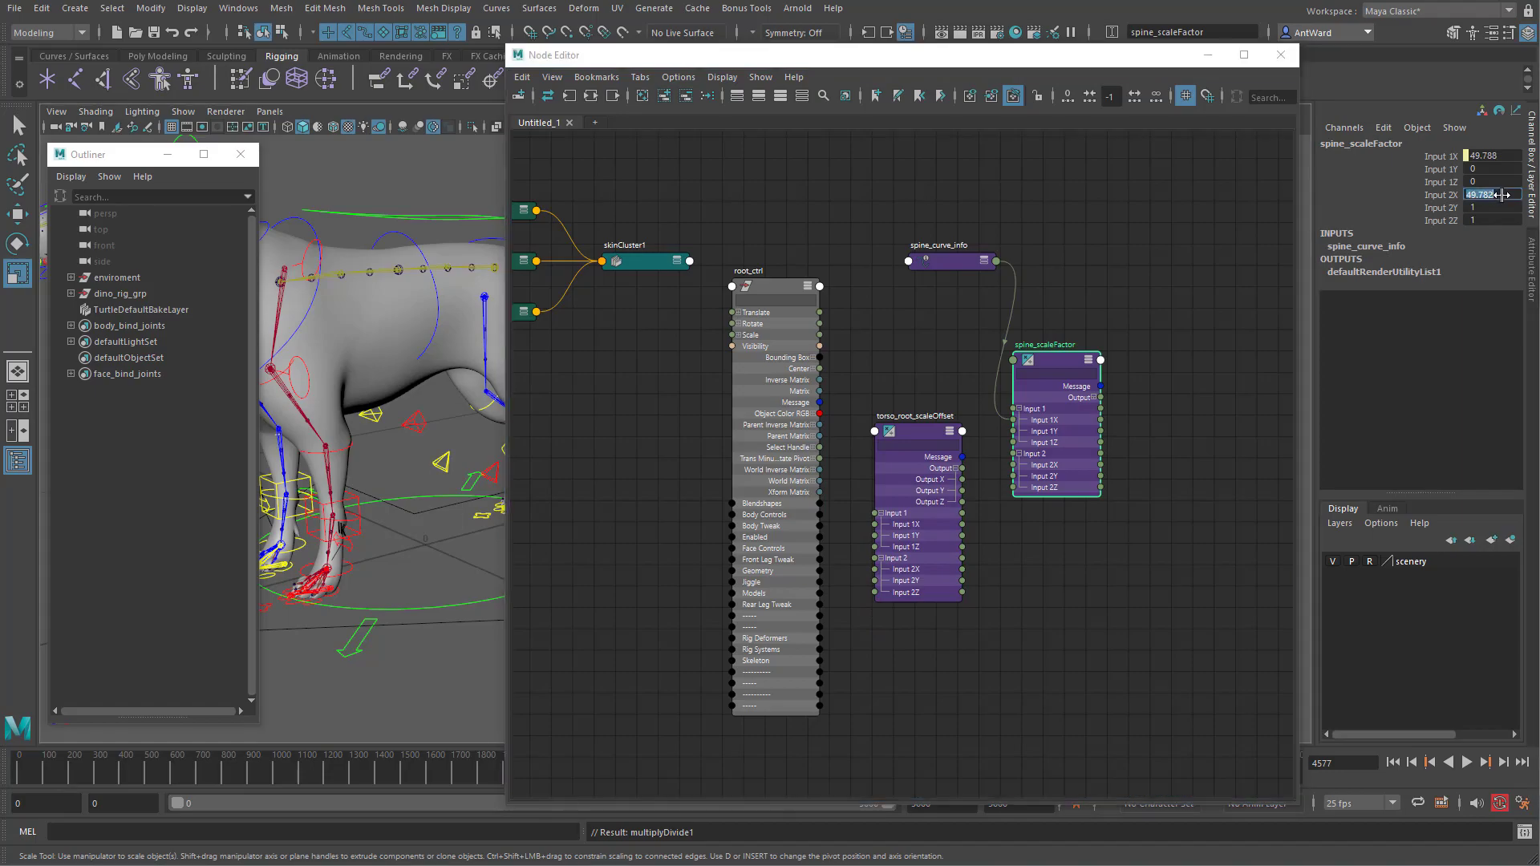
pyautogui.click(922, 435)
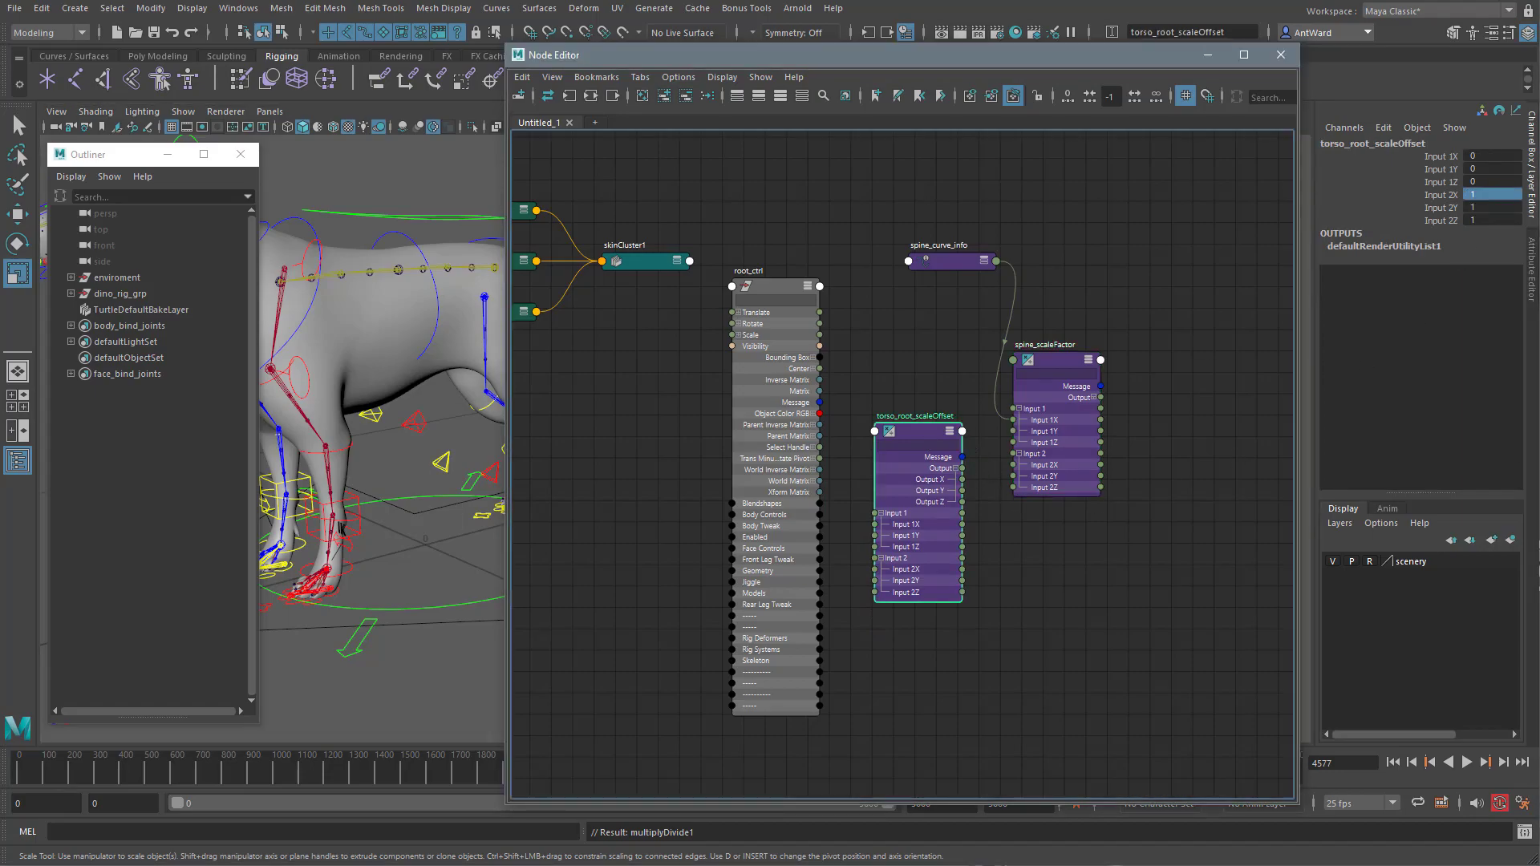
pyautogui.click(1512, 154)
pyautogui.hotkey('ctrl', 'v')
pyautogui.doubleClick(1512, 154)
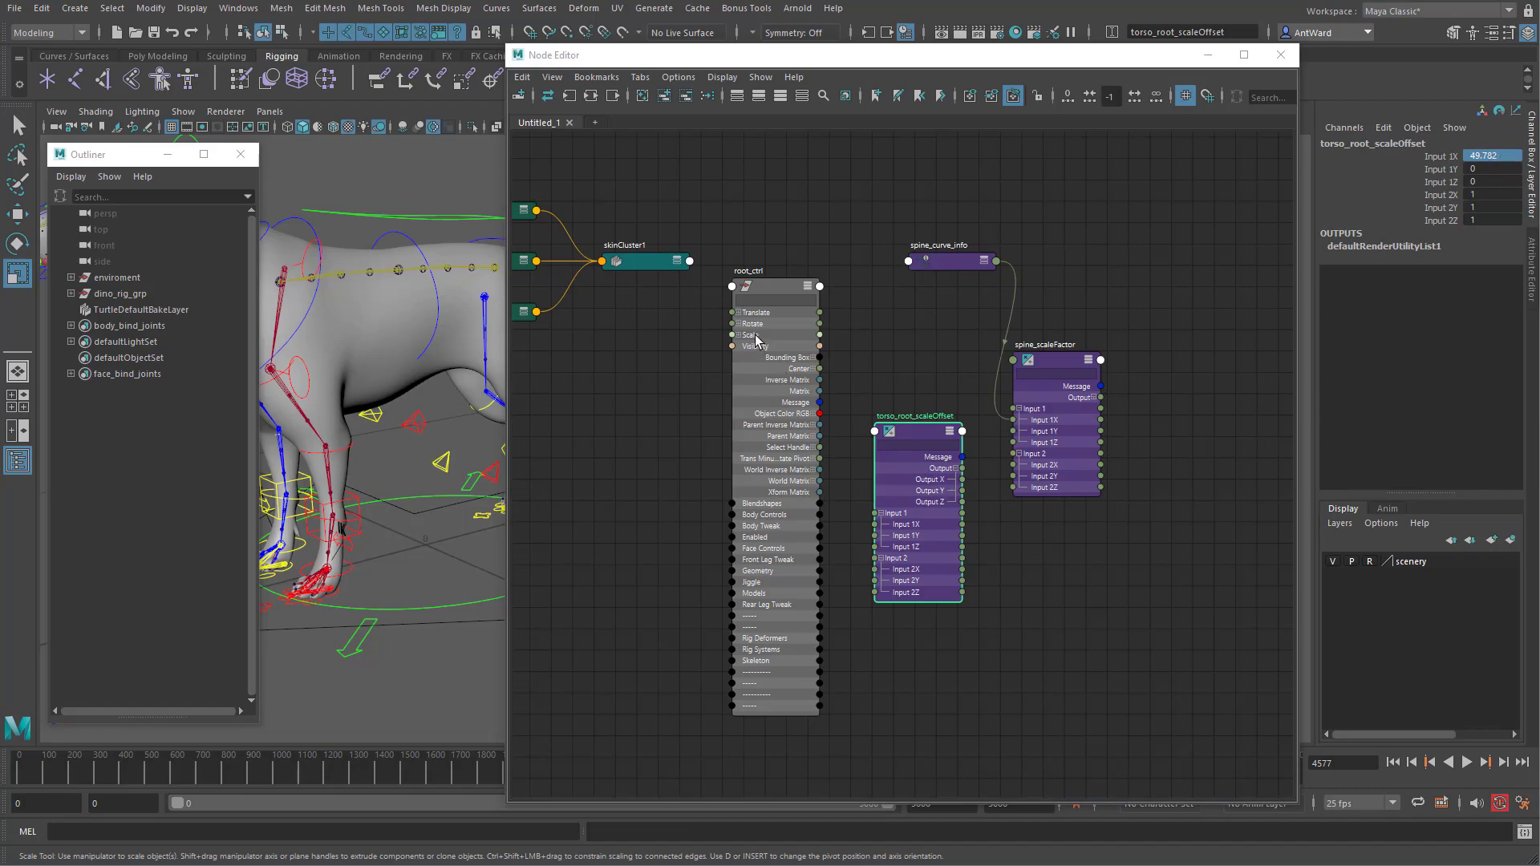
# - Connect root_ctrl's Scale Y to Input 2X of torso_root_scaleOffset, and its Output X to Input 2X of spine_scaleFactor
pyautogui.click(739, 336)
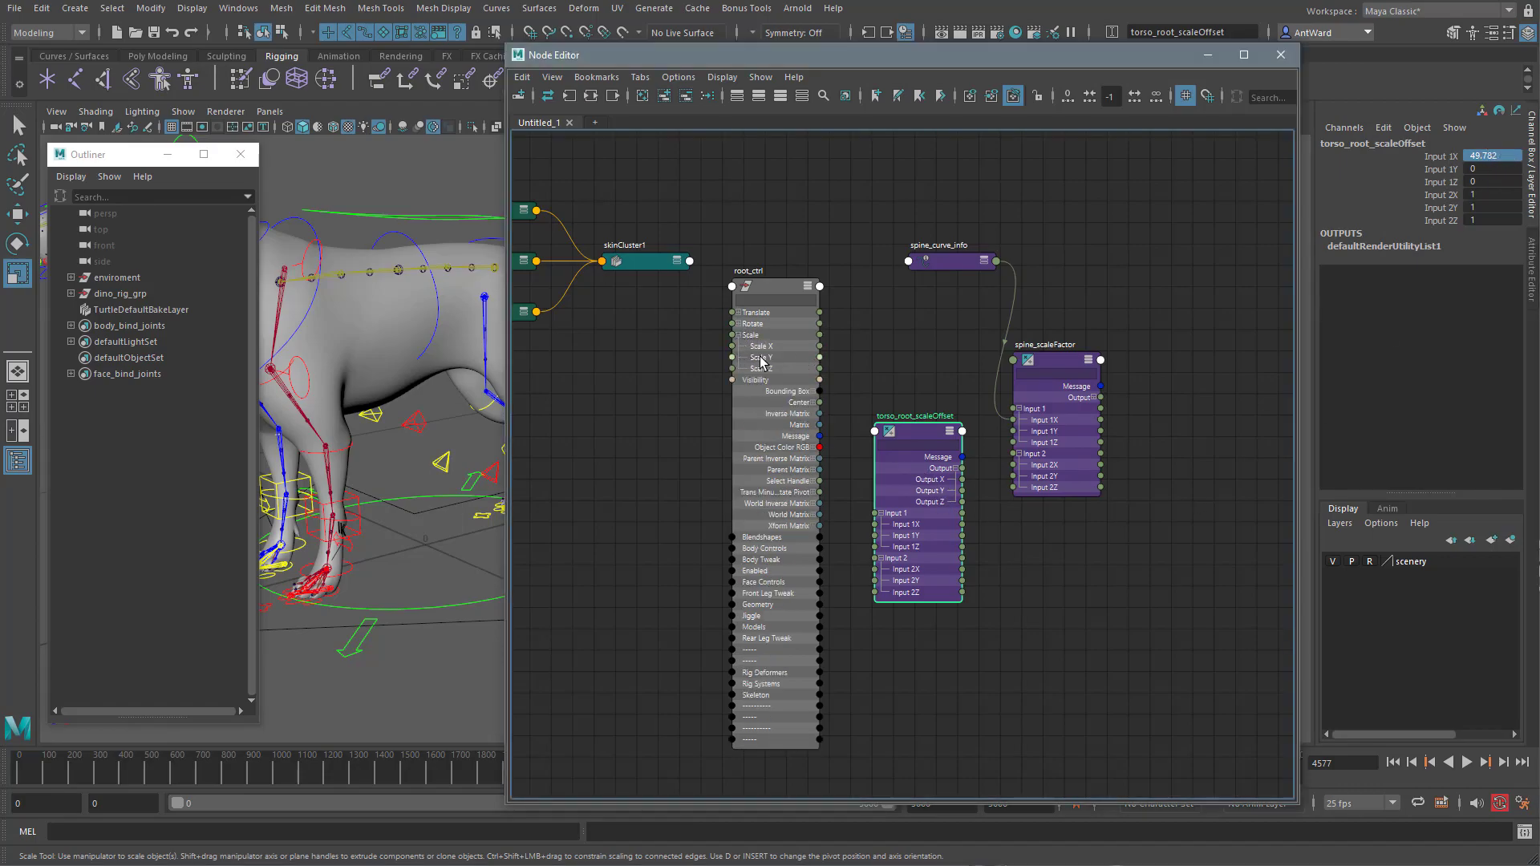
pyautogui.moveTo(820, 358); pyautogui.dragTo(874, 569)
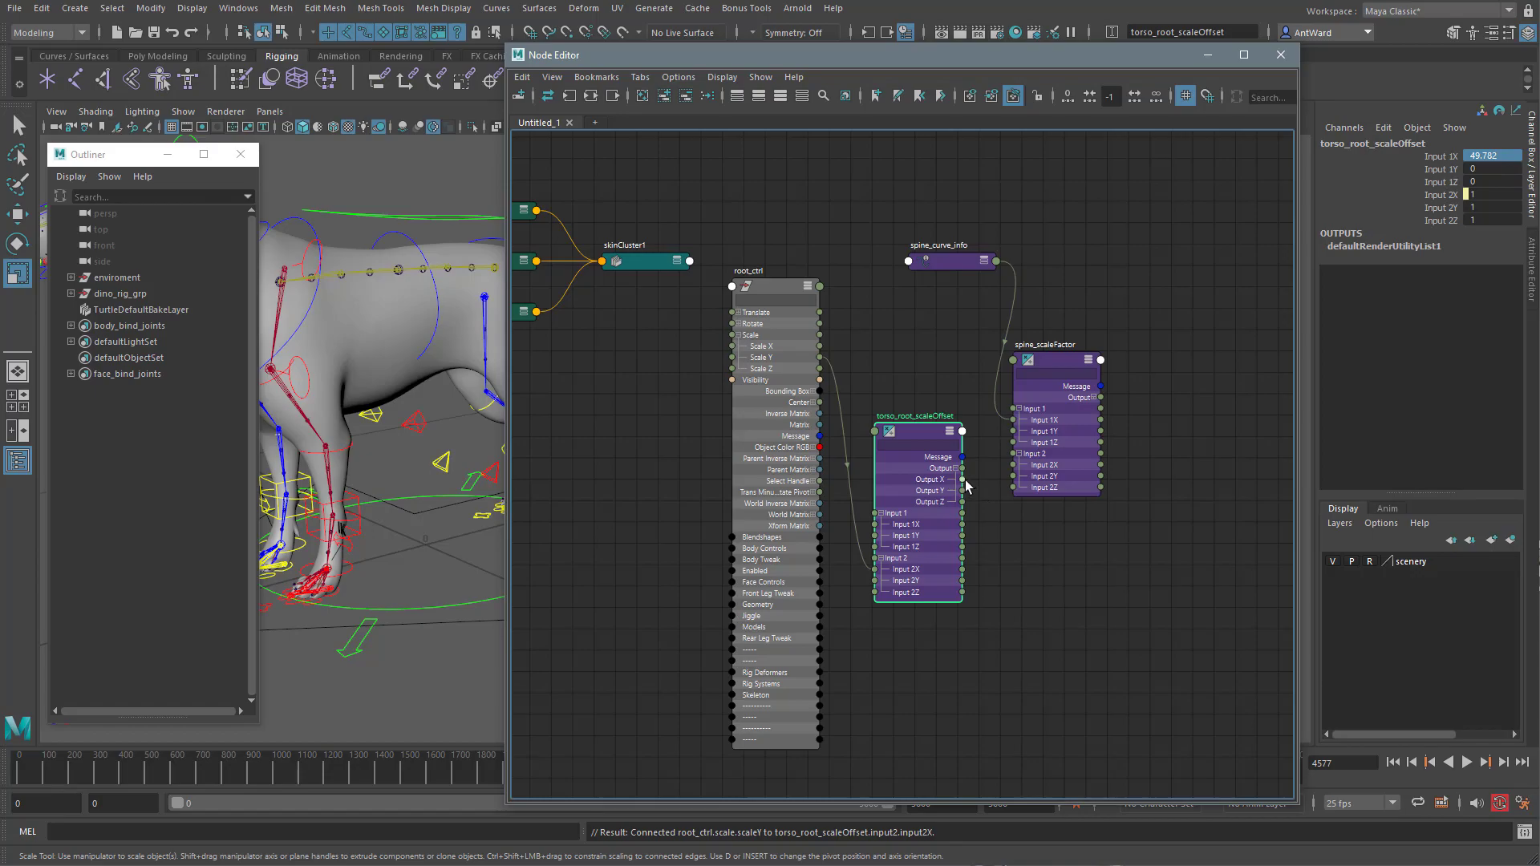
pyautogui.click(1050, 359)
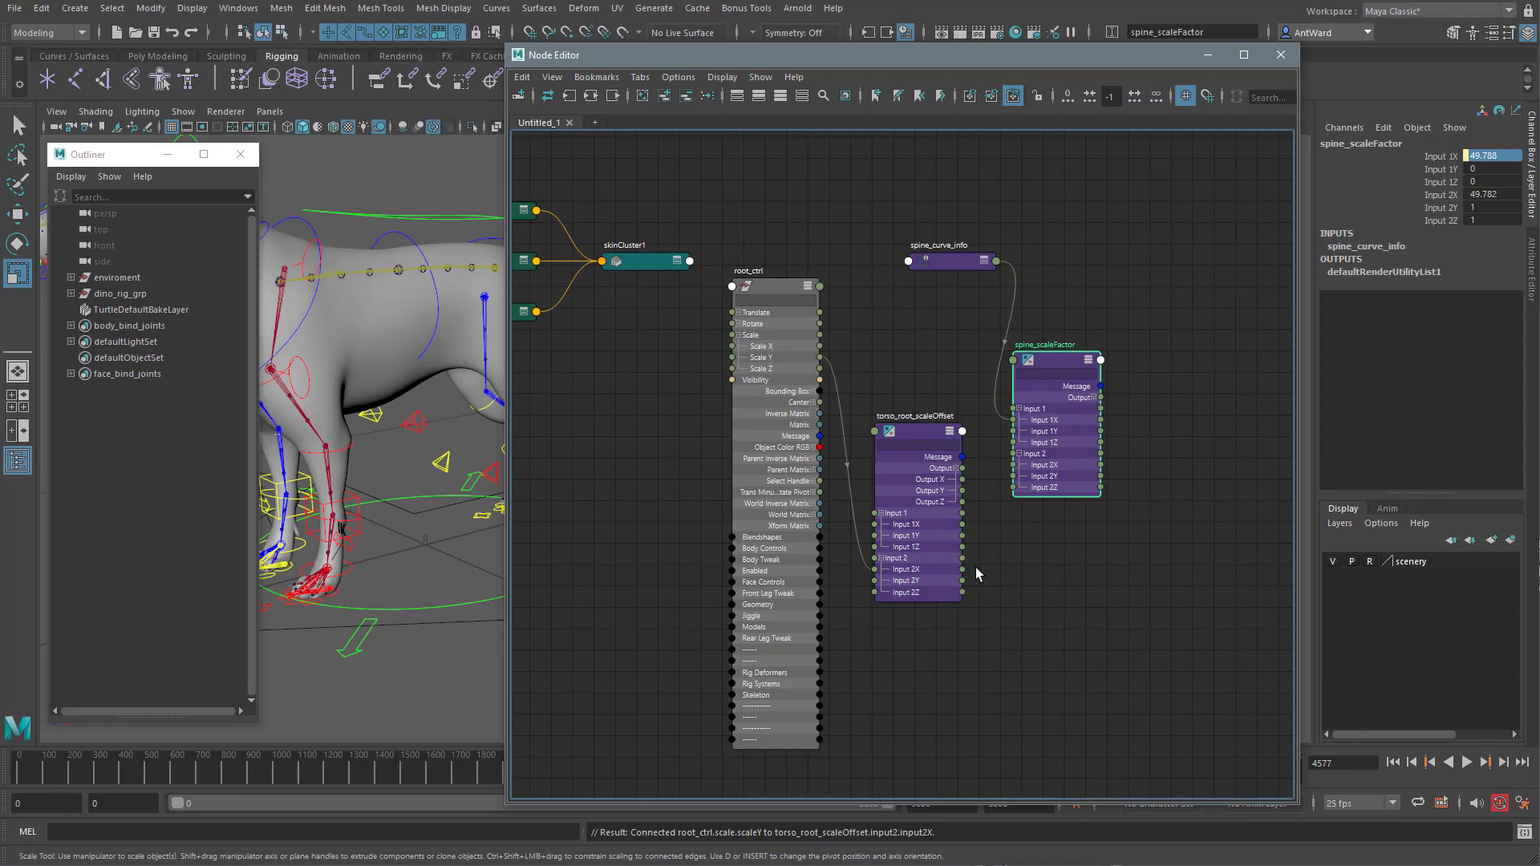
pyautogui.moveTo(961, 479); pyautogui.dragTo(1012, 467)
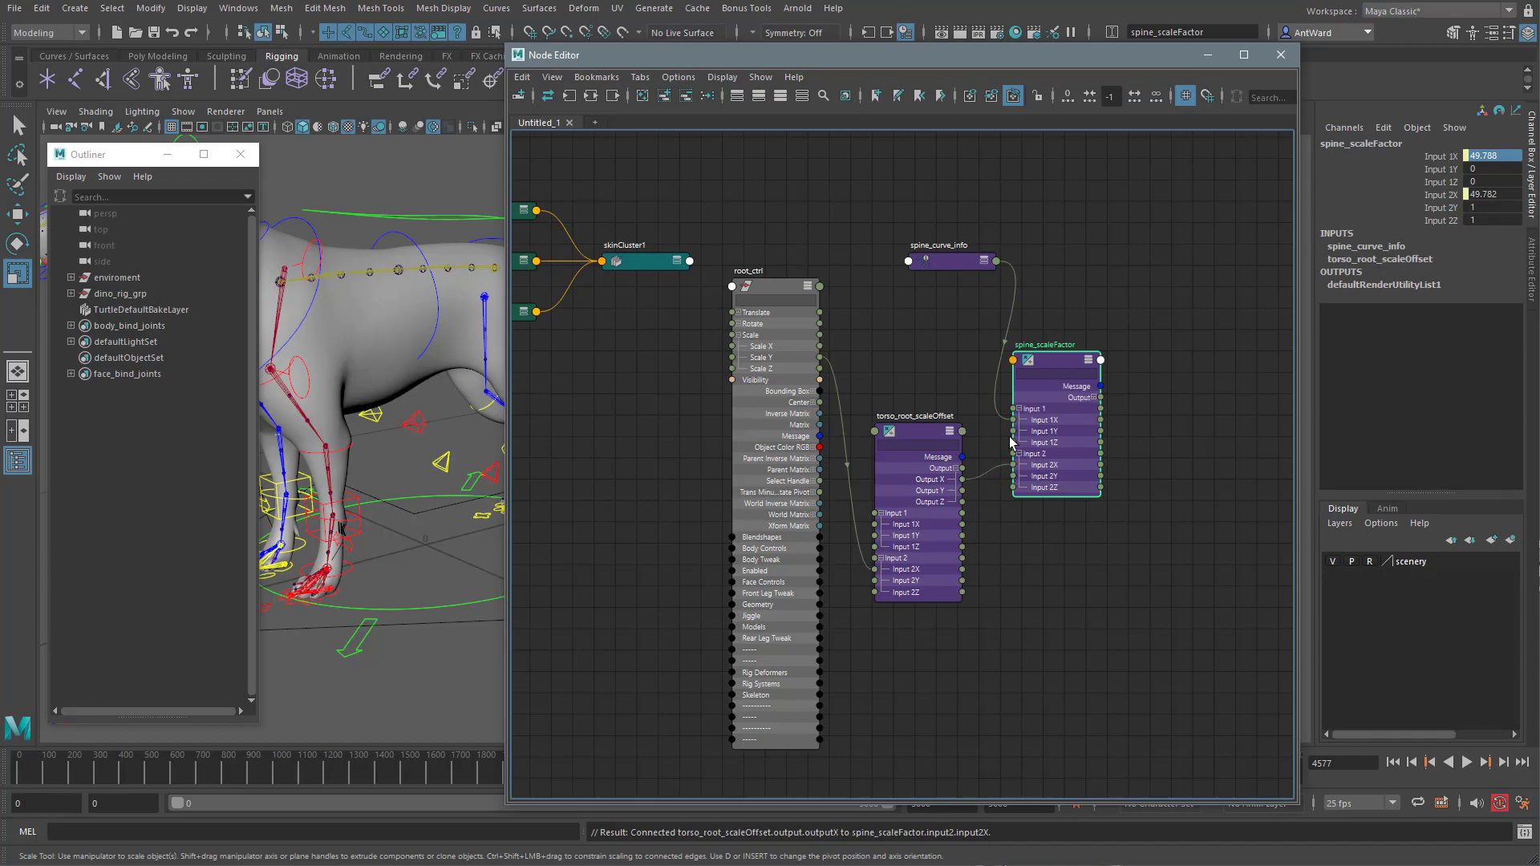
# - Move the Node Editor aside and try scaling root_ctrl uniformly to test how the spine follows
pyautogui.moveTo(972, 58); pyautogui.dragTo(1144, 65)
pyautogui.moveTo(523, 565); pyautogui.dragTo(516, 603)
pyautogui.keyDown('alt'); pyautogui.moveTo(516, 606); pyautogui.dragTo(561, 650, button='middle'); pyautogui.keyUp('alt')
pyautogui.moveTo(523, 558); pyautogui.dragTo(691, 495)
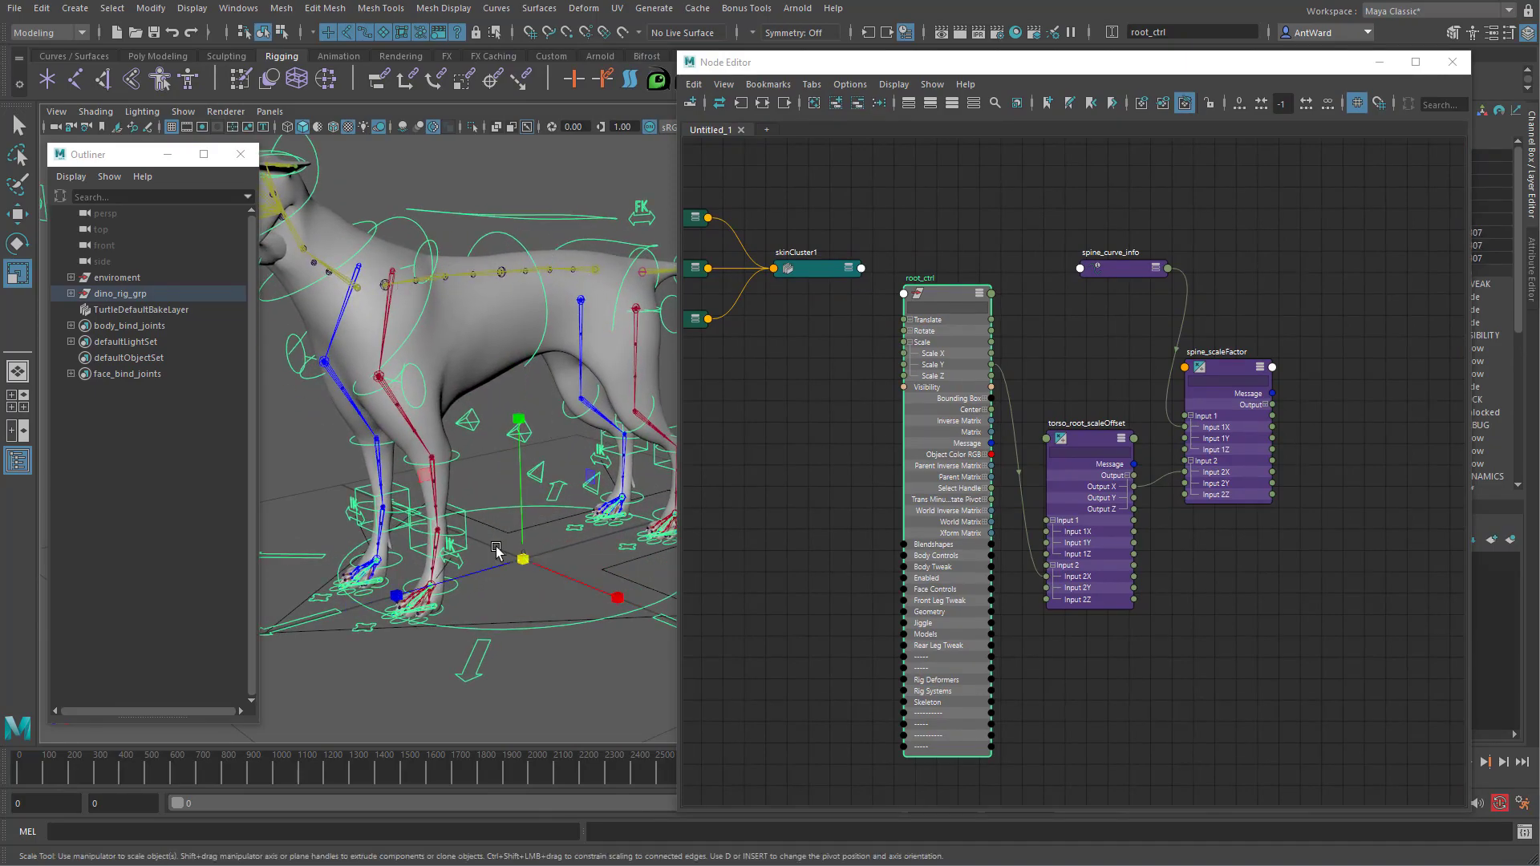
pyautogui.moveTo(514, 562); pyautogui.dragTo(605, 533)
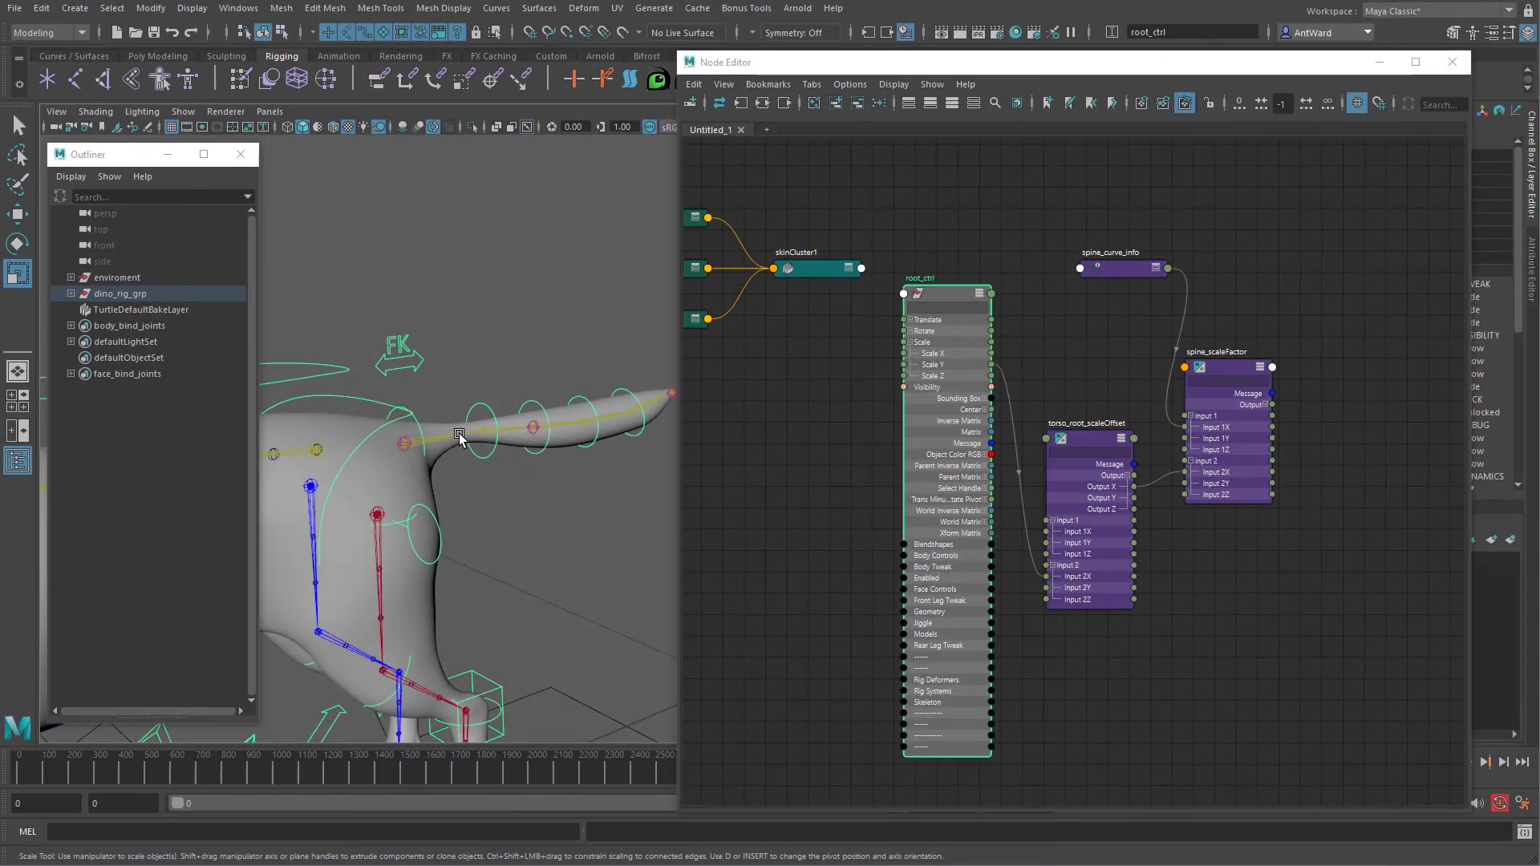
# - Add the tail_root joint's tail_scaleFactor node to the graph, place it beside spine_scaleFactor and show its attributes
pyautogui.click(467, 433)
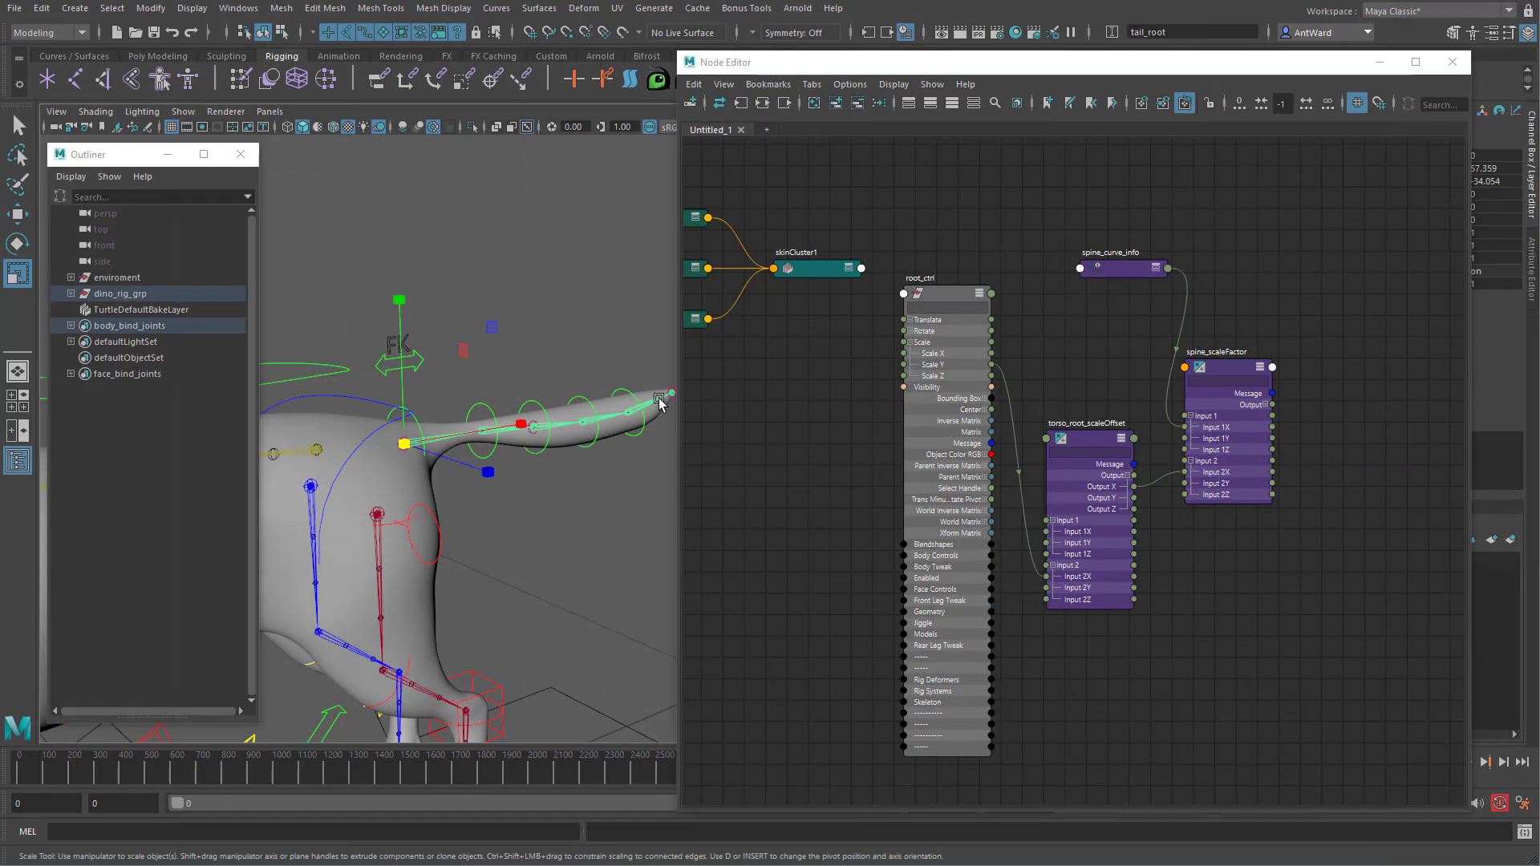
pyautogui.moveTo(1246, 56); pyautogui.dragTo(974, 66)
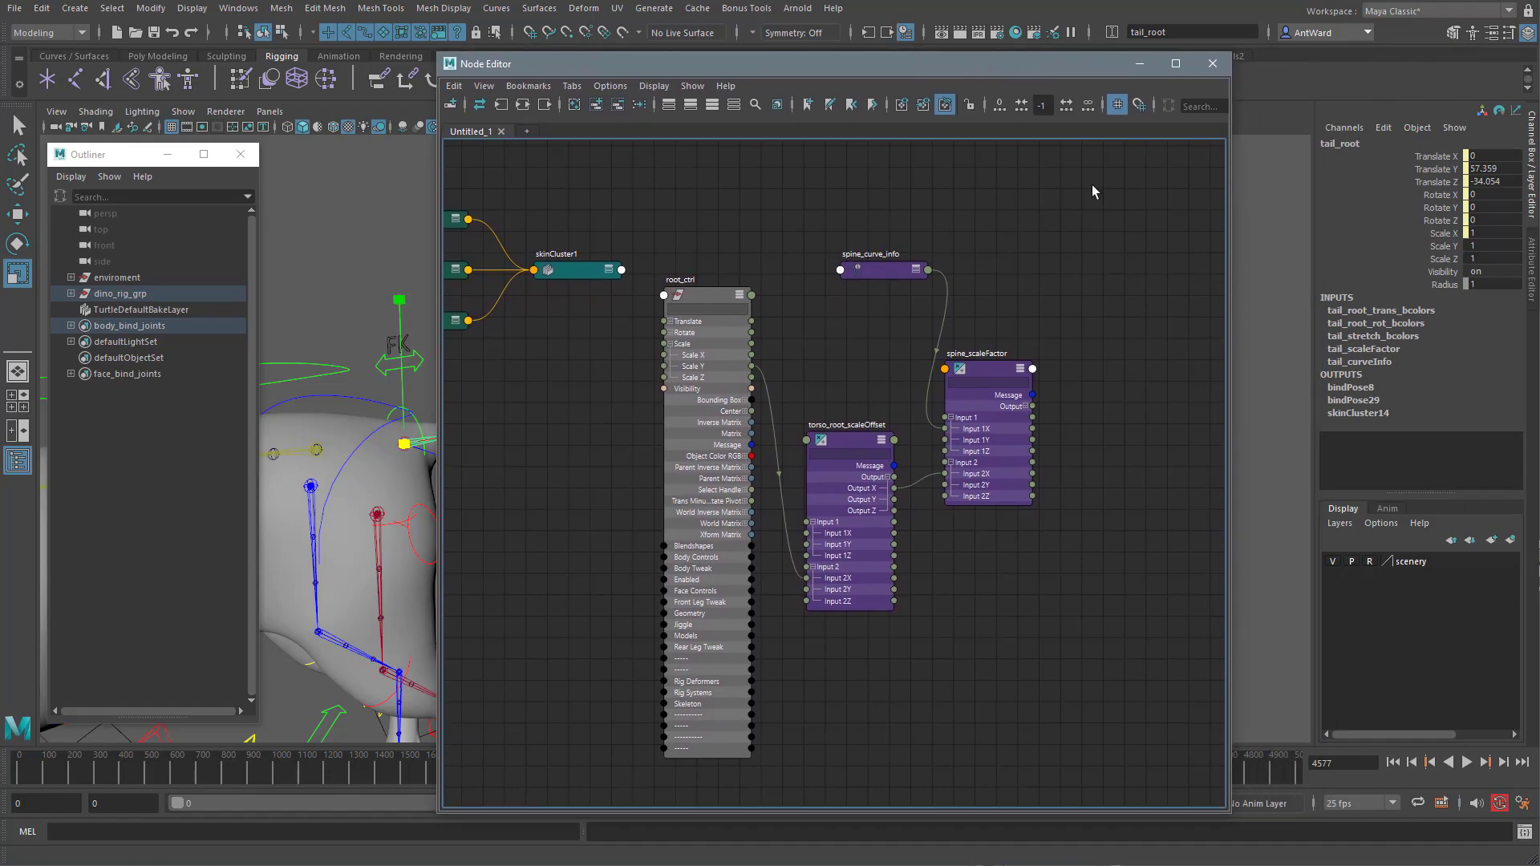
pyautogui.click(1381, 349)
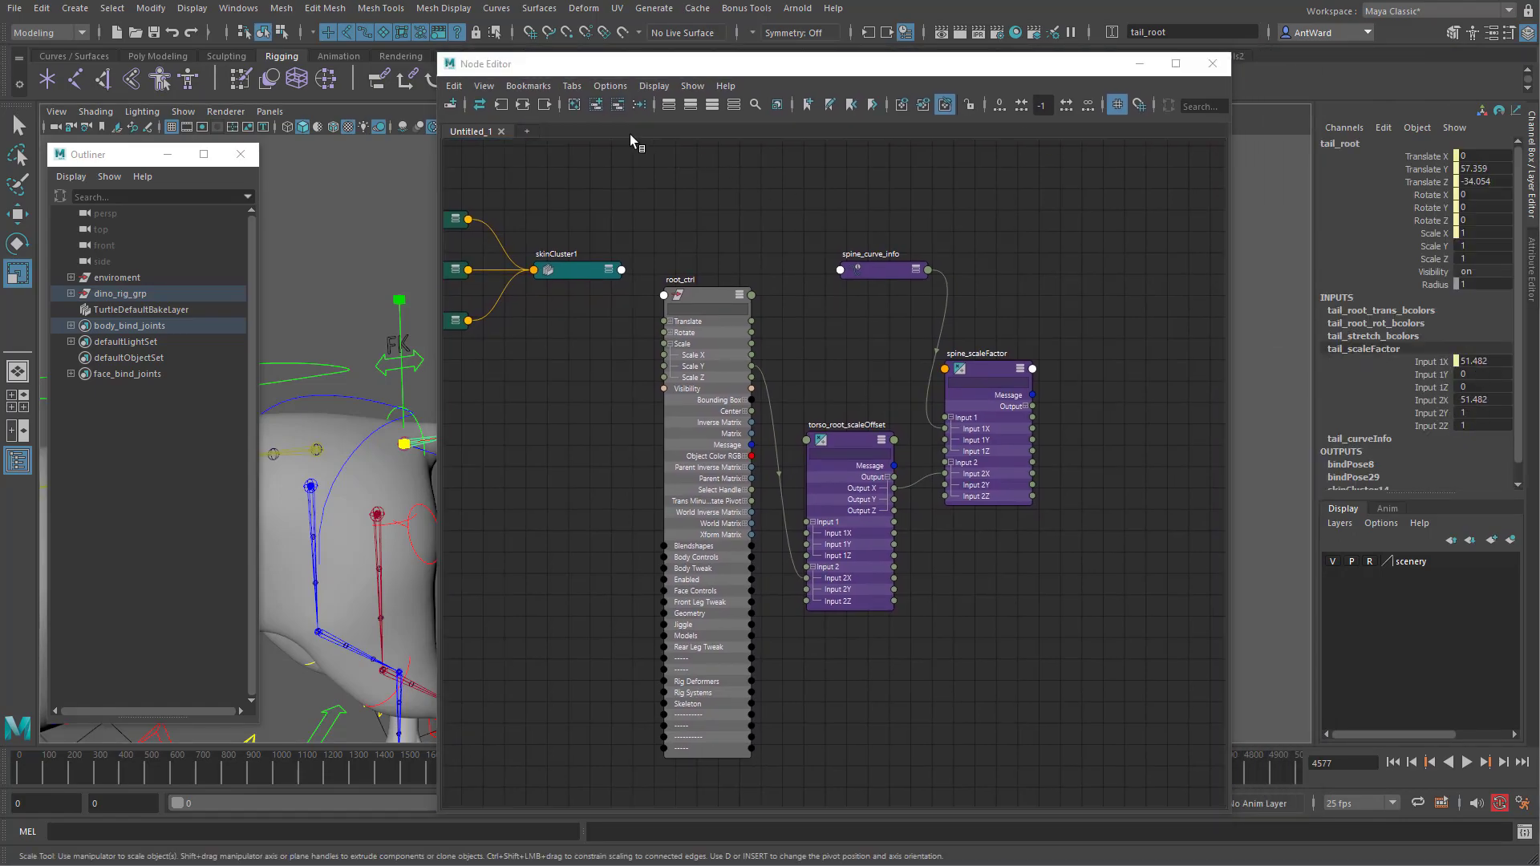
pyautogui.click(596, 105)
pyautogui.keyDown('alt'); pyautogui.moveTo(1136, 528); pyautogui.dragTo(1033, 517, button='middle'); pyautogui.keyUp('alt')
pyautogui.click(1033, 517)
pyautogui.moveTo(1032, 426); pyautogui.dragTo(855, 160)
pyautogui.click(1037, 486)
pyautogui.moveTo(1037, 486); pyautogui.dragTo(1030, 461)
pyautogui.press('3')
pyautogui.keyDown('alt'); pyautogui.moveTo(775, 523); pyautogui.dragTo(896, 505, button='right'); pyautogui.keyUp('alt')
# - Copy the Input 2X value of tail_scaleFactor, 51.482, into Input 1Y of torso_root_scaleOffset
pyautogui.doubleClick(1501, 195)
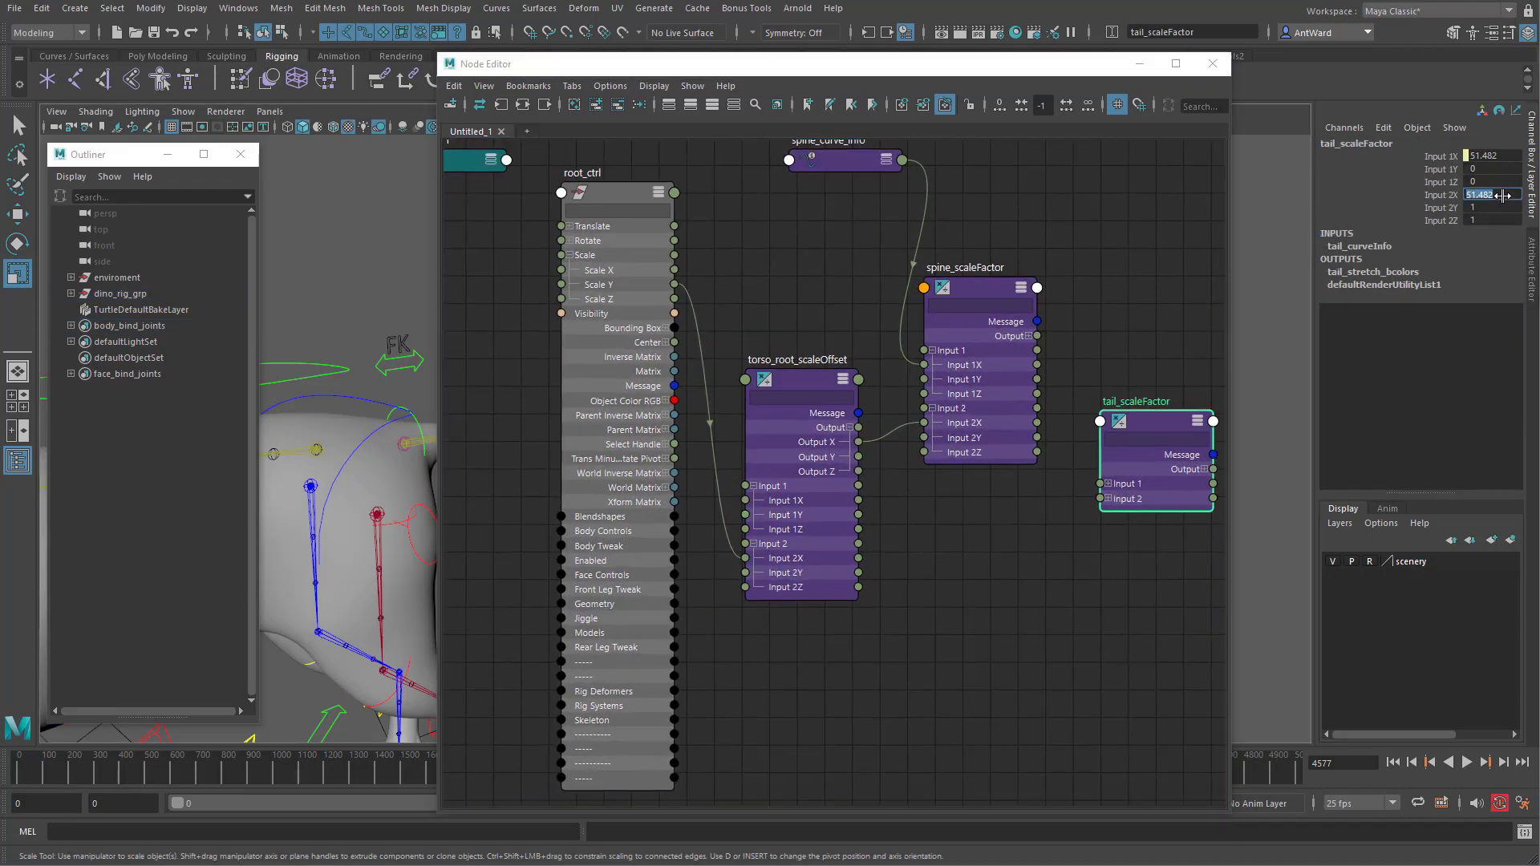
pyautogui.click(808, 391)
pyautogui.doubleClick(1479, 168)
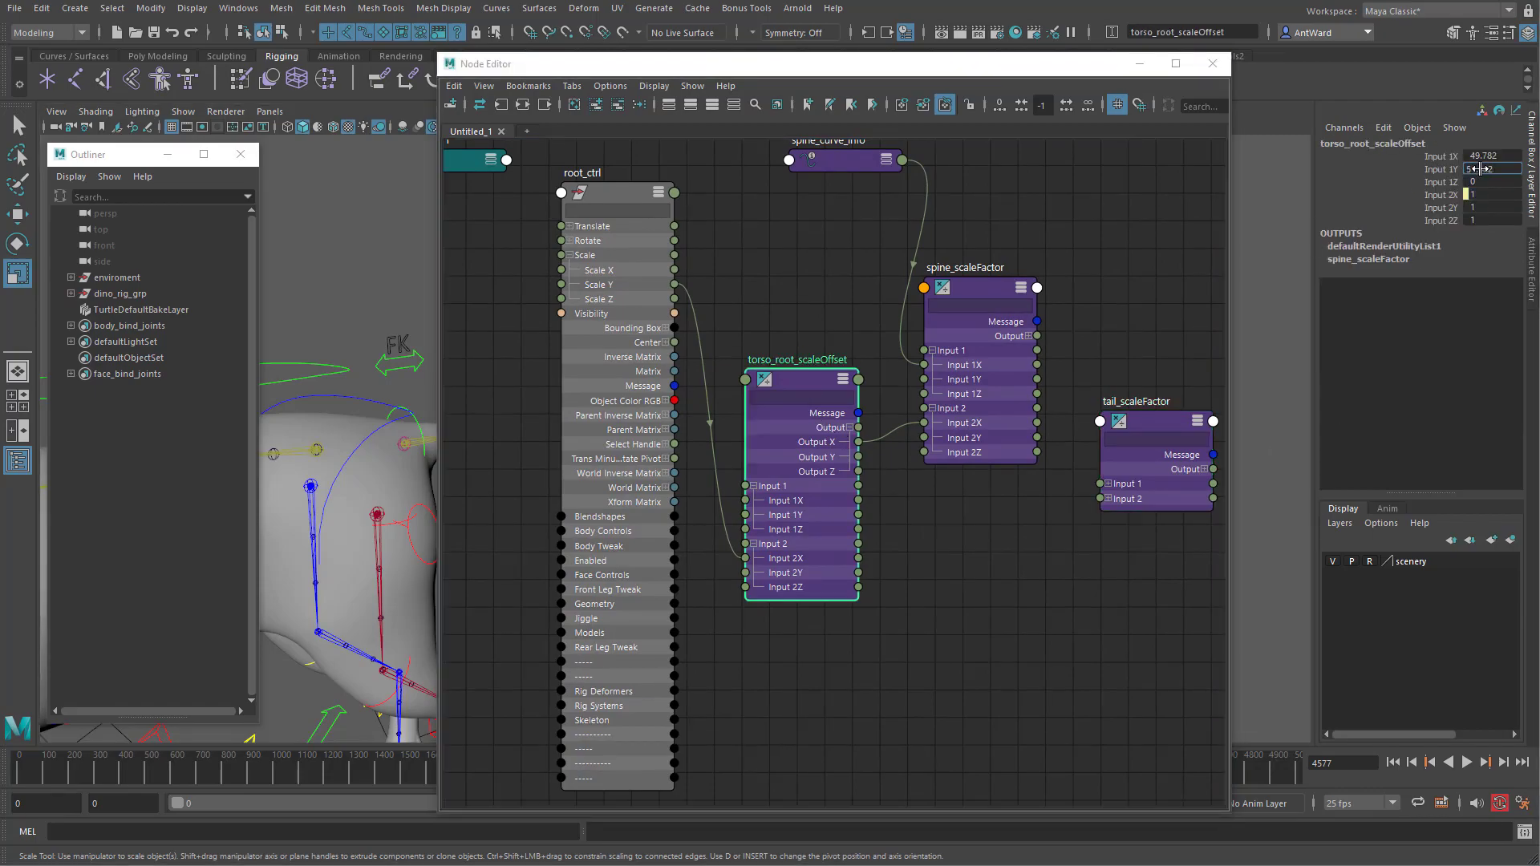
pyautogui.doubleClick(1478, 169)
# - Connect root_ctrl's Scale Y to Input 2Y and 2Z of torso_root_scaleOffset, and its Output Y to Input 2X of tail_scaleFactor
pyautogui.moveTo(675, 285); pyautogui.dragTo(745, 573)
pyautogui.moveTo(674, 285); pyautogui.dragTo(746, 587)
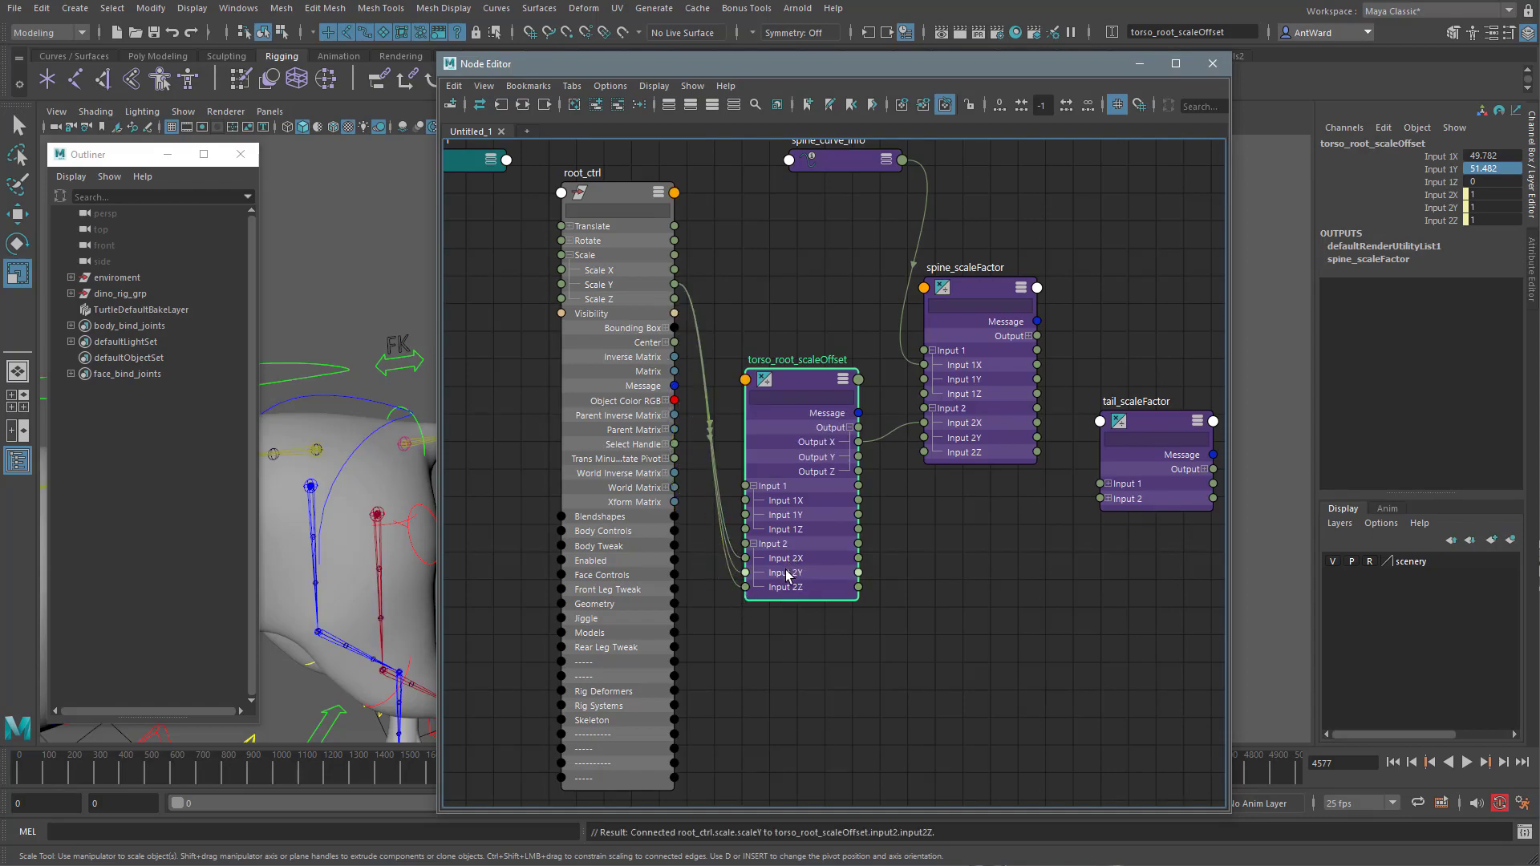
pyautogui.click(1108, 498)
pyautogui.moveTo(1143, 426); pyautogui.dragTo(1102, 426)
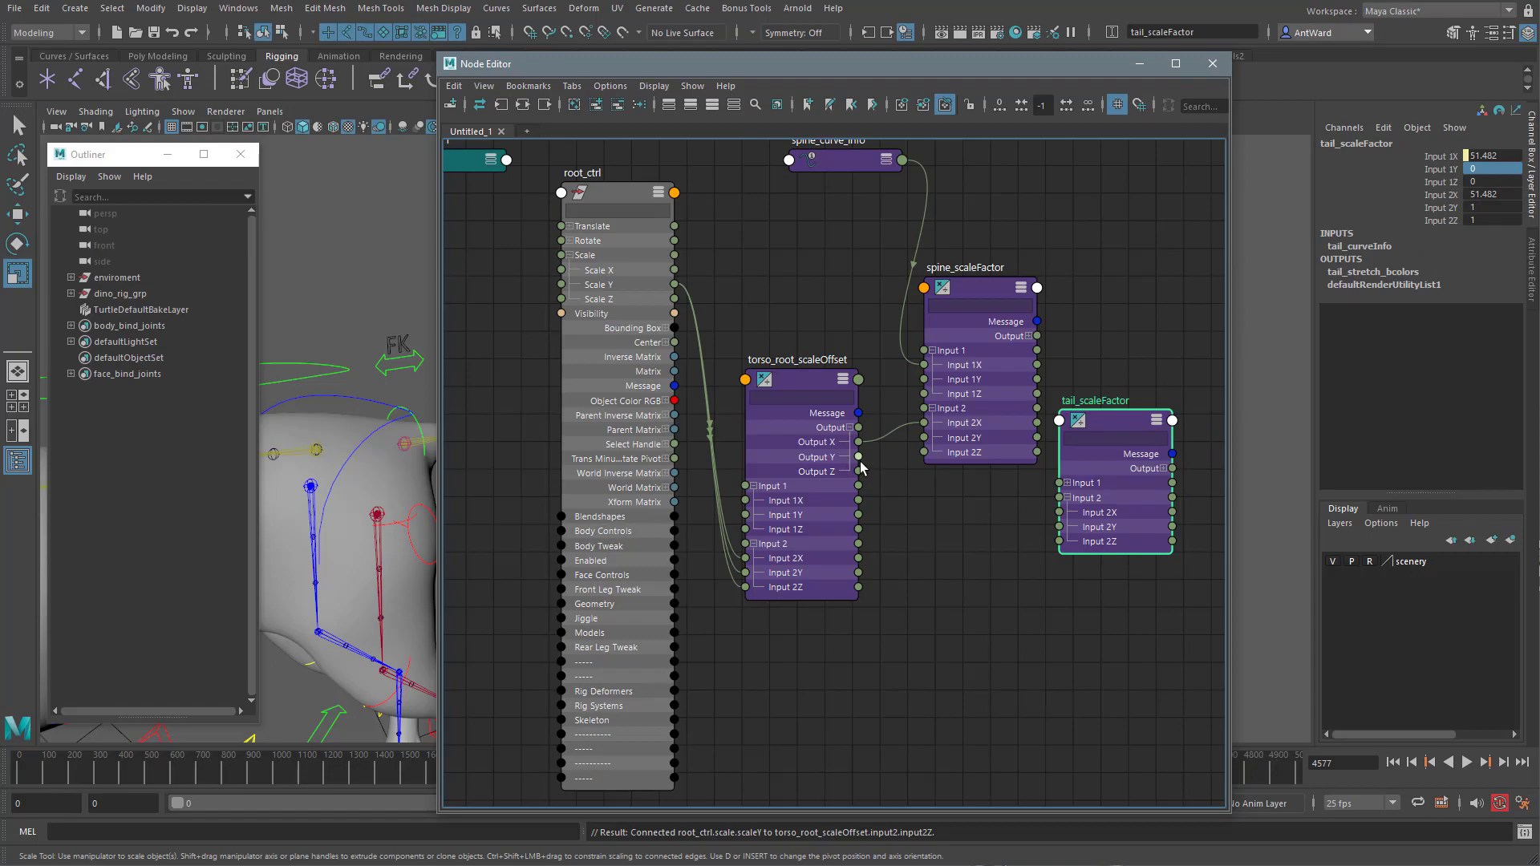
pyautogui.moveTo(860, 463)
pyautogui.mouseDown()
pyautogui.moveTo(983, 532)
pyautogui.moveTo(1058, 514)
pyautogui.mouseUp()
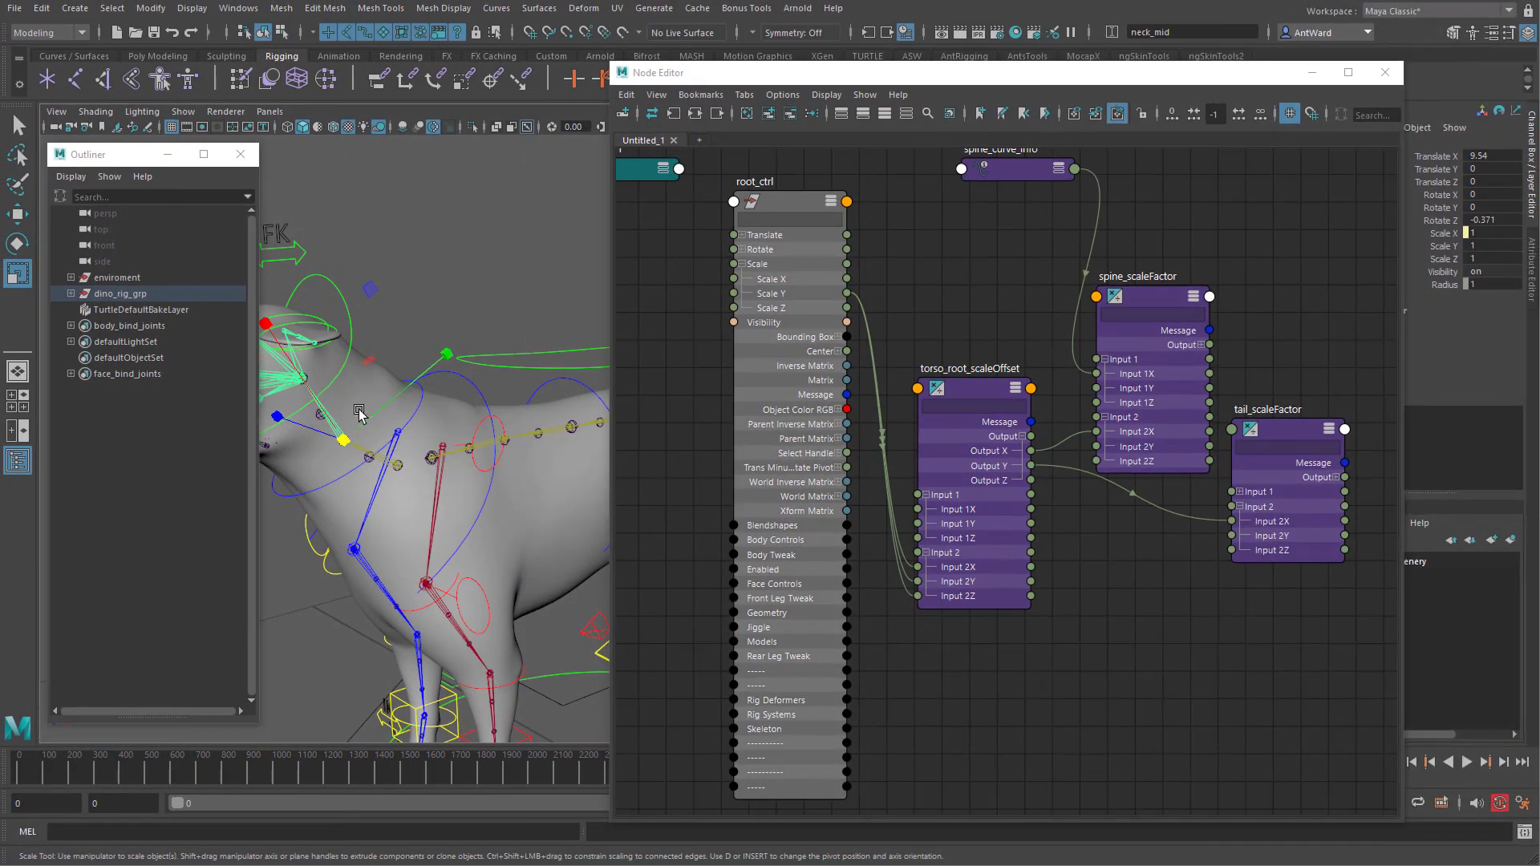
# - Add the neck_mid joint's neck_scaleFactor node to the graph and remove the neck_mid node from it
pyautogui.moveTo(1143, 74); pyautogui.dragTo(1025, 75)
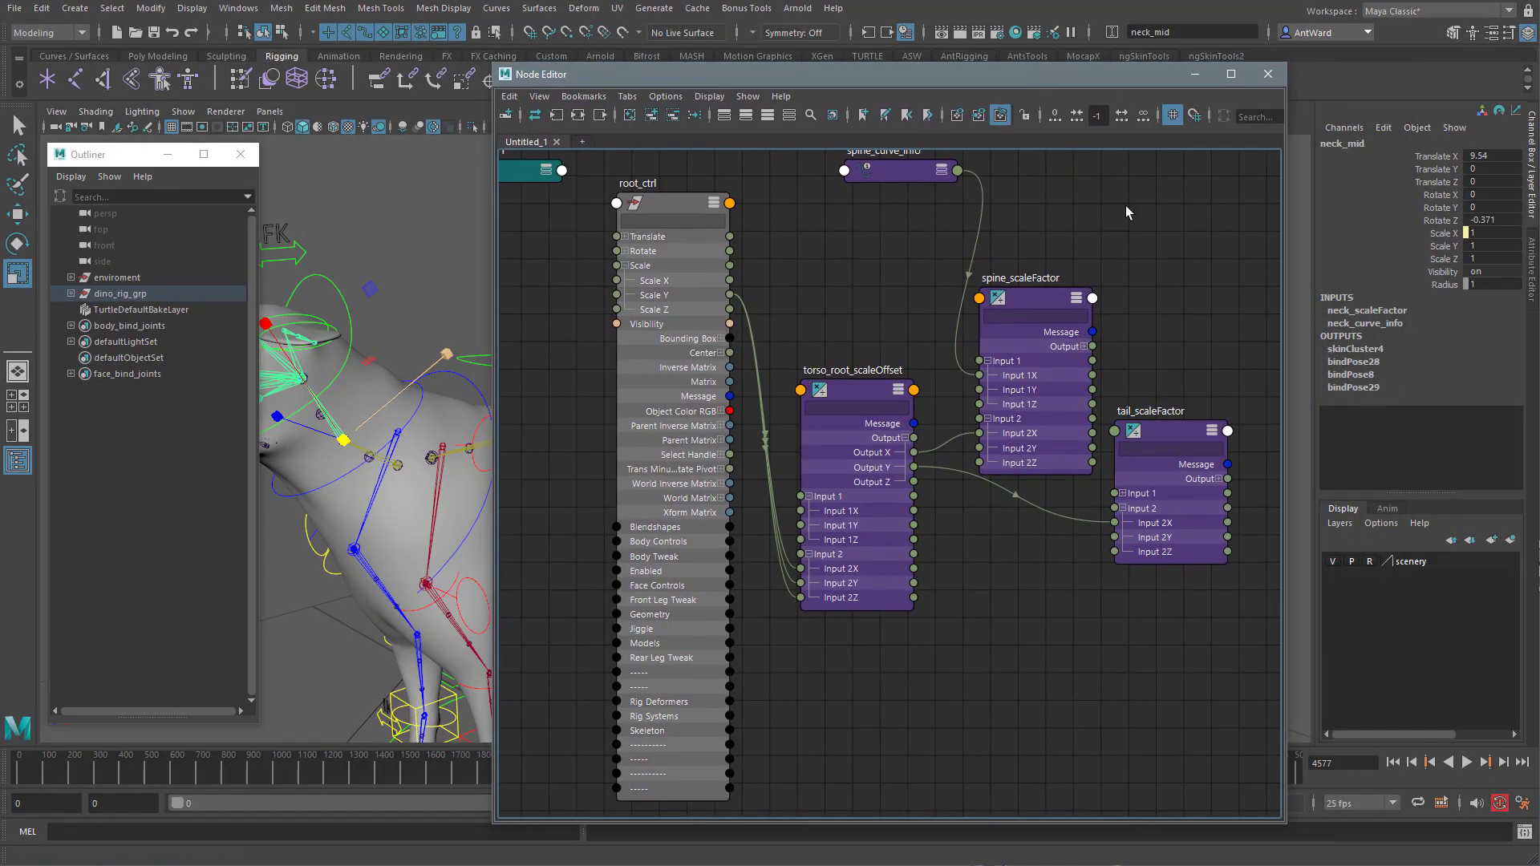
pyautogui.click(1396, 312)
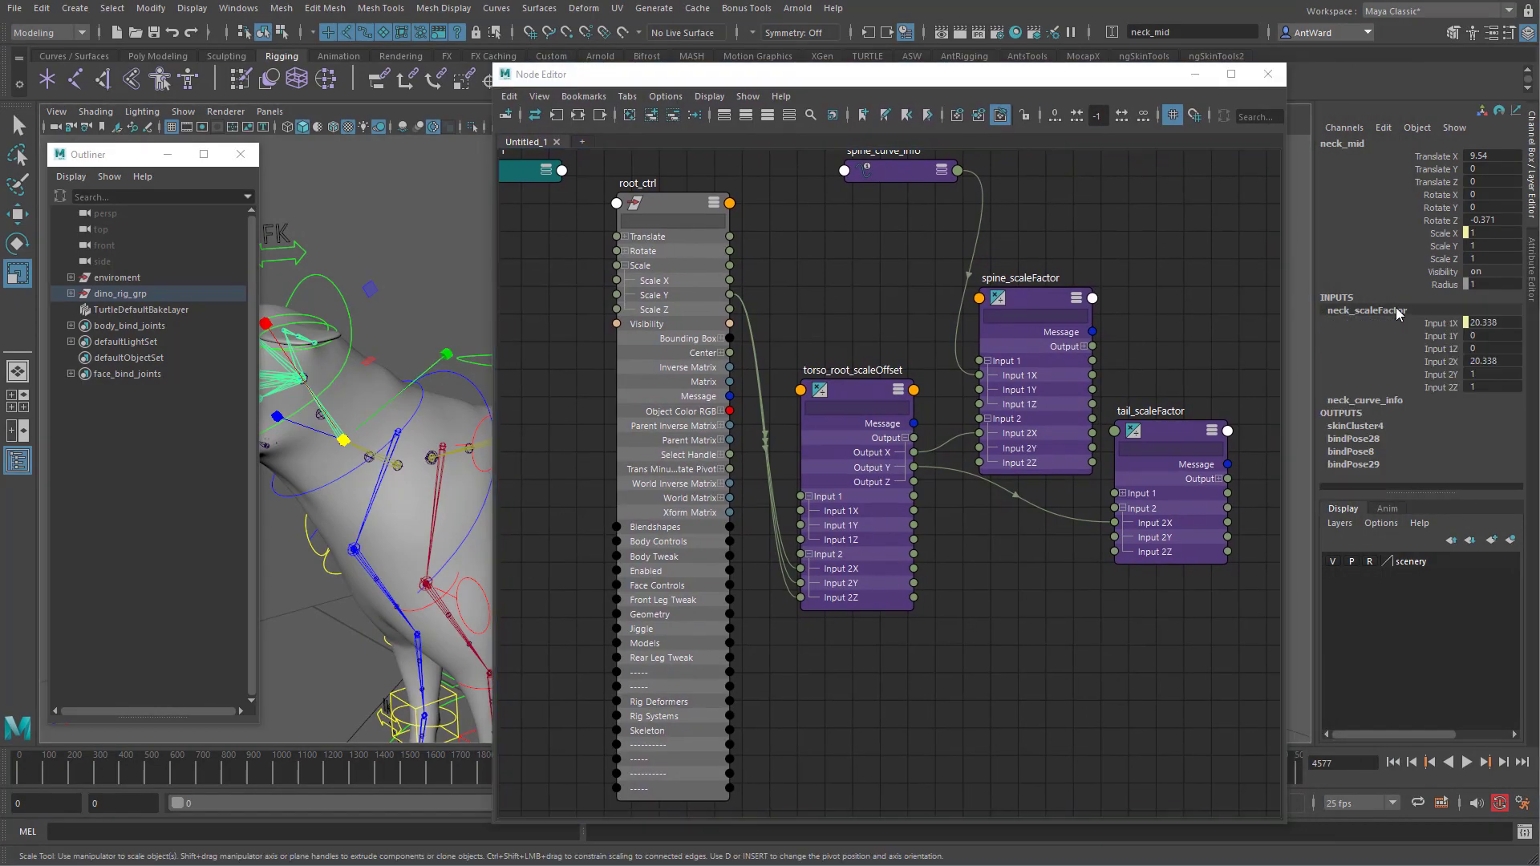
pyautogui.click(654, 119)
pyautogui.click(1160, 744)
pyautogui.click(1141, 712)
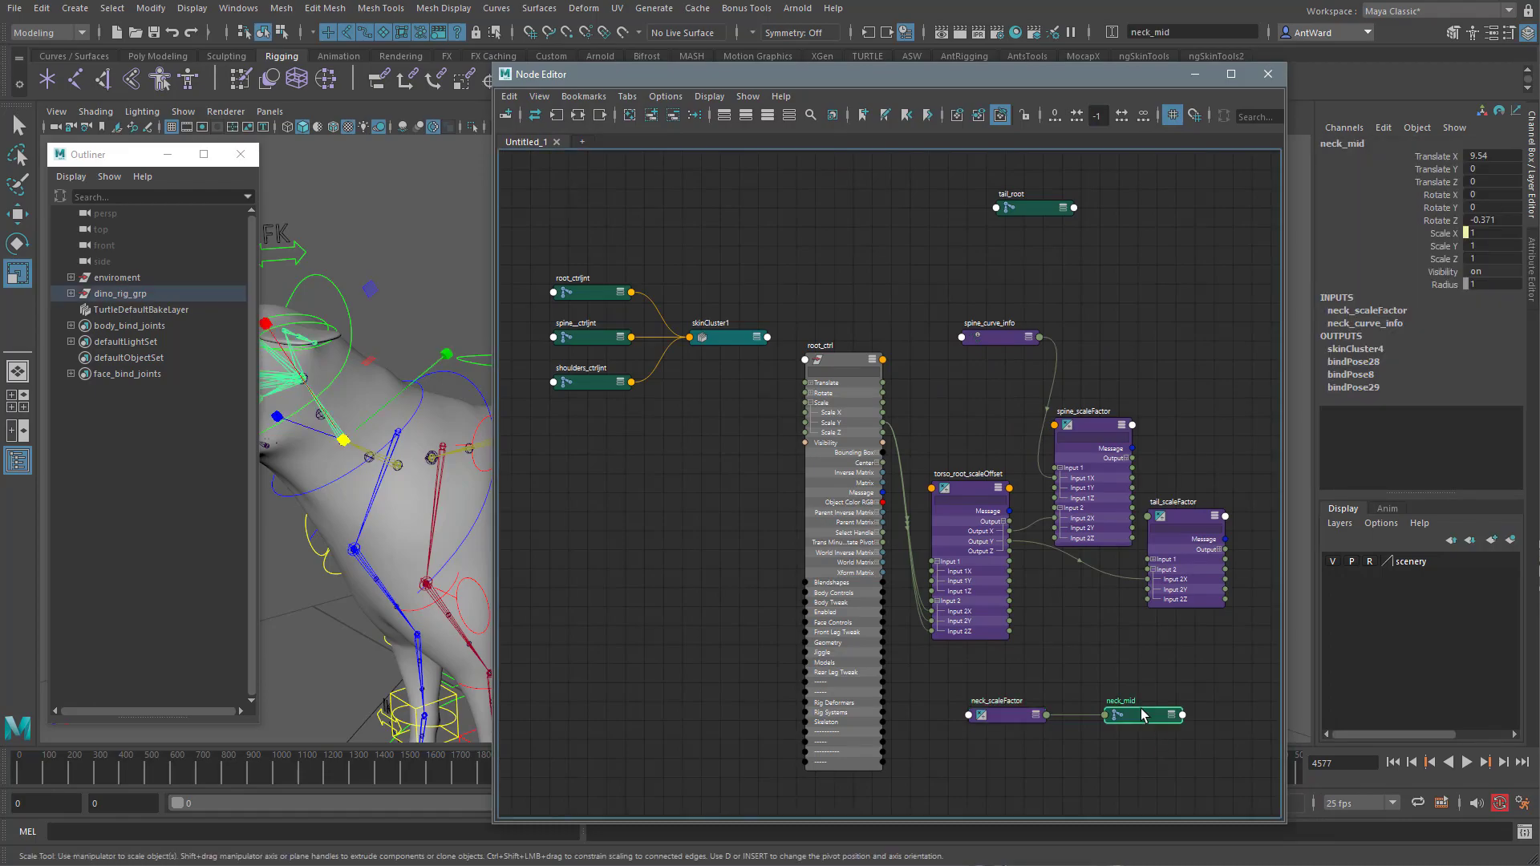
pyautogui.click(674, 115)
# - Place neck_scaleFactor below spine_scaleFactor and fully expand it, including Input 1 and Input 2
pyautogui.moveTo(998, 715); pyautogui.dragTo(1110, 670)
pyautogui.press('3')
pyautogui.keyDown('alt'); pyautogui.moveTo(955, 642); pyautogui.dragTo(765, 553, button='middle'); pyautogui.keyUp('alt')
pyautogui.keyDown('alt'); pyautogui.moveTo(765, 554); pyautogui.dragTo(906, 610, button='right'); pyautogui.keyUp('alt')
pyautogui.click(1000, 696)
pyautogui.click(999, 679)
pyautogui.moveTo(1052, 605); pyautogui.dragTo(1015, 528)
pyautogui.keyDown('alt'); pyautogui.moveTo(1017, 535); pyautogui.dragTo(887, 369, button='right'); pyautogui.keyUp('alt')
# - Copy neck_scaleFactor's Input 2X value, 20.338, into Input 1Z of torso_root_scaleOffset and connect Output Z to neck_scaleFactor's Input 2X
pyautogui.doubleClick(1504, 194)
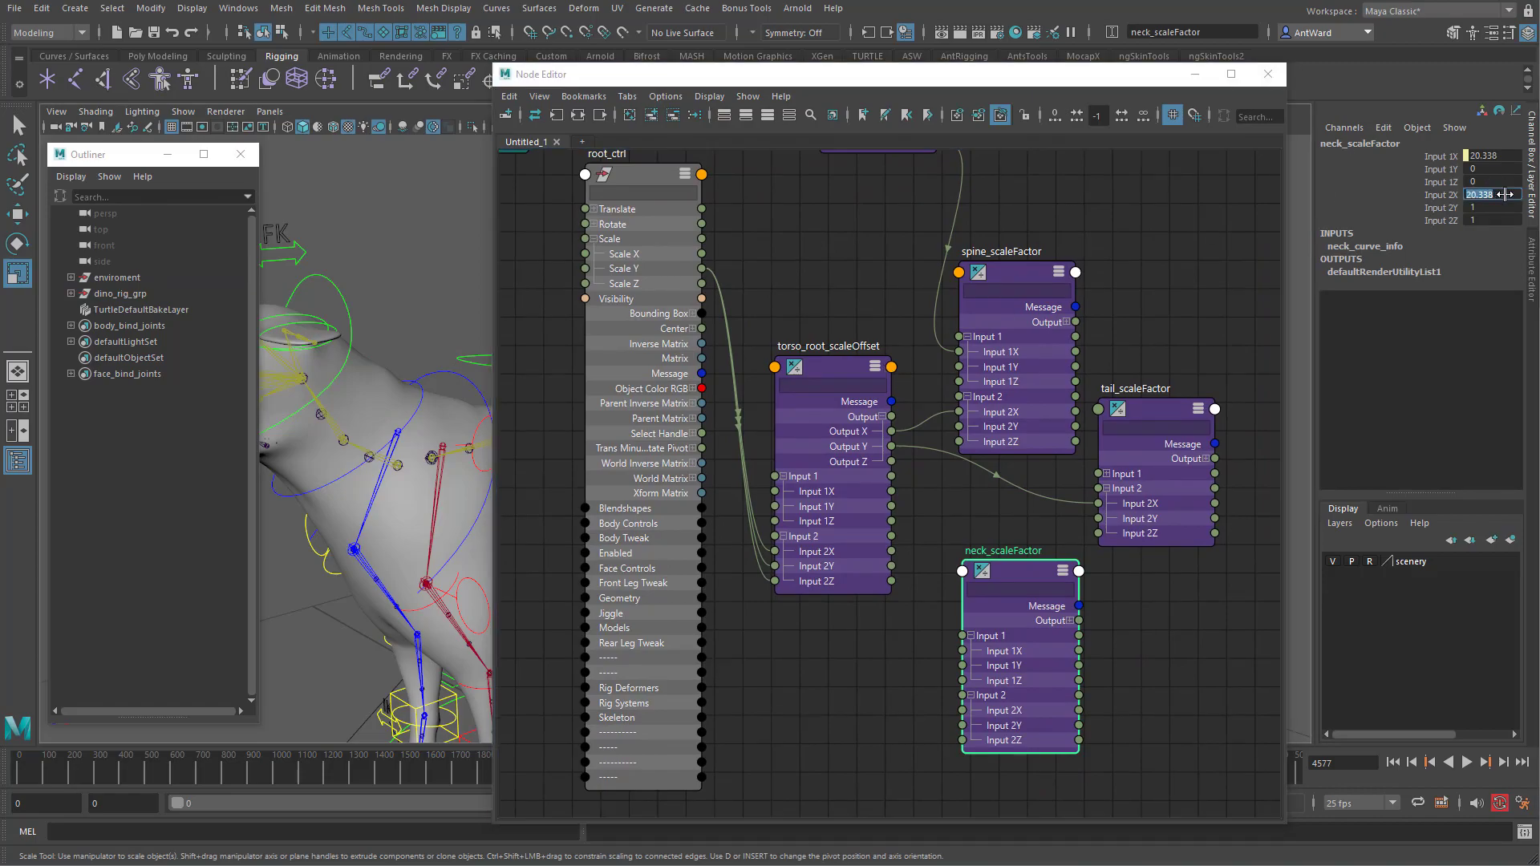
pyautogui.click(825, 375)
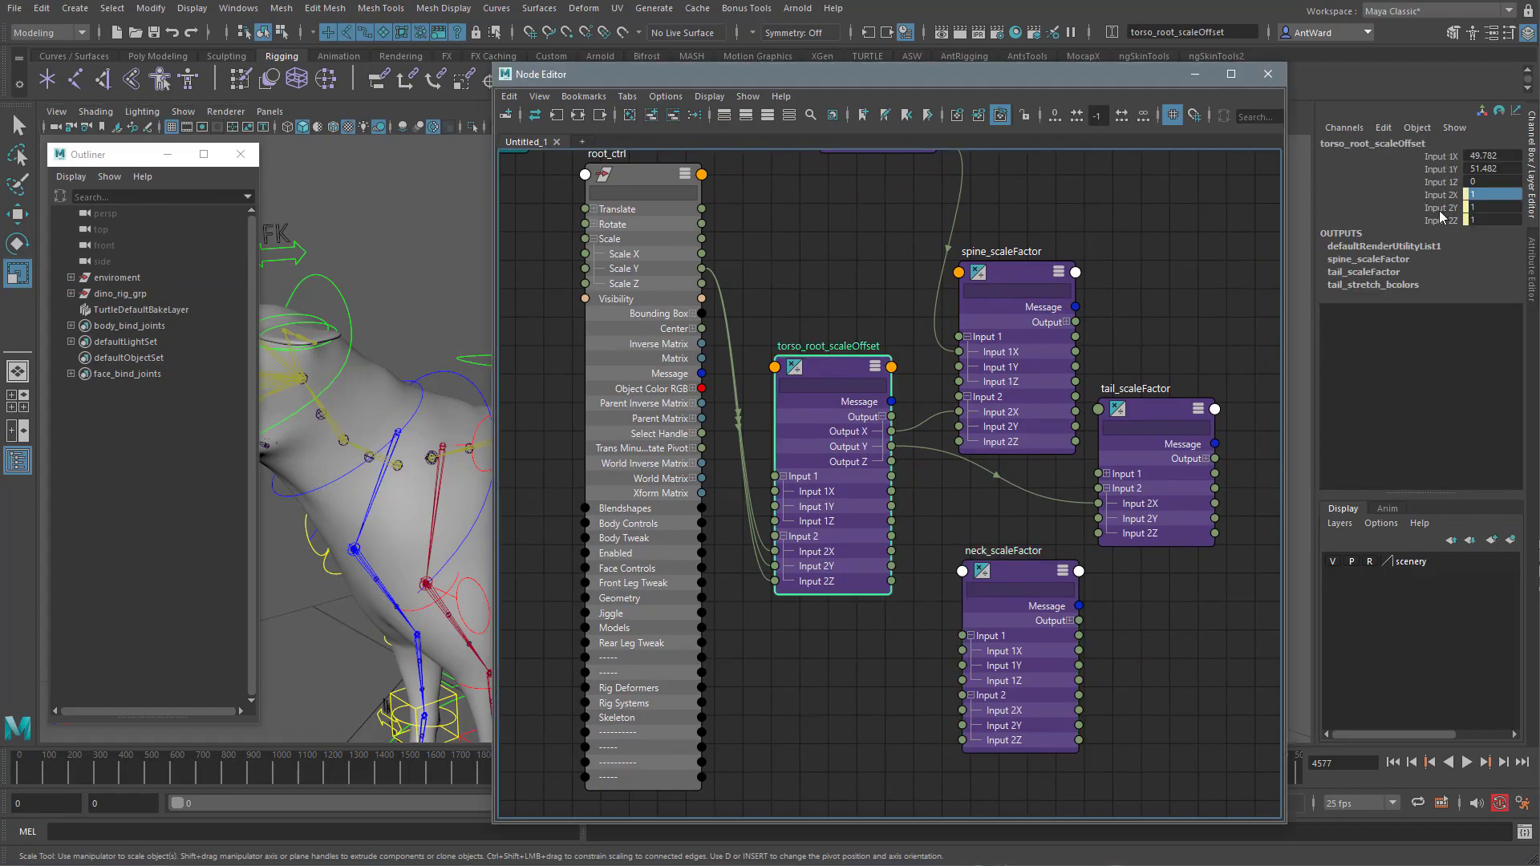
pyautogui.click(1497, 181)
pyautogui.click(1499, 178)
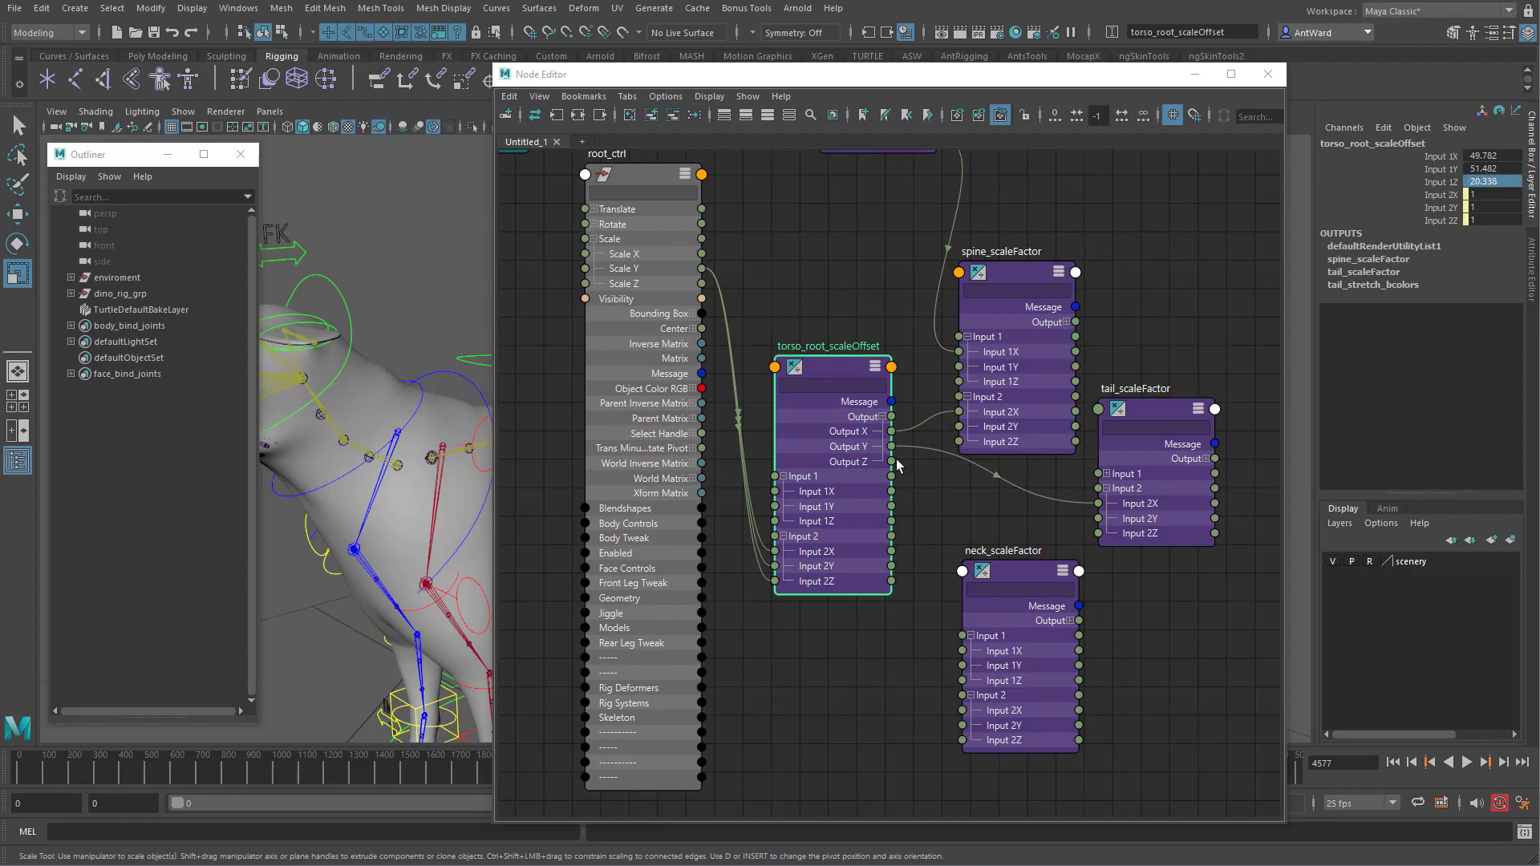
pyautogui.moveTo(895, 463); pyautogui.dragTo(962, 711)
pyautogui.click(1018, 590)
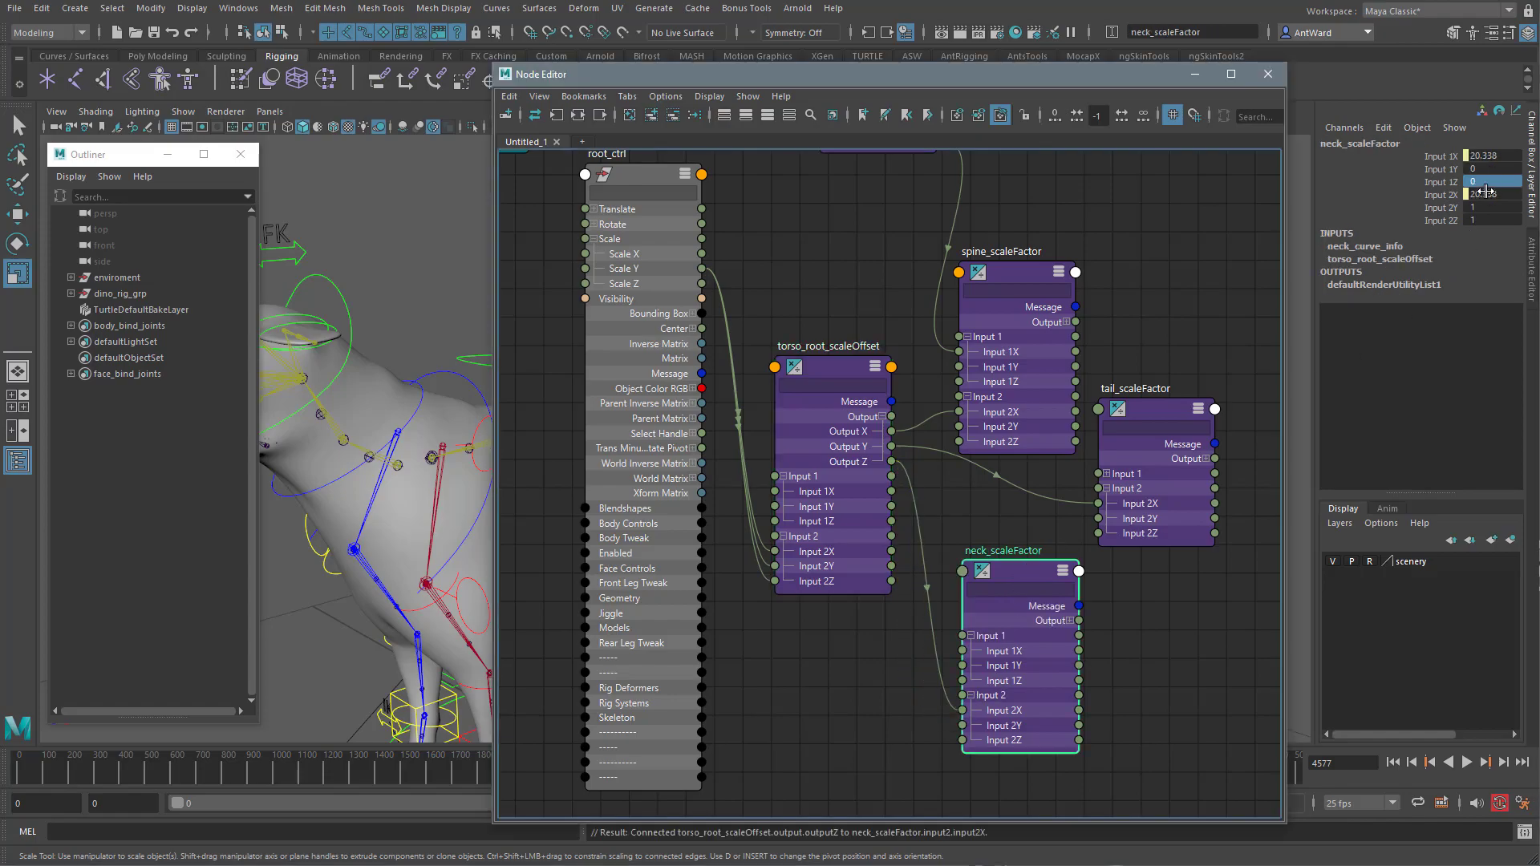
# - Minimize the Node Editor, select root_ctrl and hide polygons in the viewport so the joints can be seen
pyautogui.click(1199, 77)
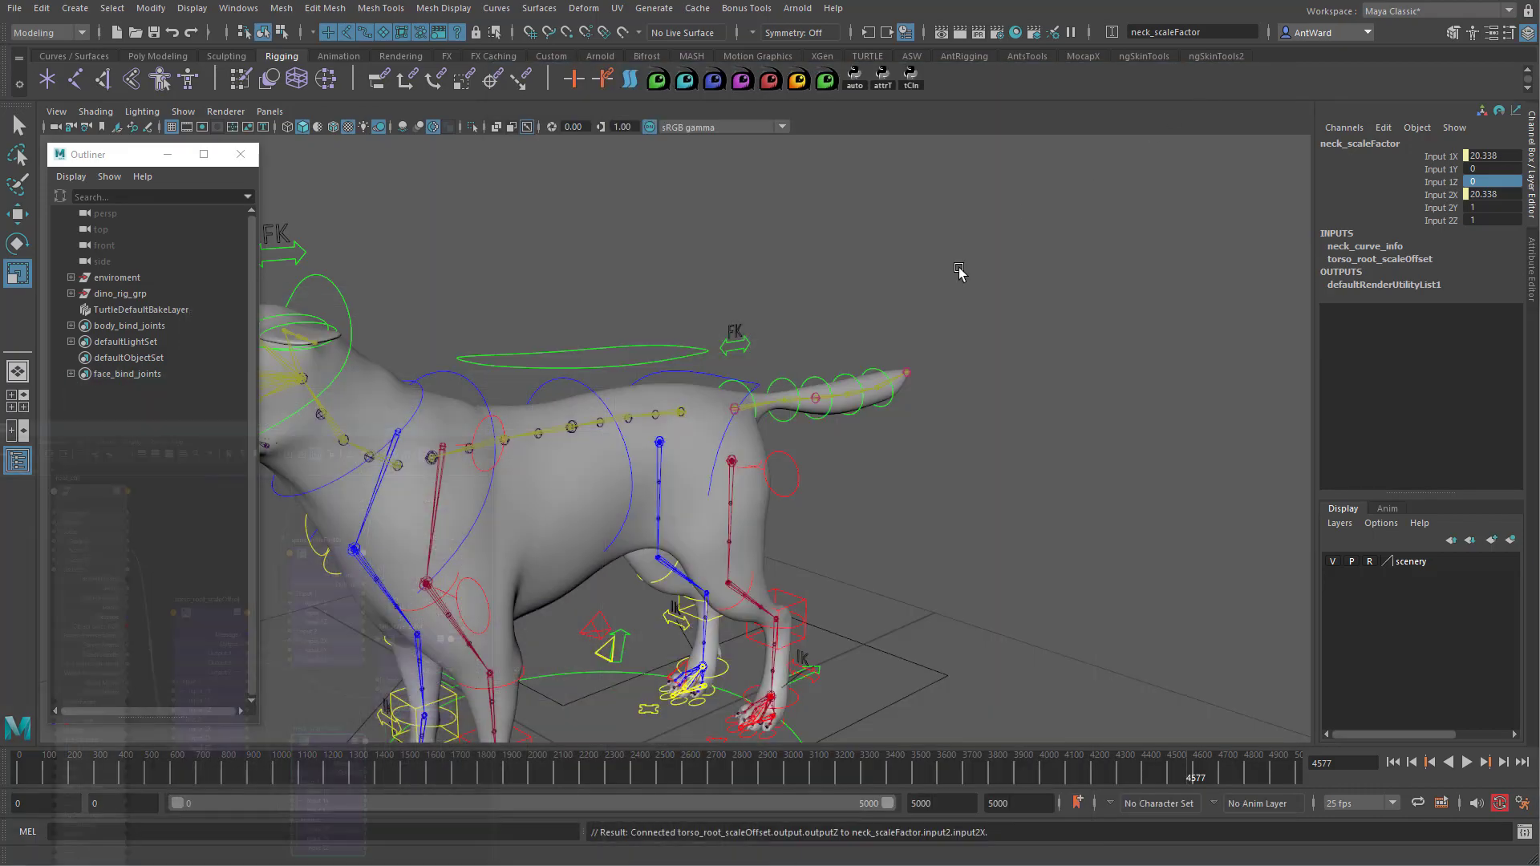
pyautogui.scroll(-4, 682, 425)
pyautogui.keyDown('alt'); pyautogui.moveTo(681, 425); pyautogui.dragTo(805, 392, button='middle'); pyautogui.keyUp('alt')
pyautogui.keyDown('alt'); pyautogui.moveTo(804, 392); pyautogui.dragTo(767, 440); pyautogui.keyUp('alt')
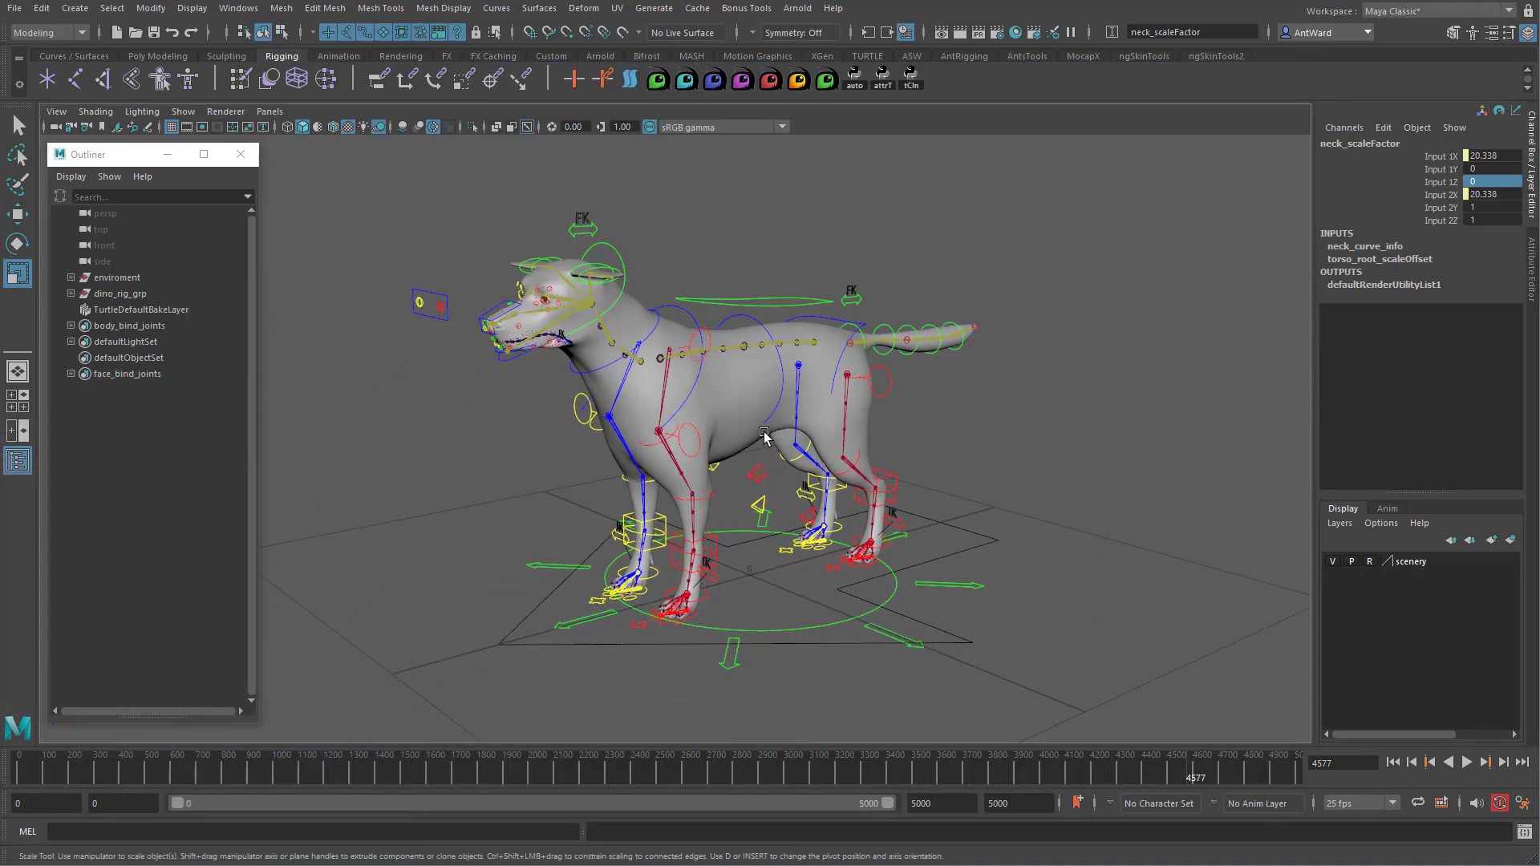
pyautogui.click(787, 628)
pyautogui.click(183, 111)
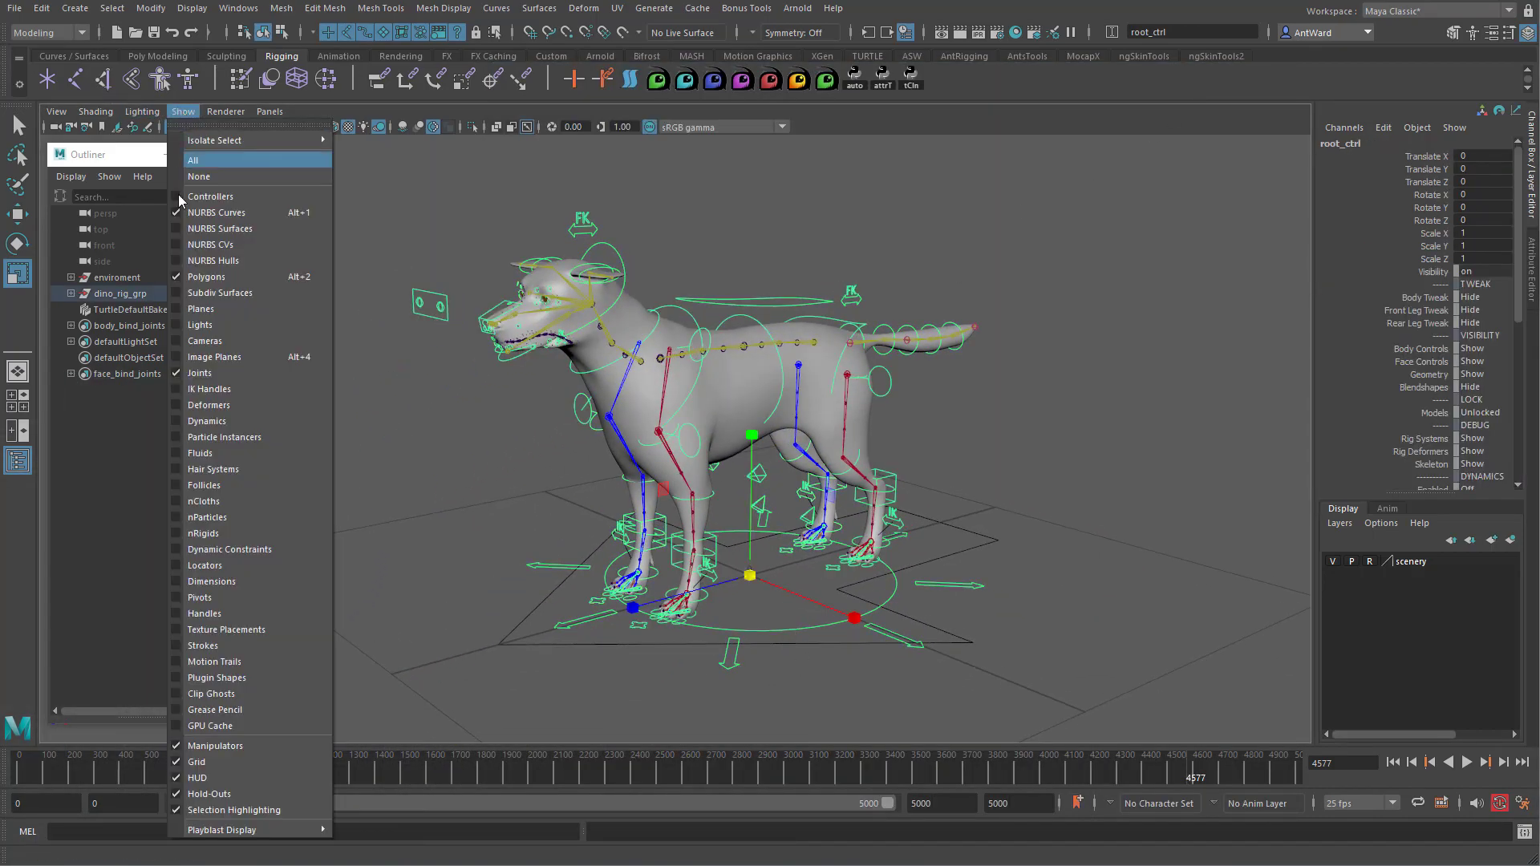
pyautogui.click(217, 277)
# - Try scaling root_ctrl uniformly up to about 1.25 and down to about 0.79
pyautogui.moveTo(749, 575); pyautogui.dragTo(543, 221)
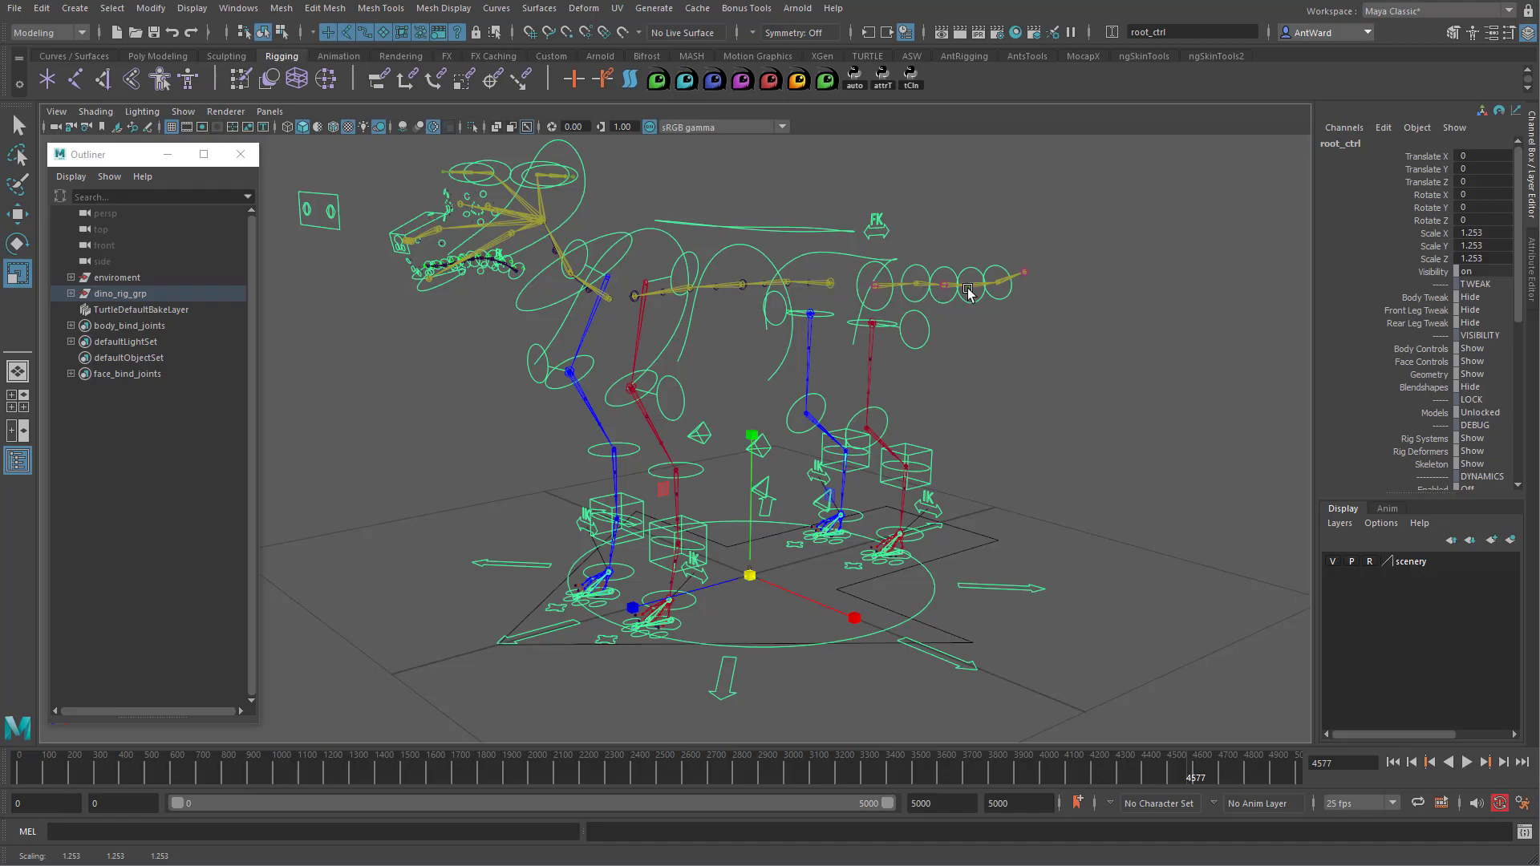
pyautogui.moveTo(749, 575); pyautogui.dragTo(471, 553)
pyautogui.scroll(10, 577, 557)
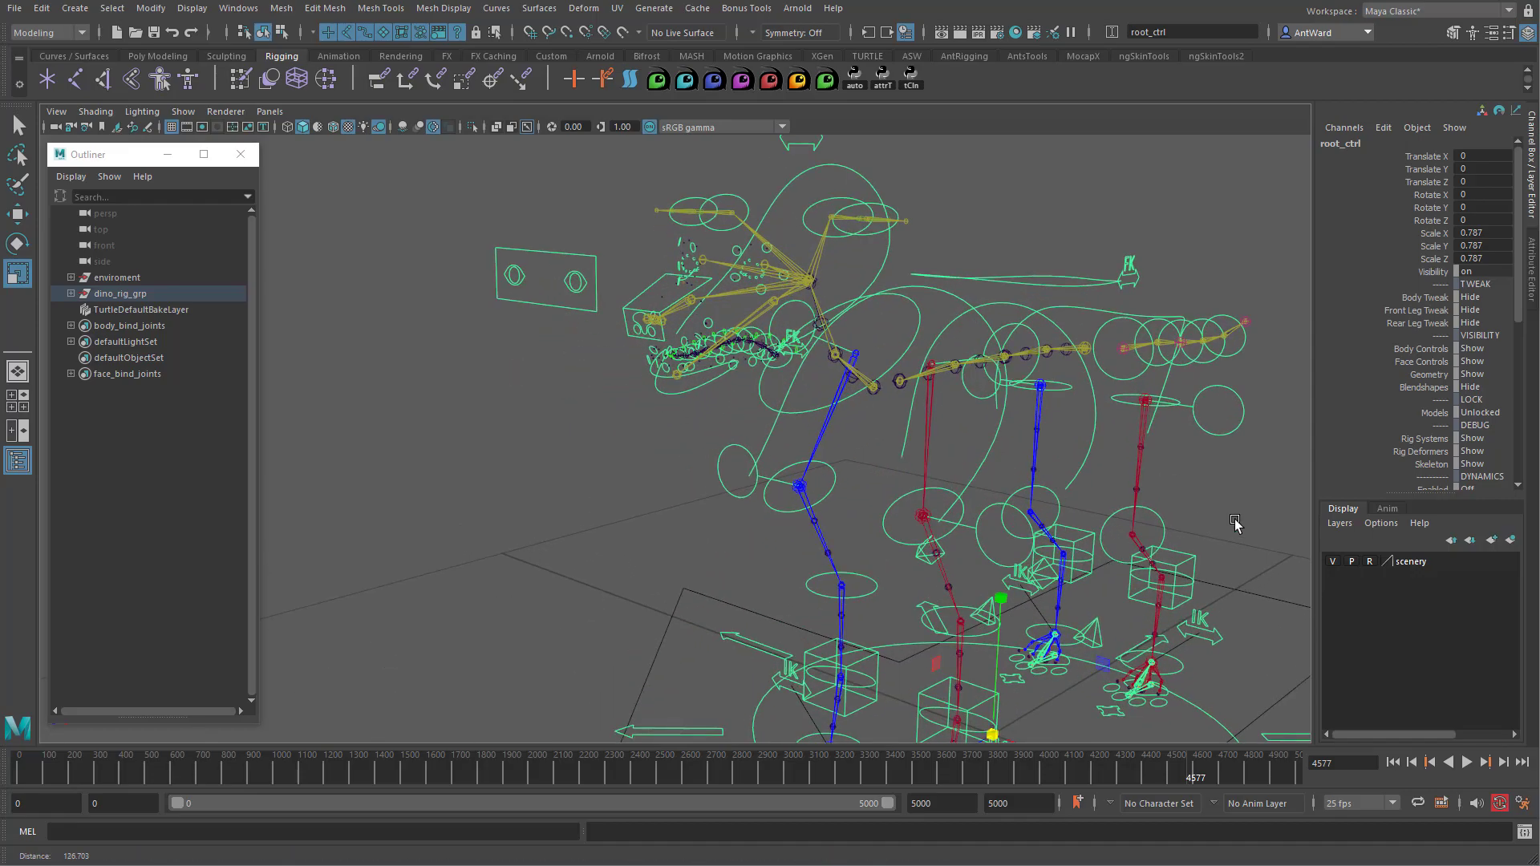
# - Examine the head and tongue joints of the scaled rig, selecting tongue_4 to check its scale values
pyautogui.keyDown('alt'); pyautogui.moveTo(763, 243); pyautogui.dragTo(802, 371); pyautogui.keyUp('alt')
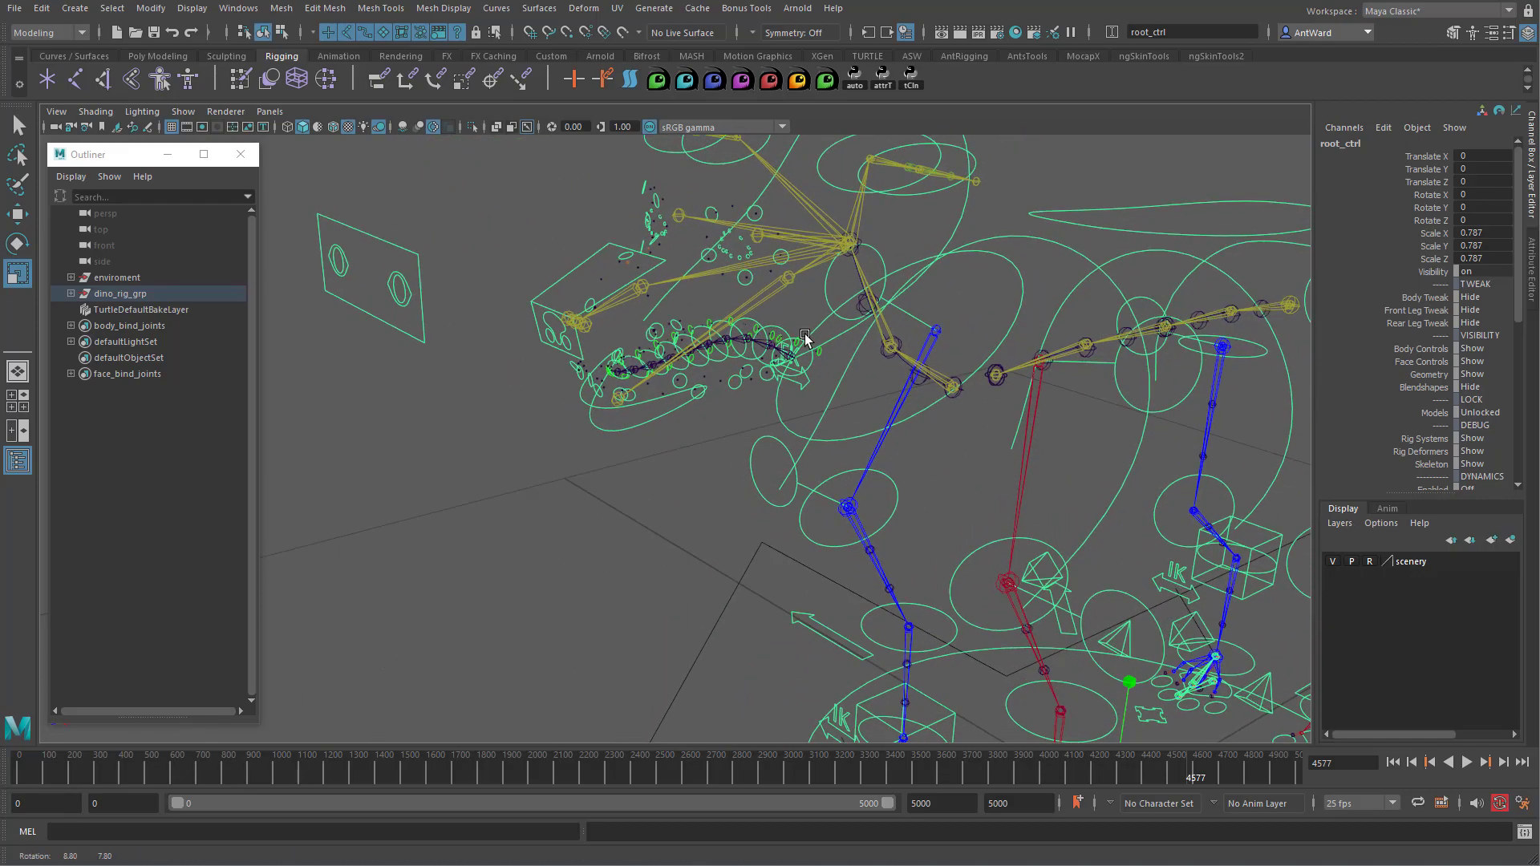
pyautogui.click(806, 379)
pyautogui.keyDown('alt'); pyautogui.moveTo(818, 382); pyautogui.dragTo(758, 585, button='middle'); pyautogui.keyUp('alt')
pyautogui.keyDown('shift'); pyautogui.click(763, 200); pyautogui.keyUp('shift')
pyautogui.click(1434, 157)
pyautogui.moveTo(906, 513); pyautogui.dragTo(971, 513, button='middle')
pyautogui.keyDown('alt'); pyautogui.moveTo(971, 514); pyautogui.dragTo(1067, 526); pyautogui.keyUp('alt')
pyautogui.click(947, 344)
pyautogui.keyDown('alt'); pyautogui.moveTo(946, 343); pyautogui.dragTo(907, 417); pyautogui.keyUp('alt')
pyautogui.click(602, 525)
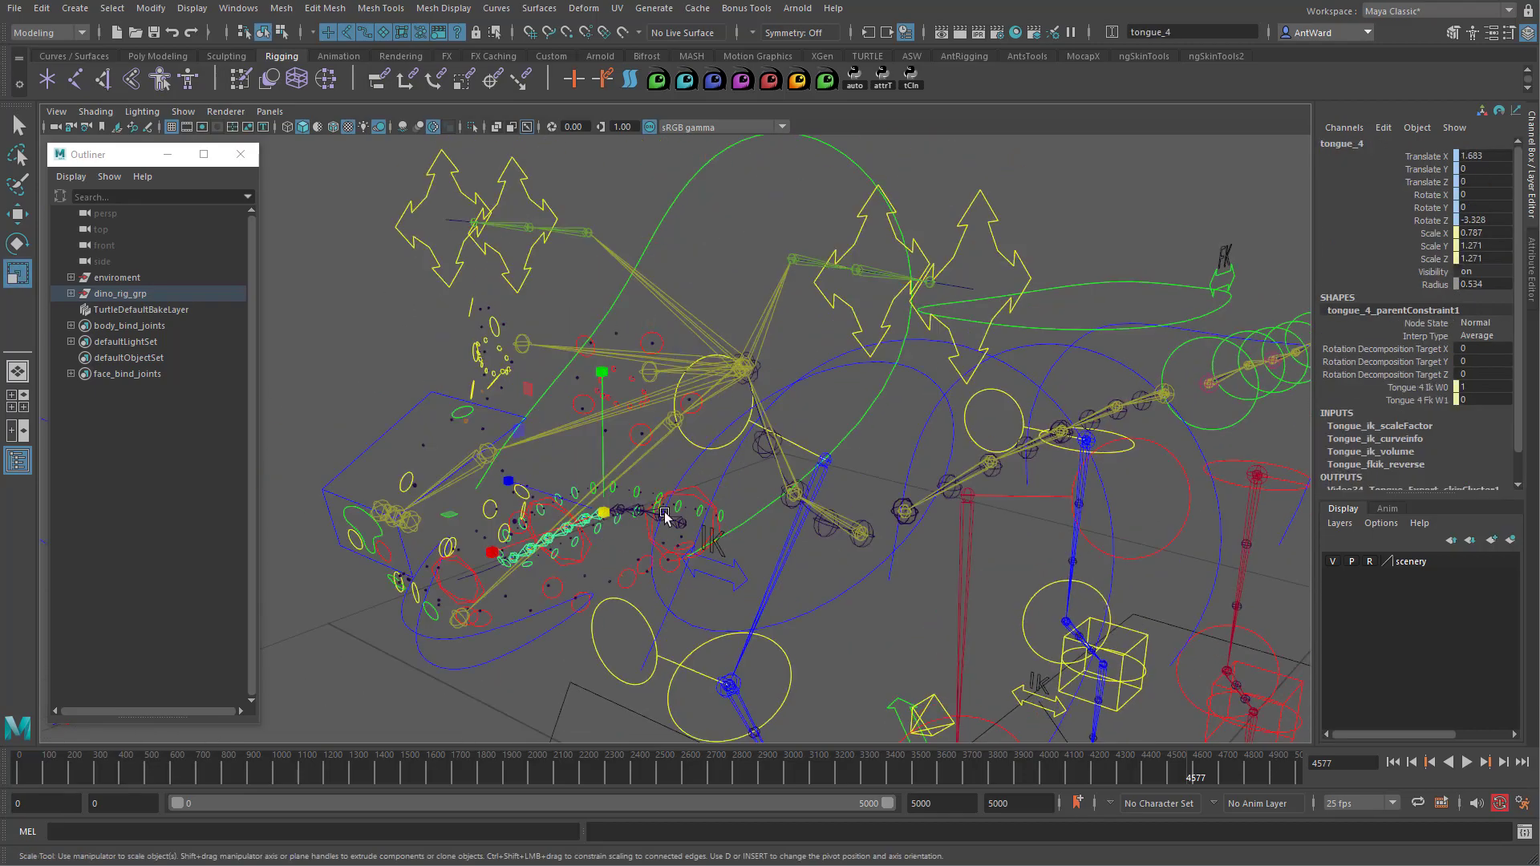
pyautogui.keyDown('alt'); pyautogui.moveTo(671, 519); pyautogui.dragTo(459, 317); pyautogui.keyUp('alt')
# - Clear the surrounding nodes from the Node Editor graph, keeping root_ctrl and torso_root_scaleOffset
pyautogui.scroll(-4, 459, 316)
pyautogui.scroll(-3, 928, 482)
pyautogui.scroll(1, 928, 481)
pyautogui.keyDown('alt'); pyautogui.moveTo(928, 481); pyautogui.dragTo(861, 546, button='middle'); pyautogui.keyUp('alt')
pyautogui.moveTo(554, 264); pyautogui.dragTo(670, 449)
pyautogui.click(673, 114)
pyautogui.moveTo(1213, 205); pyautogui.dragTo(958, 666)
pyautogui.click(673, 119)
# - Duplicate torso_root_scaleOffset, remove the original from the graph and rename the copy ears_root_scaleOffset
pyautogui.click(905, 485)
pyautogui.hotkey('ctrl', 'd')
pyautogui.click(906, 485)
pyautogui.moveTo(1117, 481); pyautogui.dragTo(937, 399)
pyautogui.click(673, 118)
pyautogui.press('3')
pyautogui.doubleClick(947, 402)
pyautogui.write('ears_root_scaleOffset')
pyautogui.press('Return')
# - Connect root_ctrl's Scale Y to Input 2X, 2Y and 2Z of ears_root_scaleOffset and move the node closer to root_ctrl
pyautogui.moveTo(787, 440); pyautogui.dragTo(925, 551)
pyautogui.moveTo(982, 421); pyautogui.dragTo(931, 407)
pyautogui.moveTo(882, 74); pyautogui.dragTo(934, 75)
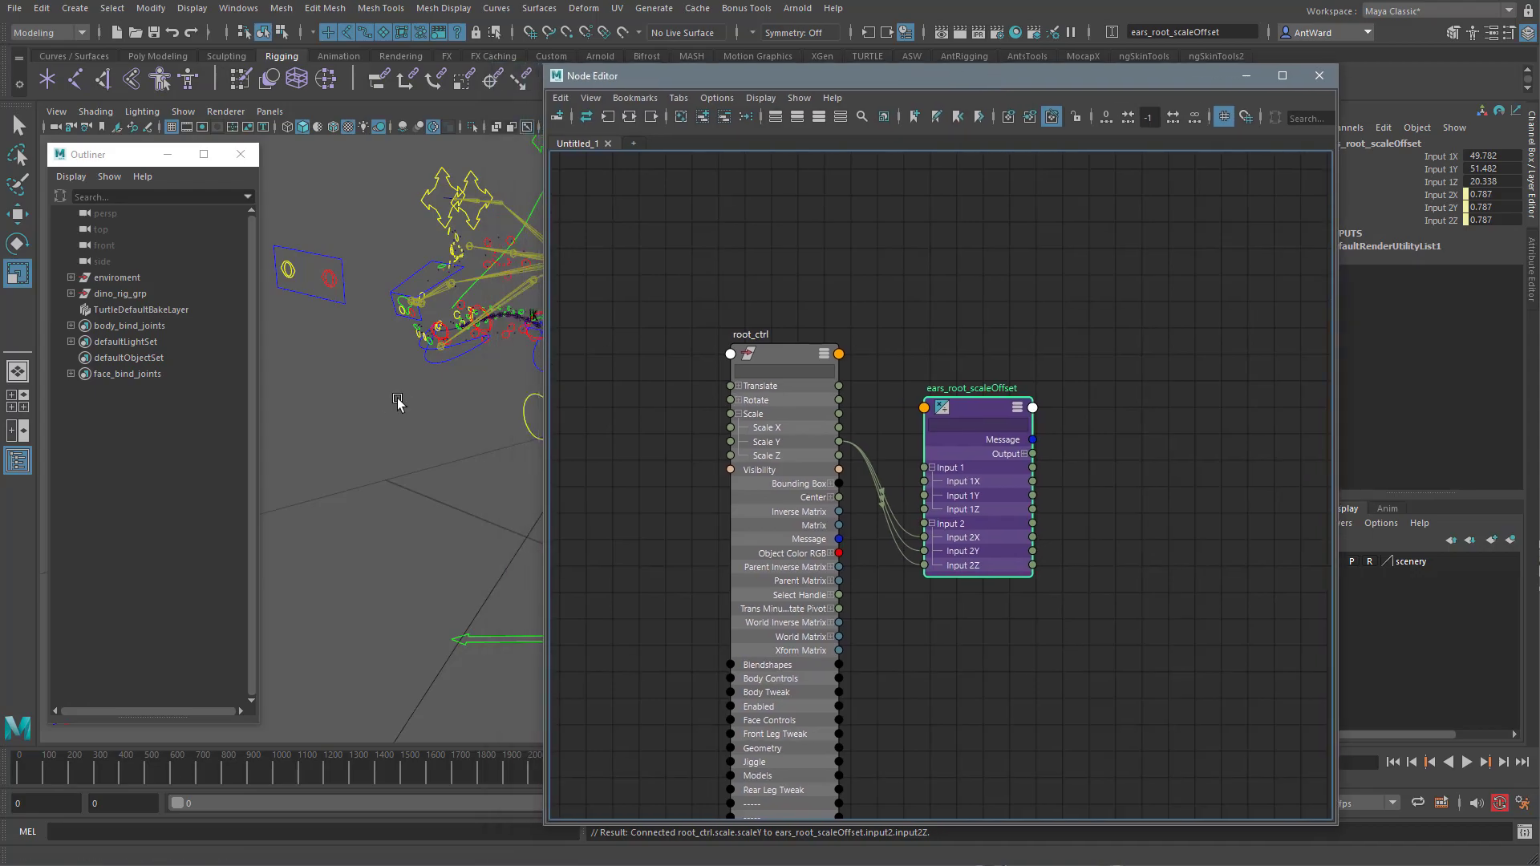
# - Select root_ctrl in the viewport and reset its Scale X, Y and Z to 1
pyautogui.keyDown('alt'); pyautogui.moveTo(385, 402); pyautogui.dragTo(277, 393, button='middle'); pyautogui.keyUp('alt')
pyautogui.click(337, 625)
pyautogui.moveTo(1478, 233); pyautogui.dragTo(1482, 271)
pyautogui.write('1')
pyautogui.press('Return')
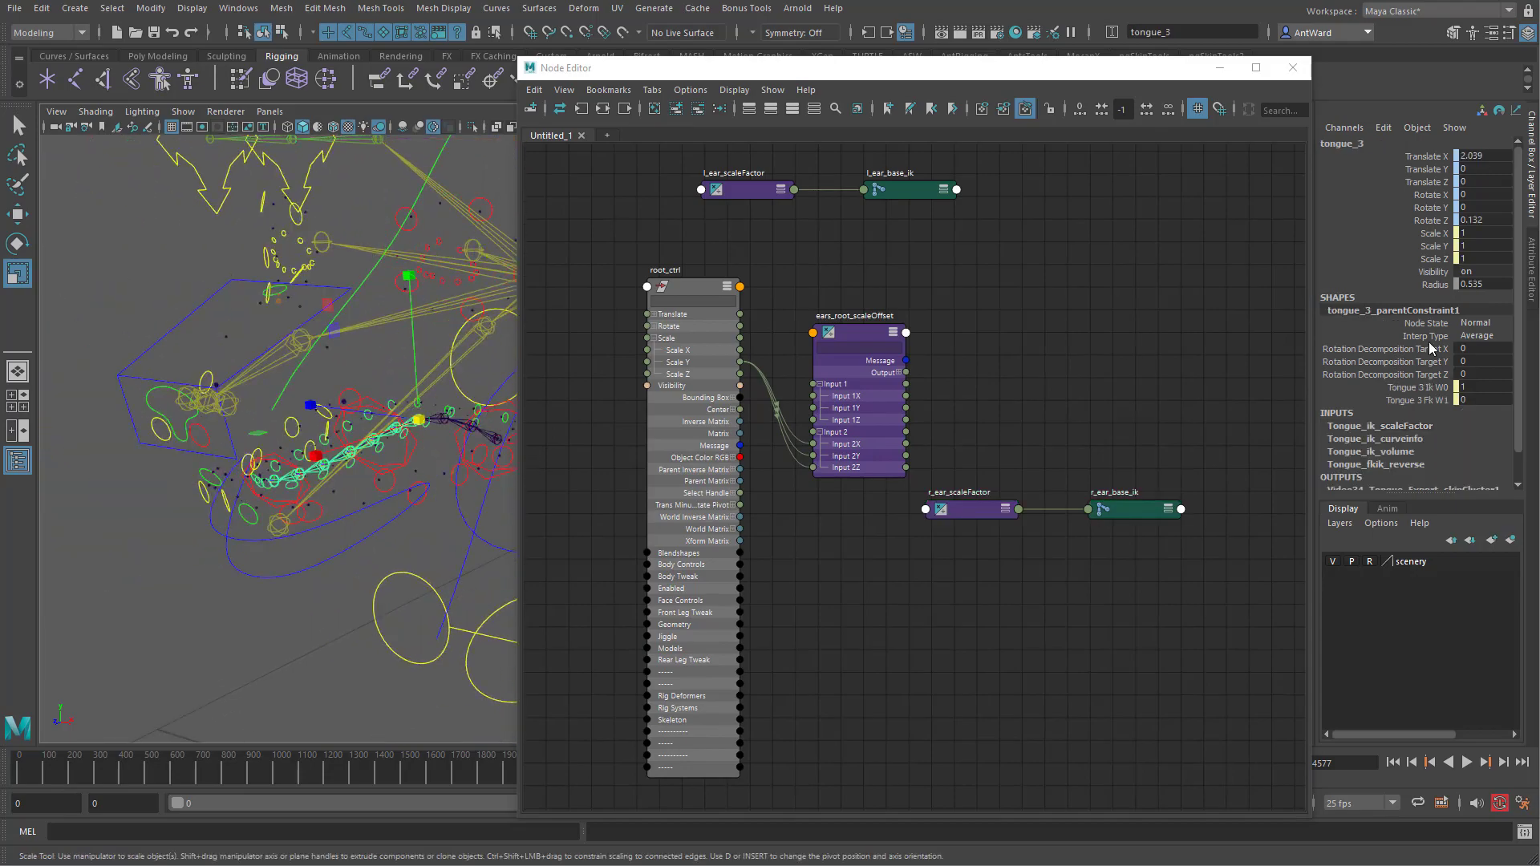
# - Add Tongue_ik_scaleFactor to the graph, remove the ear base joints and arrange the three scaleFactor nodes beside ears_root_scaleOffset
pyautogui.scroll(-2, 1428, 341)
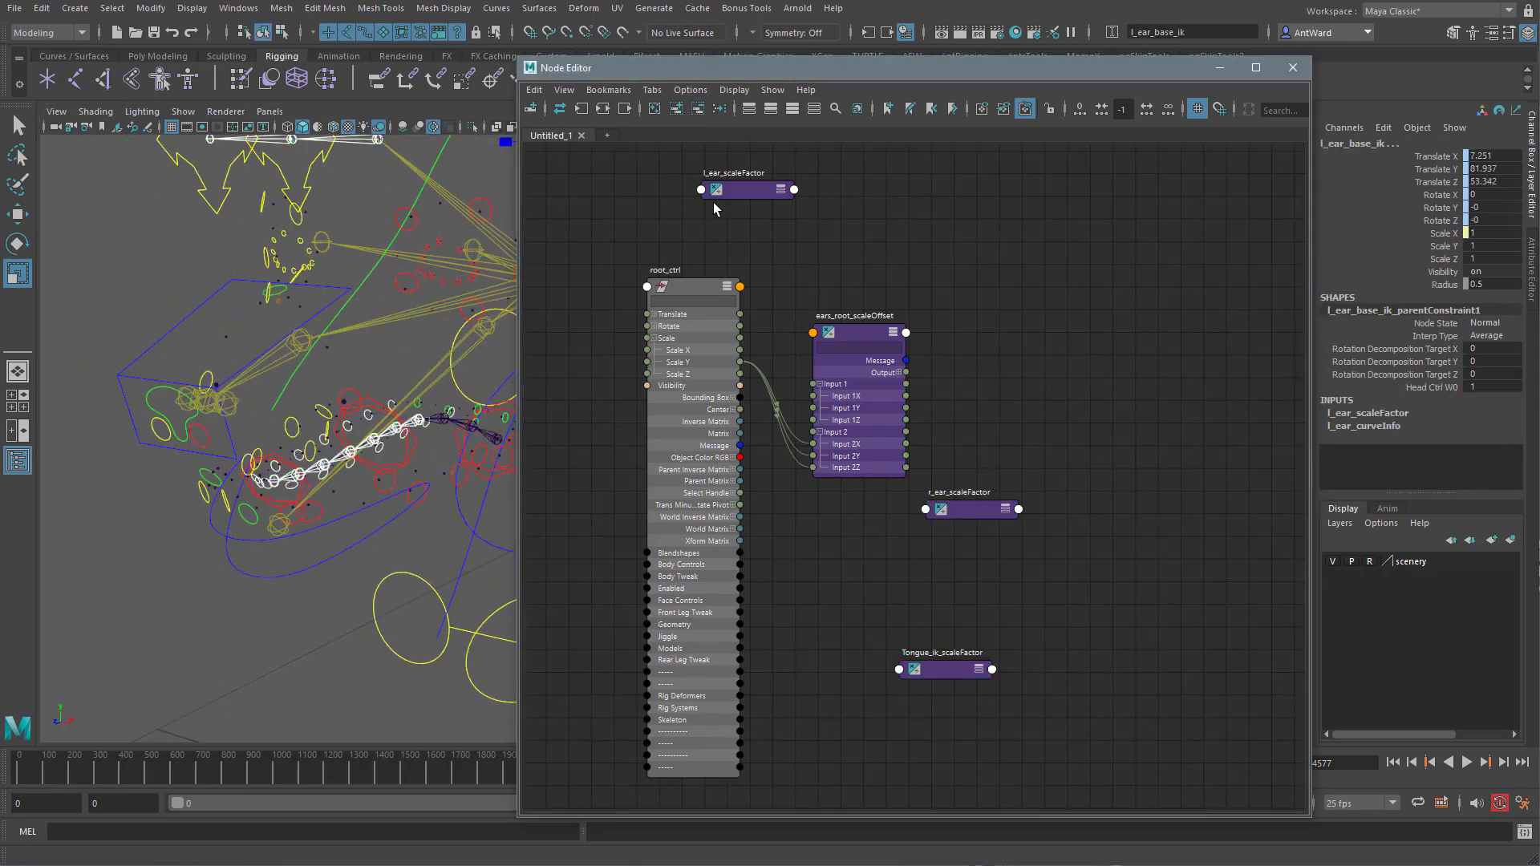
pyautogui.moveTo(957, 509); pyautogui.dragTo(1113, 331)
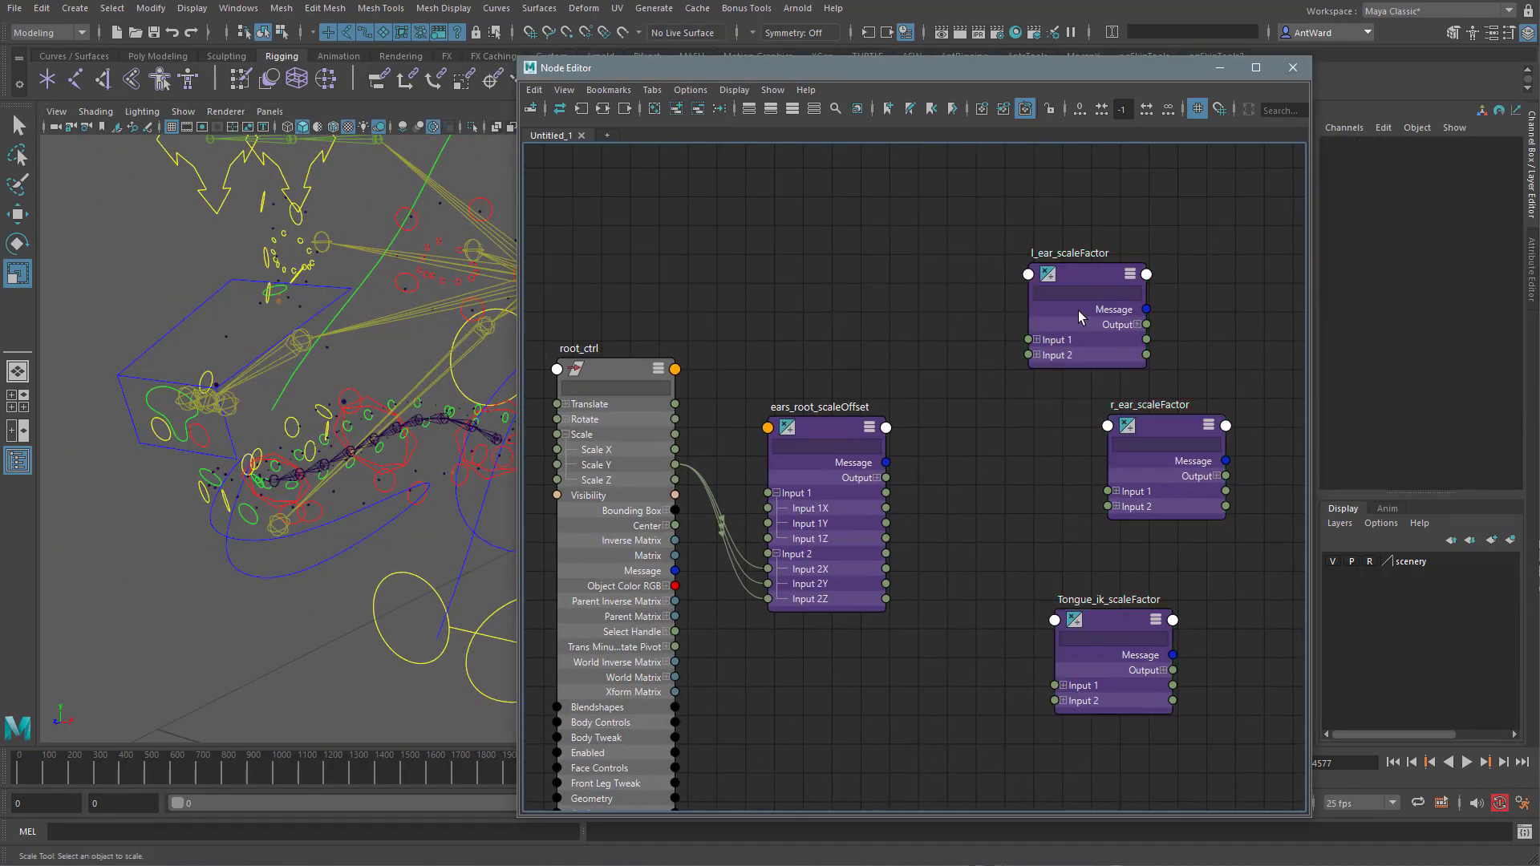
pyautogui.moveTo(1078, 310); pyautogui.dragTo(1035, 213)
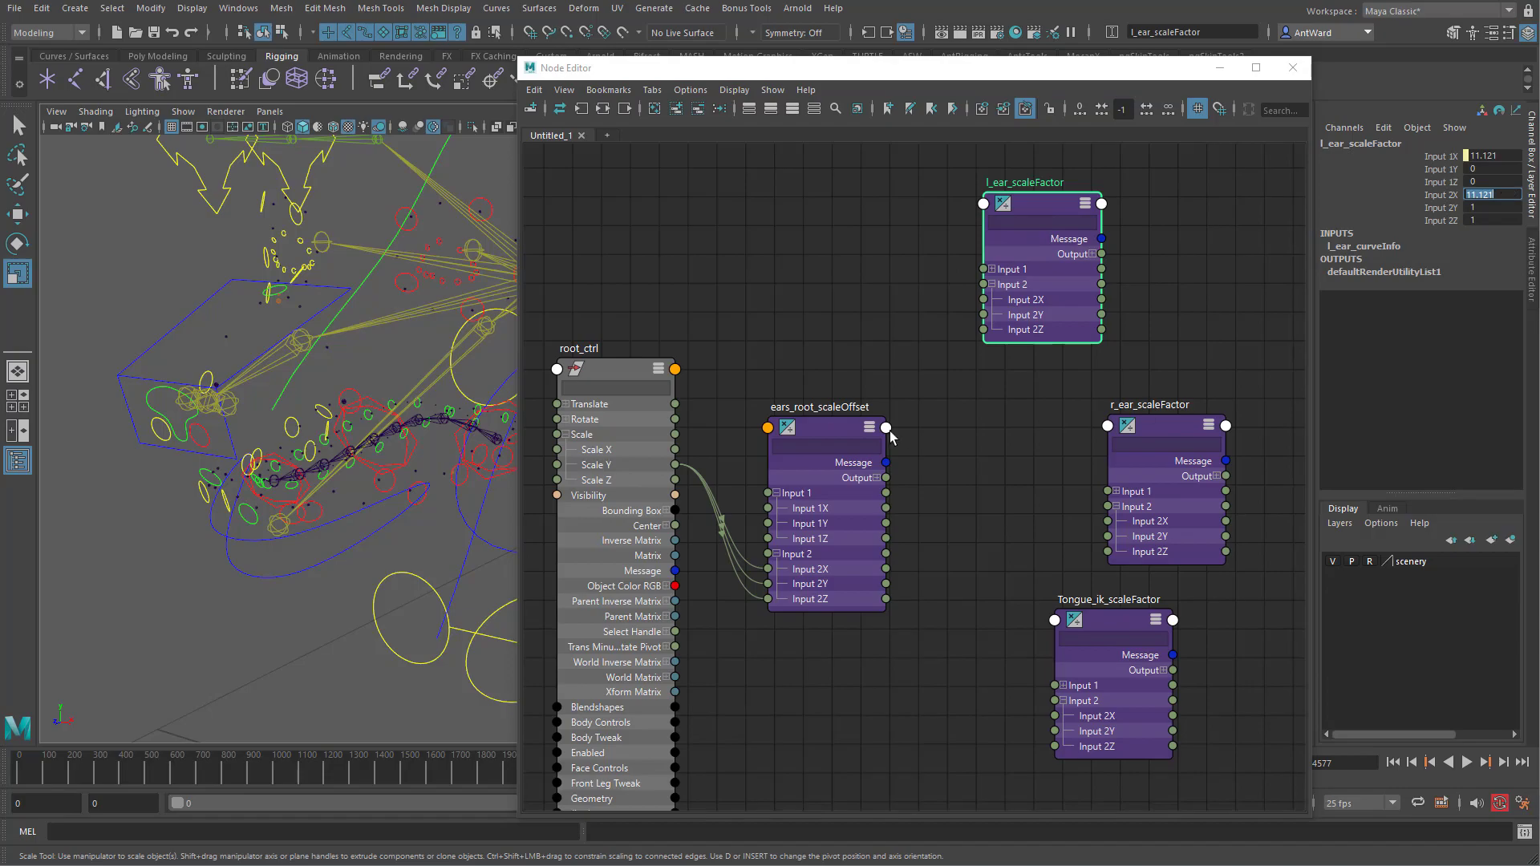
# - Set ears_root_scaleOffset's Input 1X to 11.121 and connect its Output X to l_ear_scaleFactor's Input 2X
pyautogui.click(867, 445)
pyautogui.click(877, 478)
pyautogui.moveTo(885, 493); pyautogui.dragTo(983, 299)
# - Copy r_ear_scaleFactor's Input 2X value, 11.121, into ears_root_scaleOffset's Input 1Y and connect Output Y to r_ear_scaleFactor's Input 2X
pyautogui.click(1154, 417)
pyautogui.click(1506, 194)
pyautogui.click(834, 430)
pyautogui.click(1492, 168)
pyautogui.hotkey('ctrl', 'v')
pyautogui.press('Return')
pyautogui.moveTo(885, 507); pyautogui.dragTo(1108, 521)
# - Set ears_root_scaleOffset's Input 1Z to 16.778 and connect its Output Z to Tongue_ik_scaleFactor's Input 2X
pyautogui.click(1115, 622)
pyautogui.click(830, 433)
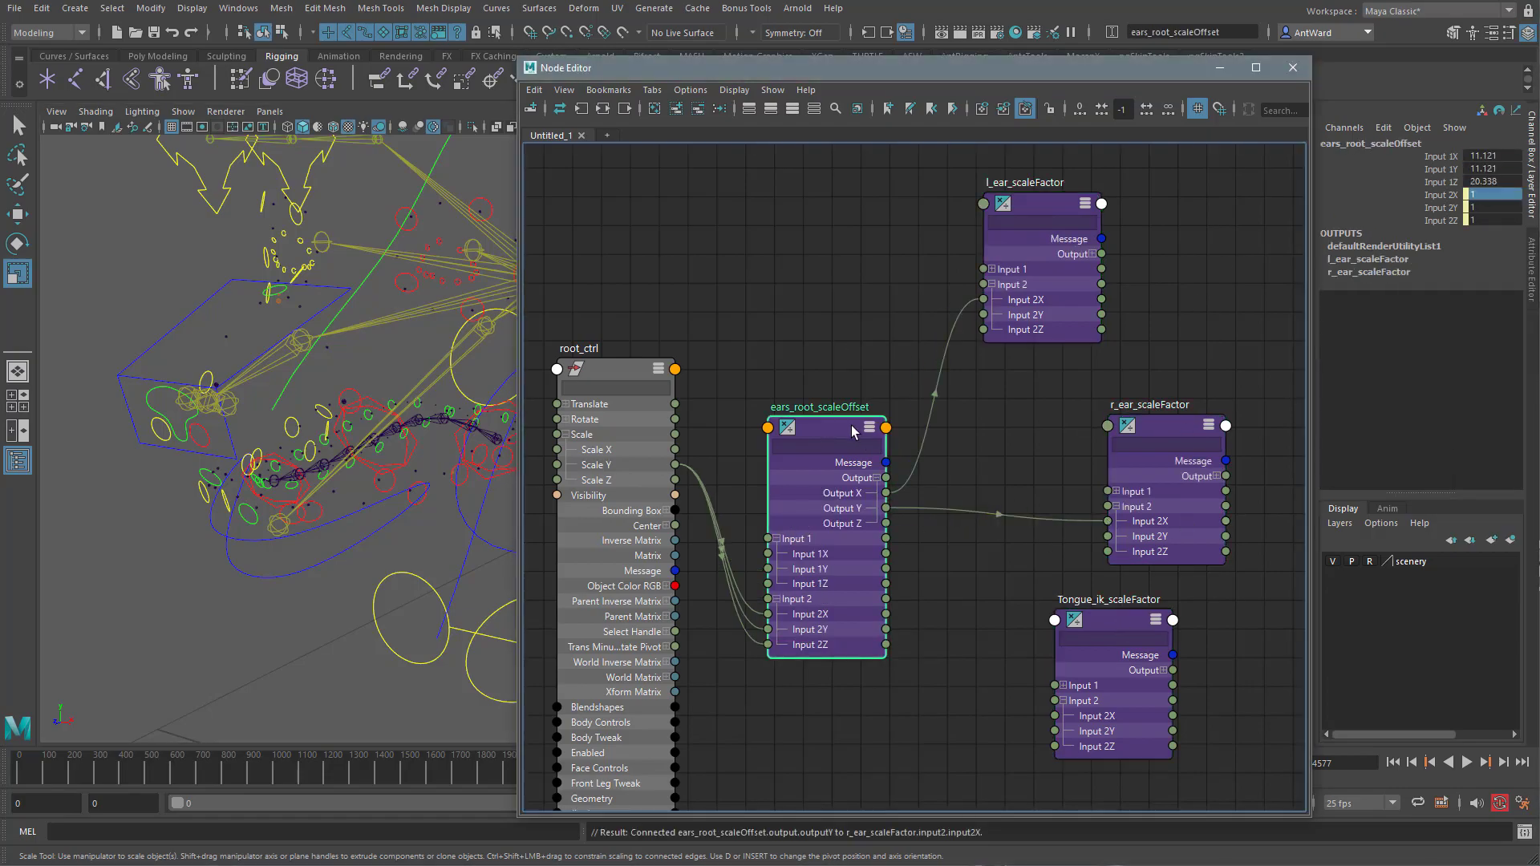
pyautogui.moveTo(886, 523); pyautogui.dragTo(1055, 715)
pyautogui.click(1113, 625)
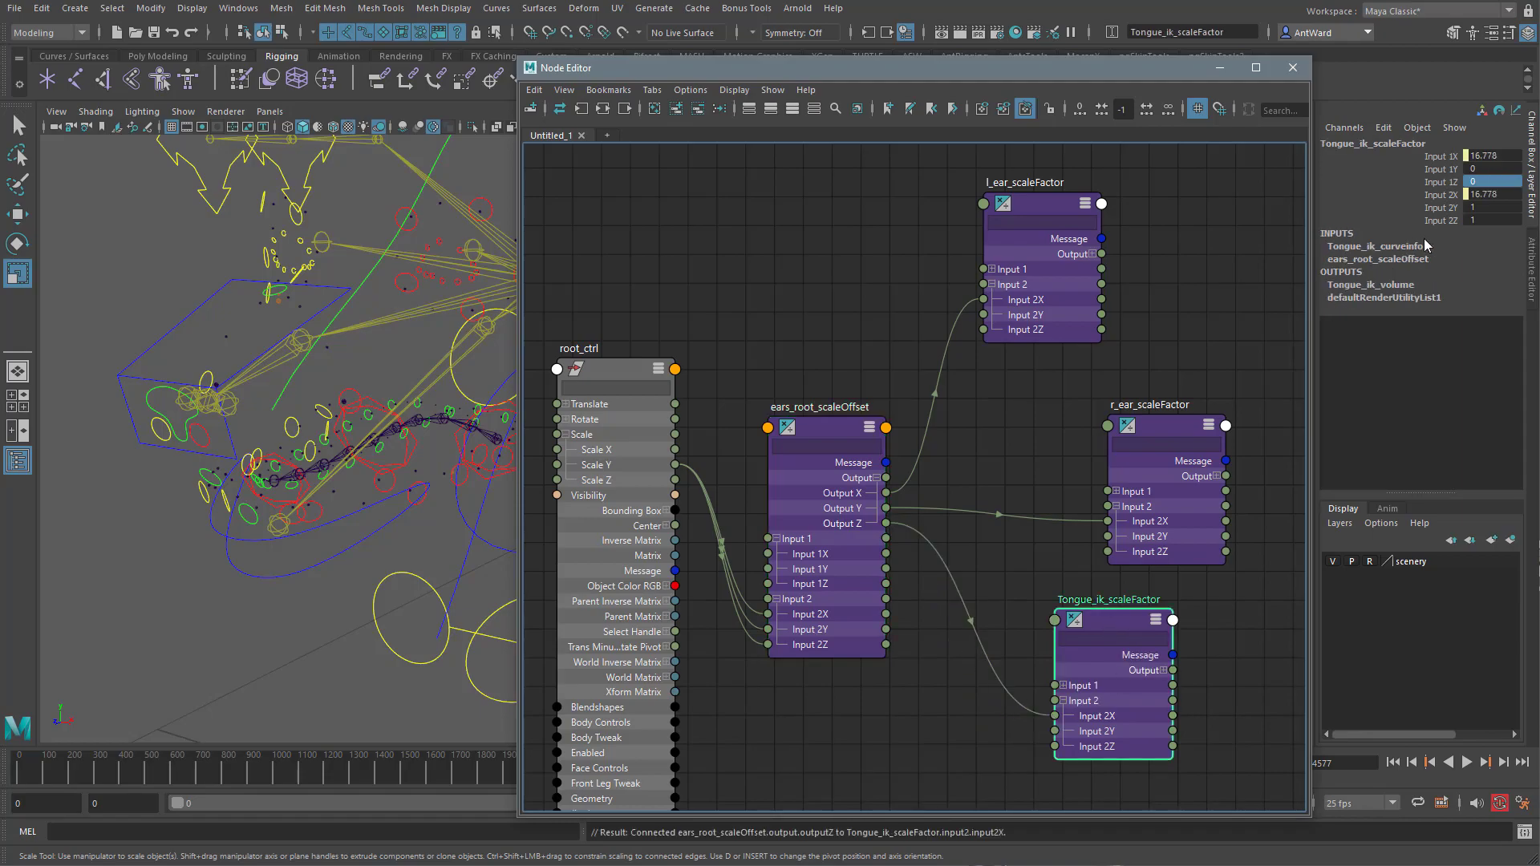
pyautogui.click(1047, 209)
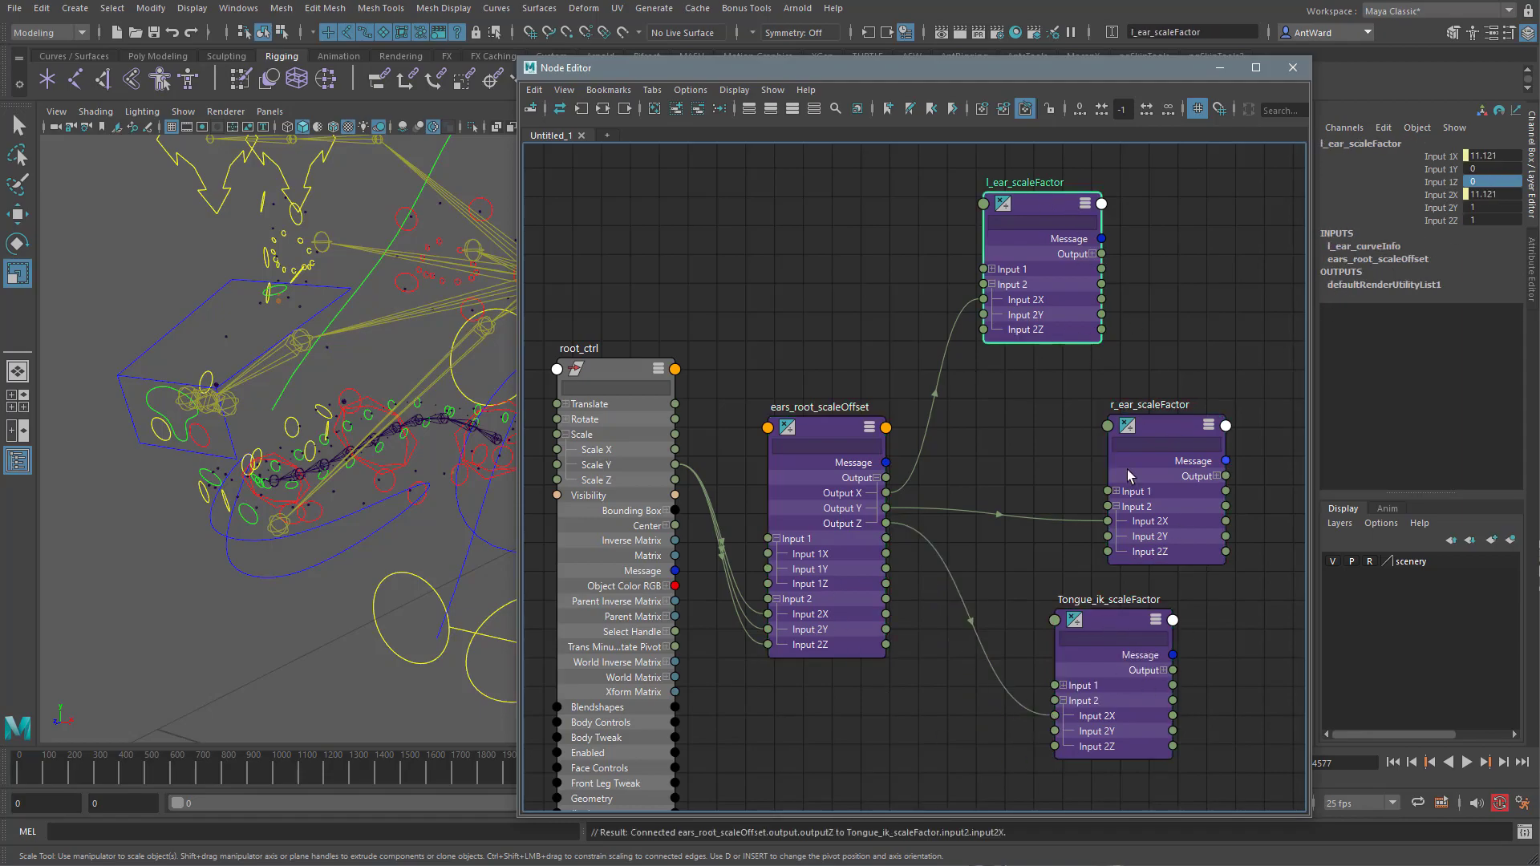
# - Close the Node Editor, test-scale root_ctrl in the viewport and reset its Scale X, Y and Z to 1
pyautogui.click(1291, 69)
pyautogui.scroll(-5, 949, 522)
pyautogui.keyDown('alt'); pyautogui.moveTo(877, 556); pyautogui.dragTo(757, 646); pyautogui.keyUp('alt')
pyautogui.click(776, 647)
pyautogui.moveTo(717, 568); pyautogui.dragTo(601, 553)
pyautogui.moveTo(1478, 229); pyautogui.dragTo(1478, 256)
pyautogui.write('1')
pyautogui.press('Return')
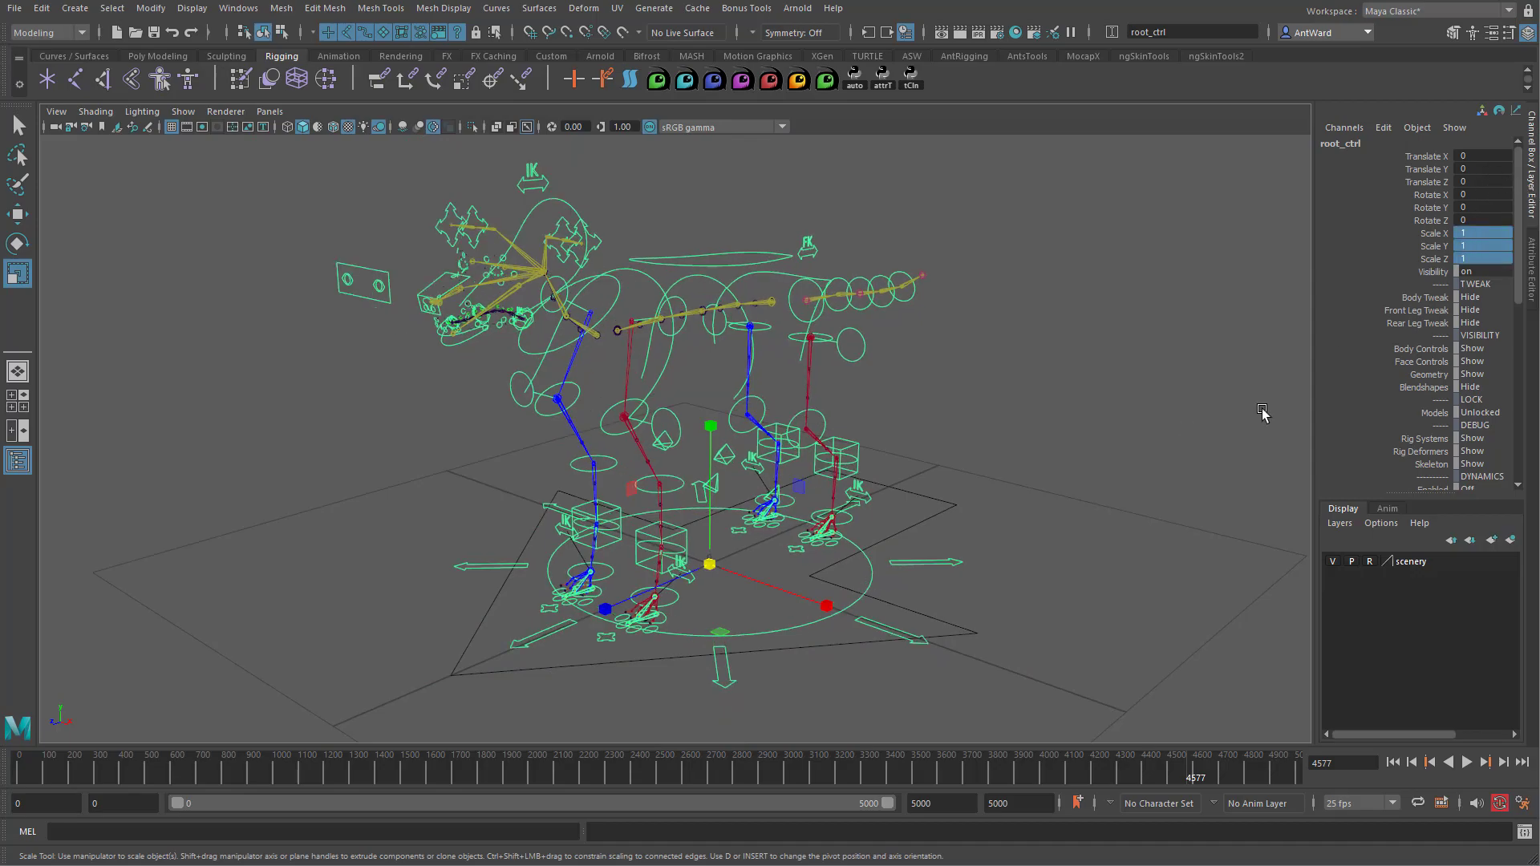
# - Show polygon geometry in the viewport and scale root_ctrl uniformly down to about 0.7
pyautogui.click(178, 113)
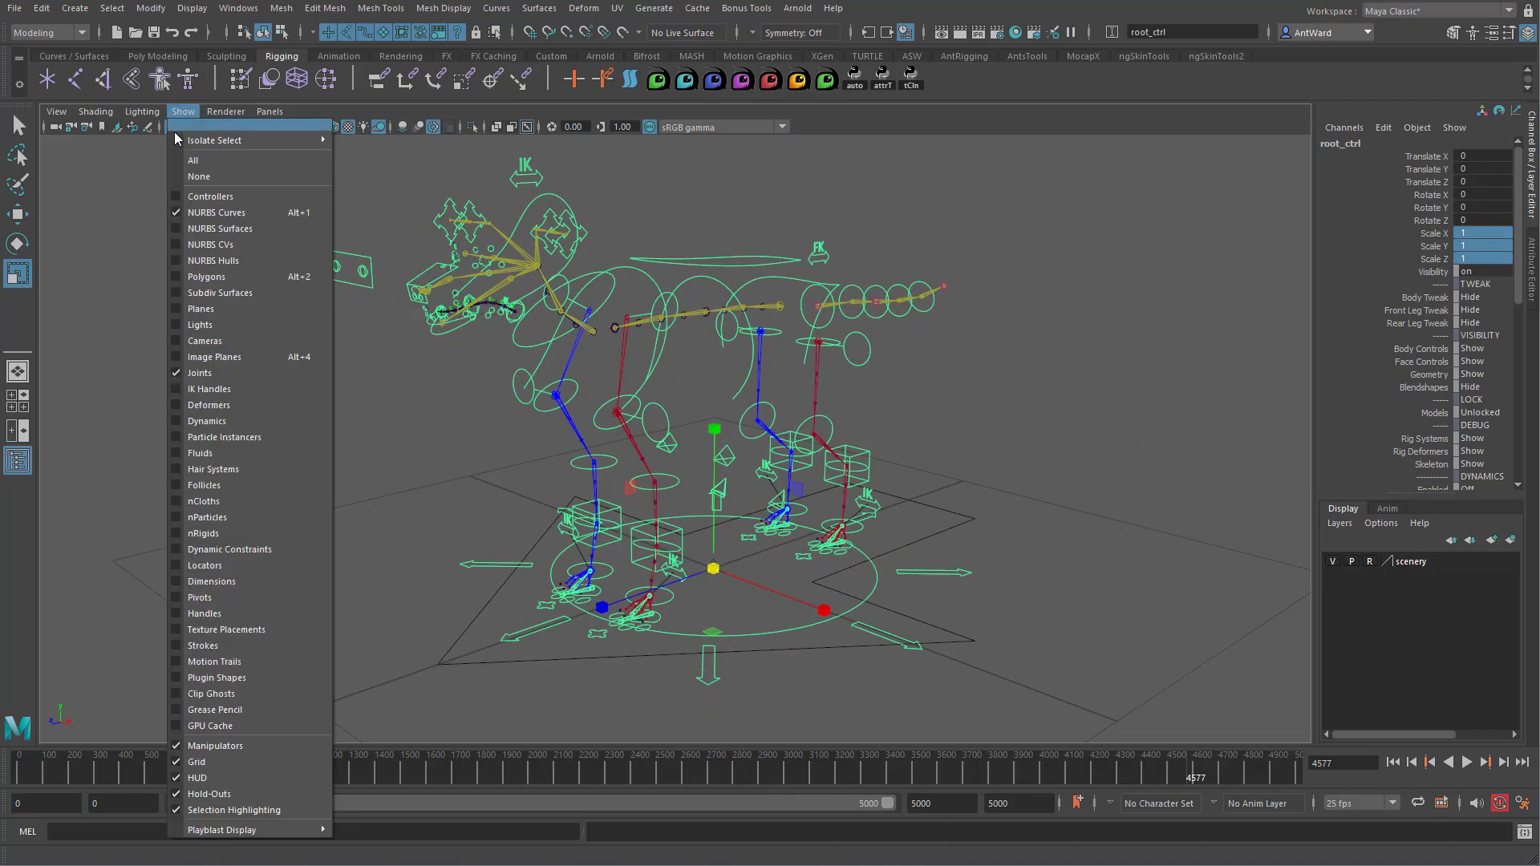
pyautogui.click(210, 277)
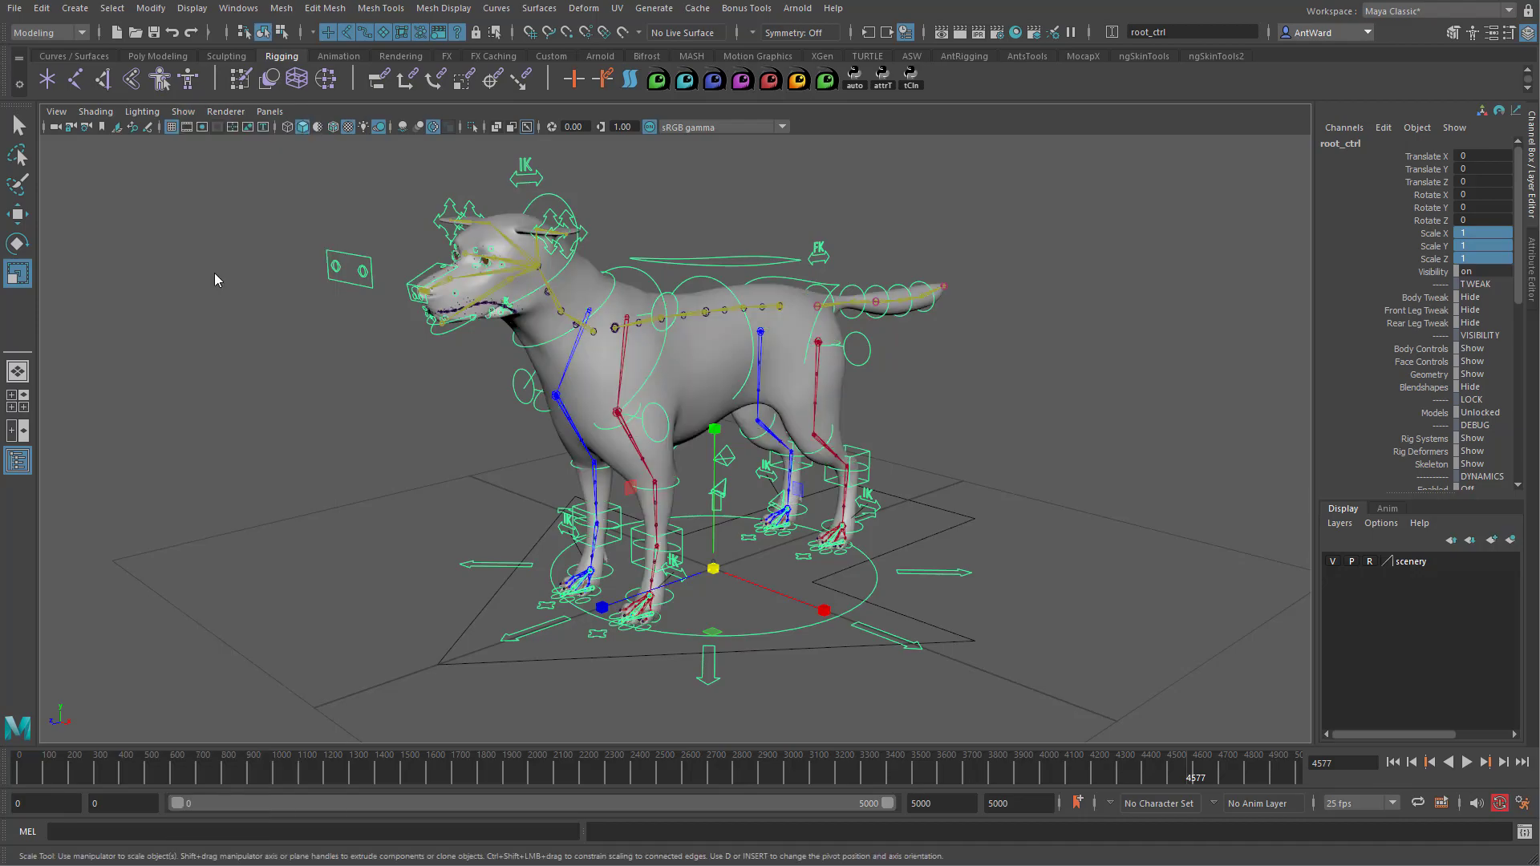
pyautogui.keyDown('alt'); pyautogui.moveTo(1074, 437); pyautogui.dragTo(1123, 474); pyautogui.keyUp('alt')
pyautogui.click(1124, 474)
pyautogui.keyDown('alt'); pyautogui.moveTo(898, 674); pyautogui.dragTo(779, 700); pyautogui.keyUp('alt')
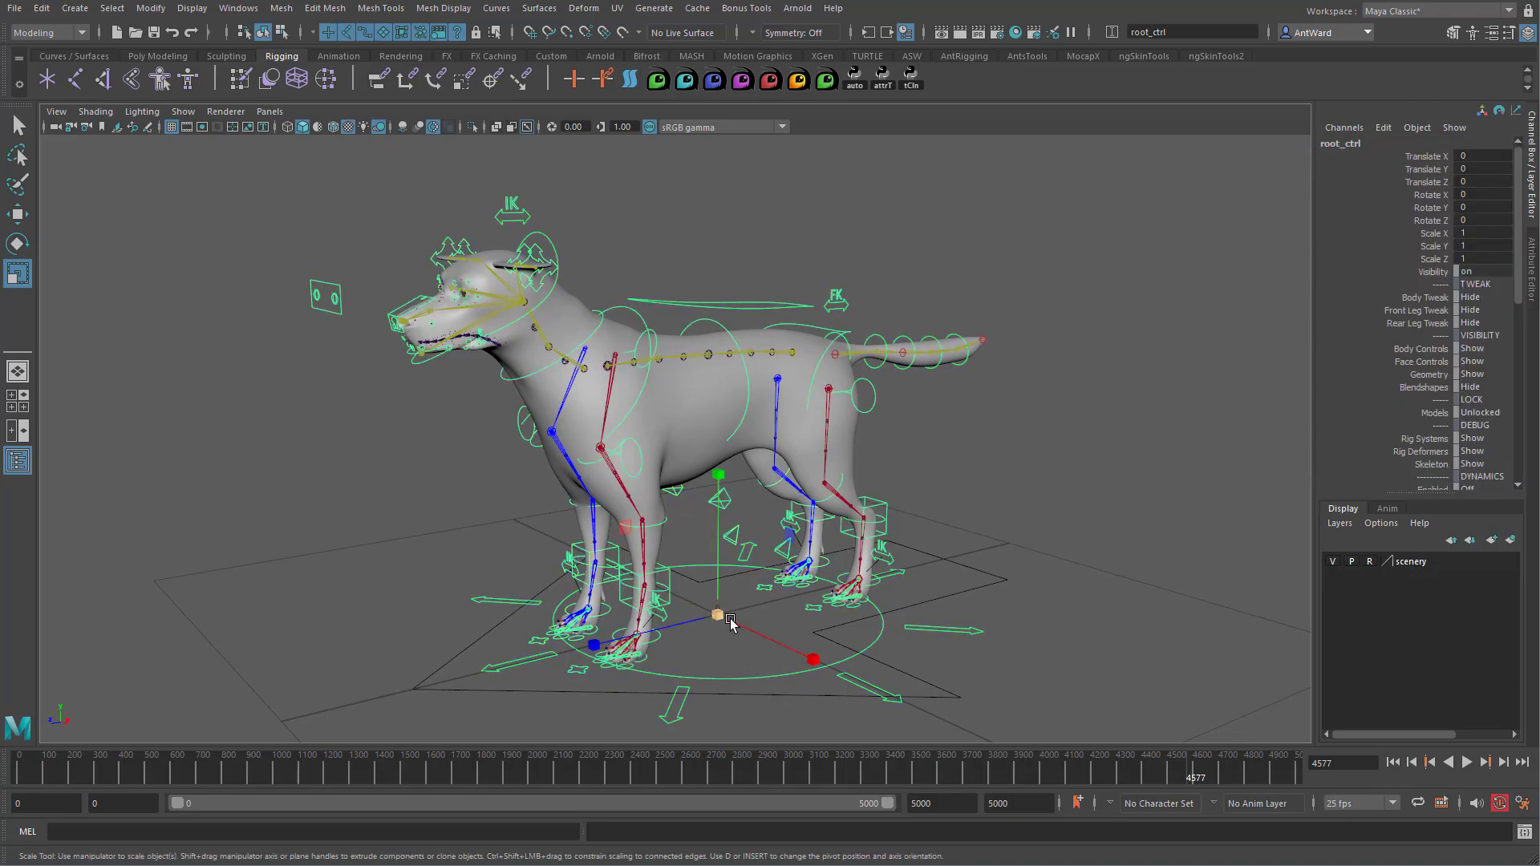
pyautogui.moveTo(718, 616); pyautogui.dragTo(522, 595)
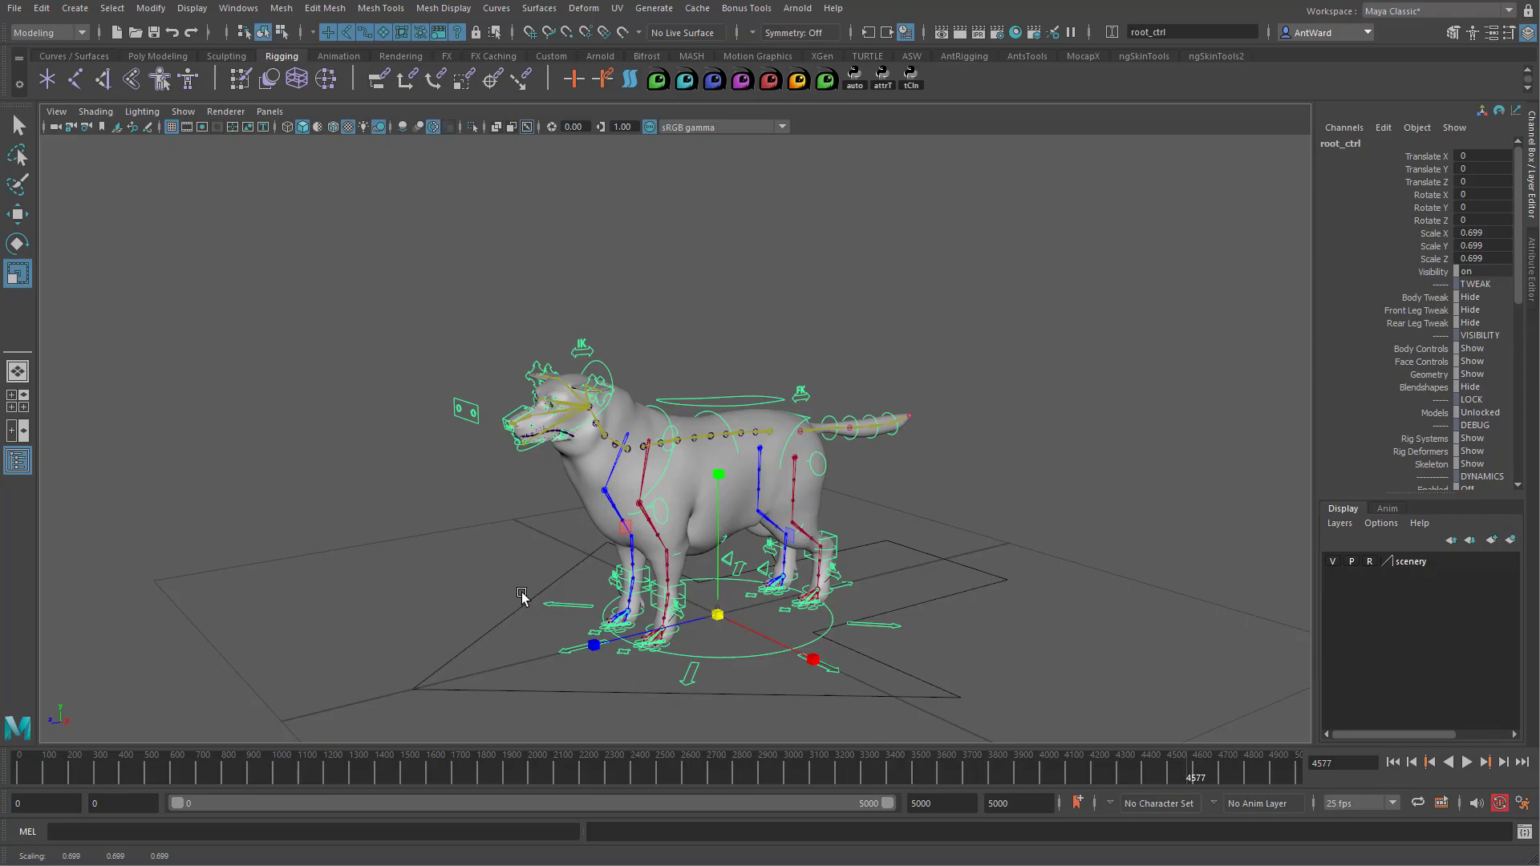
# - Test-scale spine_ribbon_joint_04 in the middle of the spine and undo the change
pyautogui.keyDown('alt'); pyautogui.moveTo(522, 594); pyautogui.dragTo(1350, 595, button='right'); pyautogui.keyUp('alt')
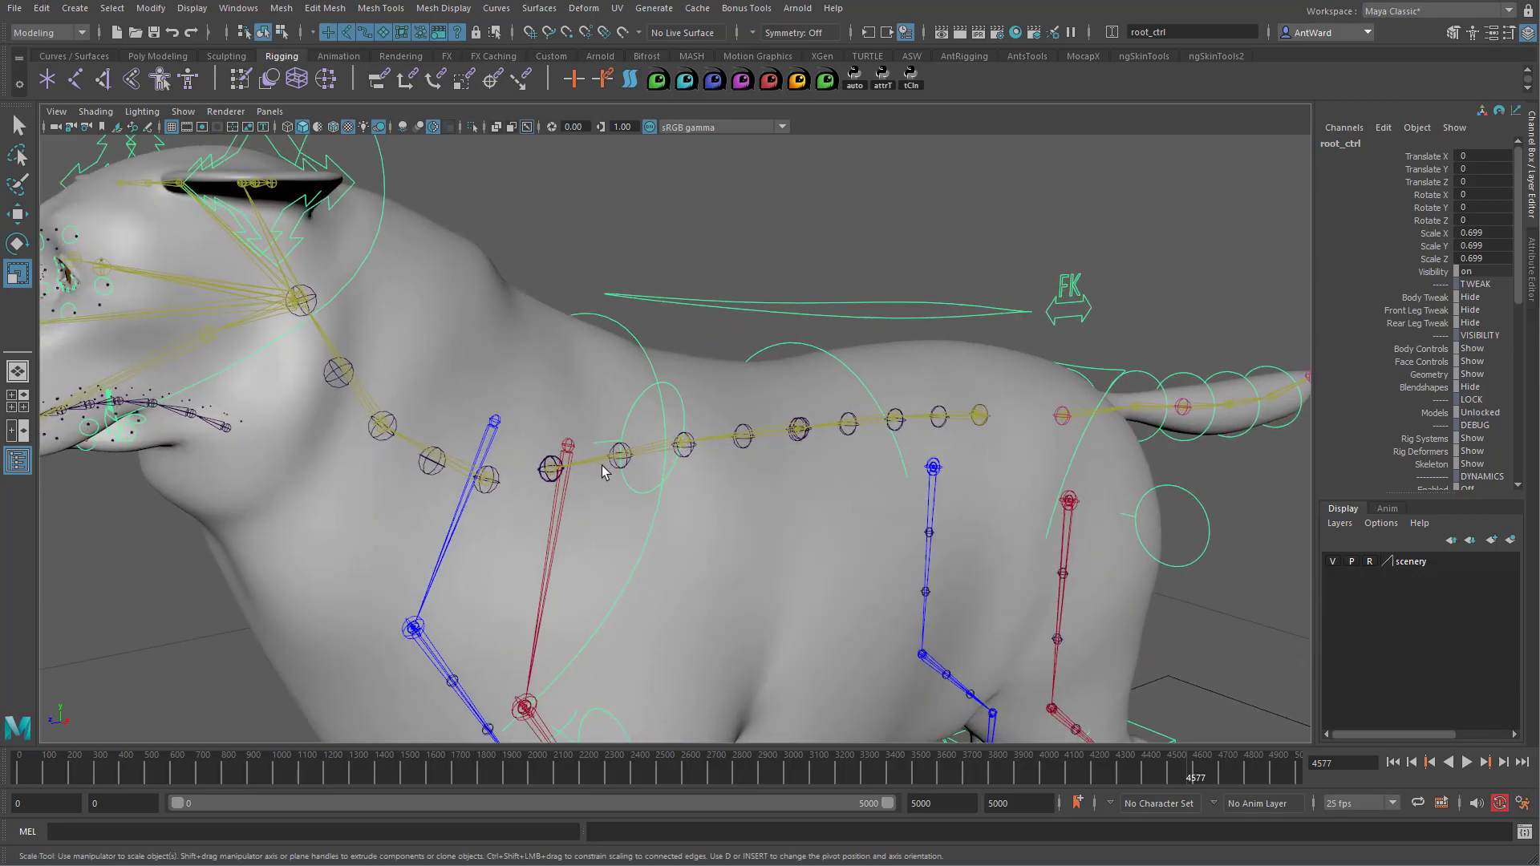
pyautogui.click(744, 437)
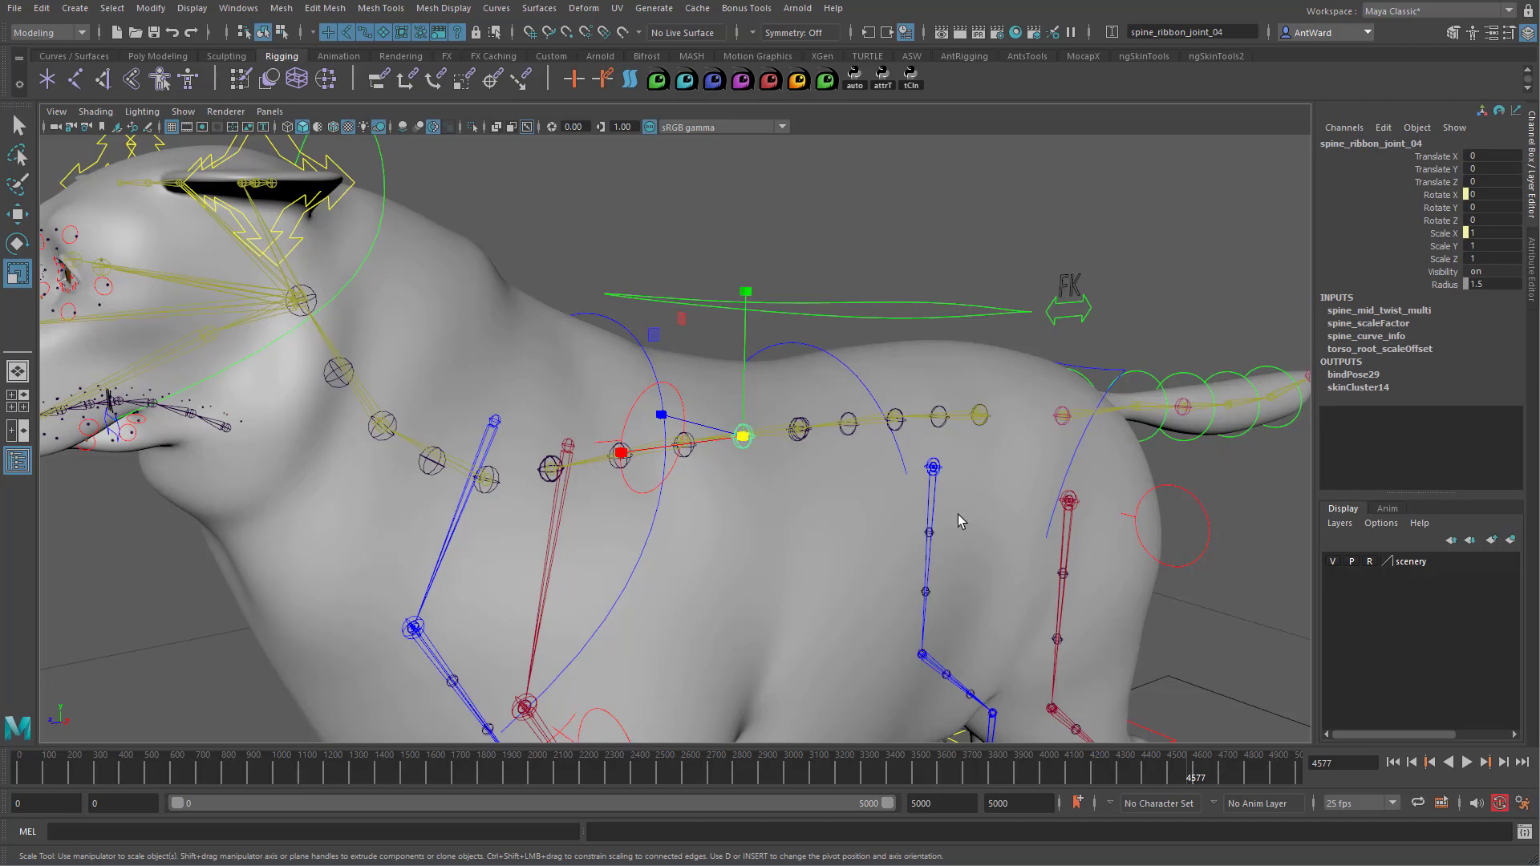
pyautogui.keyDown('alt'); pyautogui.moveTo(958, 513); pyautogui.dragTo(513, 449, button='right'); pyautogui.keyUp('alt')
pyautogui.moveTo(706, 443); pyautogui.dragTo(652, 431)
pyautogui.hotkey('ctrl', 'z')
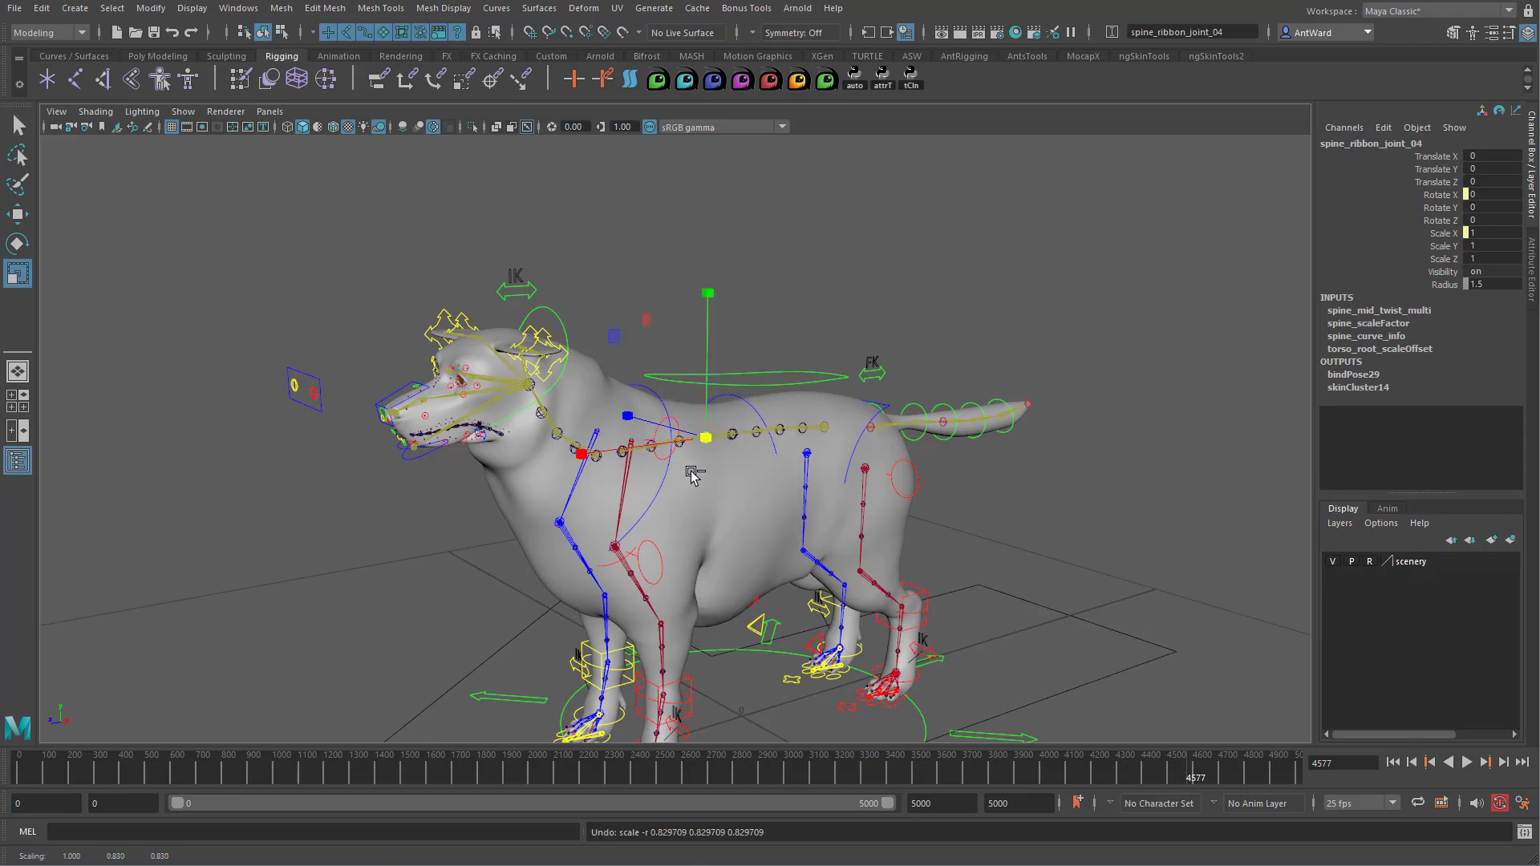
# - Select l_front_ribbon_joint_05 in the lower front leg and try to scale it along X
pyautogui.keyDown('alt'); pyautogui.moveTo(667, 591); pyautogui.dragTo(691, 402, button='middle'); pyautogui.keyUp('alt')
pyautogui.keyDown('alt'); pyautogui.moveTo(691, 402); pyautogui.dragTo(1118, 408, button='right'); pyautogui.keyUp('alt')
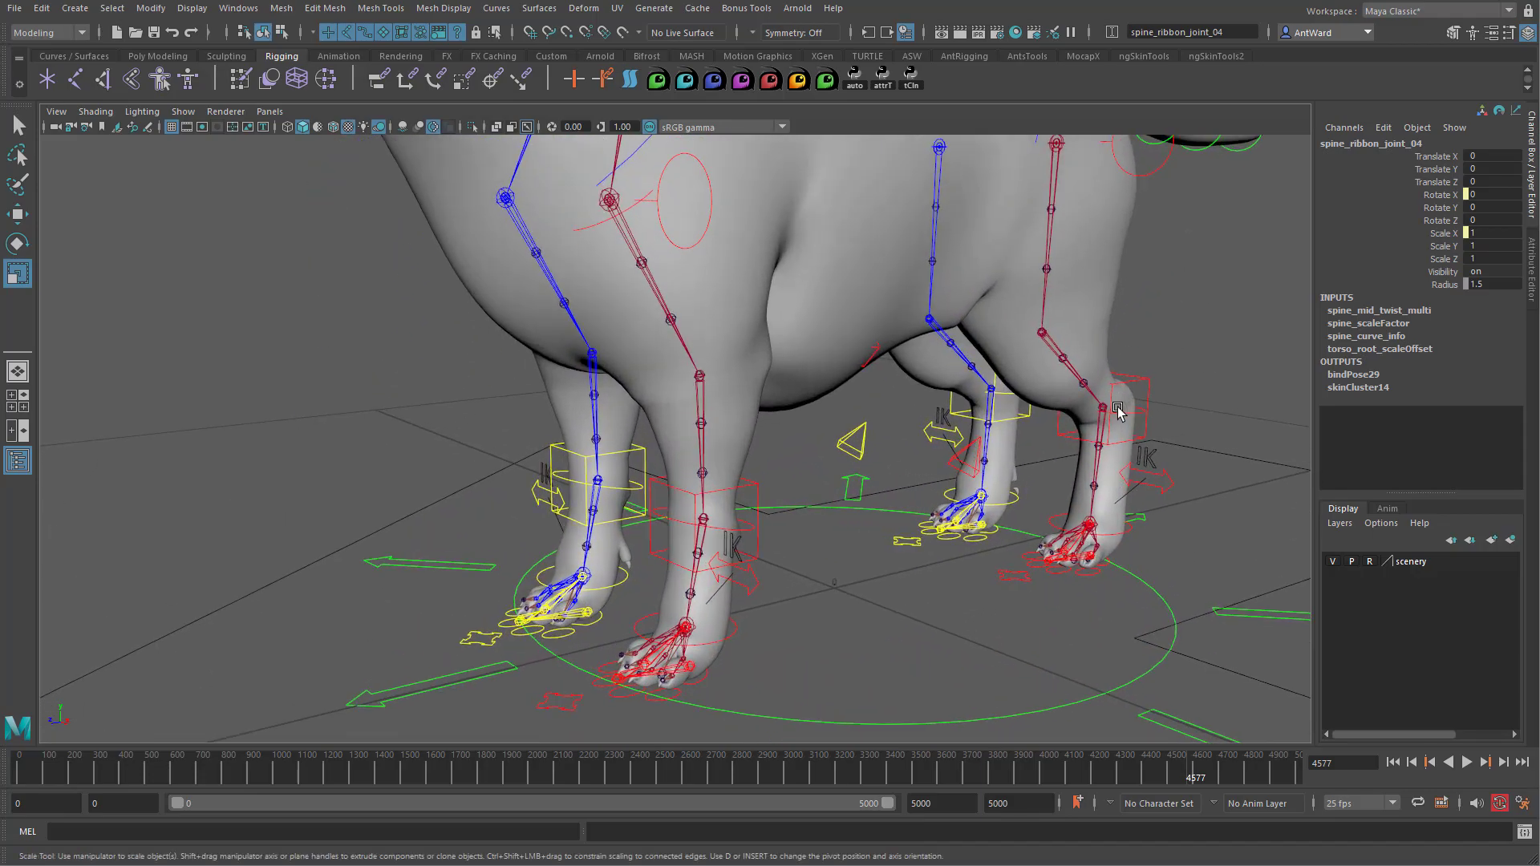
pyautogui.click(710, 477)
pyautogui.moveTo(702, 474); pyautogui.dragTo(668, 470)
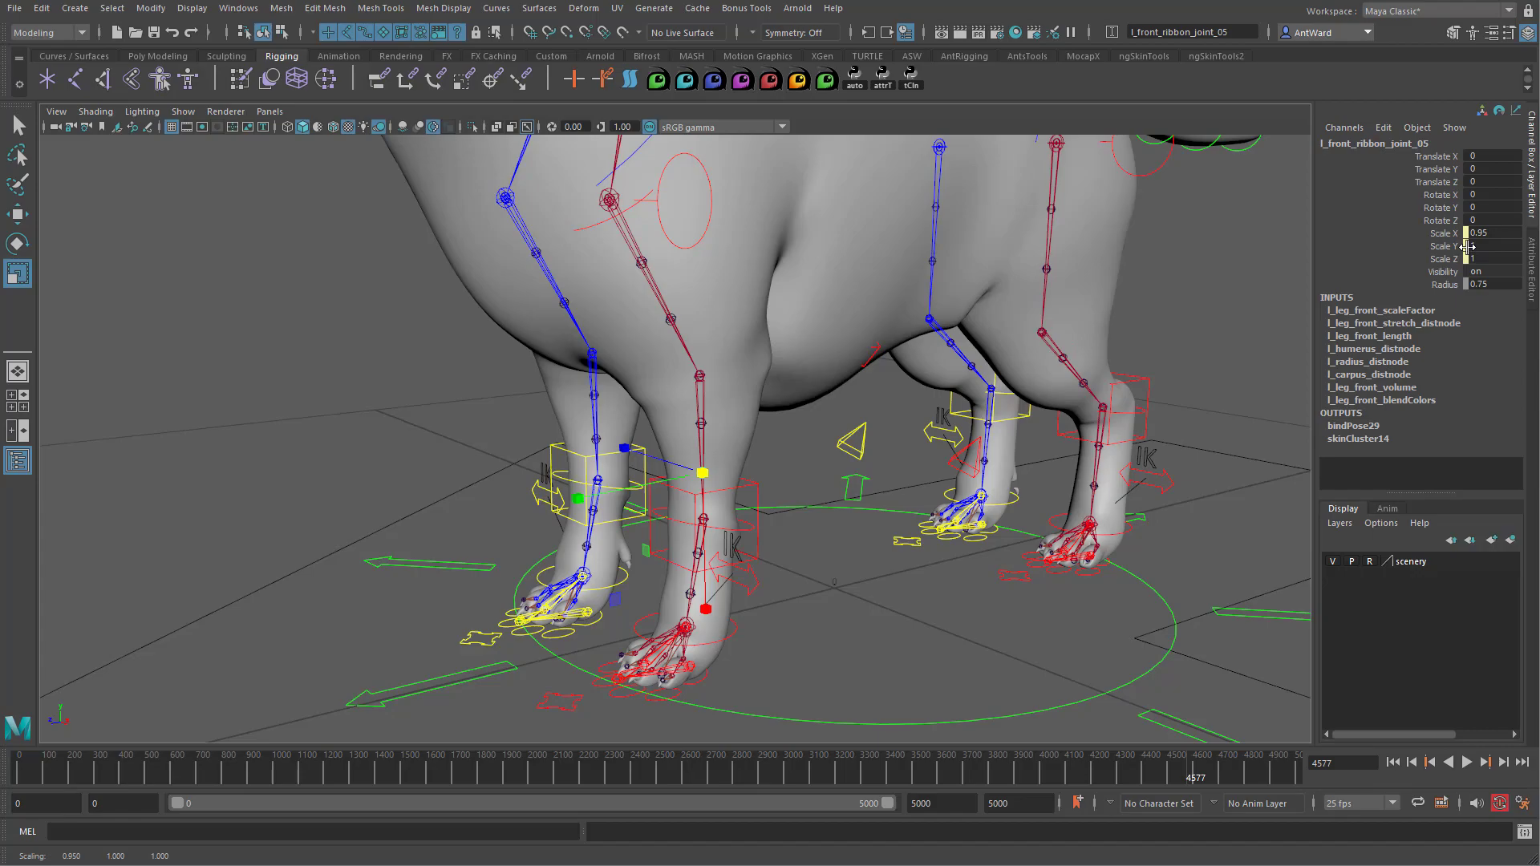
# - Open the Outliner, select spine_ribbon_joint_02 in the viewport and reveal it in the hierarchy
pyautogui.scroll(-10, 766, 457)
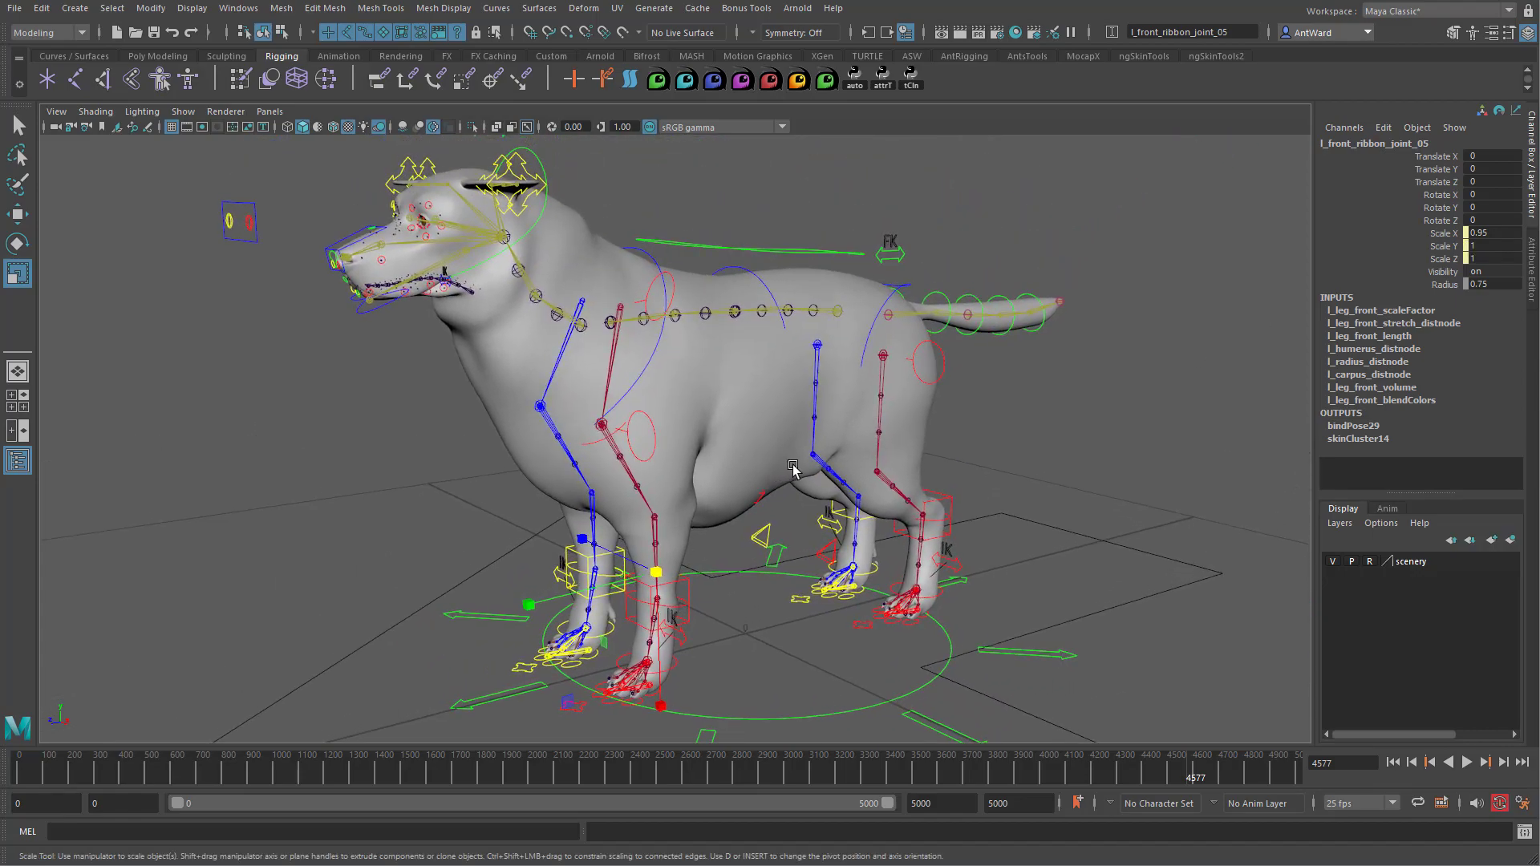
pyautogui.moveTo(0, 175); pyautogui.dragTo(107, 161)
pyautogui.scroll(3, 729, 329)
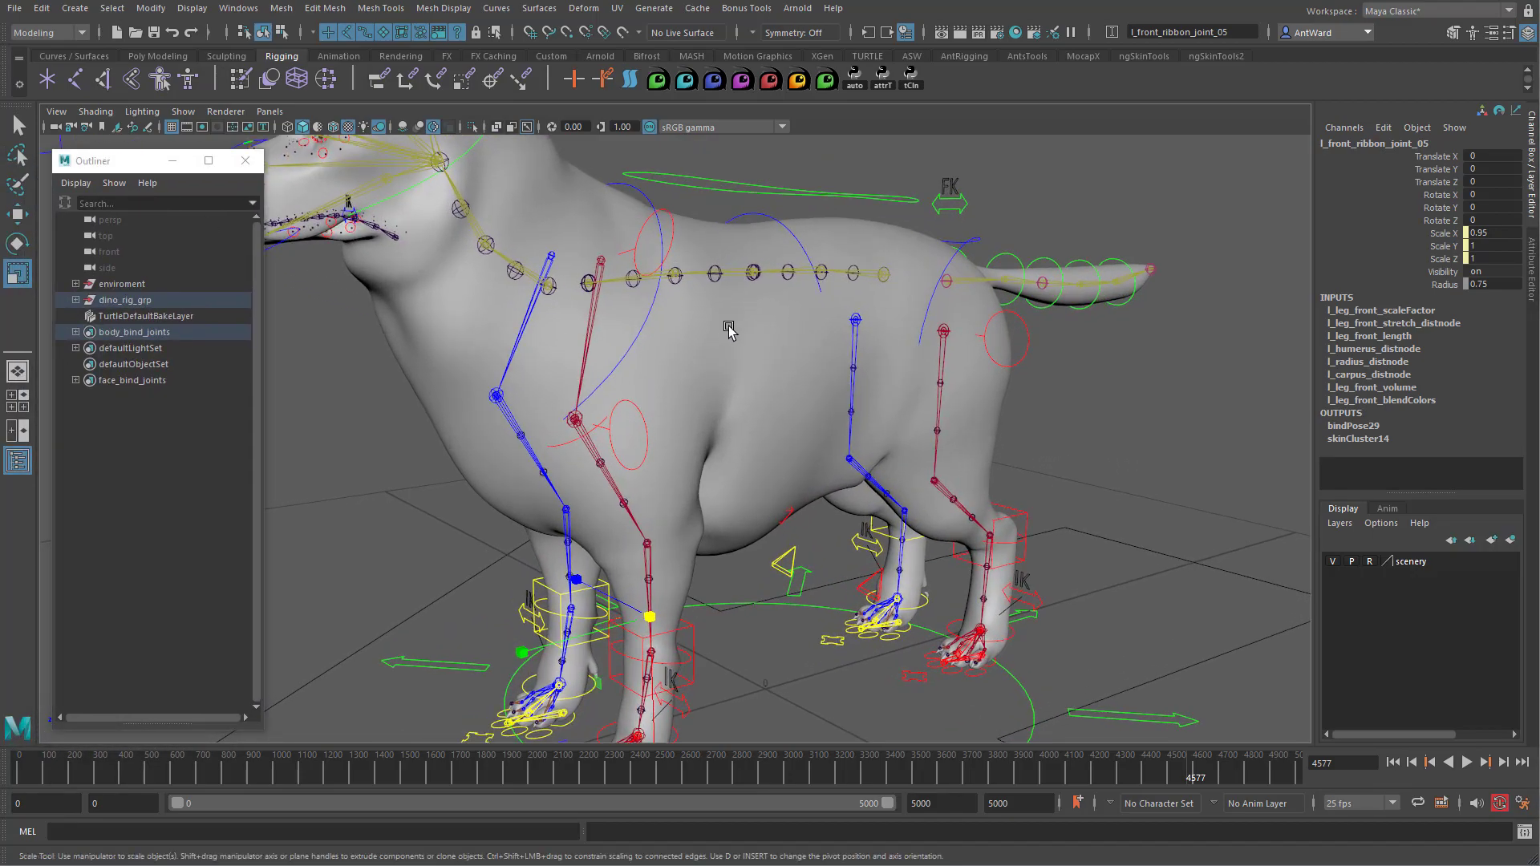
pyautogui.click(635, 289)
pyautogui.rightClick(89, 457)
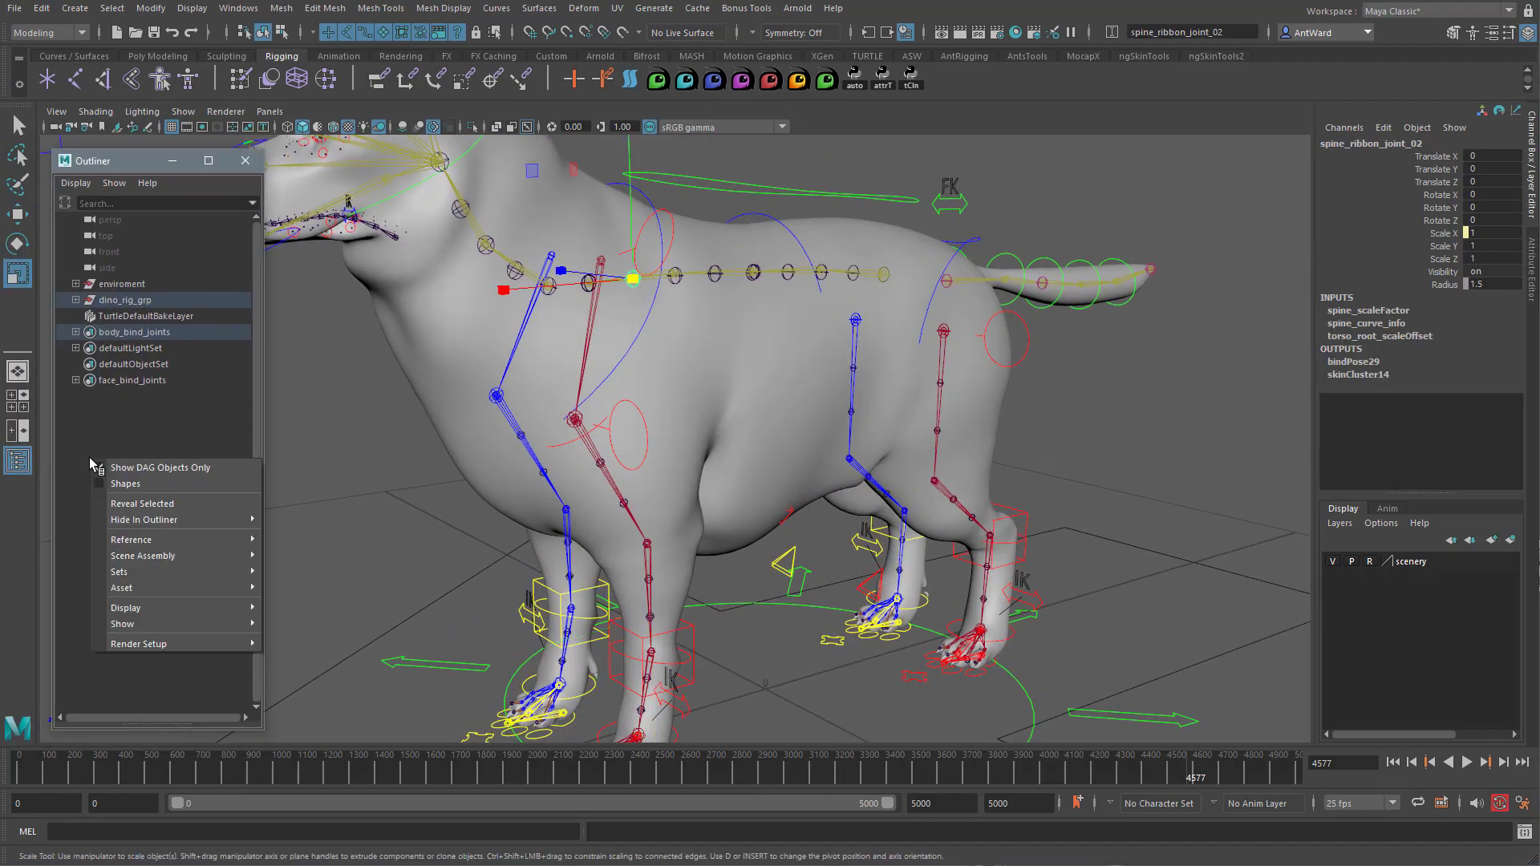
pyautogui.click(132, 518)
pyautogui.moveTo(266, 549); pyautogui.dragTo(302, 555)
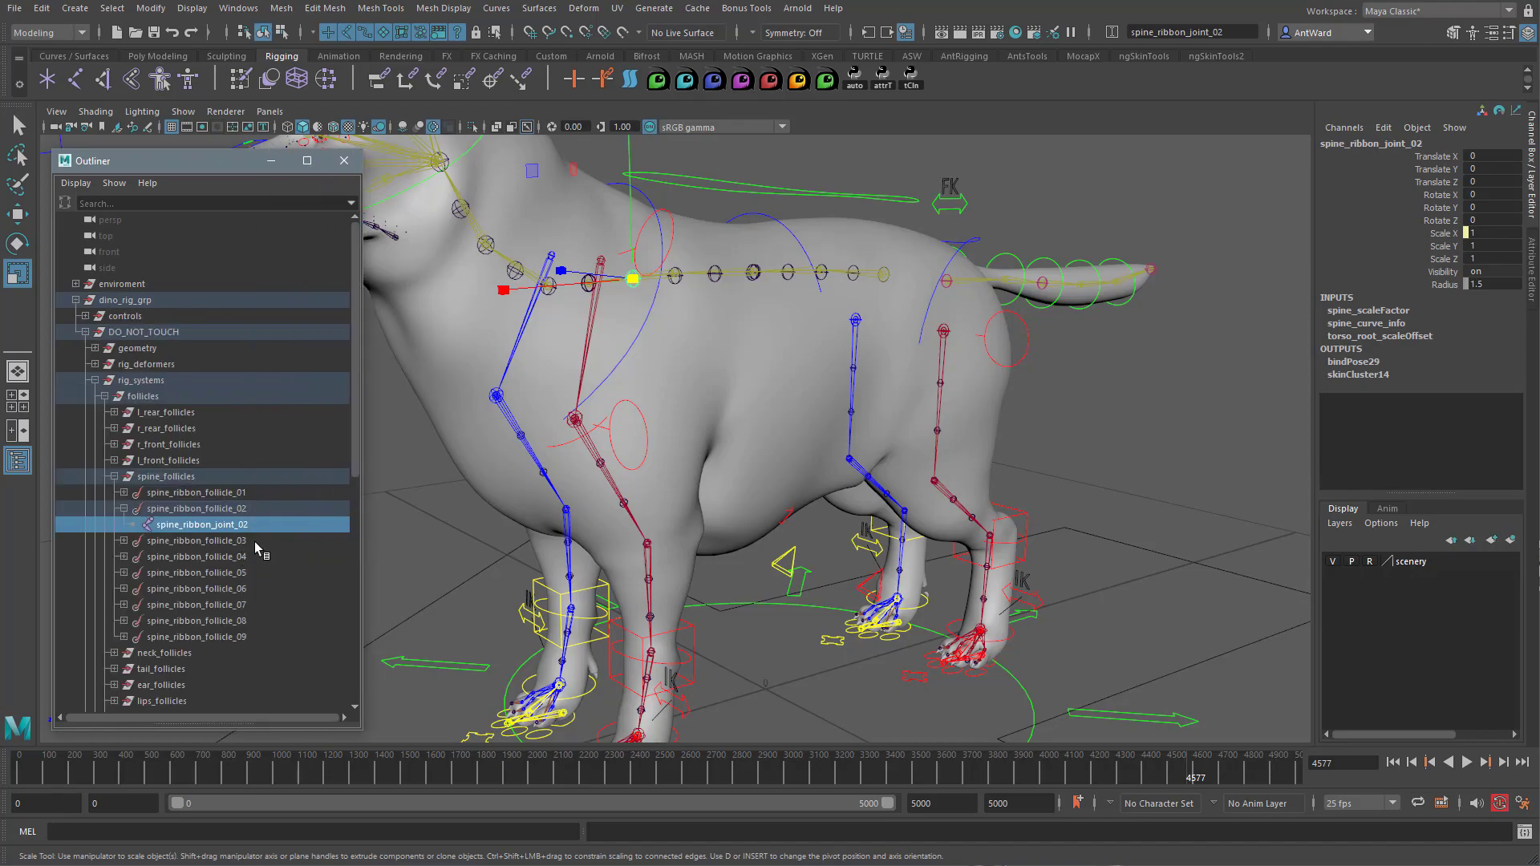
# - Select spine_ribbon_follicle_01 through spine_ribbon_follicle_09, test-scale them together and undo the scaling
pyautogui.click(236, 510)
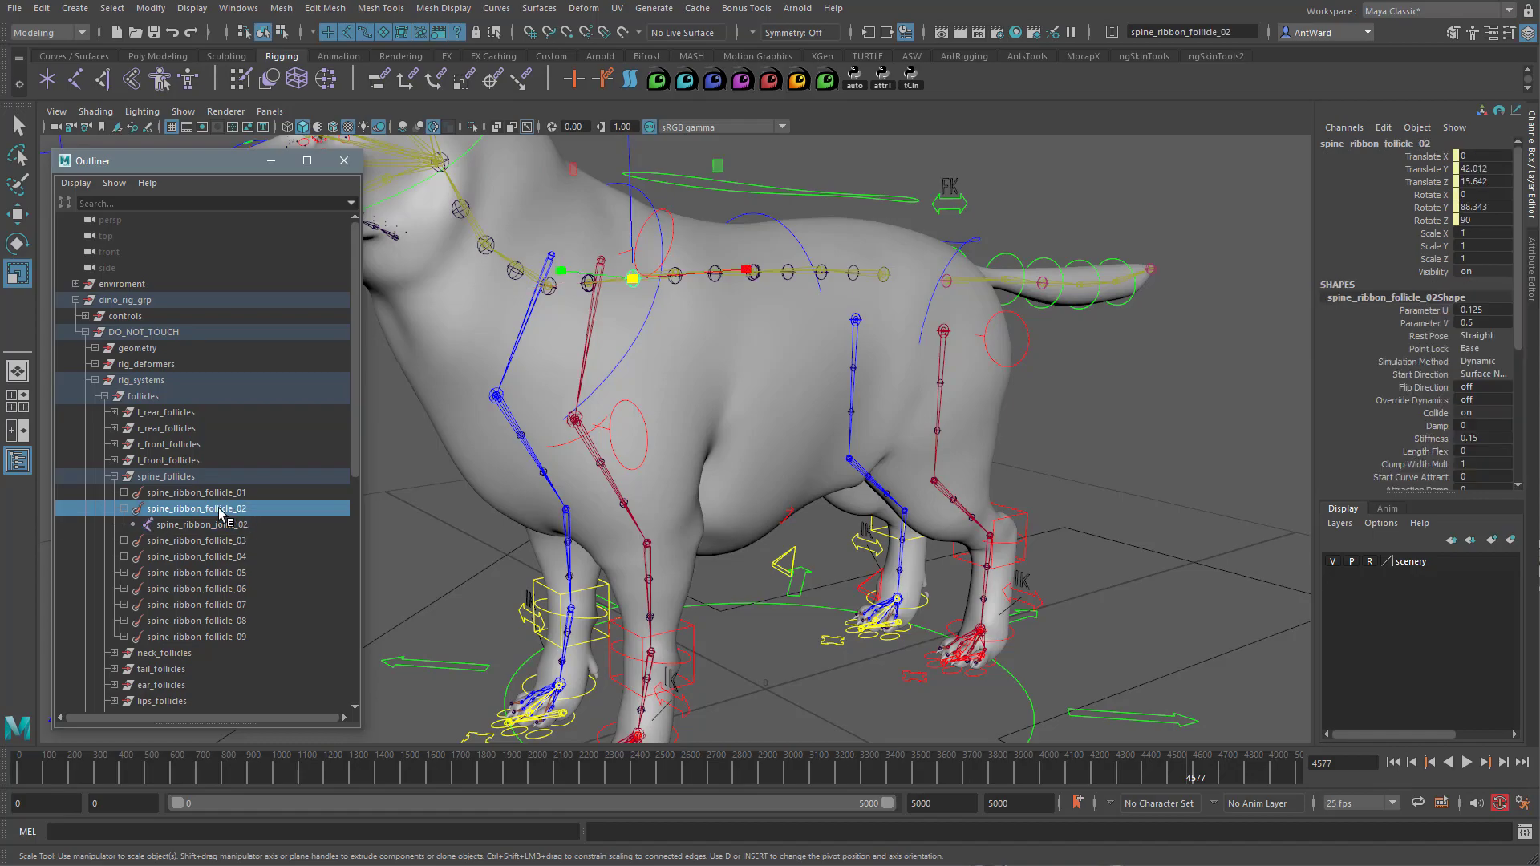
pyautogui.click(123, 509)
pyautogui.moveTo(225, 492); pyautogui.dragTo(224, 622)
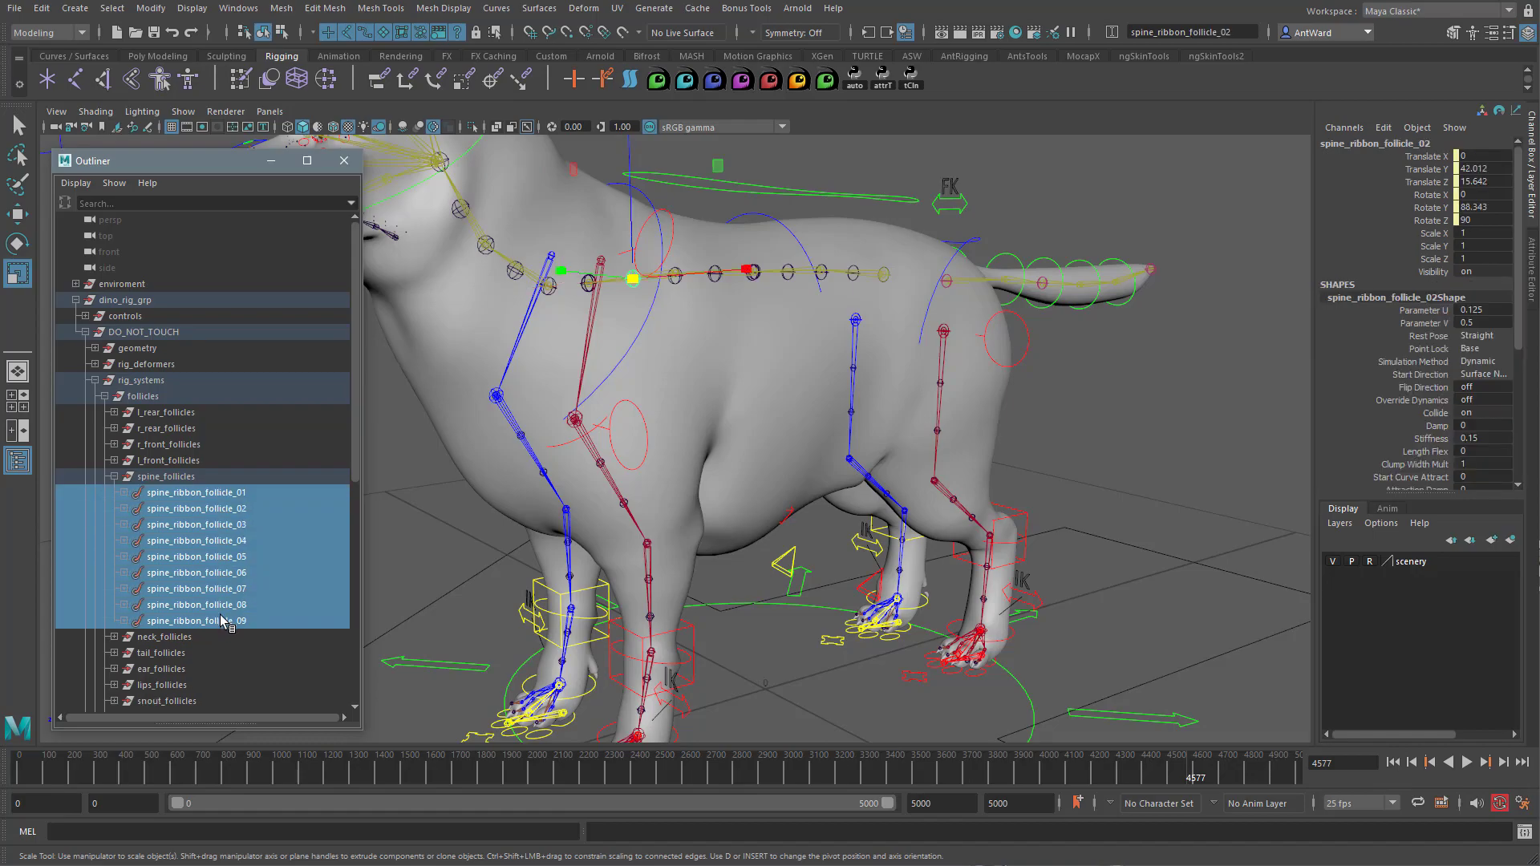
pyautogui.moveTo(887, 277)
pyautogui.mouseDown()
pyautogui.moveTo(860, 283)
pyautogui.moveTo(897, 277)
pyautogui.moveTo(871, 276)
pyautogui.mouseUp()
pyautogui.hotkey('ctrl', 'z')
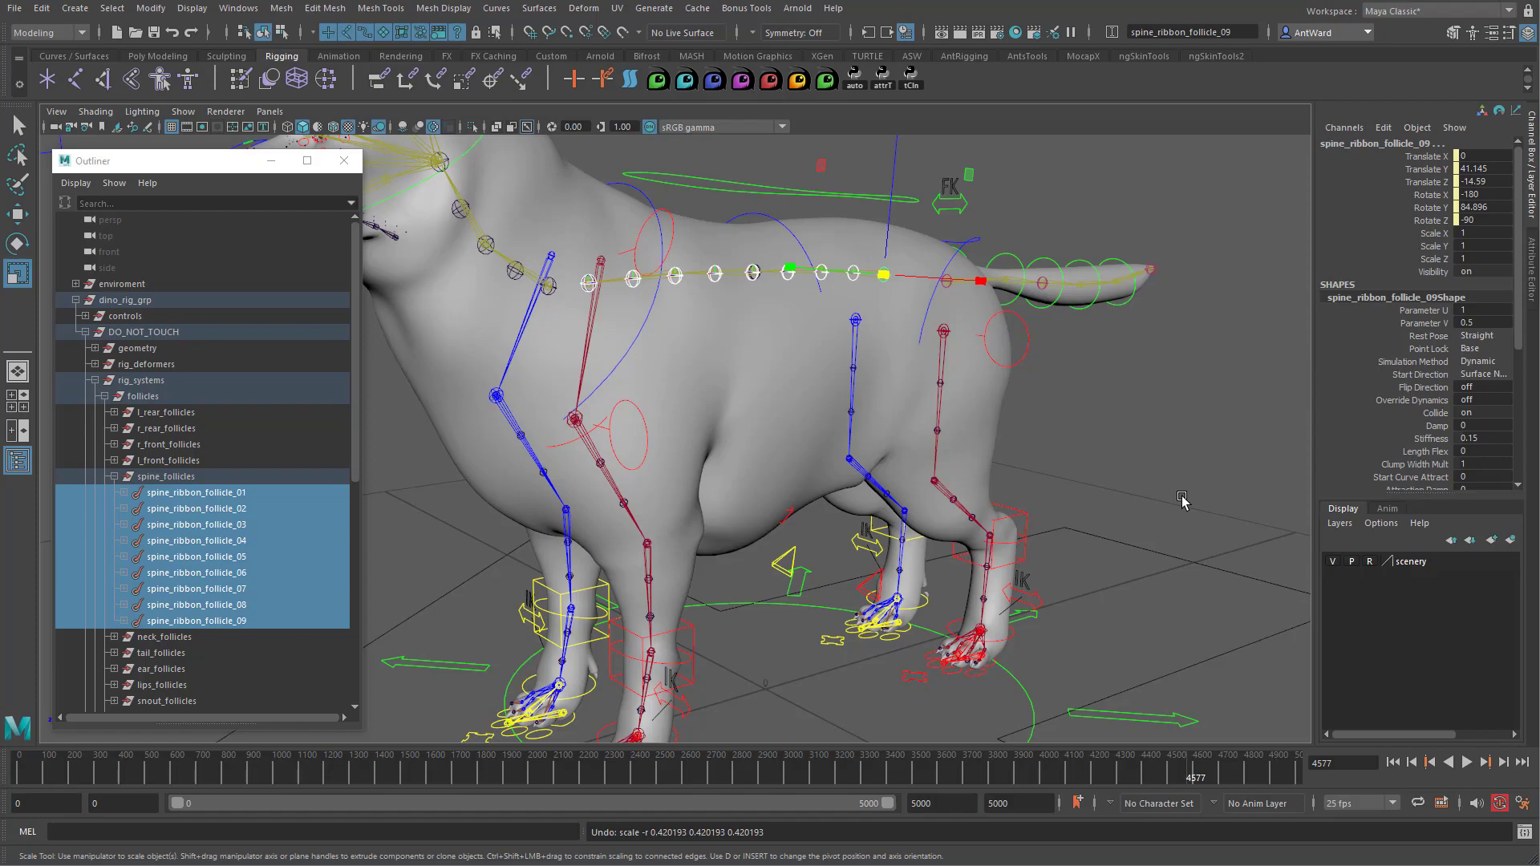
# - Select root_ctrl and set its Scale X, Y and Z to 2
pyautogui.keyDown('alt'); pyautogui.moveTo(1164, 504); pyautogui.dragTo(892, 592, button='right'); pyautogui.keyUp('alt')
pyautogui.click(797, 673)
pyautogui.moveTo(1497, 232); pyautogui.dragTo(1497, 257)
pyautogui.doubleClick(1497, 257)
pyautogui.write('2')
pyautogui.press('Return')
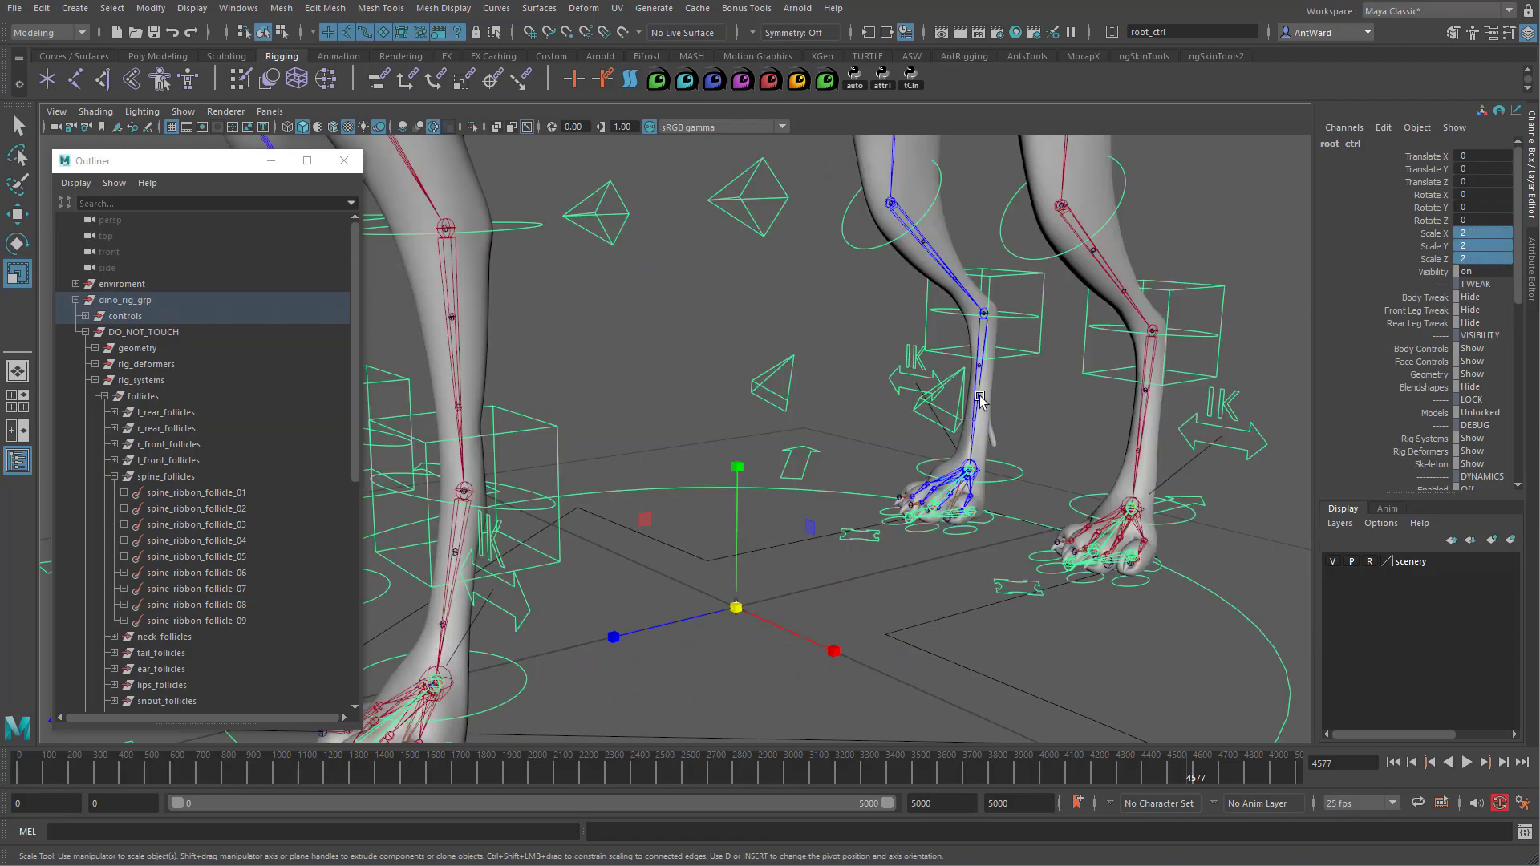
# - Select spine_ribbon_follicle_01 through spine_ribbon_follicle_09 and set their Scale X, Y and Z to 2
pyautogui.keyDown('alt'); pyautogui.moveTo(1087, 425); pyautogui.dragTo(447, 309, button='right'); pyautogui.keyUp('alt')
pyautogui.keyDown('alt'); pyautogui.moveTo(666, 253); pyautogui.dragTo(701, 406, button='middle'); pyautogui.keyUp('alt')
pyautogui.keyDown('alt'); pyautogui.moveTo(701, 406); pyautogui.dragTo(1251, 365, button='right'); pyautogui.keyUp('alt')
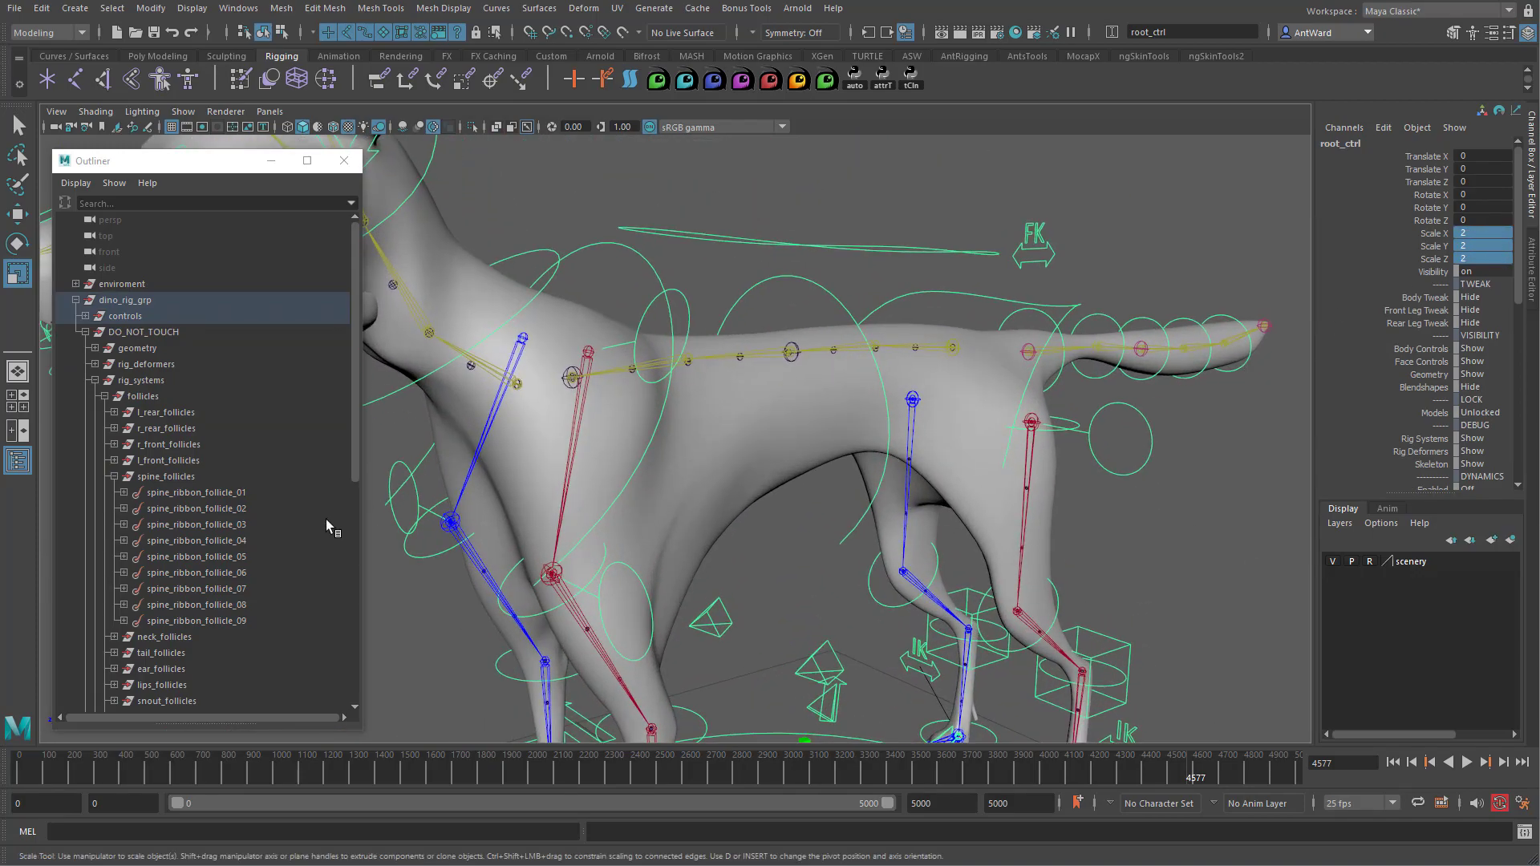
pyautogui.moveTo(250, 492); pyautogui.dragTo(249, 620)
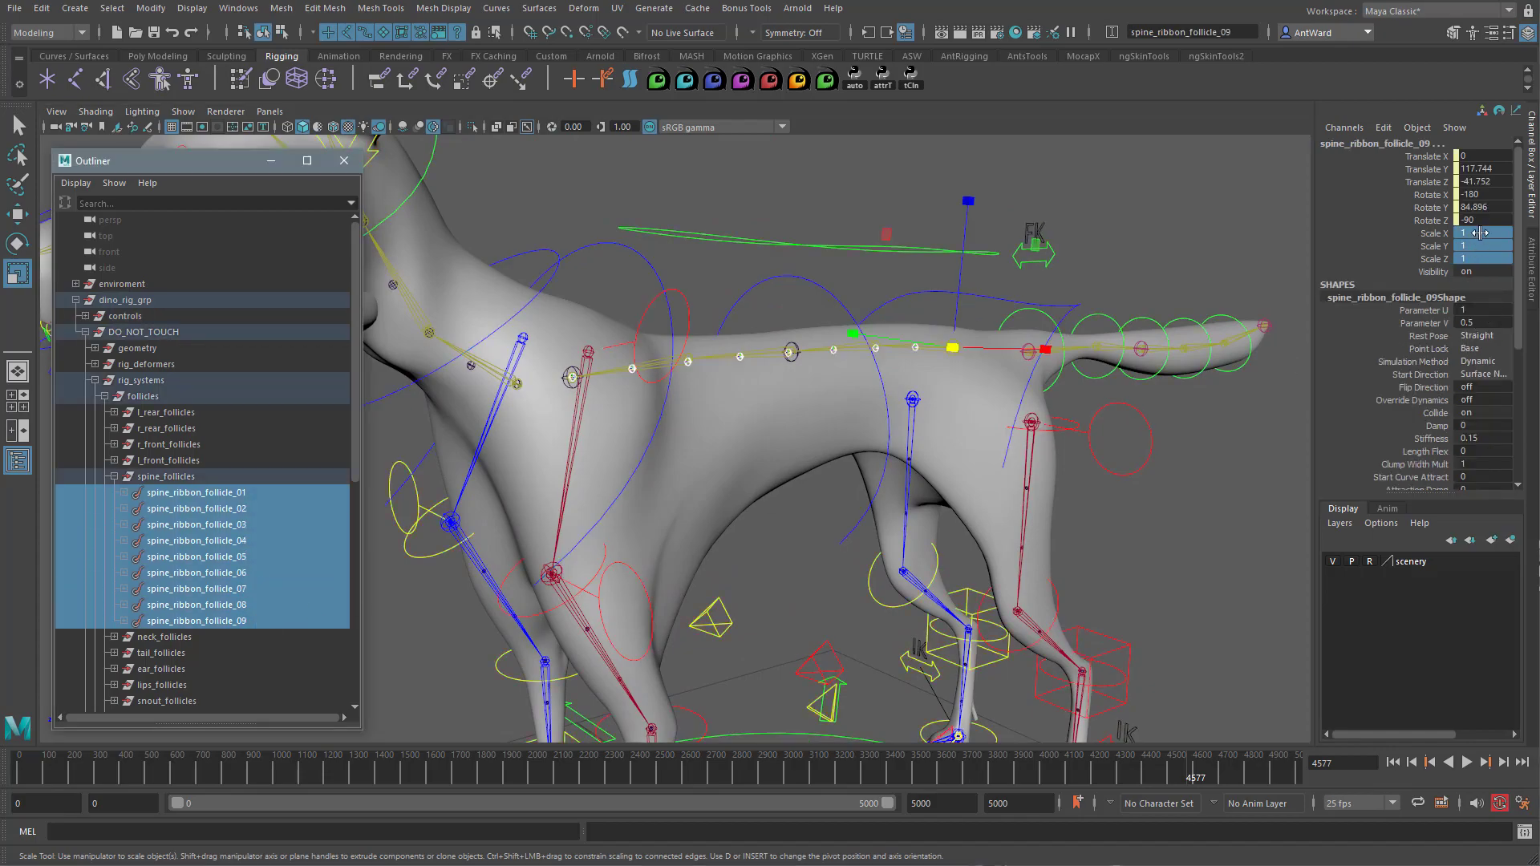
pyautogui.click(1480, 256)
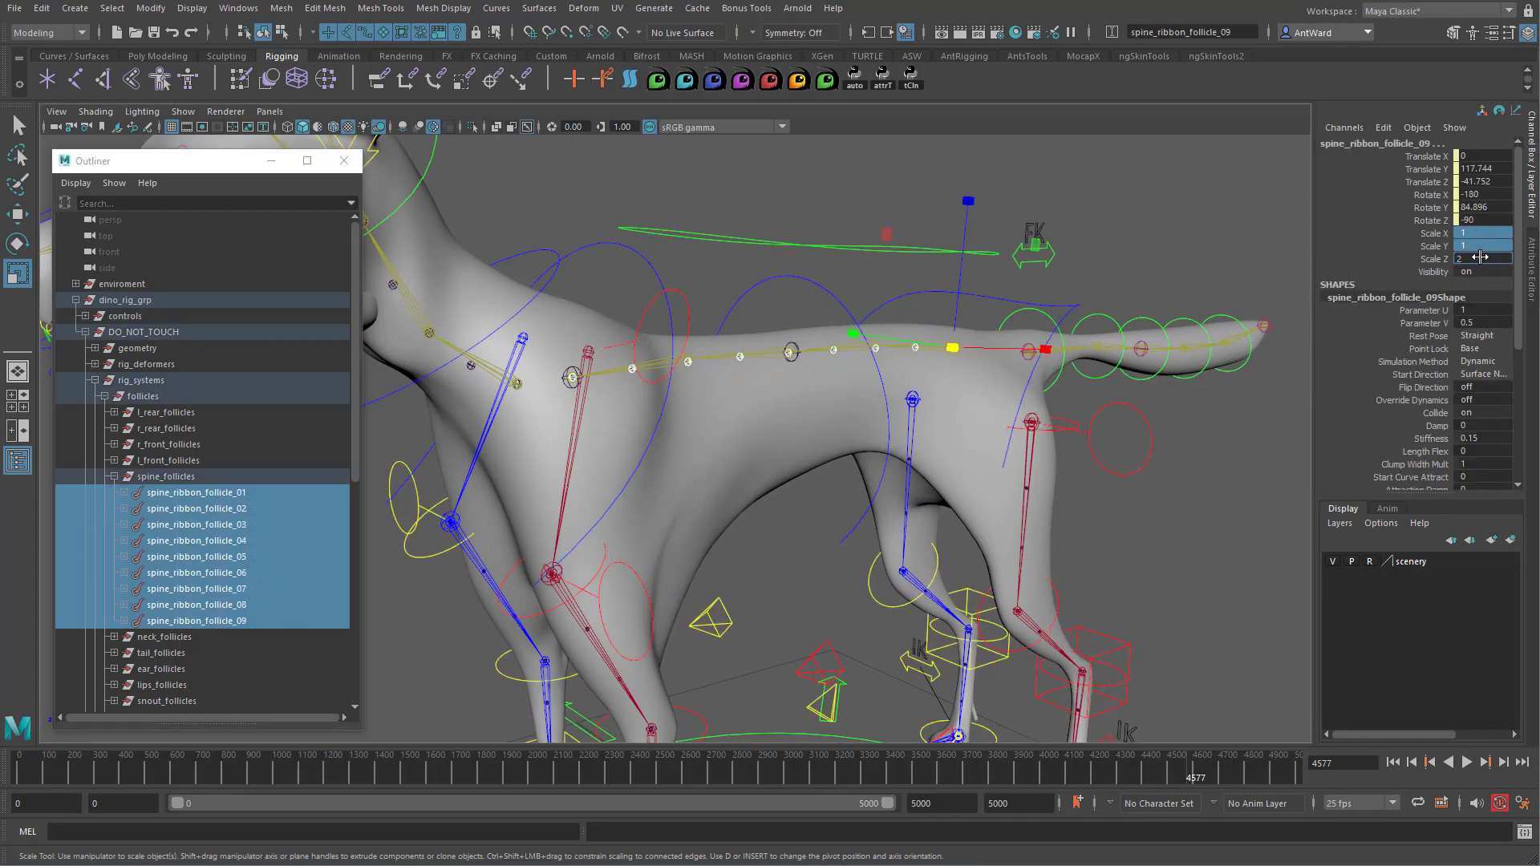
pyautogui.press('Return')
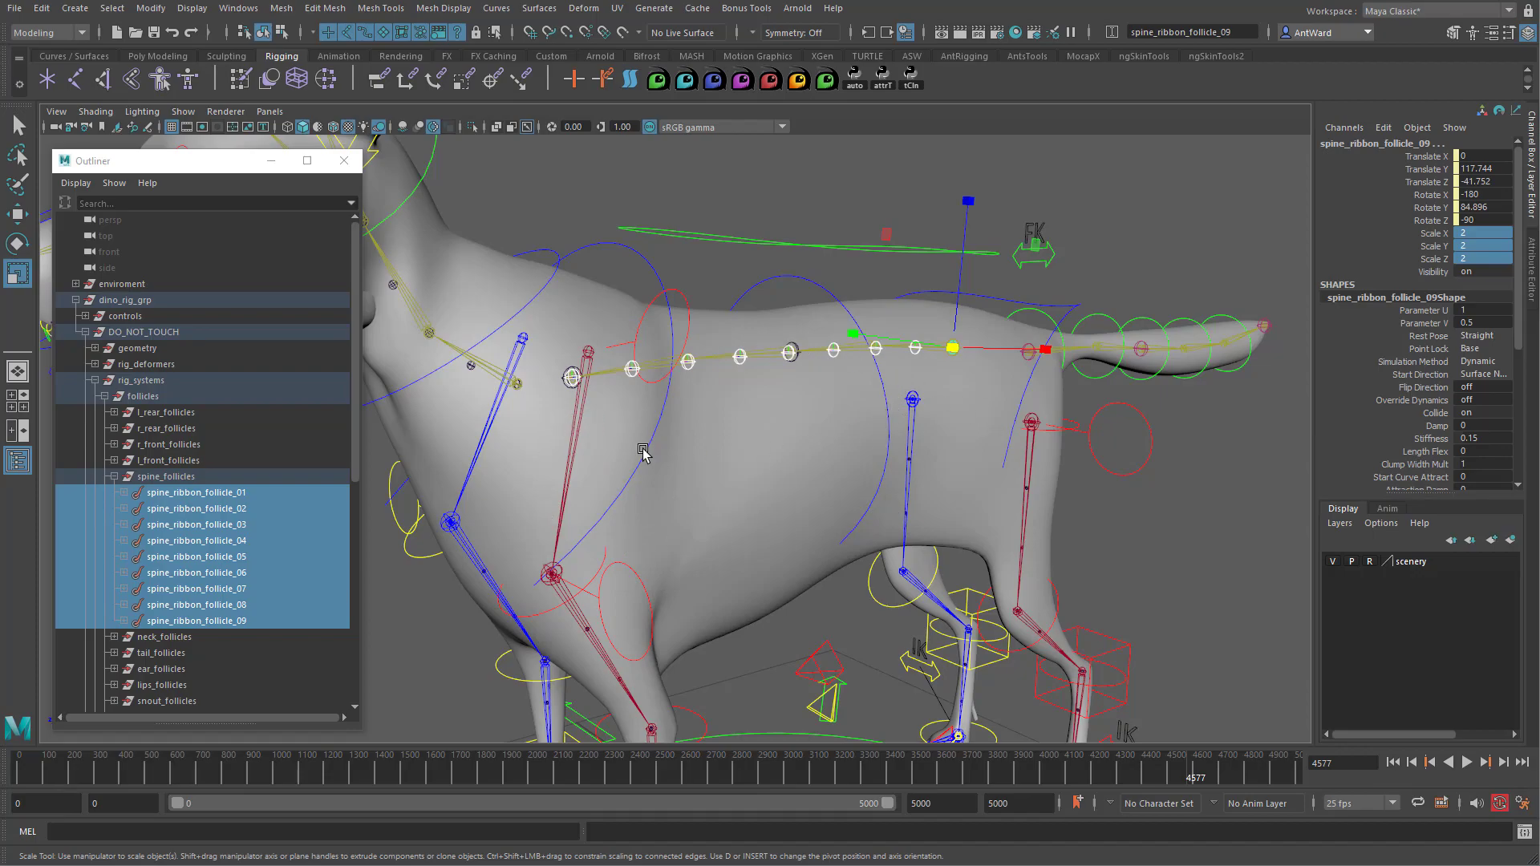
# - Select root_ctrl and open the Connection Editor with it as the source, moving the window clear of the dog
pyautogui.keyDown('alt'); pyautogui.moveTo(1131, 555); pyautogui.dragTo(842, 501, button='right'); pyautogui.keyUp('alt')
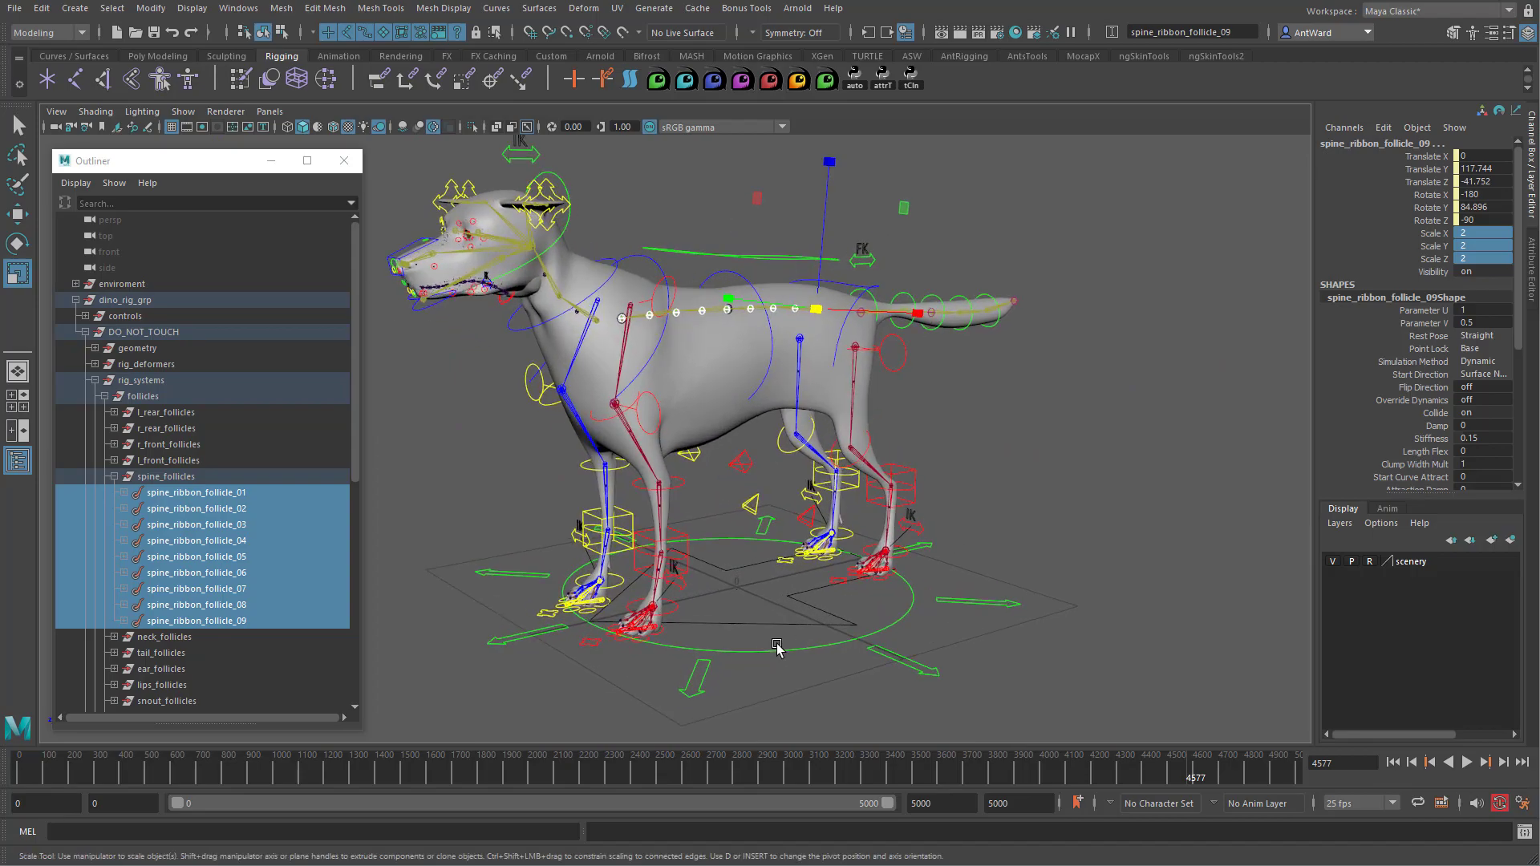
pyautogui.click(778, 648)
pyautogui.click(236, 11)
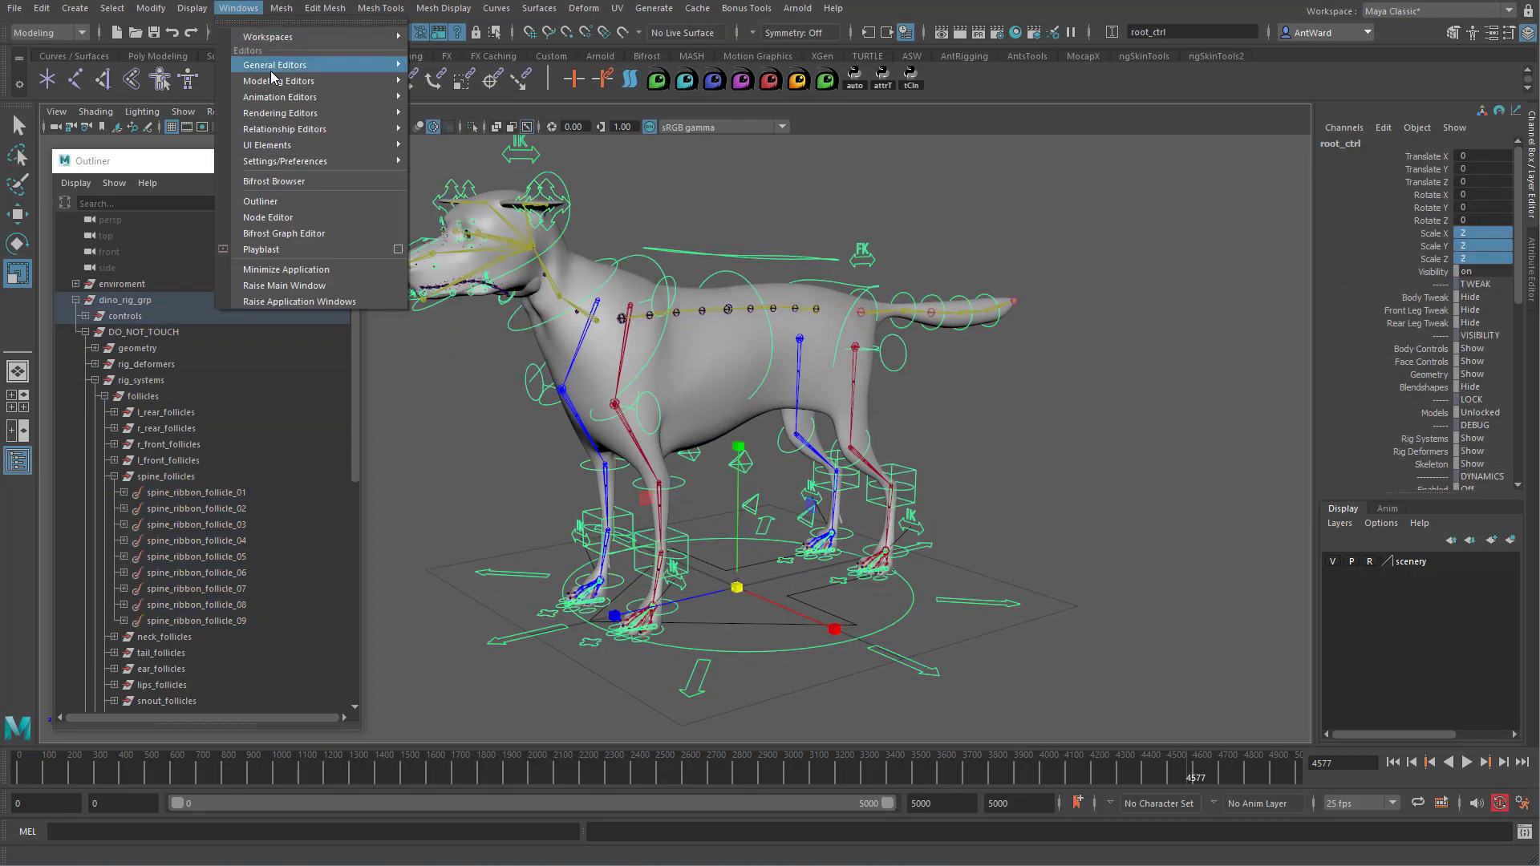
pyautogui.moveTo(336, 65)
pyautogui.click(526, 244)
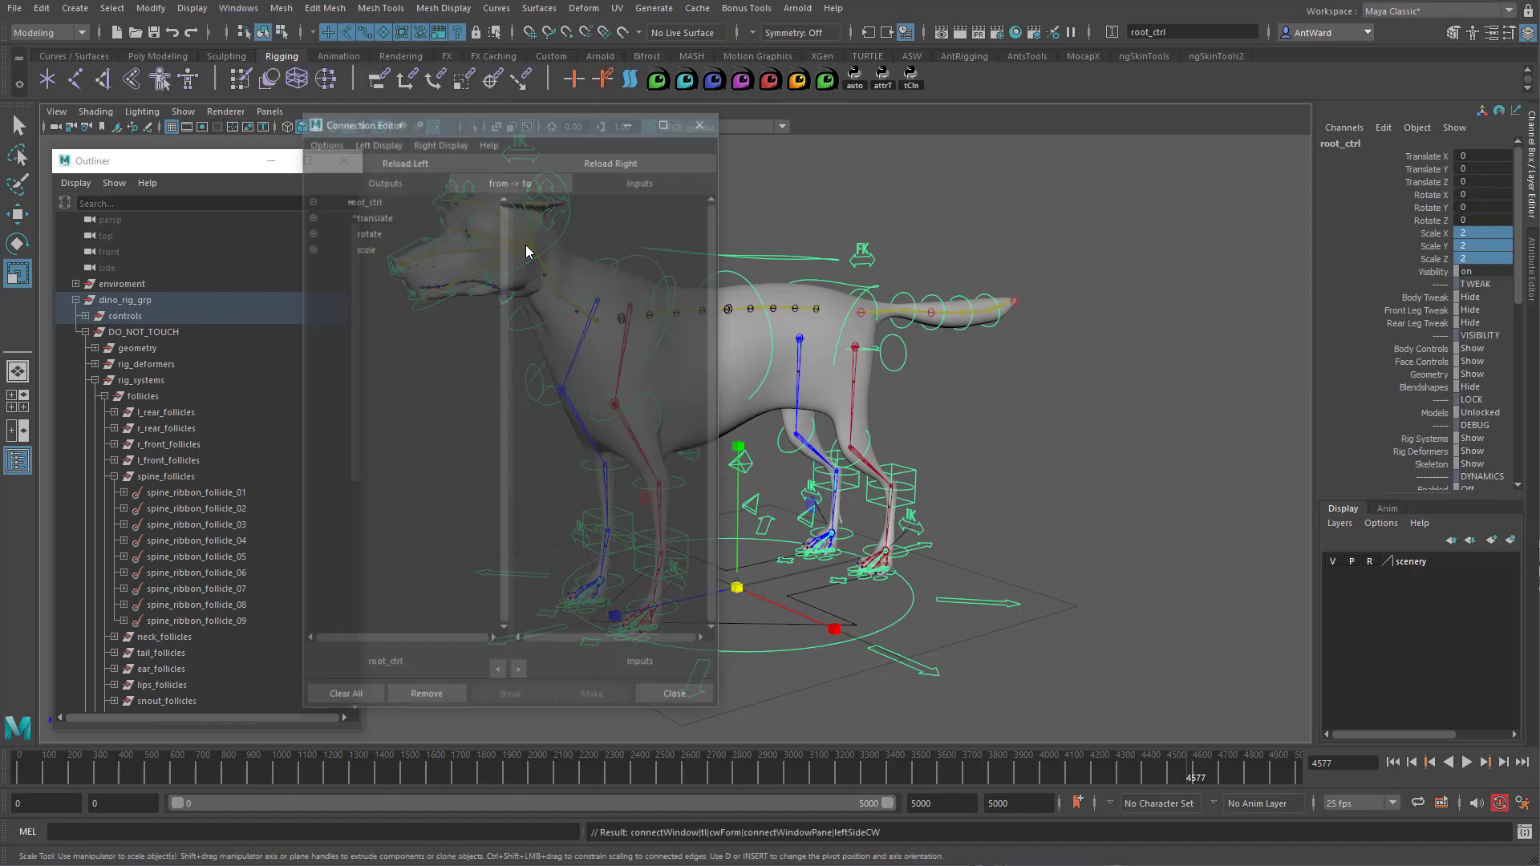
pyautogui.moveTo(490, 113); pyautogui.dragTo(1076, 151)
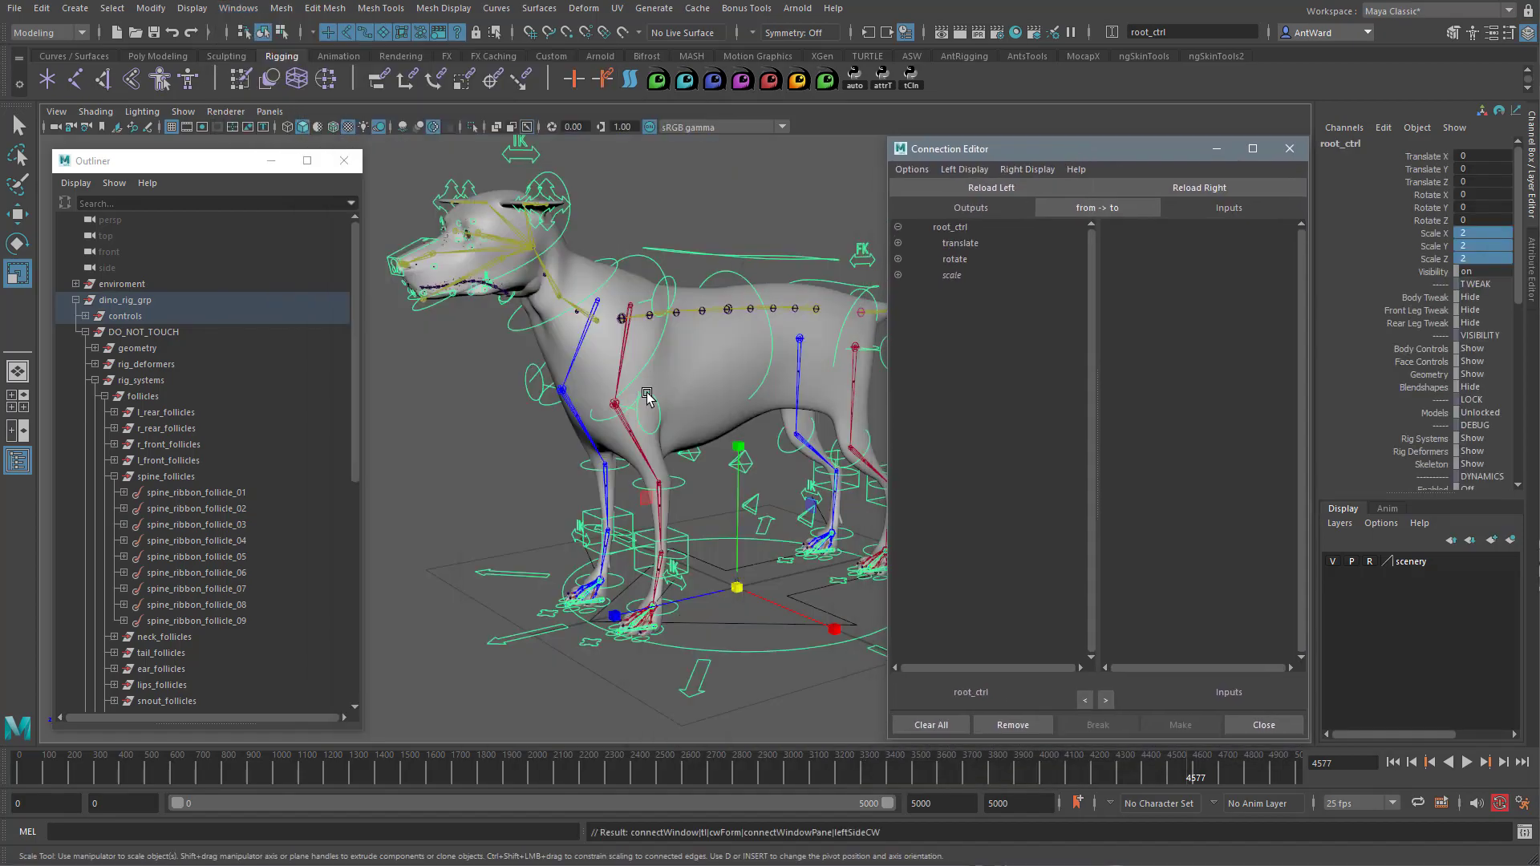
# - Choose root_ctrl's scale as the connection source and load spine_ribbon_follicle_01 through spine_ribbon_follicle_09 as the targets
pyautogui.keyDown('alt'); pyautogui.moveTo(674, 395); pyautogui.dragTo(582, 398, button='middle'); pyautogui.keyUp('alt')
pyautogui.click(952, 275)
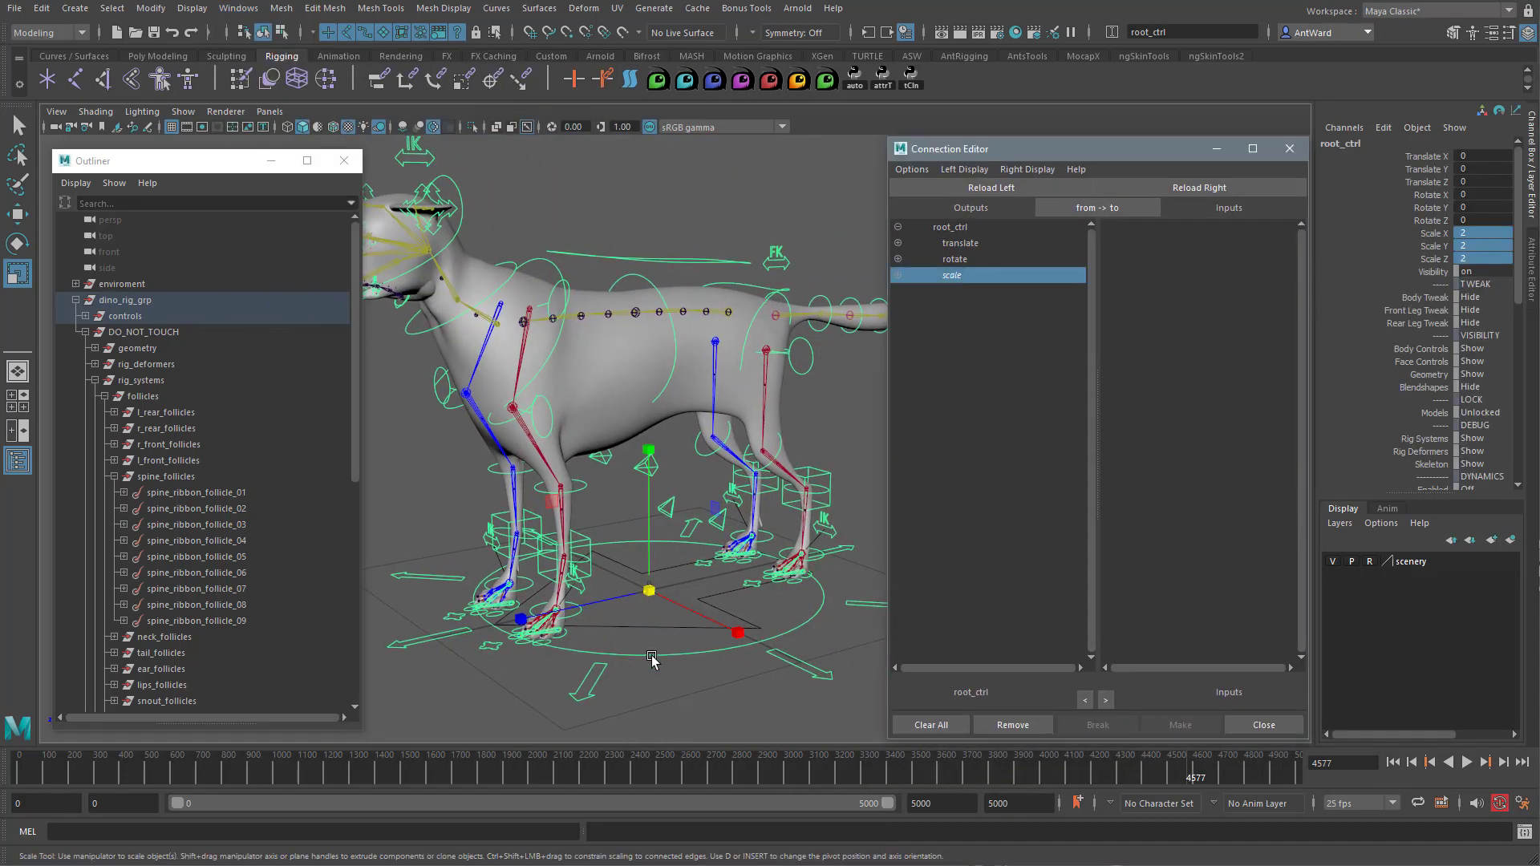
pyautogui.moveTo(233, 492); pyautogui.dragTo(233, 619)
pyautogui.click(1240, 186)
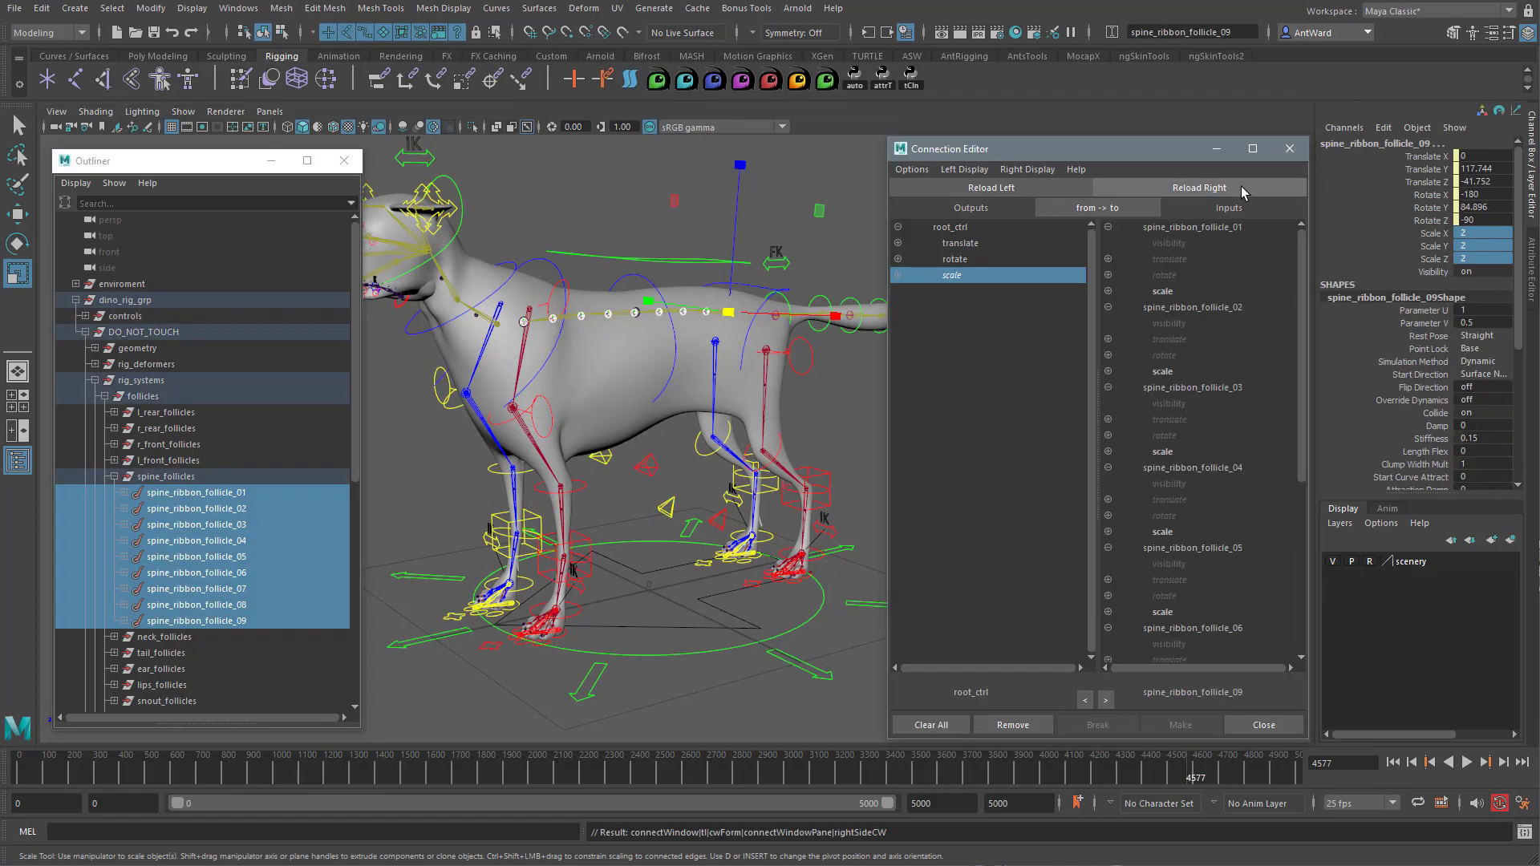
# - Connect root_ctrl's scale to the scale of spine_ribbon_follicle_01 through spine_ribbon_follicle_09 and close the Connection Editor
pyautogui.click(1185, 292)
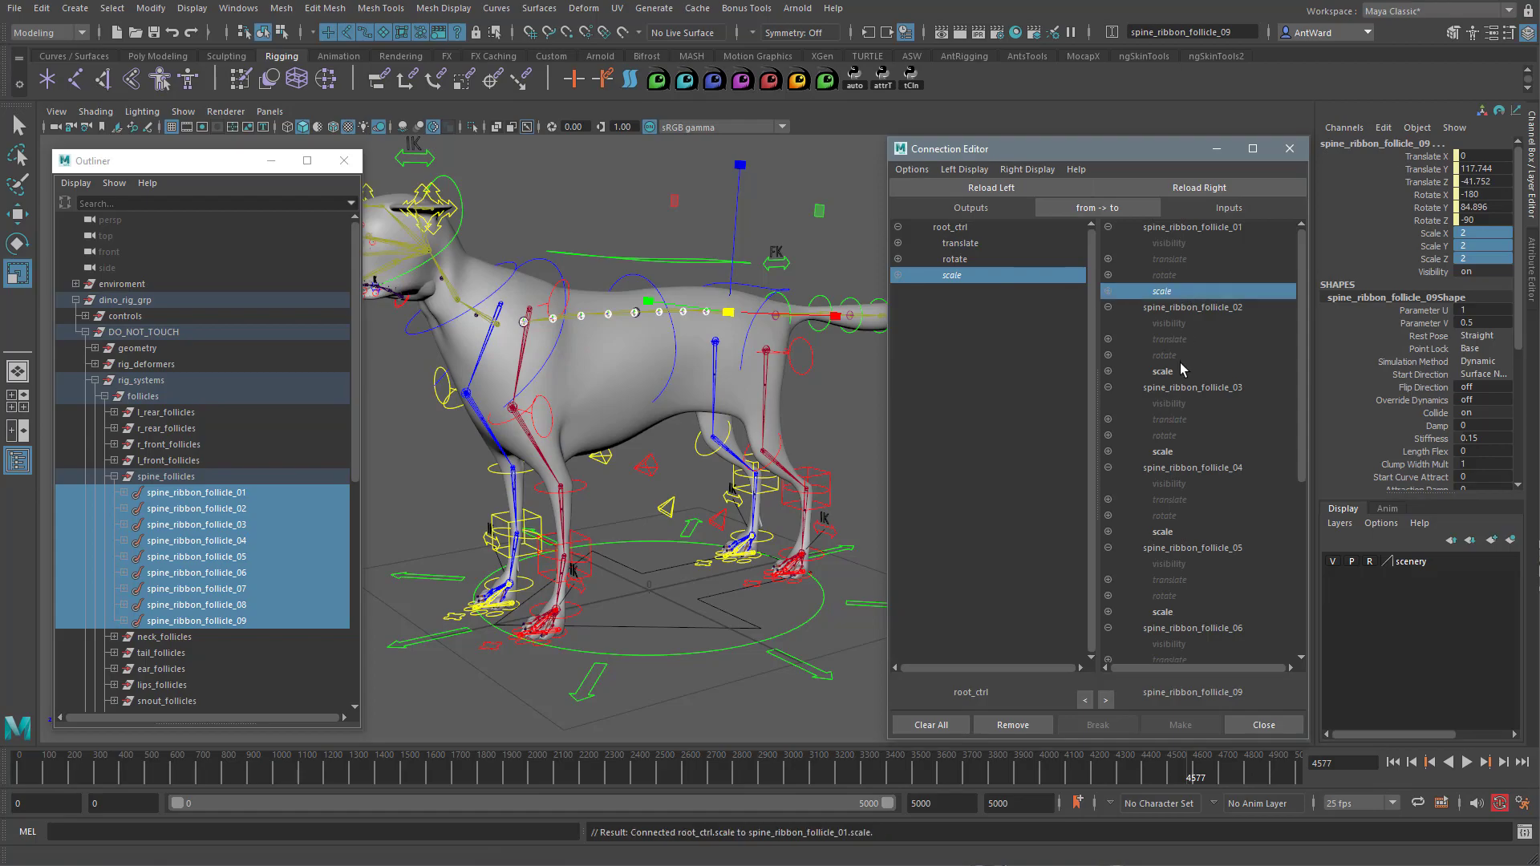
pyautogui.click(1181, 372)
pyautogui.click(1182, 452)
pyautogui.click(1187, 531)
pyautogui.click(1186, 612)
pyautogui.scroll(-5, 1192, 590)
pyautogui.scroll(-2, 1193, 590)
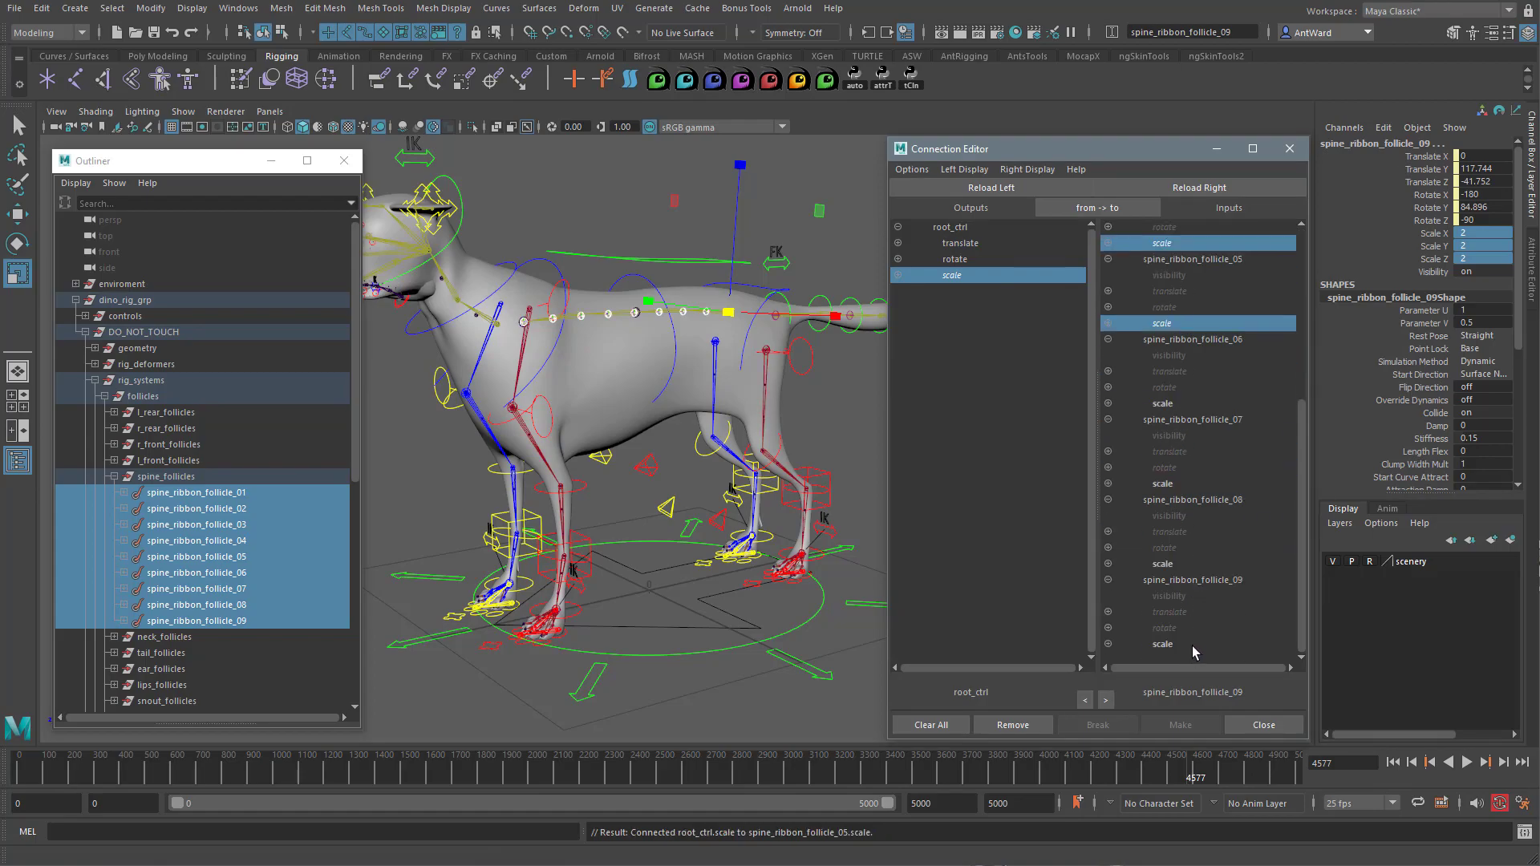
pyautogui.click(1192, 646)
pyautogui.click(1180, 566)
pyautogui.click(1181, 485)
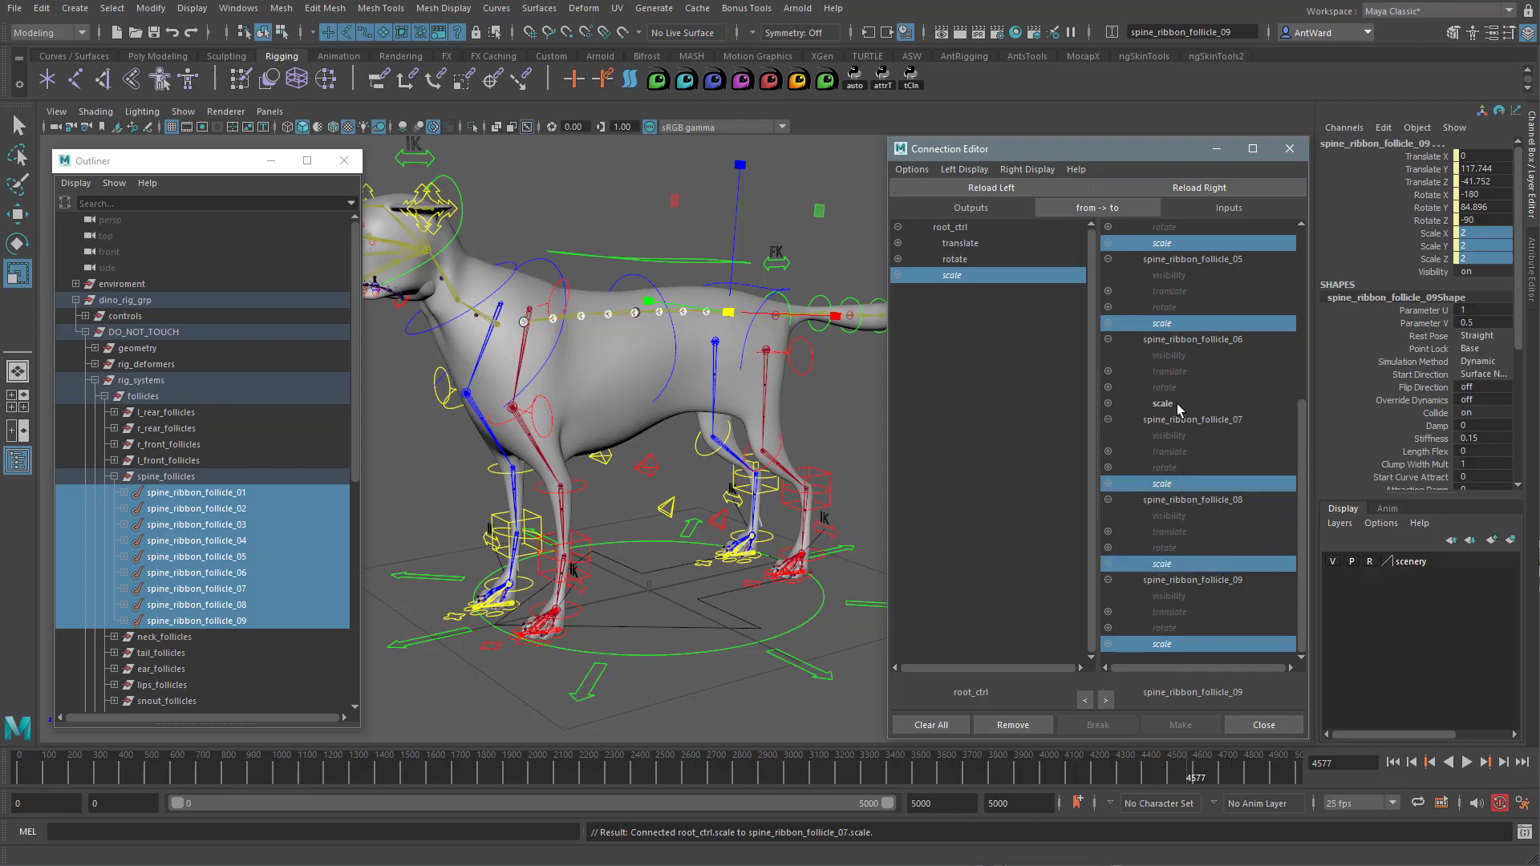
pyautogui.click(1183, 404)
pyautogui.click(1289, 149)
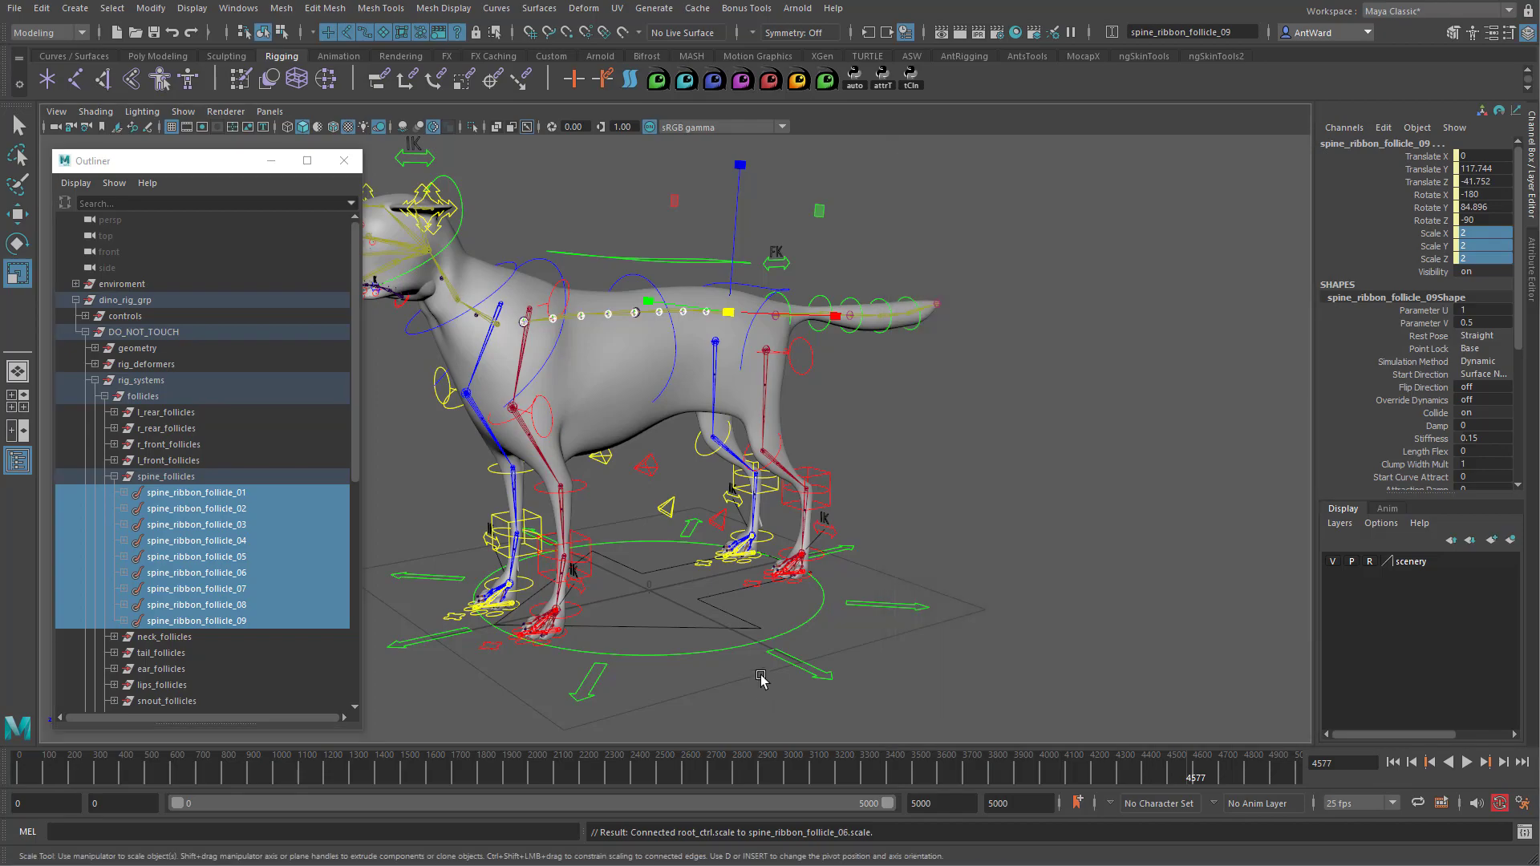
# - Select root_ctrl and scale it uniformly to about 2.114 to test the spine follicles
pyautogui.click(688, 648)
pyautogui.moveTo(651, 588)
pyautogui.mouseDown()
pyautogui.moveTo(265, 577)
pyautogui.moveTo(669, 568)
pyautogui.moveTo(240, 600)
pyautogui.moveTo(671, 592)
pyautogui.mouseUp()
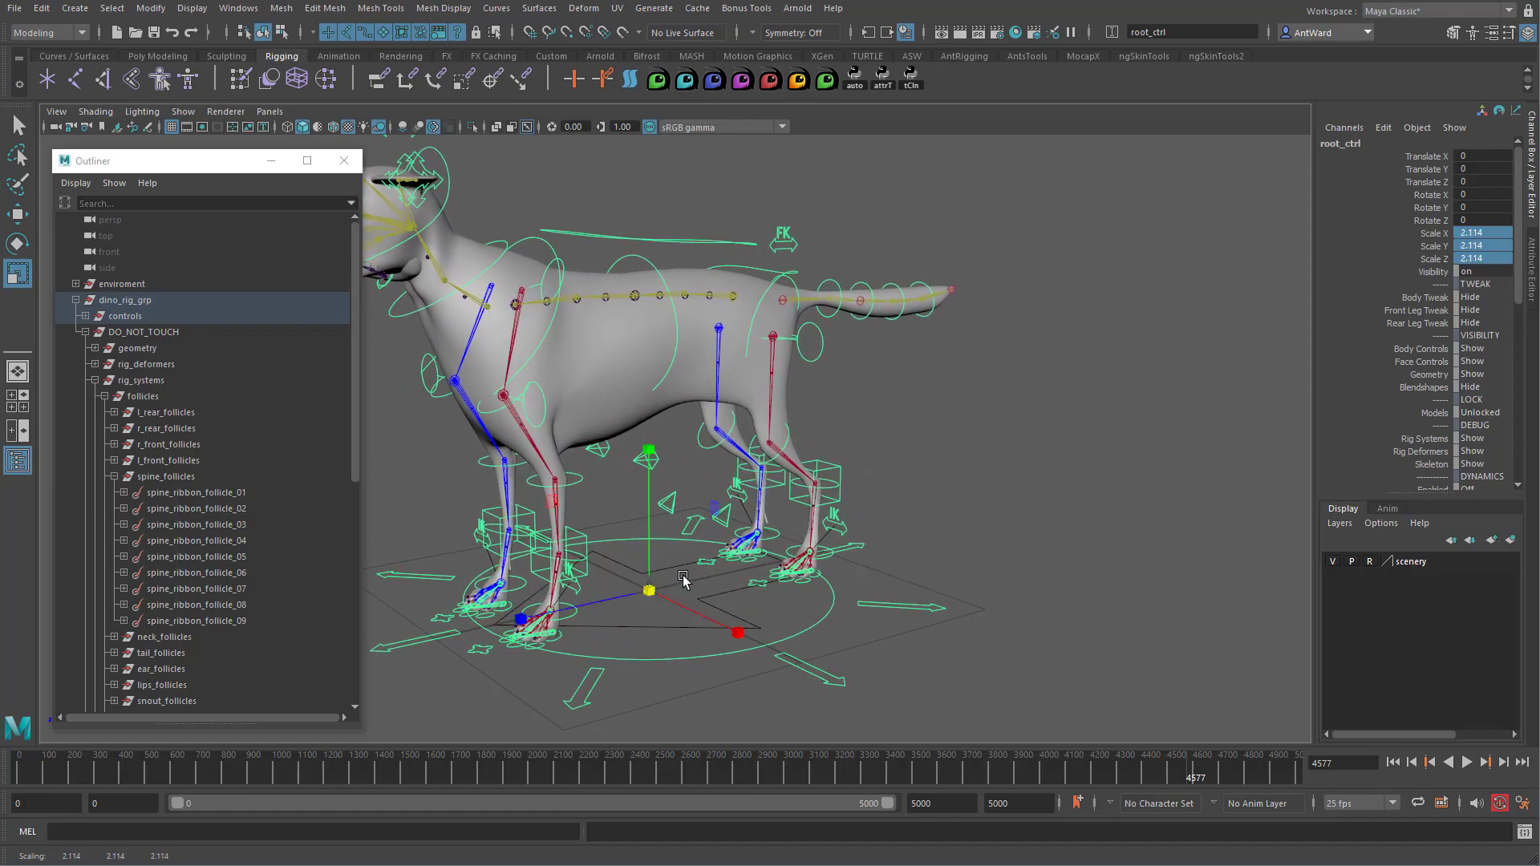
pyautogui.keyDown('alt'); pyautogui.moveTo(683, 579); pyautogui.dragTo(765, 604, button='middle'); pyautogui.keyUp('alt')
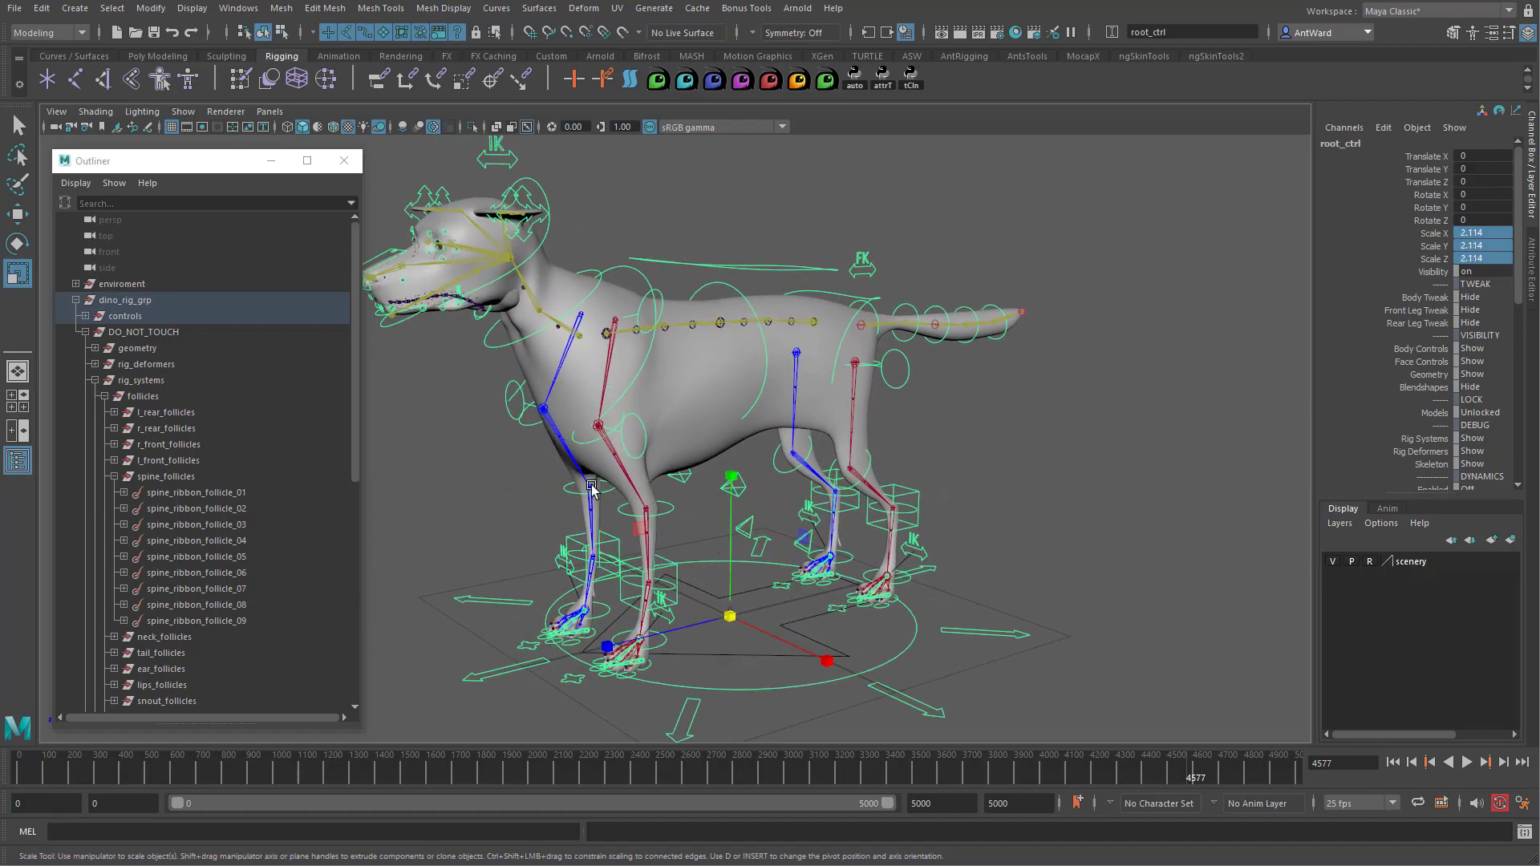
# - Expand the front and rear leg follicle groups in the Outliner and clear the selection
pyautogui.click(114, 461)
pyautogui.click(114, 444)
pyautogui.click(114, 428)
pyautogui.click(114, 412)
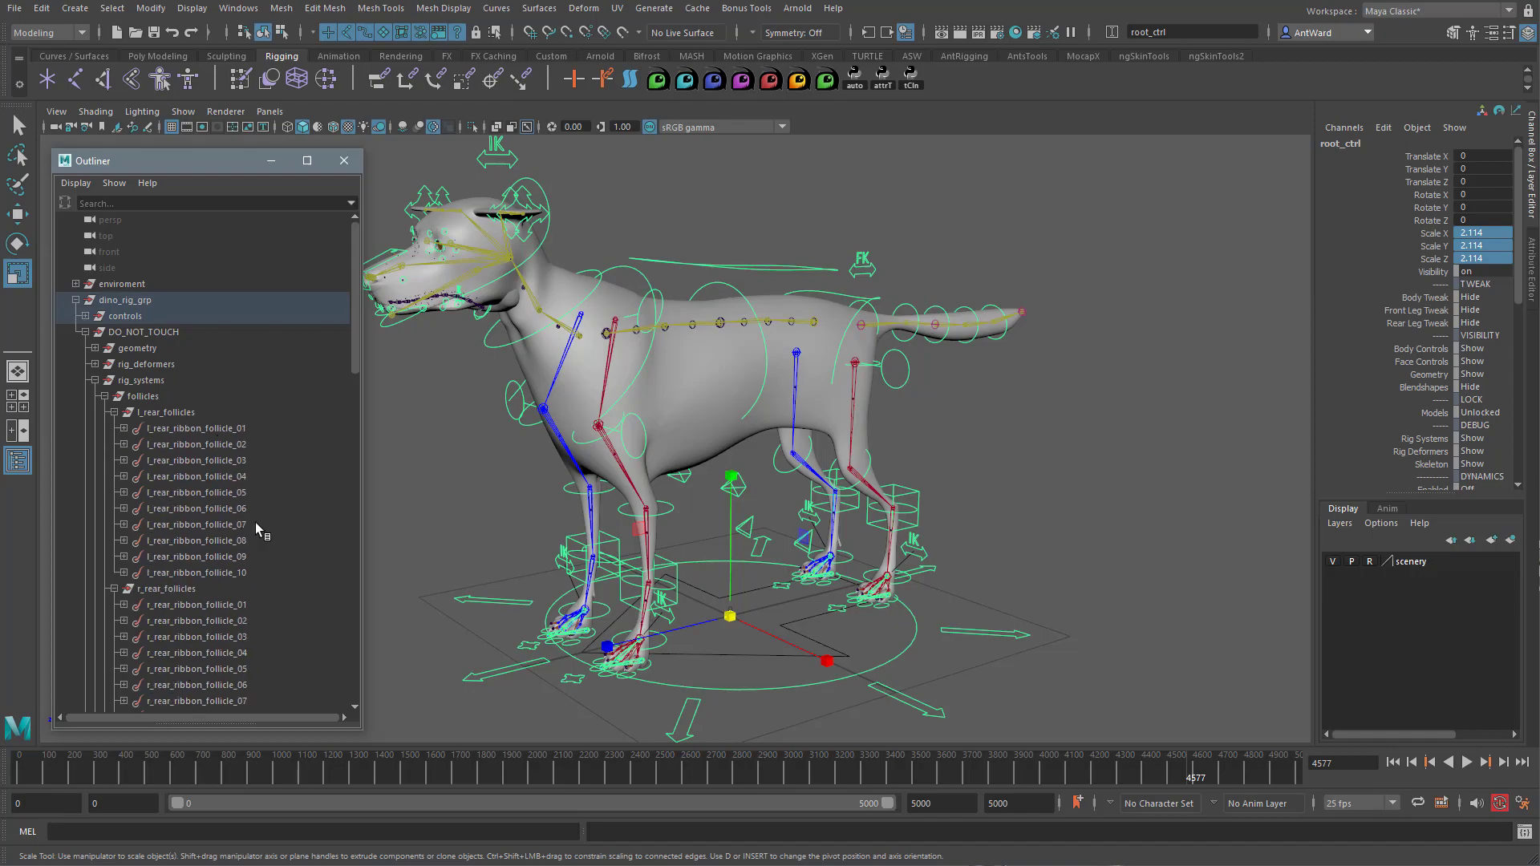
pyautogui.click(1015, 455)
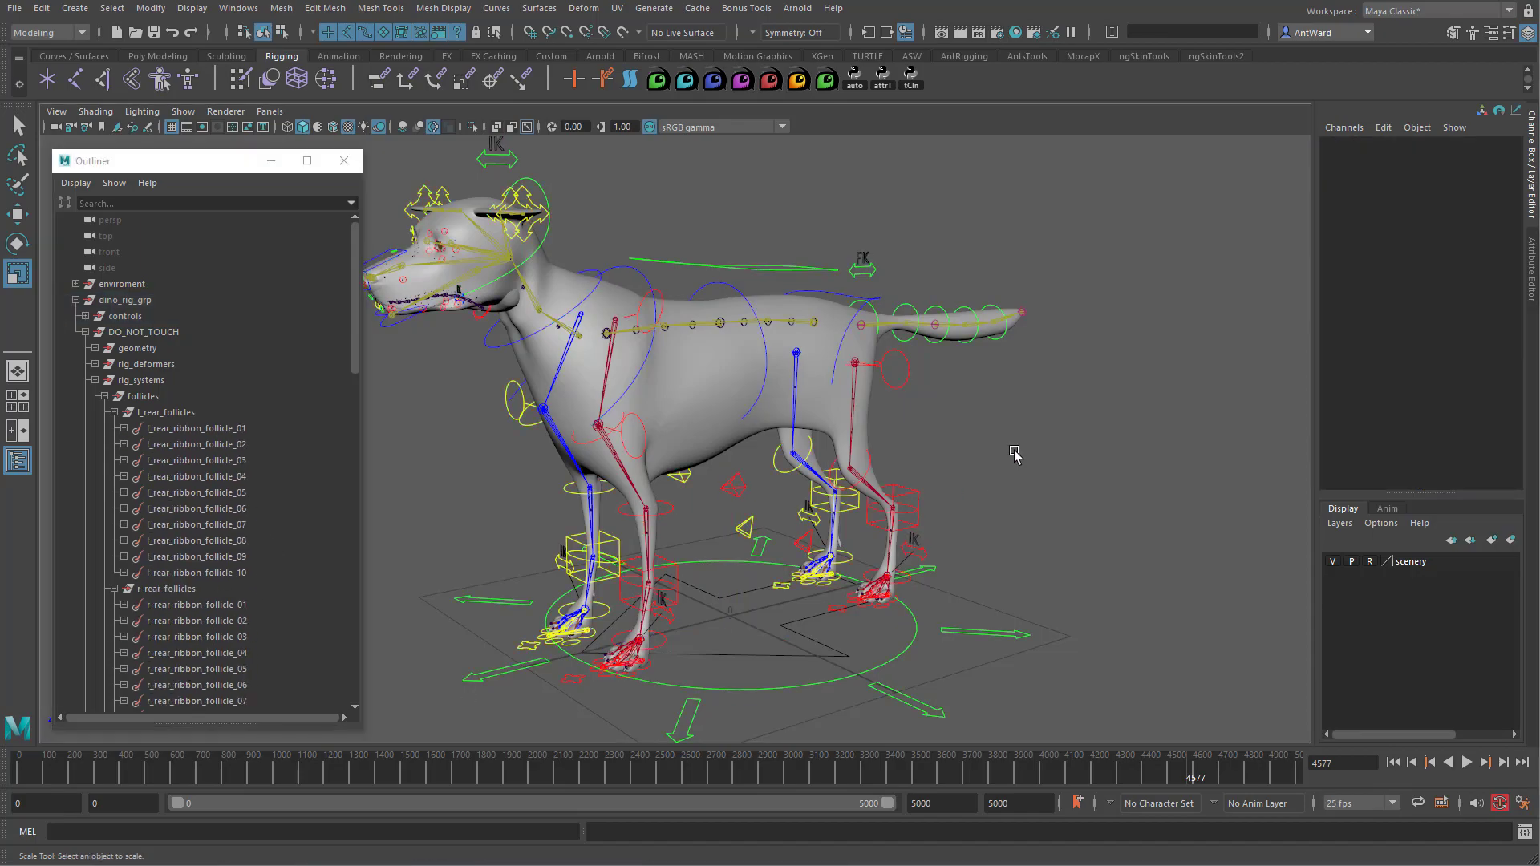
# - Open the script editor and select the Python block headed "# Connect all follicles to root scale"
pyautogui.click(1524, 834)
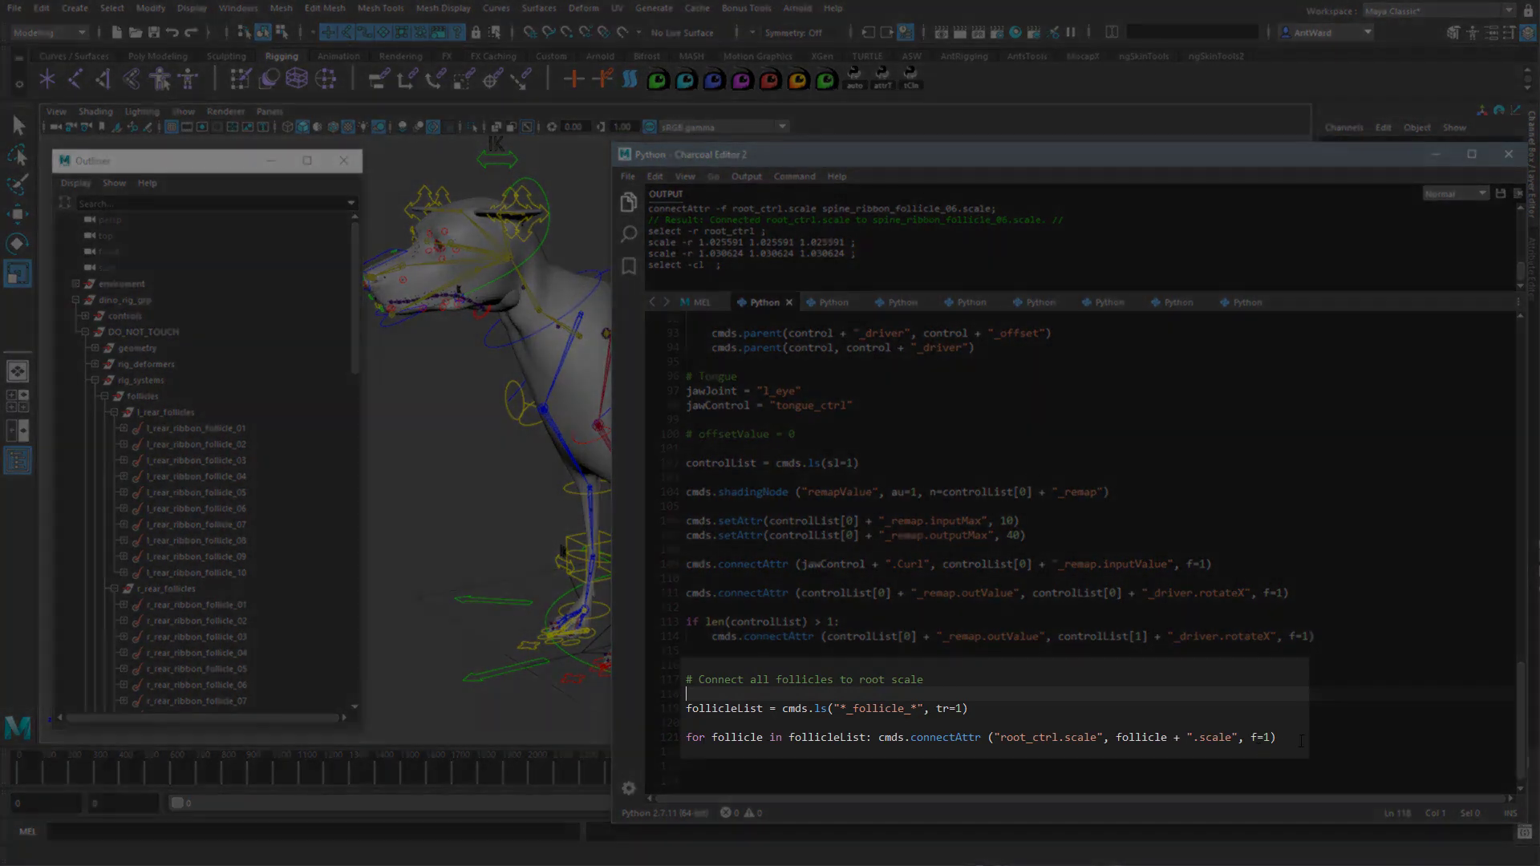
pyautogui.hotkey('shift', 'Home')
pyautogui.hotkey('shift', 'Up')
pyautogui.hotkey('shift', 'Up')
pyautogui.hotkey('shift', 'Up')
pyautogui.hotkey('shift', 'Up')
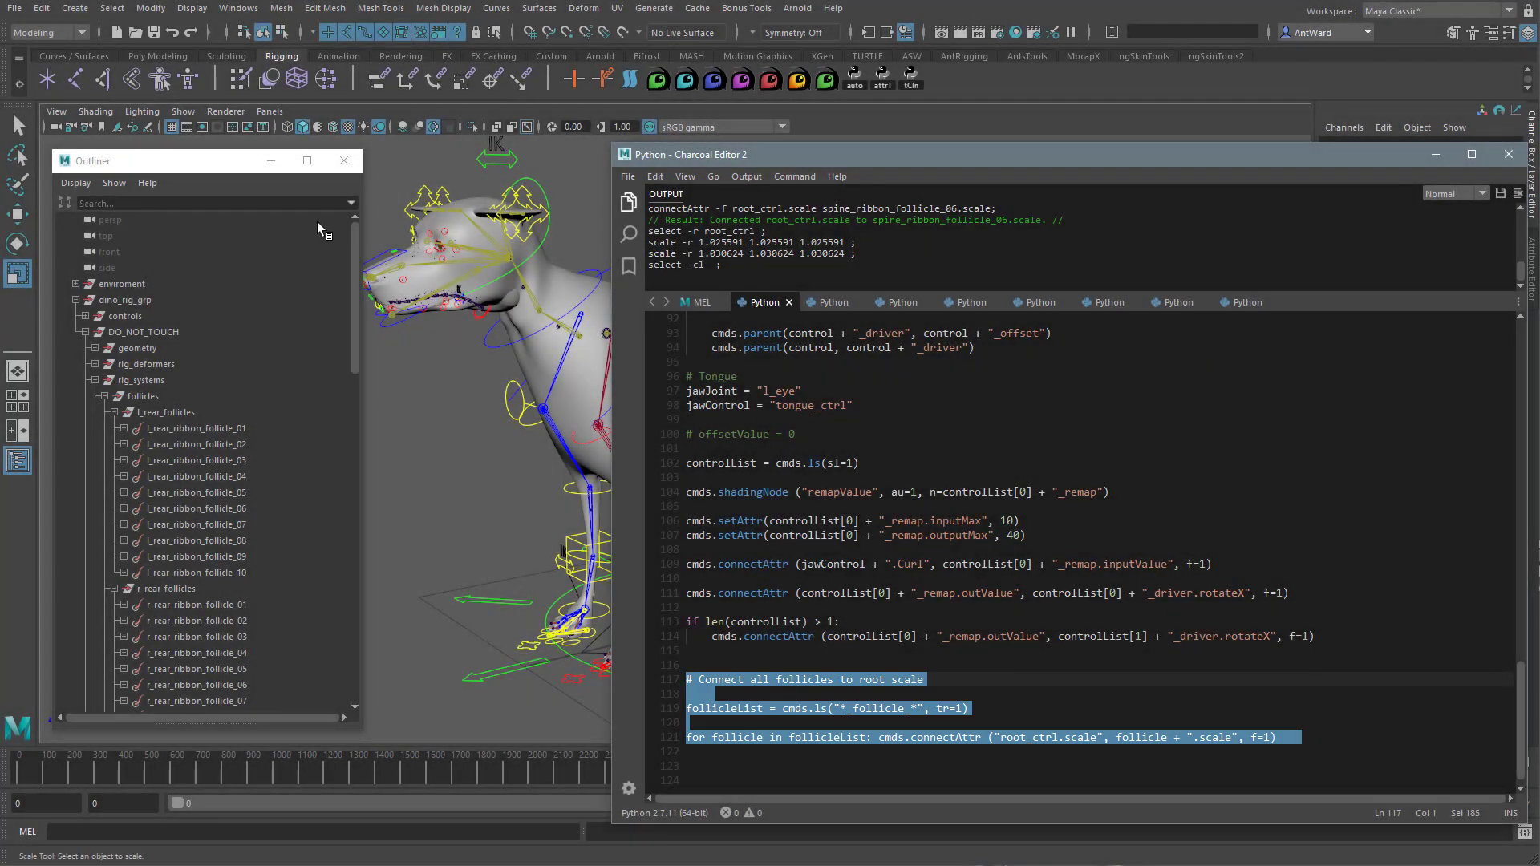
# - Minimise the Outliner and run the selected Python lines connecting root_ctrl.scale to the scale of every follicle
pyautogui.click(271, 160)
pyautogui.keyDown('alt'); pyautogui.moveTo(498, 435); pyautogui.dragTo(245, 433, button='middle'); pyautogui.keyUp('alt')
pyautogui.keyDown('alt'); pyautogui.moveTo(426, 465); pyautogui.dragTo(381, 454, button='right'); pyautogui.keyUp('alt')
pyautogui.keyDown('alt'); pyautogui.moveTo(381, 454); pyautogui.dragTo(421, 452); pyautogui.keyUp('alt')
pyautogui.keyDown('alt'); pyautogui.moveTo(489, 453); pyautogui.dragTo(404, 440, button='middle'); pyautogui.keyUp('alt')
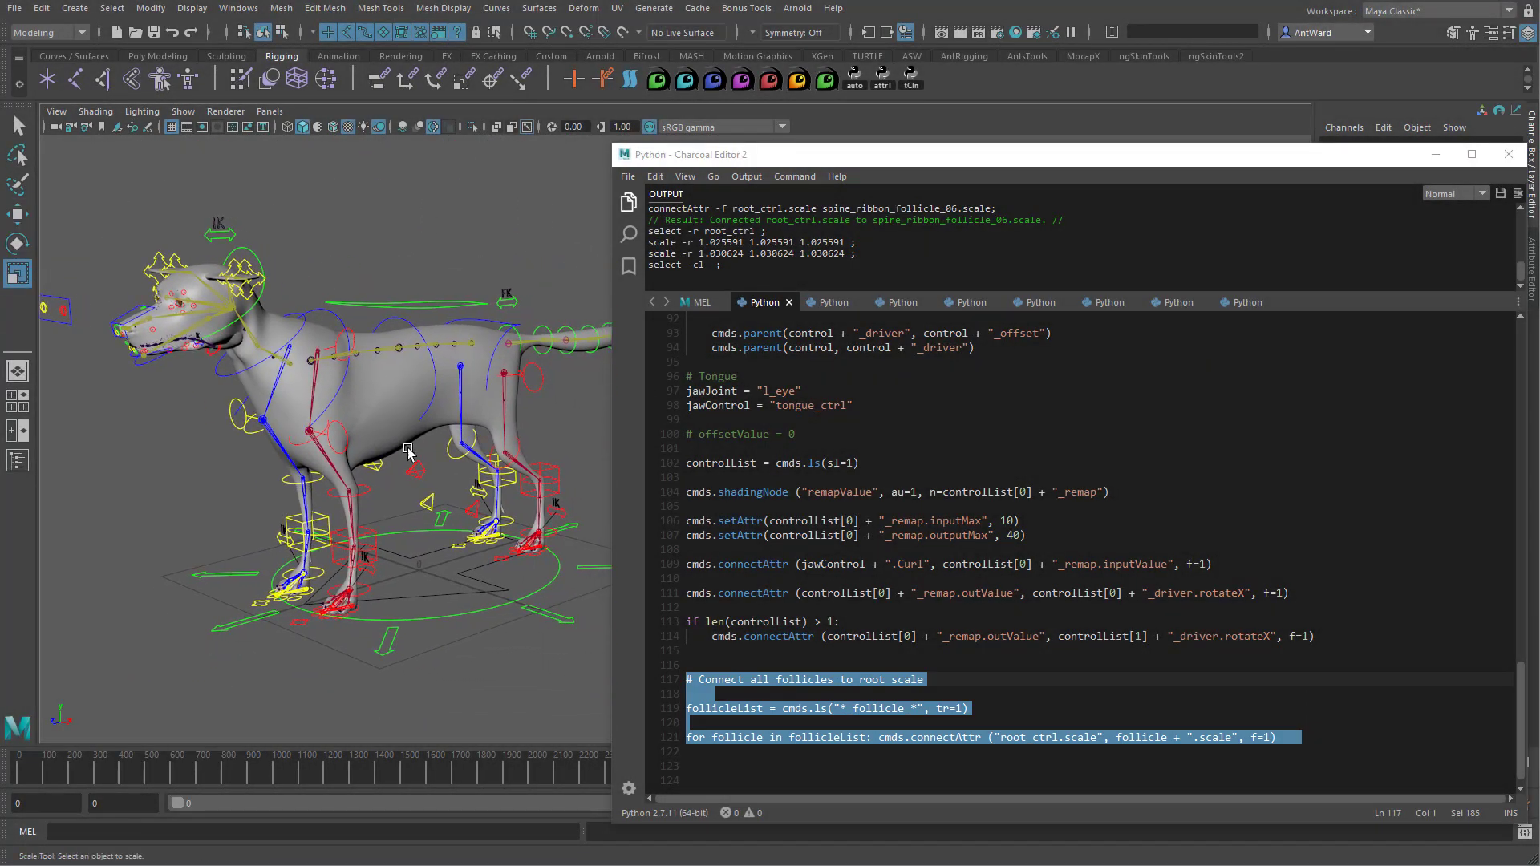
pyautogui.moveTo(1331, 734); pyautogui.dragTo(688, 679)
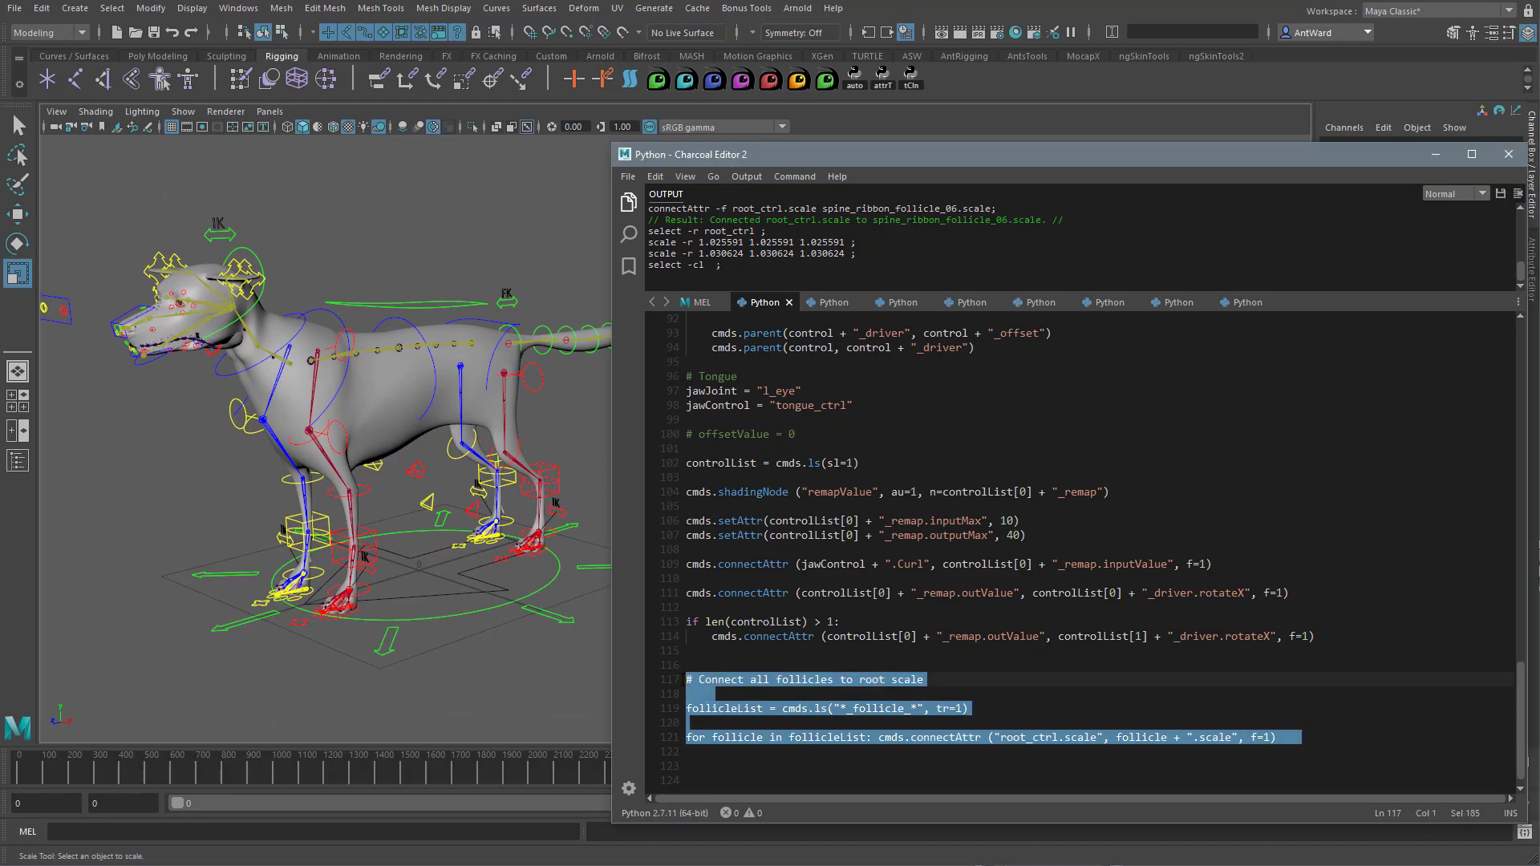
pyautogui.hotkey('ctrl', 'Return')
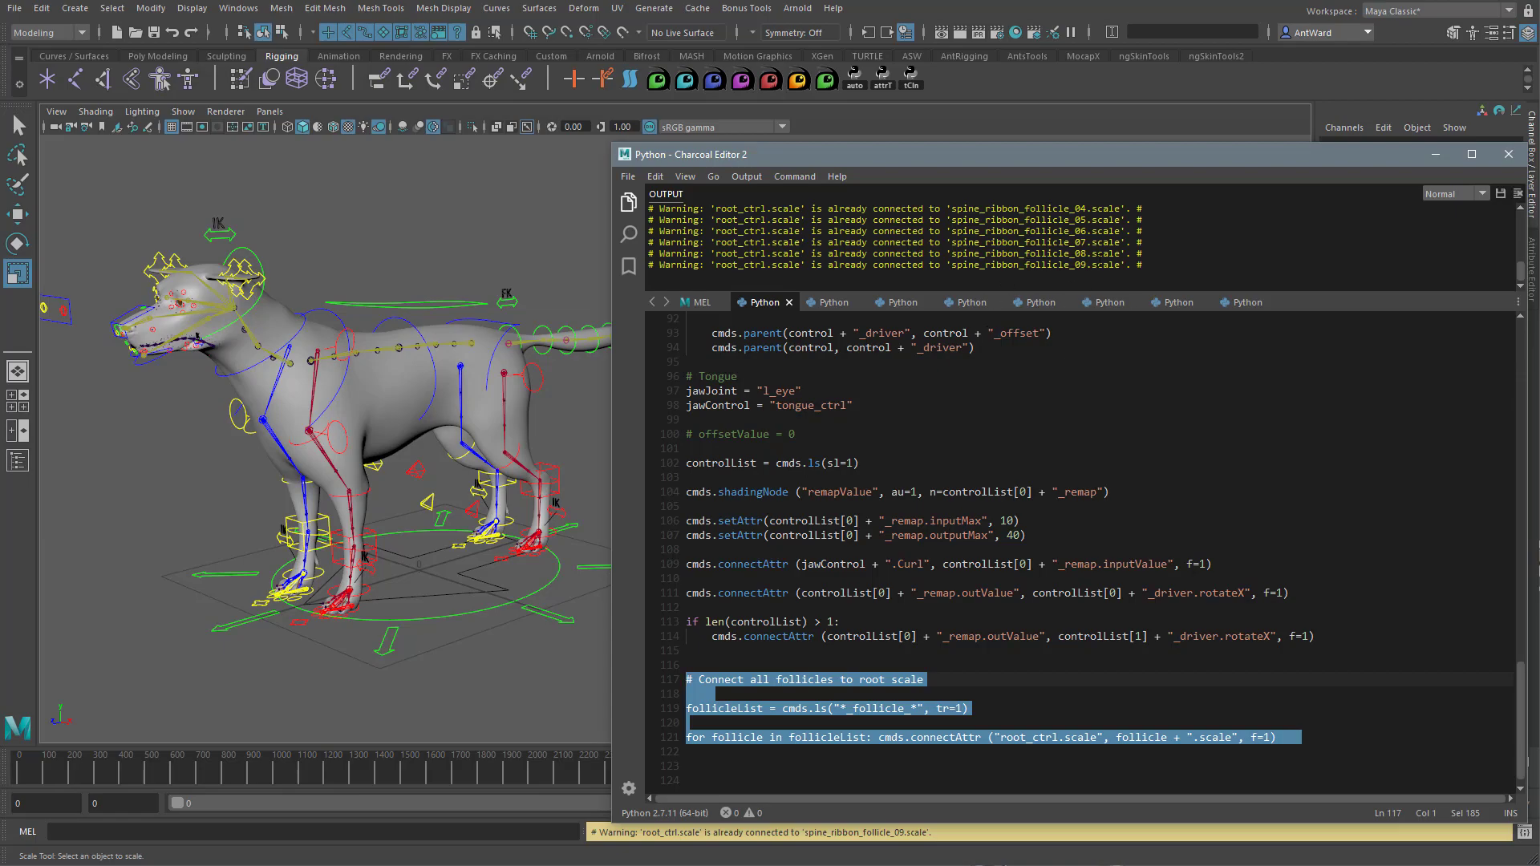
# - Close the script editor, test-scale the whole rig uniformly with root_ctrl and clear the selection
pyautogui.click(1509, 154)
pyautogui.keyDown('alt'); pyautogui.moveTo(657, 514); pyautogui.dragTo(678, 656); pyautogui.keyUp('alt')
pyautogui.click(773, 610)
pyautogui.keyDown('alt'); pyautogui.moveTo(678, 657); pyautogui.dragTo(753, 612, button='right'); pyautogui.keyUp('alt')
pyautogui.moveTo(721, 597); pyautogui.dragTo(757, 583)
pyautogui.moveTo(858, 586); pyautogui.dragTo(901, 589, button='middle')
pyautogui.keyDown('alt'); pyautogui.moveTo(625, 579); pyautogui.dragTo(966, 550); pyautogui.keyUp('alt')
pyautogui.keyDown('alt'); pyautogui.moveTo(966, 551); pyautogui.dragTo(855, 554, button='right'); pyautogui.keyUp('alt')
pyautogui.keyDown('alt'); pyautogui.moveTo(822, 533); pyautogui.dragTo(794, 607, button='middle'); pyautogui.keyUp('alt')
pyautogui.moveTo(794, 606)
pyautogui.keyDown('alt'); pyautogui.mouseDown()
pyautogui.moveTo(778, 613)
pyautogui.moveTo(792, 615)
pyautogui.mouseUp(); pyautogui.keyUp('alt')
pyautogui.moveTo(663, 622); pyautogui.dragTo(734, 631)
pyautogui.keyDown('alt'); pyautogui.moveTo(947, 662); pyautogui.dragTo(566, 697); pyautogui.keyUp('alt')
pyautogui.click(566, 697)
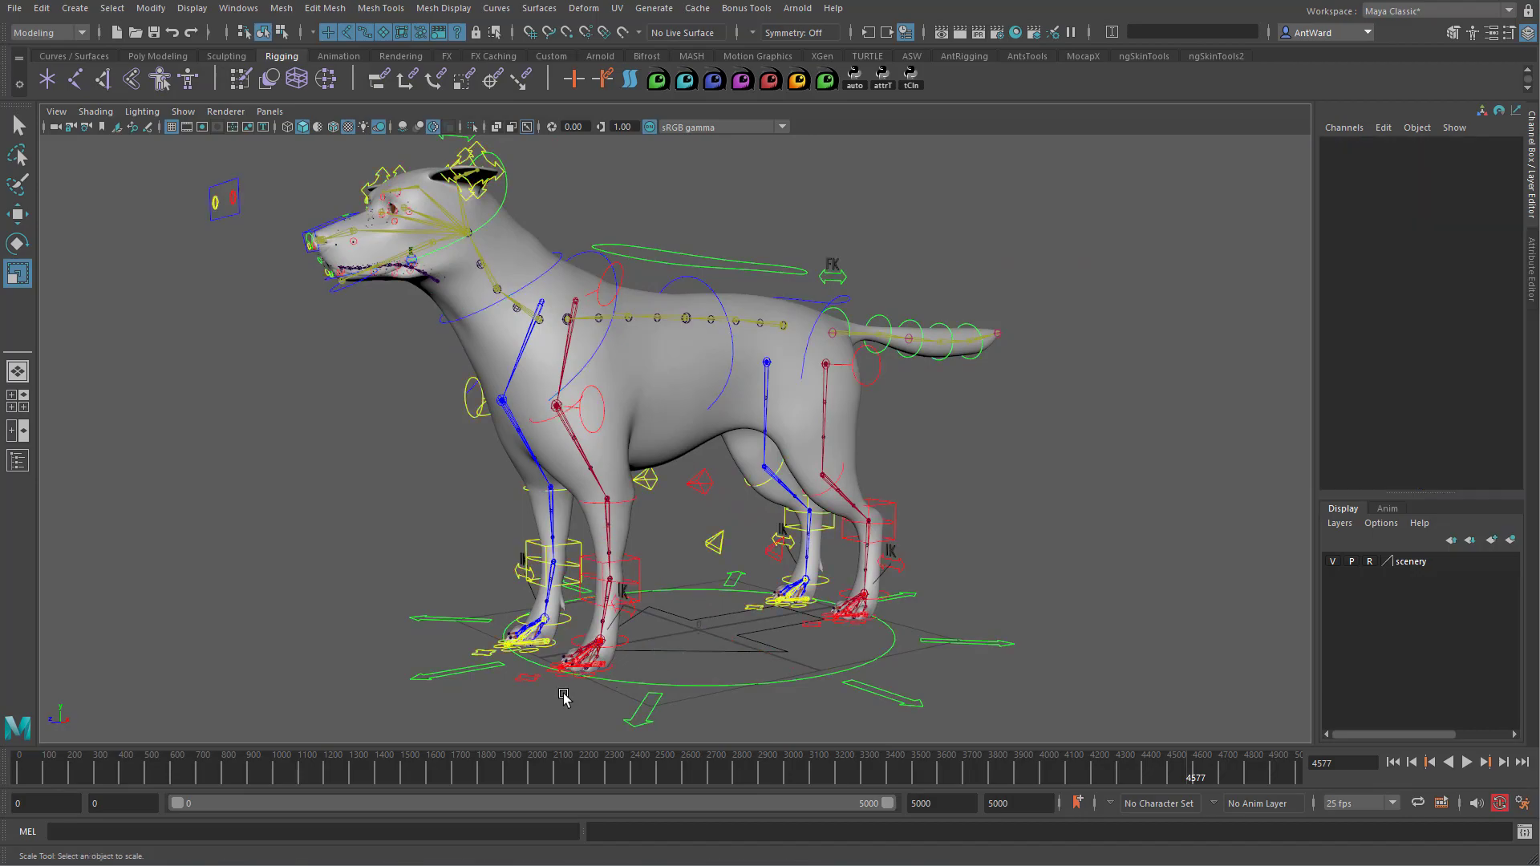
# - Move the left front paw's IK control back toward the rear legs to pose the leg
pyautogui.click(547, 674)
pyautogui.press('w')
pyautogui.moveTo(594, 666); pyautogui.dragTo(751, 554)
pyautogui.click(766, 551)
pyautogui.moveTo(787, 624)
pyautogui.keyDown('alt'); pyautogui.mouseDown()
pyautogui.moveTo(826, 612)
pyautogui.moveTo(794, 623)
pyautogui.mouseUp(); pyautogui.keyUp('alt')
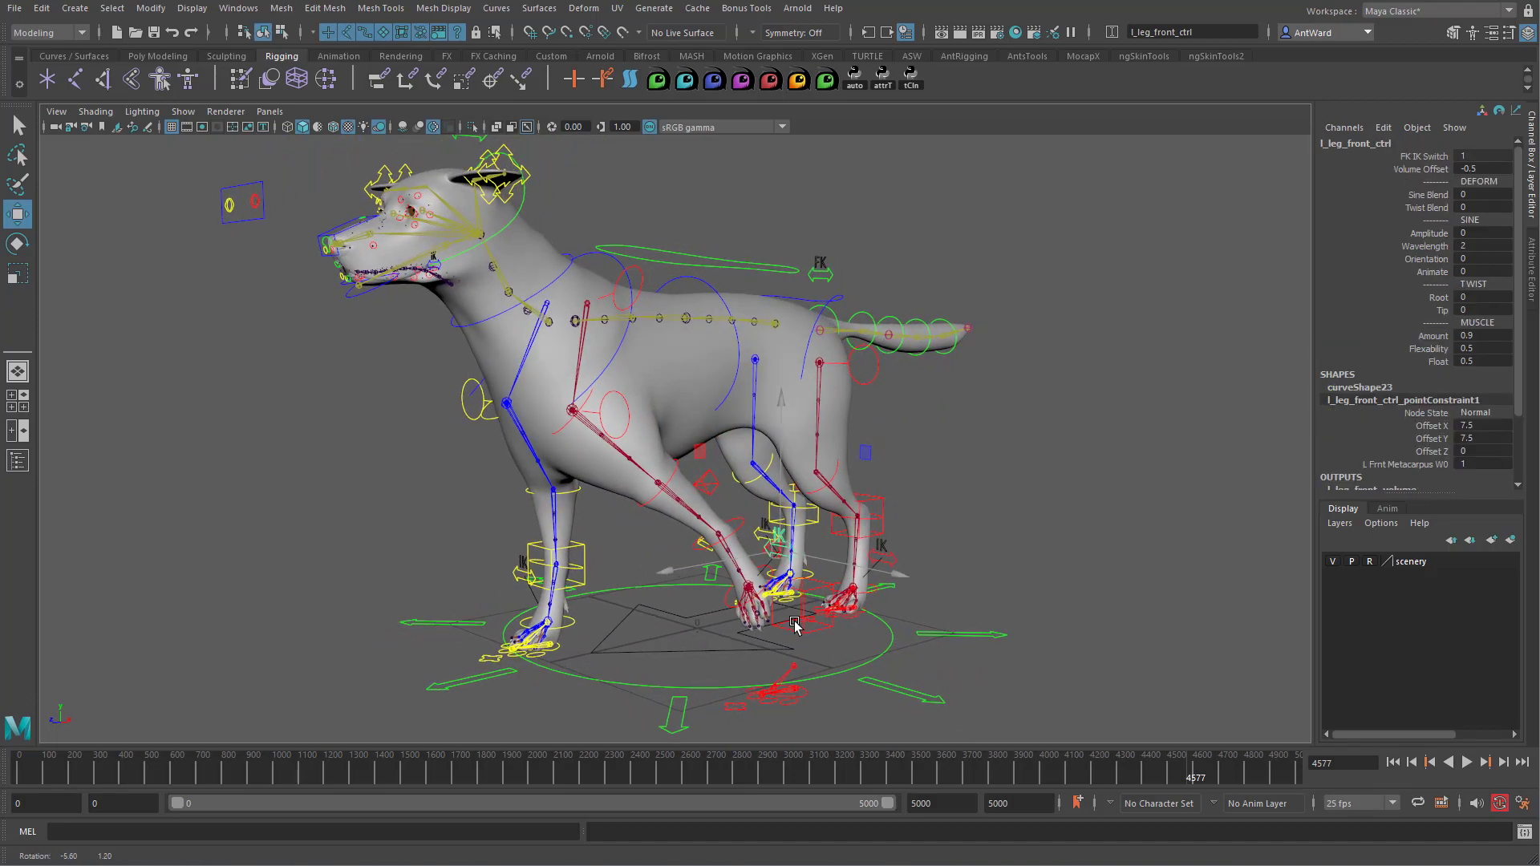
# - Set Stretchiness to 1 on l_leg_front_IK_ctrl, stretch the leg out behind the dog and undo the leg changes
pyautogui.click(790, 703)
pyautogui.click(1428, 234)
pyautogui.moveTo(1064, 340); pyautogui.dragTo(1075, 334, button='middle')
pyautogui.keyDown('alt'); pyautogui.moveTo(812, 716); pyautogui.dragTo(1188, 715); pyautogui.keyUp('alt')
pyautogui.press('w')
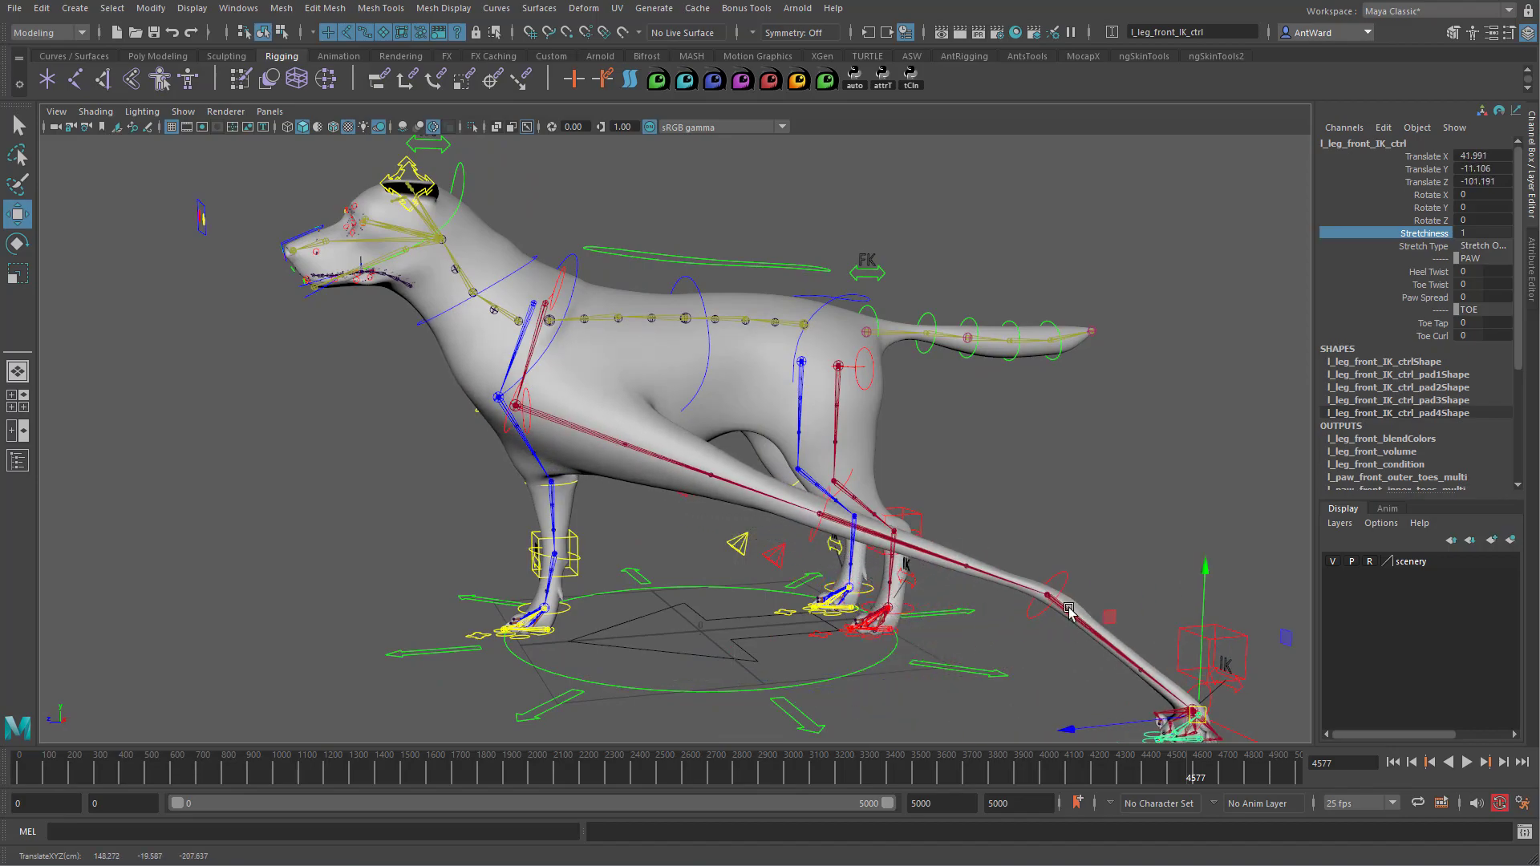
pyautogui.hotkey('ctrl', 'z')
pyautogui.hotkey('ctrl', 'z')
pyautogui.hotkey('ctrl', 'z')
pyautogui.hotkey('ctrl', 'z')
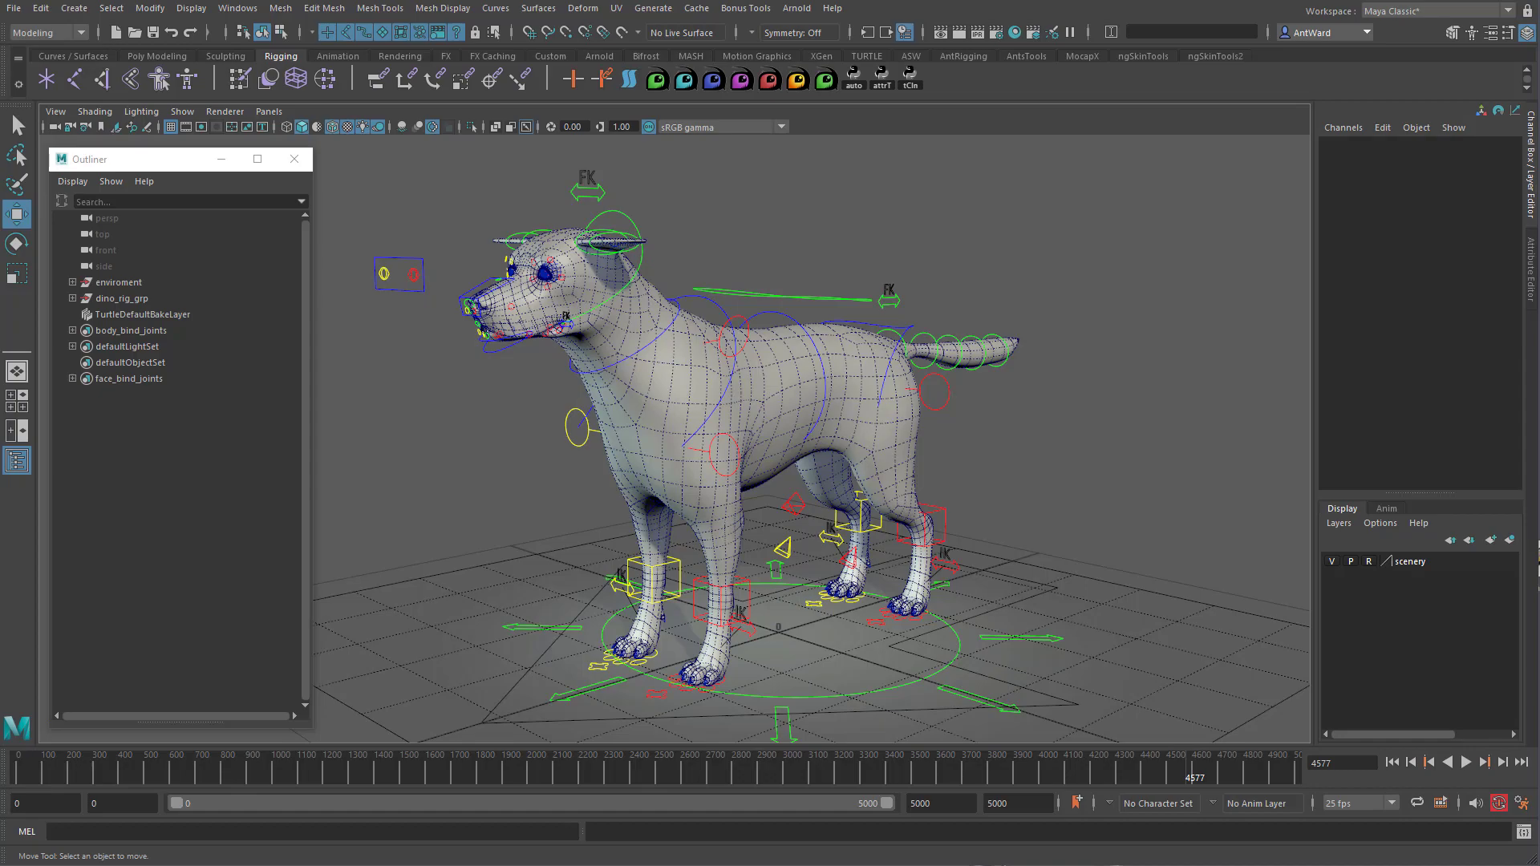
# - Test mid_spine_ctrl by moving it down and up, and reset its Translate Y to 0
pyautogui.keyDown('alt'); pyautogui.moveTo(788, 521); pyautogui.dragTo(740, 520); pyautogui.keyUp('alt')
pyautogui.click(763, 320)
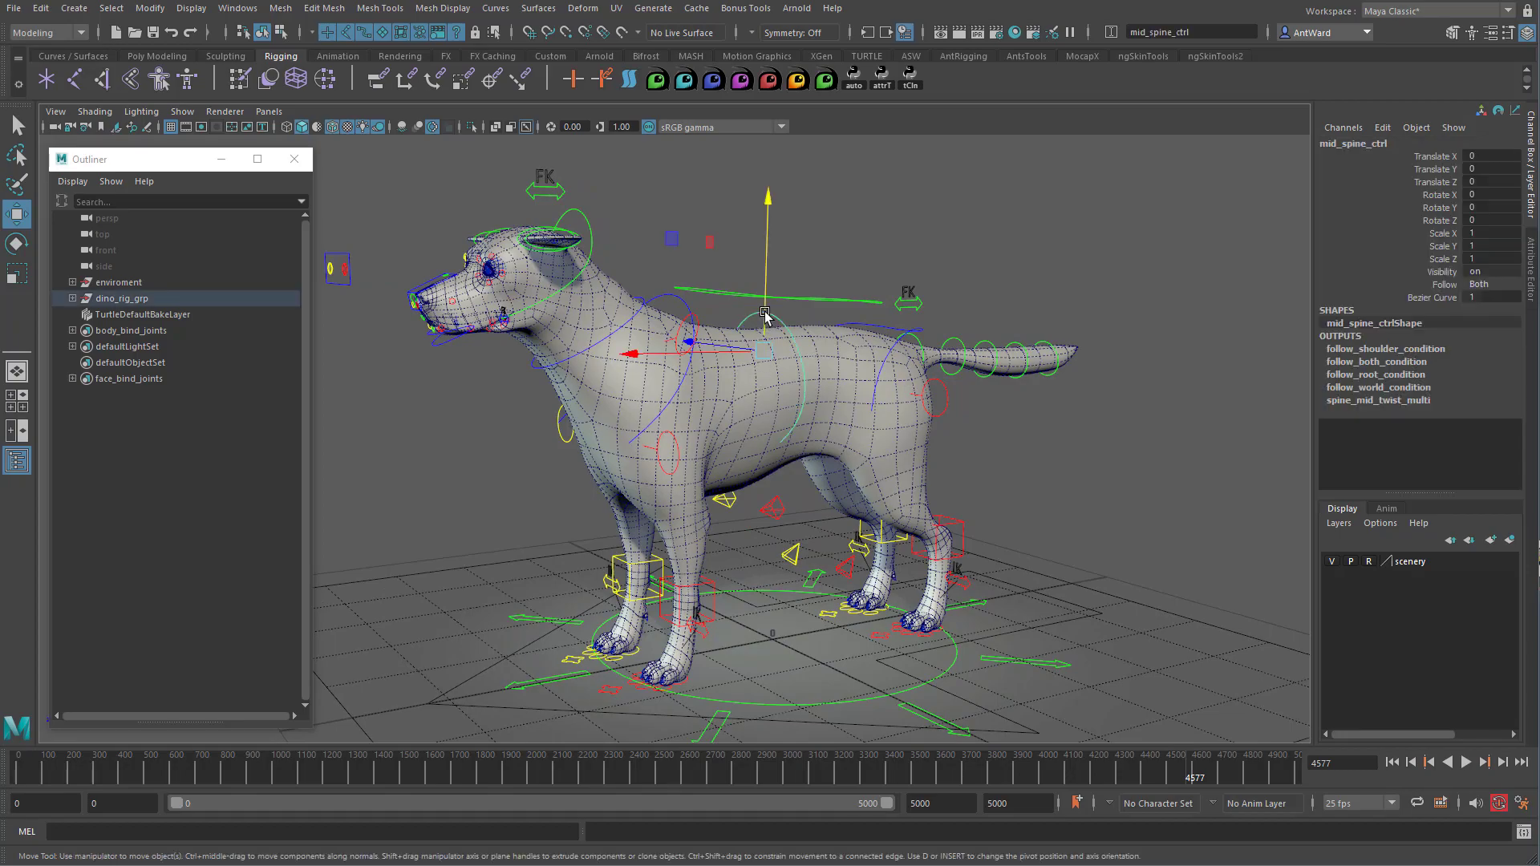
pyautogui.moveTo(764, 289); pyautogui.dragTo(788, 375)
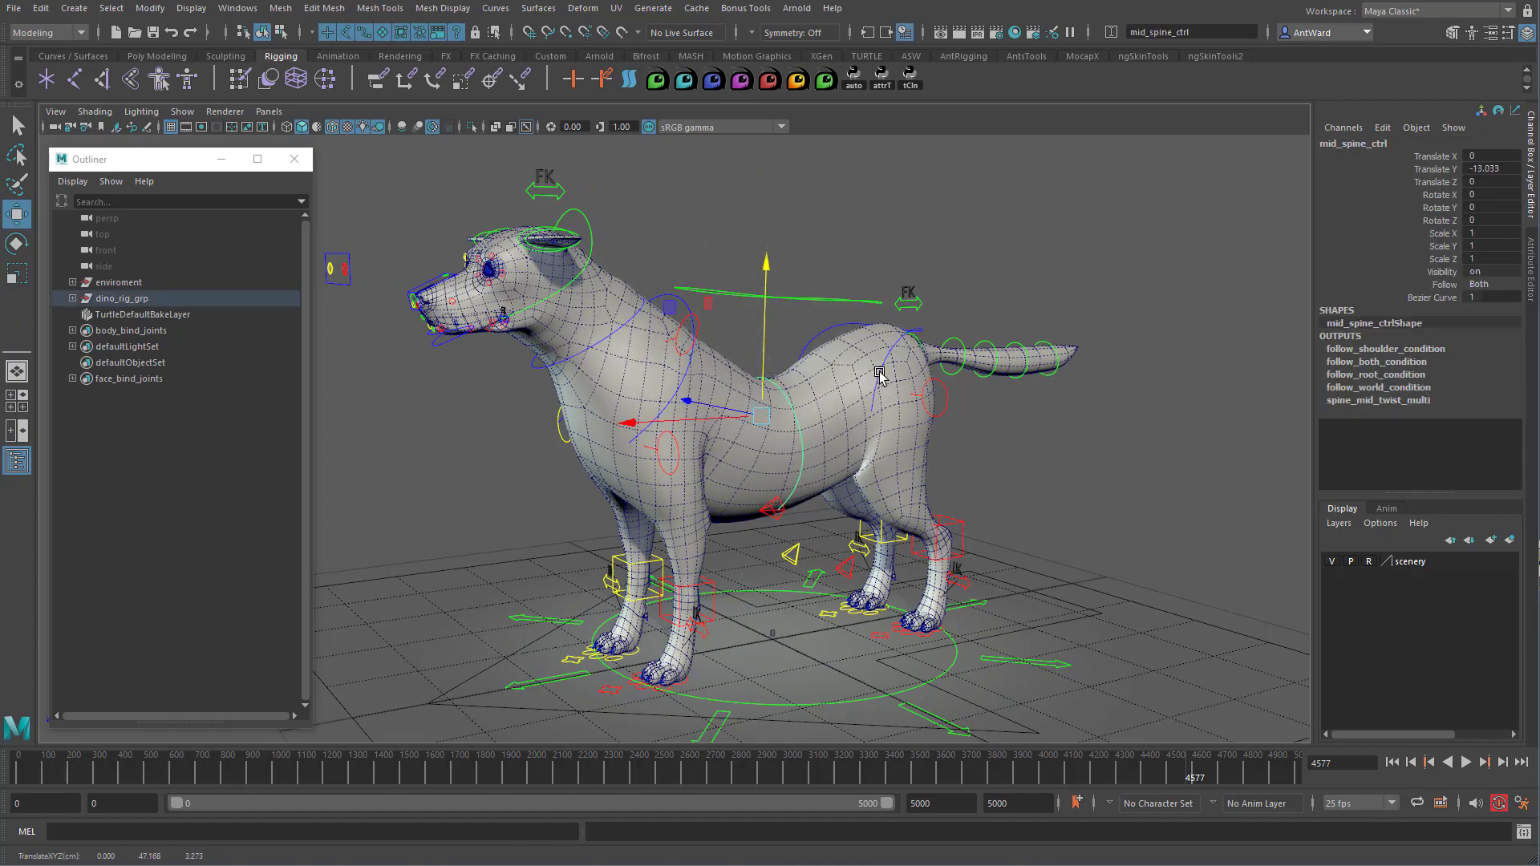
pyautogui.moveTo(762, 367); pyautogui.dragTo(768, 242)
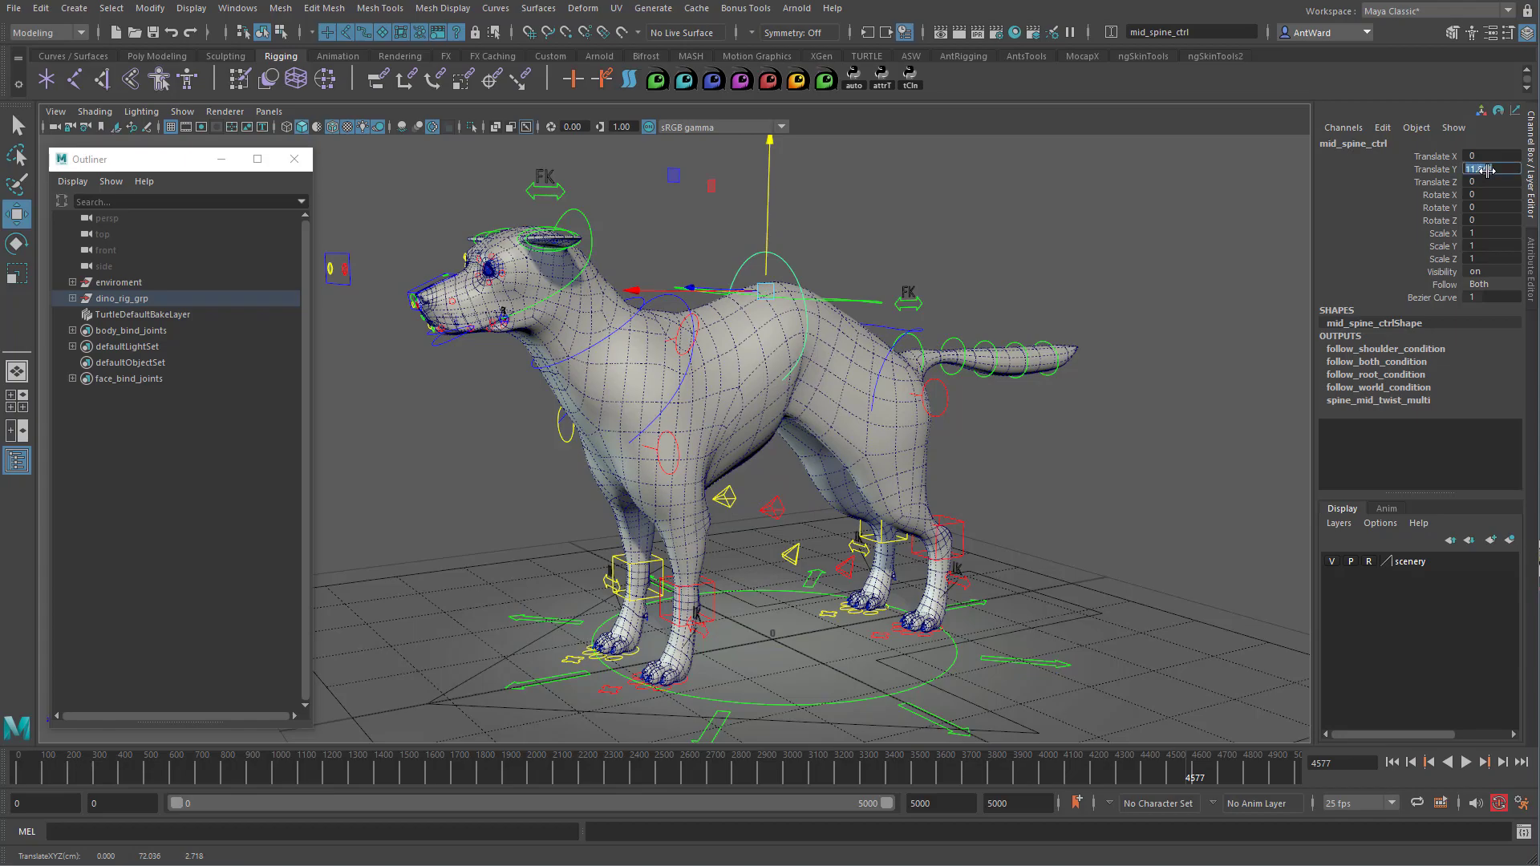
pyautogui.write('0')
pyautogui.press('Return')
# - On root_ctrl, set Rig Systems to Show and Rig Deformers to Hide
pyautogui.click(1009, 660)
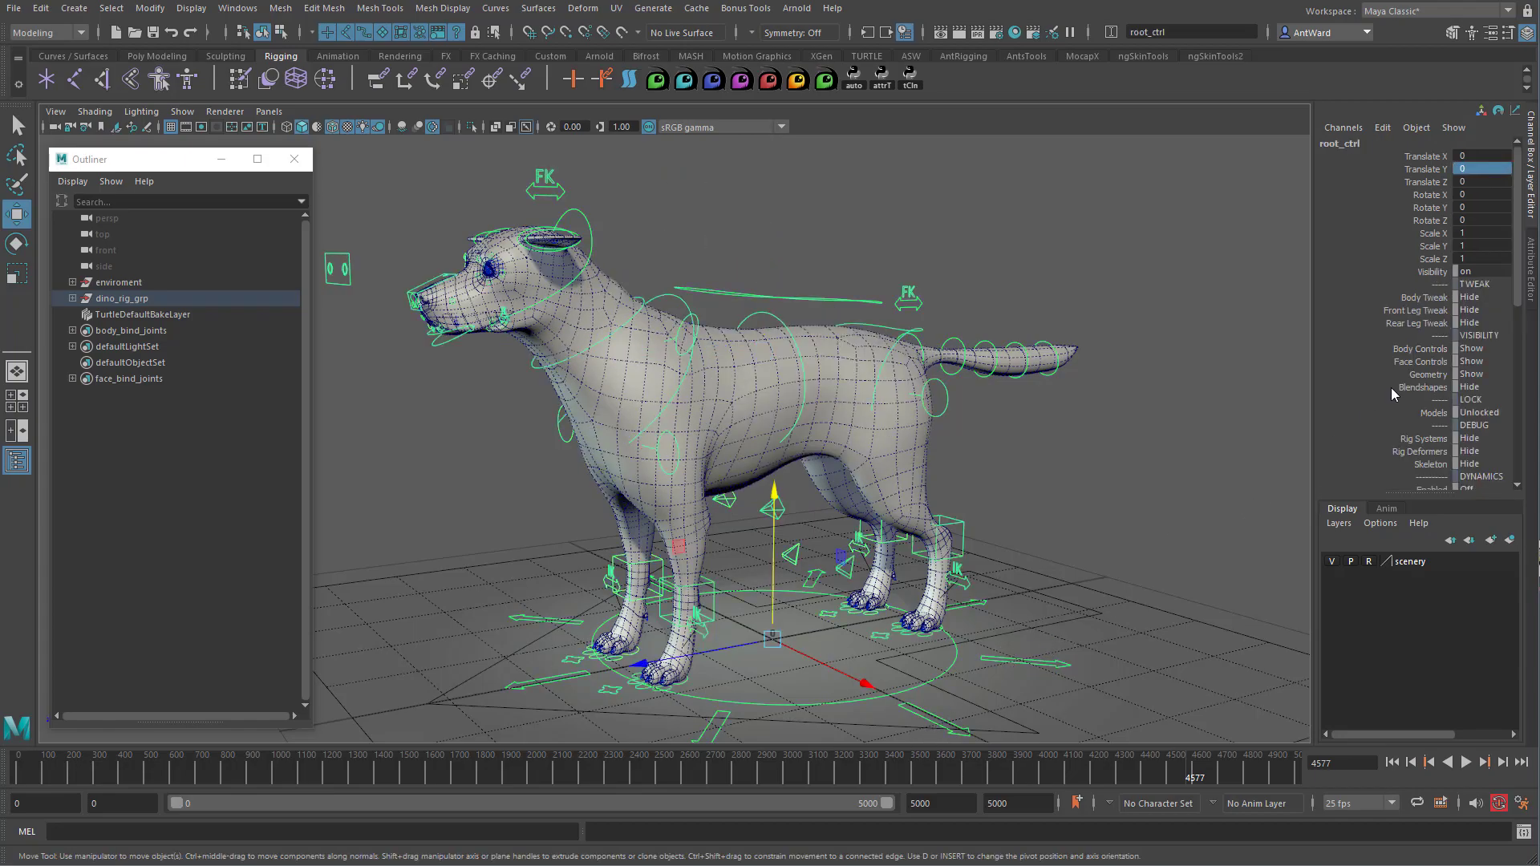
pyautogui.moveTo(1431, 438); pyautogui.dragTo(1431, 454)
pyautogui.moveTo(919, 478); pyautogui.dragTo(888, 482, button='middle')
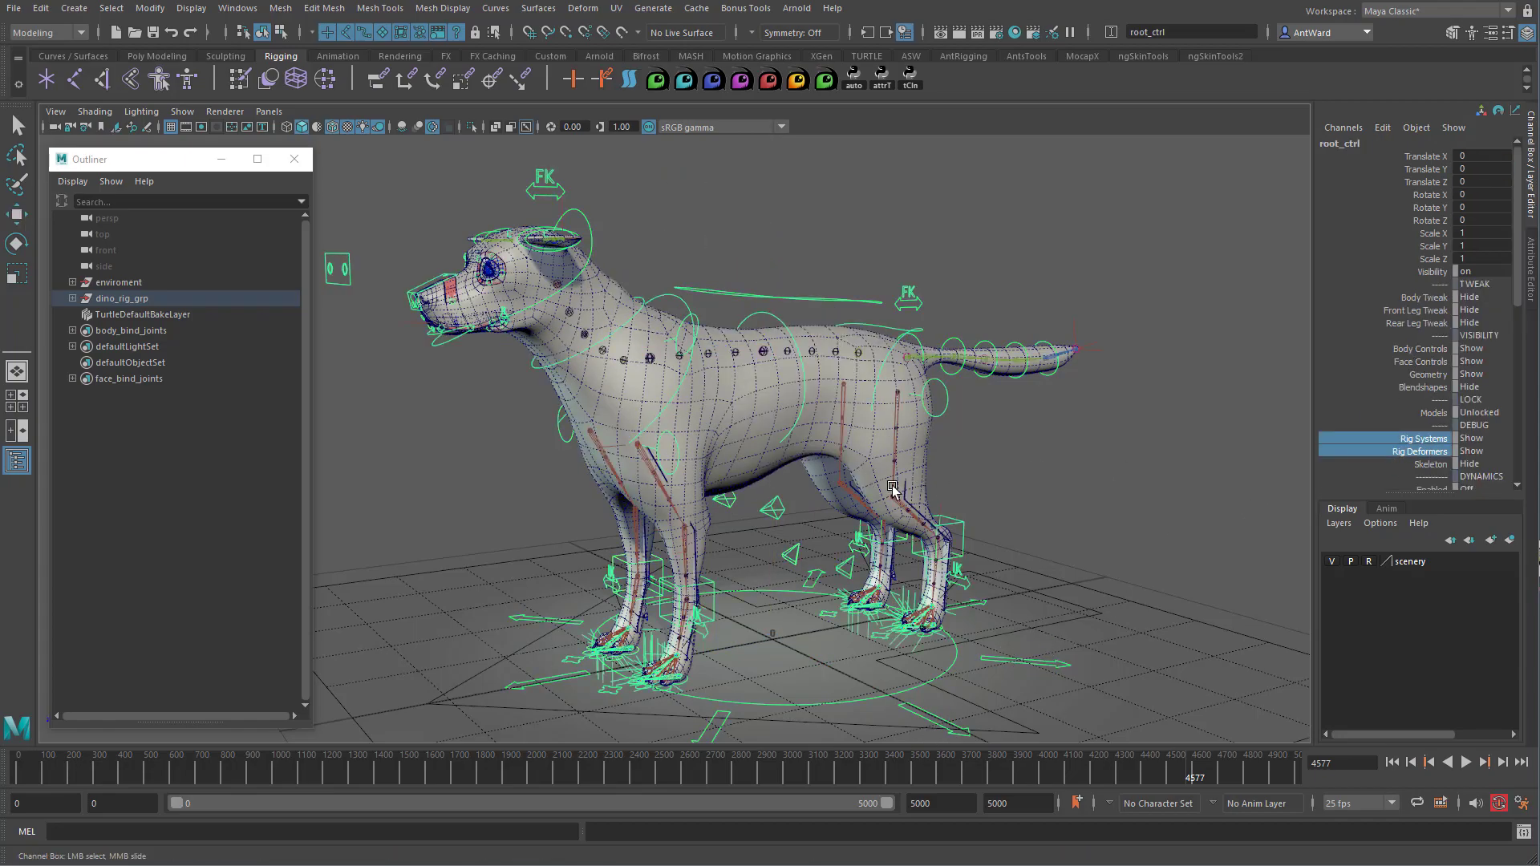
pyautogui.keyDown('alt'); pyautogui.moveTo(737, 451); pyautogui.dragTo(930, 421, button='right'); pyautogui.keyUp('alt')
pyautogui.click(1422, 439)
pyautogui.moveTo(979, 470); pyautogui.dragTo(791, 465, button='middle')
pyautogui.click(1413, 451)
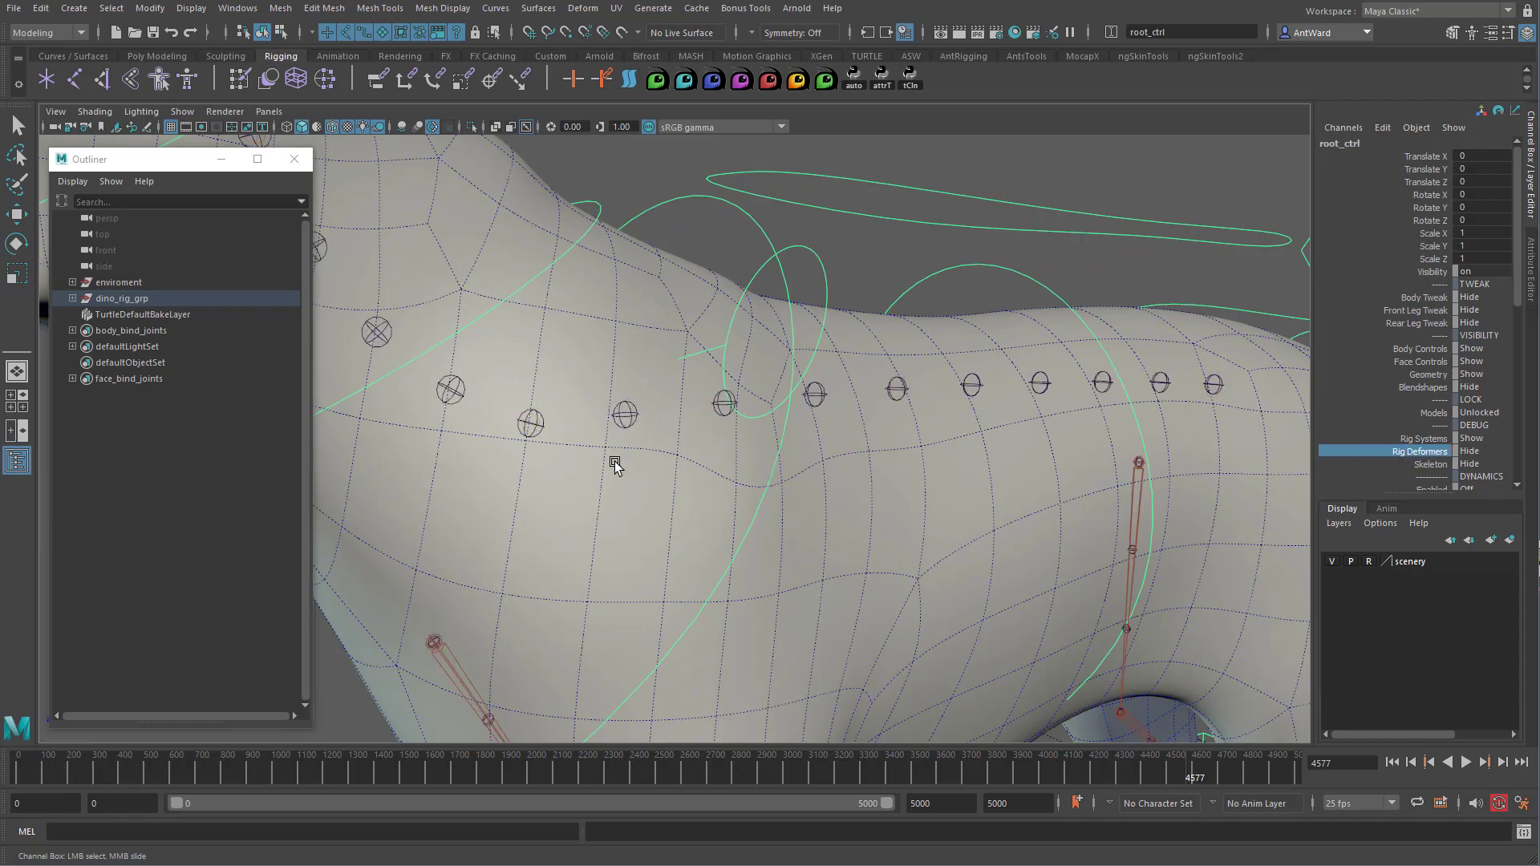
# - Select spine_ribbon_joint_01, test-rotate it slightly about X, undo the rotation and clear the selection
pyautogui.click(626, 416)
pyautogui.press('w')
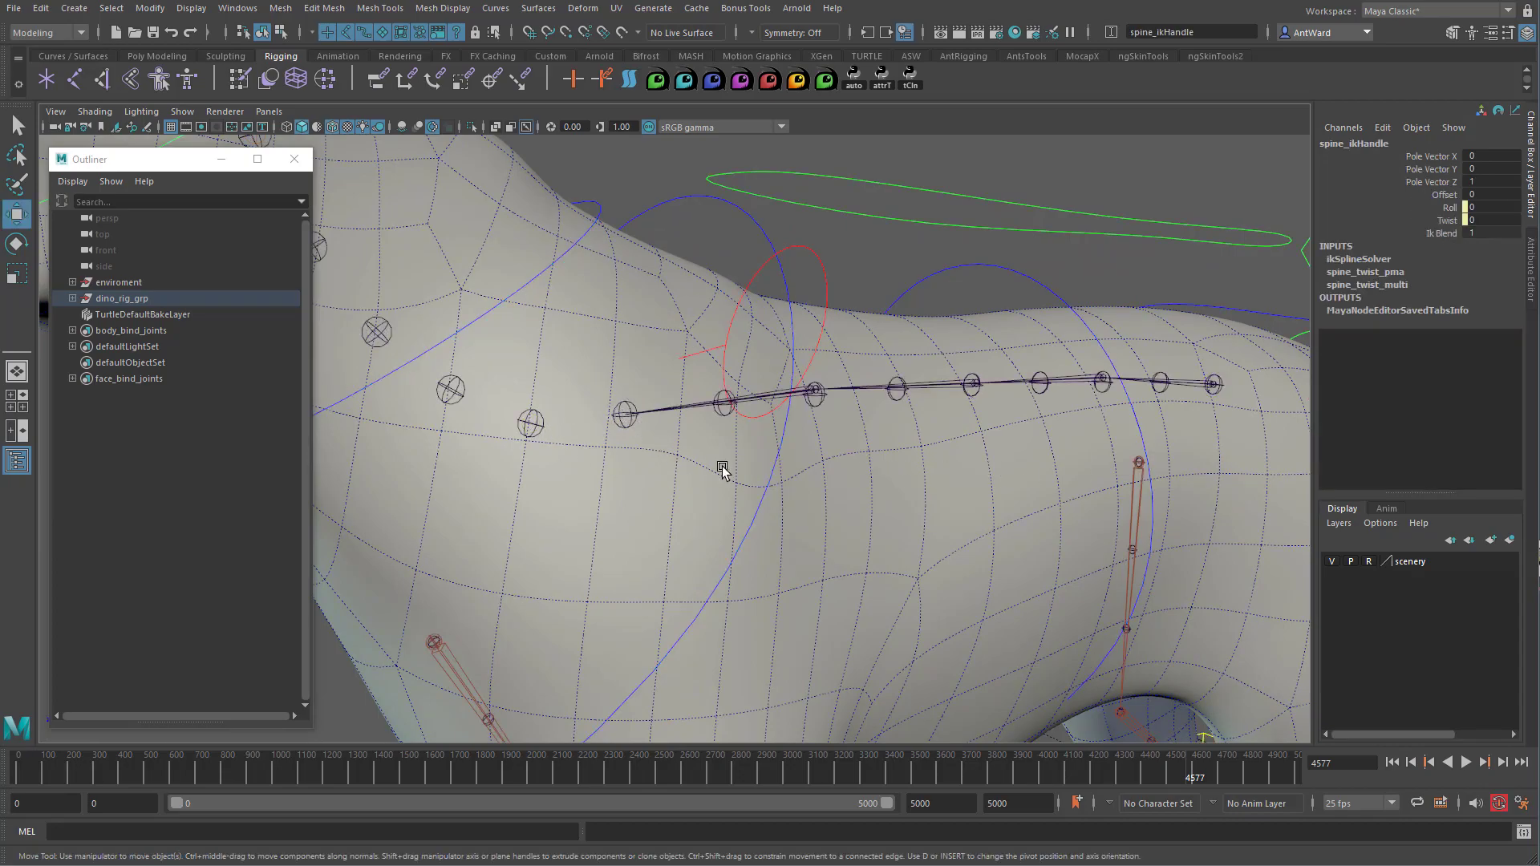
pyautogui.click(625, 417)
pyautogui.scroll(-5, 625, 421)
pyautogui.press('e')
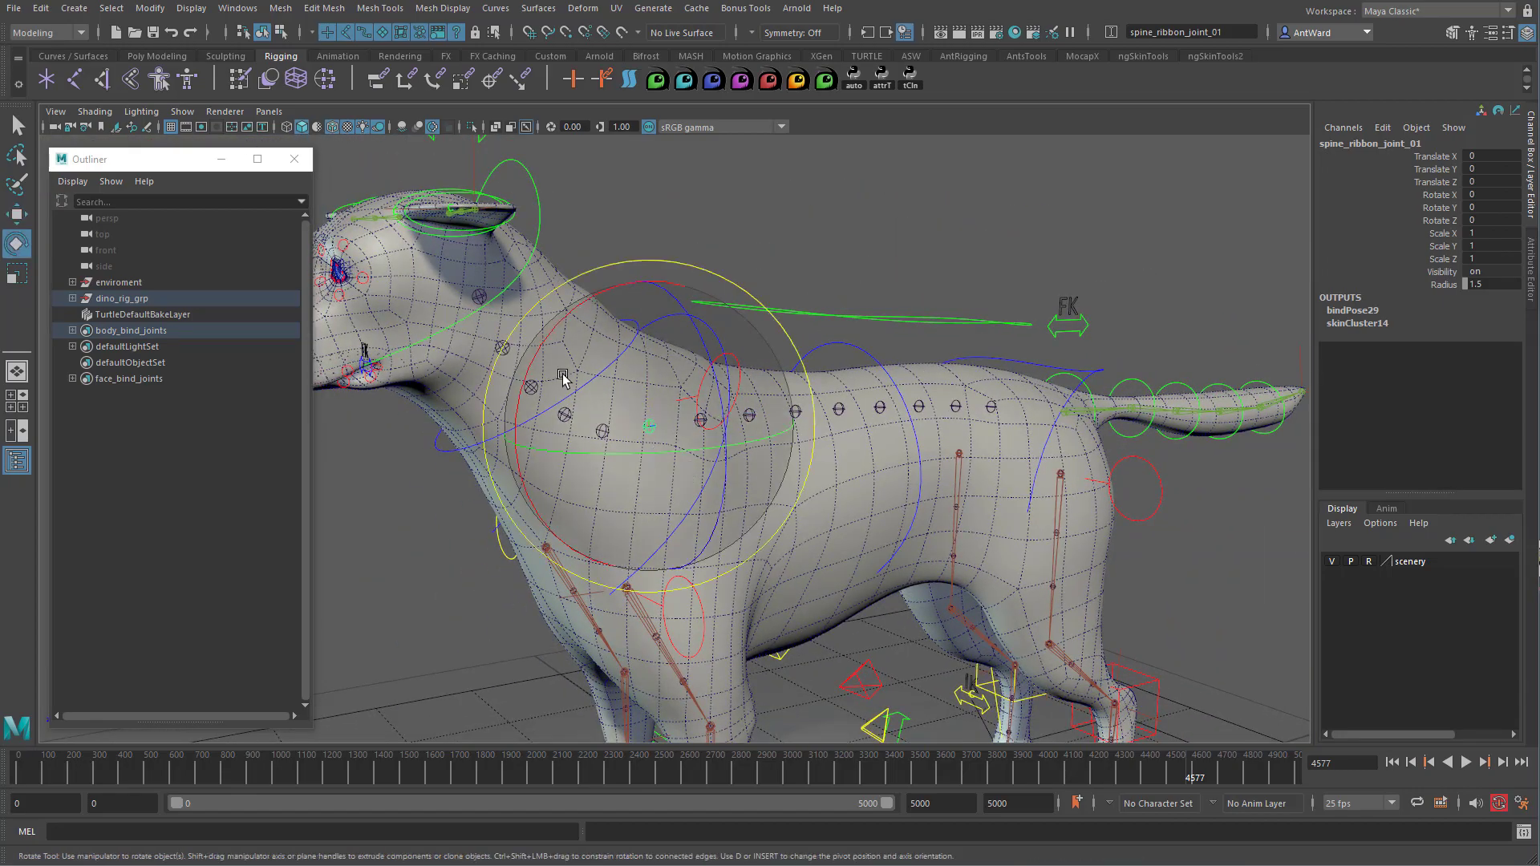
pyautogui.moveTo(527, 359)
pyautogui.mouseDown()
pyautogui.moveTo(556, 316)
pyautogui.moveTo(539, 413)
pyautogui.moveTo(575, 323)
pyautogui.moveTo(554, 364)
pyautogui.mouseUp()
pyautogui.hotkey('ctrl', 'z')
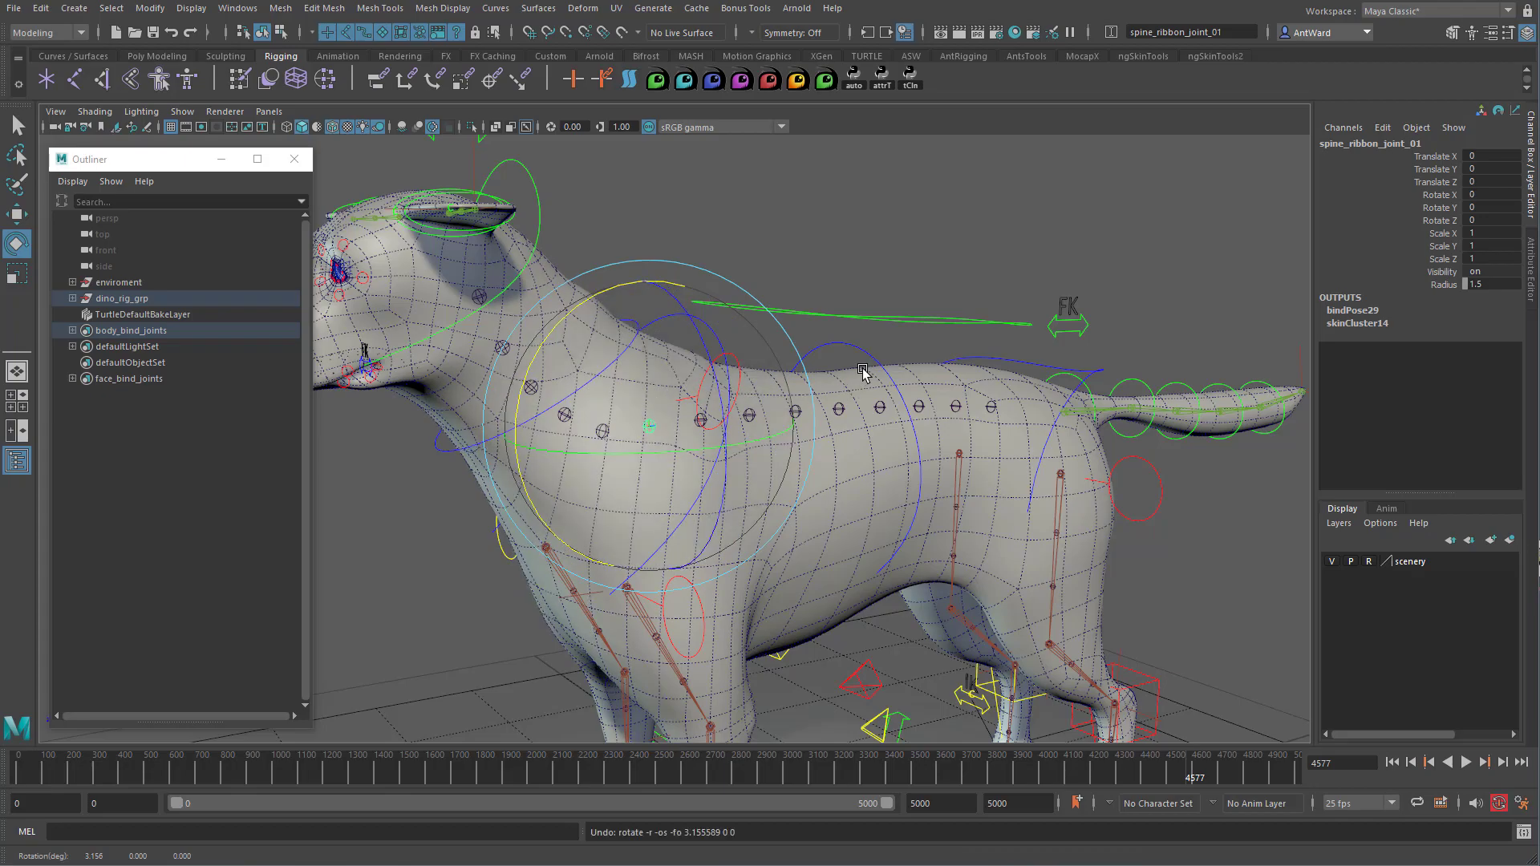
pyautogui.click(863, 371)
# - Hide polygons in the viewport so the rig components can be viewed without the dog mesh
pyautogui.click(182, 111)
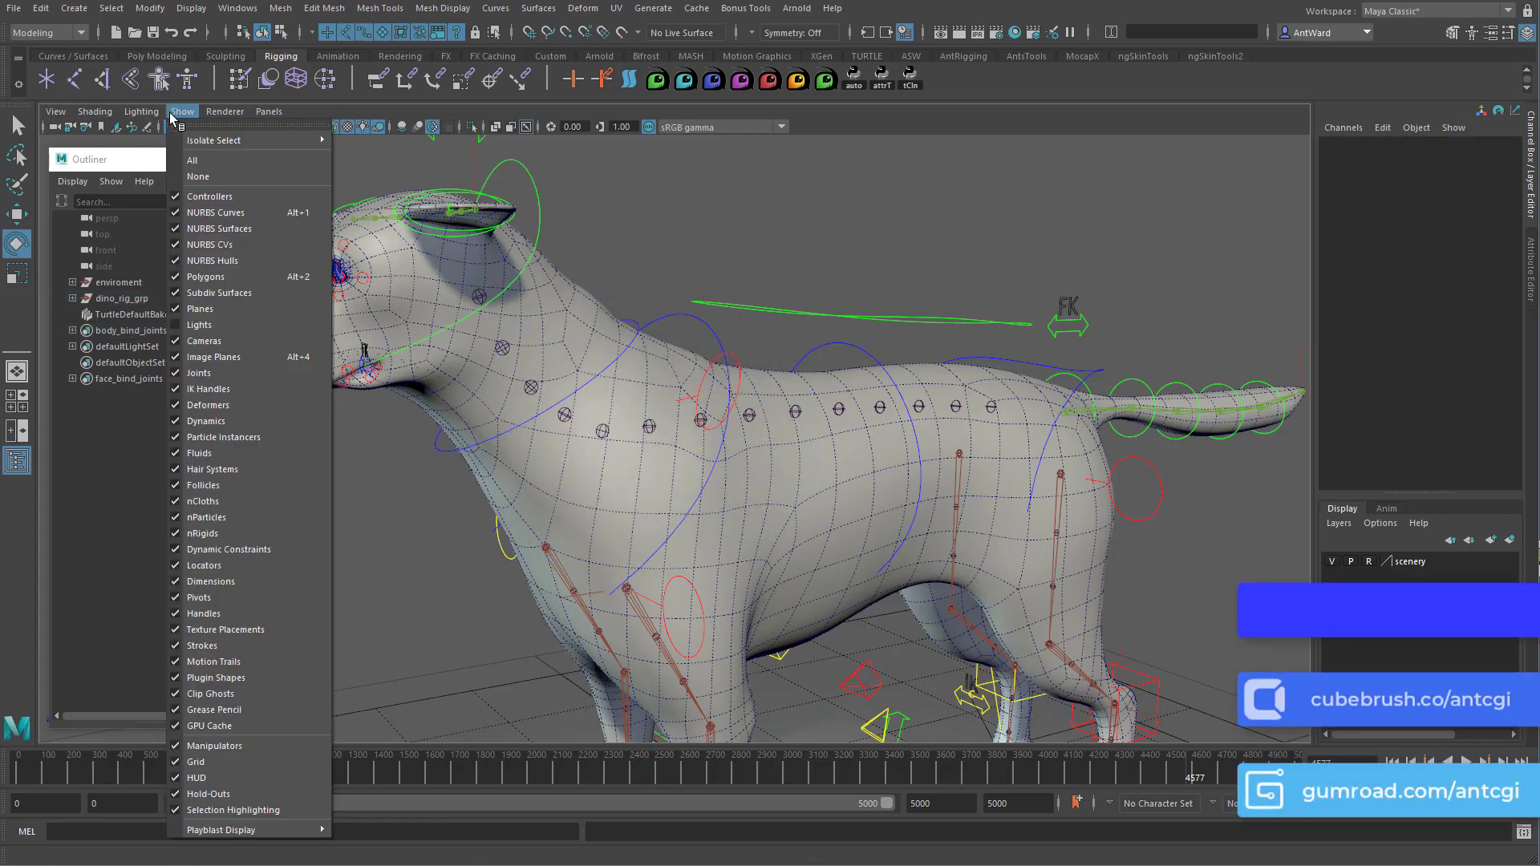
pyautogui.click(206, 277)
pyautogui.keyDown('alt'); pyautogui.moveTo(1027, 445); pyautogui.dragTo(984, 664); pyautogui.keyUp('alt')
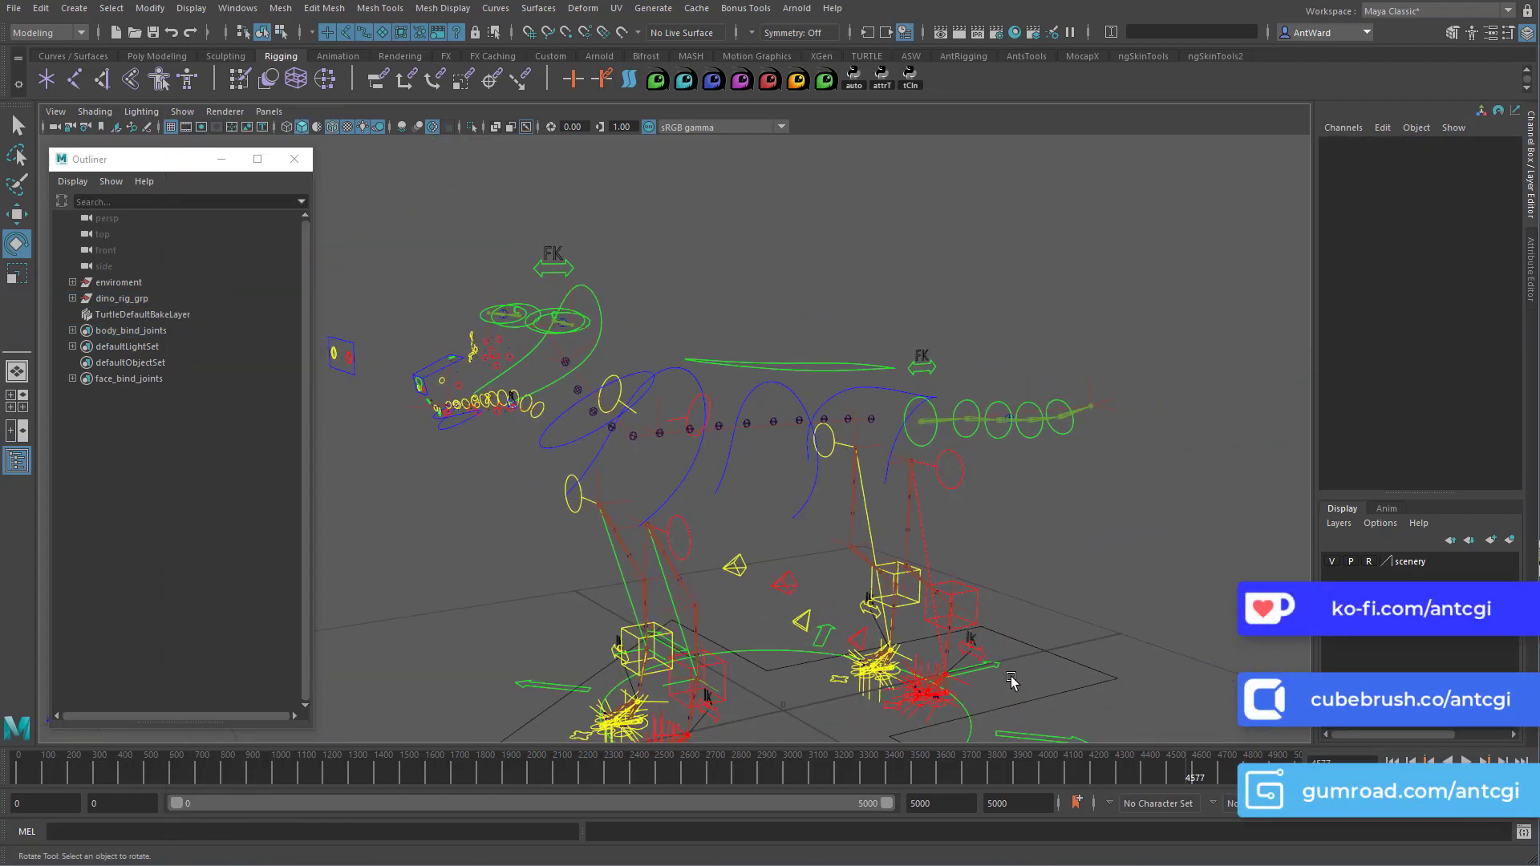
# - Set Rig Deformers to Show on root_ctrl and frame the spine ribbon
pyautogui.click(998, 672)
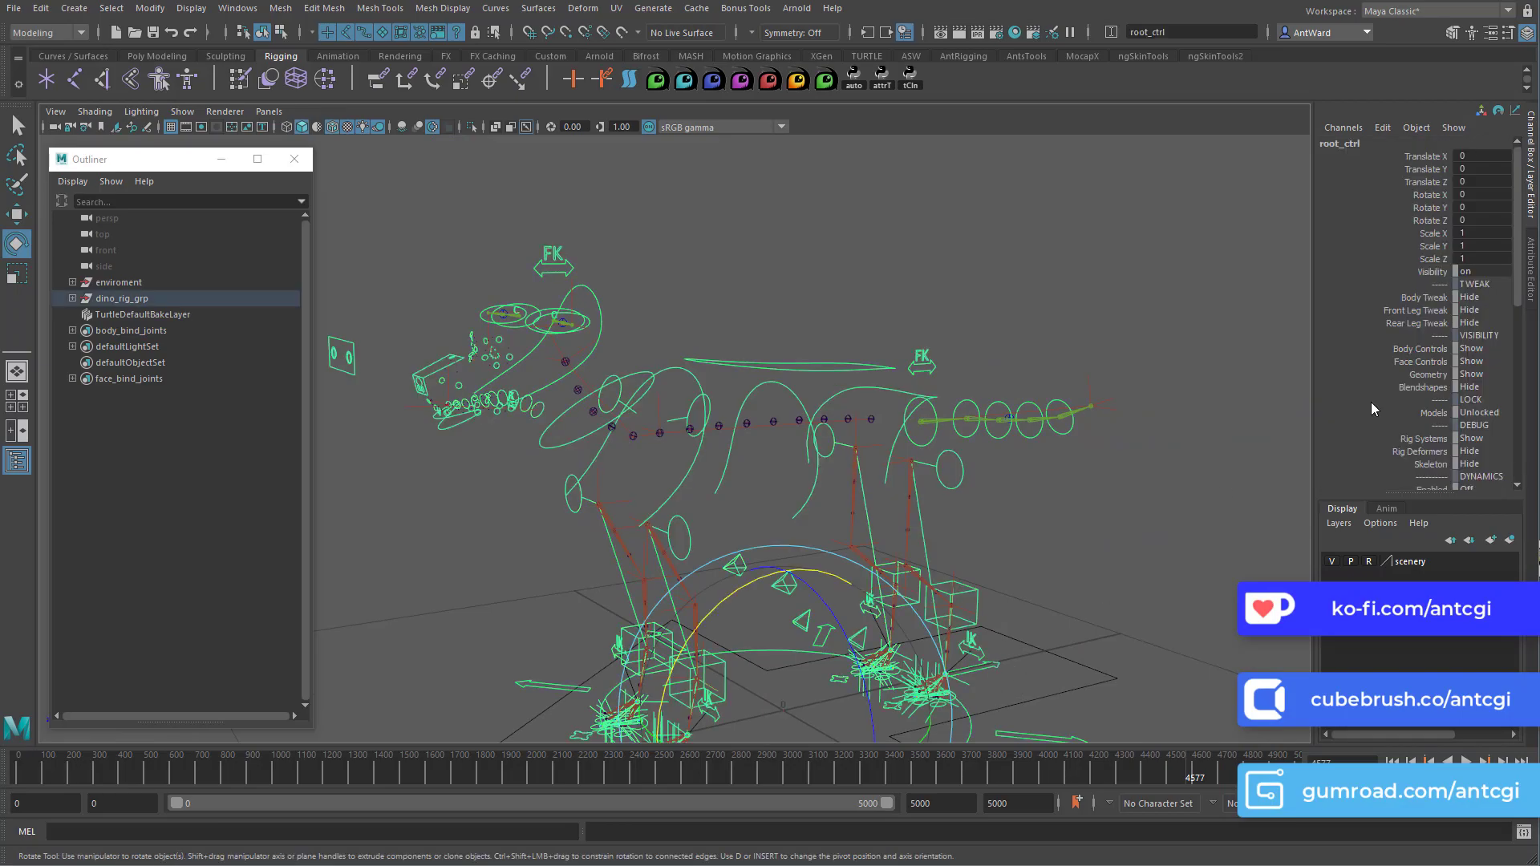
pyautogui.click(1422, 451)
pyautogui.moveTo(973, 458); pyautogui.dragTo(1003, 457, button='middle')
pyautogui.keyDown('alt'); pyautogui.moveTo(890, 425); pyautogui.dragTo(946, 445); pyautogui.keyUp('alt')
pyautogui.keyDown('alt'); pyautogui.moveTo(862, 413); pyautogui.dragTo(924, 413, button='right'); pyautogui.keyUp('alt')
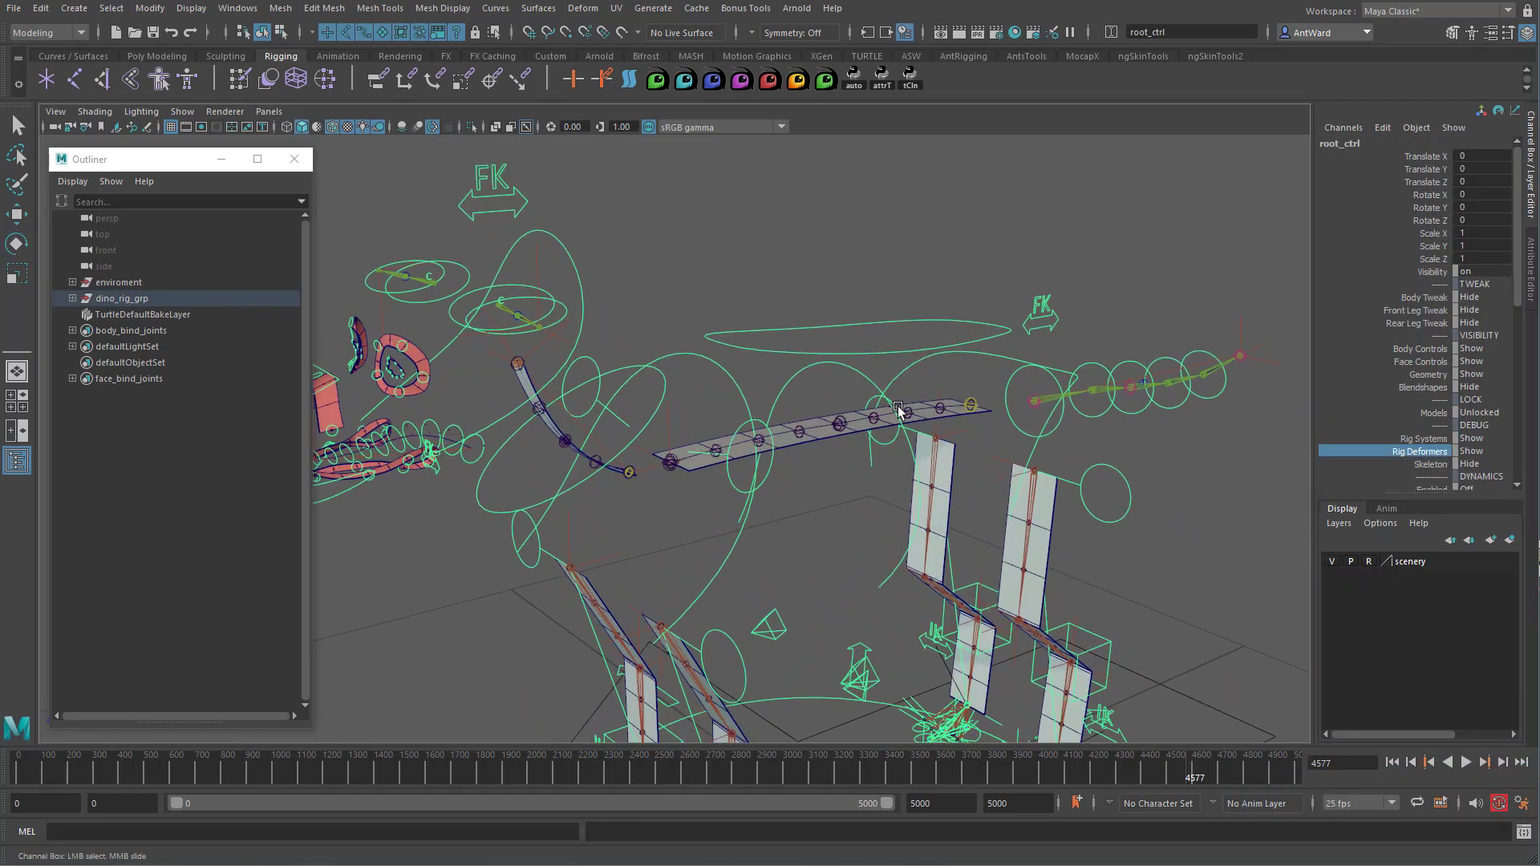
# - Move mid_spine_ctrl down to a Translate Y of about -19.3 to bend the spine ribbon
pyautogui.click(846, 368)
pyautogui.press('w')
pyautogui.moveTo(849, 314); pyautogui.dragTo(822, 464)
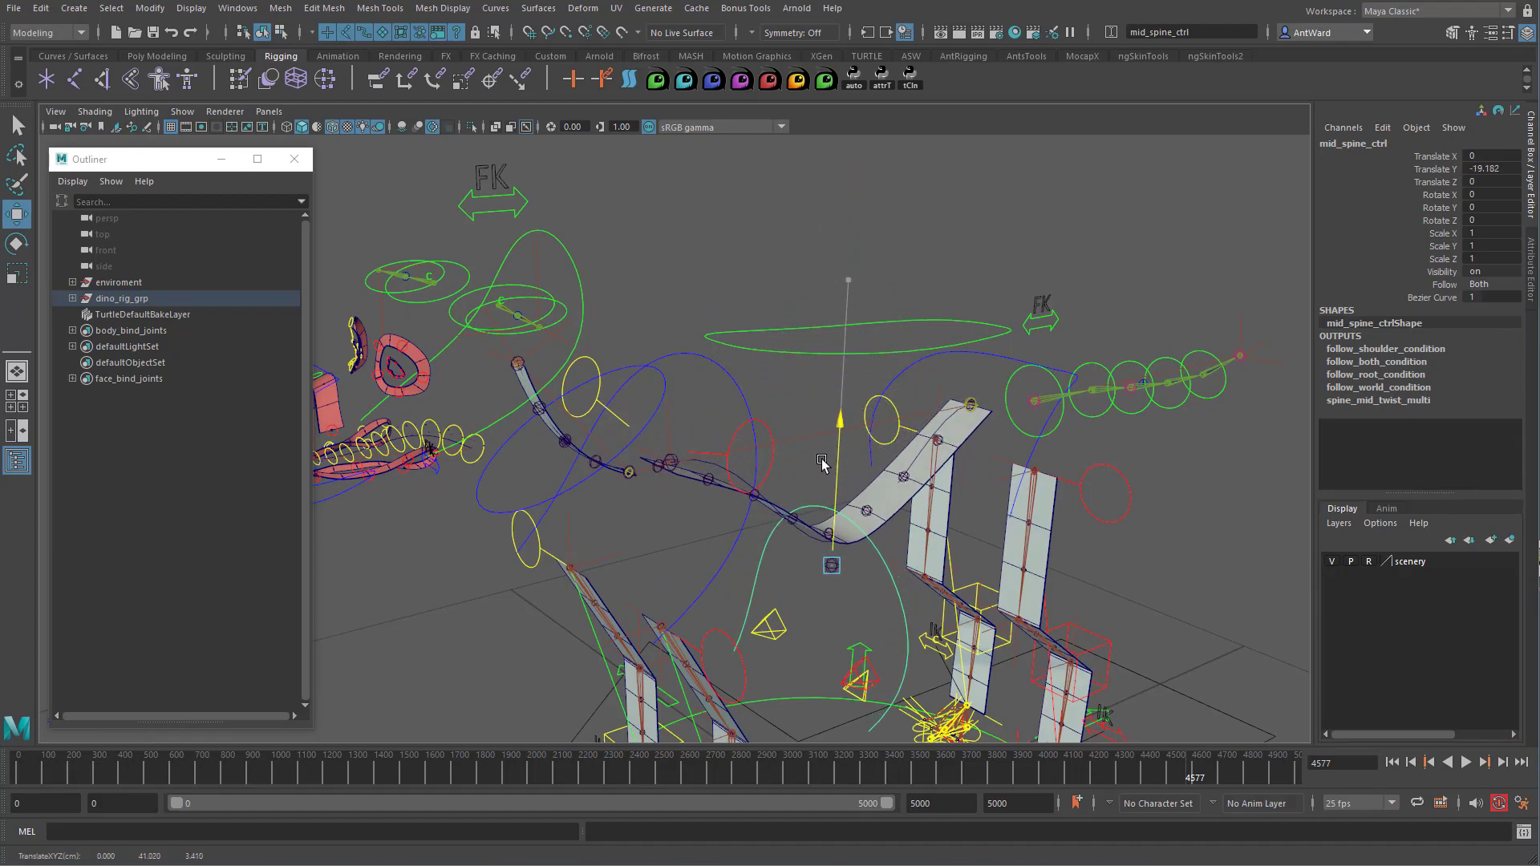
pyautogui.click(653, 470)
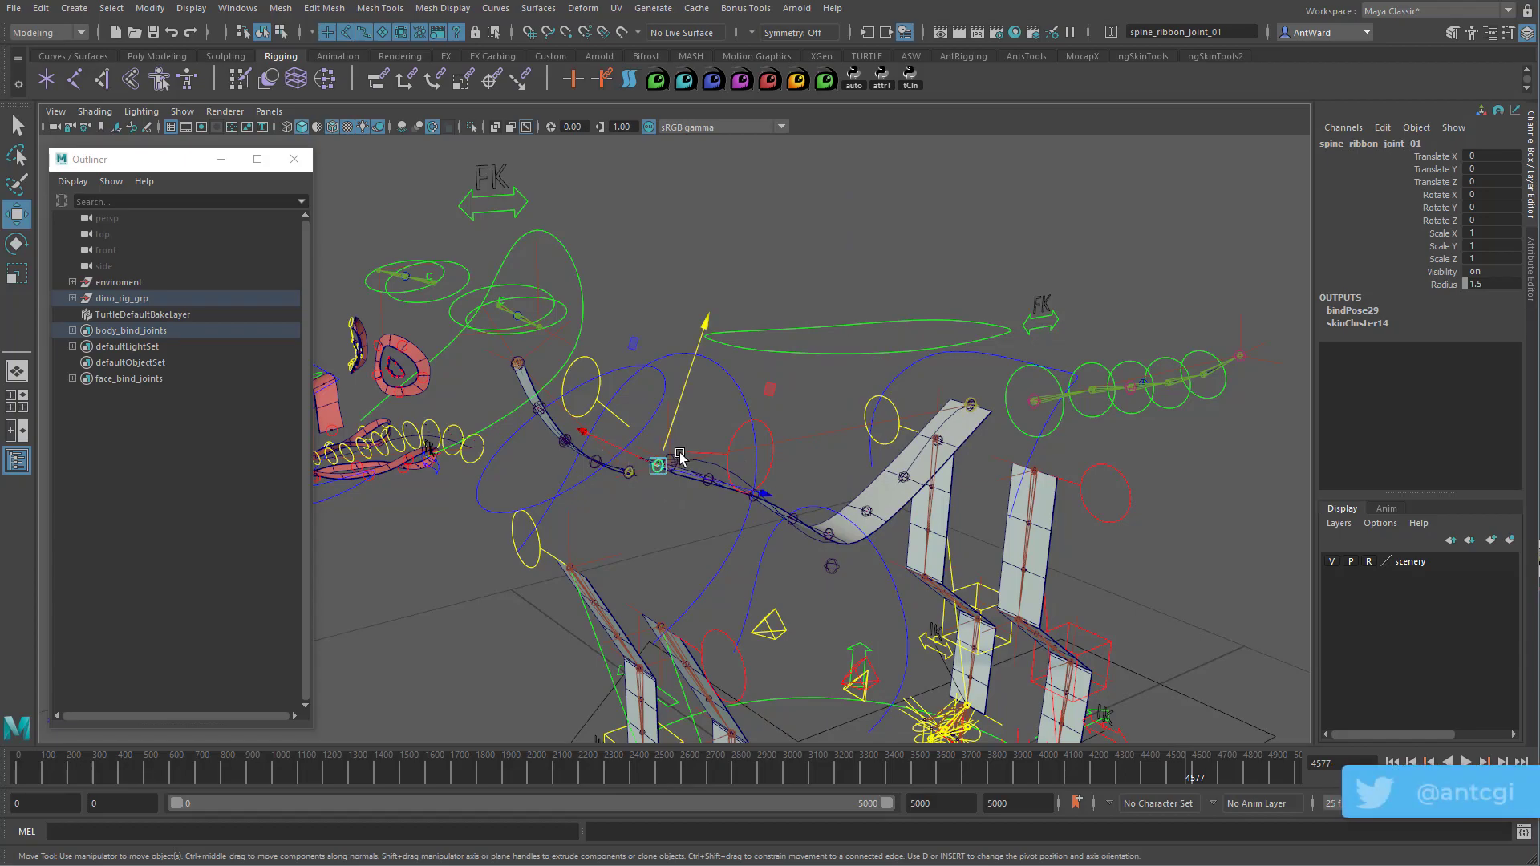
pyautogui.hotkey('ctrl', 'z')
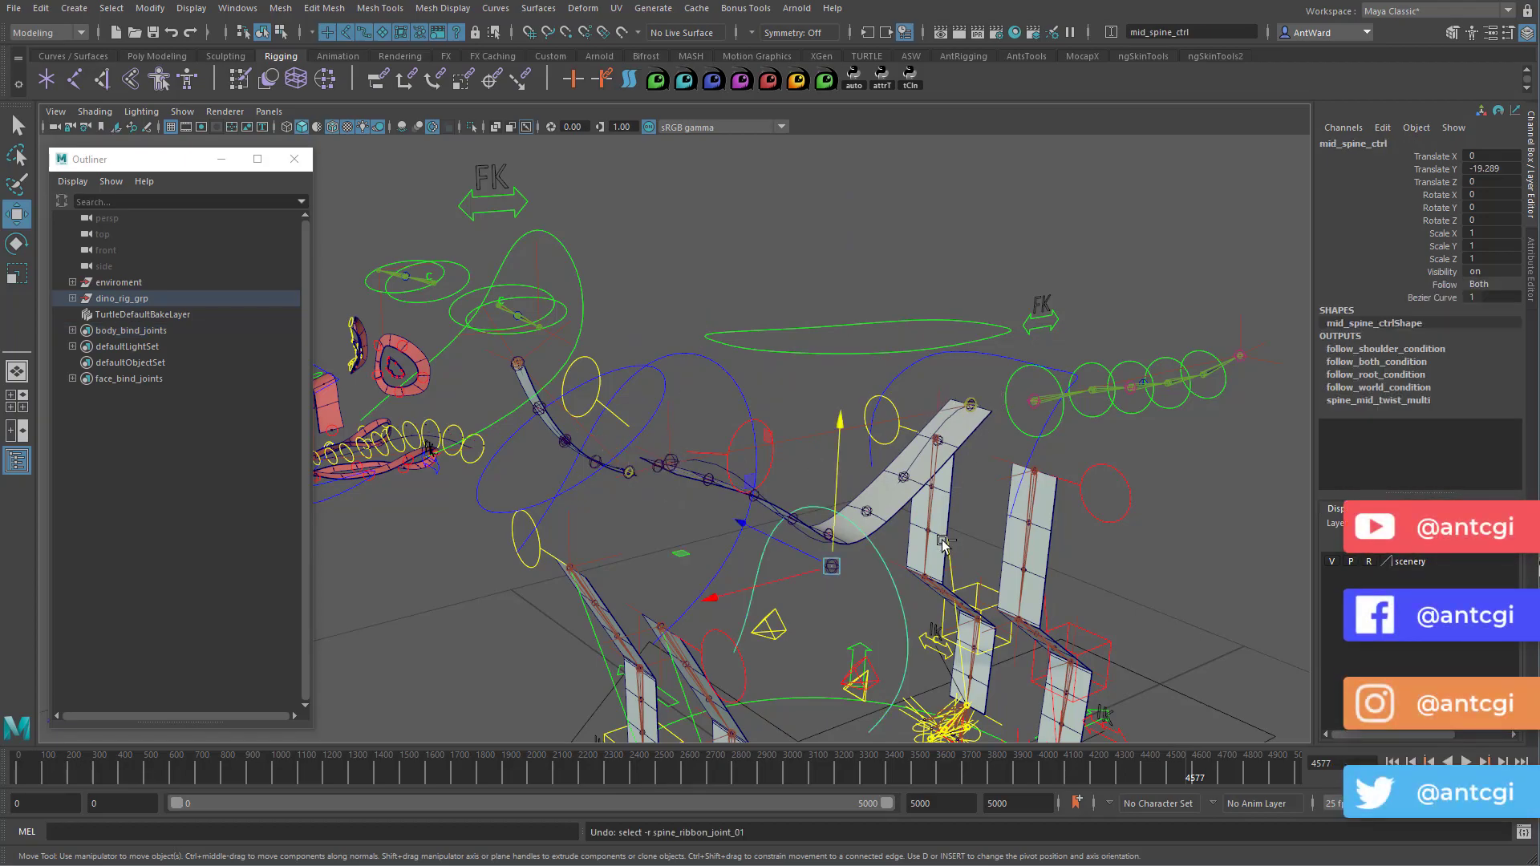
# - Undo the mid_spine_ctrl move and orient-constrain spine_ribbon_joint_01 to upper_spine_ctrl with Maintain Offset on and all axes
pyautogui.hotkey('ctrl', 'z')
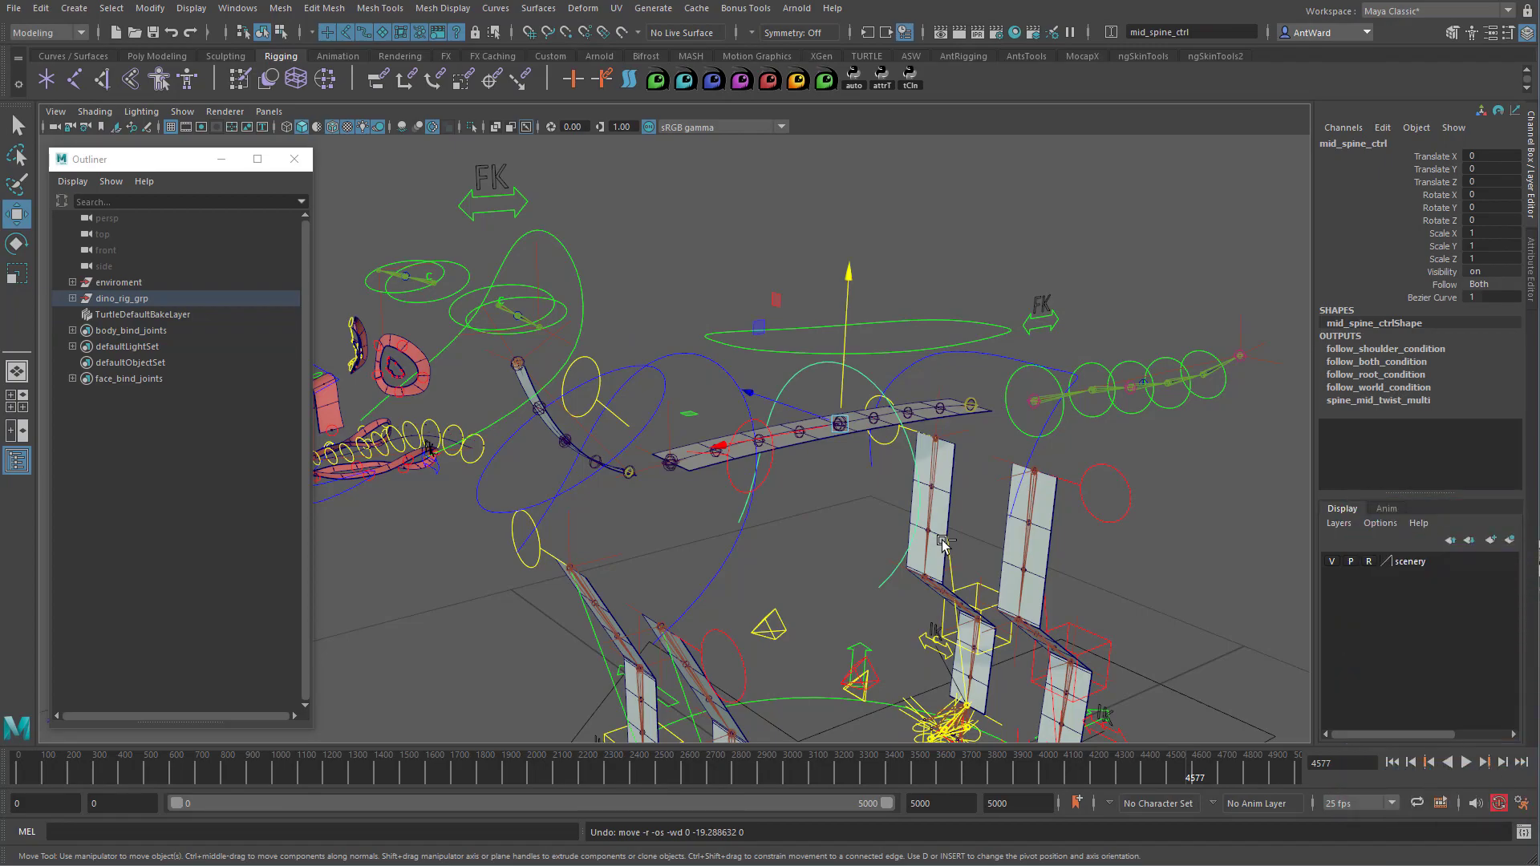
pyautogui.keyDown('alt'); pyautogui.moveTo(560, 474); pyautogui.dragTo(567, 405, button='middle'); pyautogui.keyUp('alt')
pyautogui.keyDown('alt'); pyautogui.moveTo(567, 406); pyautogui.dragTo(955, 386, button='right'); pyautogui.keyUp('alt')
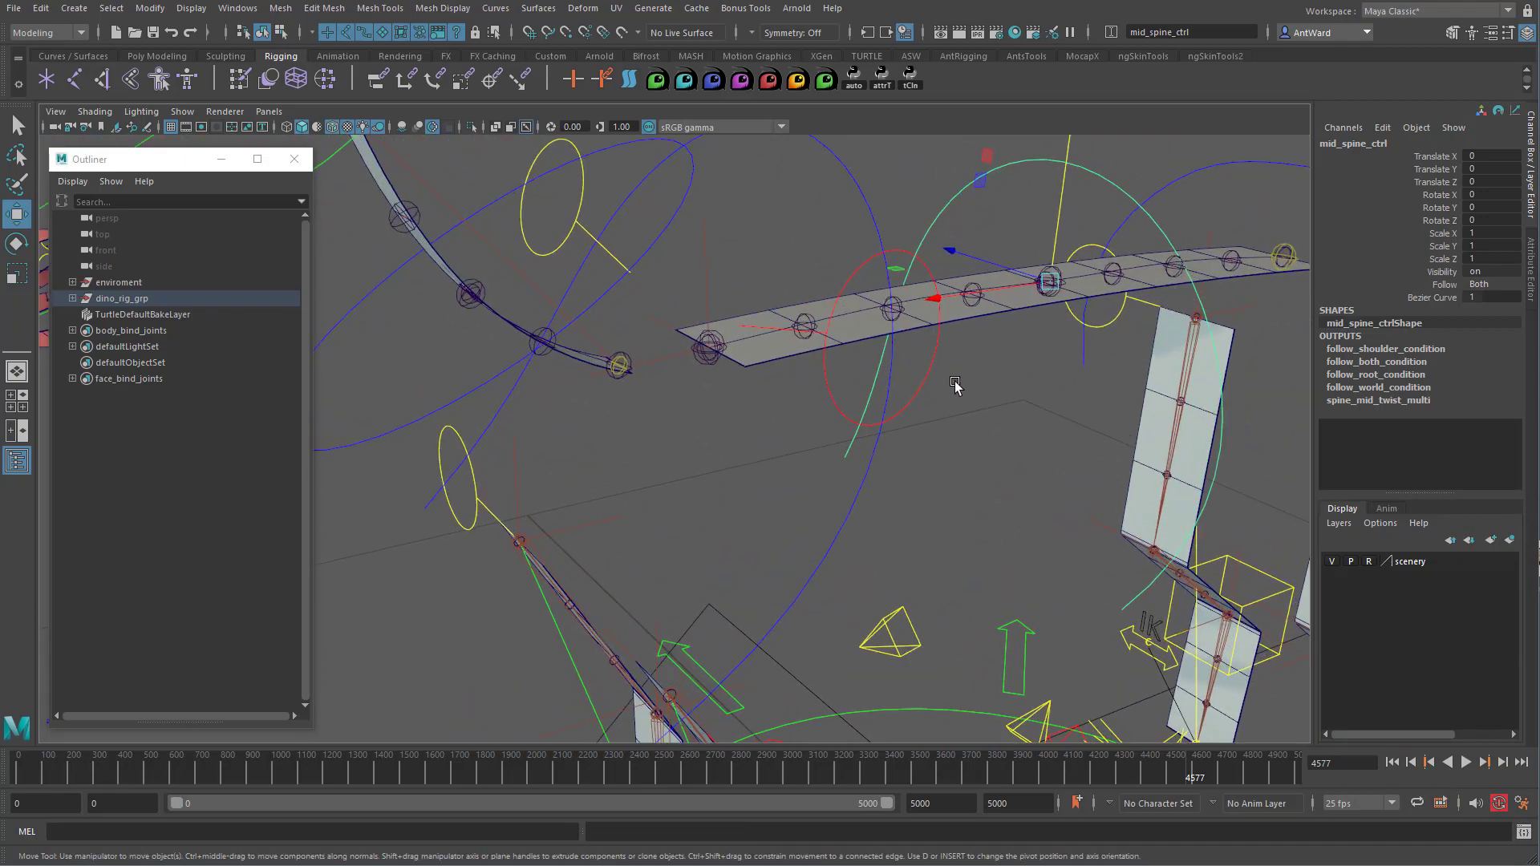
pyautogui.click(861, 184)
pyautogui.keyDown('alt'); pyautogui.moveTo(628, 321); pyautogui.dragTo(623, 378, button='middle'); pyautogui.keyUp('alt')
pyautogui.keyDown('alt'); pyautogui.moveTo(623, 379); pyautogui.dragTo(1220, 349, button='right'); pyautogui.keyUp('alt')
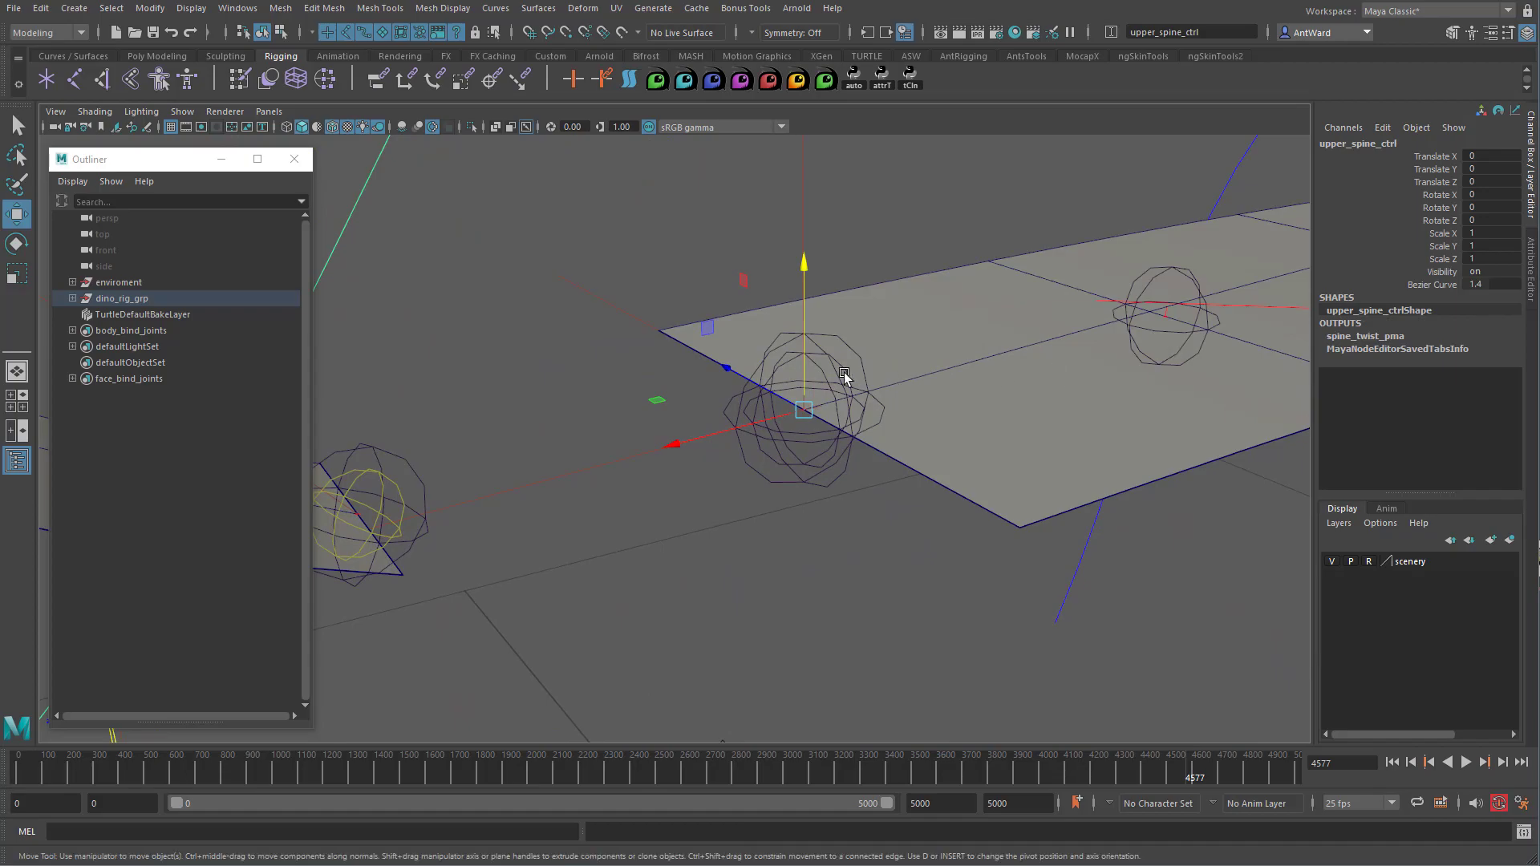
pyautogui.click(796, 366)
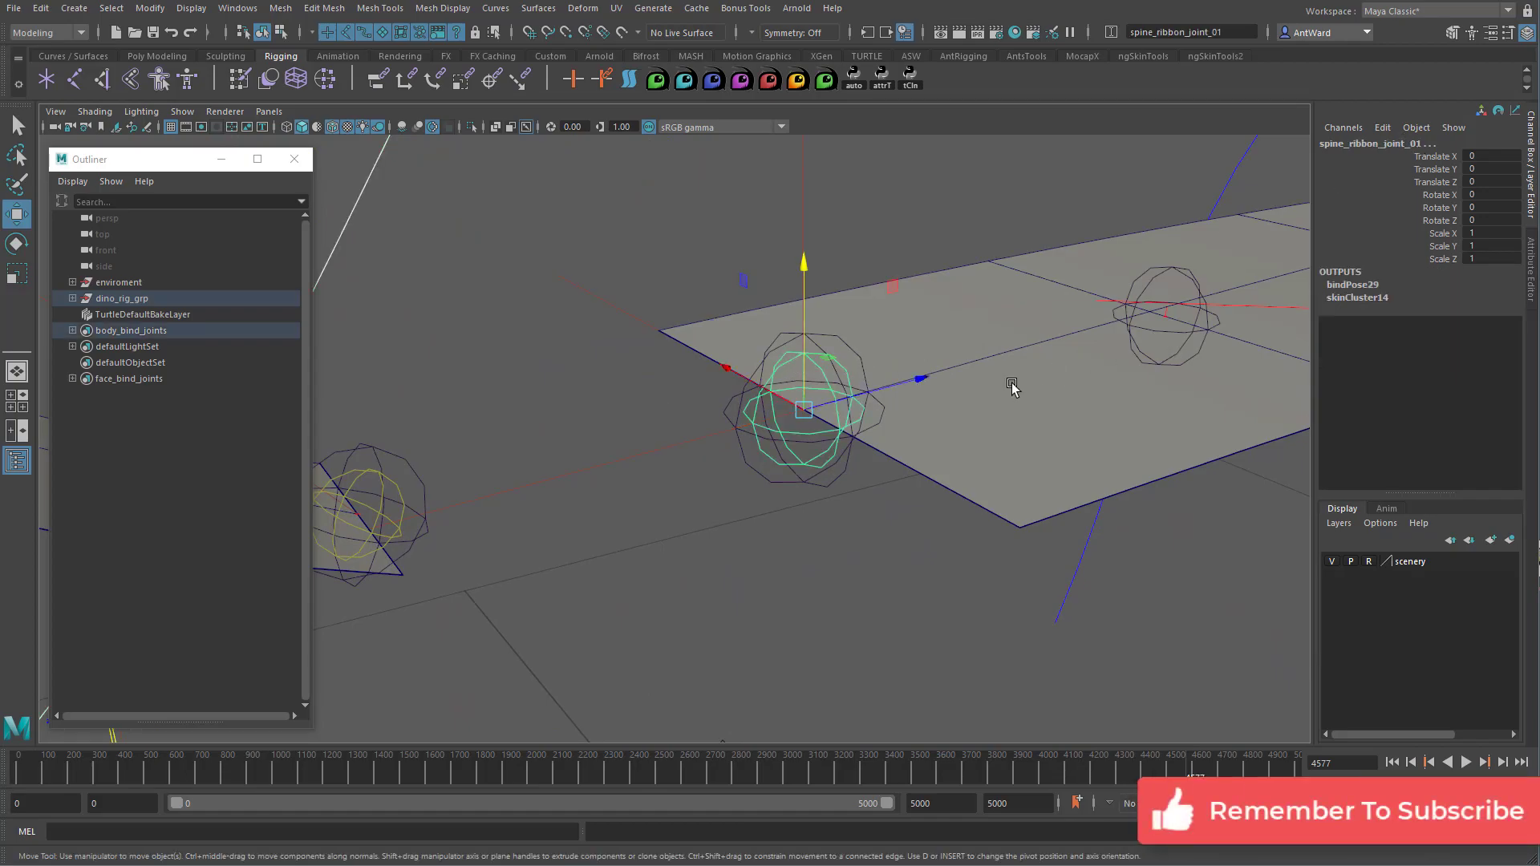
pyautogui.press('space')
pyautogui.click(1047, 443)
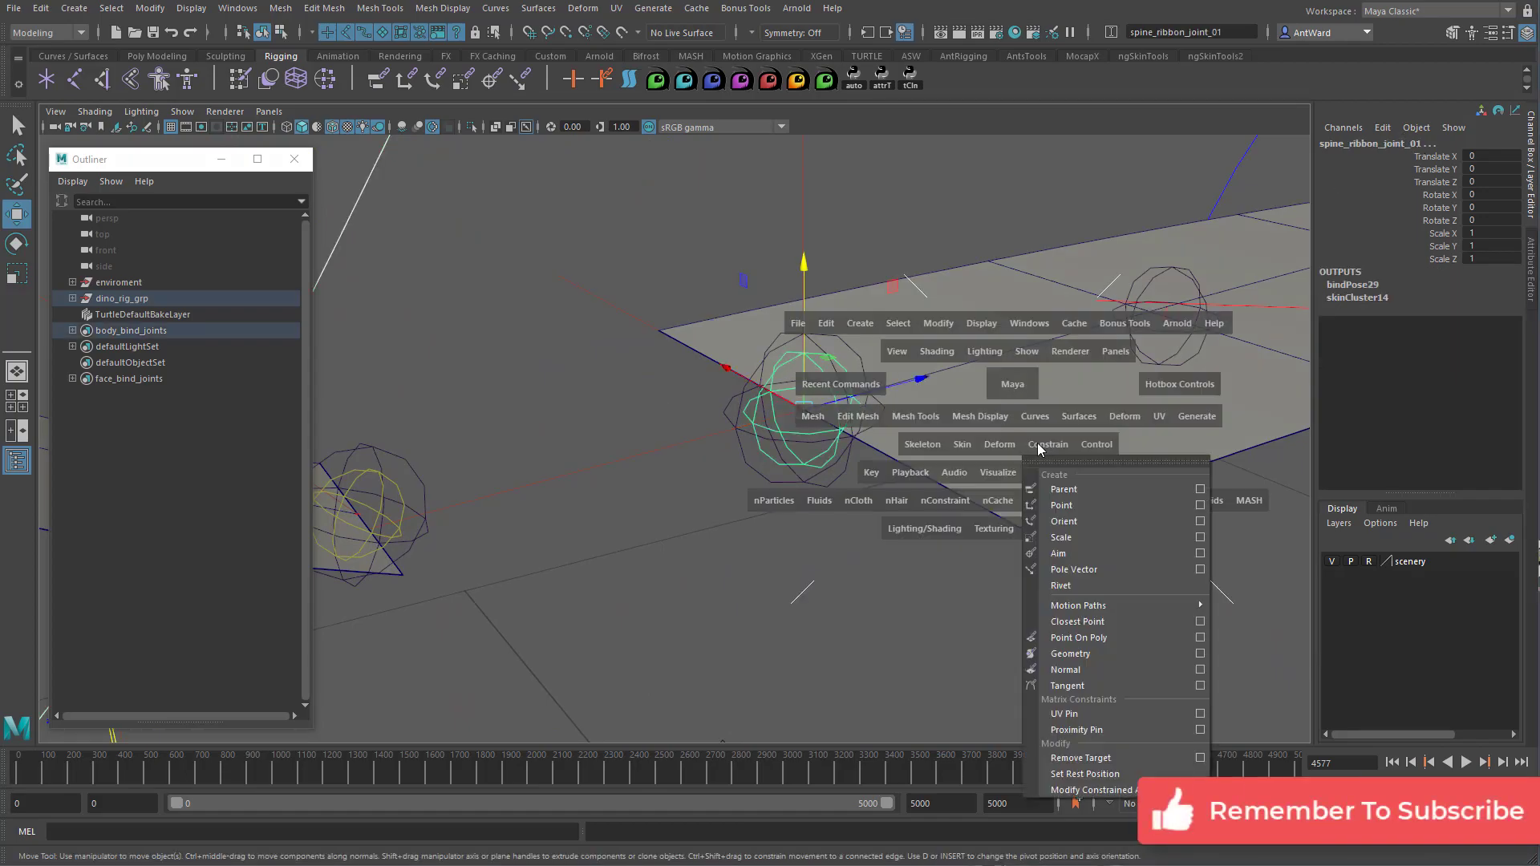
pyautogui.click(1201, 523)
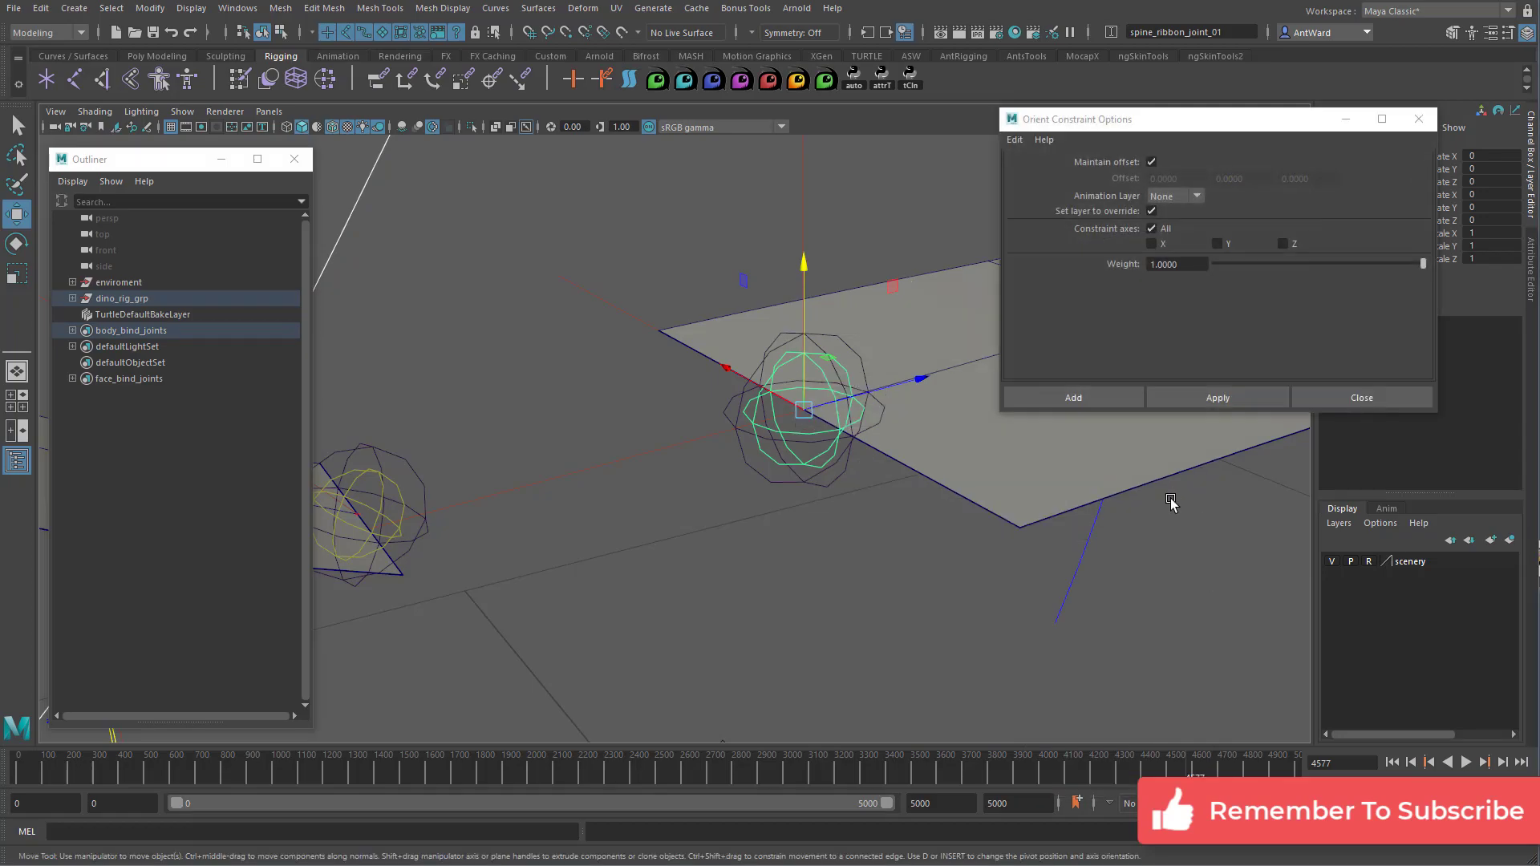
pyautogui.click(1110, 401)
# - Orient-constrain spine_ribbon_joint_09 to lower_spine_ctrl by repeating the constraint with the same options
pyautogui.keyDown('alt'); pyautogui.moveTo(1110, 401); pyautogui.dragTo(659, 529); pyautogui.keyUp('alt')
pyautogui.moveTo(993, 289); pyautogui.dragTo(963, 345)
pyautogui.keyDown('alt'); pyautogui.moveTo(754, 423); pyautogui.dragTo(613, 423, button='middle'); pyautogui.keyUp('alt')
pyautogui.keyDown('alt'); pyautogui.moveTo(614, 423); pyautogui.dragTo(1385, 396, button='right'); pyautogui.keyUp('alt')
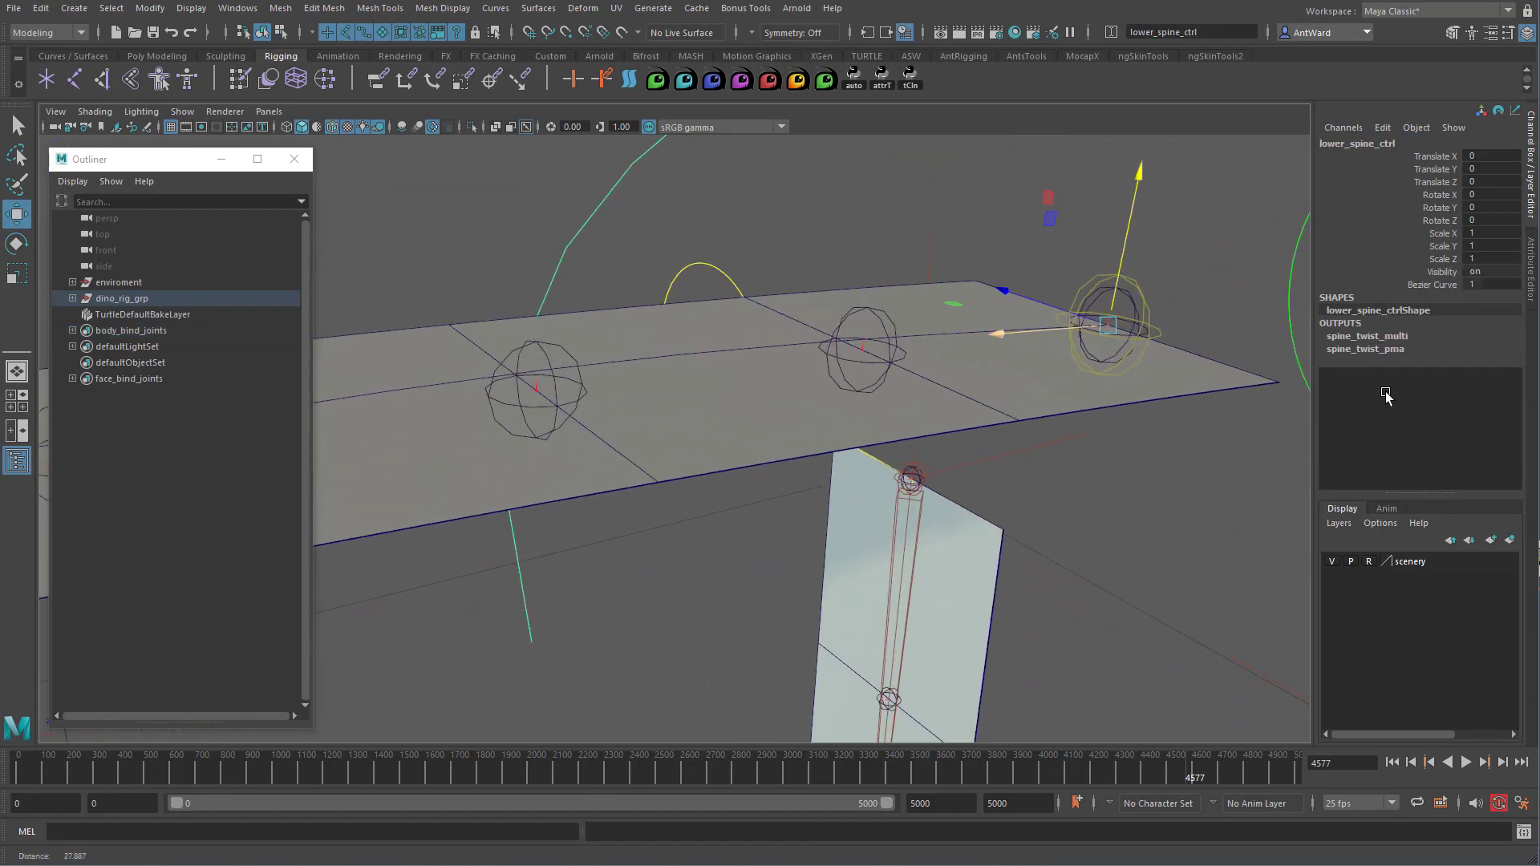
pyautogui.click(1098, 299)
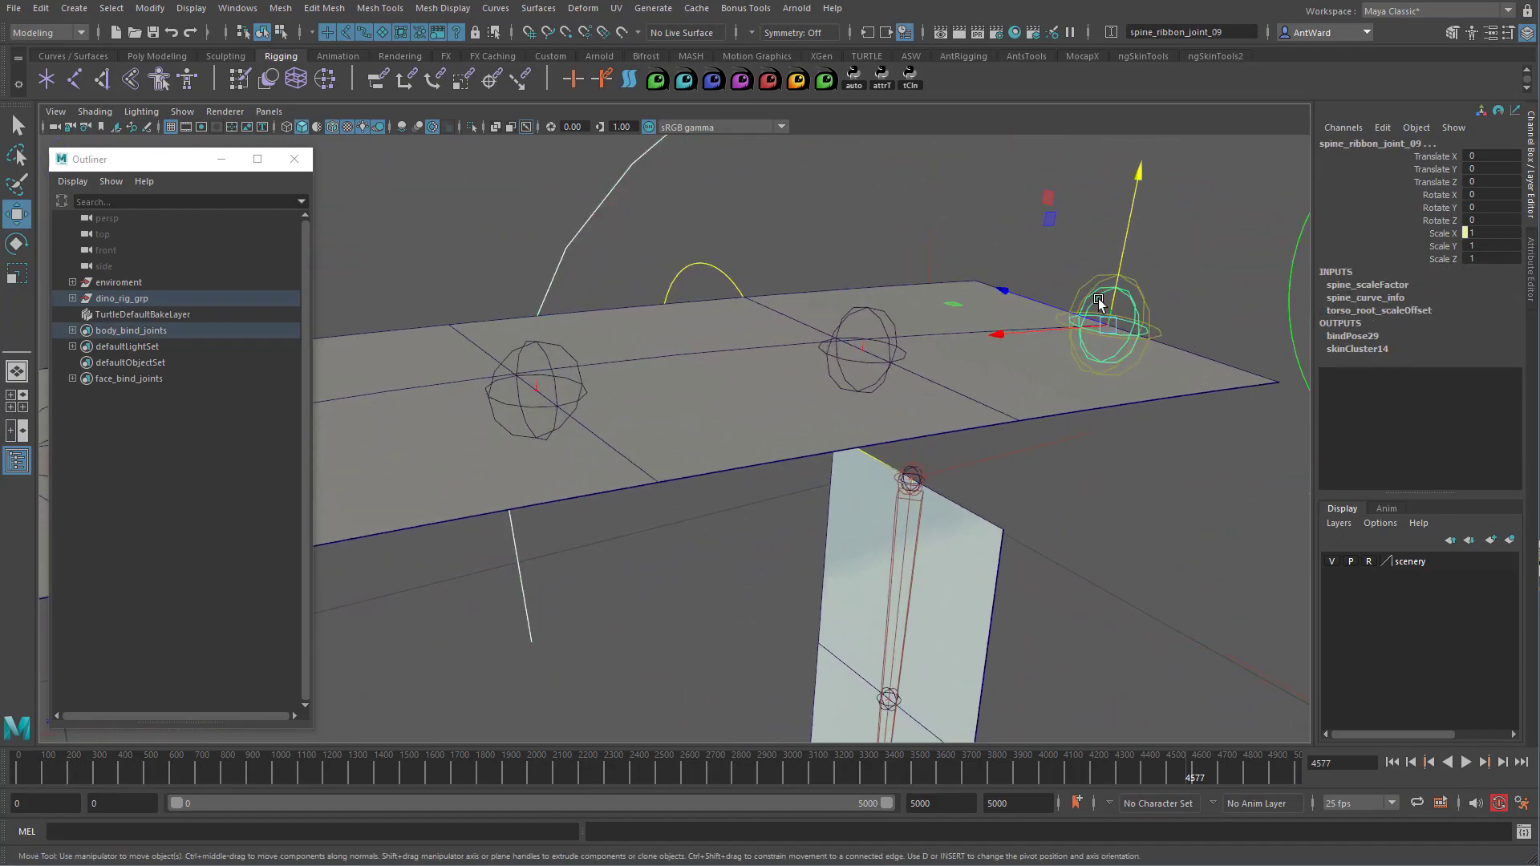
pyautogui.press('g')
# - Test the spine ribbon by raising mid_spine_ctrl to a Translate Y of about 7.8, and undo the move
pyautogui.keyDown('alt'); pyautogui.moveTo(1155, 495); pyautogui.dragTo(466, 396, button='right'); pyautogui.keyUp('alt')
pyautogui.keyDown('alt'); pyautogui.moveTo(887, 490); pyautogui.dragTo(657, 483, button='right'); pyautogui.keyUp('alt')
pyautogui.keyDown('alt'); pyautogui.moveTo(657, 483); pyautogui.dragTo(792, 399, button='middle'); pyautogui.keyUp('alt')
pyautogui.keyDown('alt'); pyautogui.moveTo(793, 399); pyautogui.dragTo(782, 330); pyautogui.keyUp('alt')
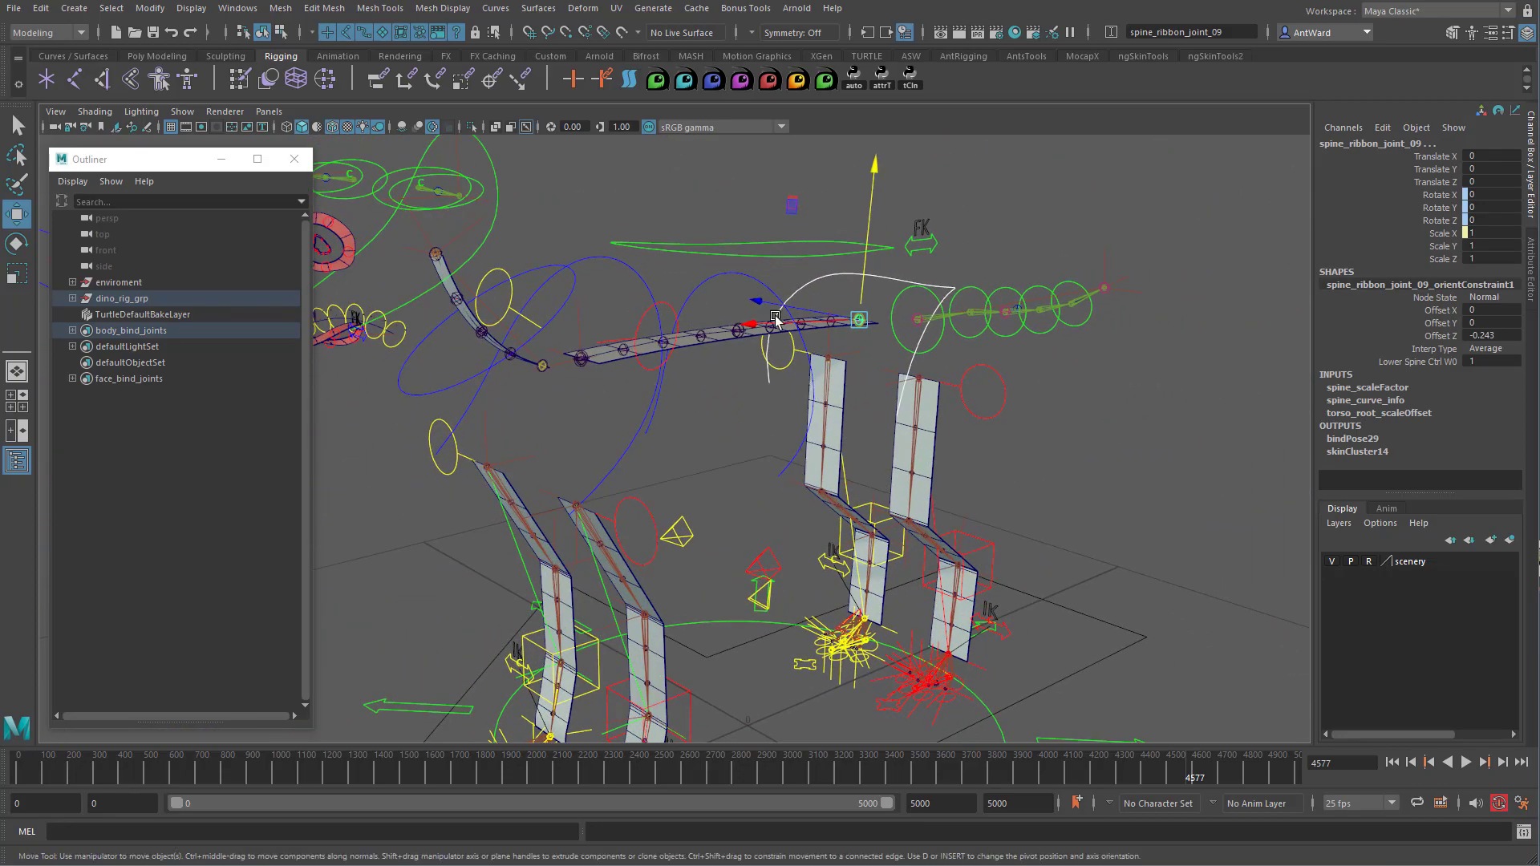
pyautogui.click(746, 277)
pyautogui.keyDown('alt'); pyautogui.moveTo(711, 281); pyautogui.dragTo(713, 311); pyautogui.keyUp('alt')
pyautogui.moveTo(741, 248); pyautogui.dragTo(681, 215)
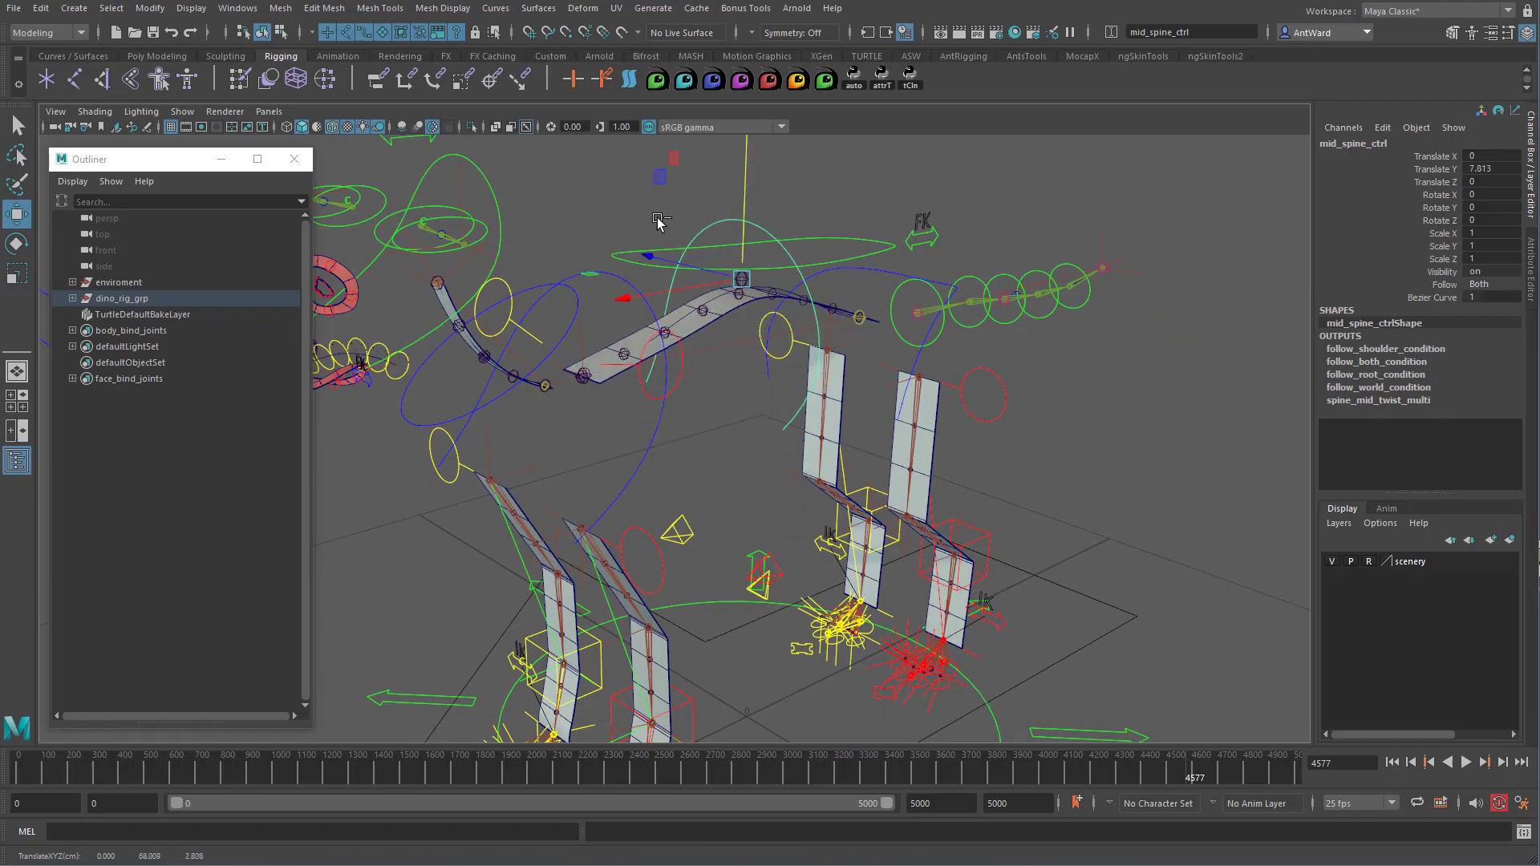
pyautogui.hotkey('ctrl', 'z')
# - Show polygons in the viewport, test-move mid_spine_ctrl down to a Translate Y of about -11.2, and undo the move
pyautogui.click(183, 110)
pyautogui.click(233, 282)
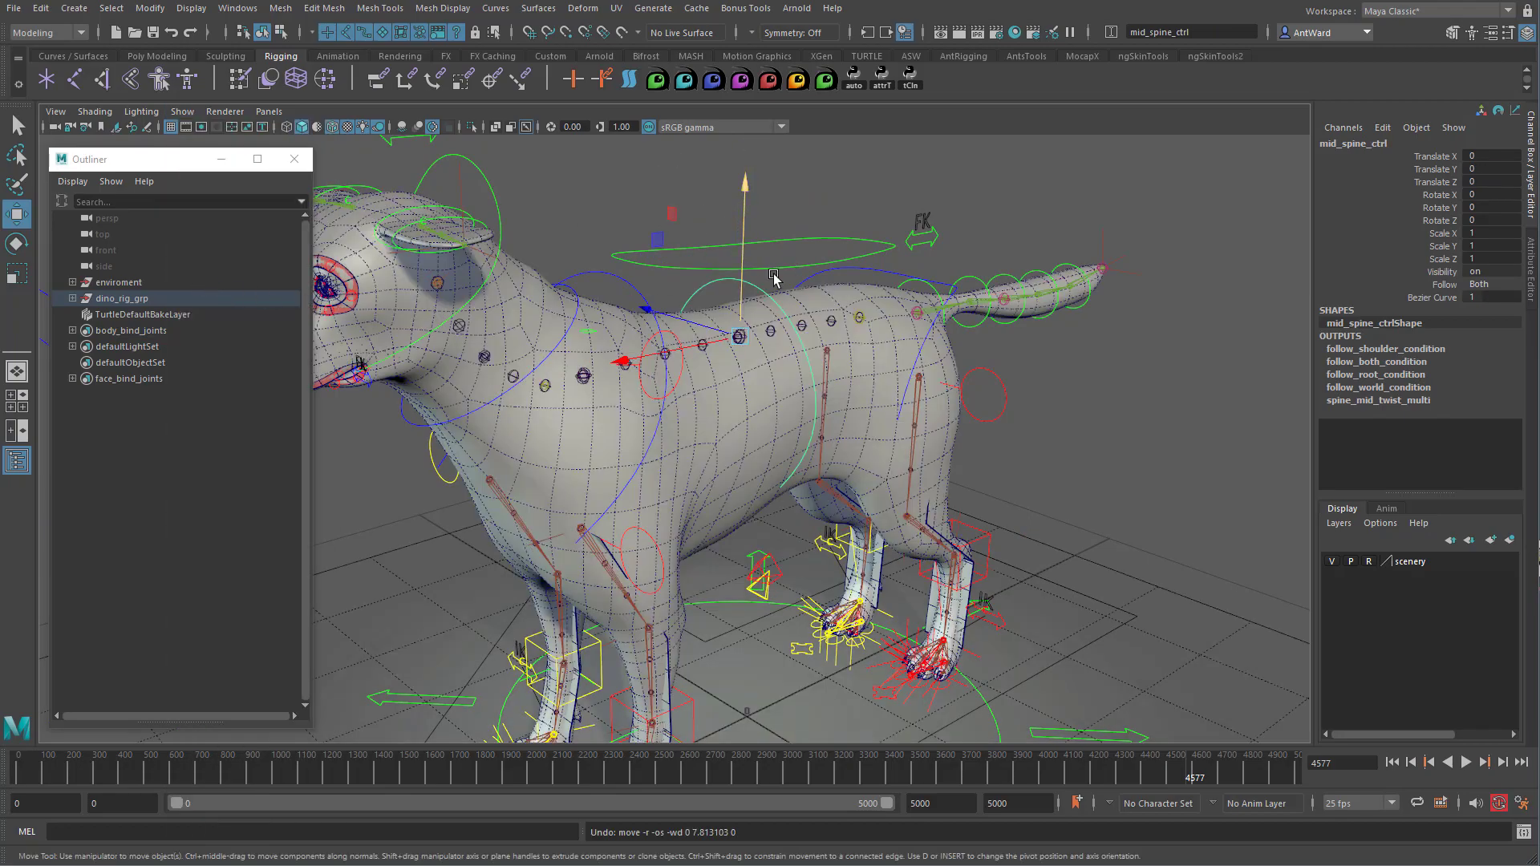
pyautogui.moveTo(745, 255); pyautogui.dragTo(755, 315)
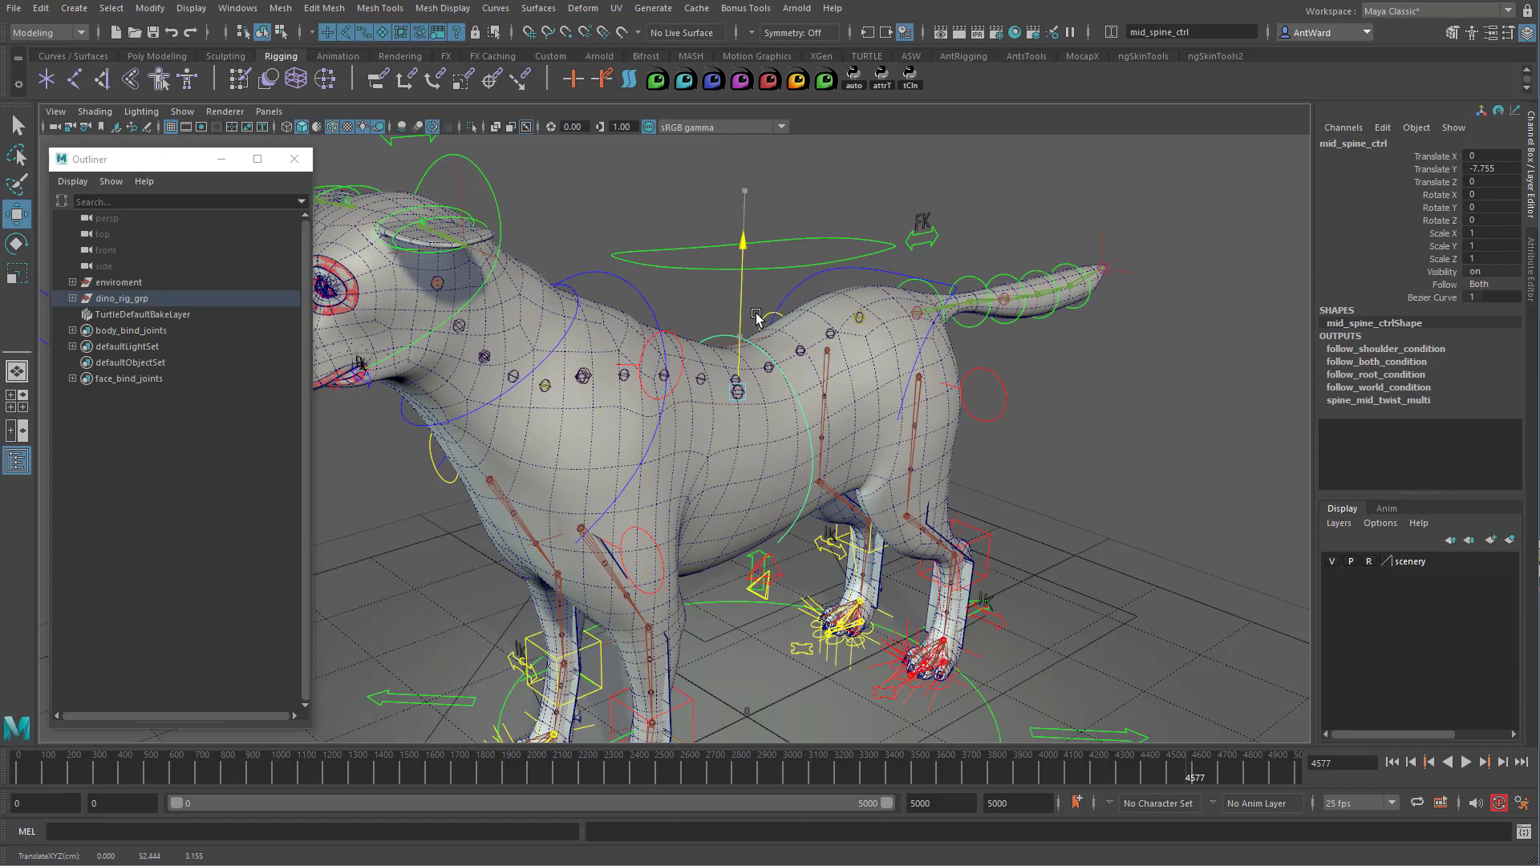
pyautogui.keyDown('alt'); pyautogui.moveTo(924, 392); pyautogui.dragTo(812, 405, button='right'); pyautogui.keyUp('alt')
pyautogui.keyDown('alt'); pyautogui.moveTo(812, 406); pyautogui.dragTo(738, 369); pyautogui.keyUp('alt')
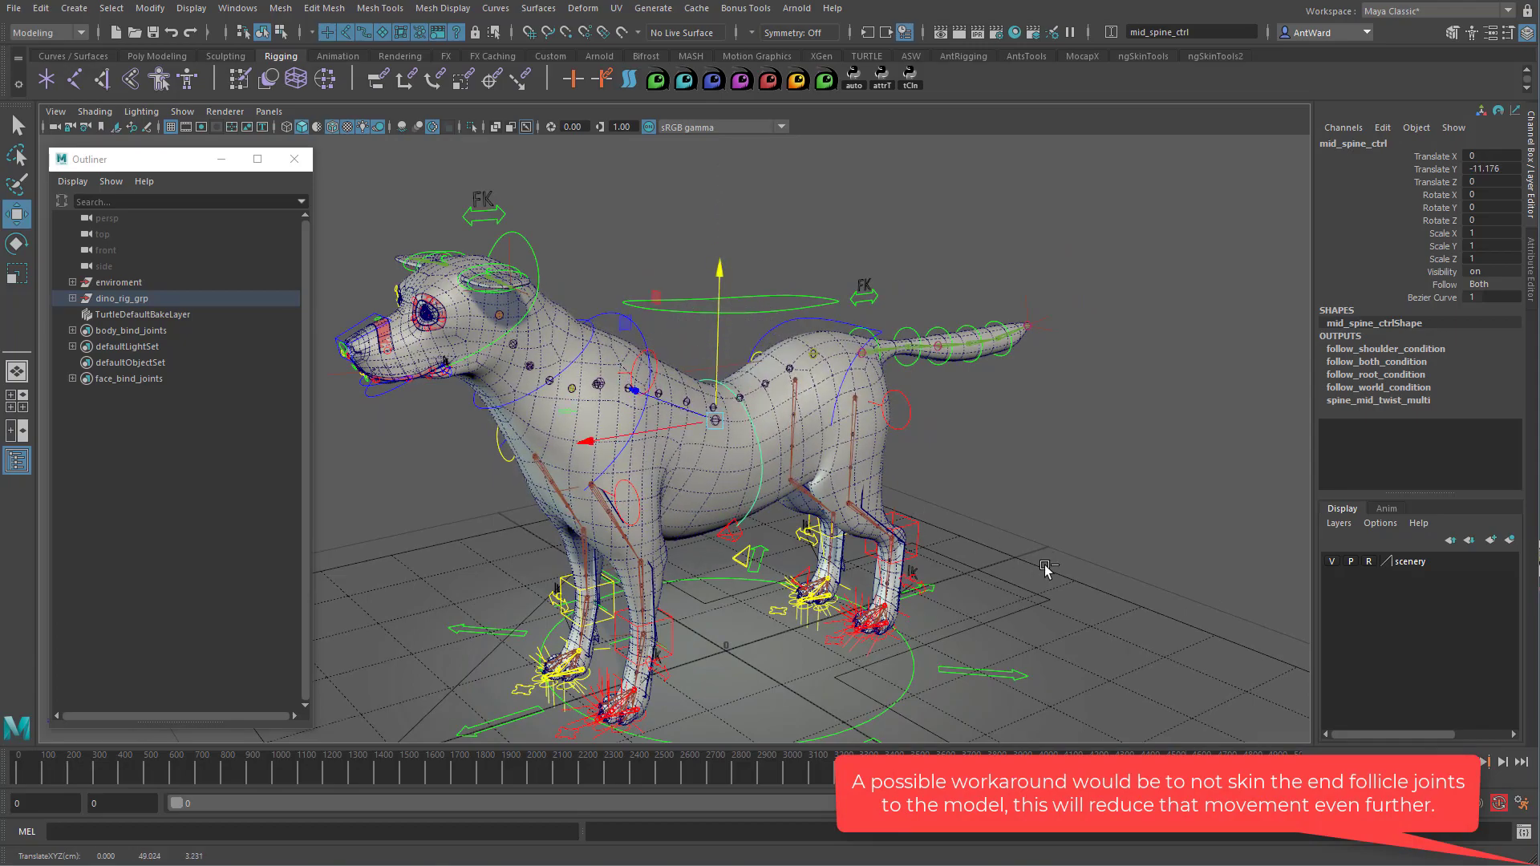
pyautogui.hotkey('ctrl', 'z')
pyautogui.keyDown('alt'); pyautogui.moveTo(942, 553); pyautogui.dragTo(928, 550); pyautogui.keyUp('alt')
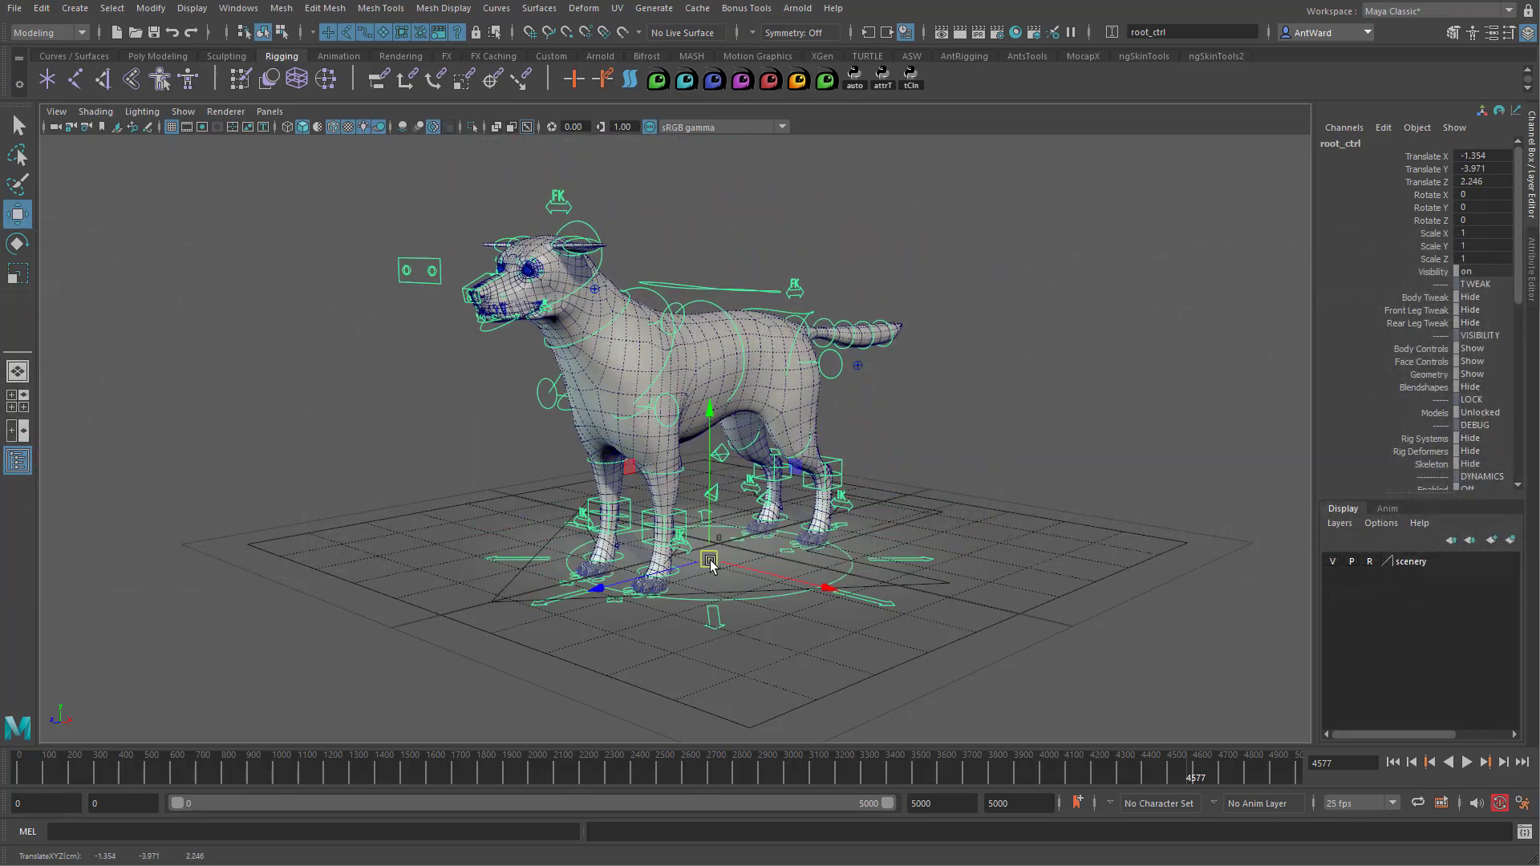
# - Undo the root_ctrl move, test-scale root_ctrl uniformly down to about 0.8, and undo the scaling
pyautogui.hotkey('ctrl', 'z')
pyautogui.press('e')
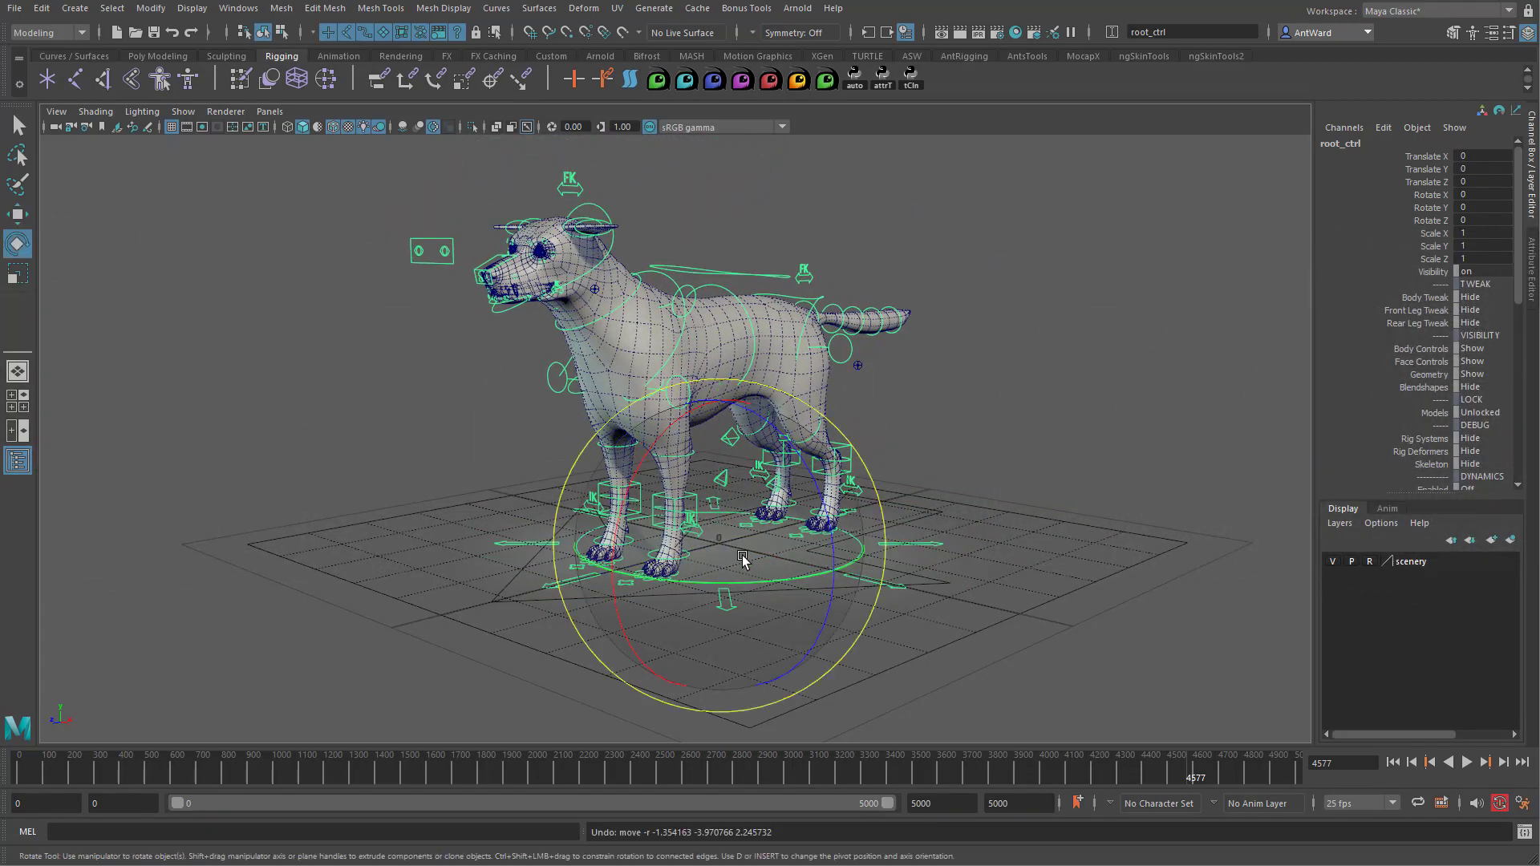
pyautogui.press('r')
pyautogui.moveTo(719, 543); pyautogui.dragTo(881, 548)
pyautogui.hotkey('ctrl', 'z')
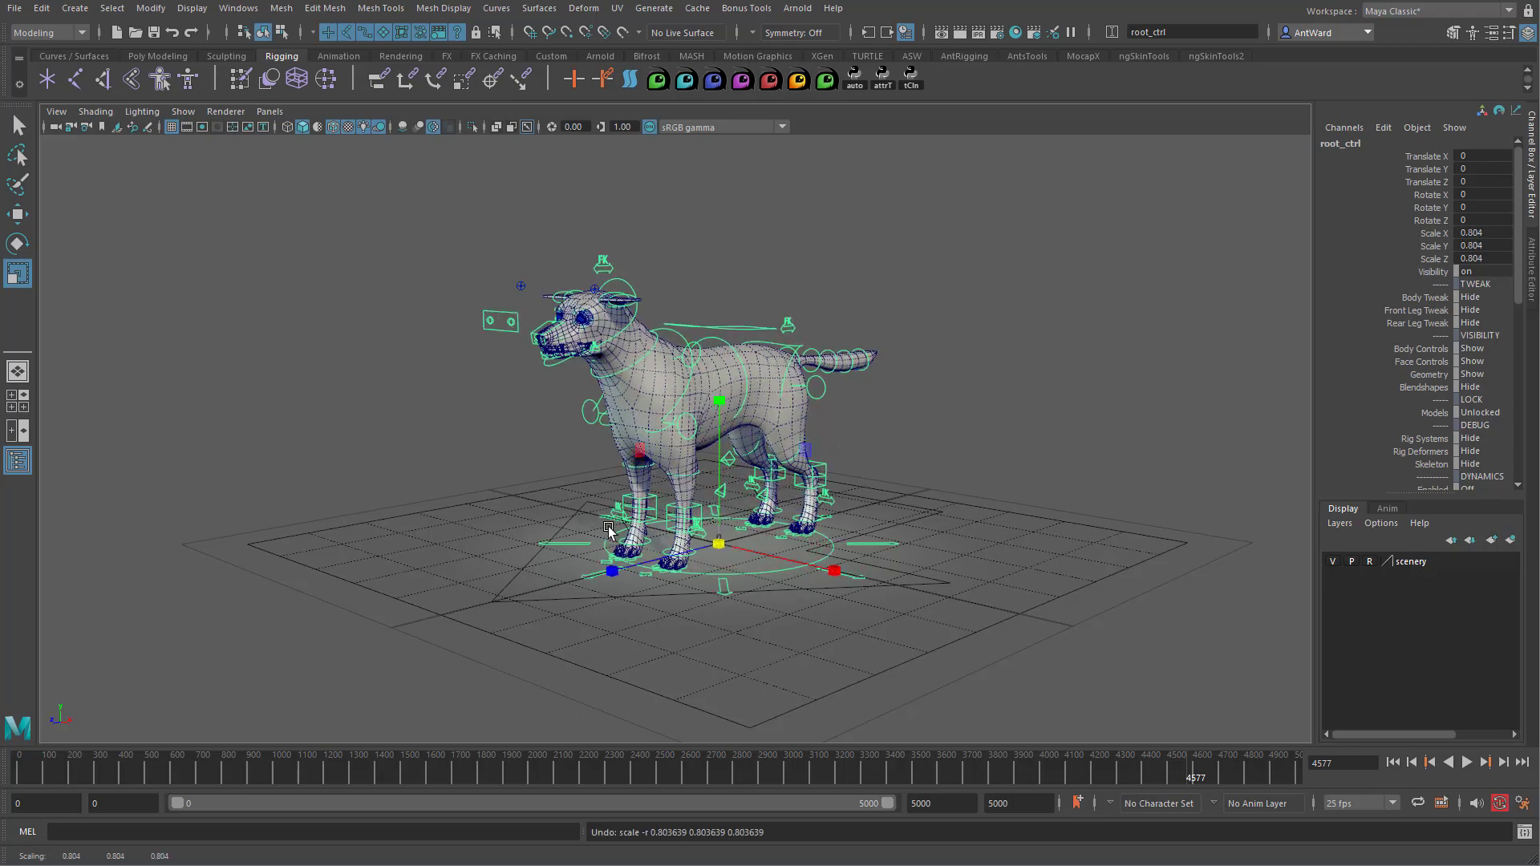
pyautogui.hotkey('ctrl', 'z')
# - Rotate root_ctrl about Y to about 76 degrees to check how the legs react
pyautogui.press('e')
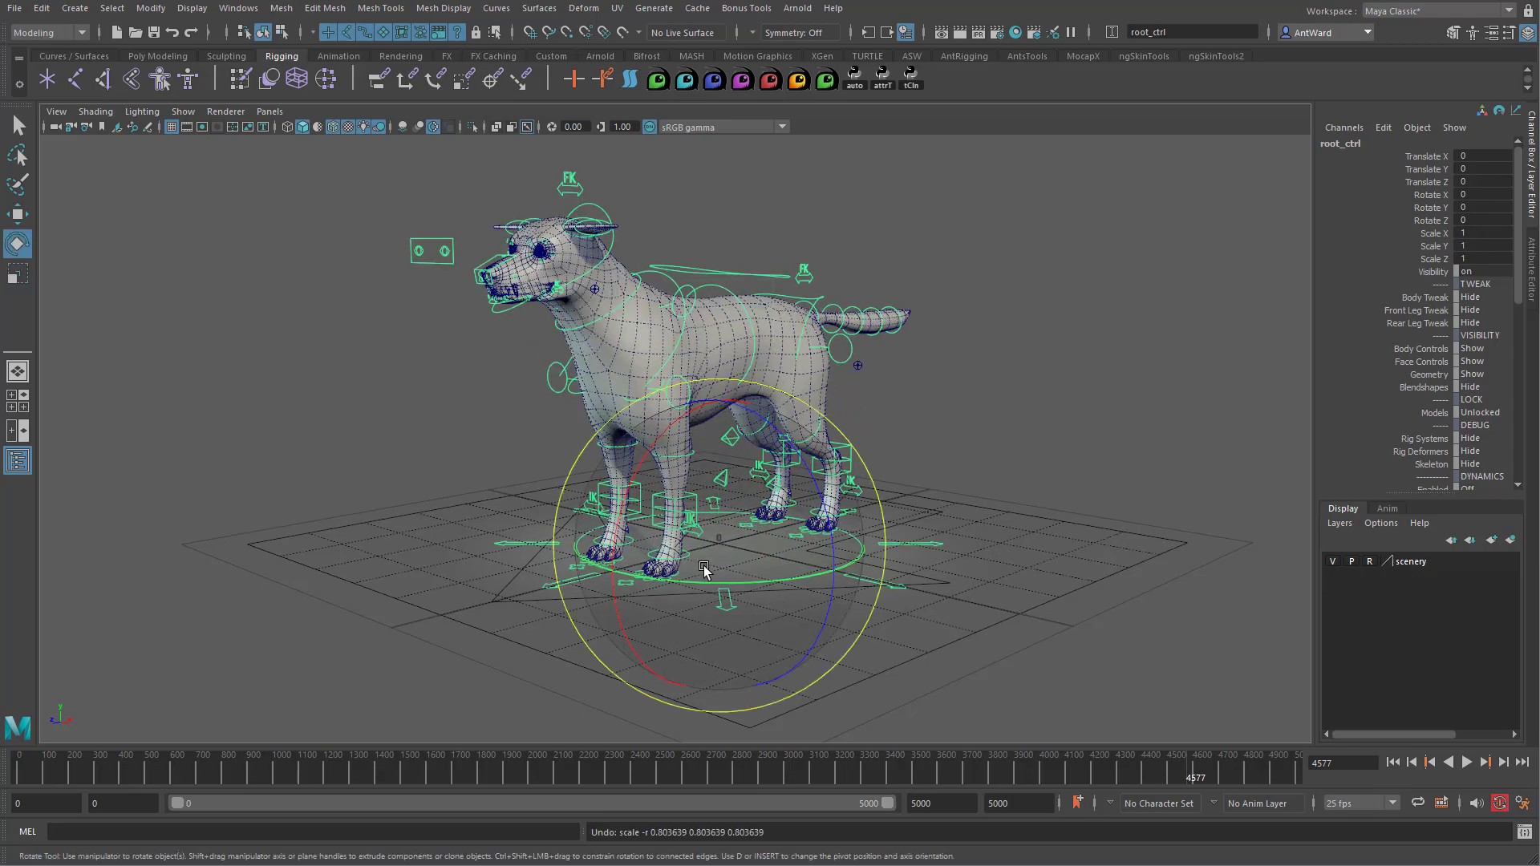
pyautogui.moveTo(702, 574); pyautogui.dragTo(844, 571)
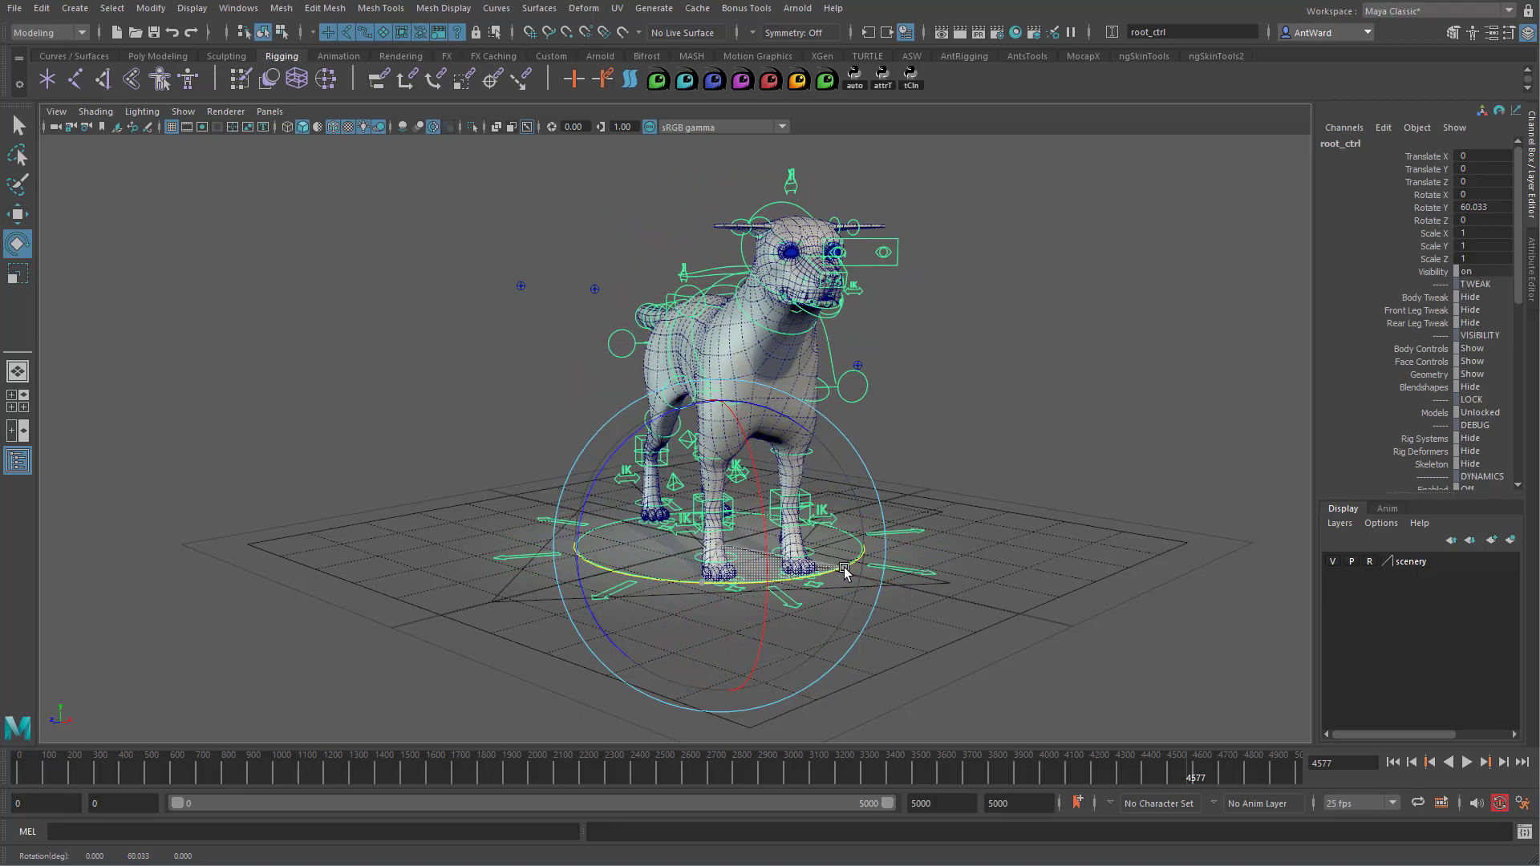
pyautogui.keyDown('alt'); pyautogui.moveTo(845, 571); pyautogui.dragTo(1059, 574, button='right'); pyautogui.keyUp('alt')
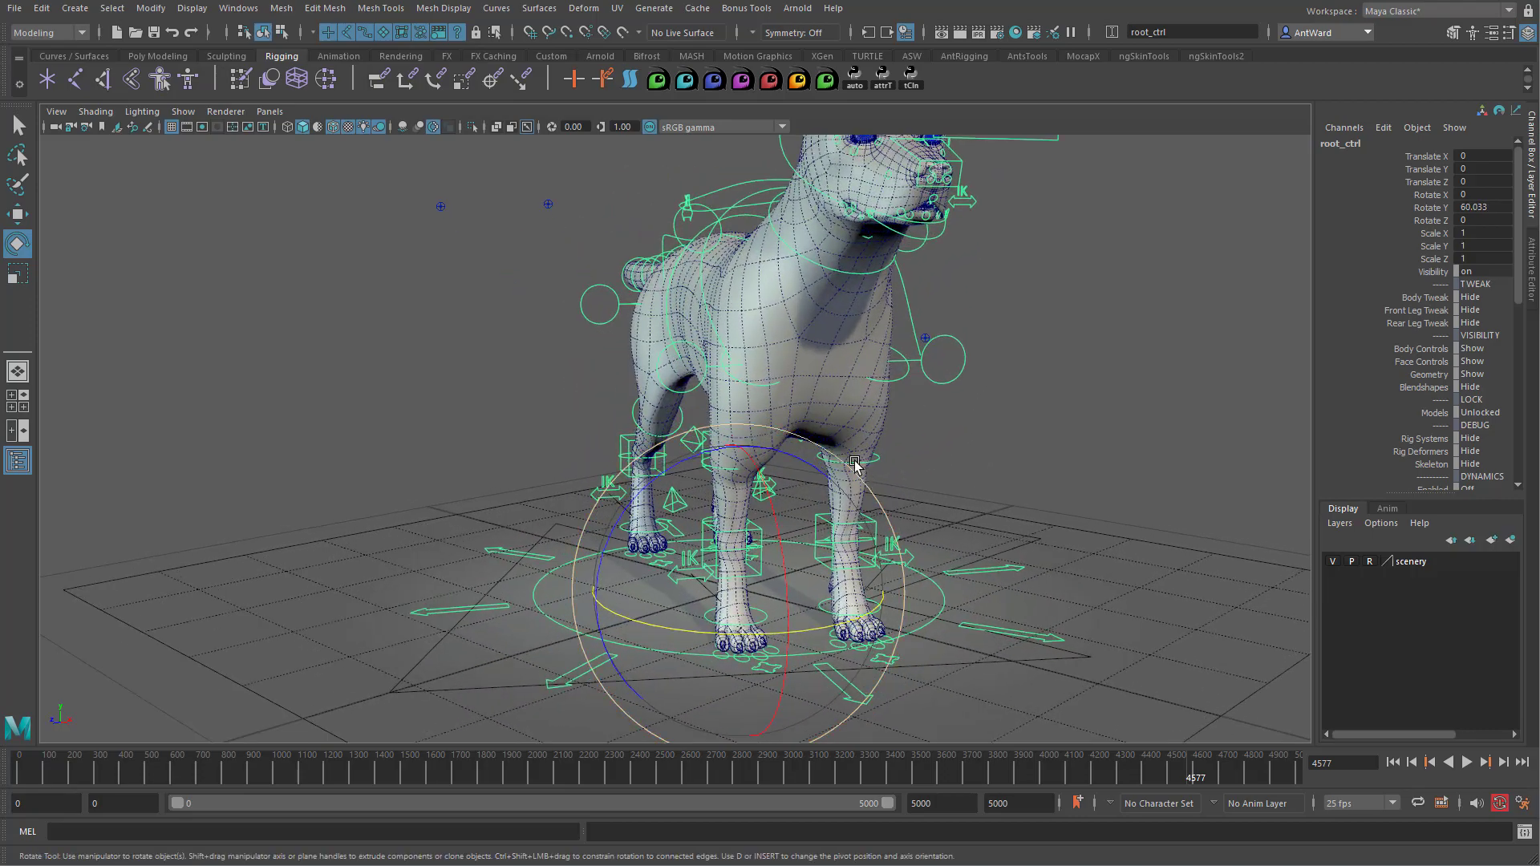
pyautogui.moveTo(853, 618)
pyautogui.mouseDown()
pyautogui.moveTo(629, 626)
pyautogui.moveTo(882, 614)
pyautogui.mouseUp()
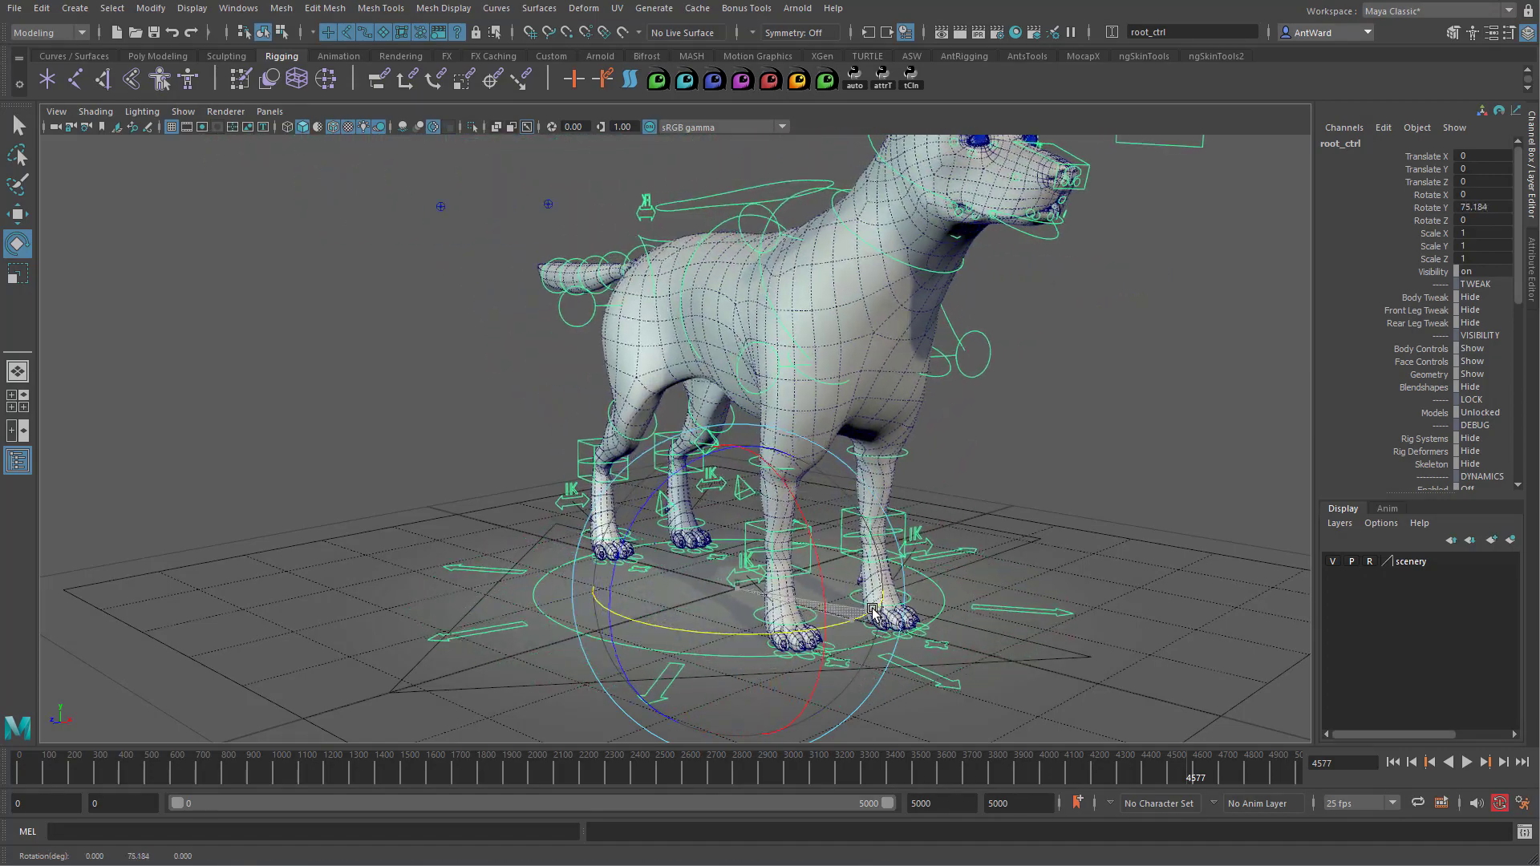
pyautogui.keyDown('alt'); pyautogui.moveTo(1103, 470); pyautogui.dragTo(1057, 513, button='middle'); pyautogui.keyUp('alt')
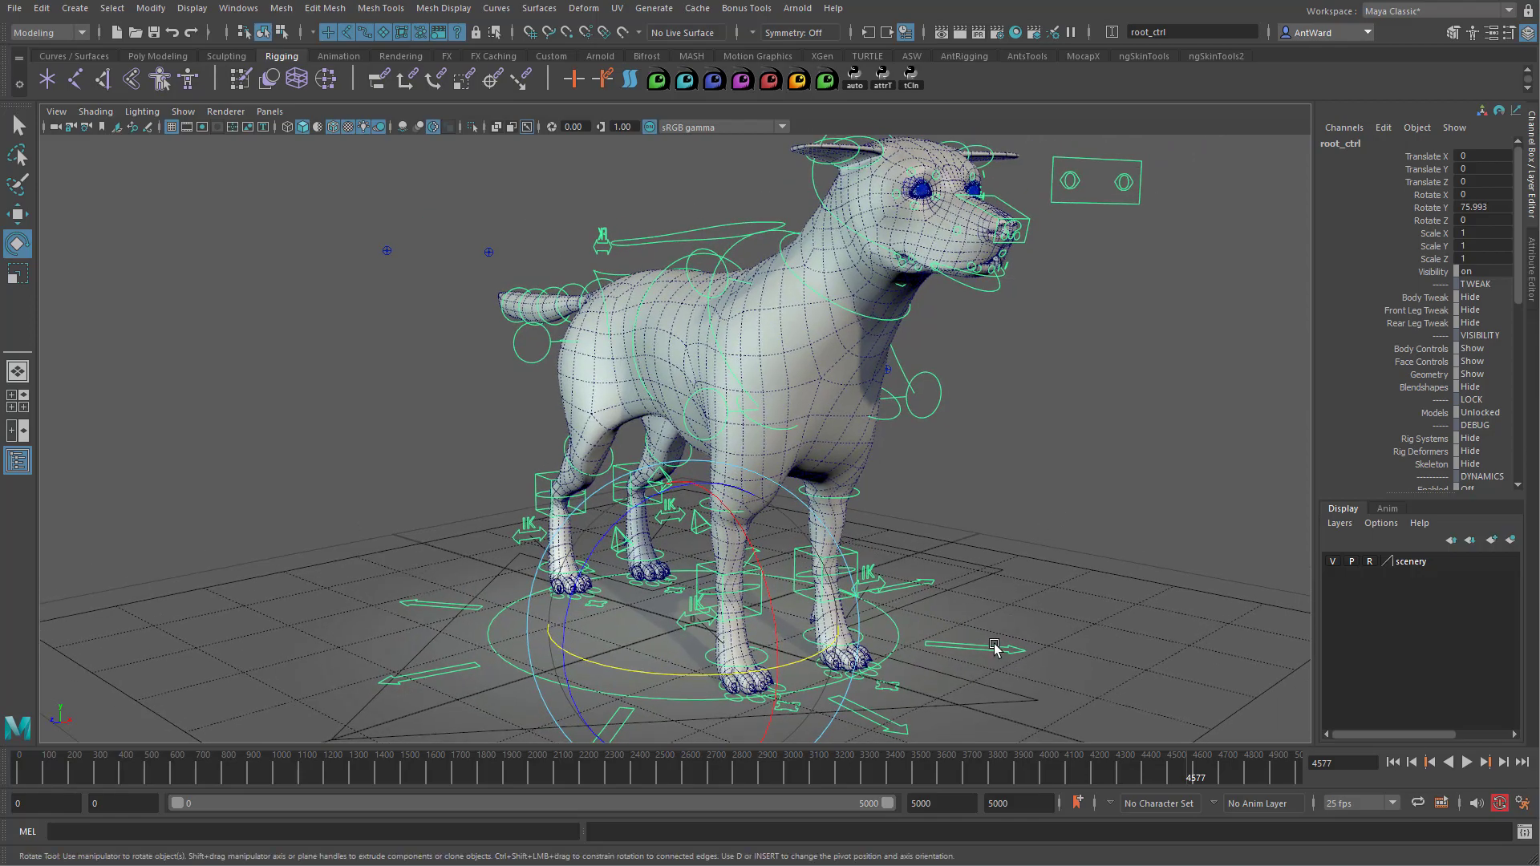
# - On root_ctrl, set Geometry to Hide and set Rig Systems, Rig Deformers and Skeleton to Show
pyautogui.click(1432, 375)
pyautogui.moveTo(1083, 385); pyautogui.dragTo(939, 384, button='middle')
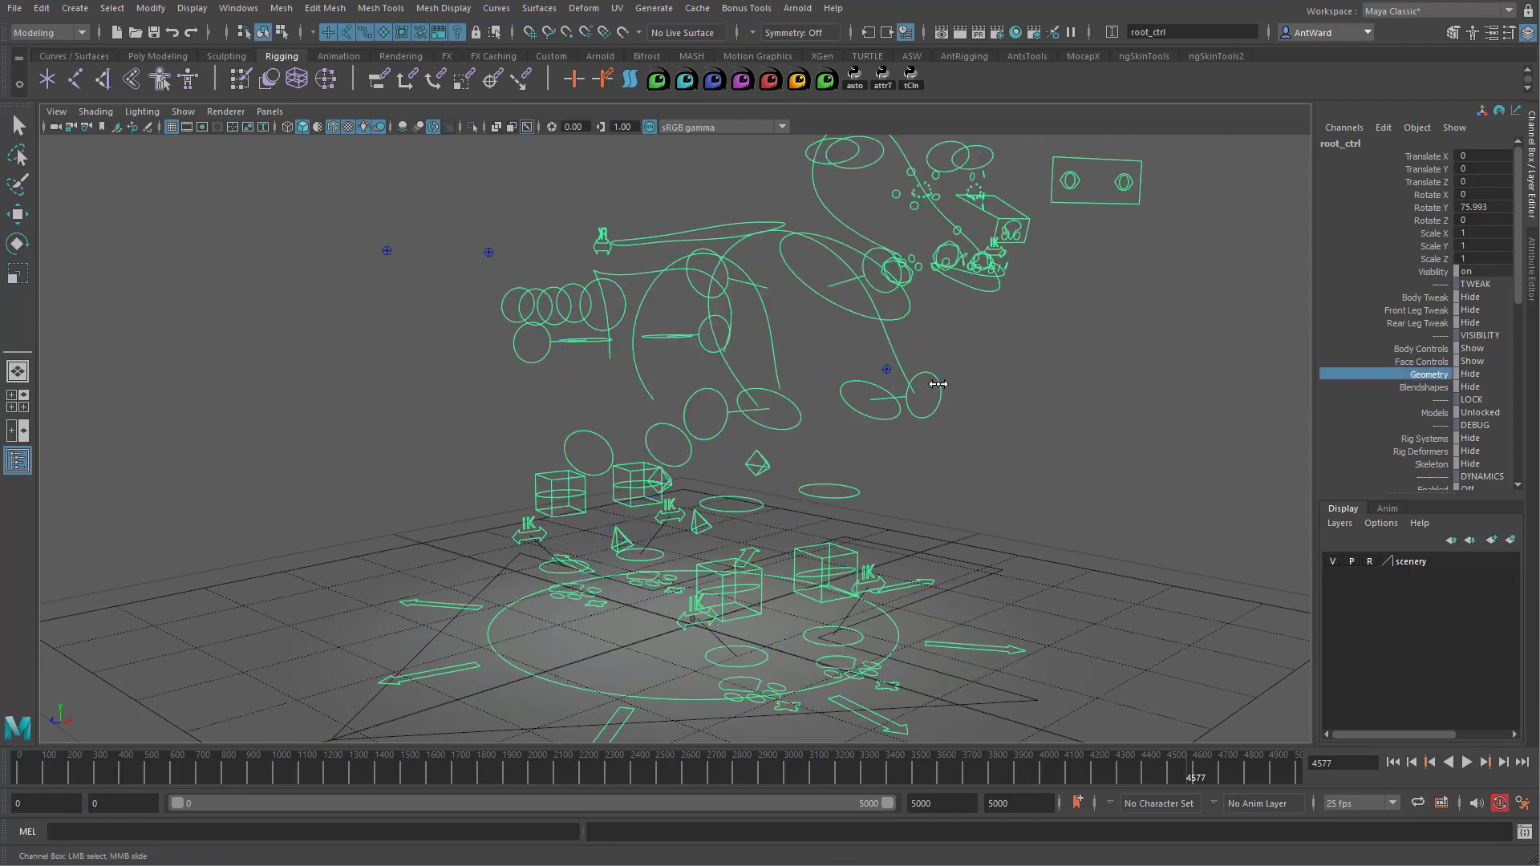
pyautogui.keyDown('alt'); pyautogui.moveTo(1111, 445); pyautogui.dragTo(1121, 446); pyautogui.keyUp('alt')
pyautogui.moveTo(1427, 440); pyautogui.dragTo(1426, 463)
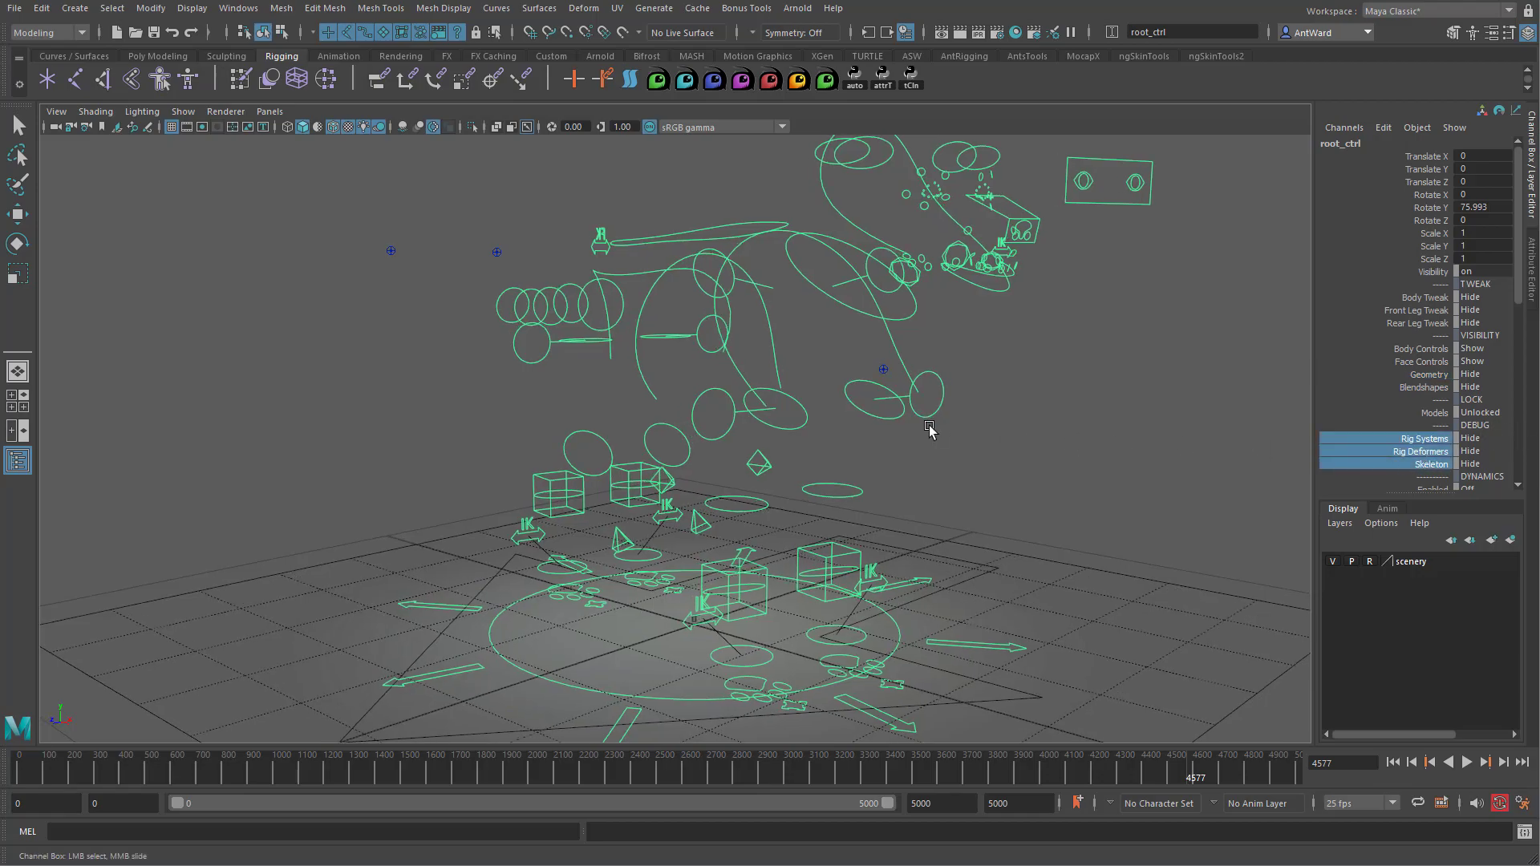
pyautogui.moveTo(929, 430); pyautogui.dragTo(1093, 426, button='middle')
pyautogui.scroll(5, 767, 415)
pyautogui.scroll(5, 767, 415)
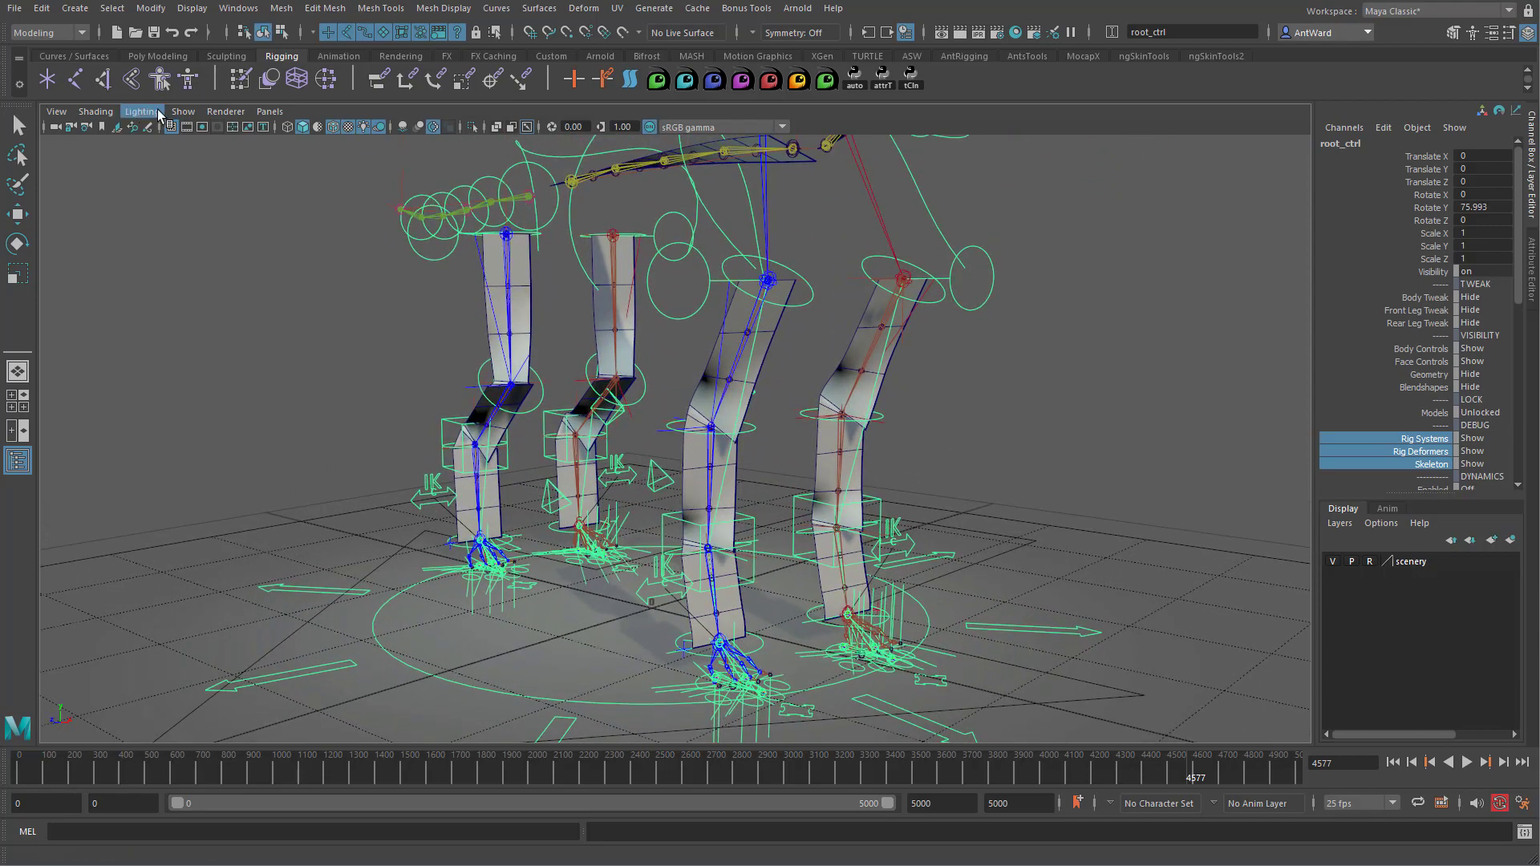
# - Switch the viewport to default lighting and view the leg ribbons from several angles
pyautogui.click(159, 114)
pyautogui.click(159, 142)
pyautogui.moveTo(1001, 467)
pyautogui.keyDown('alt'); pyautogui.mouseDown()
pyautogui.moveTo(1018, 457)
pyautogui.moveTo(980, 449)
pyautogui.mouseUp(); pyautogui.keyUp('alt')
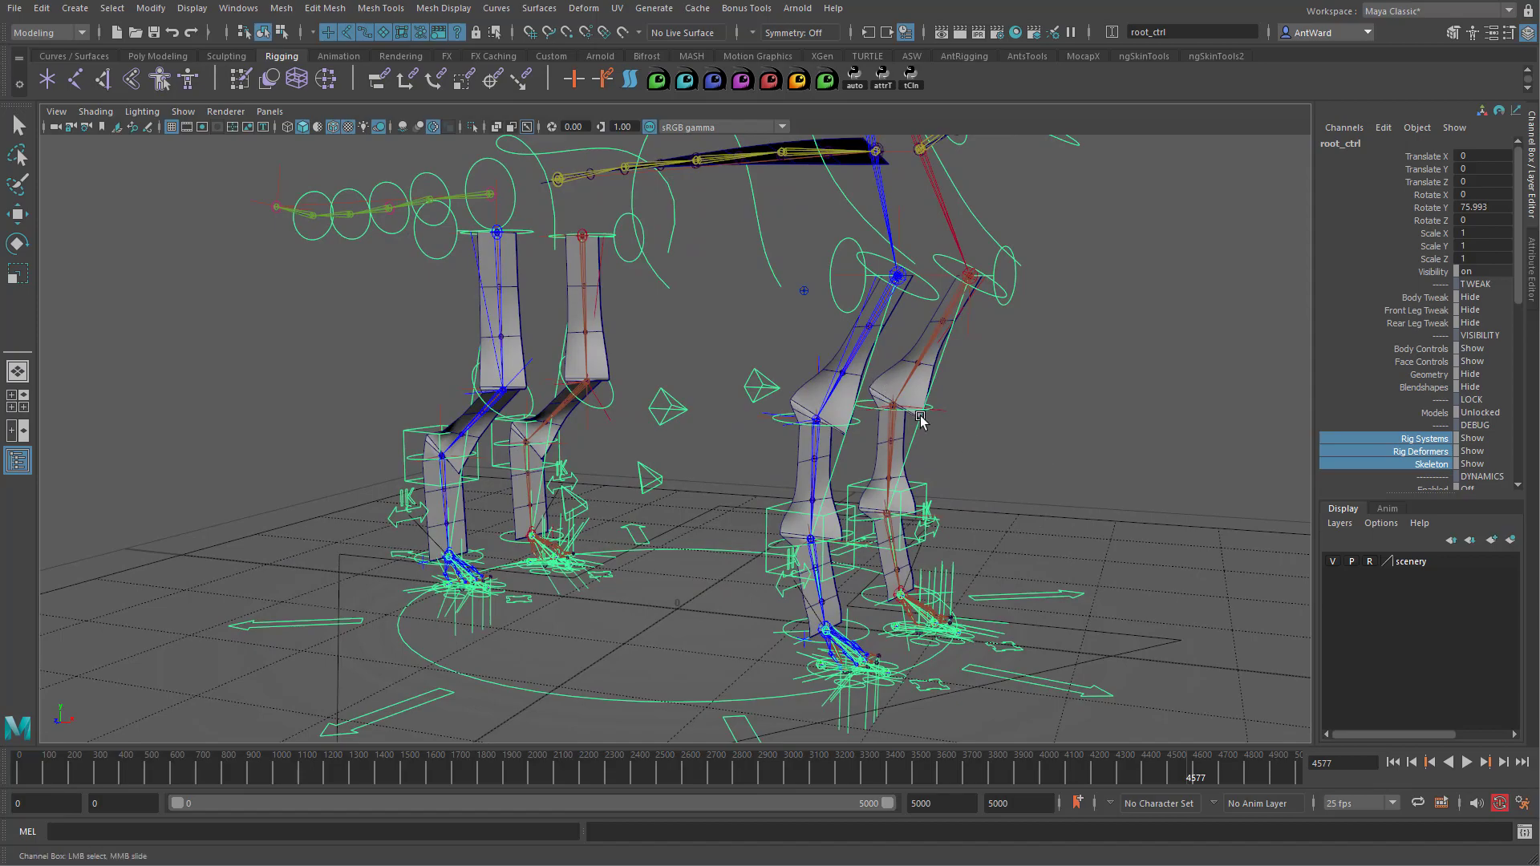
pyautogui.keyDown('alt'); pyautogui.moveTo(995, 654); pyautogui.dragTo(791, 629, button='right'); pyautogui.keyUp('alt')
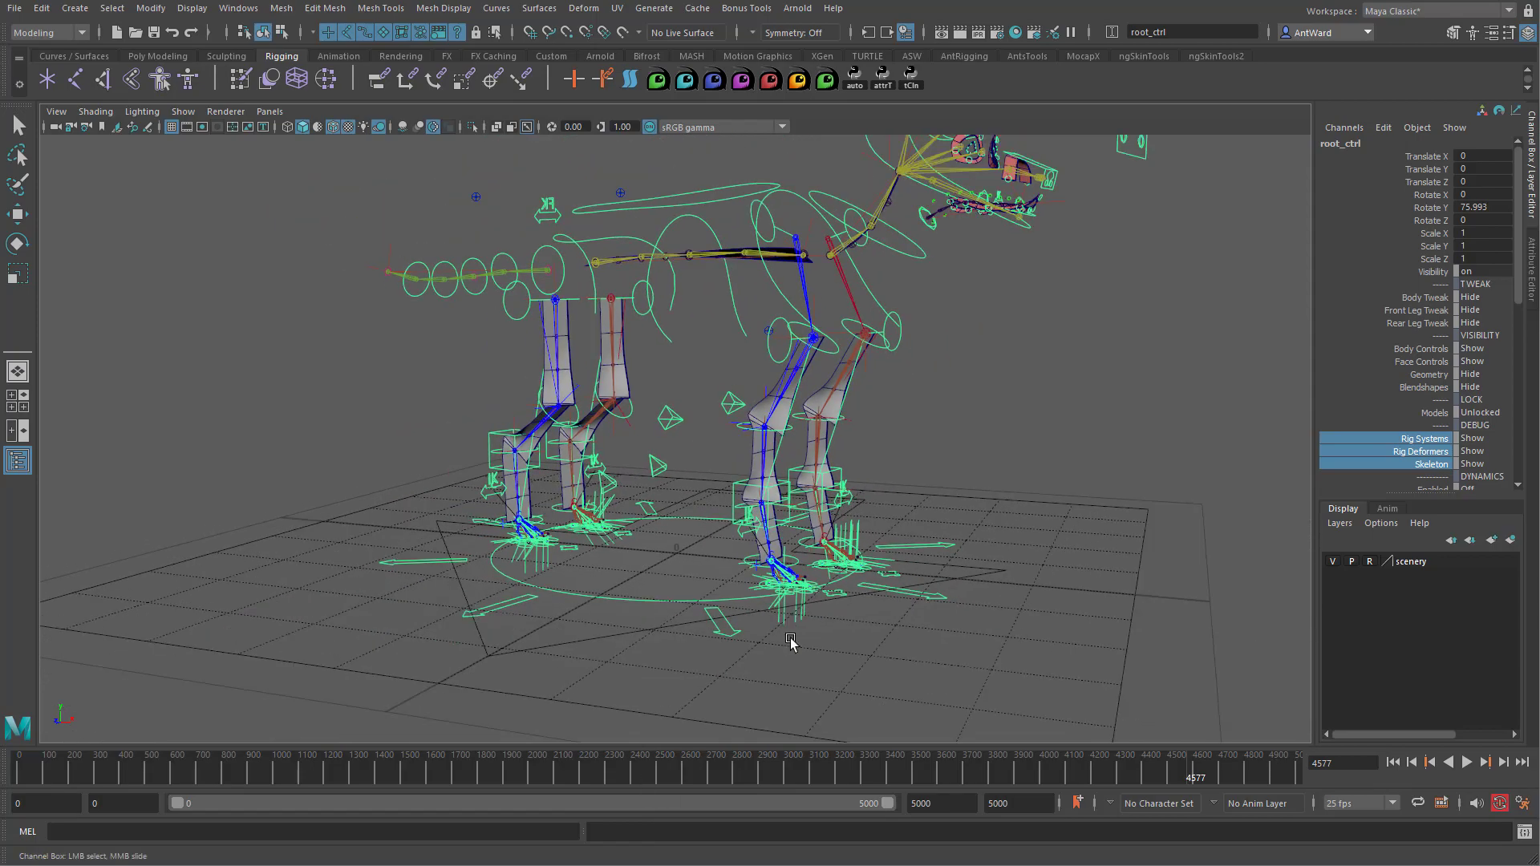
# - Rotate root_ctrl to a Rotate Y of about 69.5 degrees and look closer at the leg ribbons
pyautogui.press('e')
pyautogui.moveTo(729, 588); pyautogui.dragTo(673, 543)
pyautogui.keyDown('alt'); pyautogui.moveTo(674, 543); pyautogui.dragTo(776, 544, button='right'); pyautogui.keyUp('alt')
# - Place a narrowed Outliner beside the rig and select l_radius_angle_ikHandle on the left front leg
pyautogui.moveTo(0, 185); pyautogui.dragTo(141, 165)
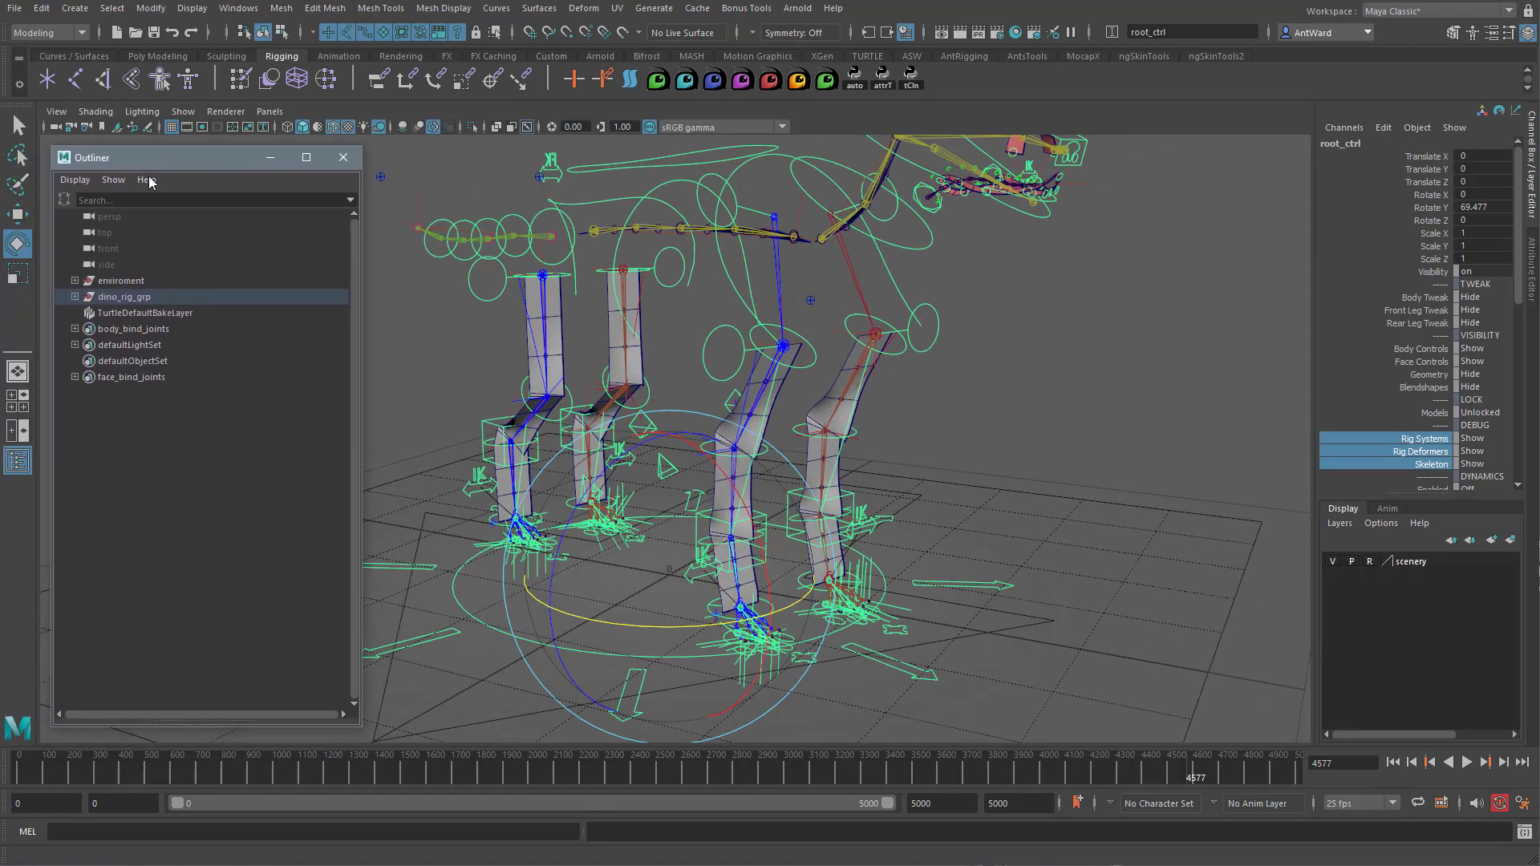
pyautogui.moveTo(361, 338); pyautogui.dragTo(325, 332)
pyautogui.moveTo(887, 486)
pyautogui.keyDown('alt'); pyautogui.mouseDown()
pyautogui.moveTo(874, 486)
pyautogui.moveTo(911, 486)
pyautogui.mouseUp(); pyautogui.keyUp('alt')
pyautogui.keyDown('alt'); pyautogui.moveTo(911, 486); pyautogui.dragTo(873, 407, button='right'); pyautogui.keyUp('alt')
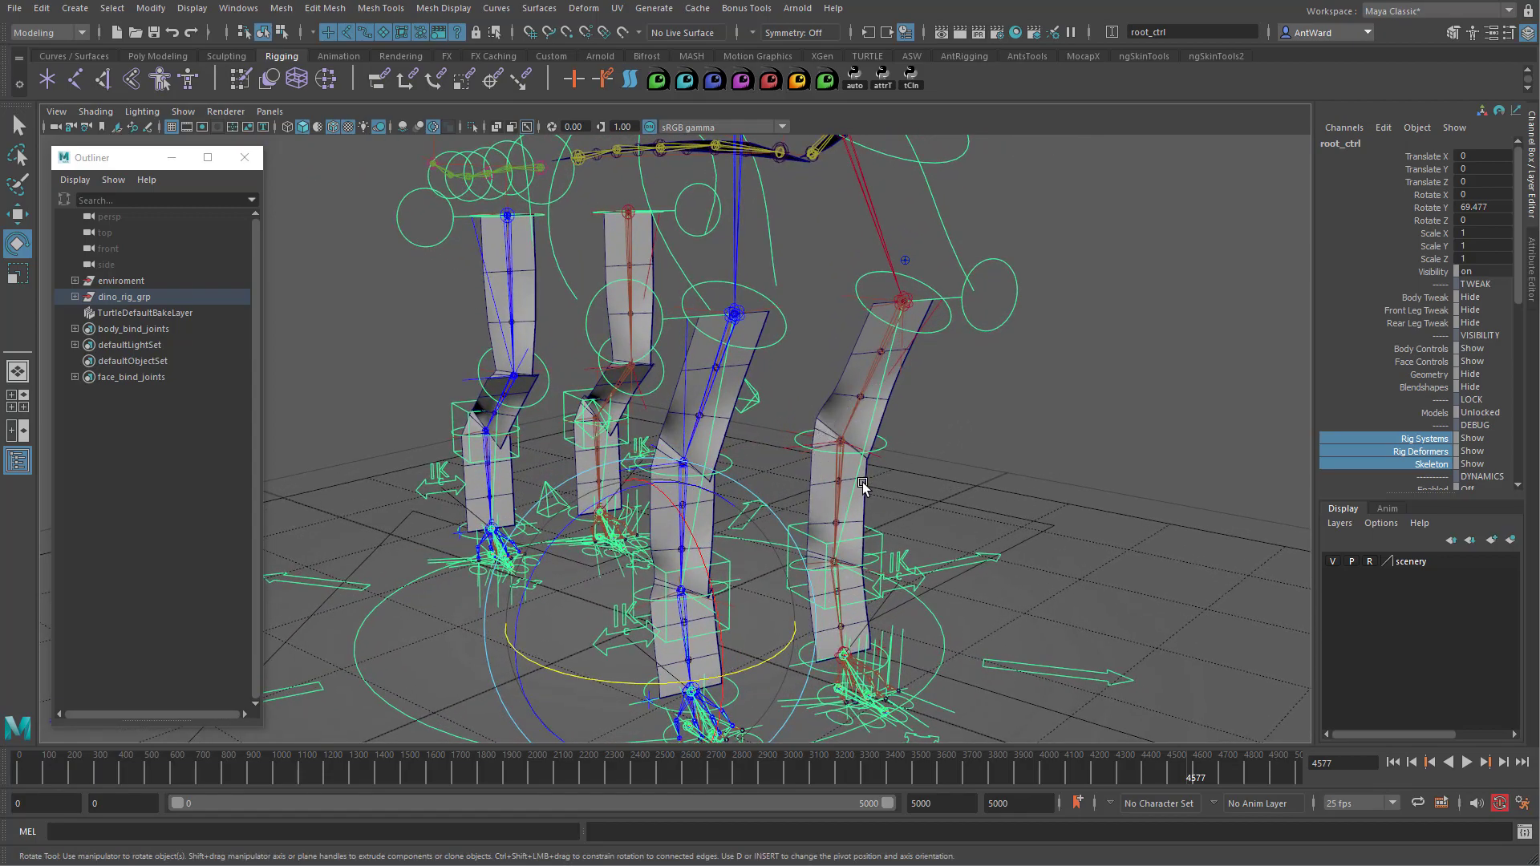
pyautogui.click(977, 417)
pyautogui.click(788, 437)
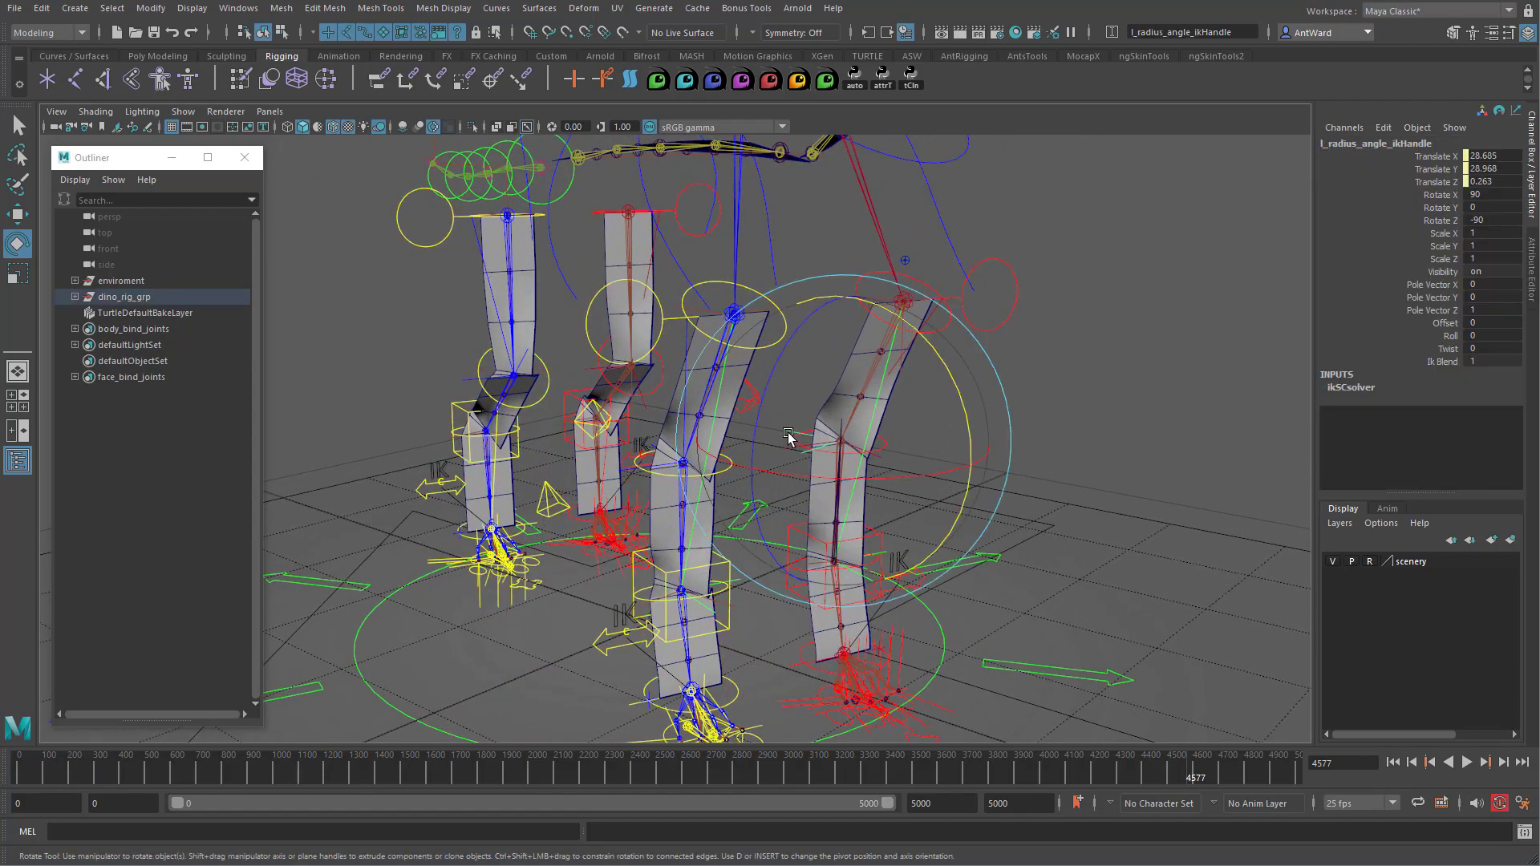
# - Filter the Outliner by angle_ikHandle, expand the full dino_rig_grp hierarchy and widen the window to read the names
pyautogui.click(1379, 143)
pyautogui.moveTo(1359, 144); pyautogui.dragTo(1456, 145)
pyautogui.hotkey('ctrl', 'c')
pyautogui.click(128, 200)
pyautogui.hotkey('ctrl', 'v')
pyautogui.press('Return')
pyautogui.keyDown('shift'); pyautogui.click(74, 216); pyautogui.keyUp('shift')
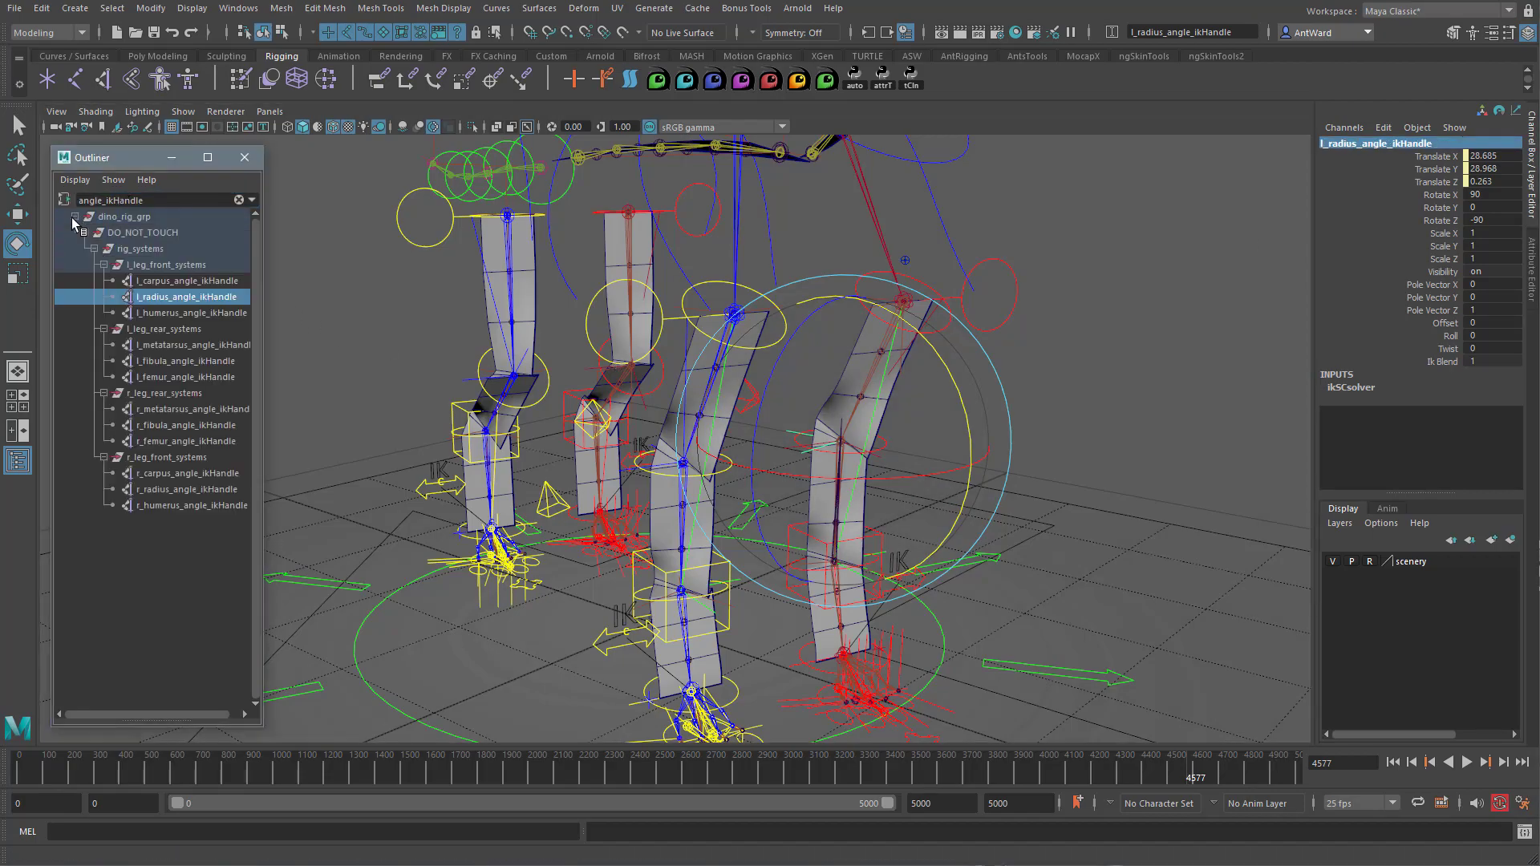
pyautogui.moveTo(262, 353); pyautogui.dragTo(326, 346)
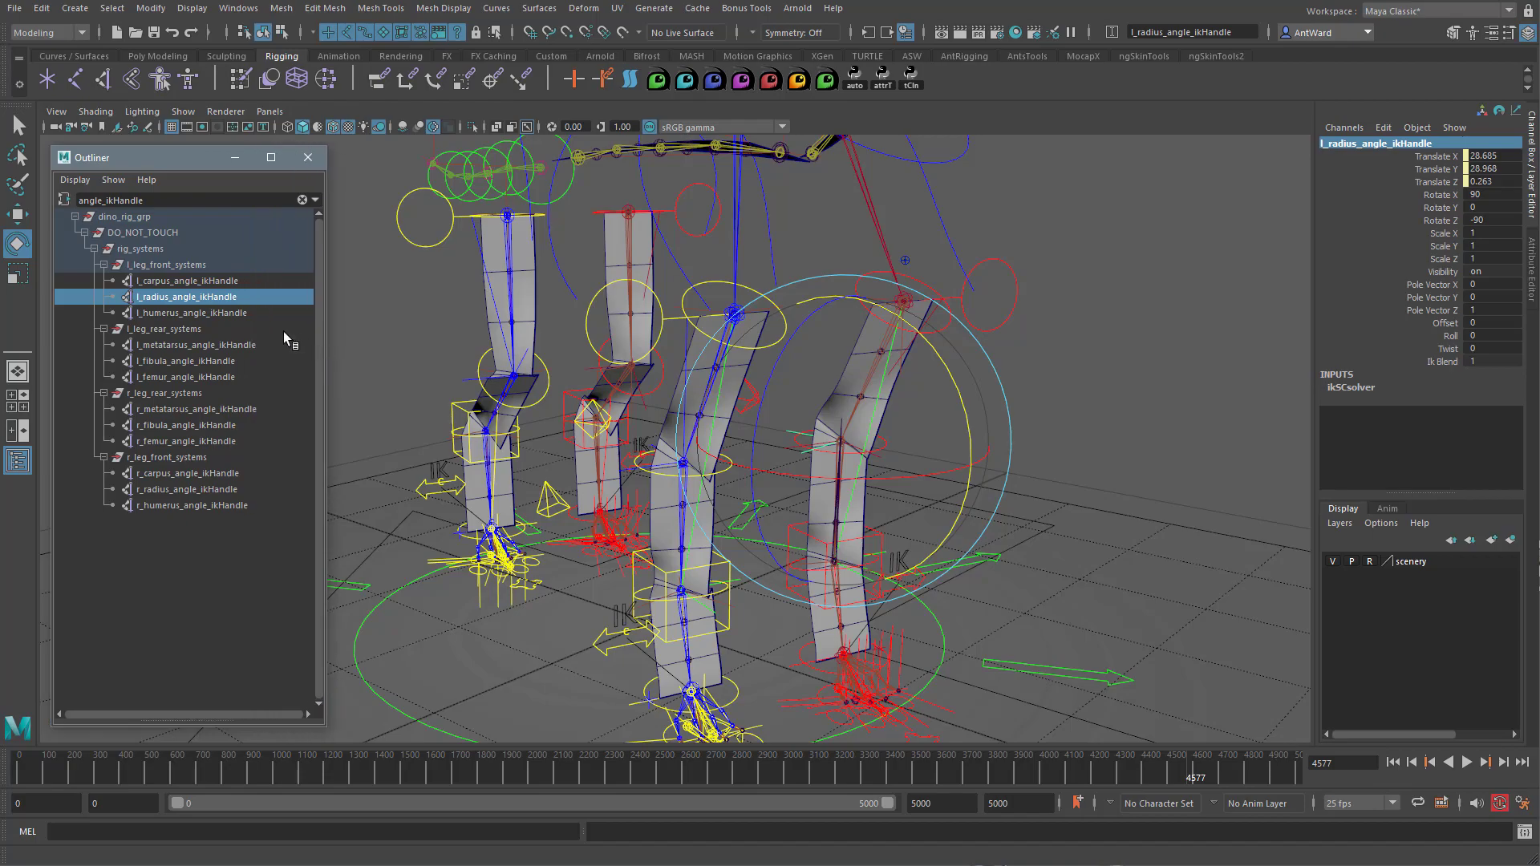
# - Examine the left front leg's carpus, radius and humerus angle IK handles one by one, finishing on l_carpus_angle_ikHandle
pyautogui.click(235, 282)
pyautogui.click(233, 297)
pyautogui.click(237, 313)
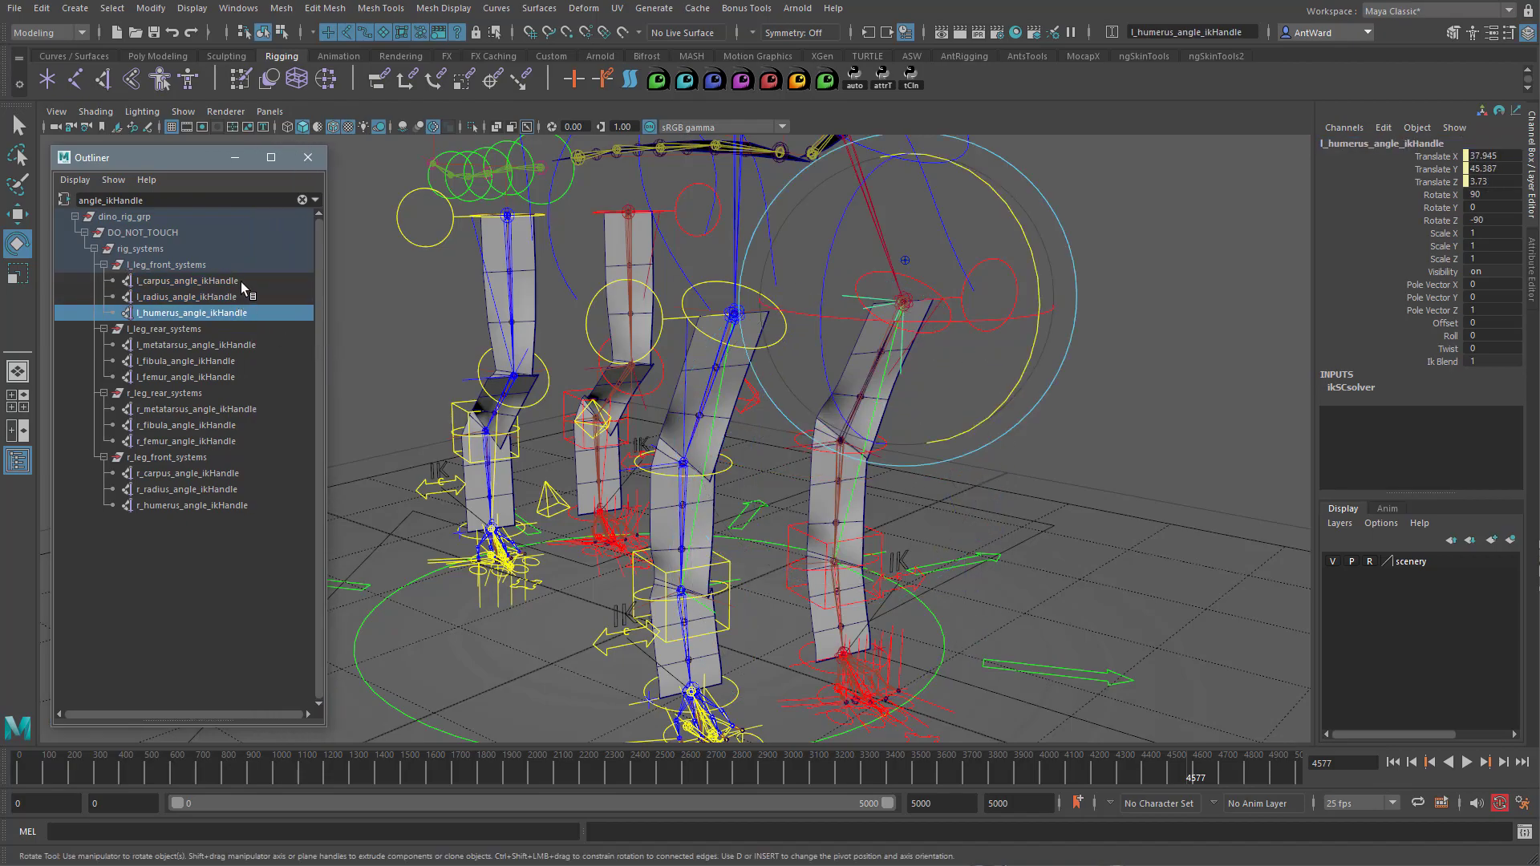
pyautogui.click(241, 282)
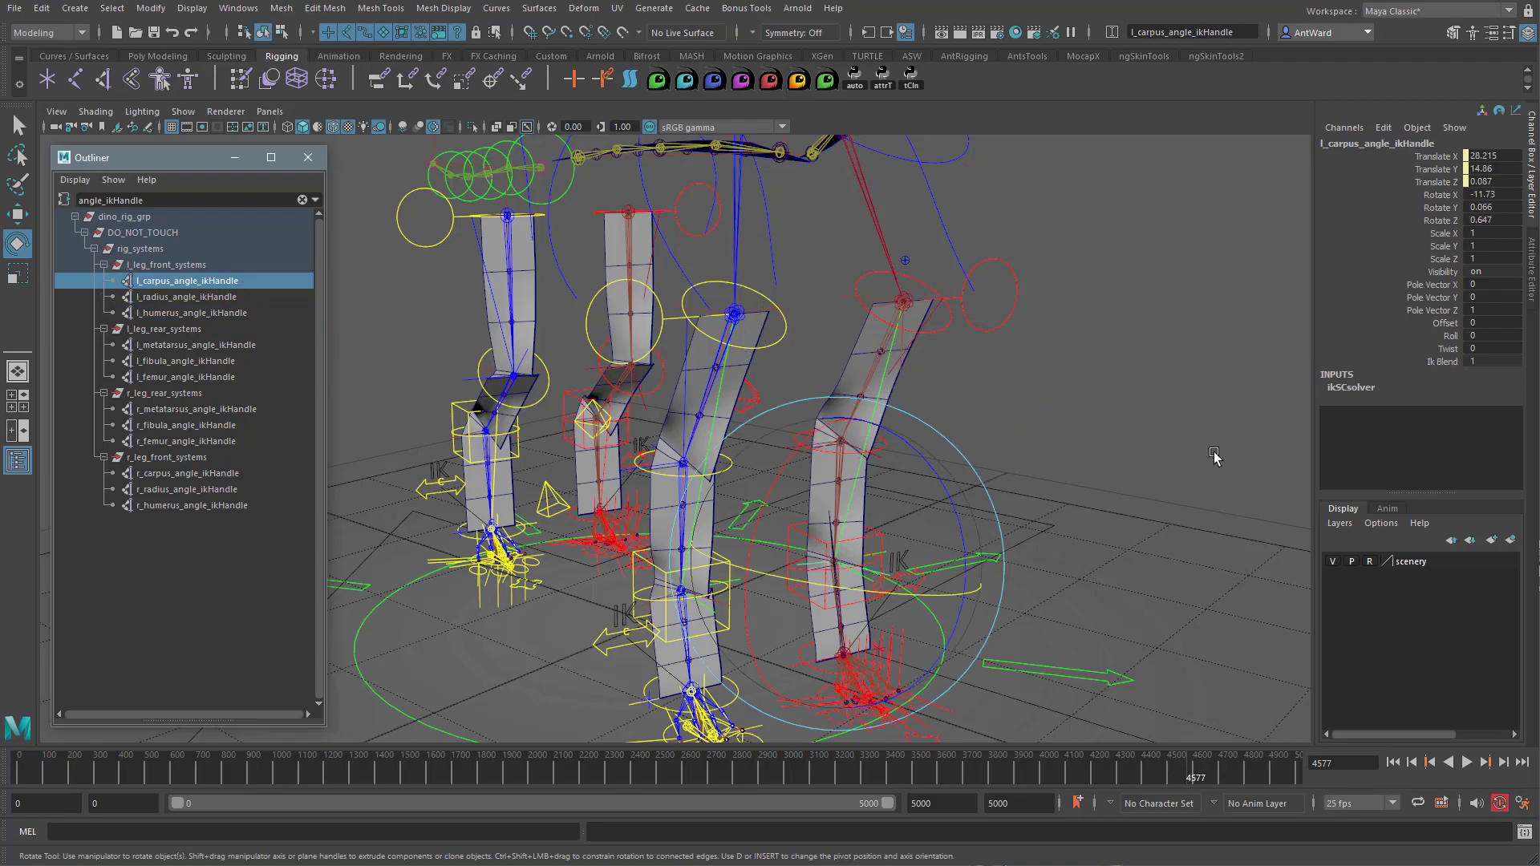
# - Open the full attributes of l_carpus_angle_ikHandle and examine its ikSCsolver settings and its IK handle attributes
pyautogui.click(1530, 265)
pyautogui.keyDown('alt'); pyautogui.moveTo(809, 534); pyautogui.dragTo(882, 427, button='middle'); pyautogui.keyUp('alt')
pyautogui.click(1304, 139)
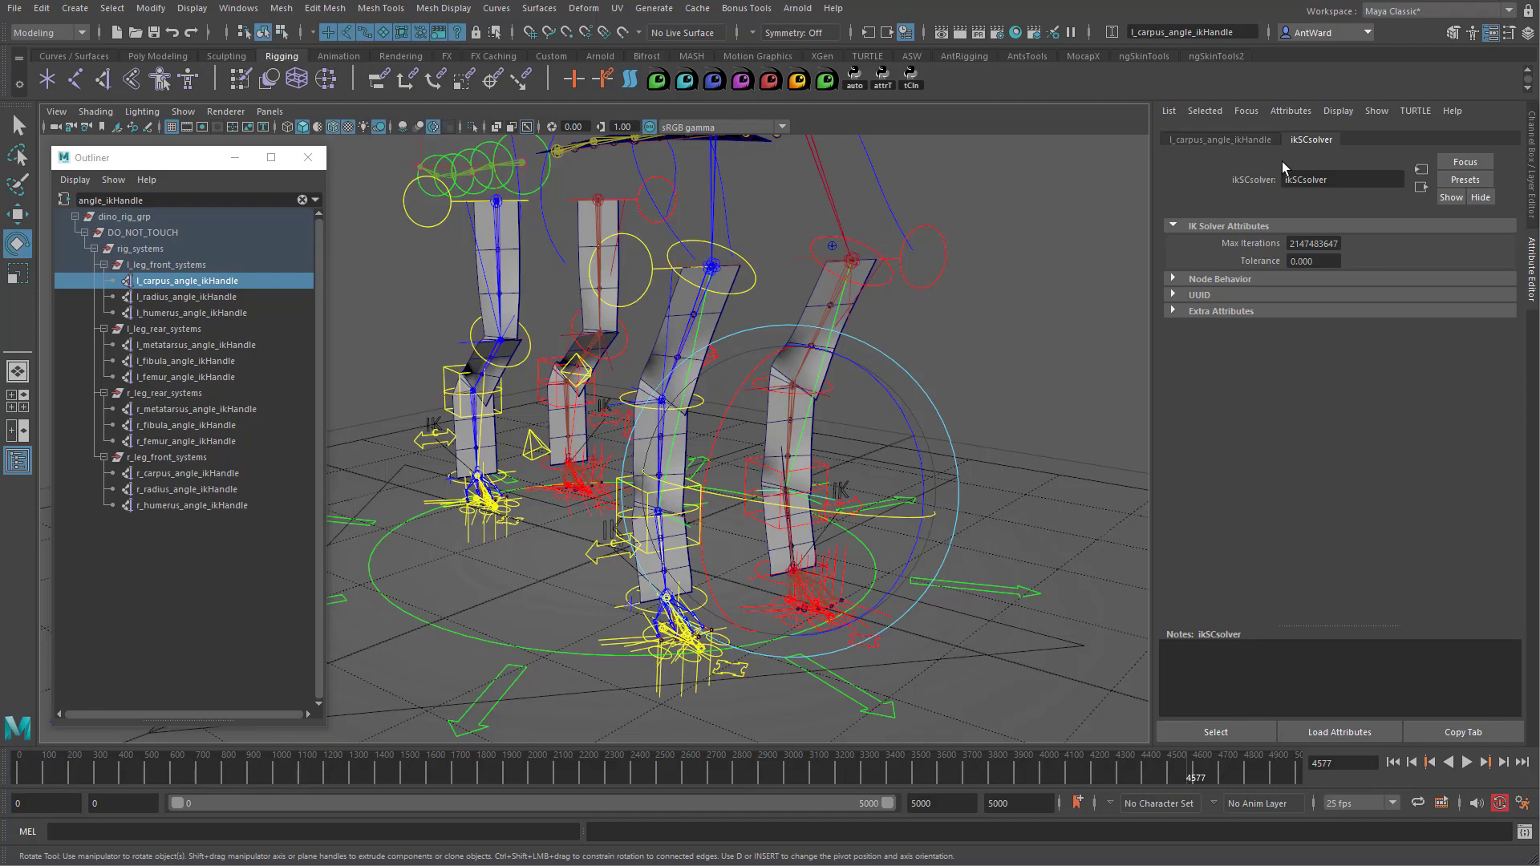
pyautogui.click(1220, 141)
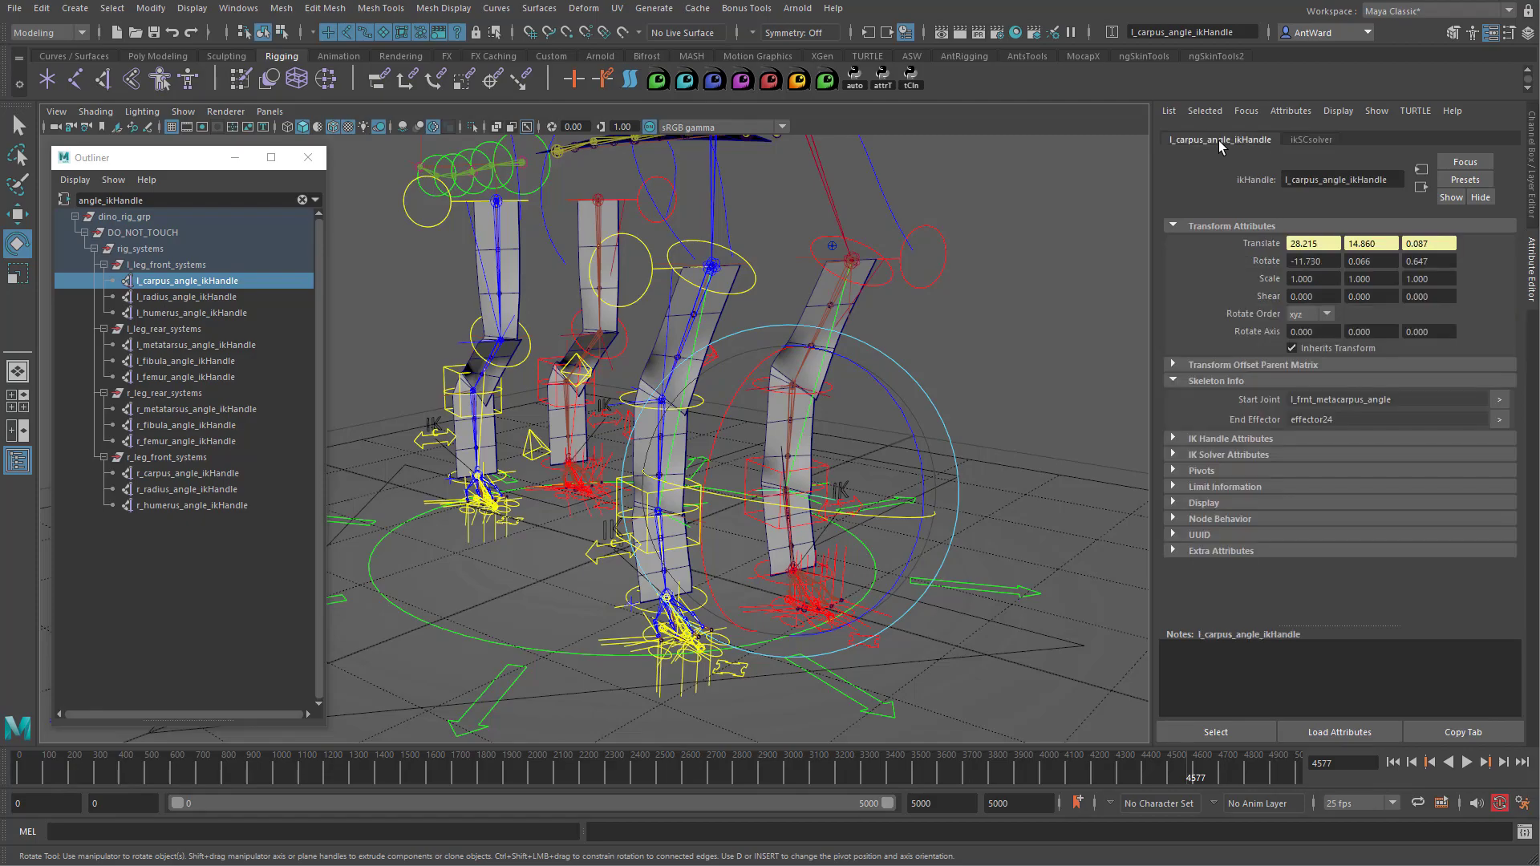
# - Switch l_carpus_angle_ikHandle to the Rotate-Plane Solver and set its Pole Vector X, Y and Z to 0
pyautogui.click(1227, 454)
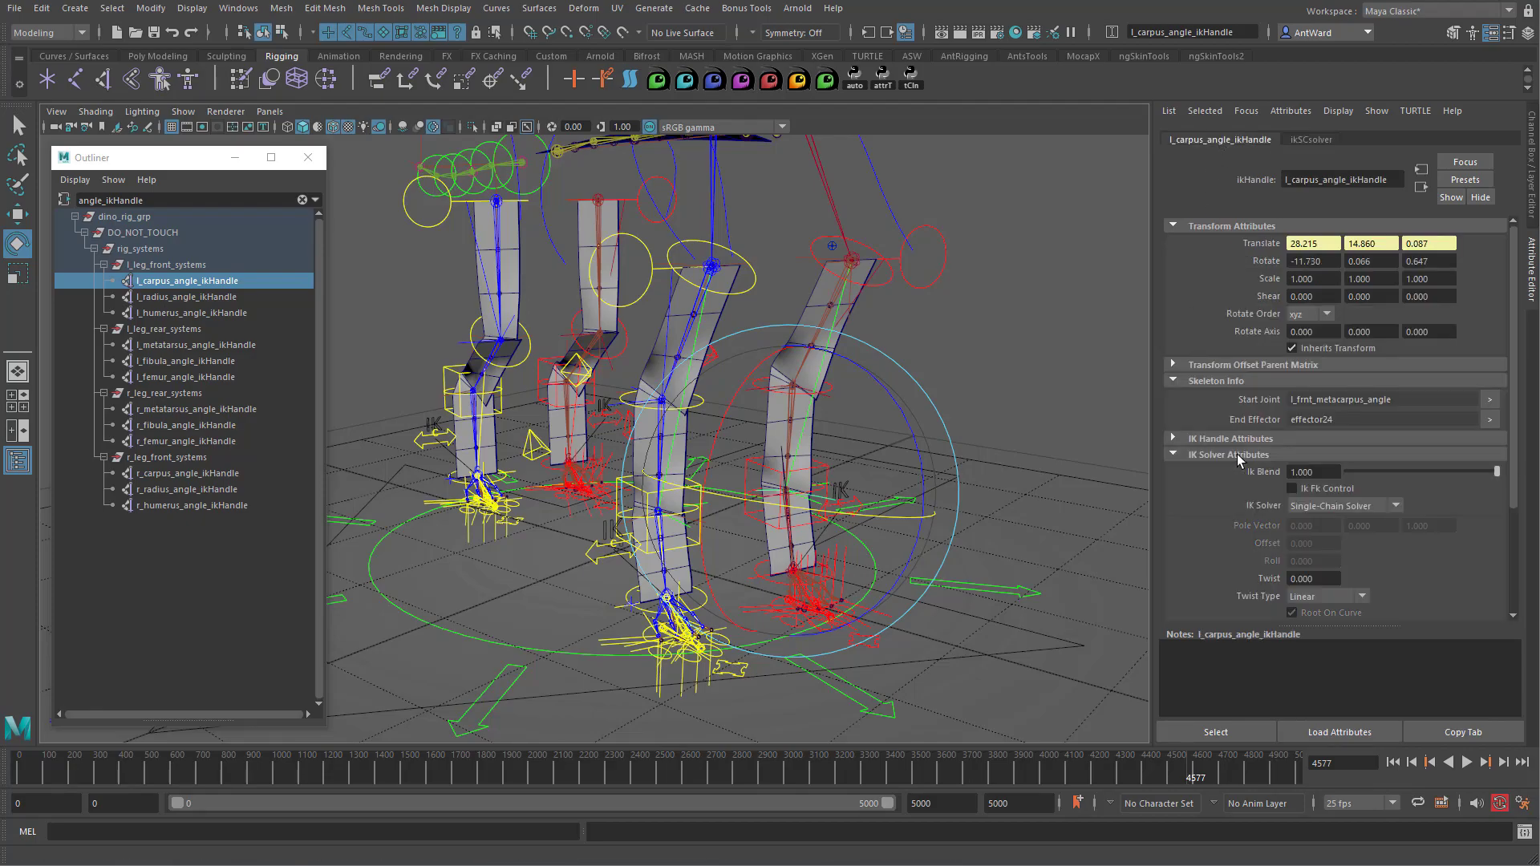
pyautogui.click(1358, 508)
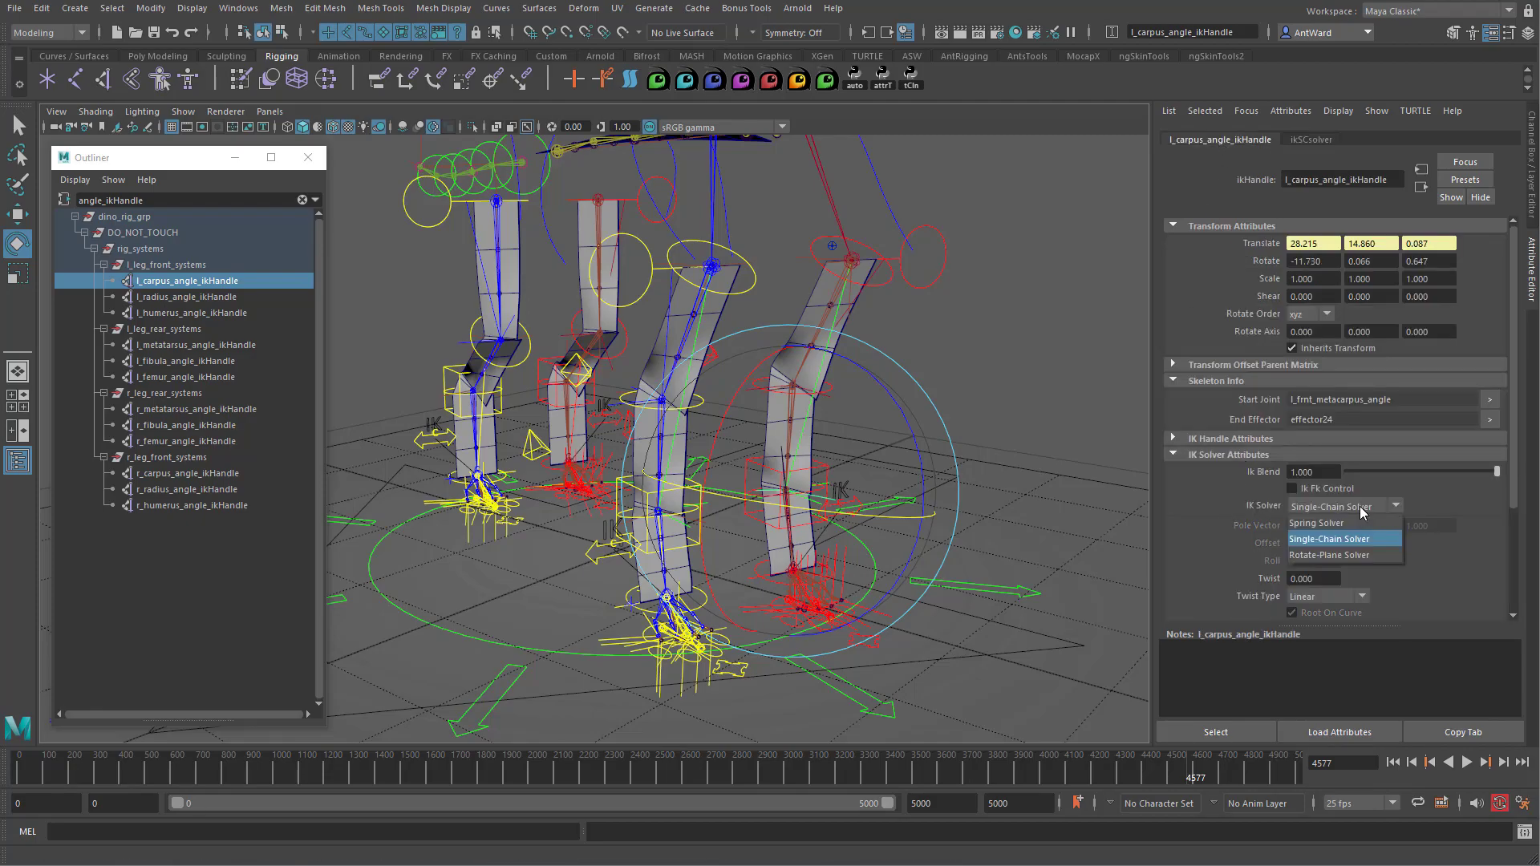
pyautogui.click(1388, 556)
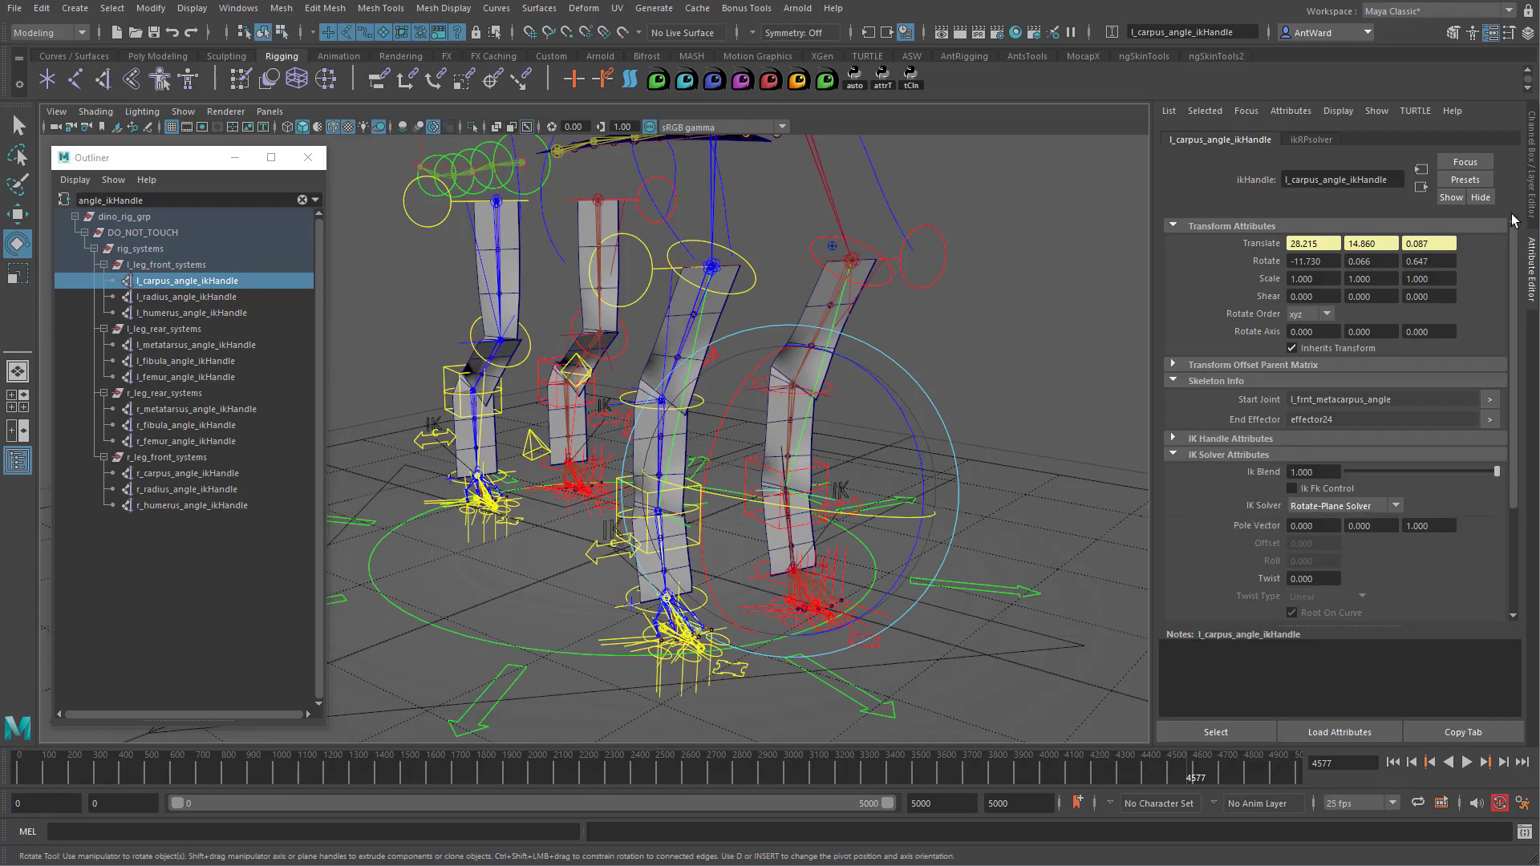
pyautogui.click(1532, 192)
pyautogui.moveTo(1499, 285); pyautogui.dragTo(1505, 305)
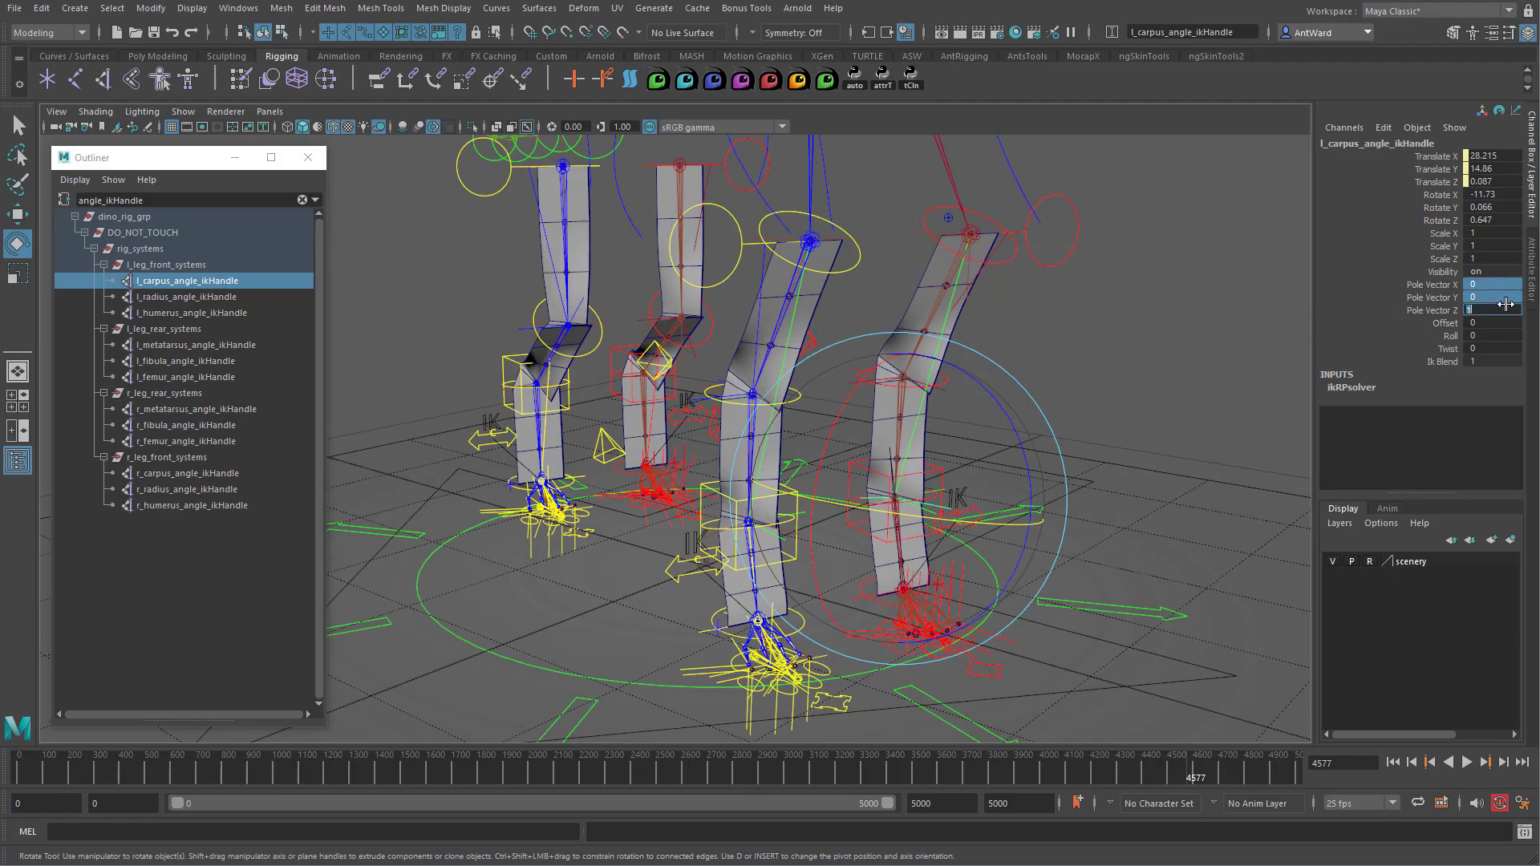
pyautogui.press('Return')
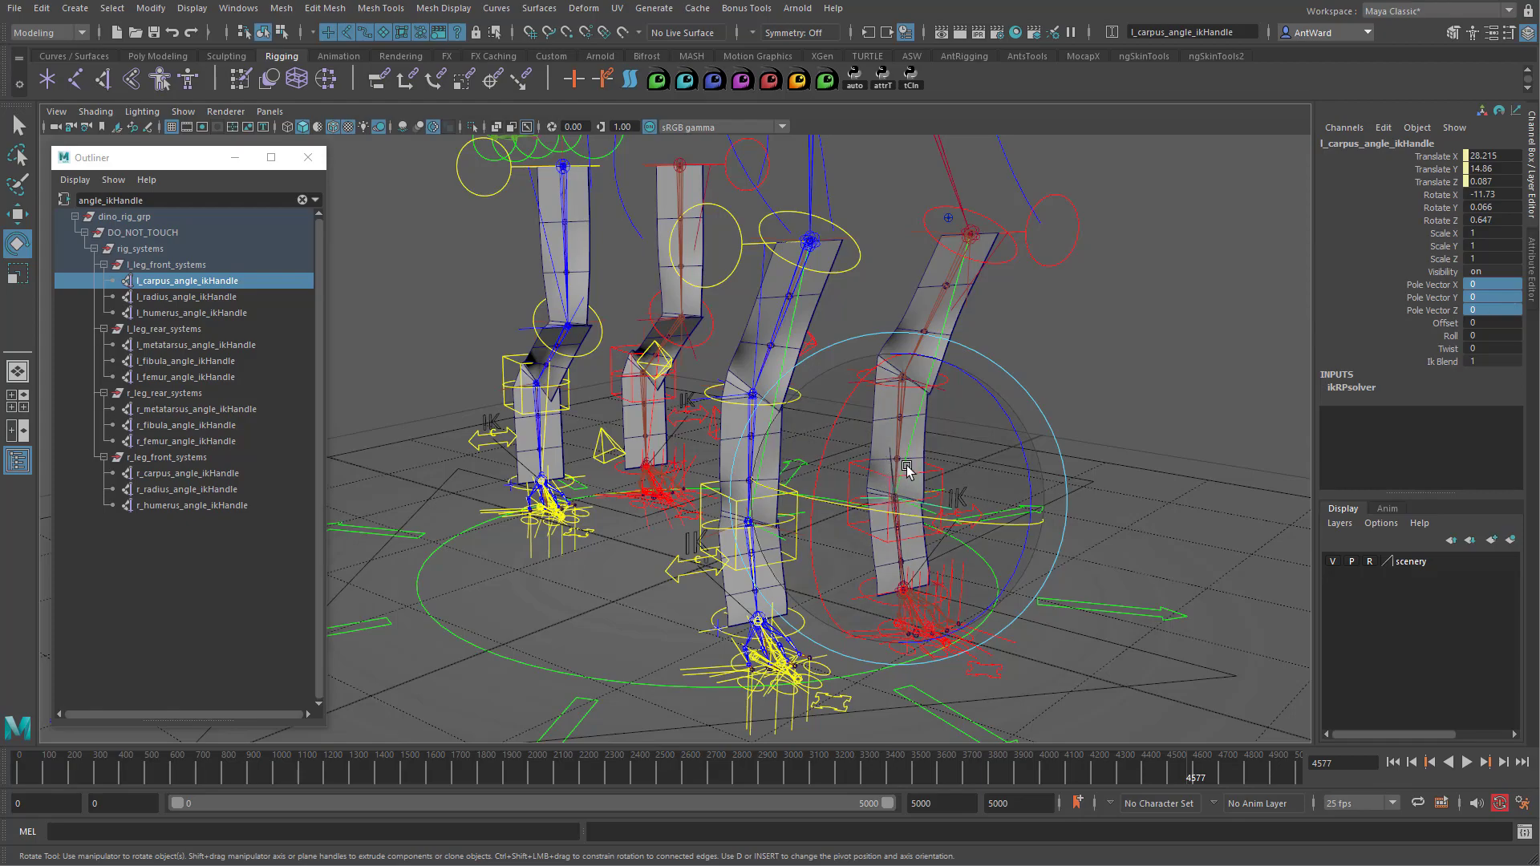
# - Switch l_radius_angle_ikHandle to the Rotate-Plane Solver and set all three of its Pole Vector values to 0
pyautogui.click(225, 298)
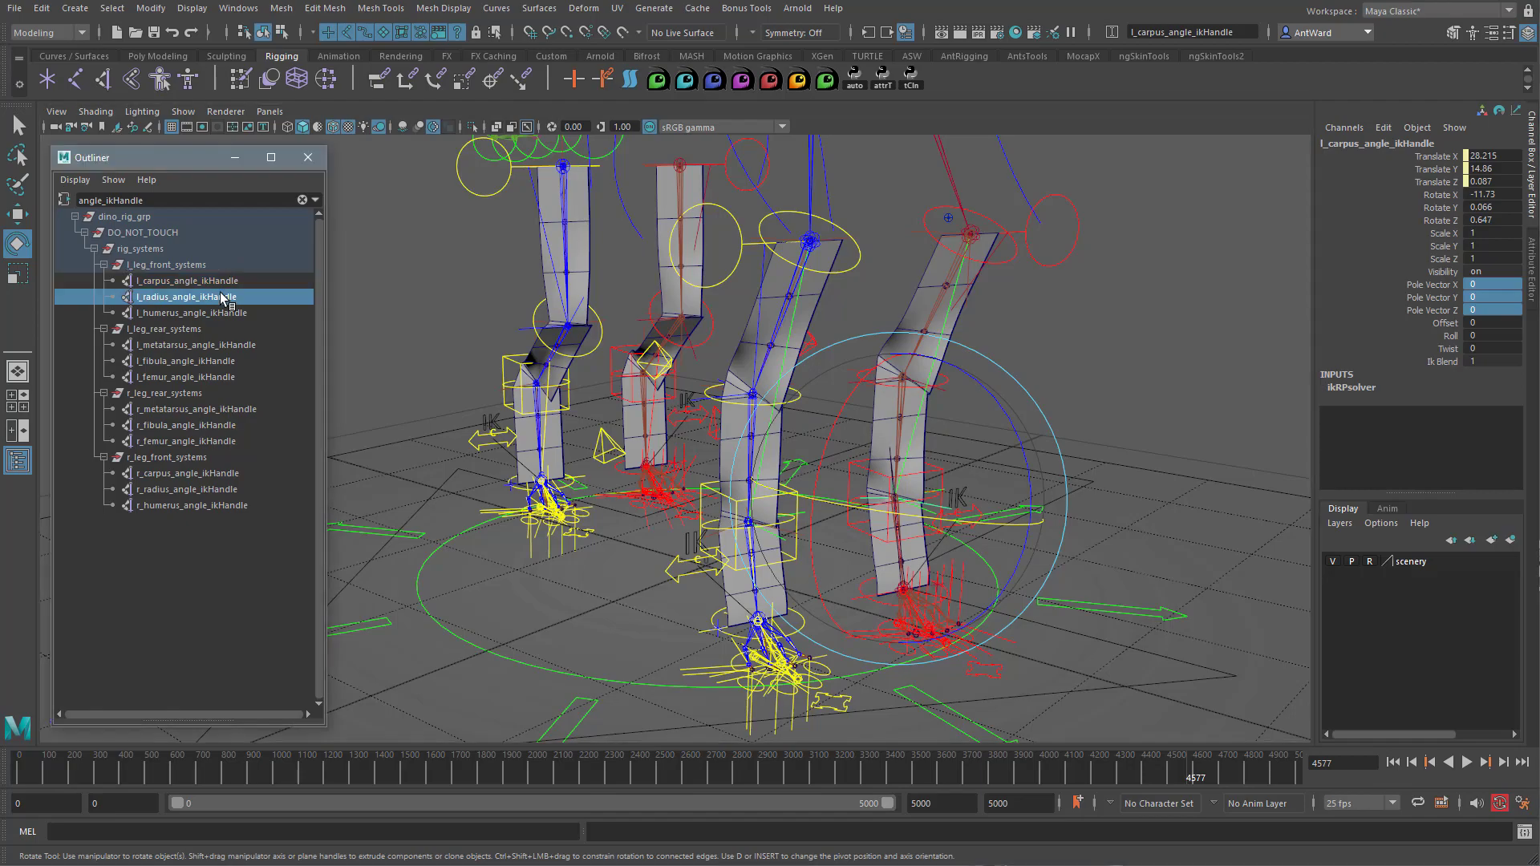
pyautogui.click(1532, 269)
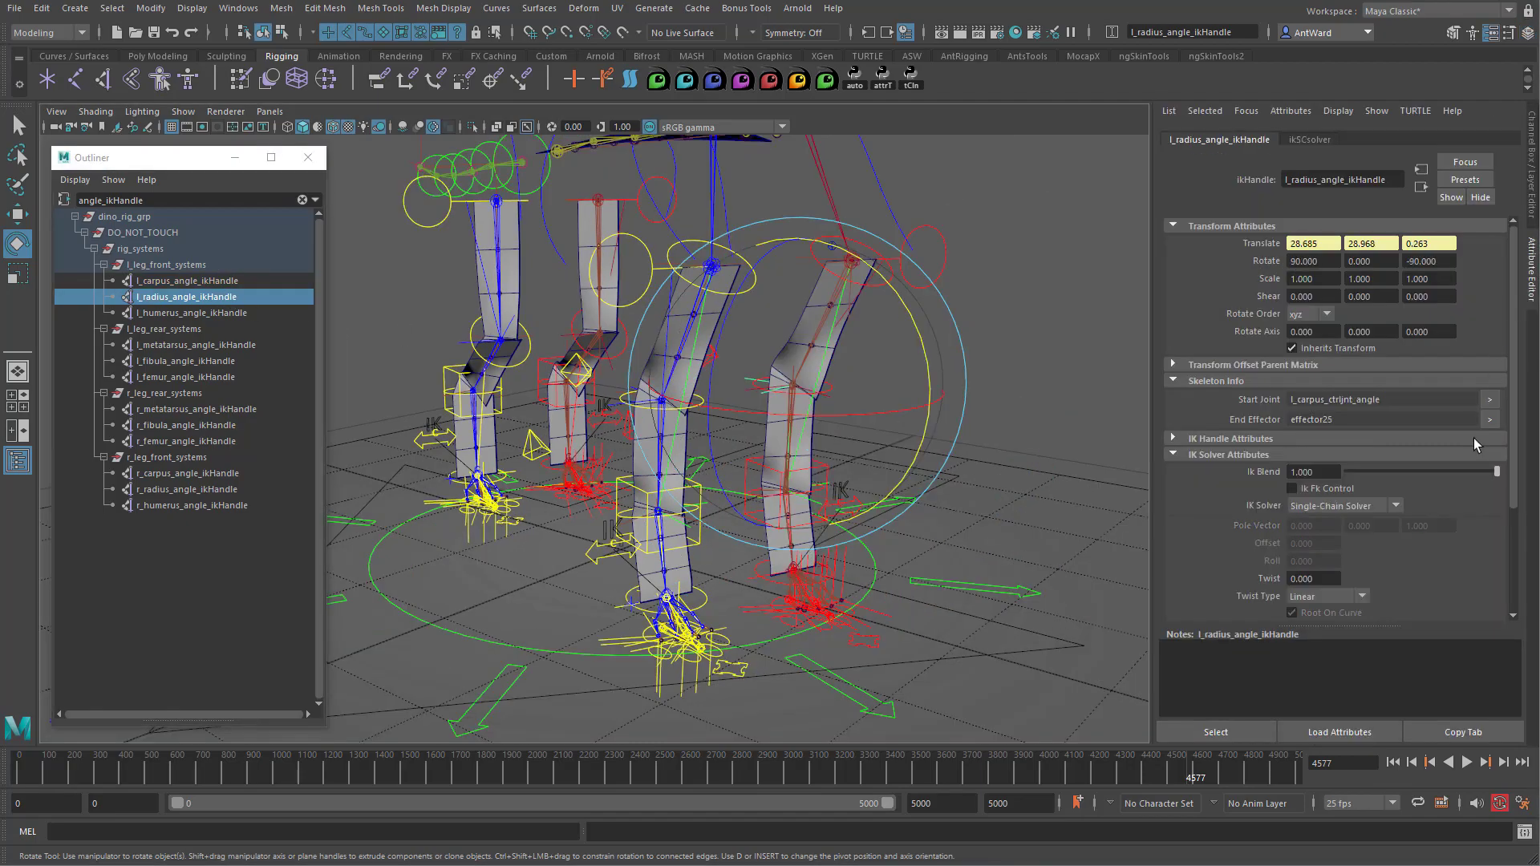
pyautogui.click(1336, 508)
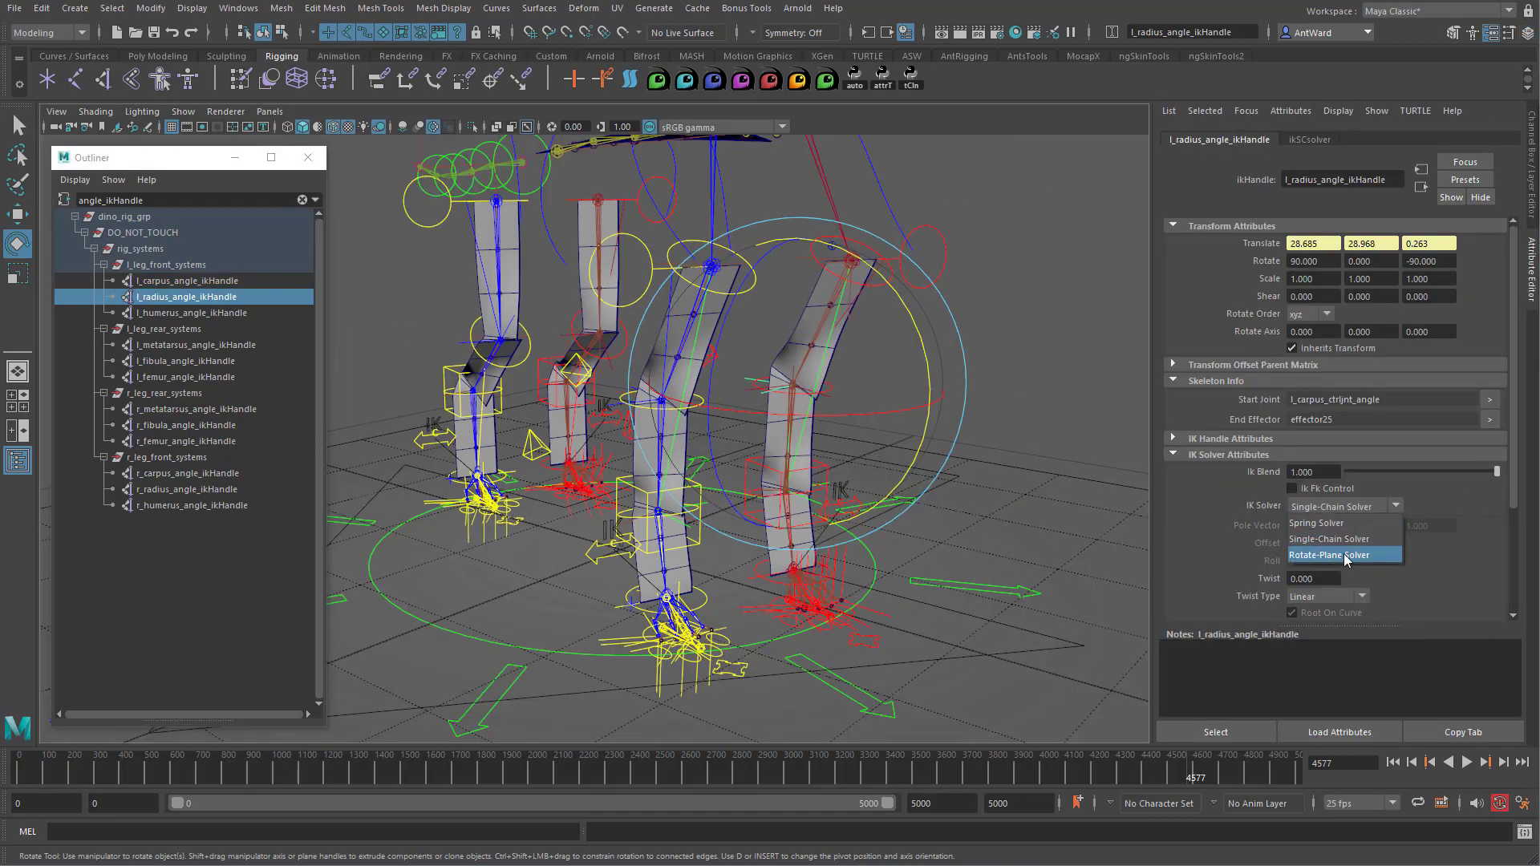
pyautogui.click(1345, 555)
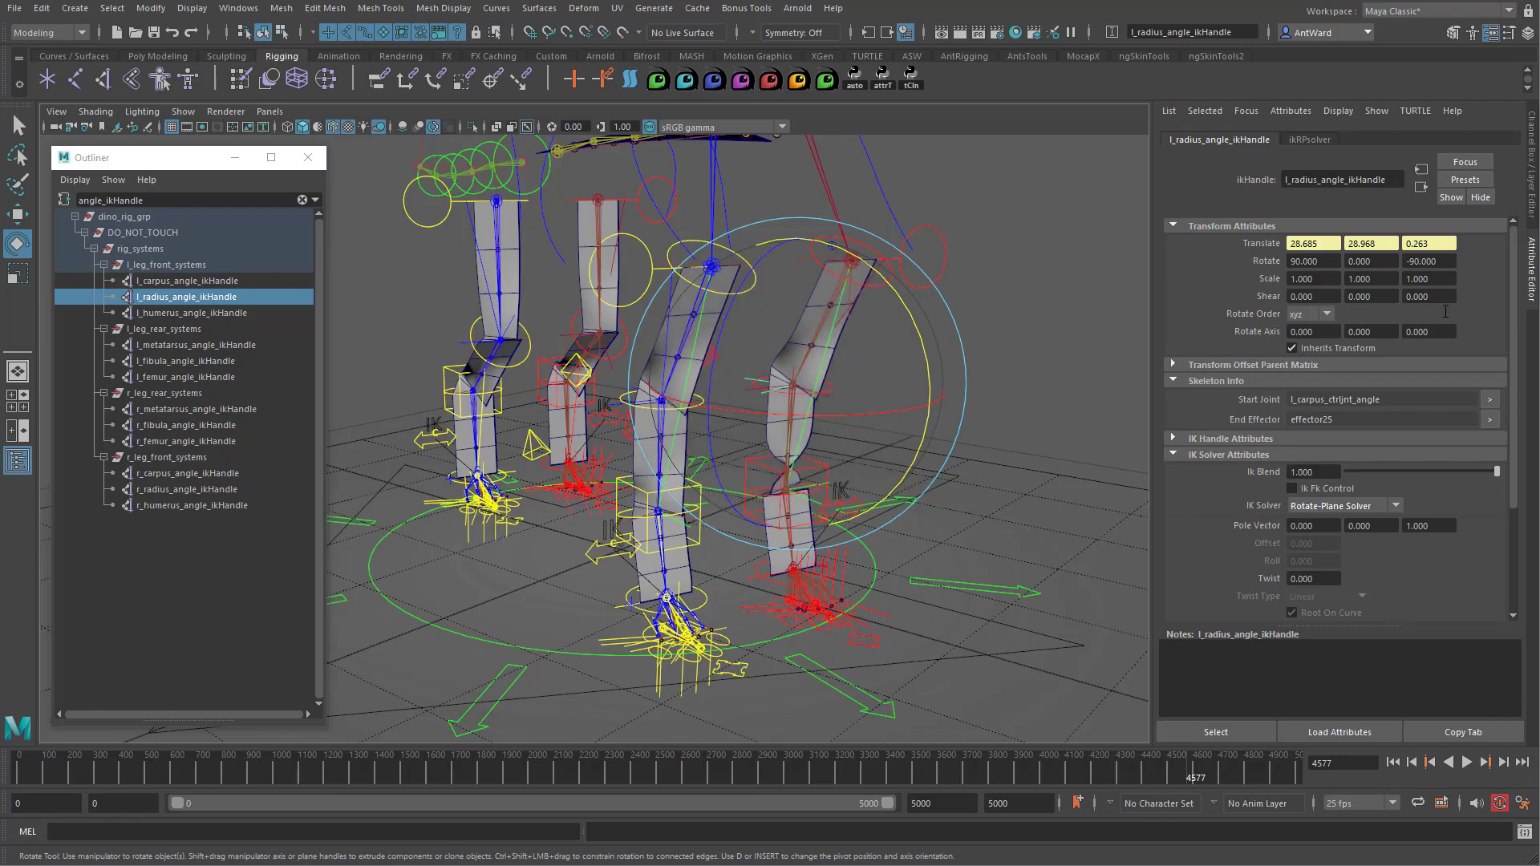
pyautogui.click(1532, 210)
pyautogui.moveTo(1486, 290); pyautogui.dragTo(1485, 306)
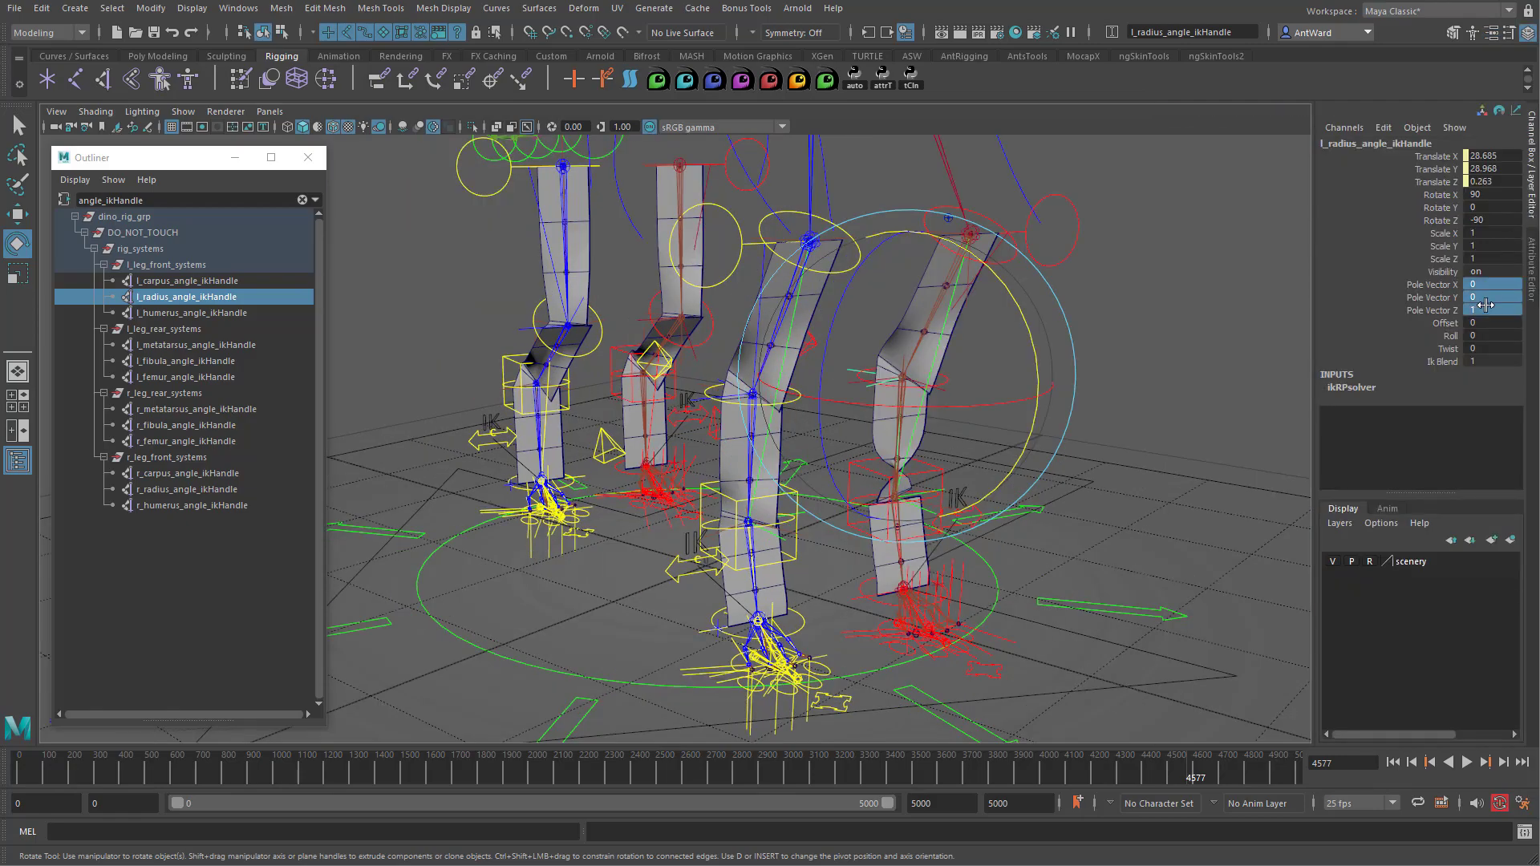
pyautogui.press('Return')
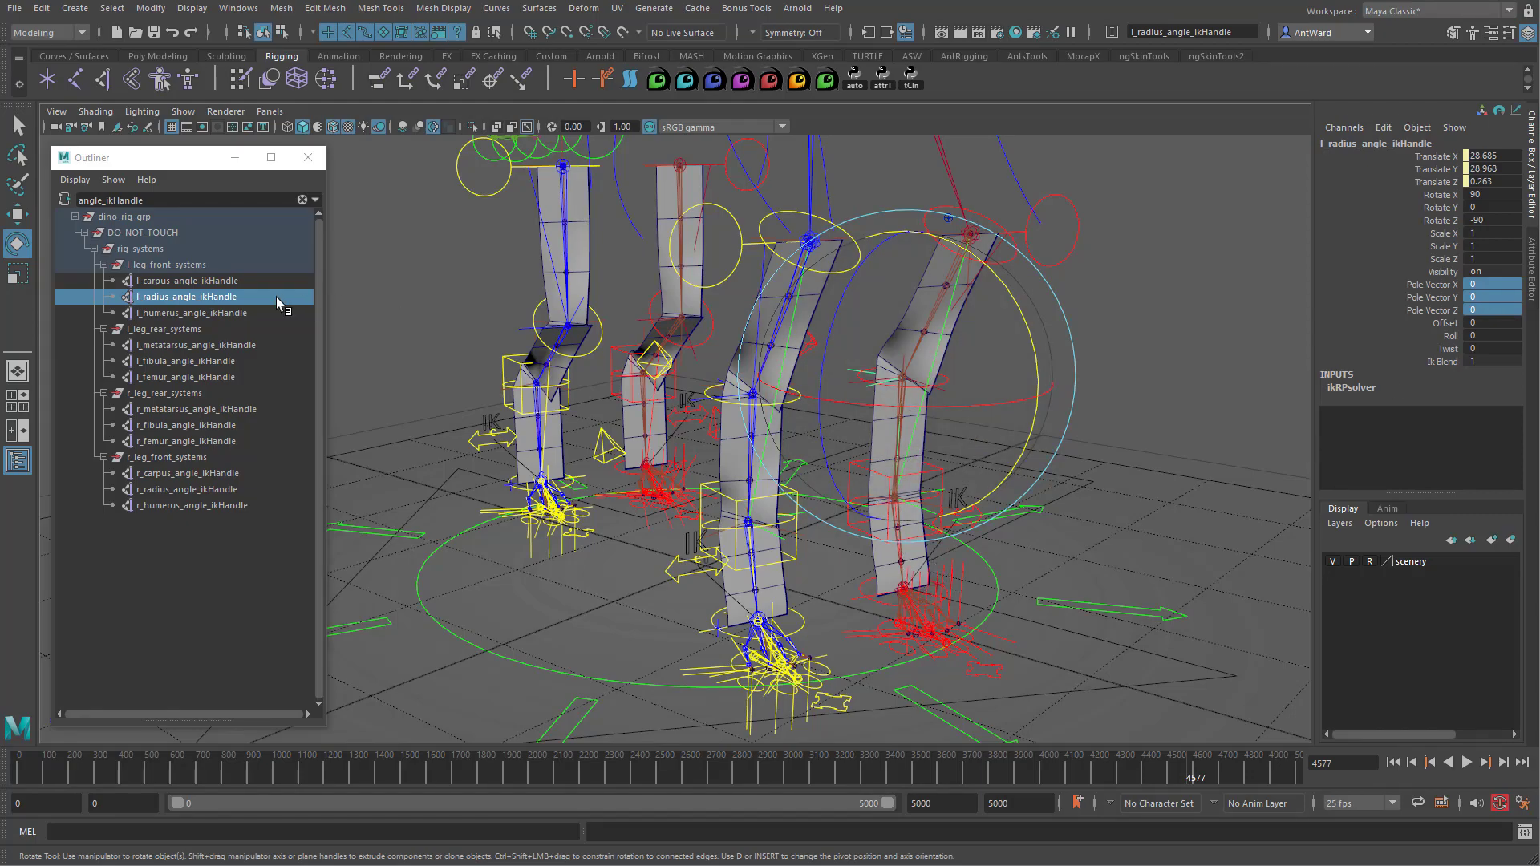
# - Switch l_humerus_angle_ikHandle to the Rotate-Plane Solver and zero its Pole Vector X, Y and Z
pyautogui.click(241, 313)
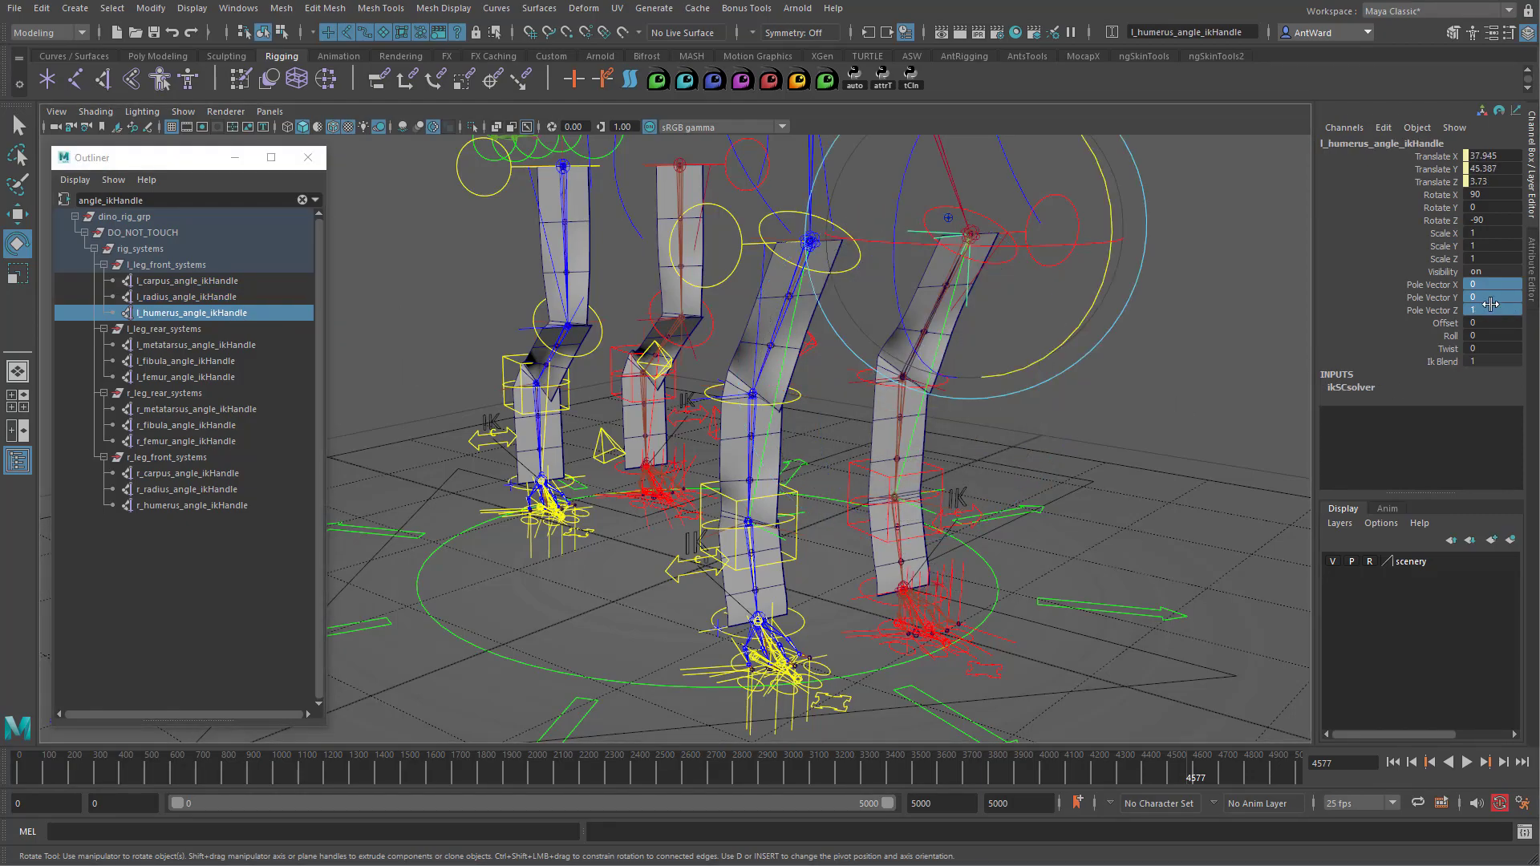
pyautogui.click(1529, 266)
pyautogui.click(1341, 506)
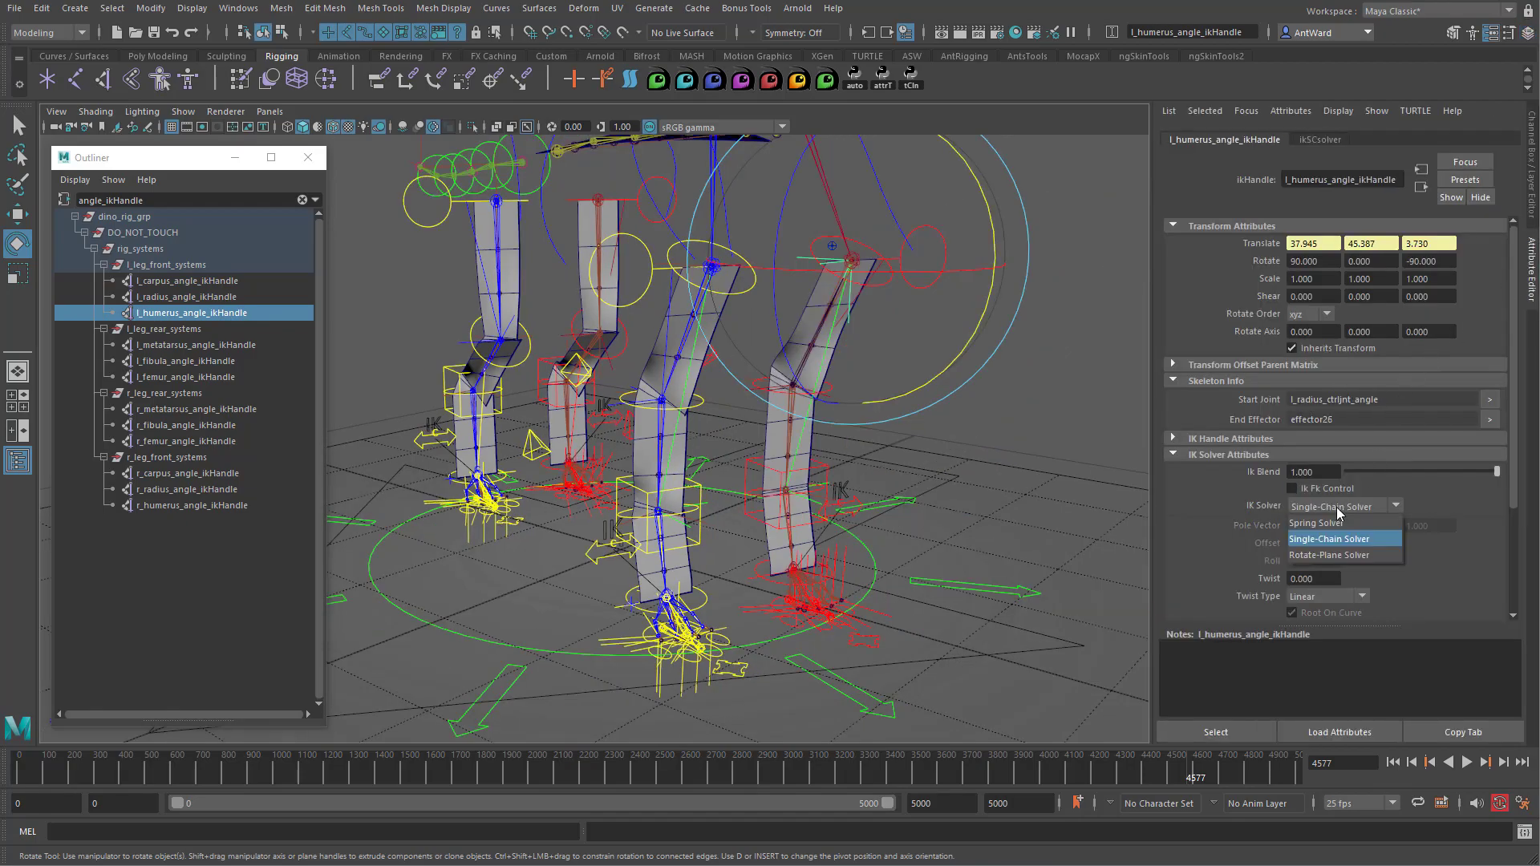
pyautogui.click(1347, 556)
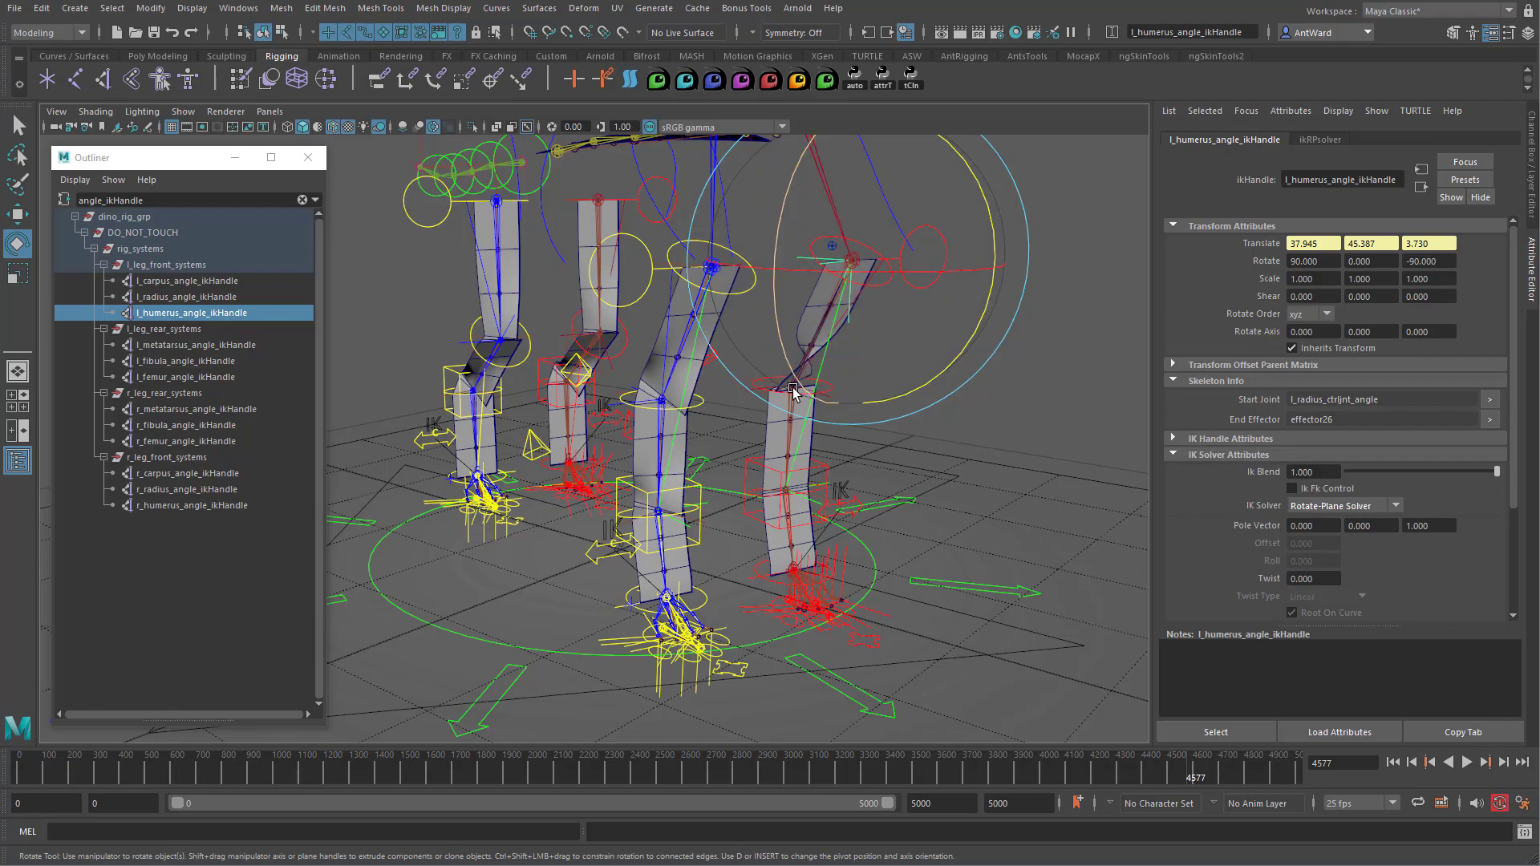
pyautogui.click(1530, 174)
pyautogui.moveTo(1493, 284); pyautogui.dragTo(1494, 304)
pyautogui.write('0')
pyautogui.press('Return')
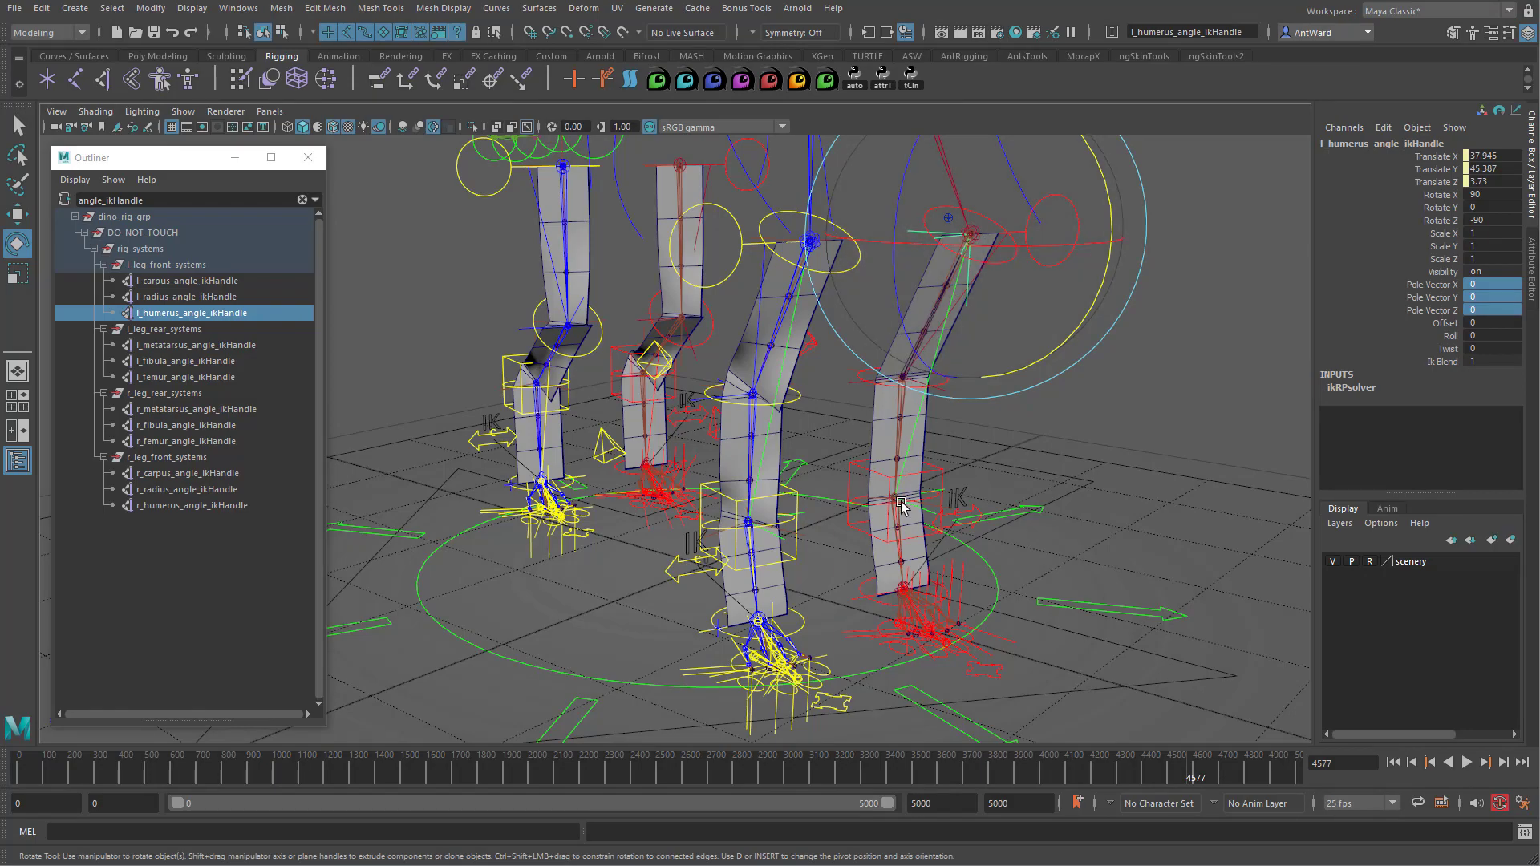
# - Rotate root_ctrl to about 72 degrees in Y and check how the left front leg's ribbon behaves
pyautogui.click(667, 702)
pyautogui.keyDown('alt'); pyautogui.moveTo(667, 703); pyautogui.dragTo(630, 702, button='right'); pyautogui.keyUp('alt')
pyautogui.moveTo(820, 588)
pyautogui.mouseDown()
pyautogui.moveTo(577, 593)
pyautogui.moveTo(706, 610)
pyautogui.moveTo(826, 577)
pyautogui.mouseUp()
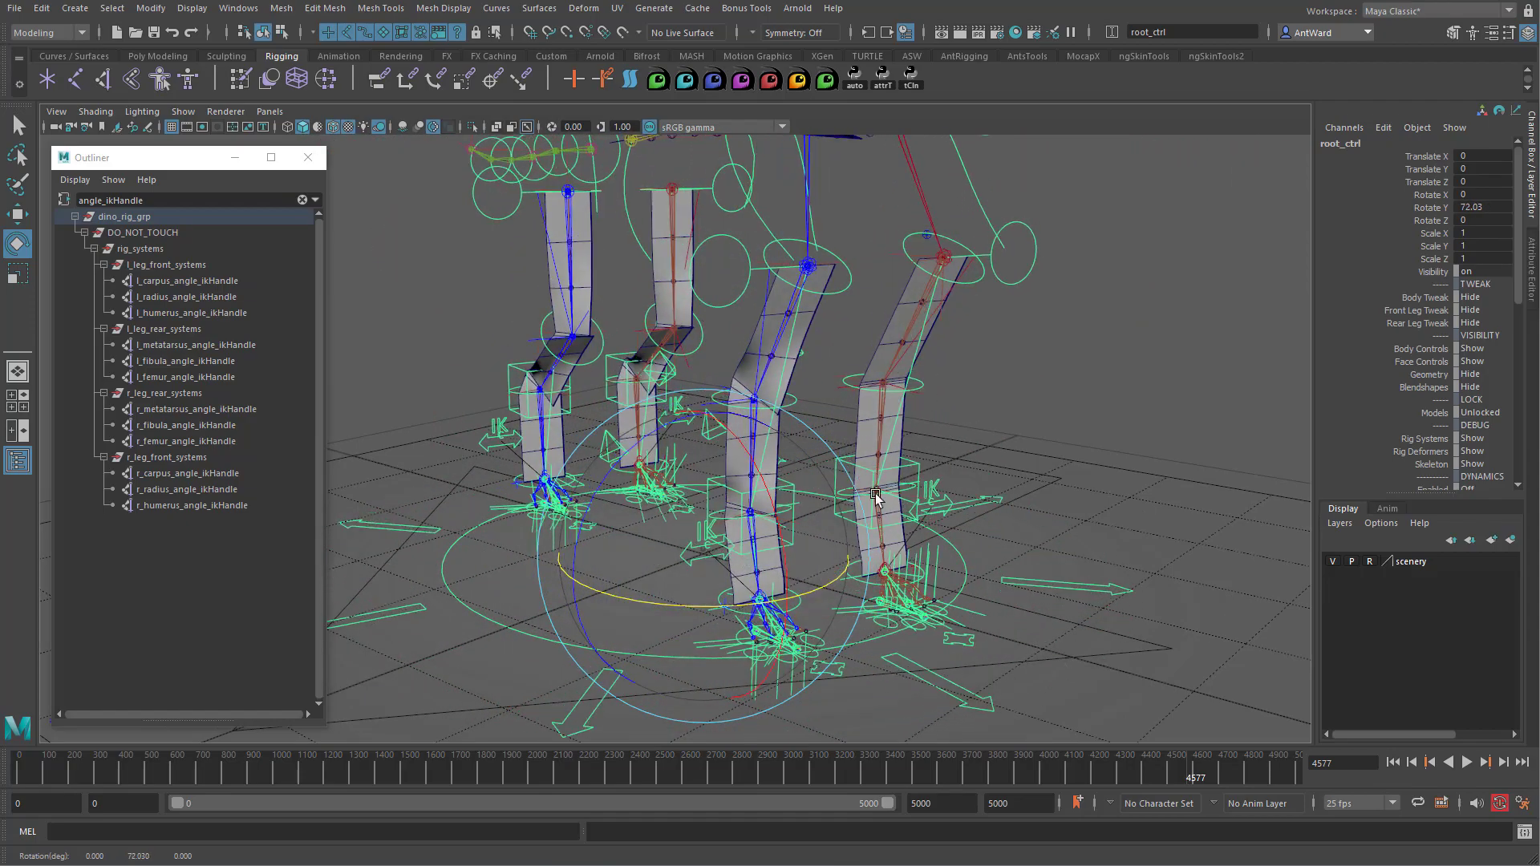
pyautogui.keyDown('alt'); pyautogui.moveTo(868, 483); pyautogui.dragTo(861, 470); pyautogui.keyUp('alt')
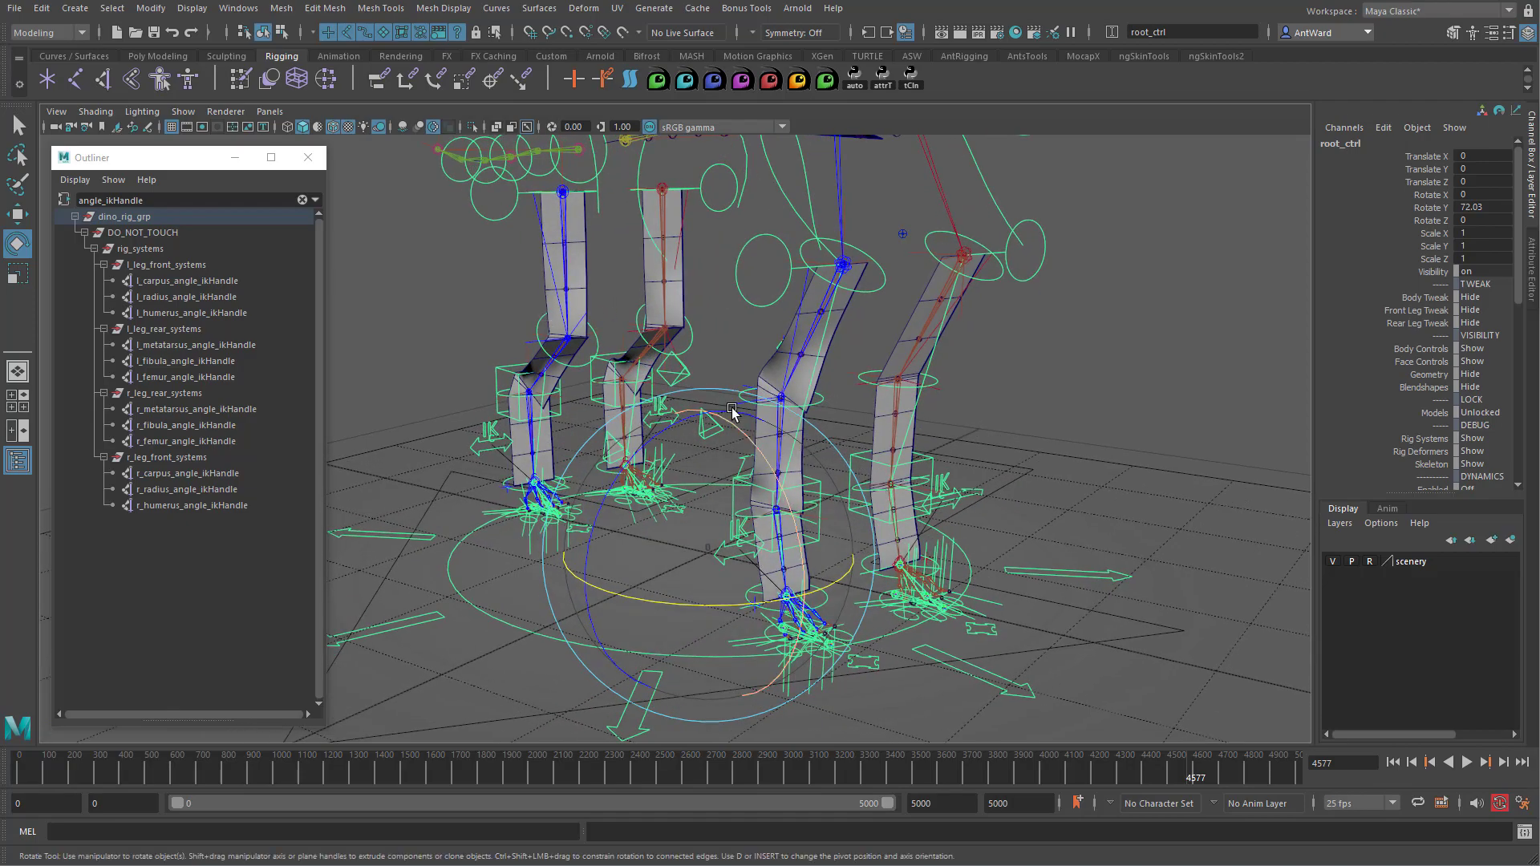
# - Set Pole Vector X, Y and Z to 0 on all the angle IK handles of both rear legs and the right front leg together
pyautogui.moveTo(219, 345); pyautogui.dragTo(233, 441)
pyautogui.keyDown('ctrl'); pyautogui.moveTo(233, 473); pyautogui.dragTo(233, 505); pyautogui.keyUp('ctrl')
pyautogui.moveTo(1491, 284); pyautogui.dragTo(1495, 310)
pyautogui.write('0')
pyautogui.press('Return')
# - Switch the left rear leg's angle IK handles and r_metatarsus_angle_ikHandle to the Rotate-Plane Solver
pyautogui.click(237, 345)
pyautogui.click(1530, 261)
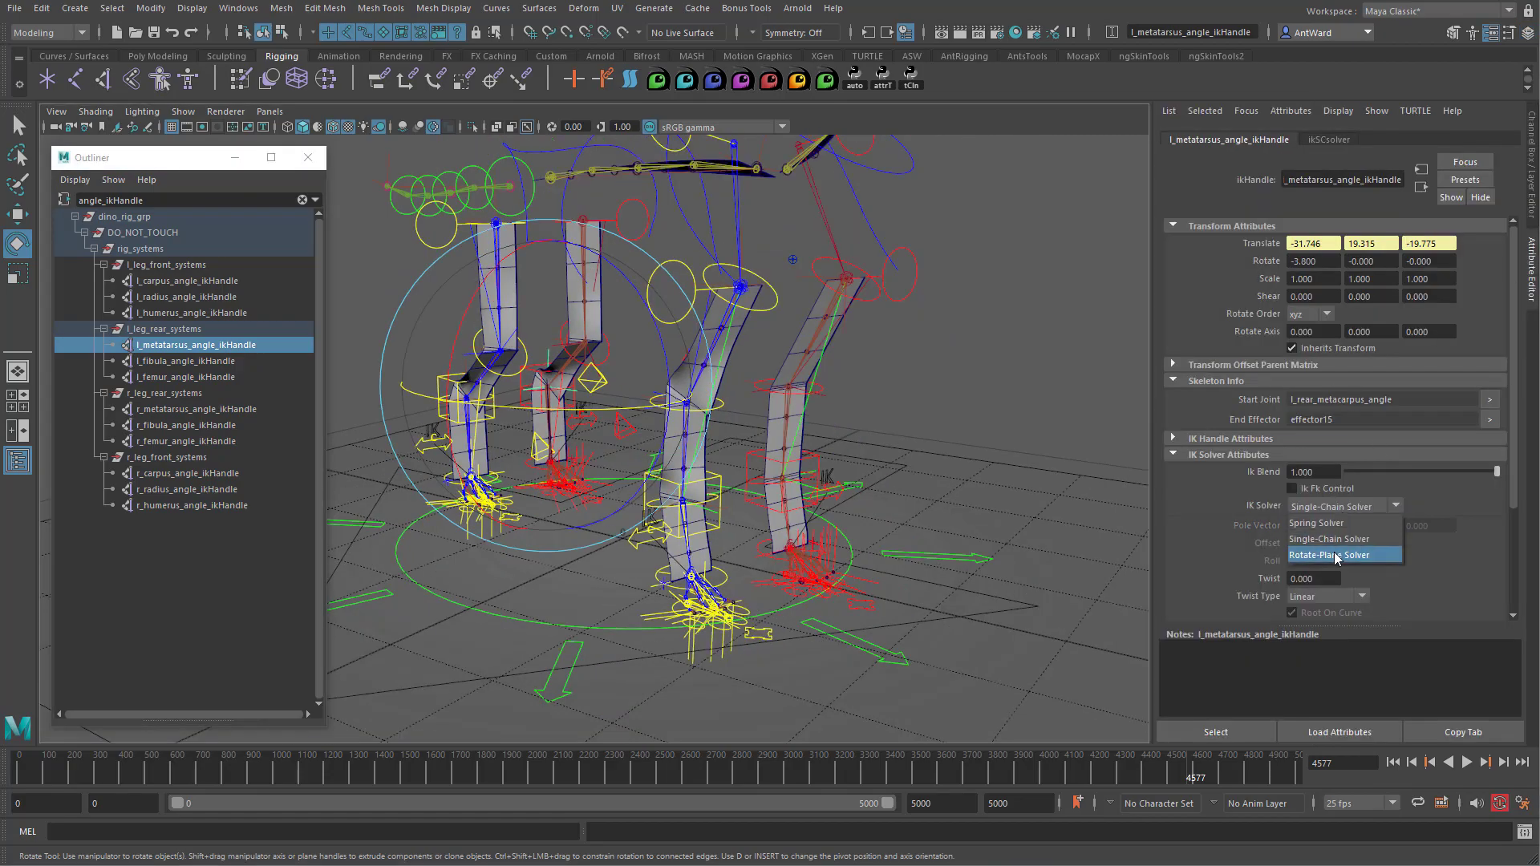
pyautogui.click(186, 377)
pyautogui.click(195, 410)
pyautogui.click(1343, 506)
pyautogui.click(1341, 554)
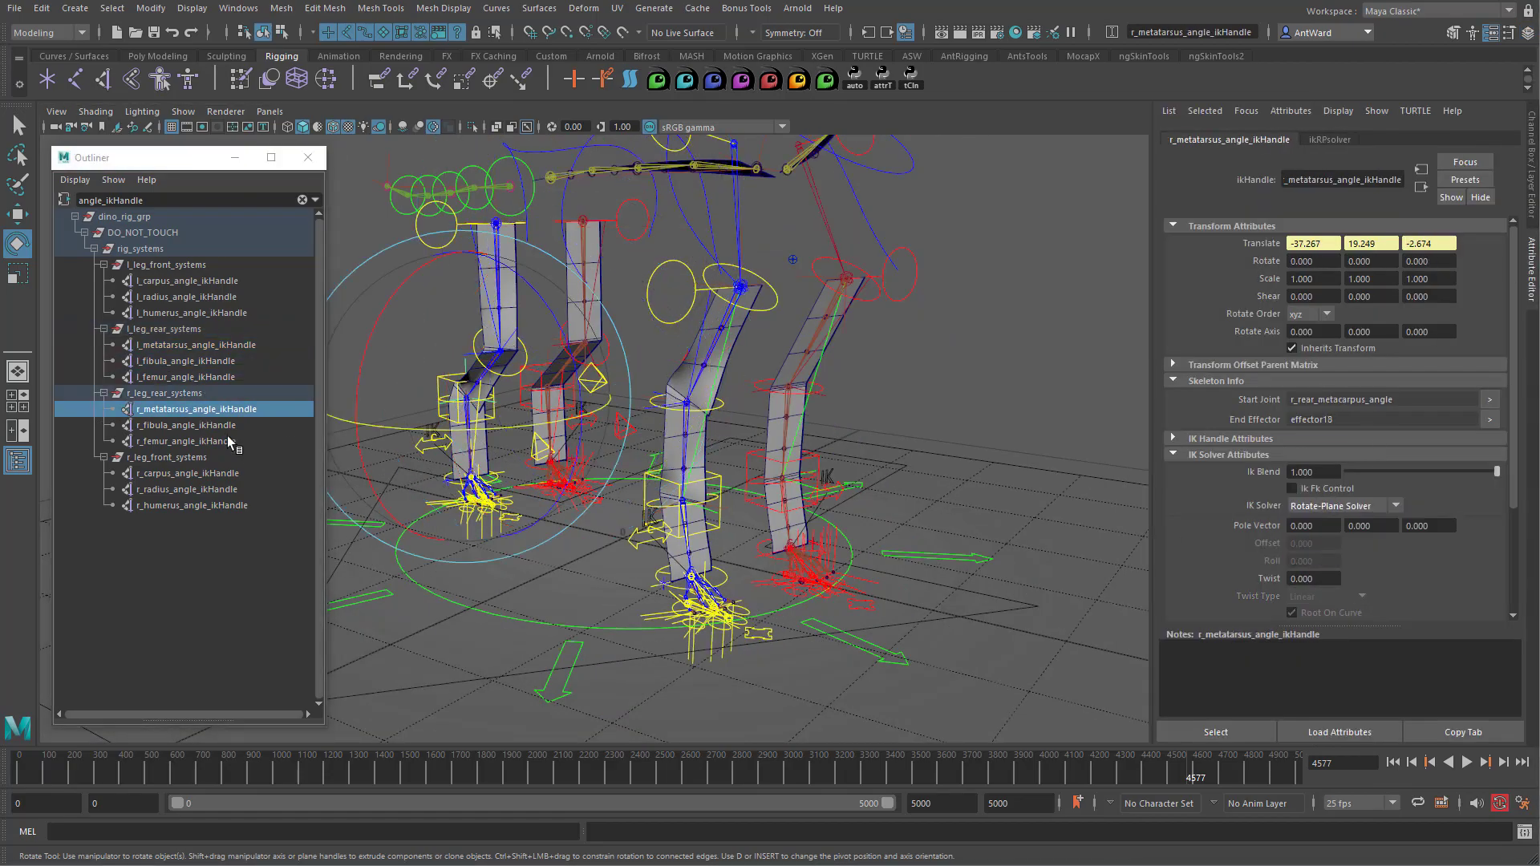
# - Switch r_fibula_angle_ikHandle and r_femur_angle_ikHandle on the right rear leg to the Rotate-Plane Solver
pyautogui.click(225, 425)
pyautogui.click(1341, 506)
pyautogui.click(1340, 554)
pyautogui.click(224, 441)
pyautogui.click(1323, 506)
pyautogui.click(1345, 508)
pyautogui.click(1342, 554)
# - Switch the right front leg's carpus, radius and humerus angle IK handles to the Rotate-Plane Solver
pyautogui.click(172, 491)
pyautogui.click(1341, 506)
pyautogui.click(1340, 554)
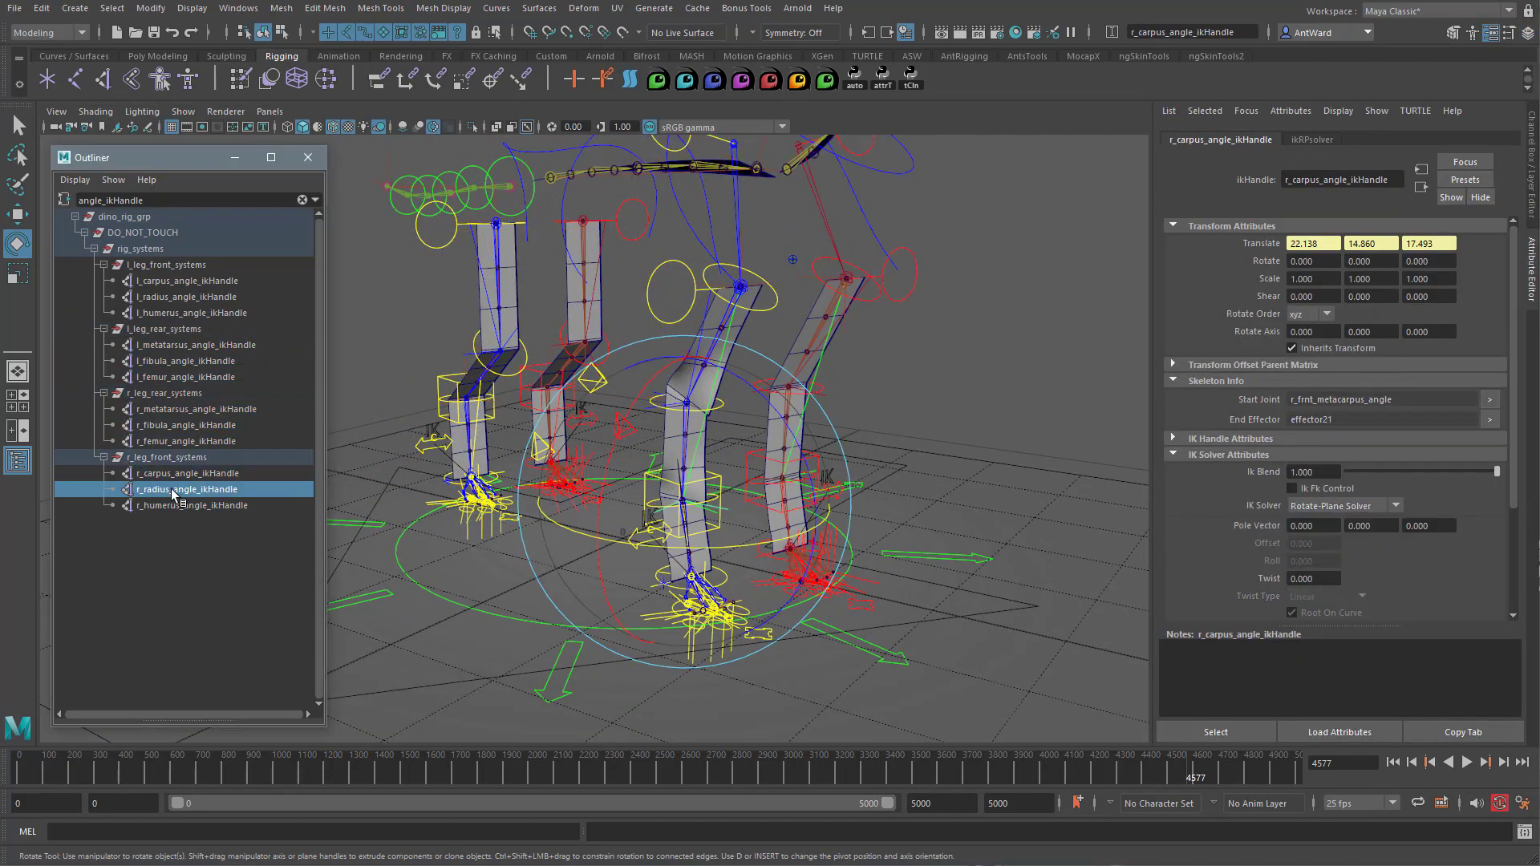
pyautogui.click(192, 505)
pyautogui.click(1349, 509)
pyautogui.click(1341, 555)
# - Rotate root_ctrl to test how all four leg ribbons follow
pyautogui.keyDown('alt'); pyautogui.moveTo(676, 619); pyautogui.dragTo(695, 573, button='middle'); pyautogui.keyUp('alt')
pyautogui.scroll(1, 647, 585)
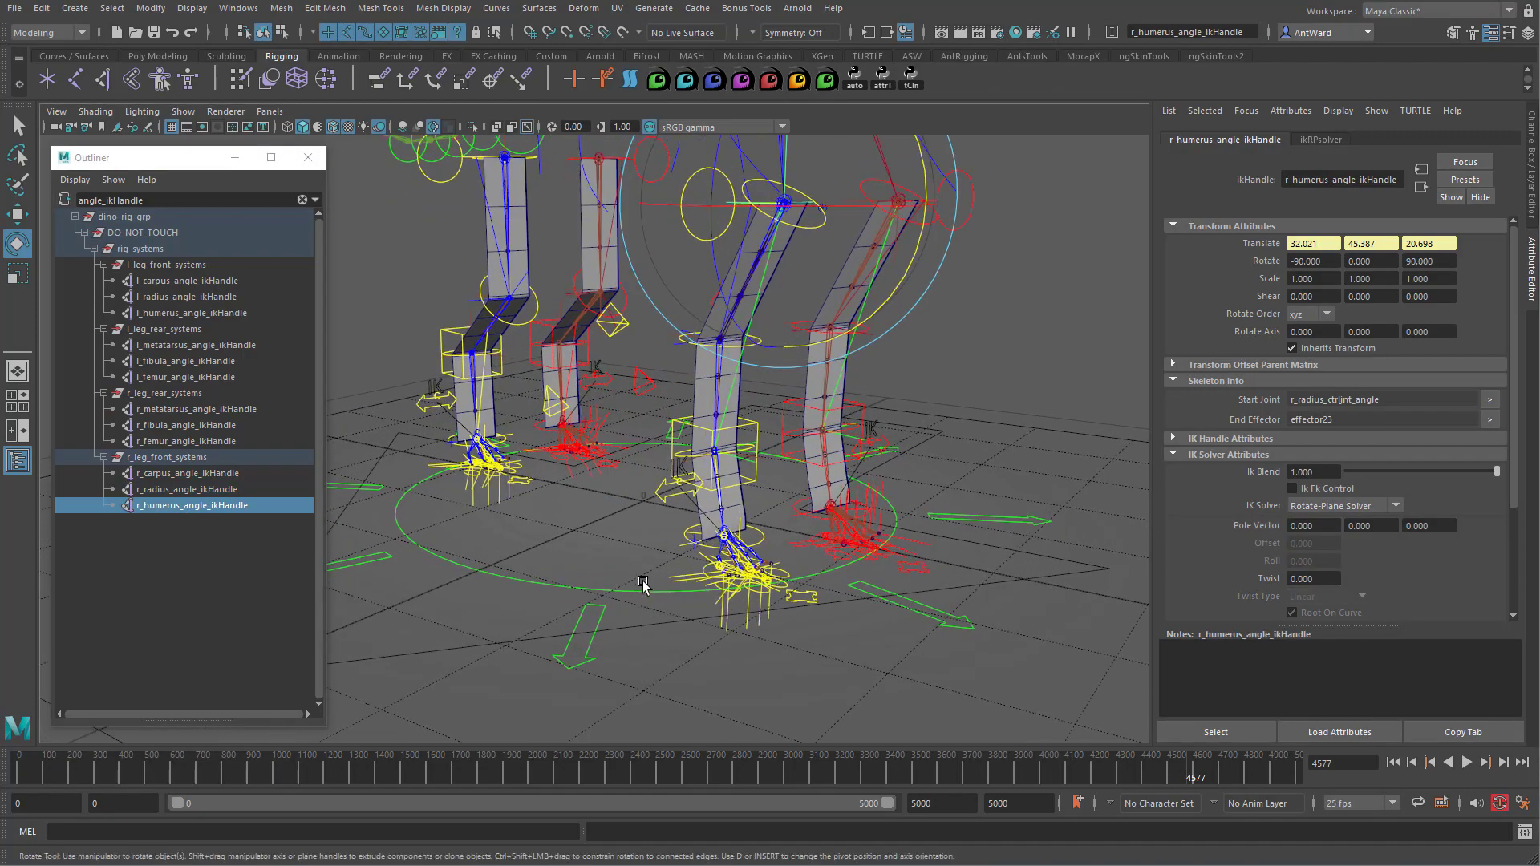
pyautogui.click(646, 590)
pyautogui.moveTo(666, 549); pyautogui.dragTo(333, 642)
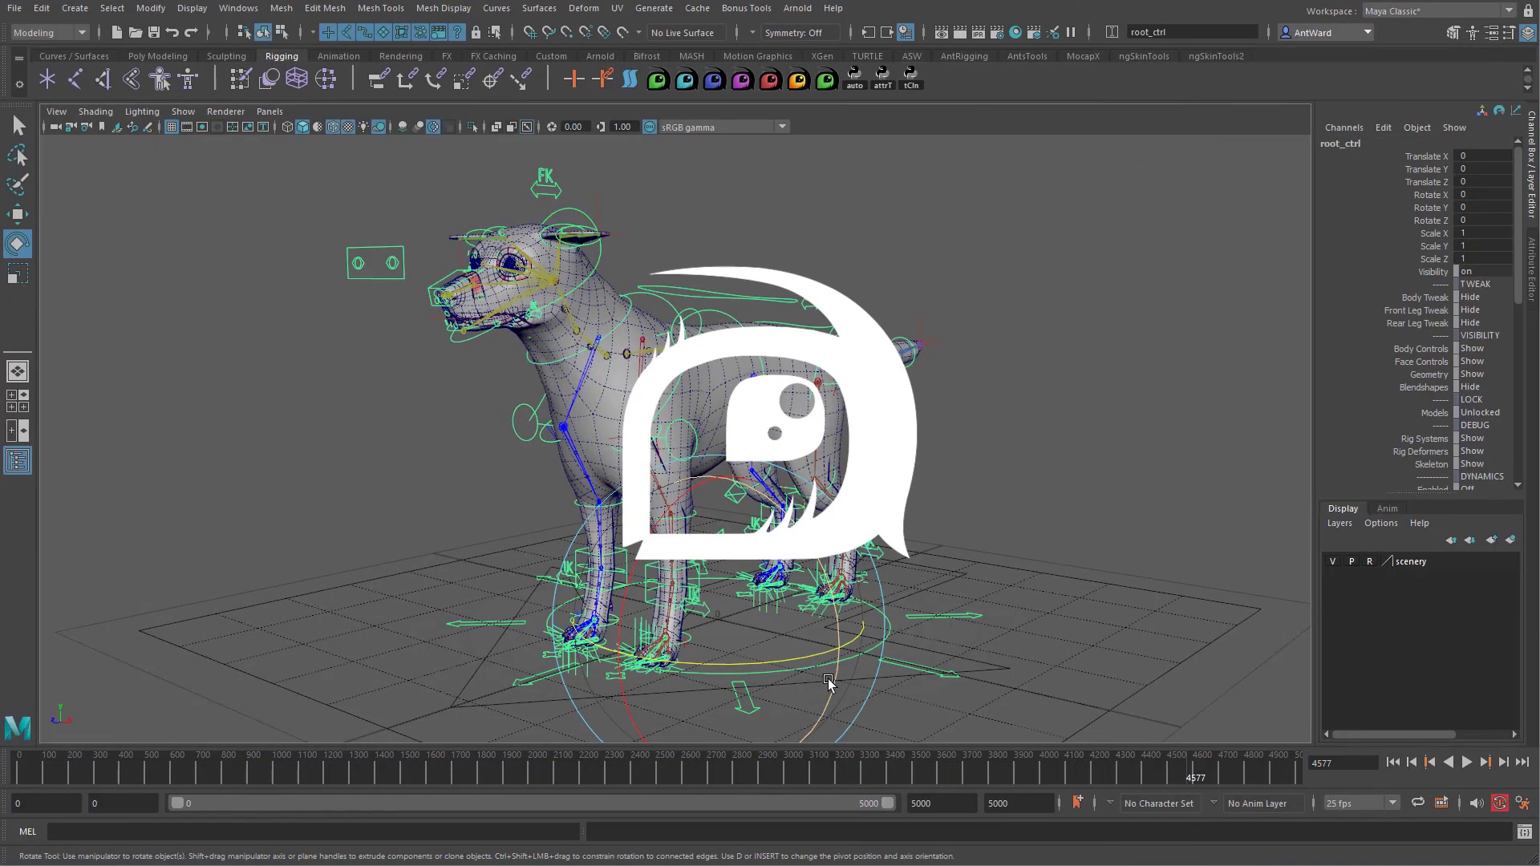
# - Test moving and scaling the whole dog rig with root_ctrl, undoing each change
pyautogui.press('w')
pyautogui.moveTo(722, 620); pyautogui.dragTo(1016, 632)
pyautogui.hotkey('ctrl', 'z')
pyautogui.press('r')
pyautogui.hotkey('ctrl', 'z')
pyautogui.press('e')
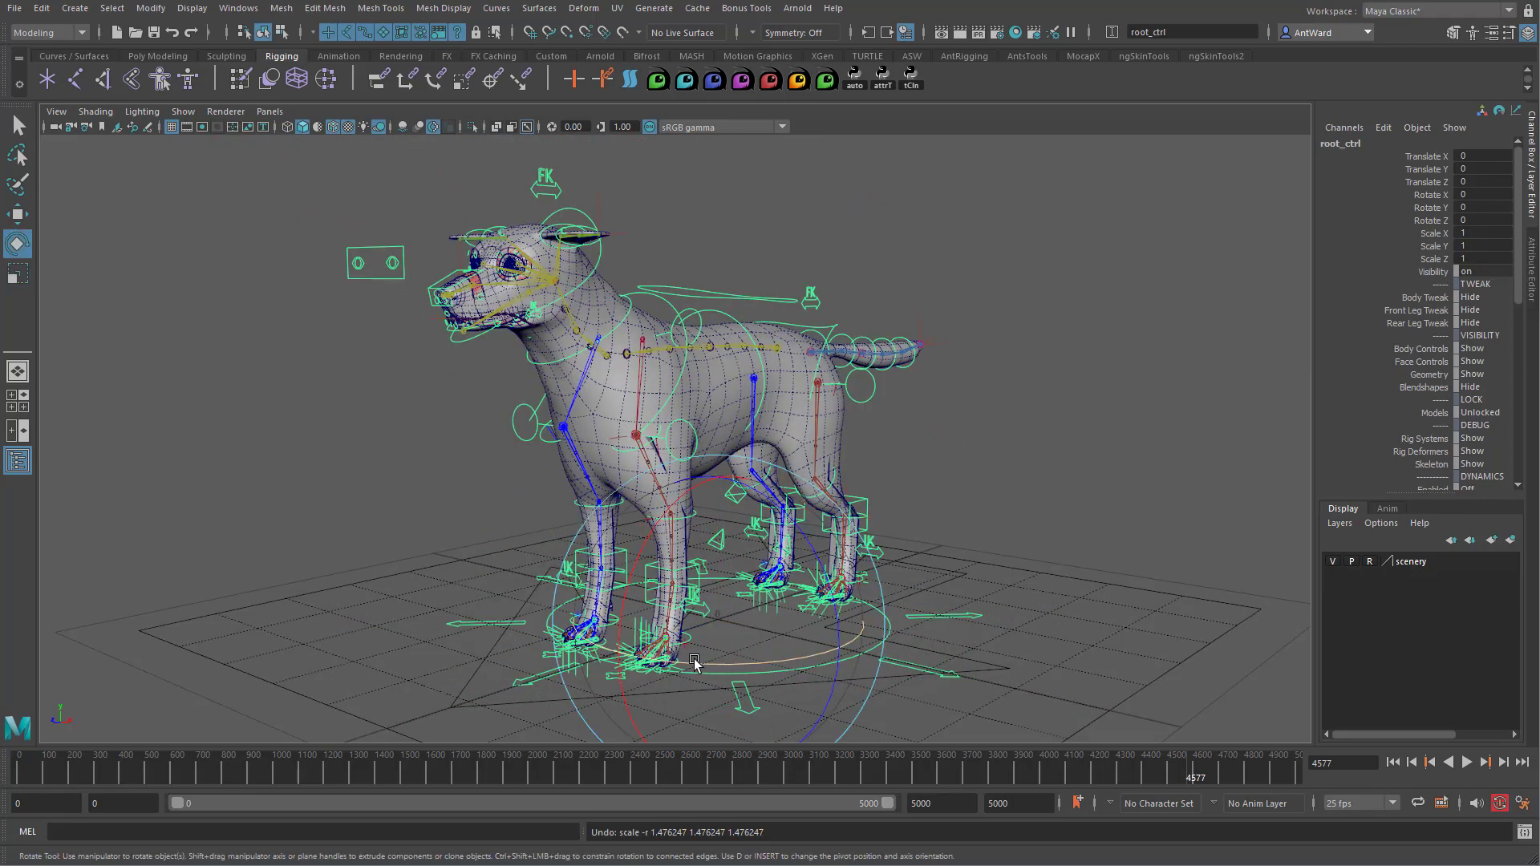
# - Rotate root_ctrl to about 91 degrees in Y and set its Geometry visibility to Hide
pyautogui.moveTo(680, 663); pyautogui.dragTo(714, 655)
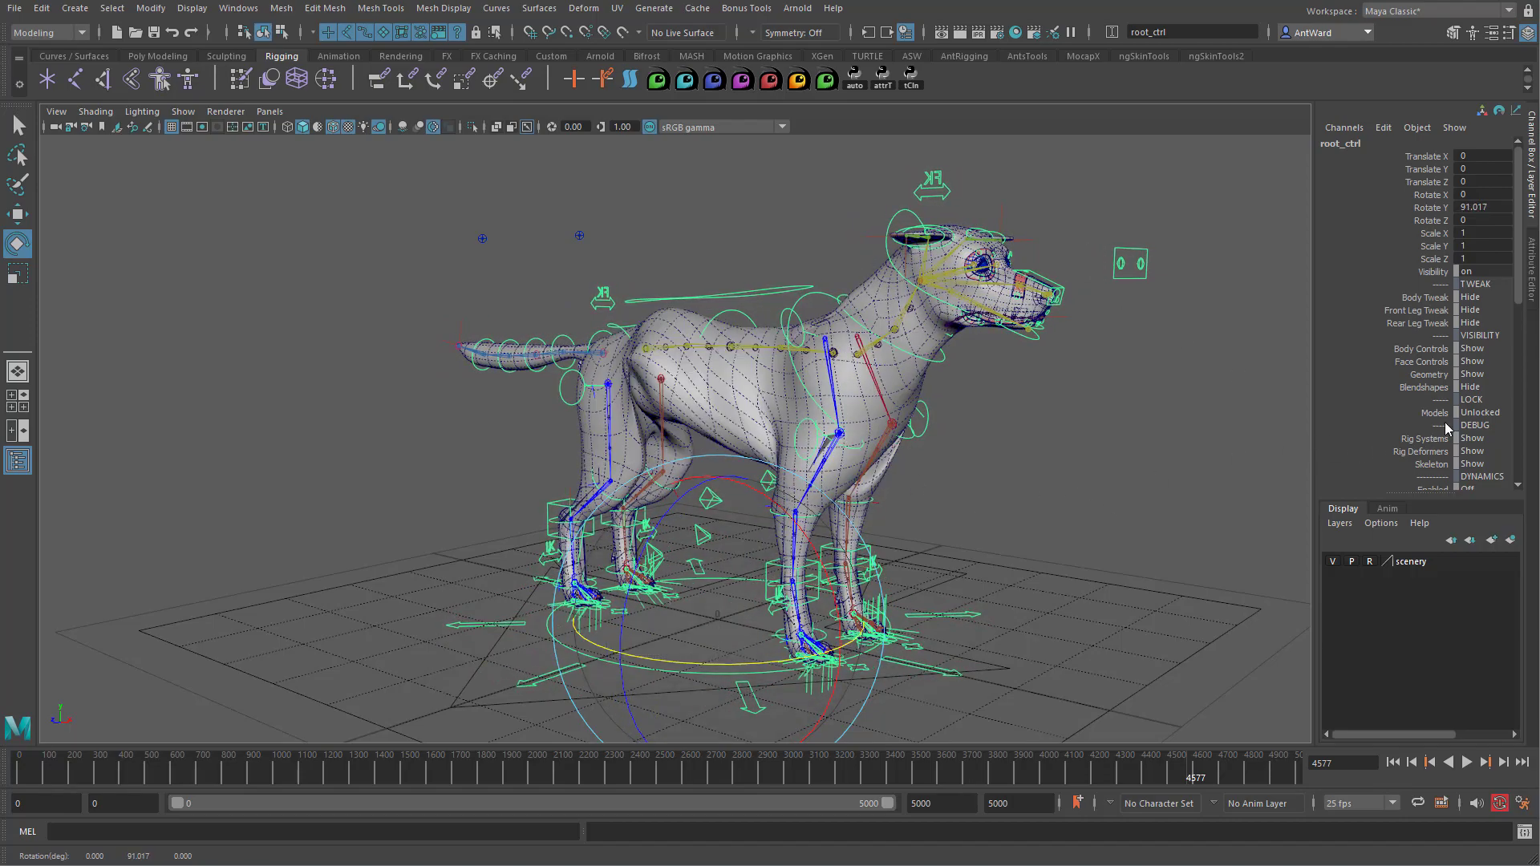
pyautogui.scroll(-3, 1450, 423)
pyautogui.click(1430, 303)
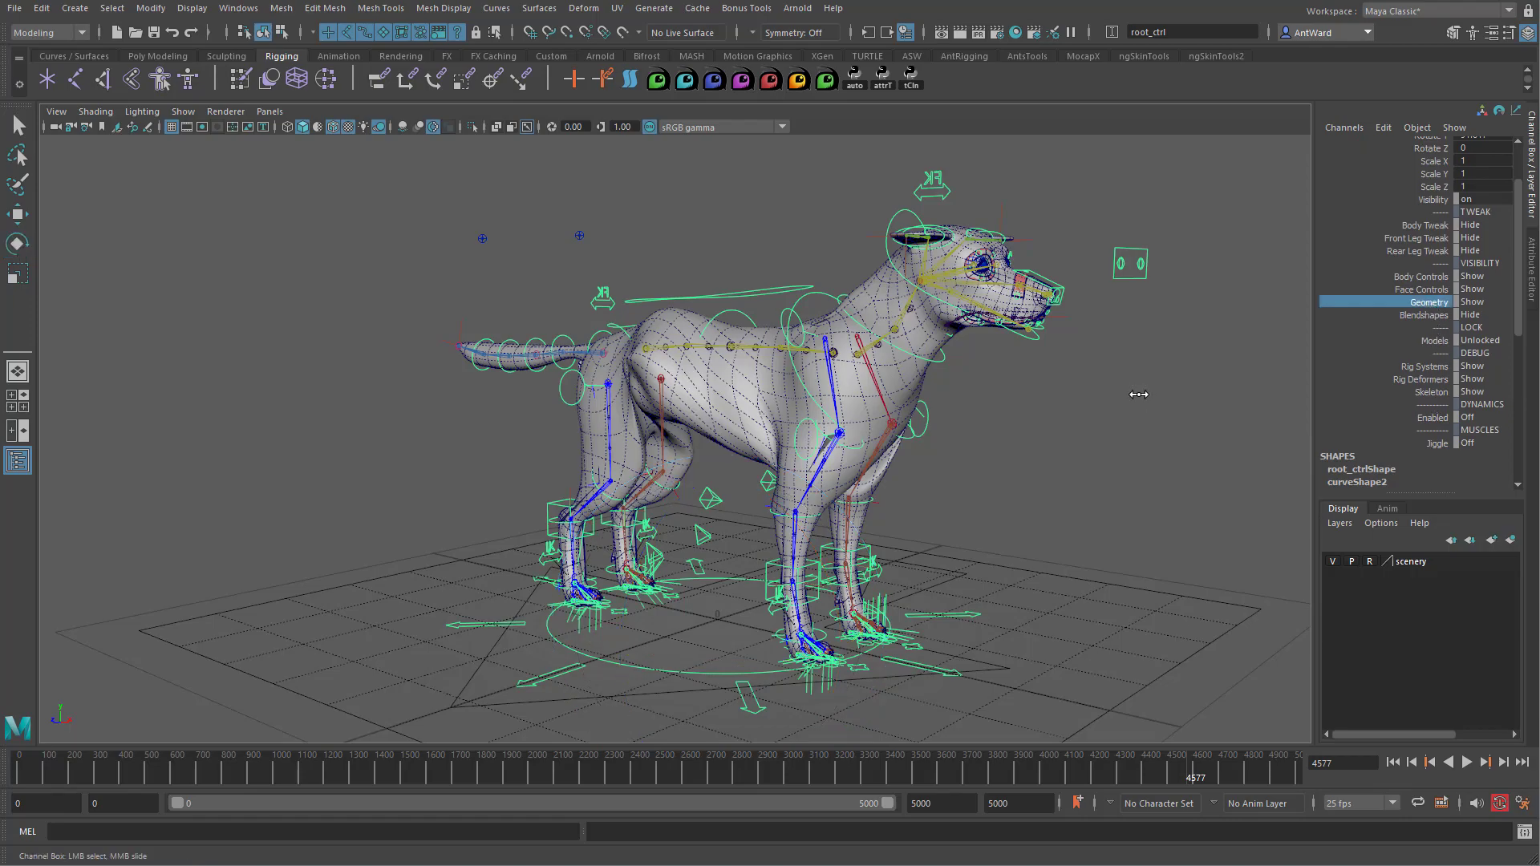
pyautogui.moveTo(1138, 398); pyautogui.dragTo(1050, 401, button='middle')
pyautogui.keyDown('alt'); pyautogui.moveTo(978, 405); pyautogui.dragTo(923, 409); pyautogui.keyUp('alt')
pyautogui.keyDown('alt'); pyautogui.moveTo(870, 410); pyautogui.dragTo(925, 412, button='right'); pyautogui.keyUp('alt')
pyautogui.keyDown('alt'); pyautogui.moveTo(925, 413); pyautogui.dragTo(875, 460, button='middle'); pyautogui.keyUp('alt')
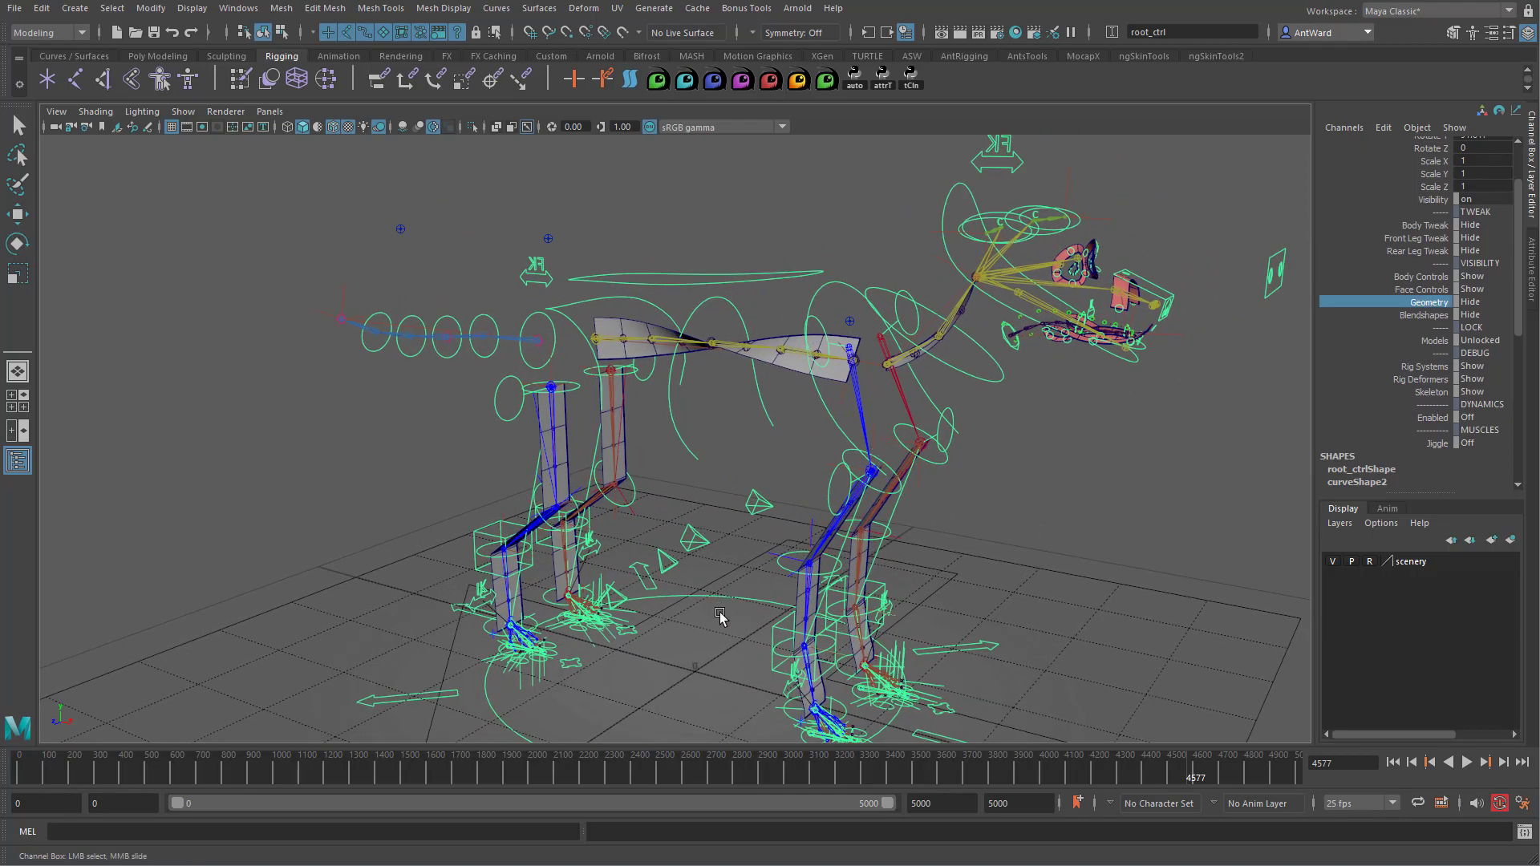
# - Rotate root_ctrl further and examine the twist in the spine ribbon up close
pyautogui.press('e')
pyautogui.moveTo(777, 725); pyautogui.dragTo(774, 726)
pyautogui.keyDown('alt'); pyautogui.moveTo(706, 425); pyautogui.dragTo(700, 449); pyautogui.keyUp('alt')
pyautogui.keyDown('alt'); pyautogui.moveTo(699, 449); pyautogui.dragTo(749, 443, button='right'); pyautogui.keyUp('alt')
pyautogui.keyDown('alt'); pyautogui.moveTo(749, 443); pyautogui.dragTo(743, 465, button='middle'); pyautogui.keyUp('alt')
pyautogui.keyDown('alt'); pyautogui.moveTo(743, 465); pyautogui.dragTo(770, 461, button='right'); pyautogui.keyUp('alt')
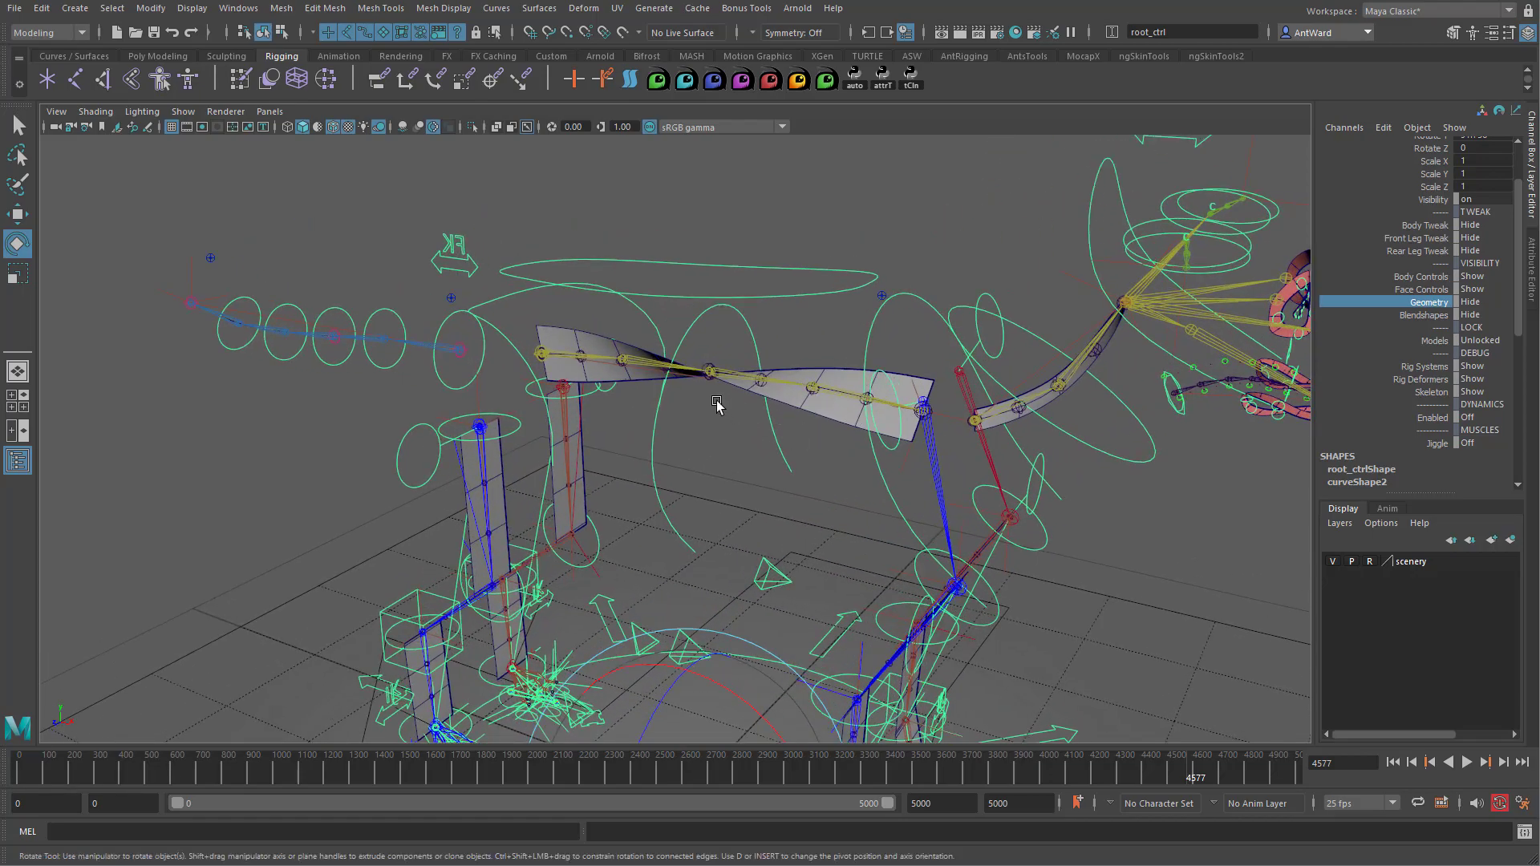
# - Examine the rotation values of root_ctrljnt and the middle spine control joint on the twisted ribbon
pyautogui.click(535, 351)
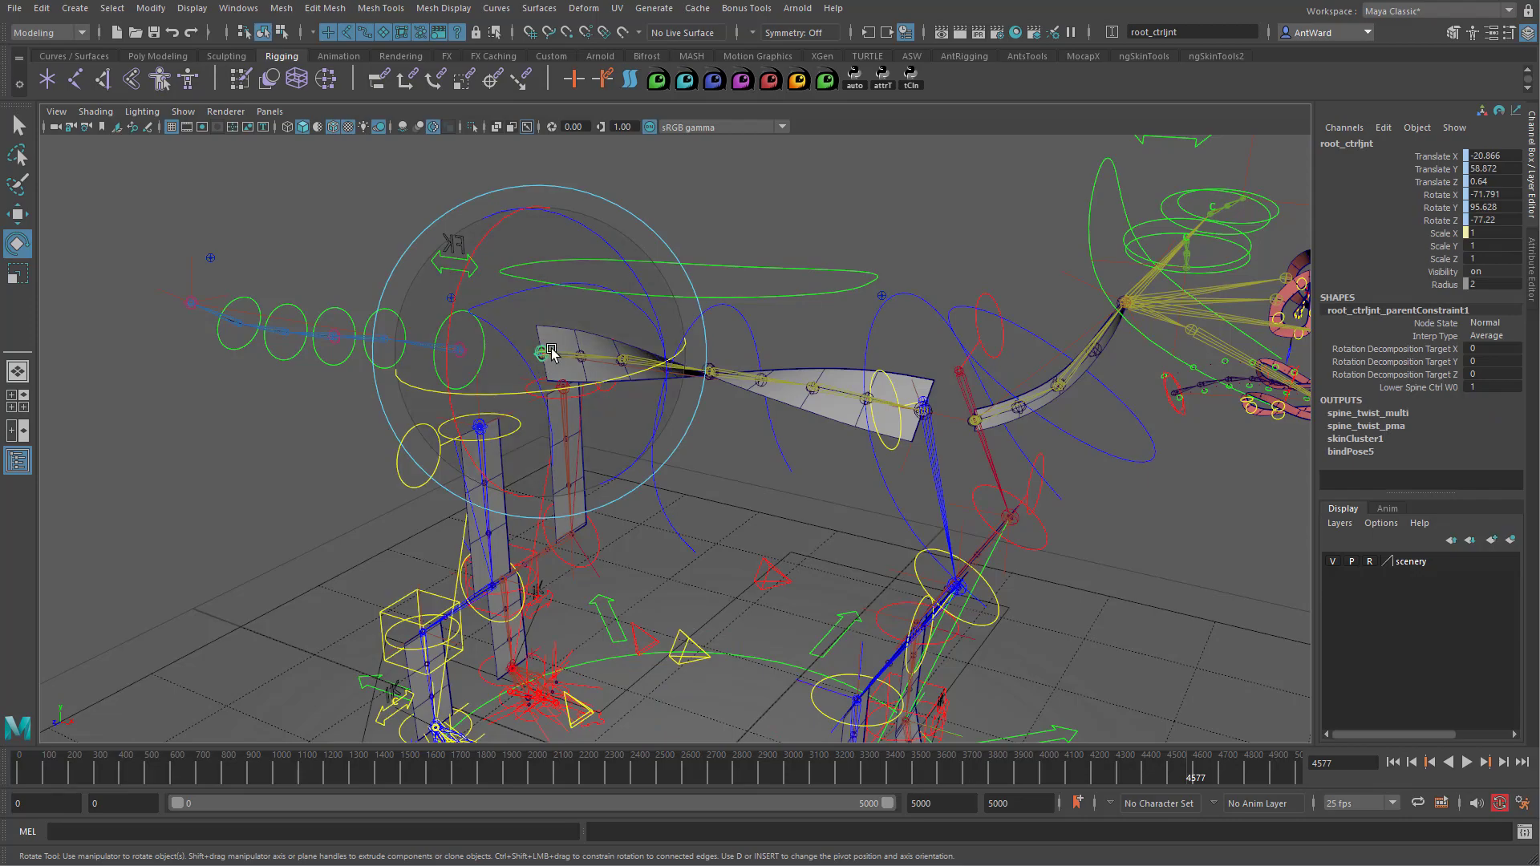
pyautogui.click(732, 347)
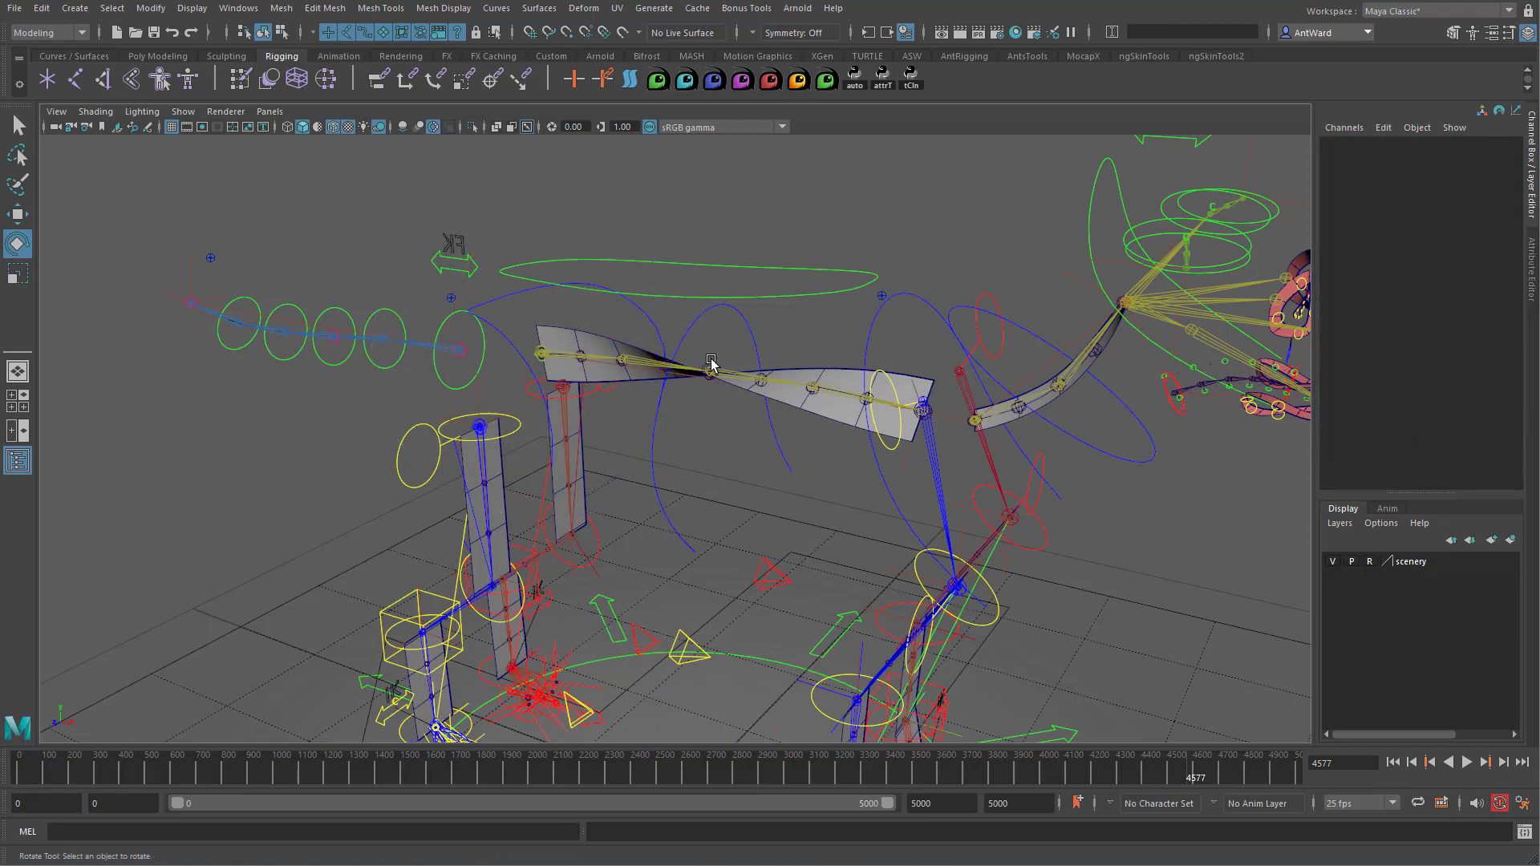
pyautogui.click(711, 369)
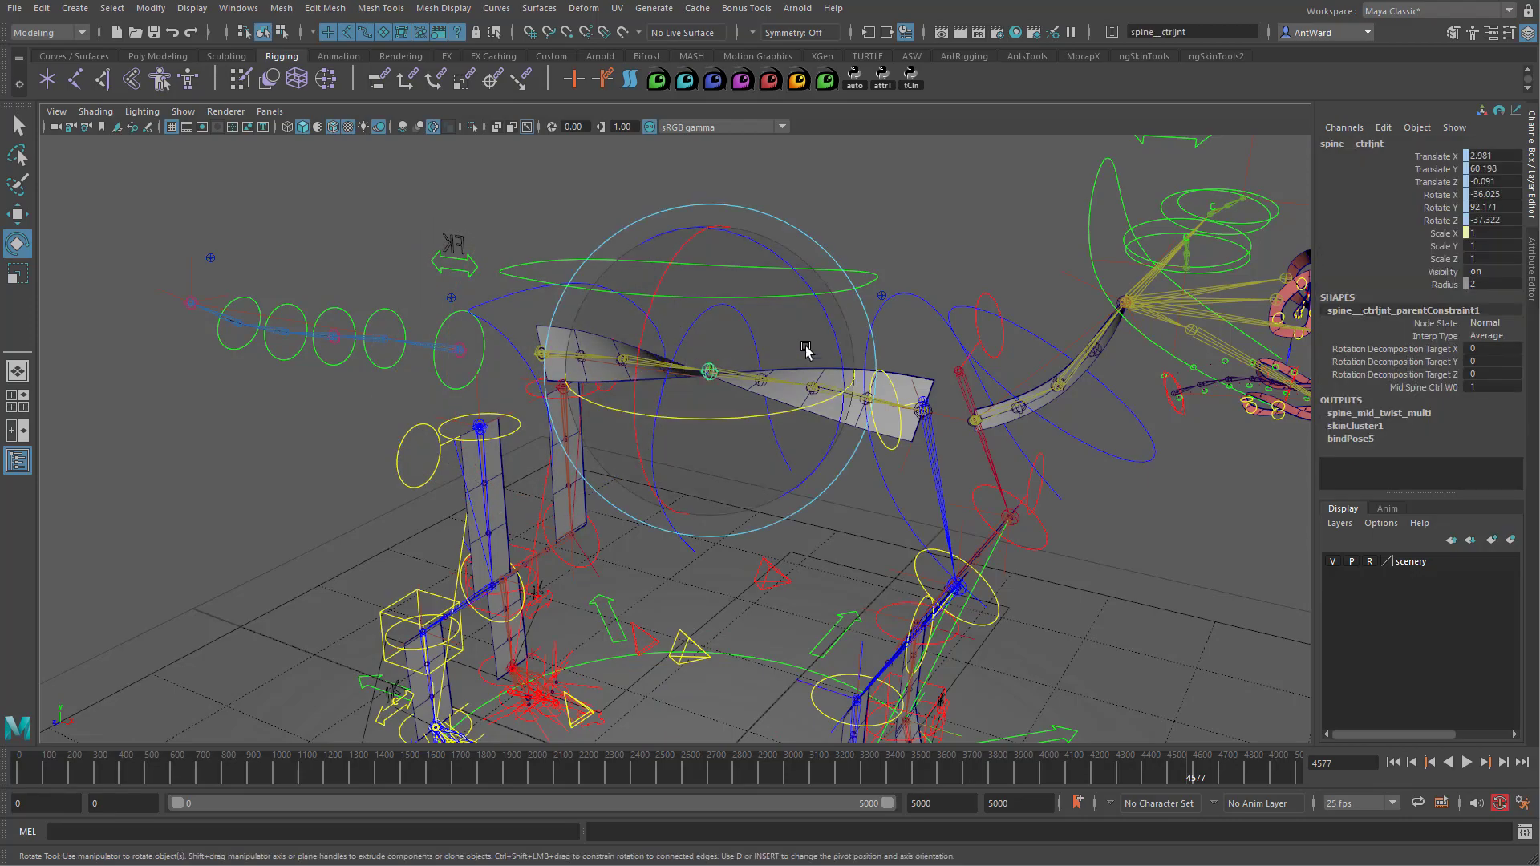
pyautogui.click(928, 341)
pyautogui.click(542, 353)
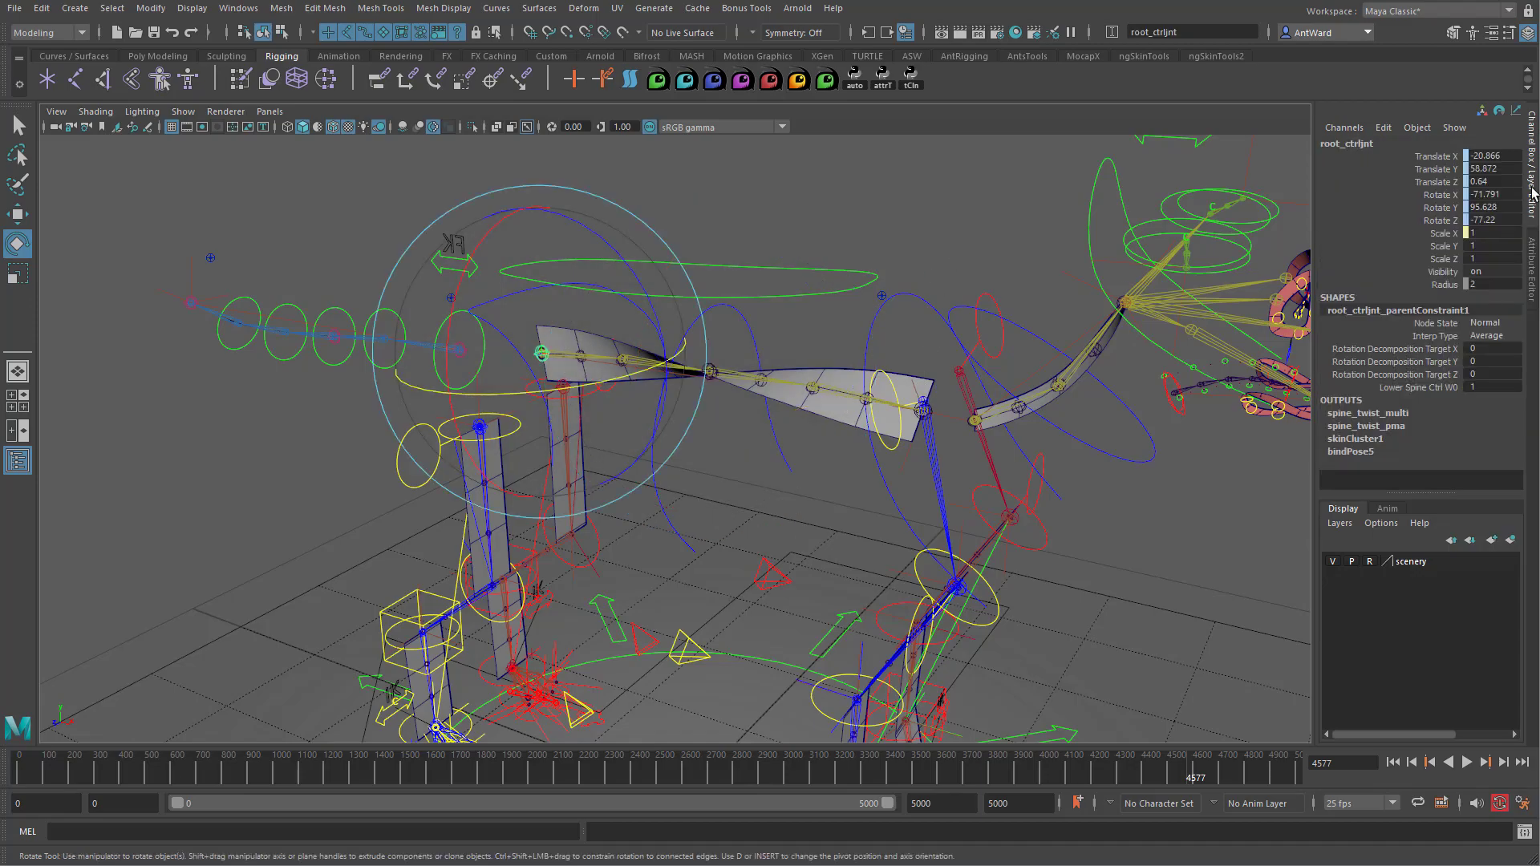
pyautogui.moveTo(1510, 194); pyautogui.dragTo(1496, 219)
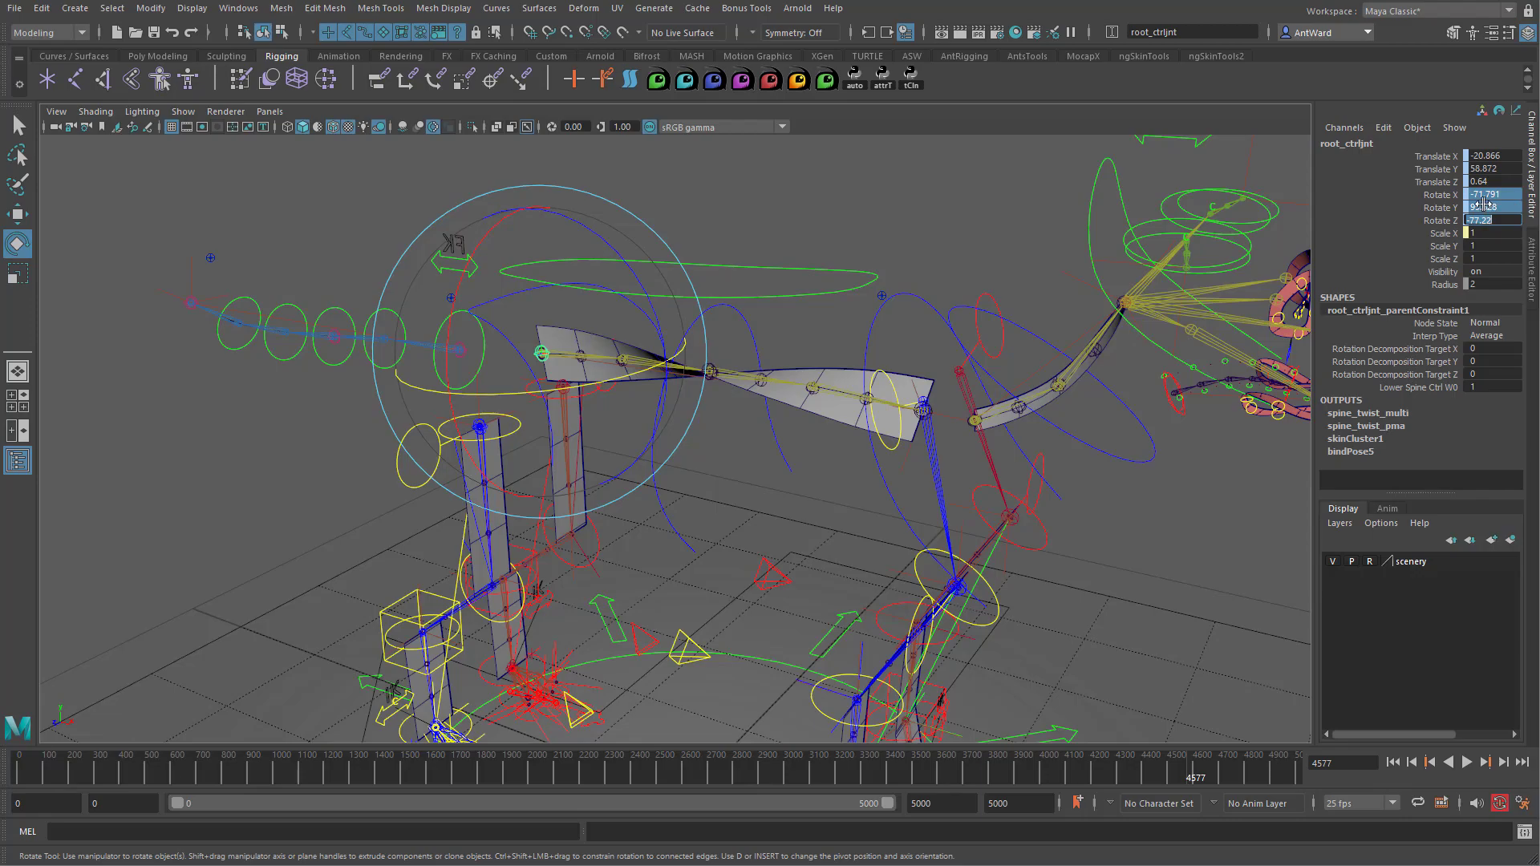
# - Compare the Roll and Twist of spine_ikHandle with the rotations of root_ctrljnt and lower_spine_ctrl
pyautogui.click(915, 386)
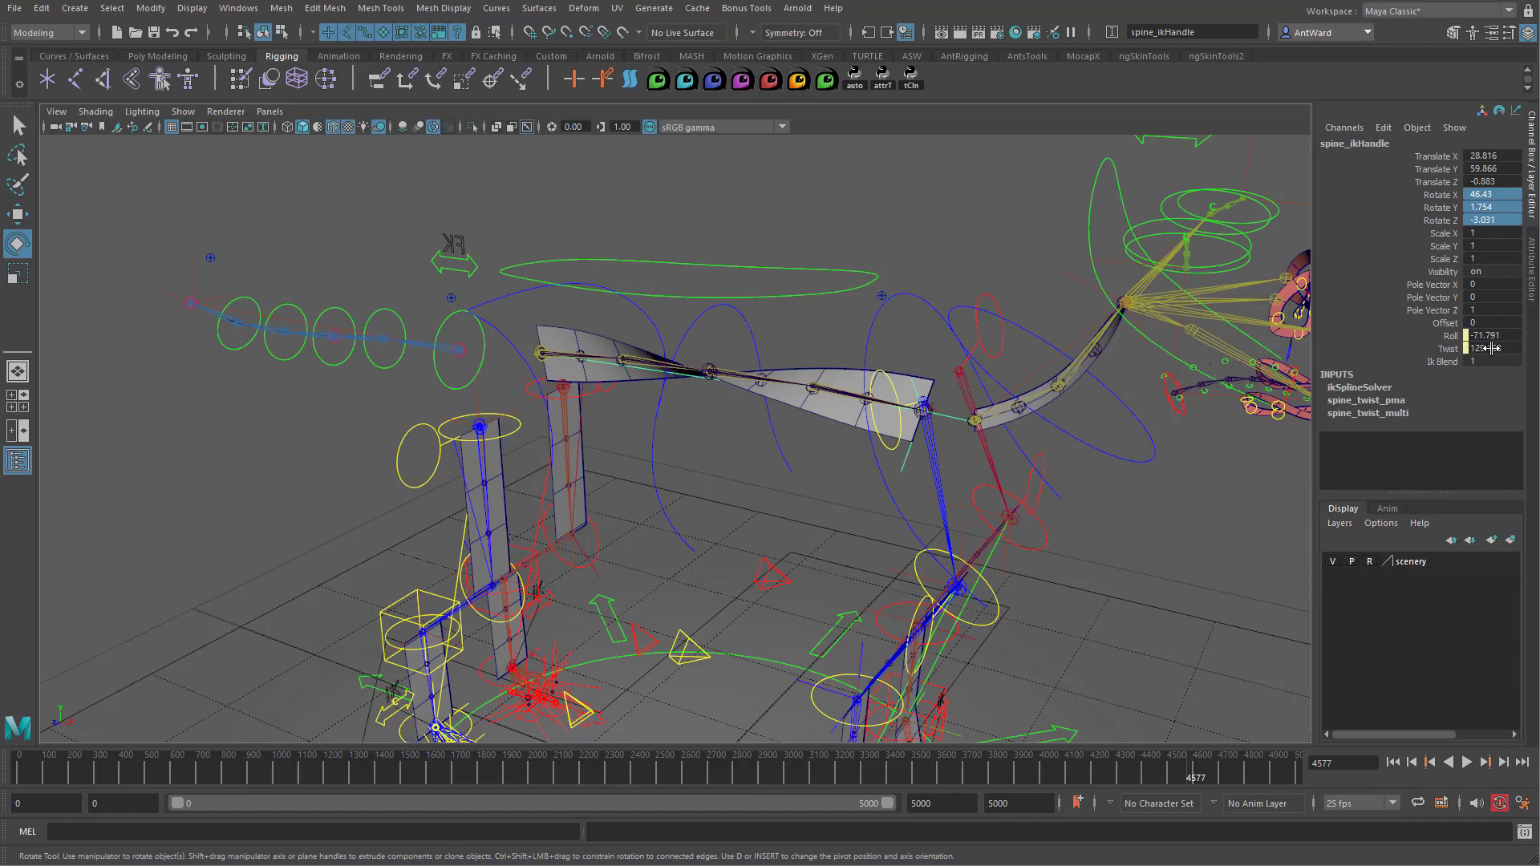
pyautogui.click(536, 349)
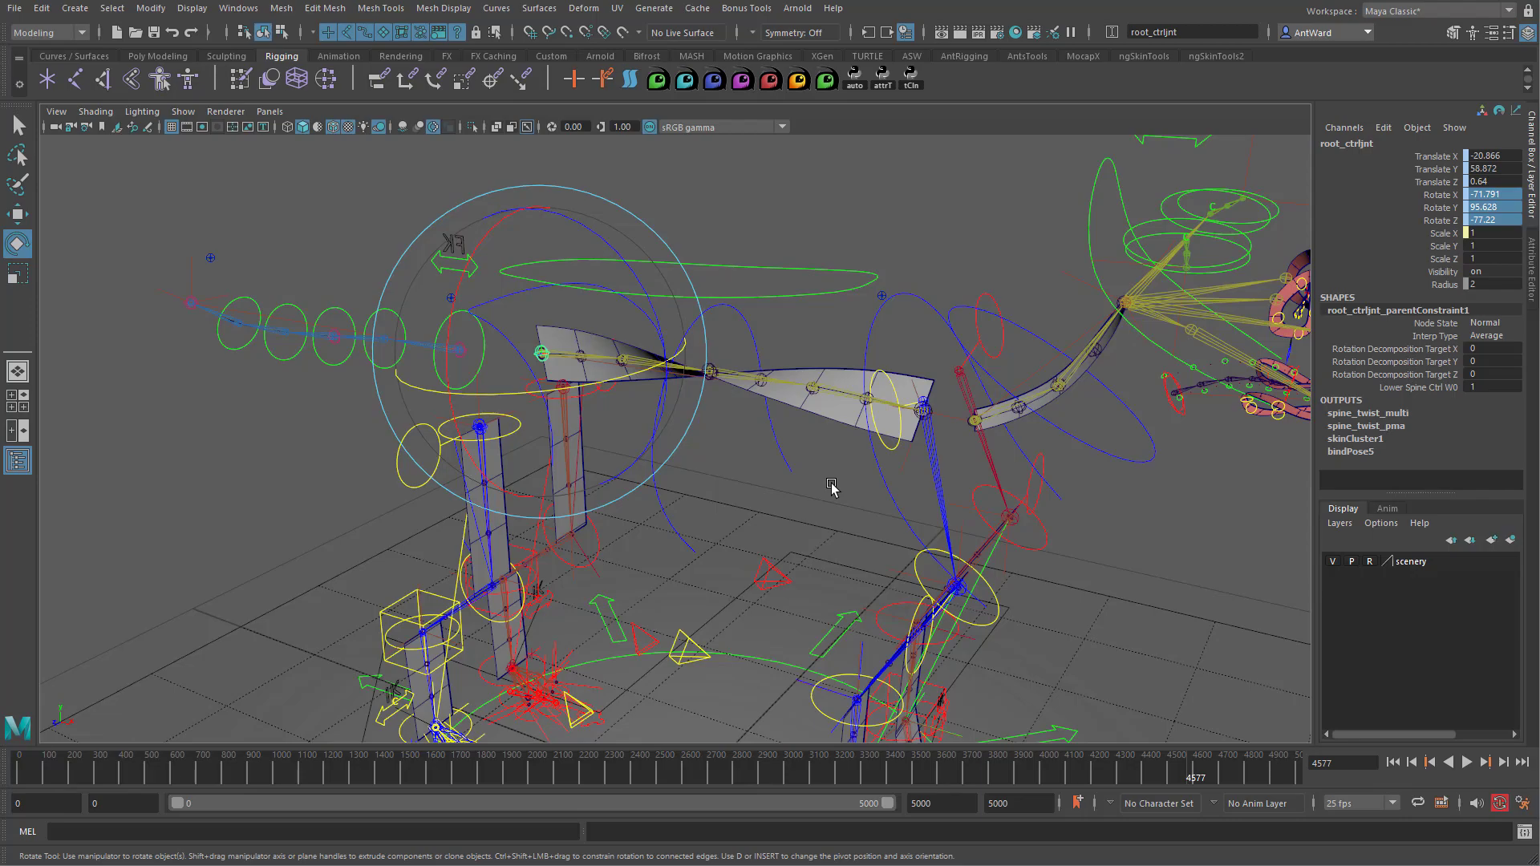
pyautogui.click(791, 336)
pyautogui.click(510, 299)
pyautogui.moveTo(1501, 198); pyautogui.dragTo(1489, 220)
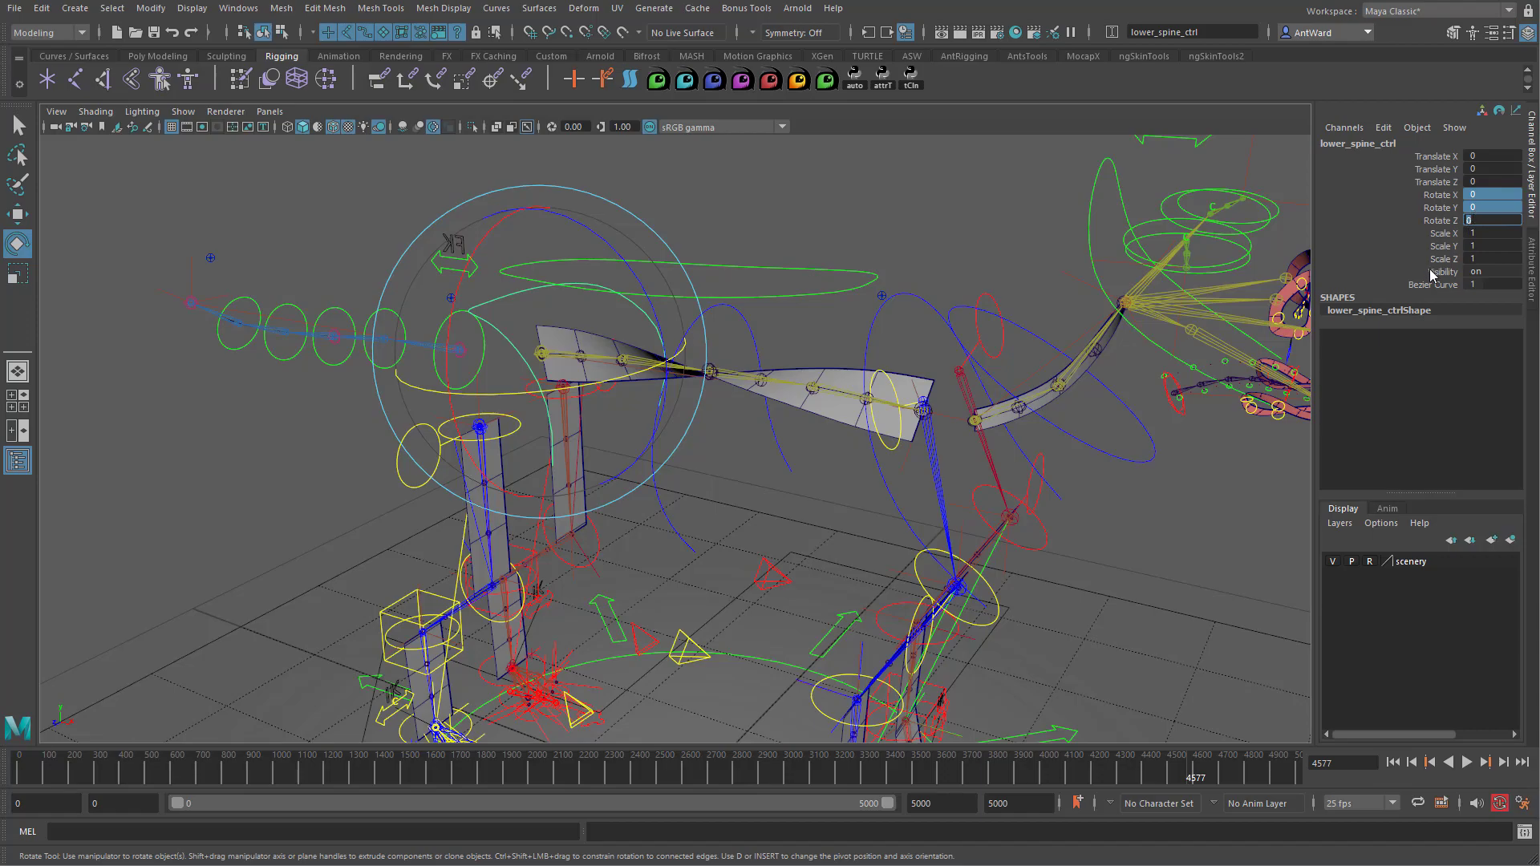
# - Open the Node Editor beside the rig and select root_ctrljnt at the rear end of the spine
pyautogui.keyDown('alt'); pyautogui.moveTo(1008, 320); pyautogui.dragTo(707, 293); pyautogui.keyUp('alt')
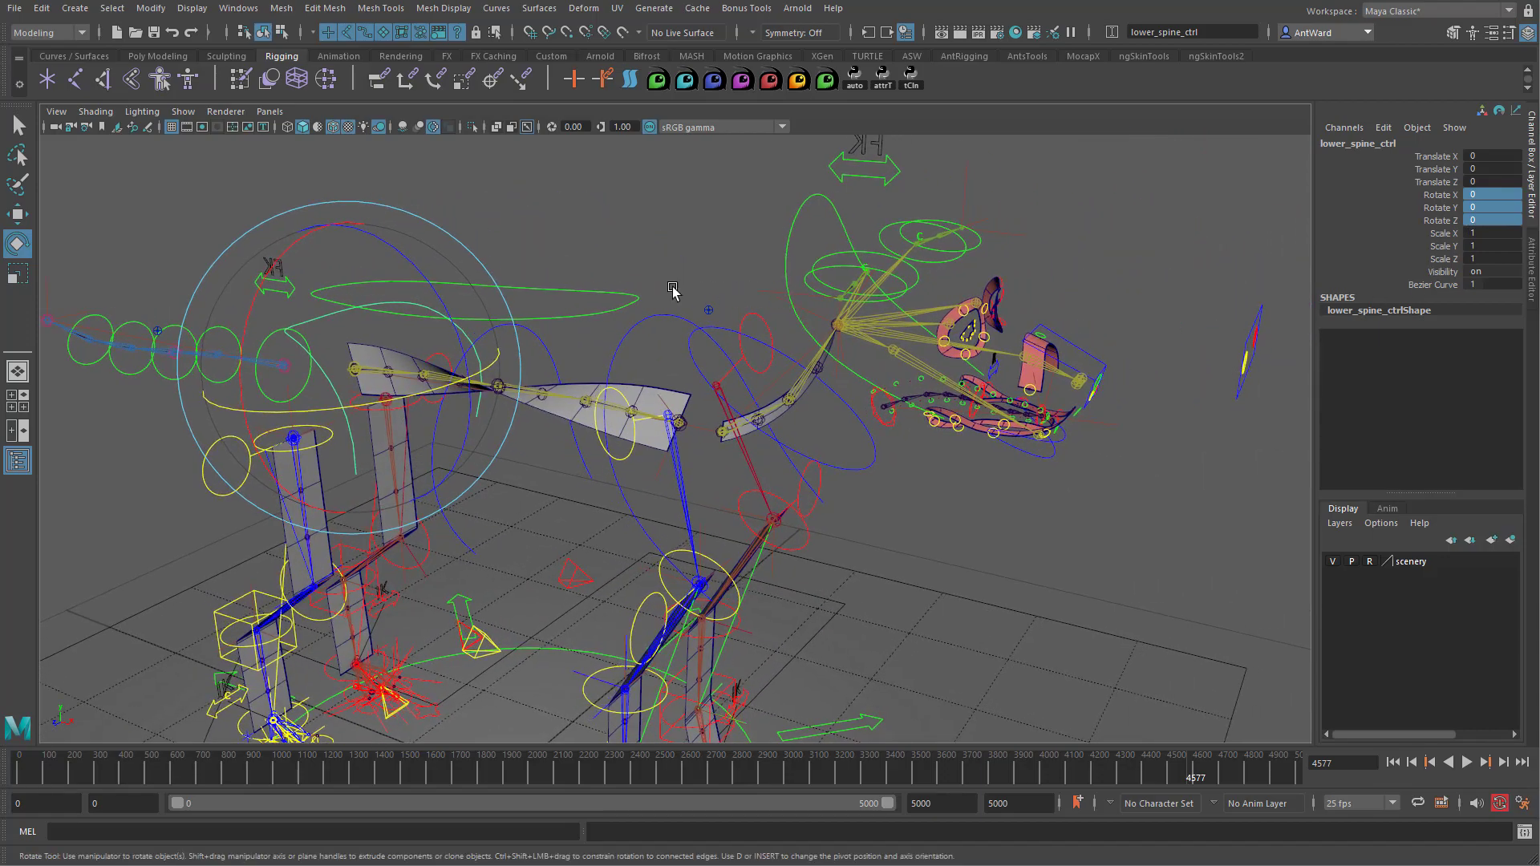
pyautogui.click(594, 227)
pyautogui.click(238, 8)
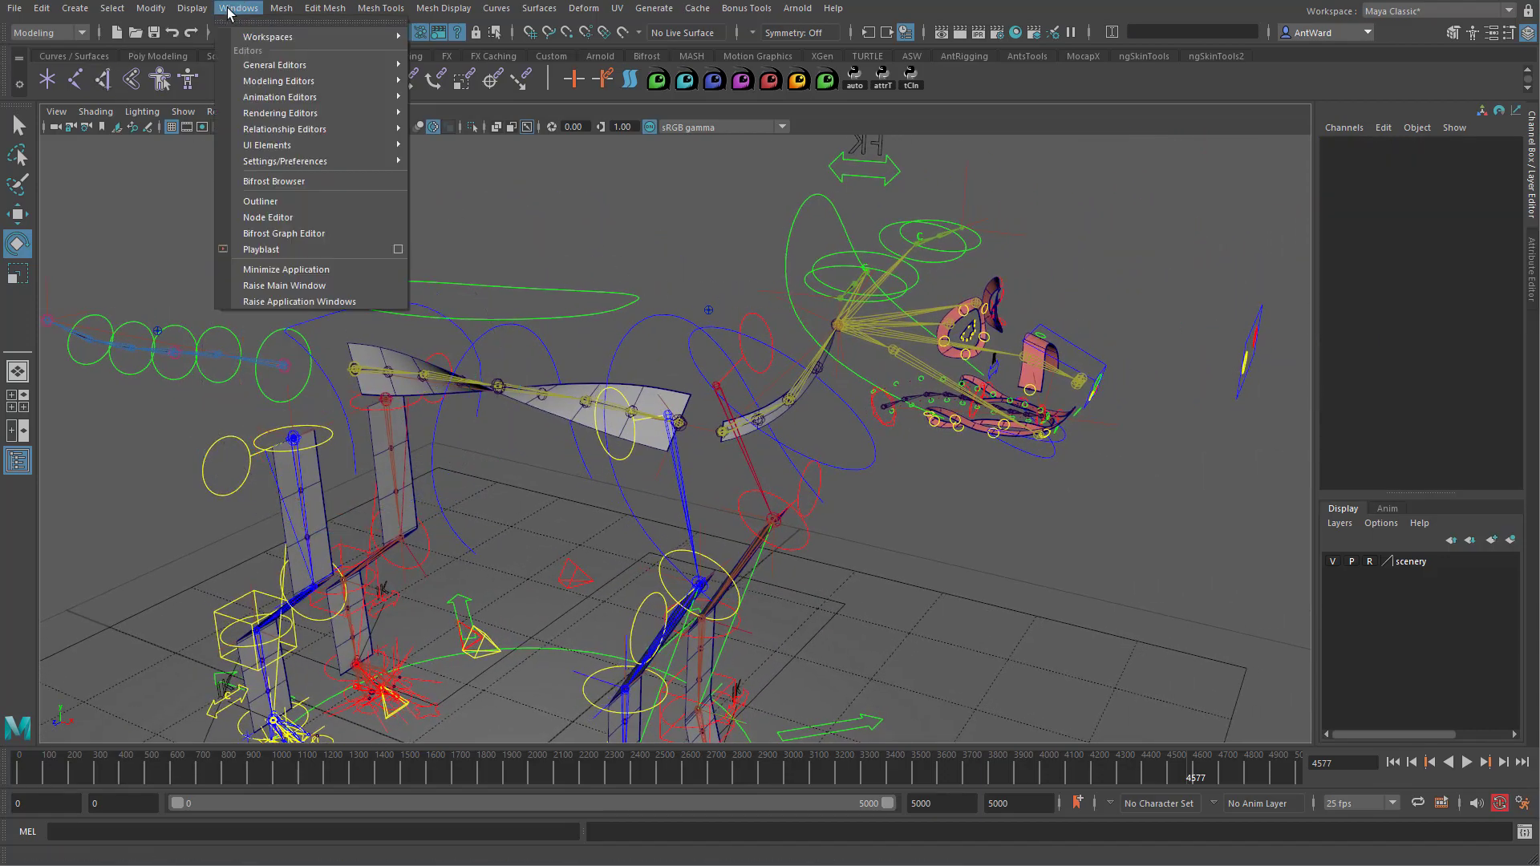
pyautogui.click(247, 218)
pyautogui.keyDown('alt'); pyautogui.moveTo(360, 453); pyautogui.dragTo(370, 453, button='middle'); pyautogui.keyUp('alt')
pyautogui.click(789, 150)
pyautogui.keyDown('alt'); pyautogui.moveTo(282, 351); pyautogui.dragTo(345, 350, button='right'); pyautogui.keyUp('alt')
pyautogui.click(293, 346)
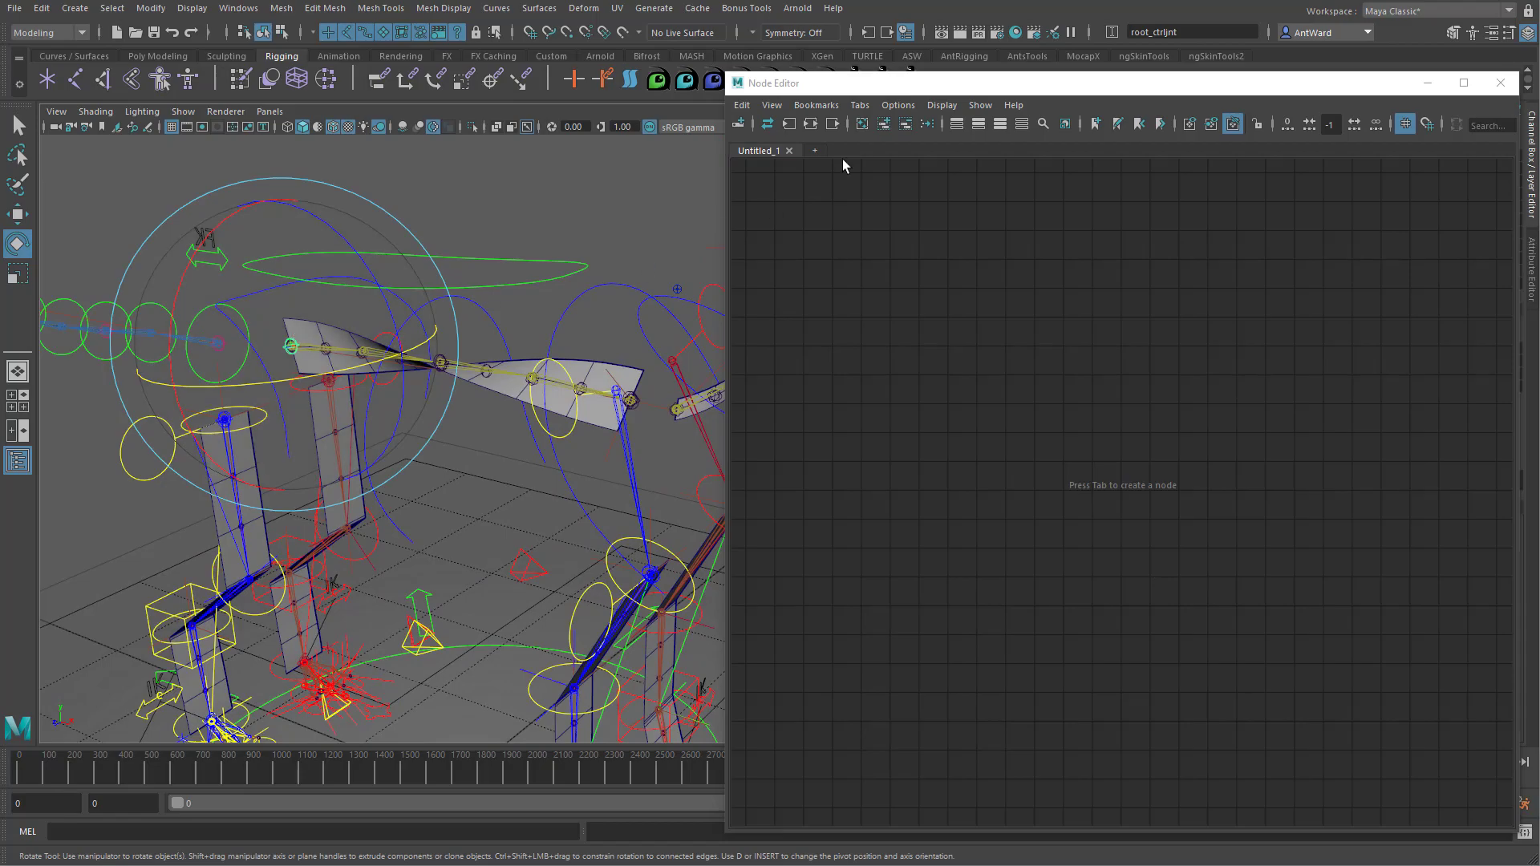
# - Graph root_ctrljnt's connections, reduced to the spine twist nodes leading to spine_ikHandle, and widen the Node Editor
pyautogui.click(830, 125)
pyautogui.moveTo(1367, 427); pyautogui.dragTo(1480, 534)
pyautogui.click(905, 124)
pyautogui.click(1449, 718)
pyautogui.keyDown('shift'); pyautogui.click(1434, 678); pyautogui.keyUp('shift')
pyautogui.keyDown('shift'); pyautogui.click(1434, 565); pyautogui.keyUp('shift')
pyautogui.click(904, 126)
pyautogui.scroll(2, 1062, 398)
pyautogui.keyDown('alt'); pyautogui.moveTo(1062, 399); pyautogui.dragTo(1019, 226, button='middle'); pyautogui.keyUp('alt')
pyautogui.moveTo(728, 337); pyautogui.dragTo(545, 345)
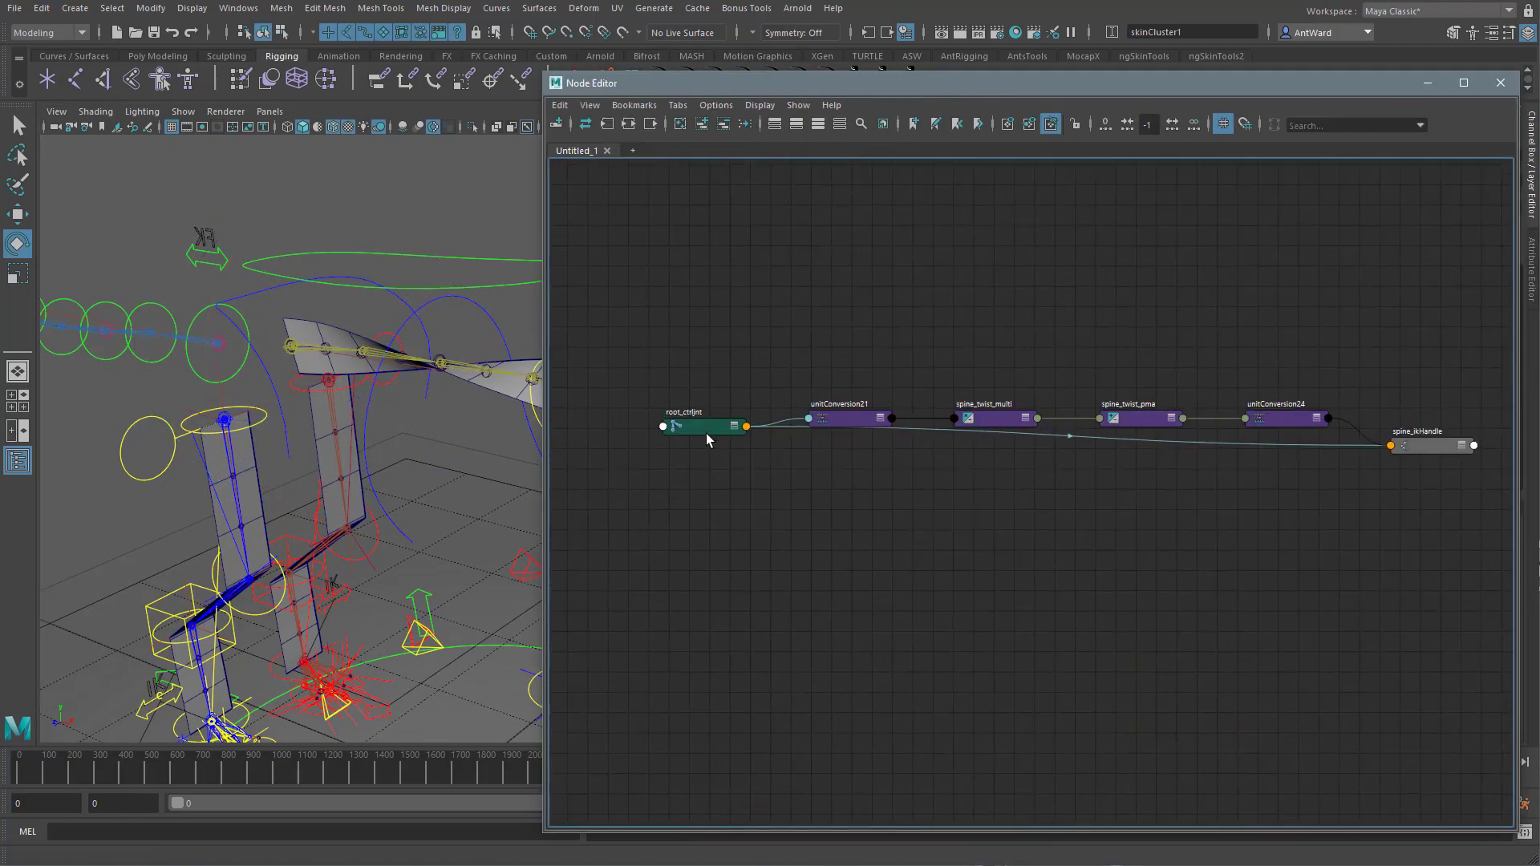
# - Expand root_ctrljnt, spine_ikHandle and spine_twist_multi to examine how Rotate X drives the Roll and twist inputs
pyautogui.click(704, 436)
pyautogui.press('3')
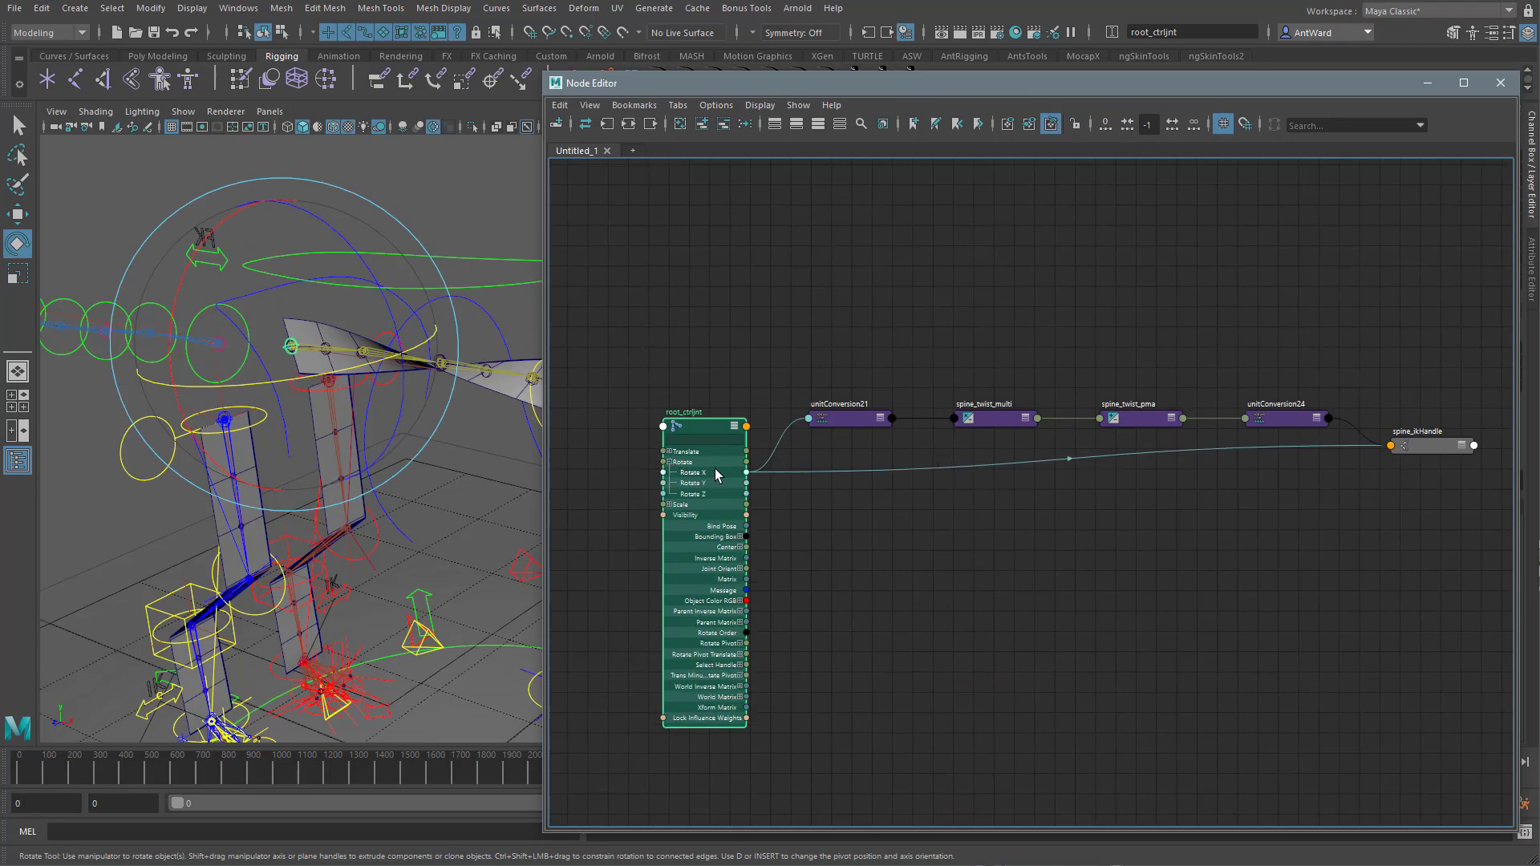
pyautogui.click(1416, 449)
pyautogui.press('3')
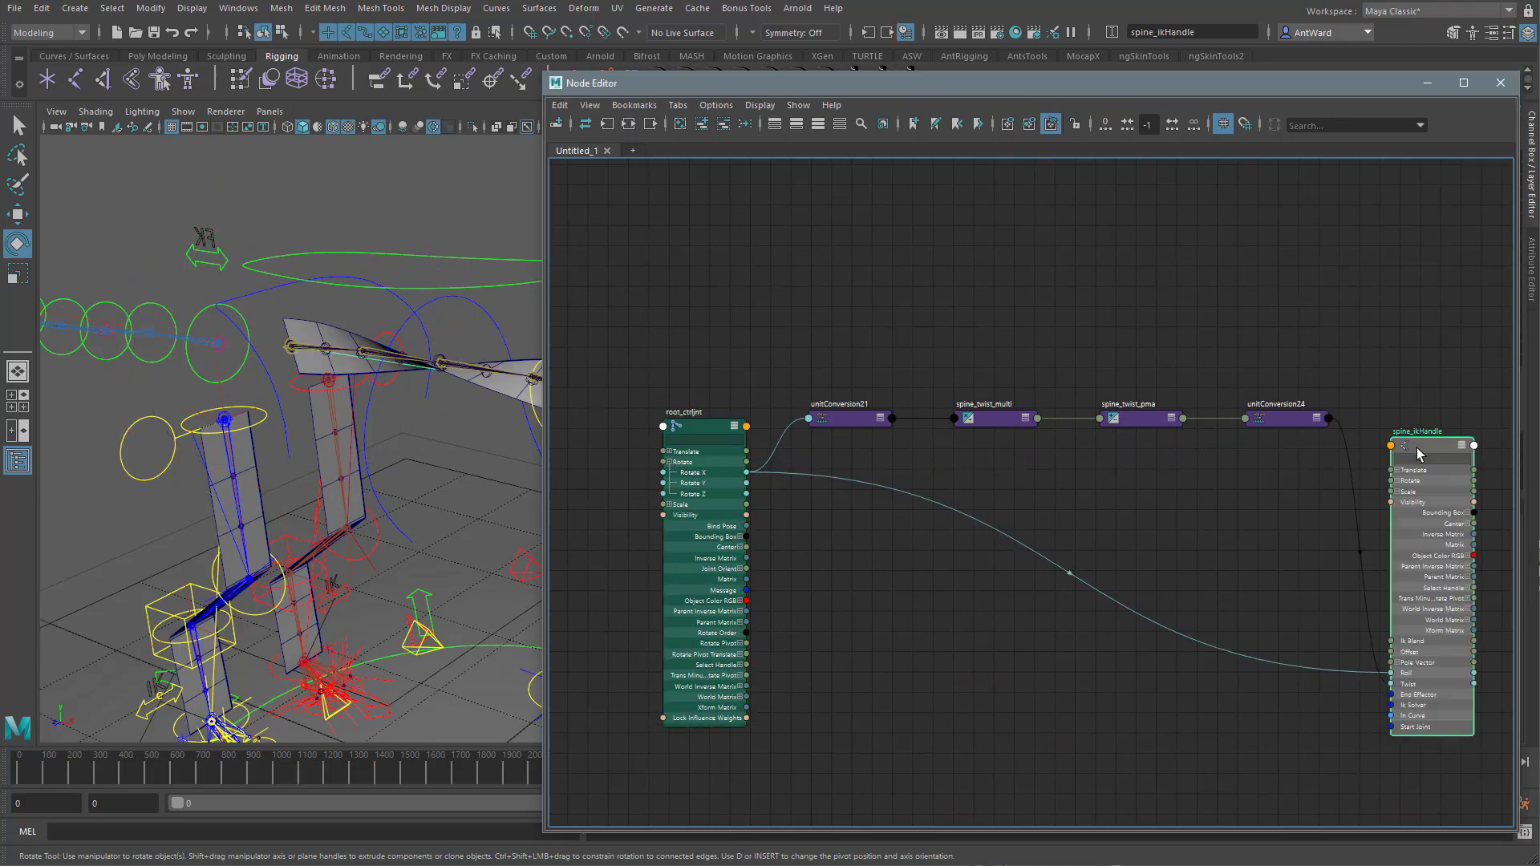
pyautogui.moveTo(1414, 672); pyautogui.dragTo(1403, 676)
pyautogui.click(1024, 429)
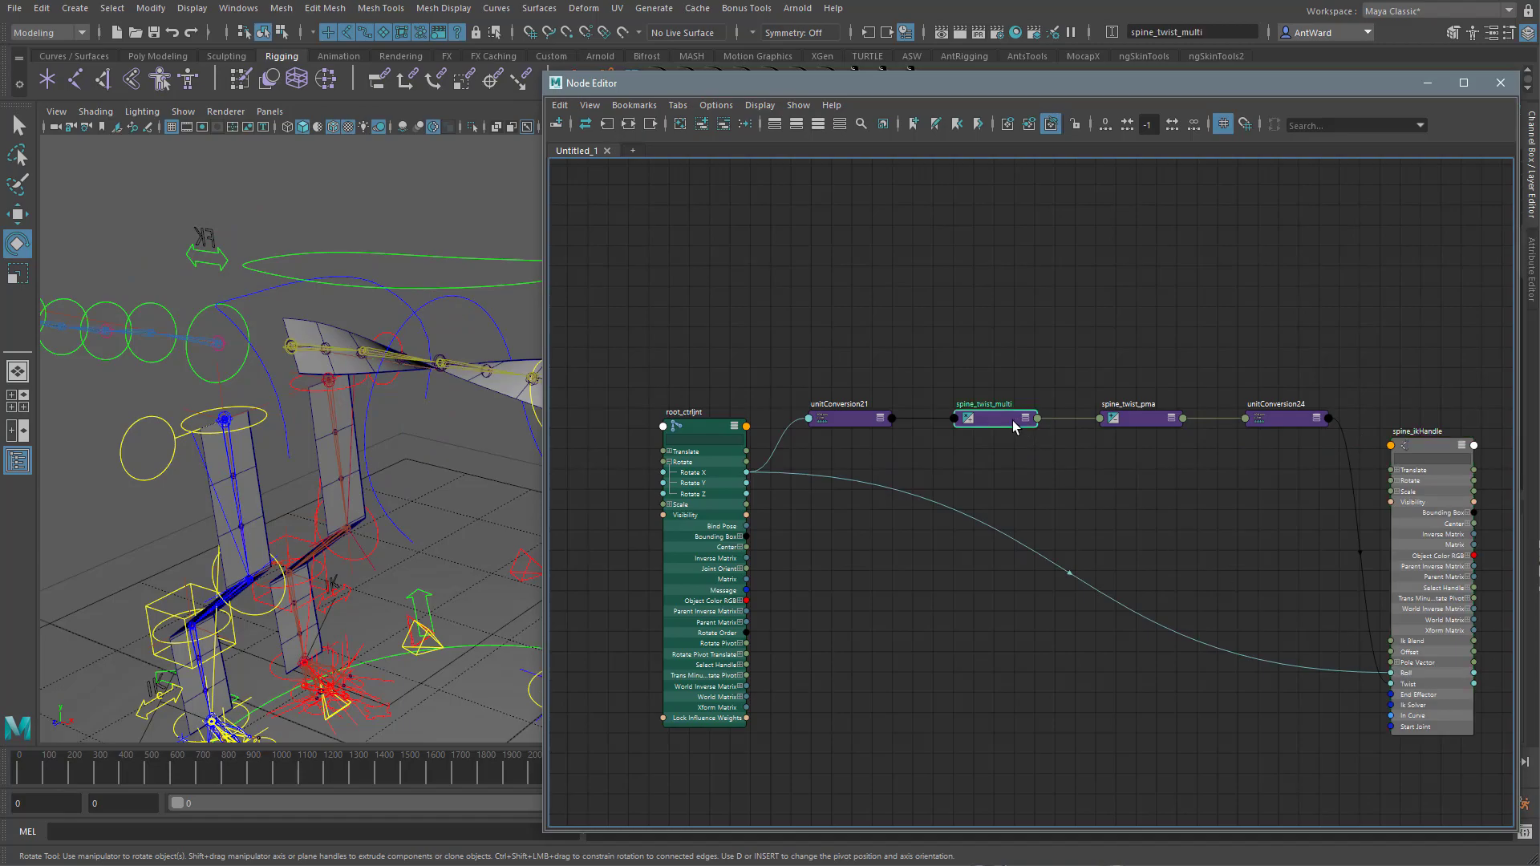
pyautogui.press('3')
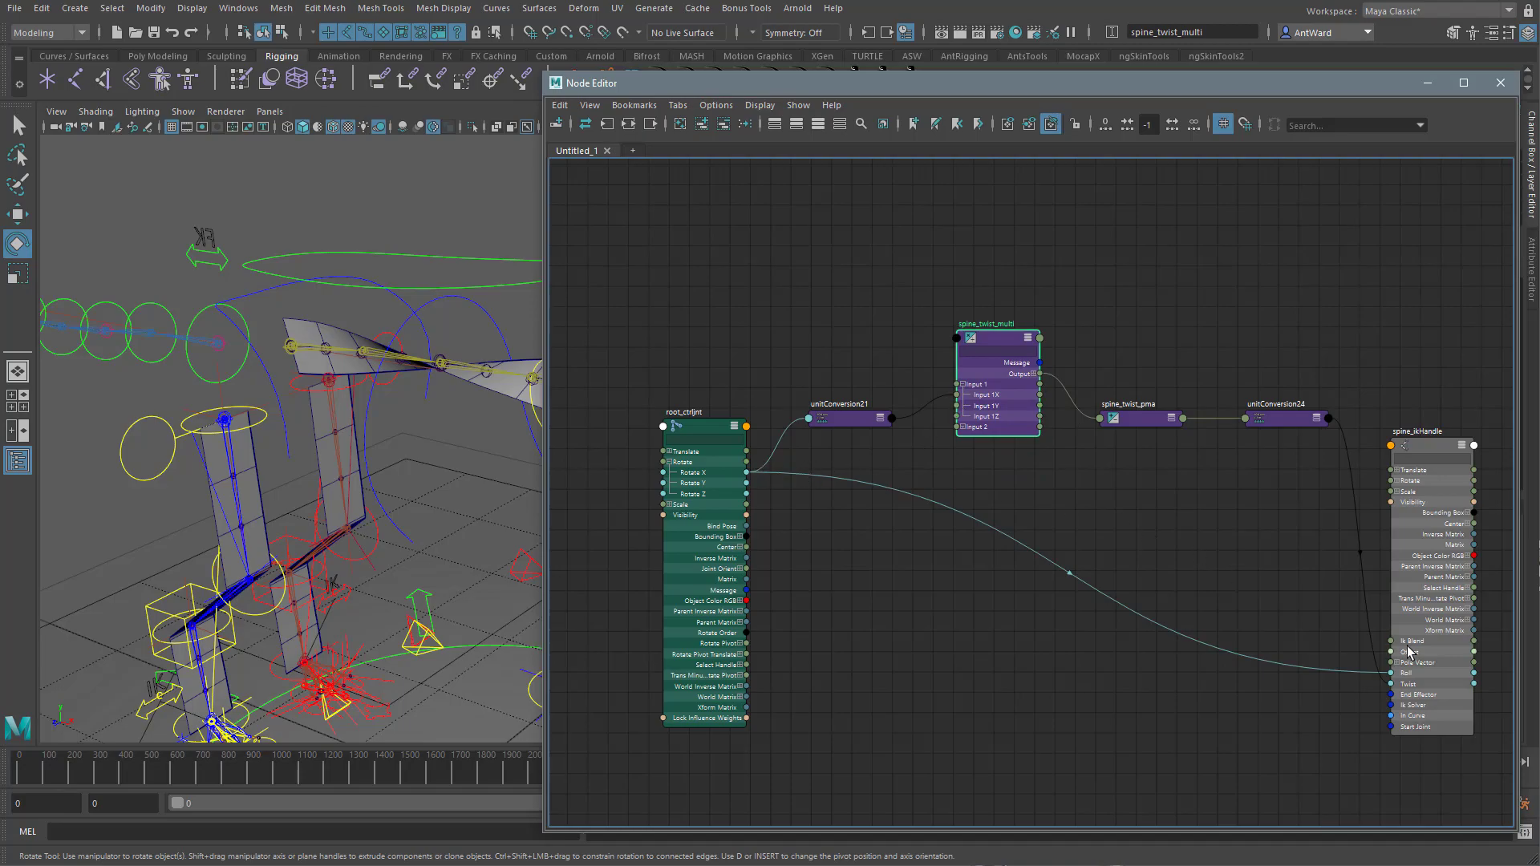
# - Add lower_spine_ctrl to the graph, arrange it near root_ctrljnt and spine_ikHandle, and expand its Rotate channels
pyautogui.click(261, 291)
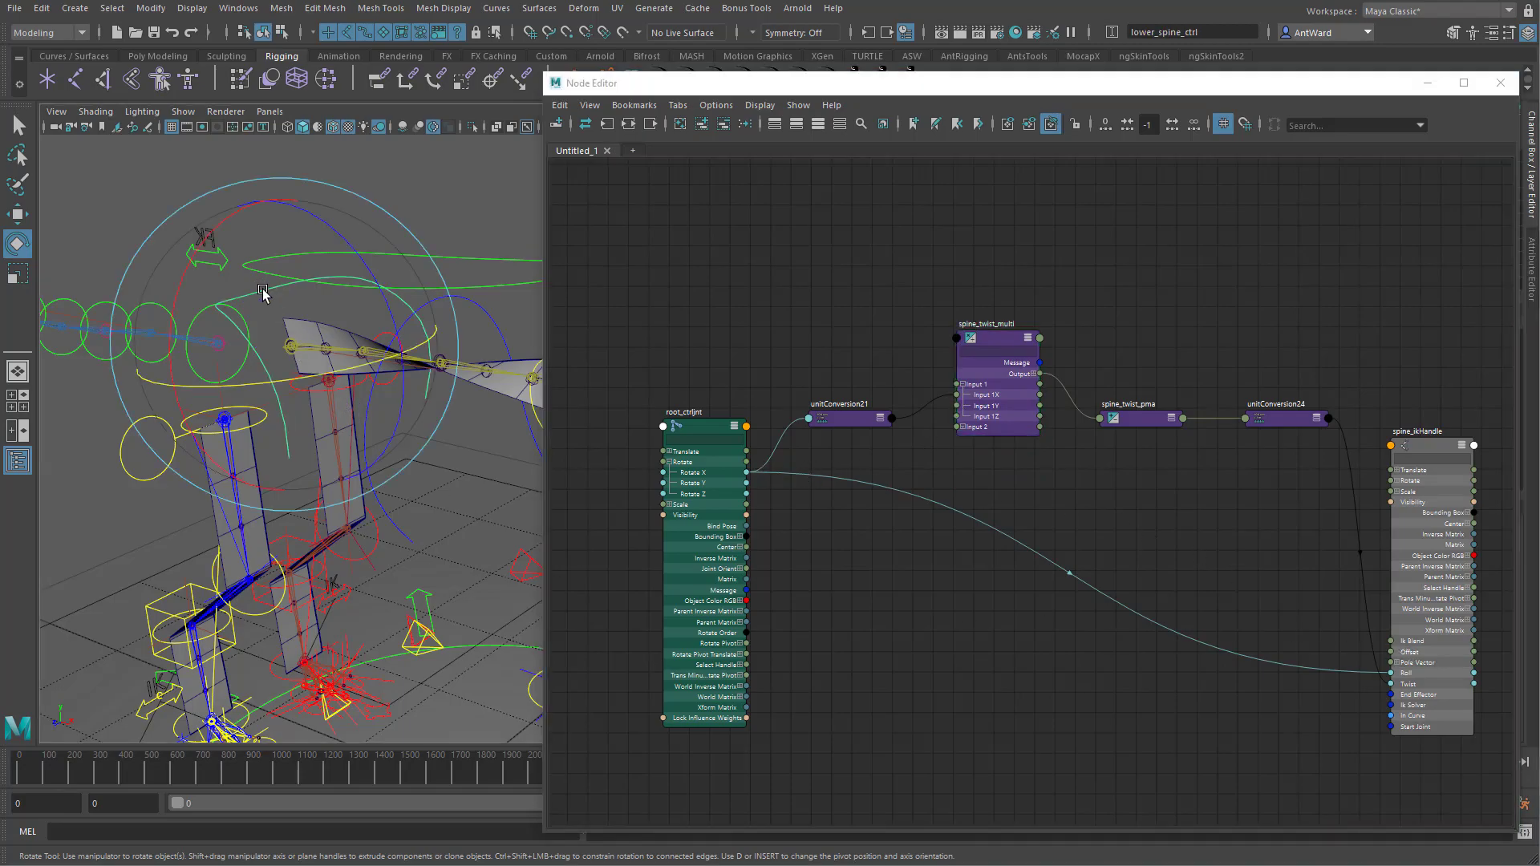
pyautogui.click(700, 126)
pyautogui.moveTo(719, 643); pyautogui.dragTo(715, 423)
pyautogui.press('3')
pyautogui.moveTo(1347, 193); pyautogui.dragTo(1115, 542)
pyautogui.keyDown('alt'); pyautogui.moveTo(927, 545); pyautogui.dragTo(983, 483, button='middle'); pyautogui.keyUp('alt')
pyautogui.keyDown('alt'); pyautogui.moveTo(983, 484); pyautogui.dragTo(860, 542, button='right'); pyautogui.keyUp('alt')
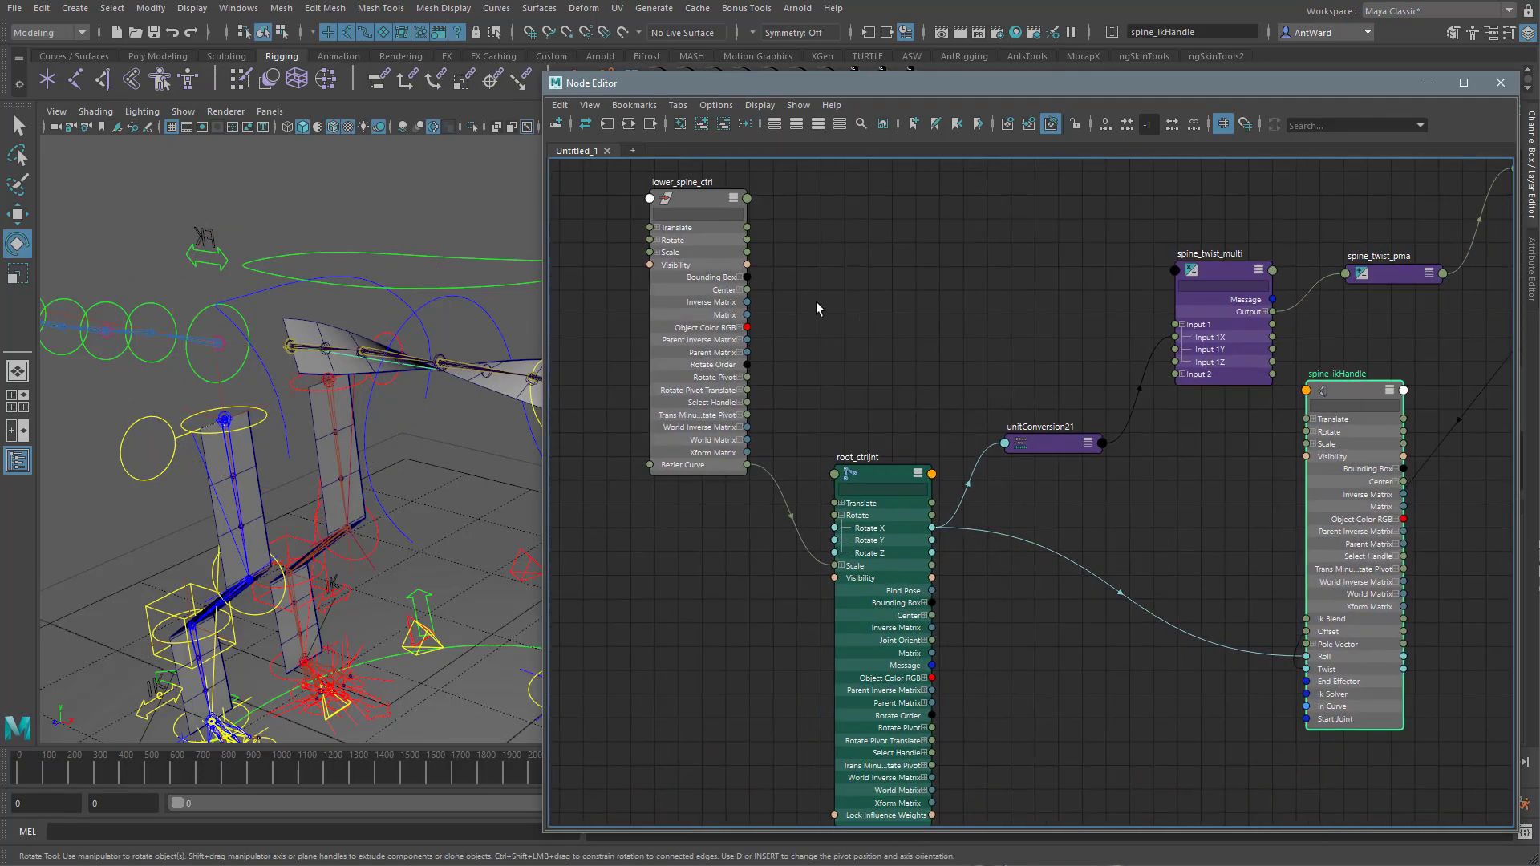
pyautogui.click(657, 240)
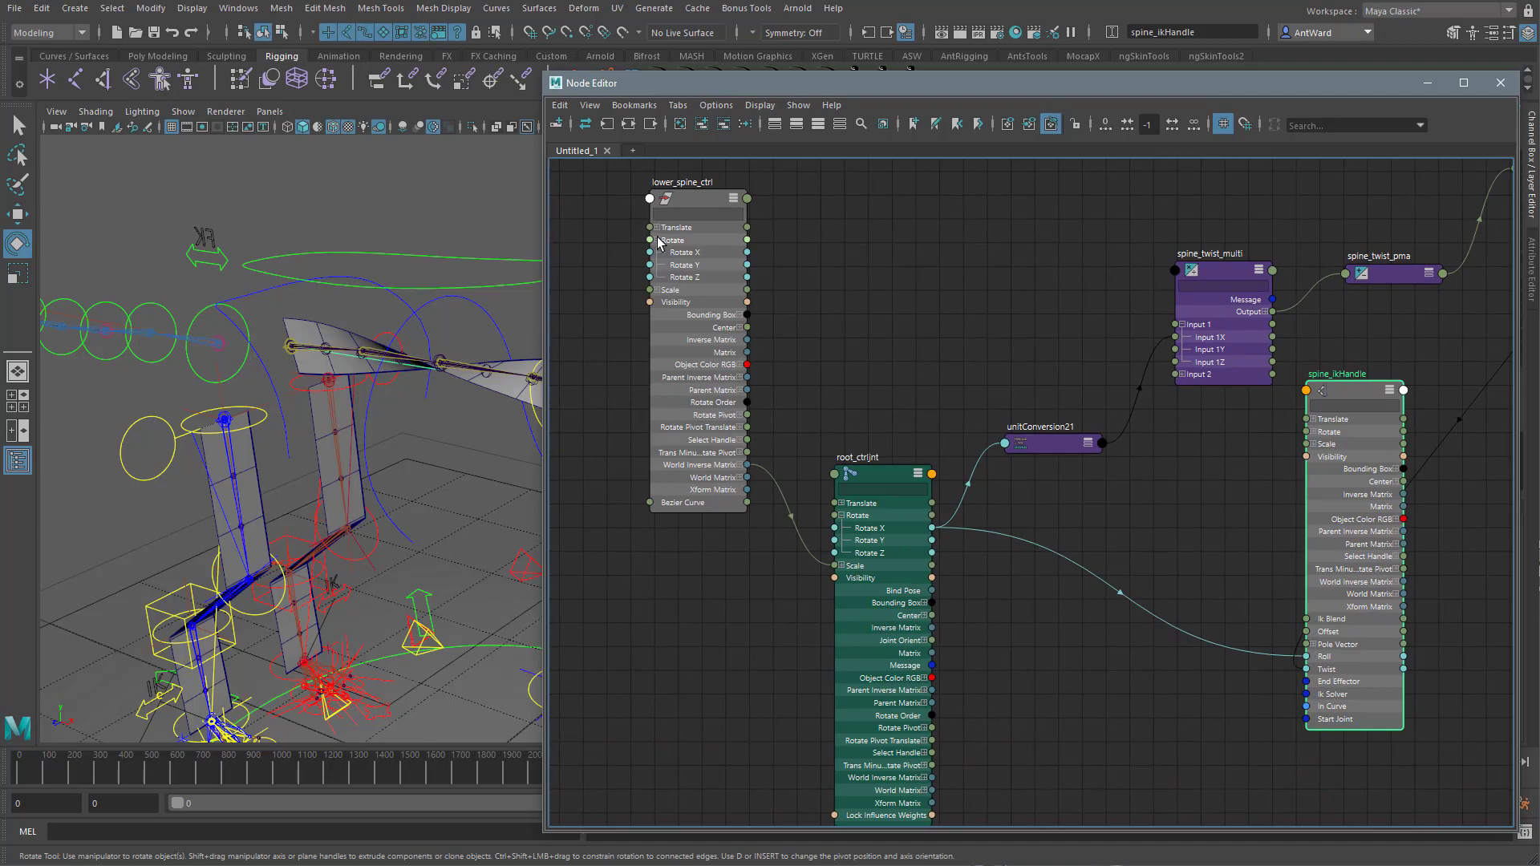
# - Test-rotate lower_spine_ctrl by about 12.6 degrees in X and undo the rotation
pyautogui.click(259, 303)
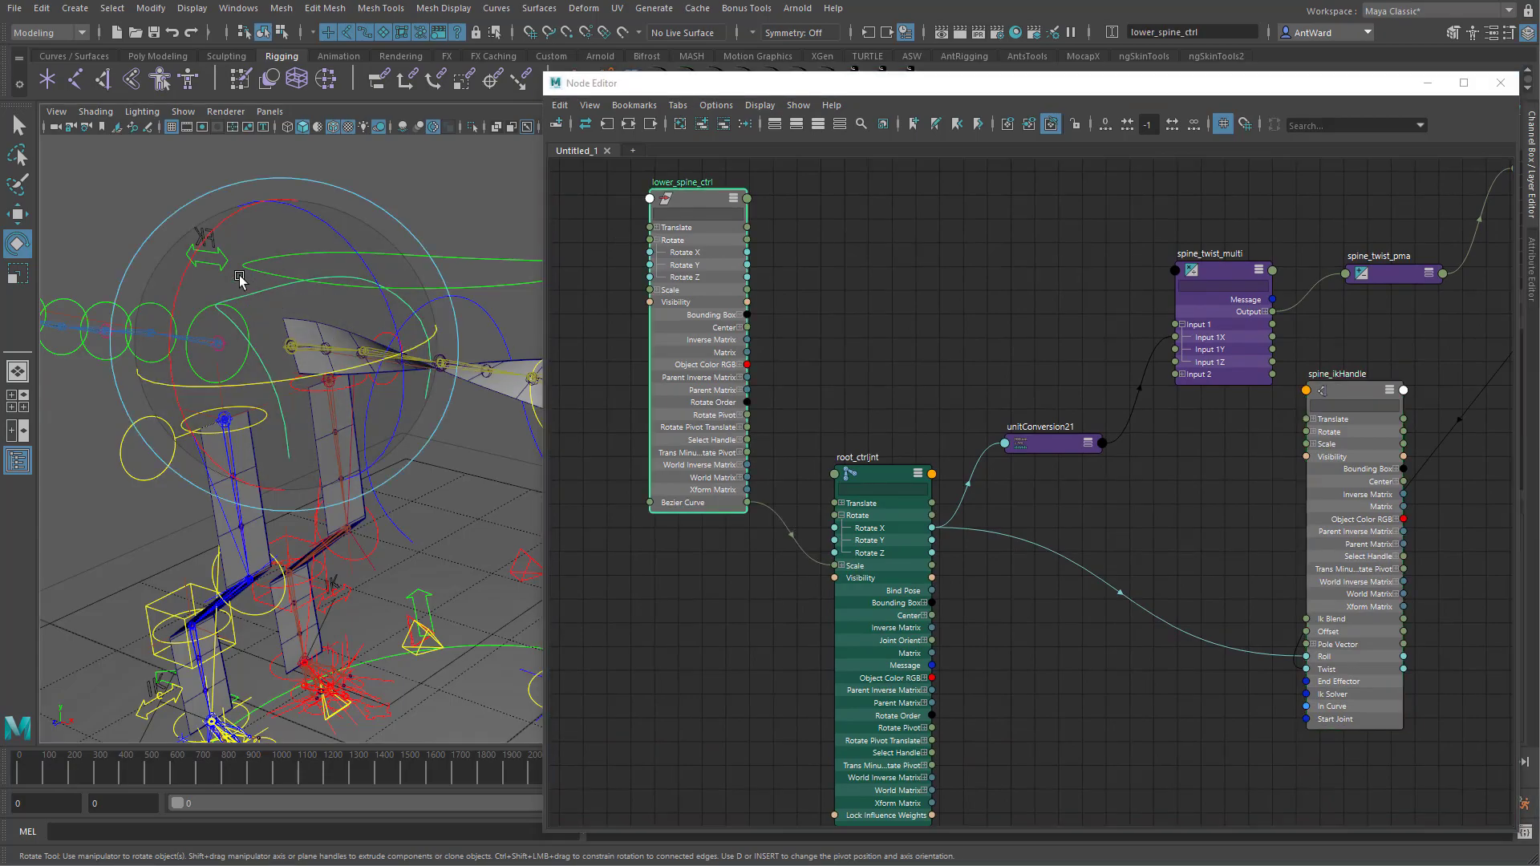
pyautogui.moveTo(207, 239); pyautogui.dragTo(205, 264)
pyautogui.hotkey('ctrl', 'z')
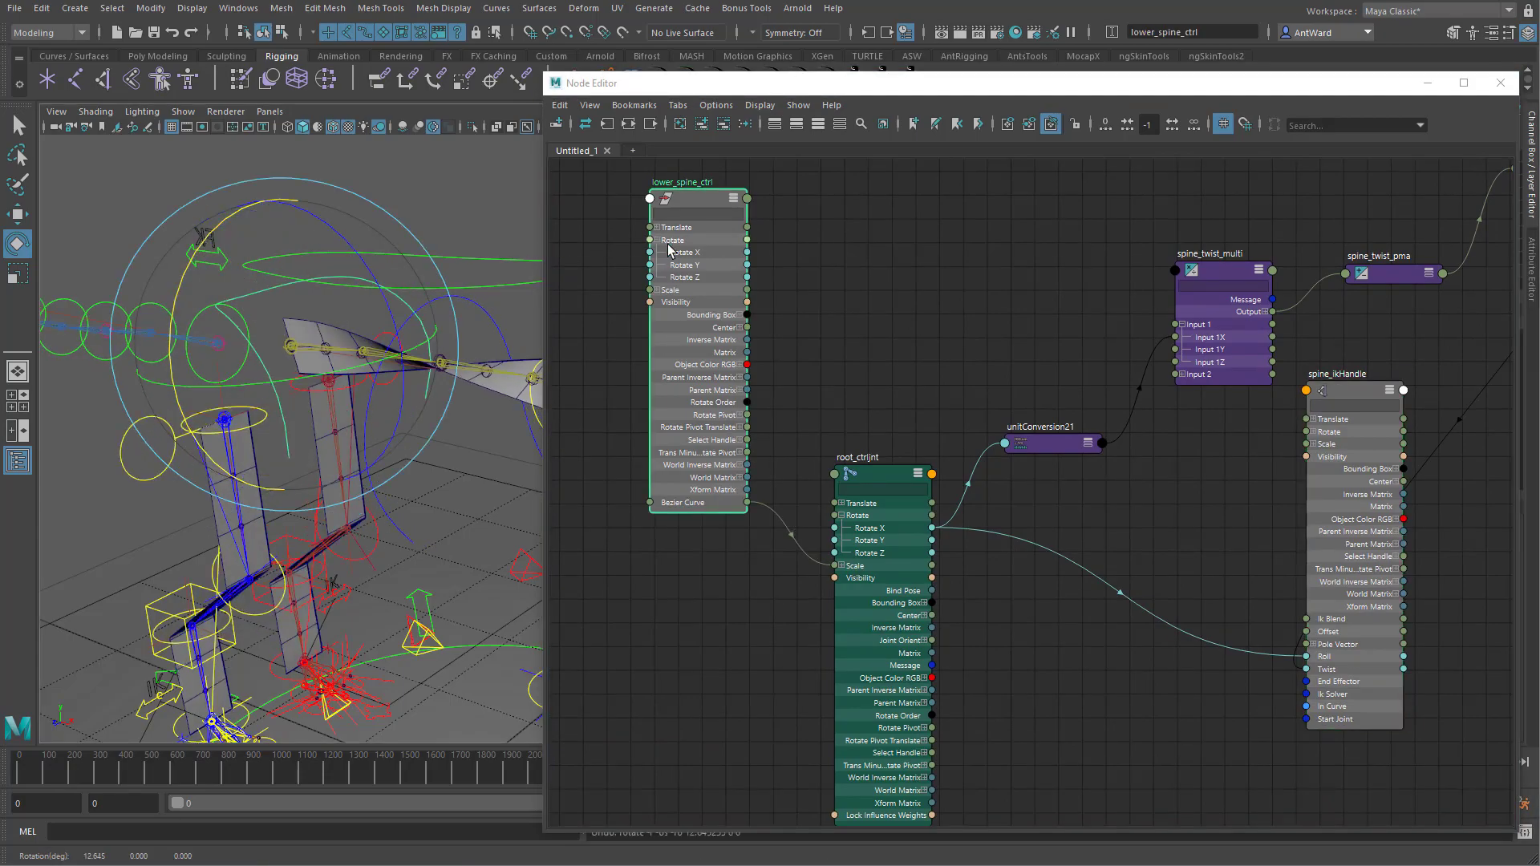
# - Connect lower_spine_ctrl's Rotate X to spine_ikHandle's Roll and to spine_twist_multi's Input 1X
pyautogui.moveTo(747, 252); pyautogui.dragTo(1303, 659)
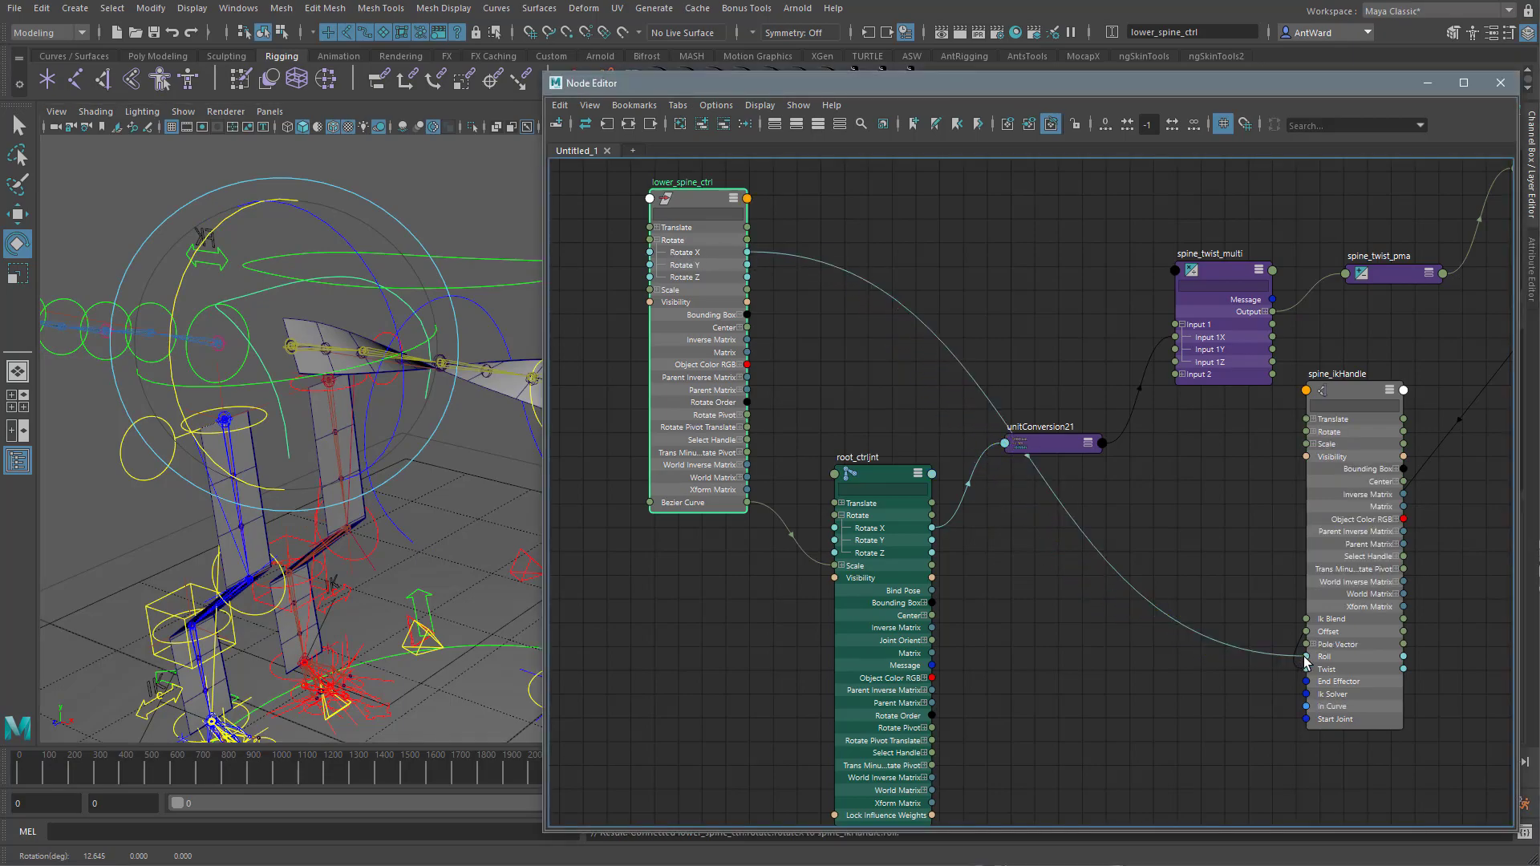
pyautogui.moveTo(746, 253); pyautogui.dragTo(1177, 340)
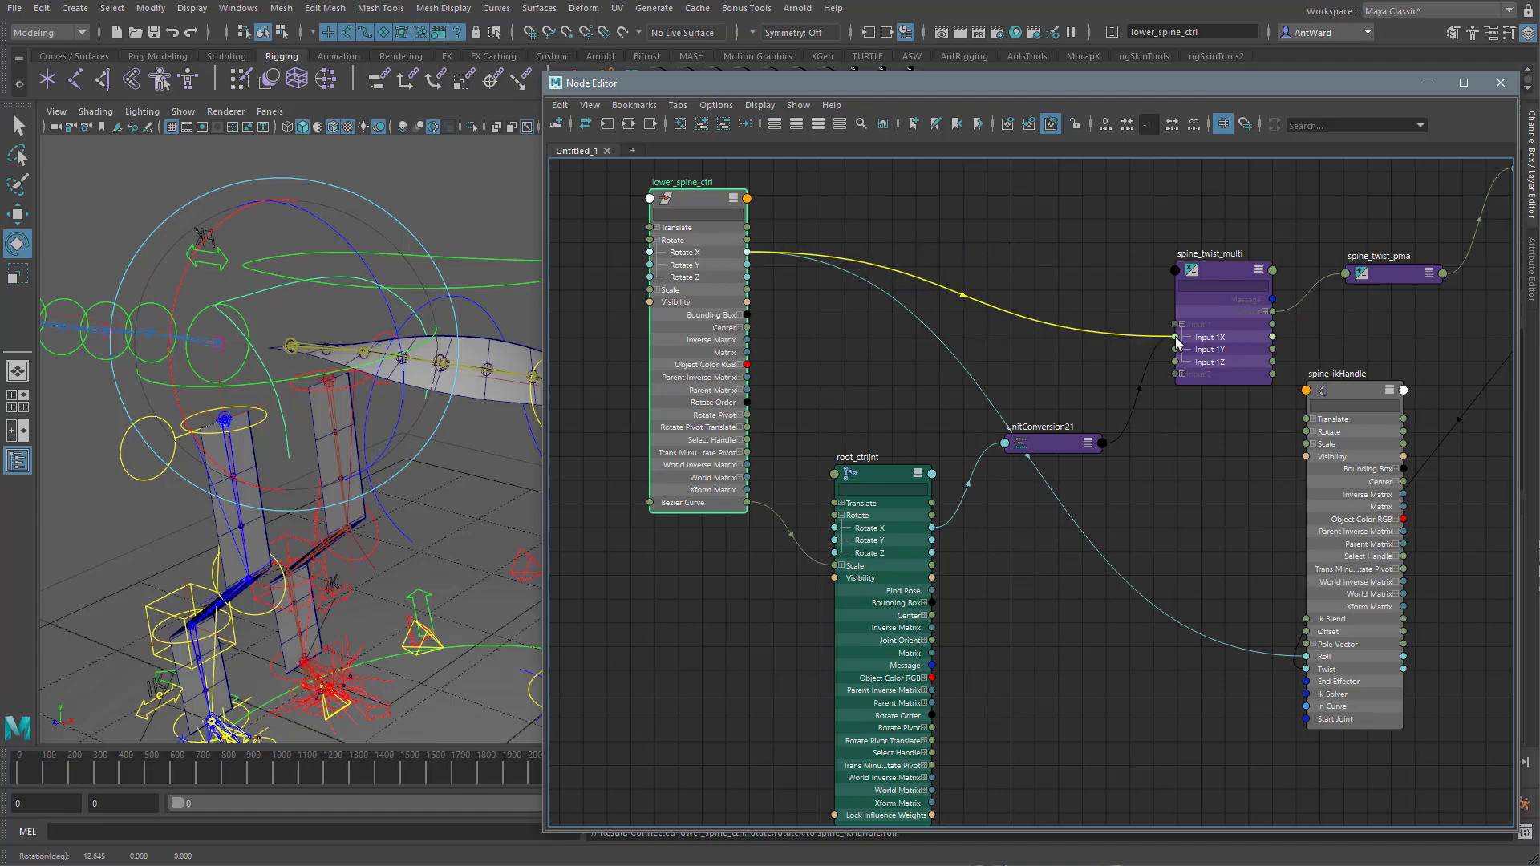
pyautogui.moveTo(1176, 337); pyautogui.dragTo(1176, 337)
# - Rearrange the graph and compare the outgoing connections of lower_spine_ctrl and root_ctrljnt
pyautogui.keyDown('alt'); pyautogui.moveTo(1176, 337); pyautogui.dragTo(1155, 385, button='right'); pyautogui.keyUp('alt')
pyautogui.keyDown('alt'); pyautogui.moveTo(1192, 337); pyautogui.dragTo(1098, 255, button='middle'); pyautogui.keyUp('alt')
pyautogui.moveTo(1129, 515); pyautogui.dragTo(1263, 720)
pyautogui.moveTo(1129, 660); pyautogui.dragTo(868, 186)
pyautogui.keyDown('alt'); pyautogui.moveTo(912, 213); pyautogui.dragTo(904, 533, button='middle'); pyautogui.keyUp('alt')
pyautogui.keyDown('alt'); pyautogui.moveTo(905, 531); pyautogui.dragTo(883, 623, button='right'); pyautogui.keyUp('alt')
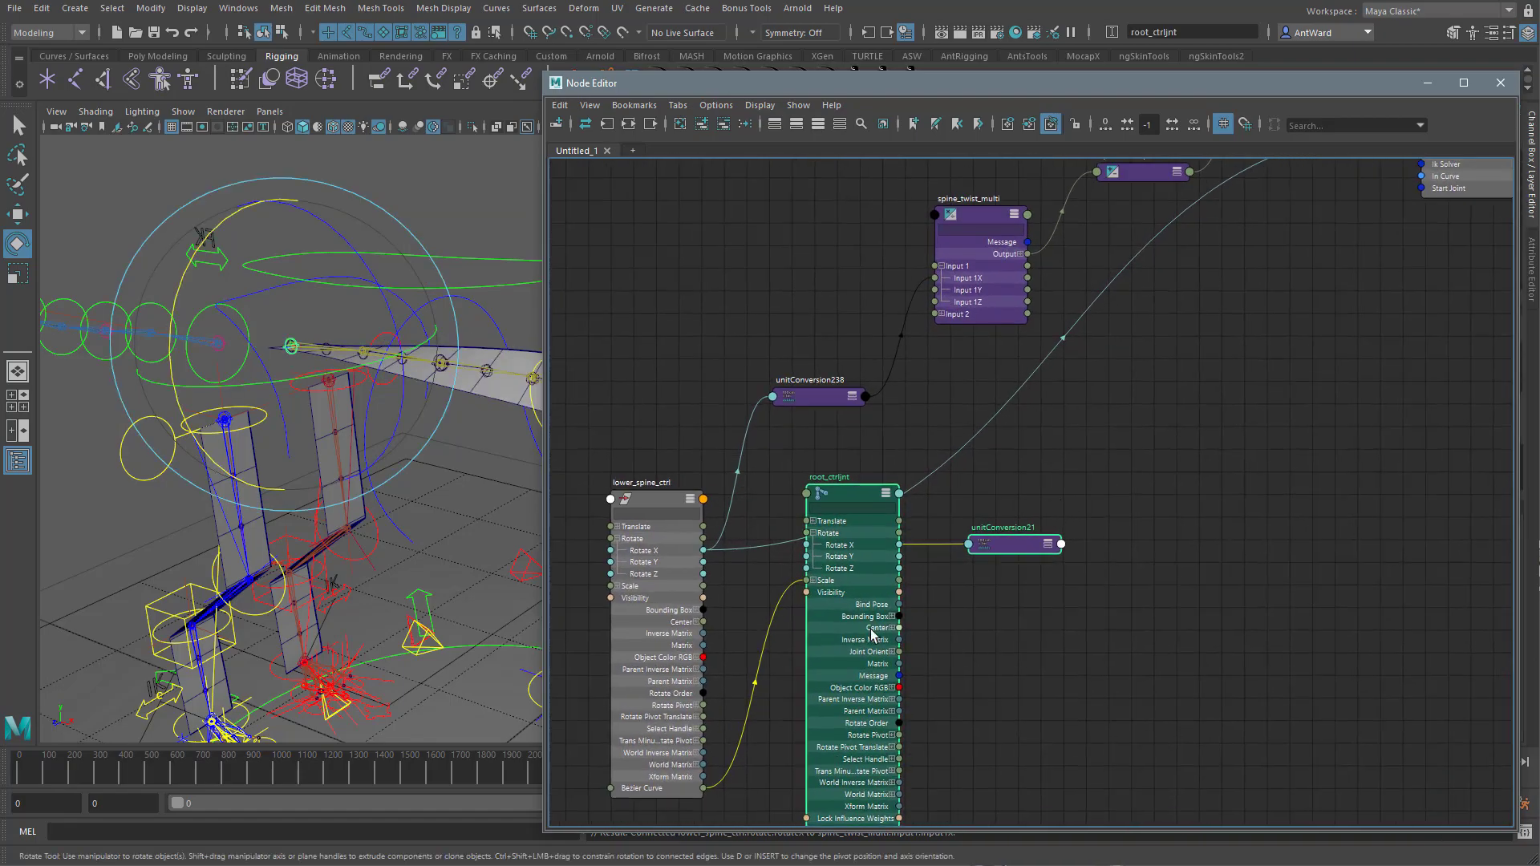
pyautogui.click(656, 494)
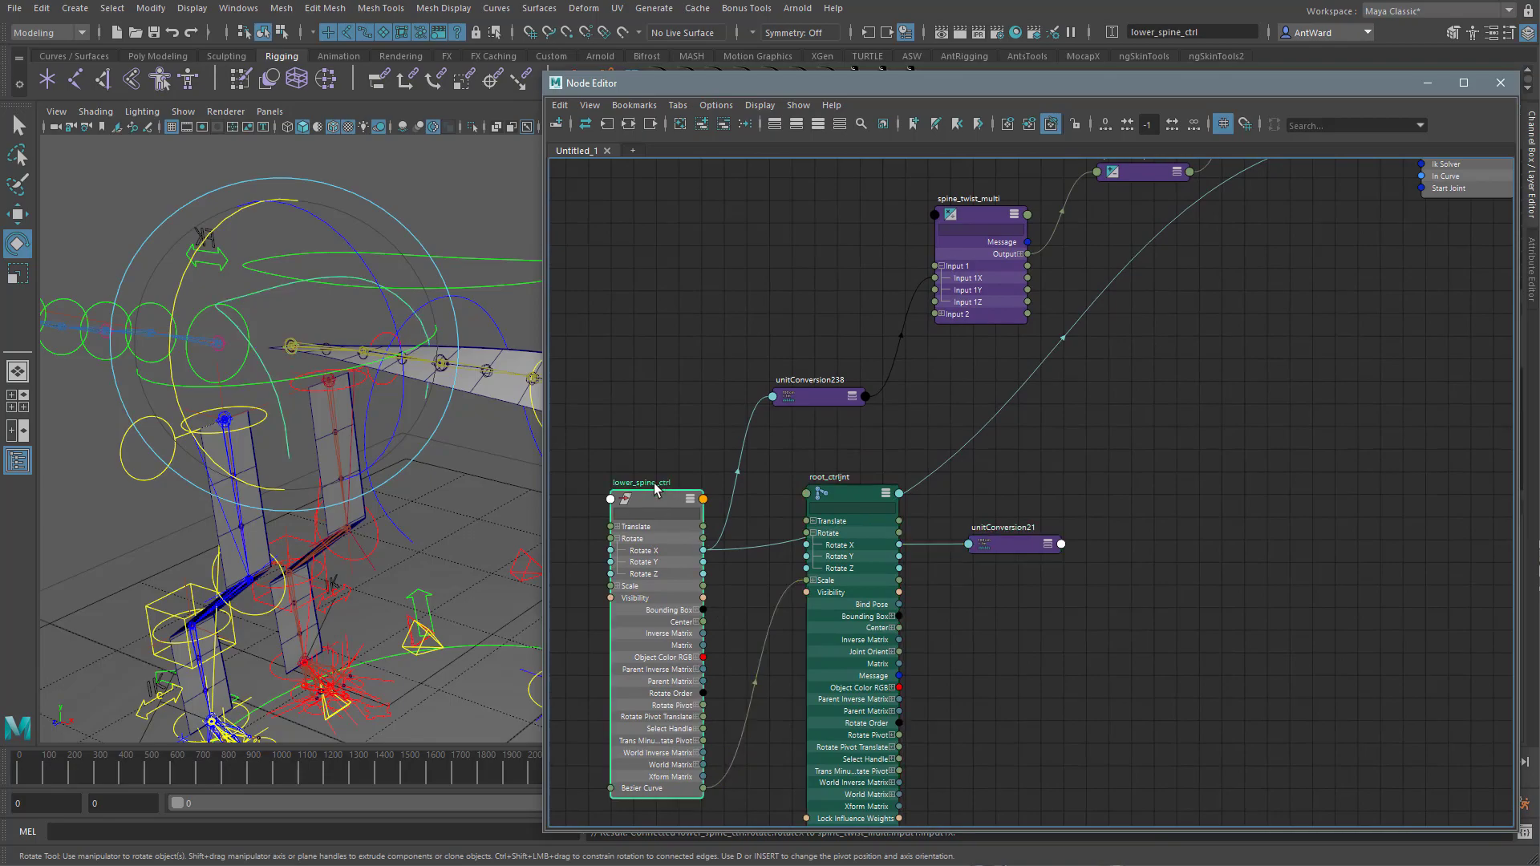
pyautogui.click(851, 491)
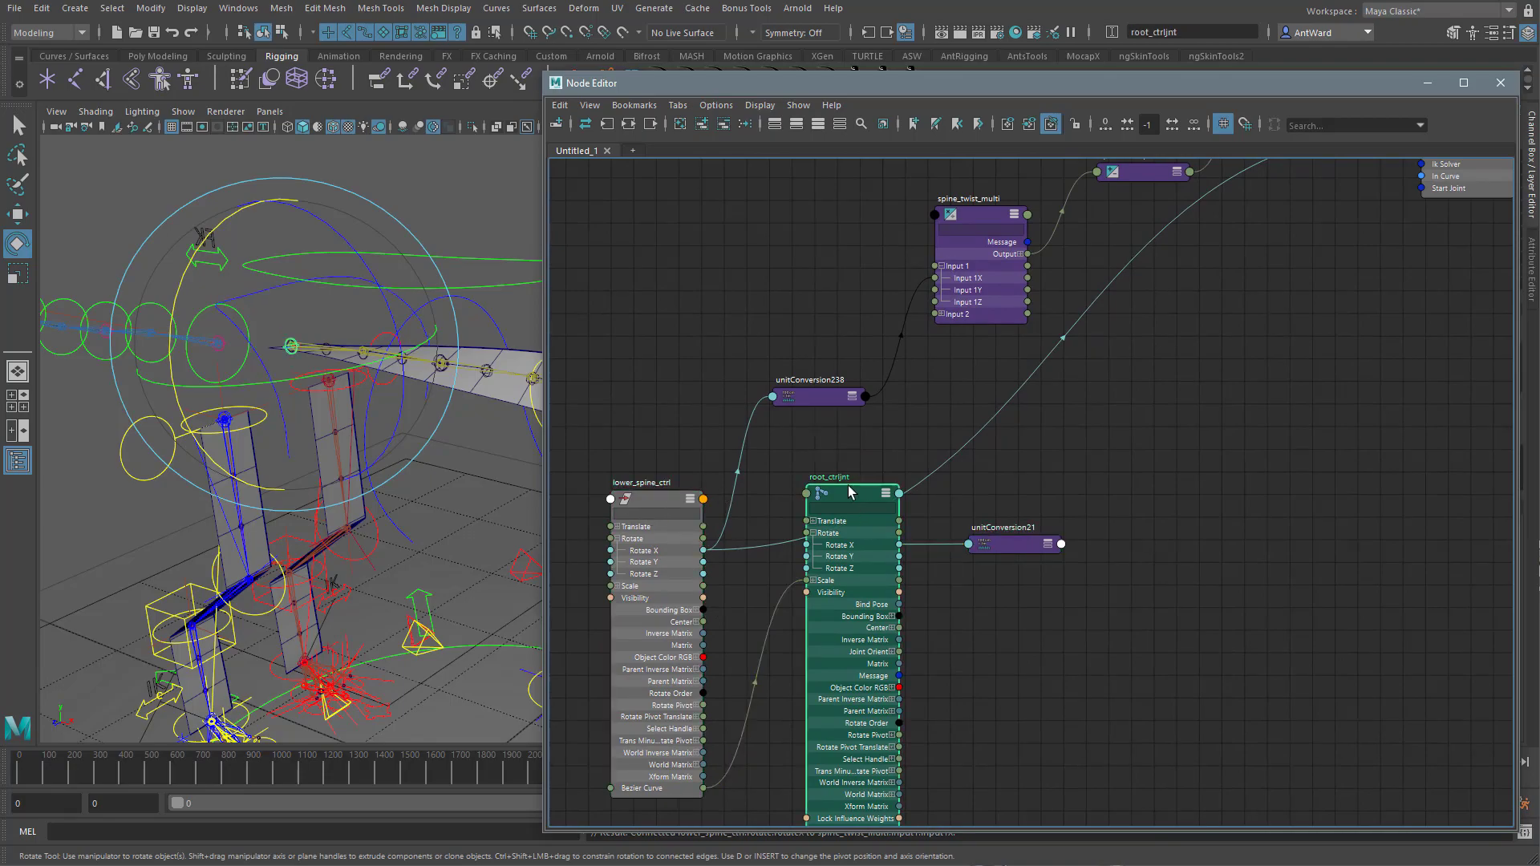
# - Test the rewired spine twist by rotating lower_spine_ctrl, and undo the rotation
pyautogui.click(243, 301)
pyautogui.moveTo(243, 301); pyautogui.dragTo(289, 355)
pyautogui.hotkey('ctrl', 'z')
# - Select the middle spine control joint, spine__ctrljnt, and graph its connections
pyautogui.keyDown('alt'); pyautogui.moveTo(426, 412); pyautogui.dragTo(342, 431, button='middle'); pyautogui.keyUp('alt')
pyautogui.click(411, 319)
pyautogui.click(353, 378)
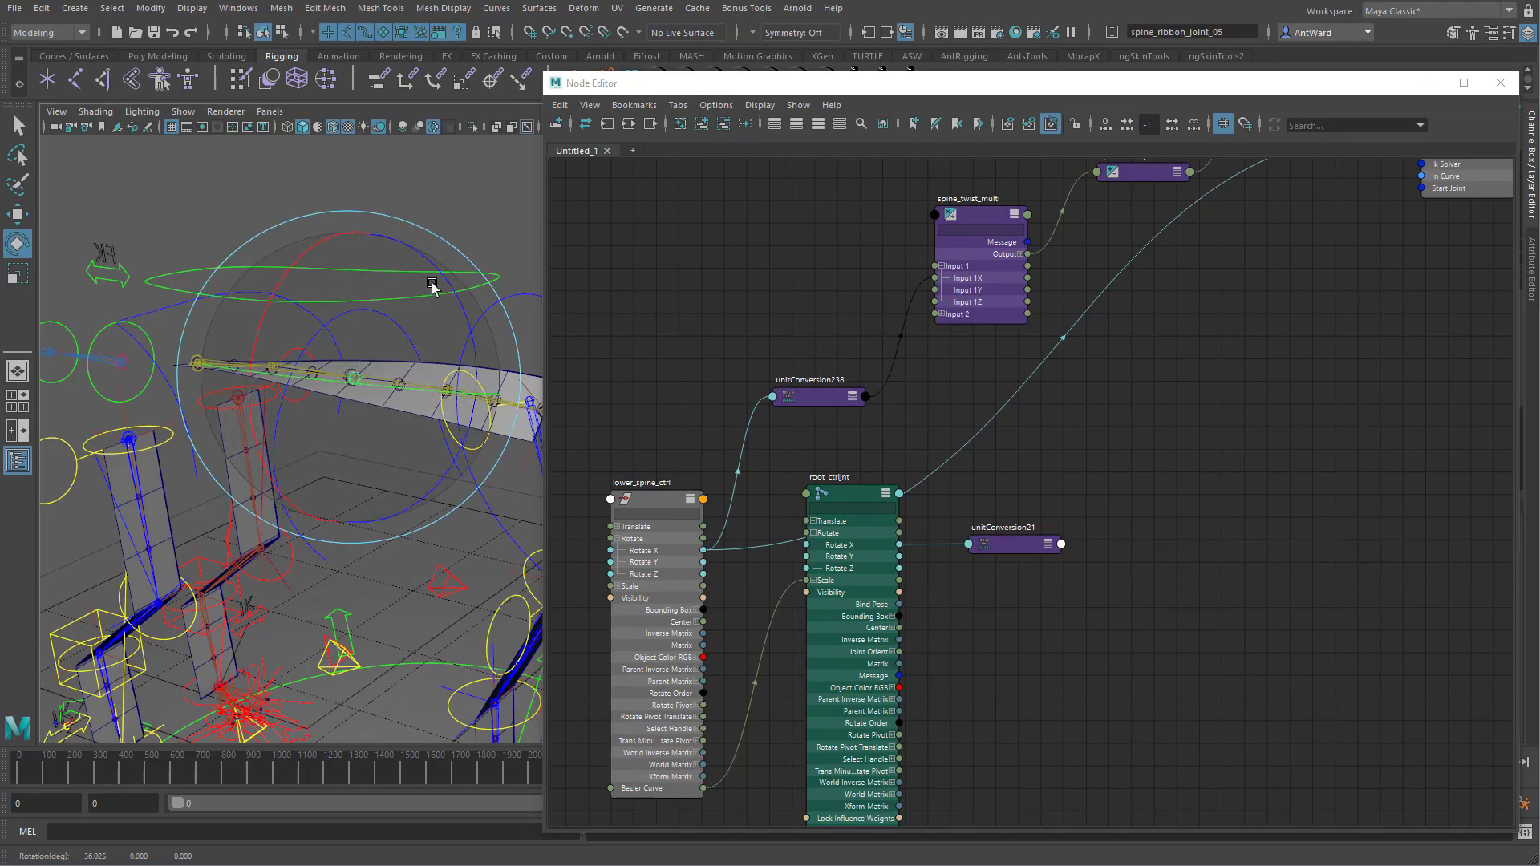
pyautogui.click(408, 321)
pyautogui.click(348, 374)
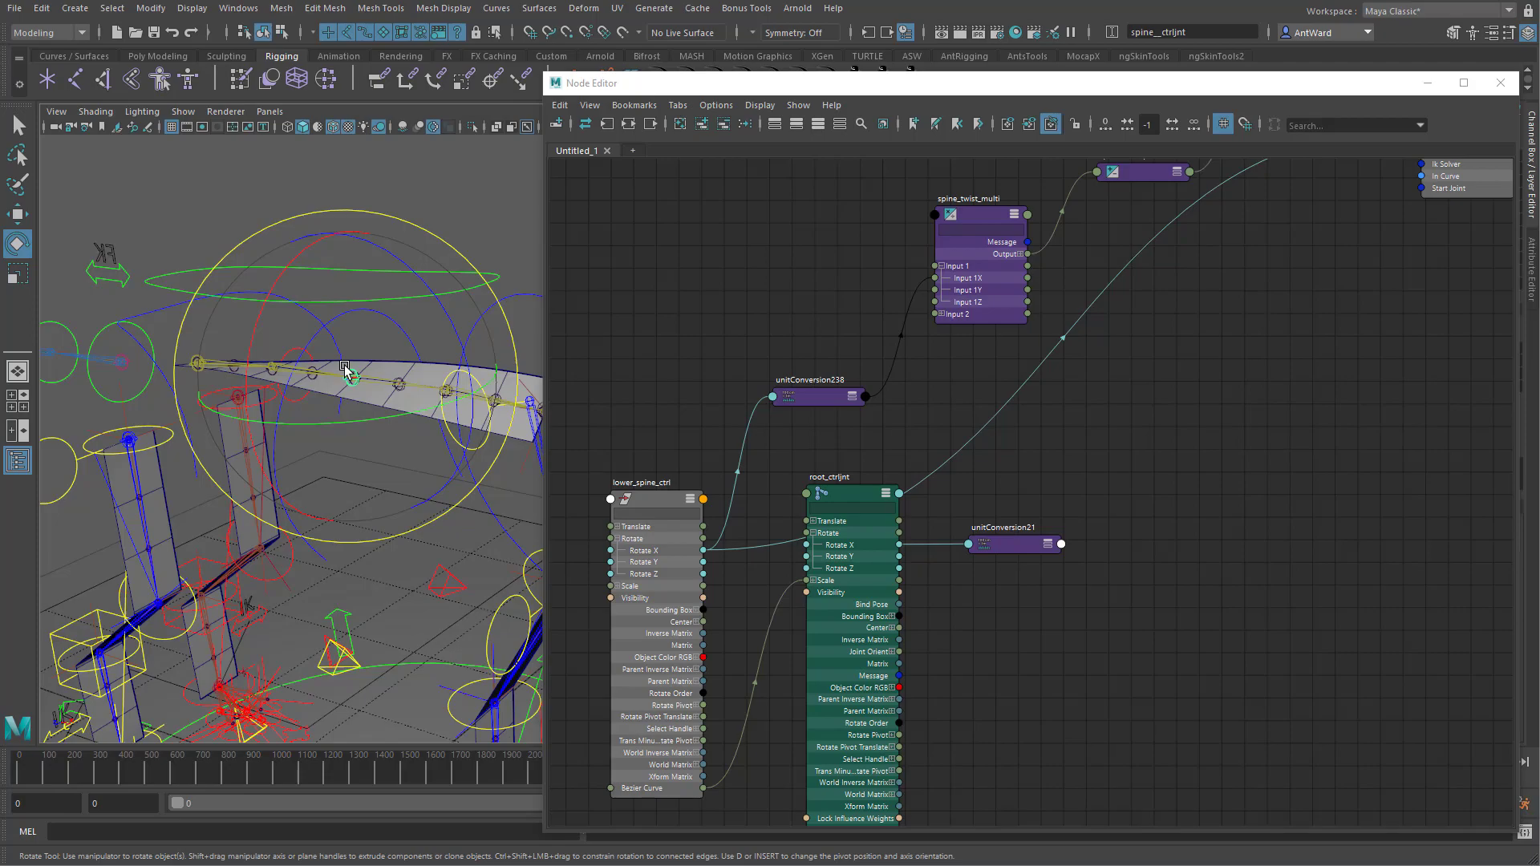
pyautogui.click(628, 125)
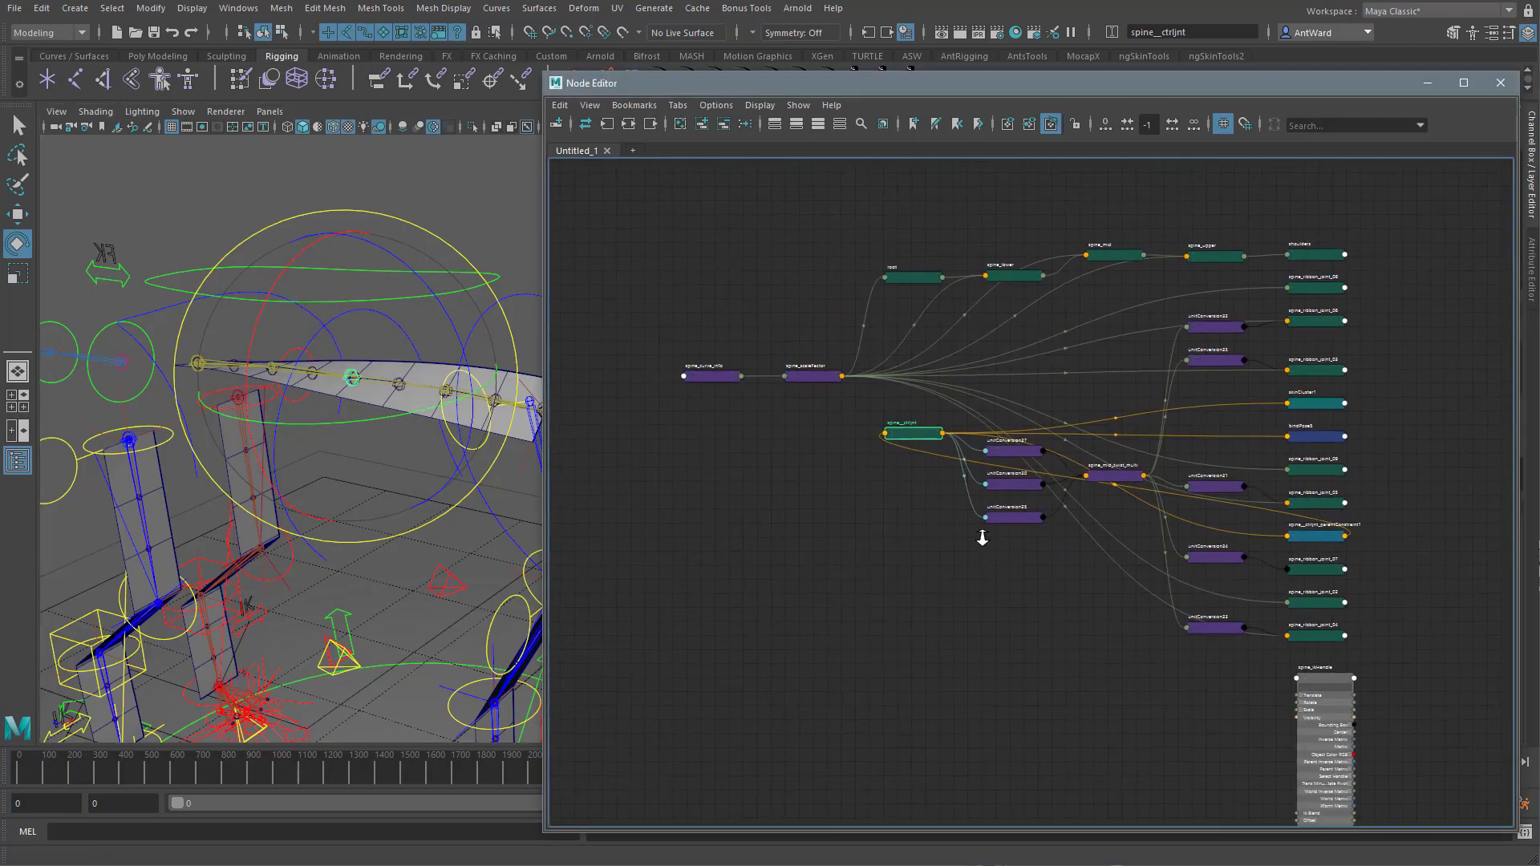
# - Separate spine__ctrljnt and spine_mid_twist_multi from the other graphed nodes to trace the connections between them
pyautogui.moveTo(914, 421); pyautogui.dragTo(812, 587)
pyautogui.moveTo(1132, 462); pyautogui.dragTo(1088, 644)
pyautogui.moveTo(812, 587); pyautogui.dragTo(774, 646)
pyautogui.keyDown('alt'); pyautogui.moveTo(1043, 706); pyautogui.dragTo(961, 537, button='middle'); pyautogui.keyUp('alt')
pyautogui.moveTo(1328, 545); pyautogui.dragTo(1131, 556)
pyautogui.keyDown('alt'); pyautogui.moveTo(962, 551); pyautogui.dragTo(1046, 678, button='middle'); pyautogui.keyUp('alt')
pyautogui.moveTo(1212, 682); pyautogui.dragTo(1348, 757)
pyautogui.click(1092, 605)
pyautogui.click(763, 595)
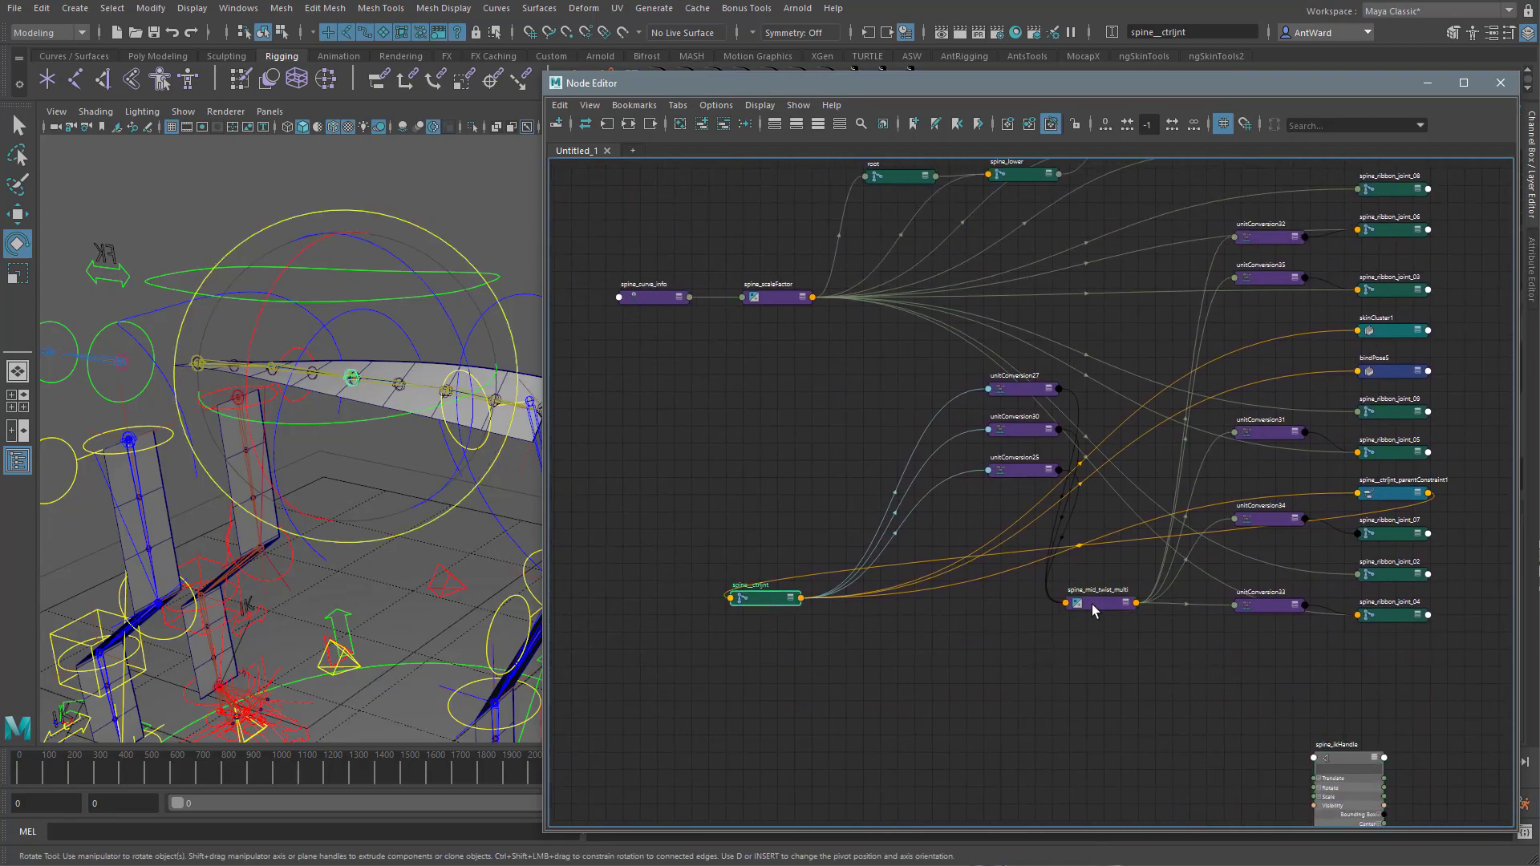
# - Graph spine_mid_twist_multi's connections alongside expanded spine__ctrljnt and mid_spine_ctrl nodes, clearing away the unneeded node
pyautogui.click(1091, 604)
pyautogui.click(629, 125)
pyautogui.click(668, 516)
pyautogui.press('3')
pyautogui.moveTo(667, 518); pyautogui.dragTo(631, 239)
pyautogui.moveTo(1387, 412); pyautogui.dragTo(924, 187)
pyautogui.moveTo(1209, 429); pyautogui.dragTo(638, 584)
pyautogui.press('3')
pyautogui.click(921, 177)
pyautogui.press('Delete')
pyautogui.press('a')
pyautogui.click(732, 530)
pyautogui.click(725, 225)
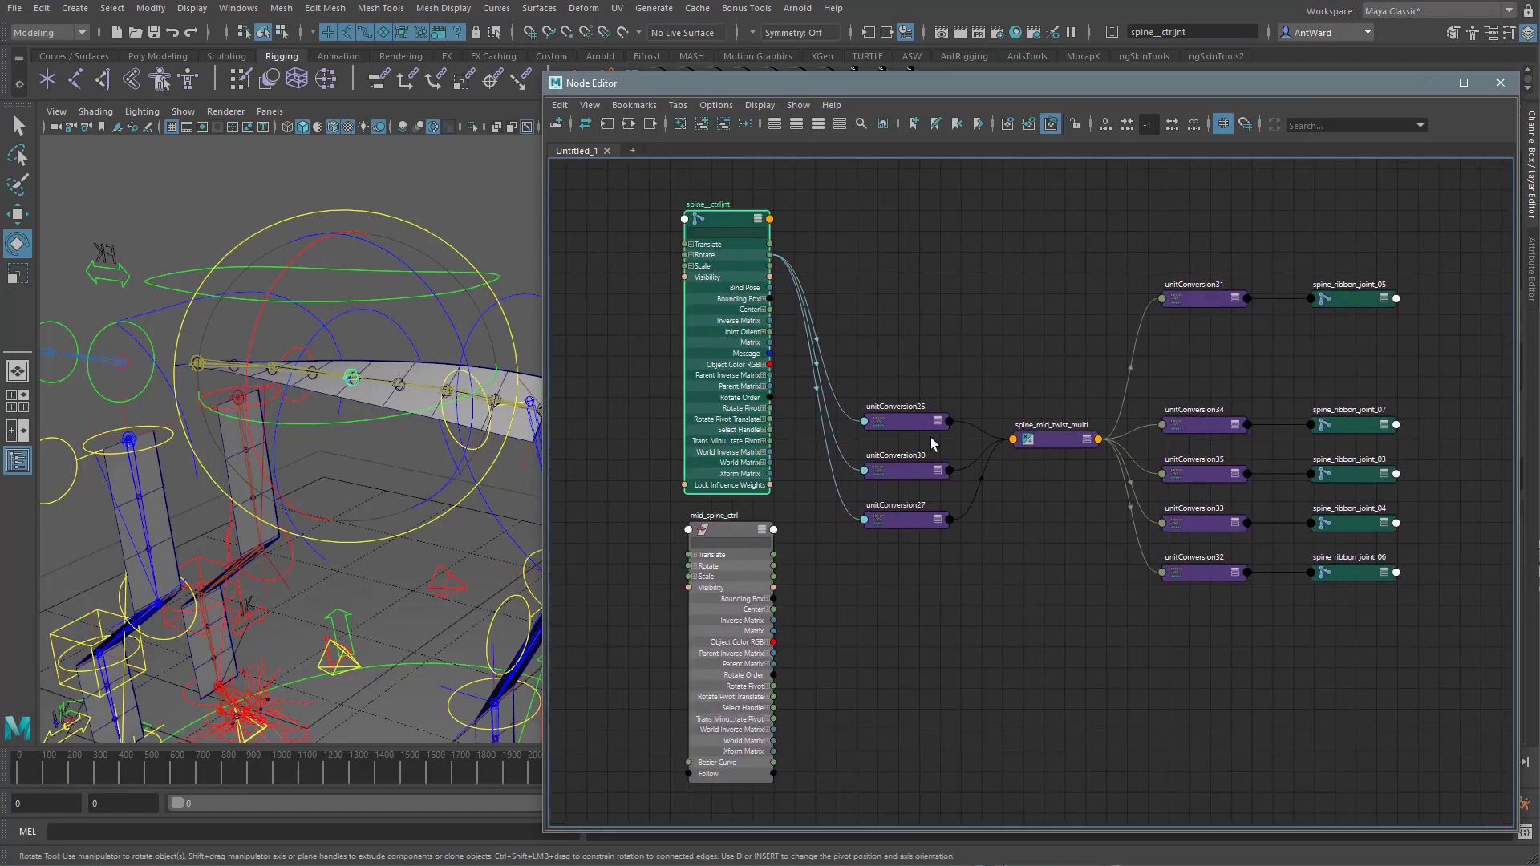
# - Expand spine_mid_twist_multi and select the spine ribbon joints it drives to examine them on the rig
pyautogui.click(1045, 438)
pyautogui.press('3')
pyautogui.click(1019, 486)
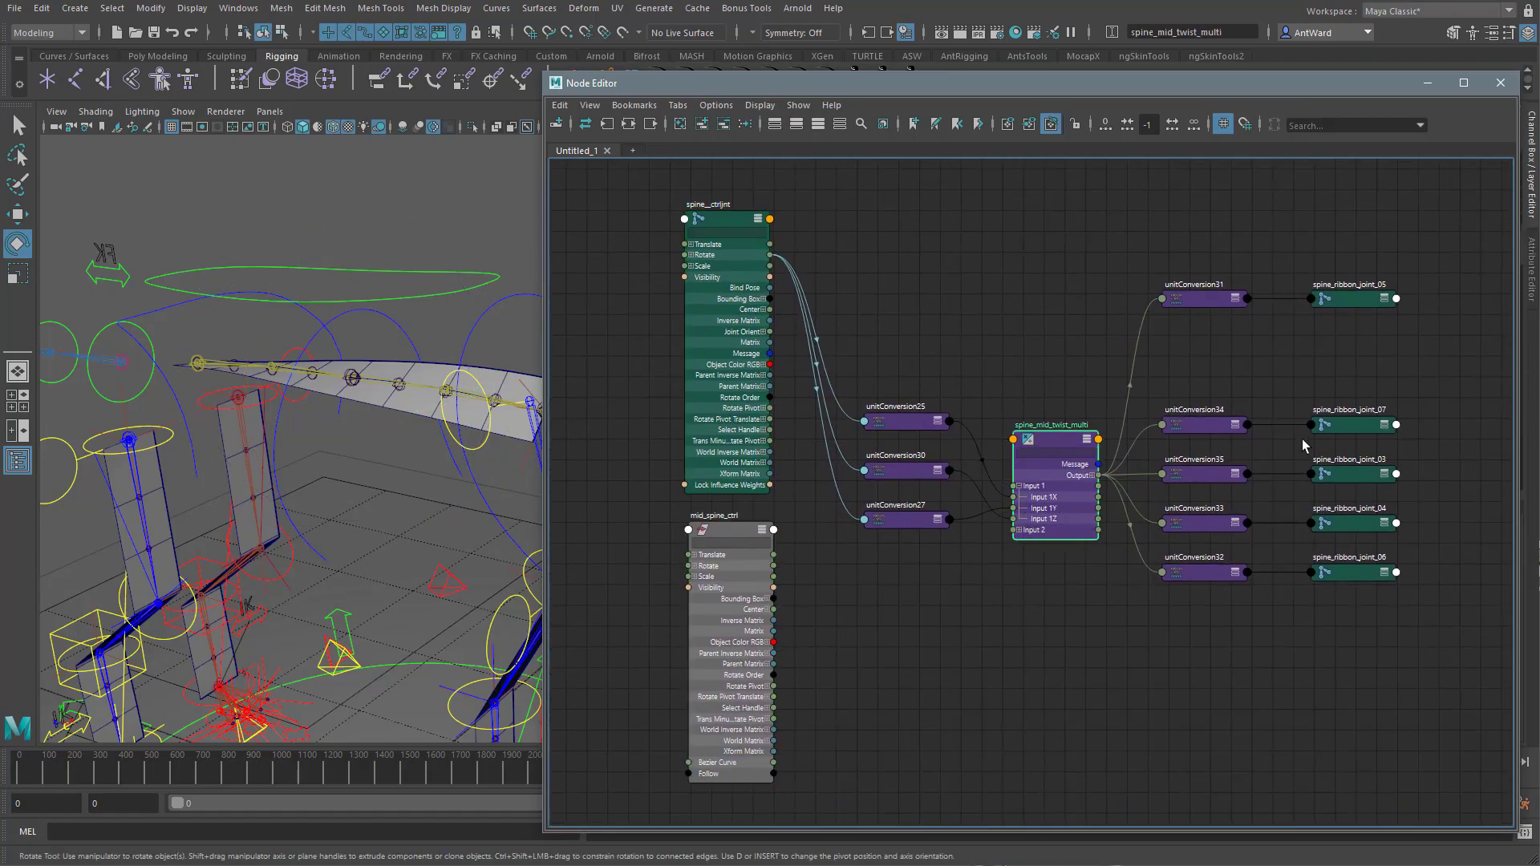
pyautogui.moveTo(1368, 621); pyautogui.dragTo(1369, 621)
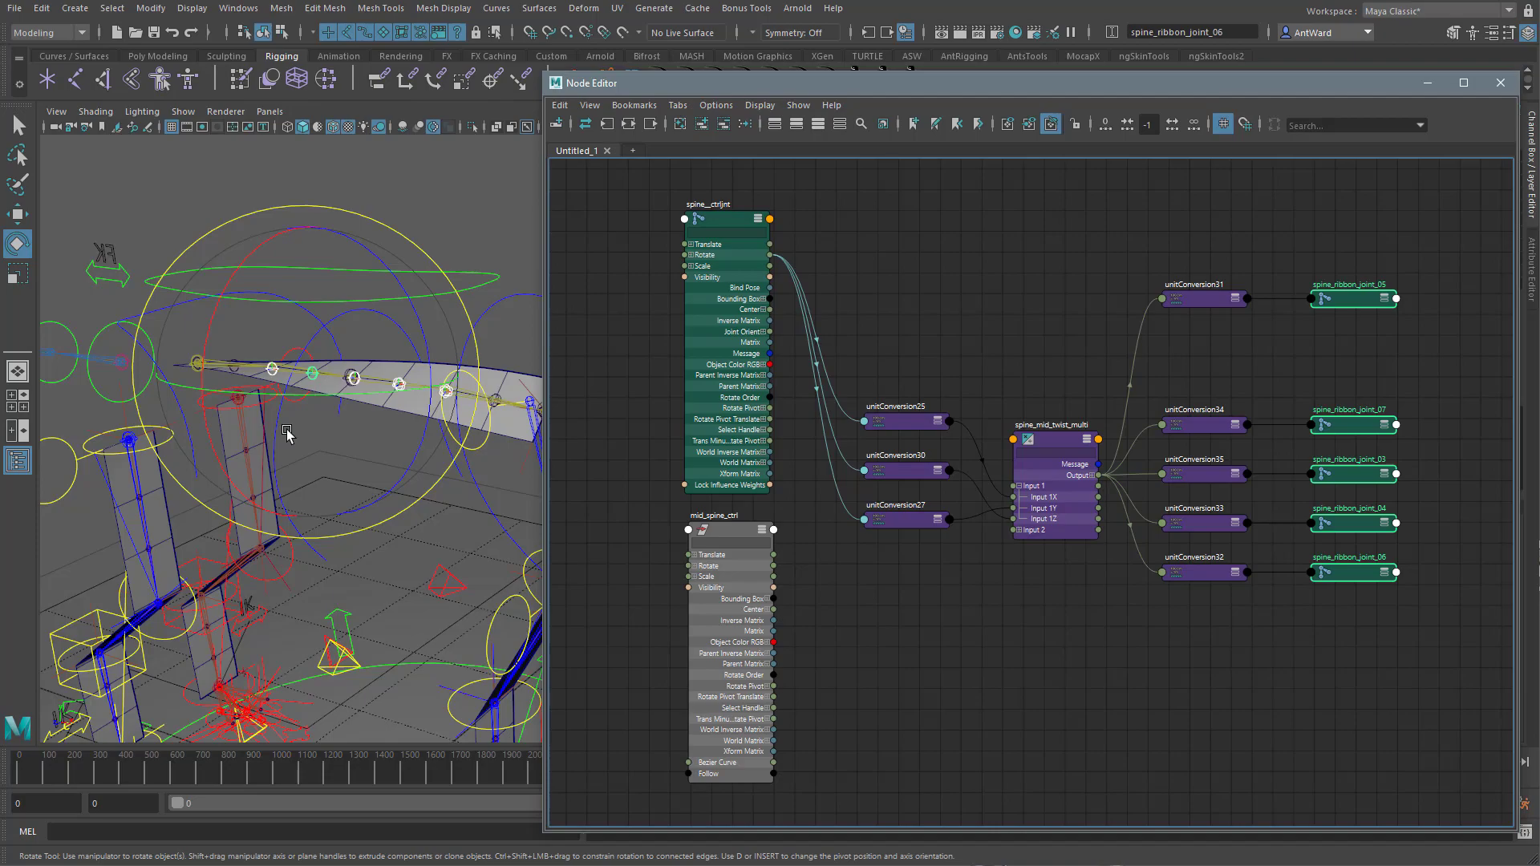
# - Expand the Rotate channels of mid_spine_ctrl and spine__ctrljnt and delete the three unit conversion nodes feeding spine_mid_twist_multi
pyautogui.click(717, 537)
pyautogui.click(694, 567)
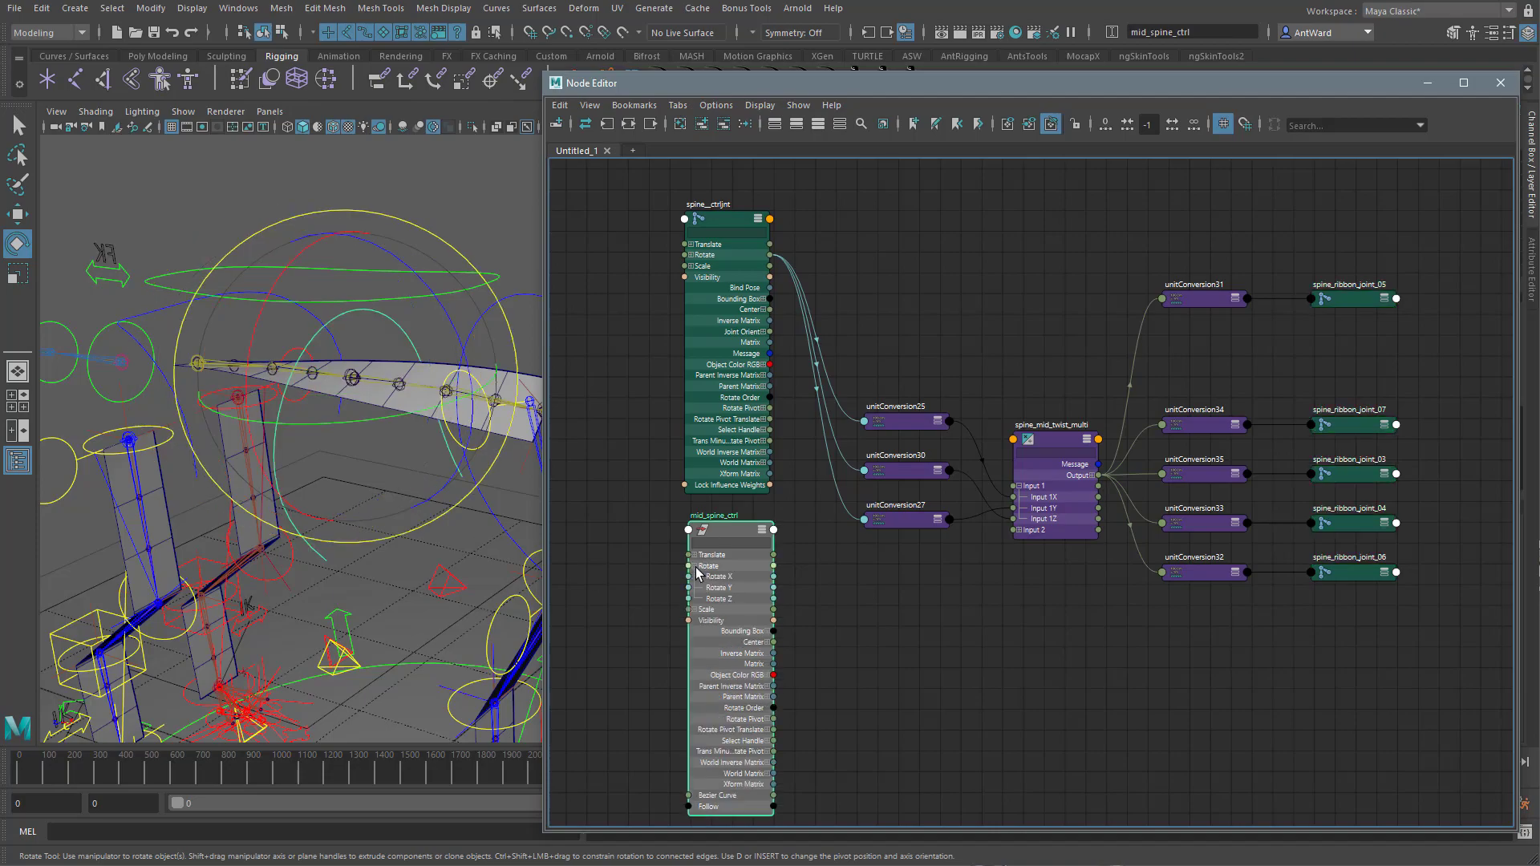
pyautogui.click(690, 255)
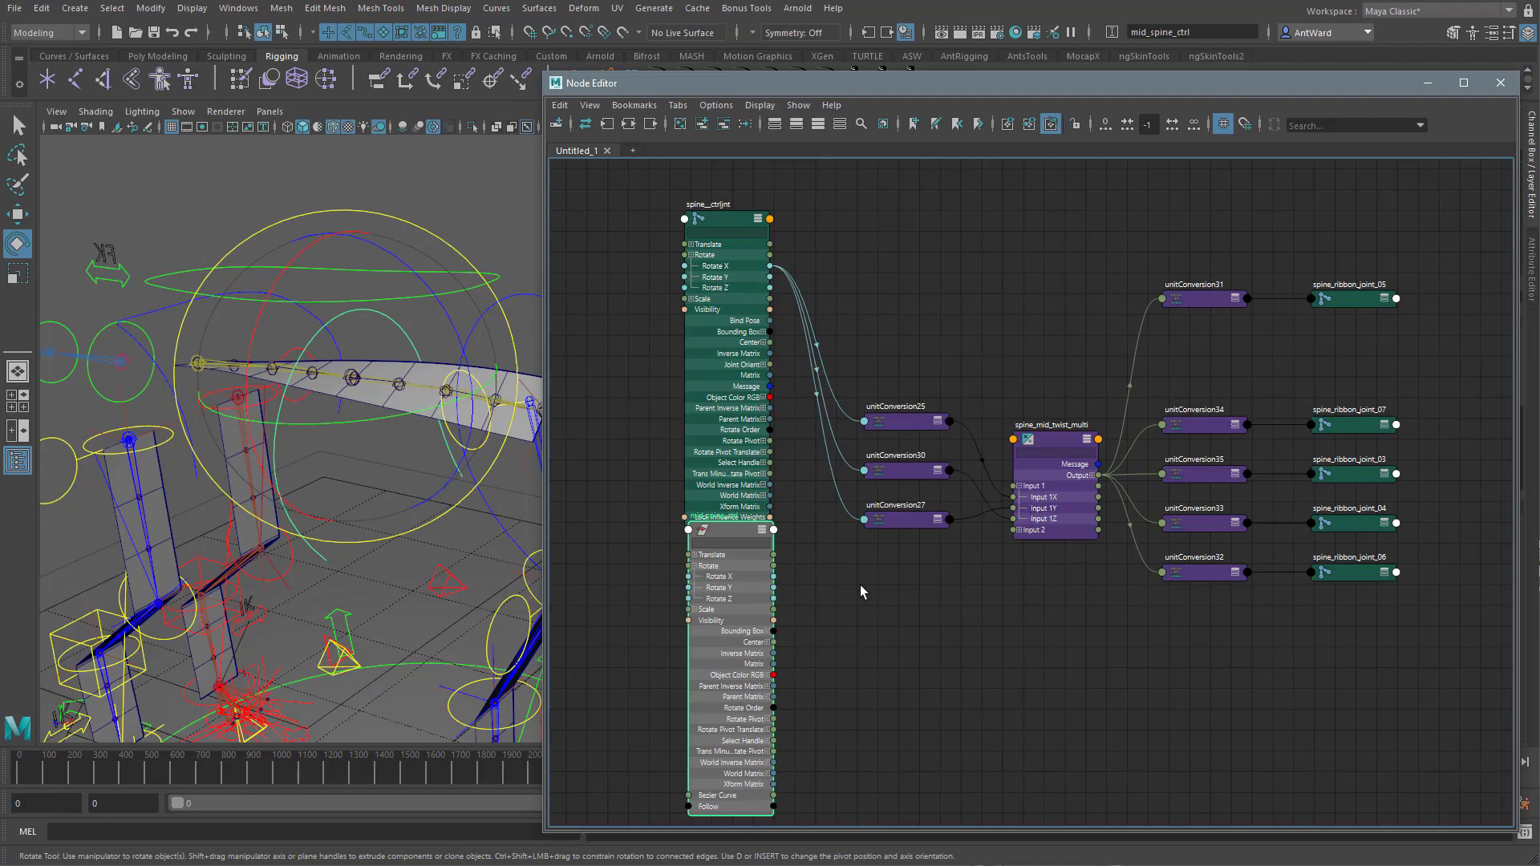
pyautogui.moveTo(877, 360); pyautogui.dragTo(893, 577)
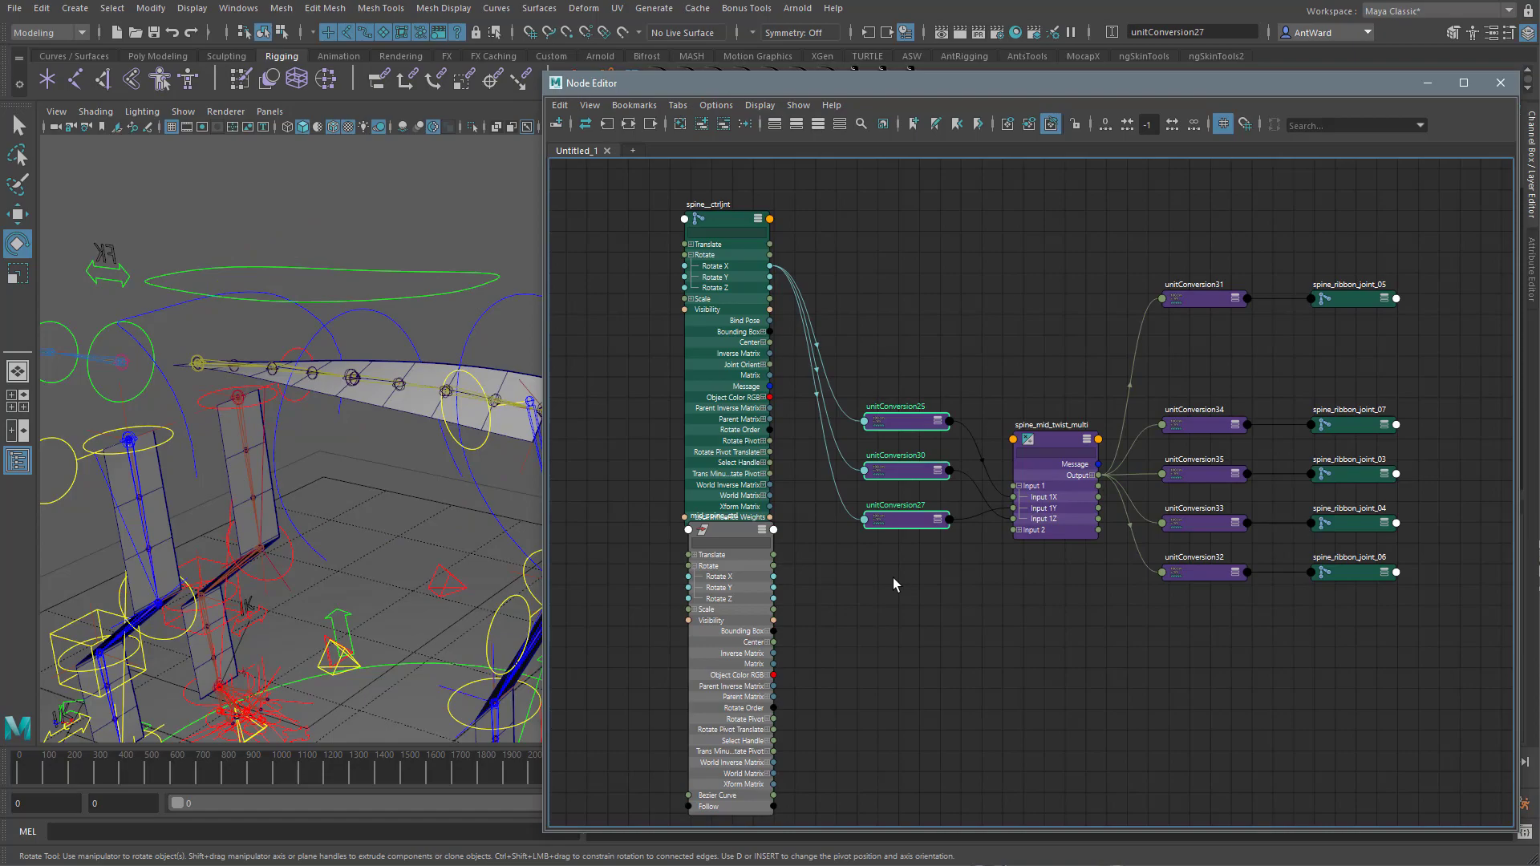
pyautogui.press('Delete')
# - Connect mid_spine_ctrl's Rotate X to spine_mid_twist_multi's Input 1X, 1Y and 1Z and tidy the node layout
pyautogui.moveTo(773, 576); pyautogui.dragTo(1013, 497)
pyautogui.moveTo(893, 442); pyautogui.dragTo(1104, 456)
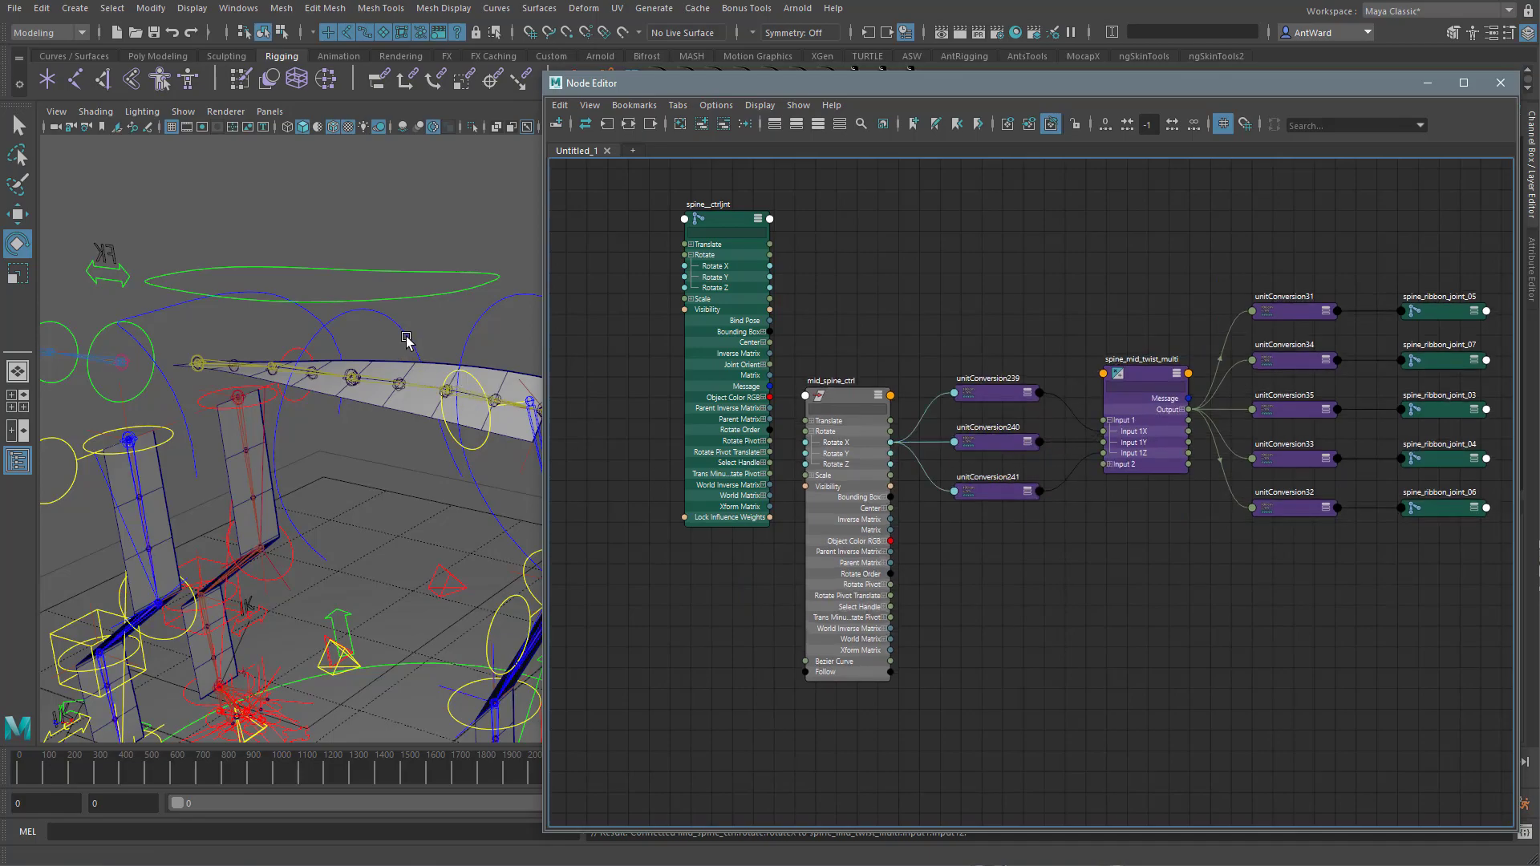
pyautogui.moveTo(864, 396); pyautogui.dragTo(858, 367)
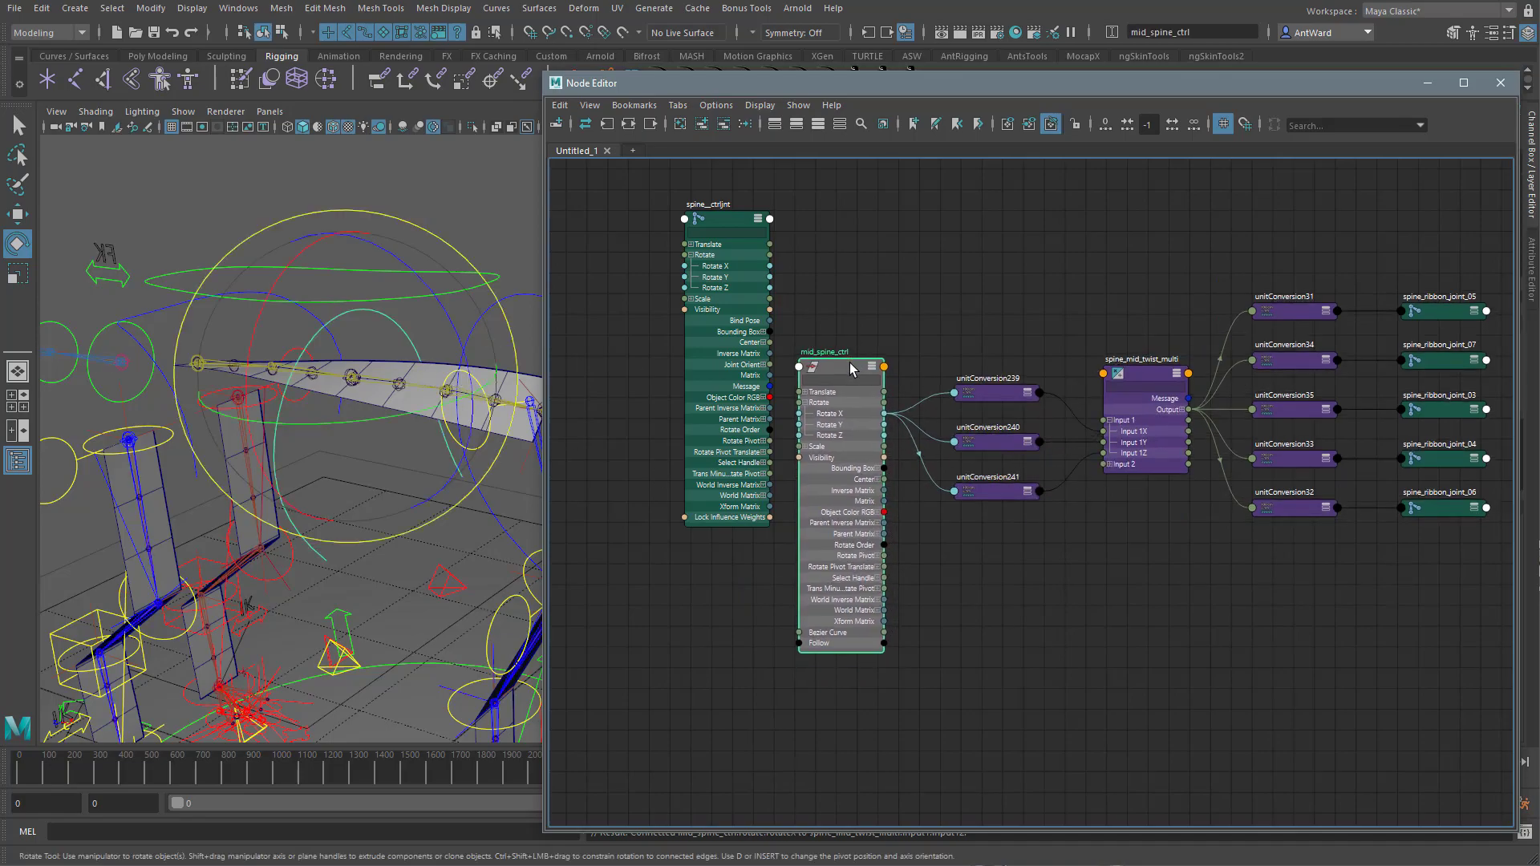
# - Test-rotate mid_spine_ctrl in X on the ribbon and with the dog geometry shown, undoing each rotation
pyautogui.moveTo(251, 337); pyautogui.dragTo(281, 292)
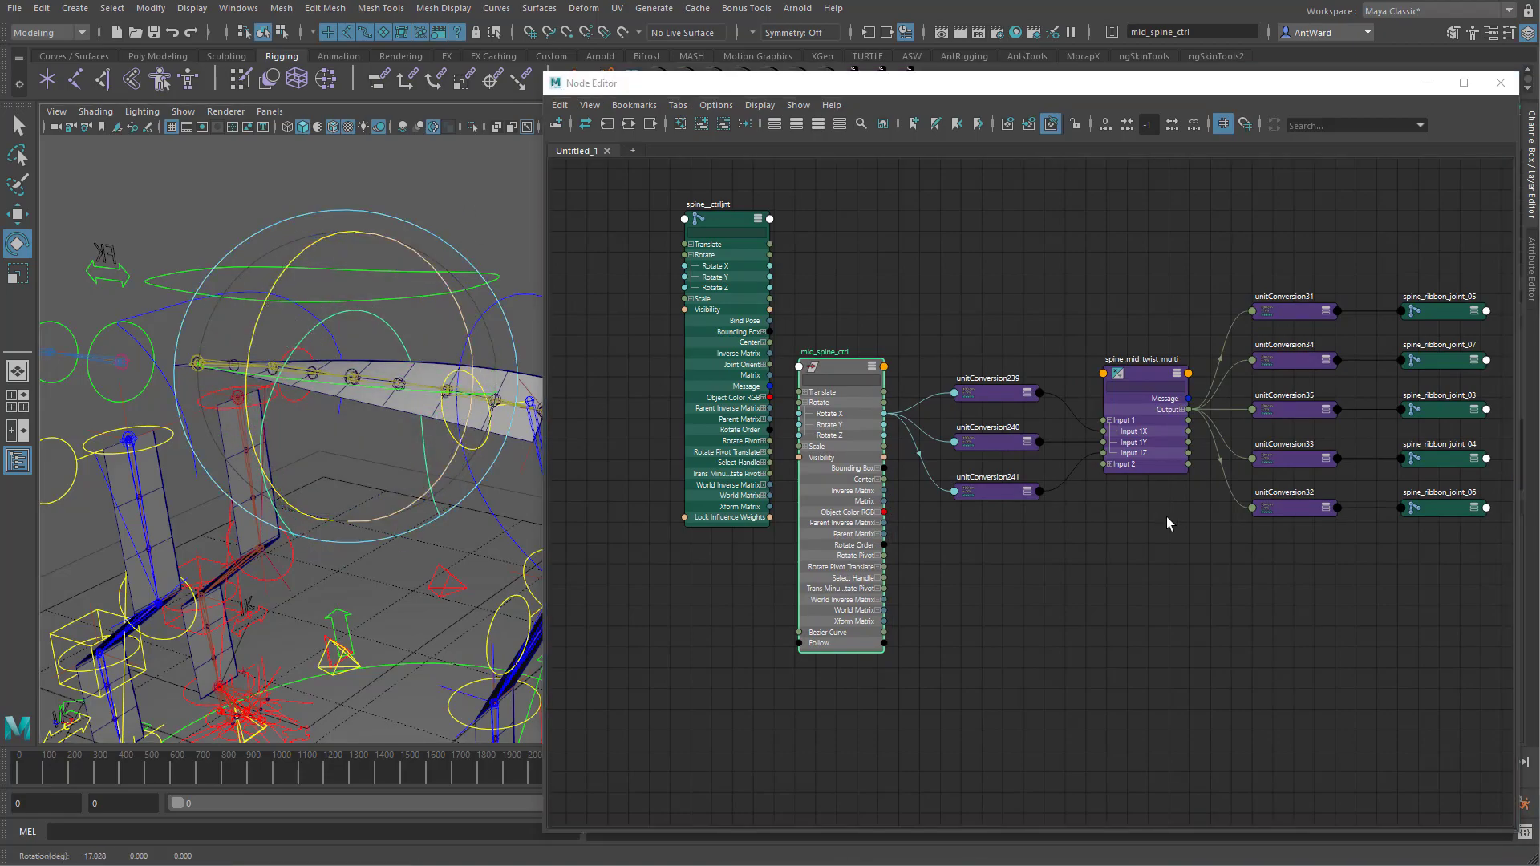
pyautogui.hotkey('ctrl', 'z')
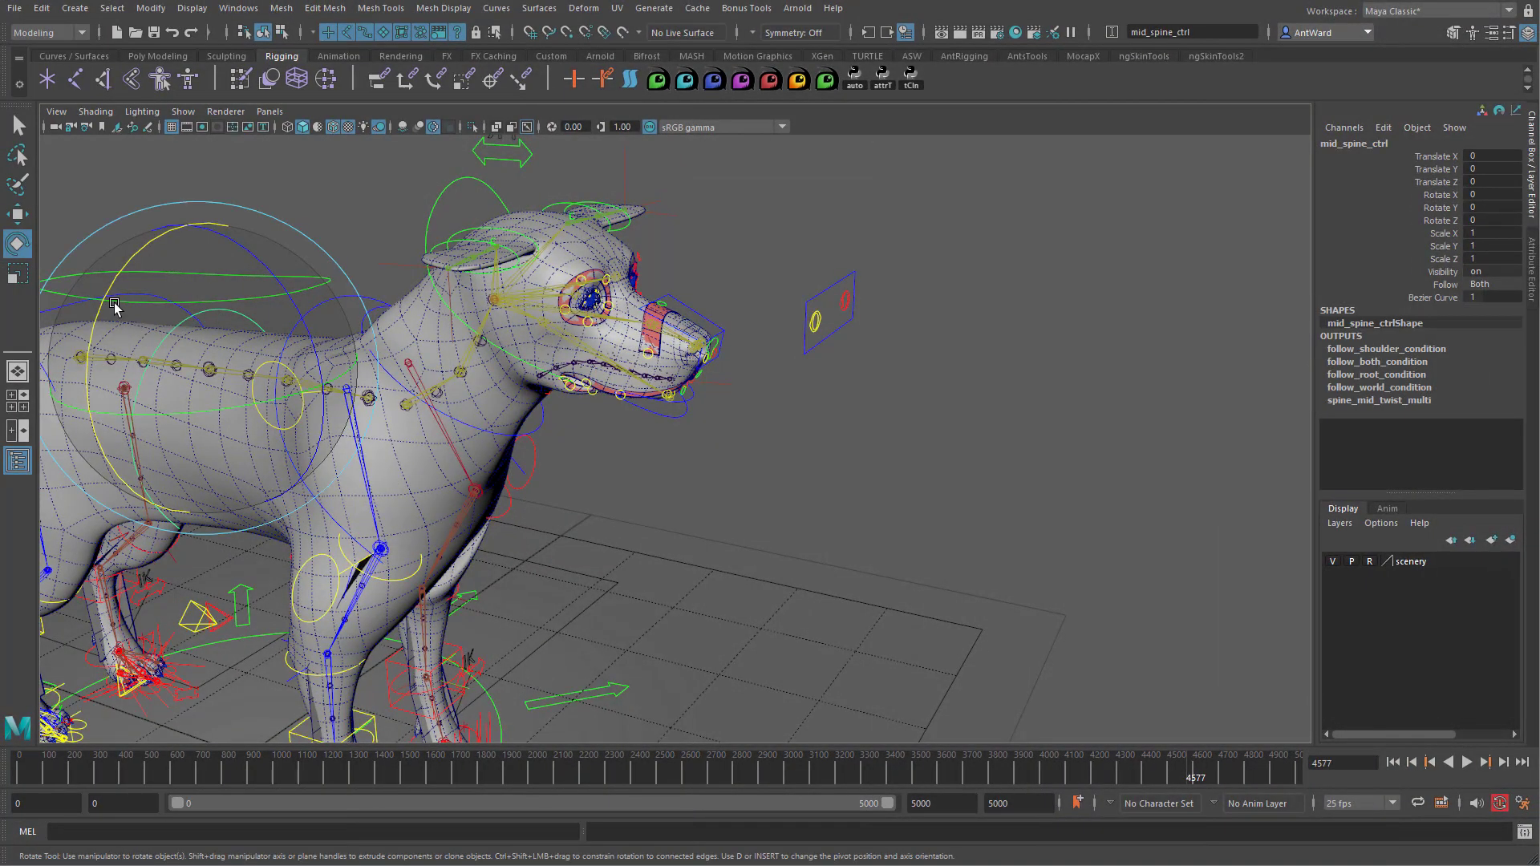
pyautogui.moveTo(114, 306); pyautogui.dragTo(134, 281)
pyautogui.hotkey('ctrl', 'z')
pyautogui.keyDown('alt'); pyautogui.moveTo(319, 452); pyautogui.dragTo(423, 437, button='middle'); pyautogui.keyUp('alt')
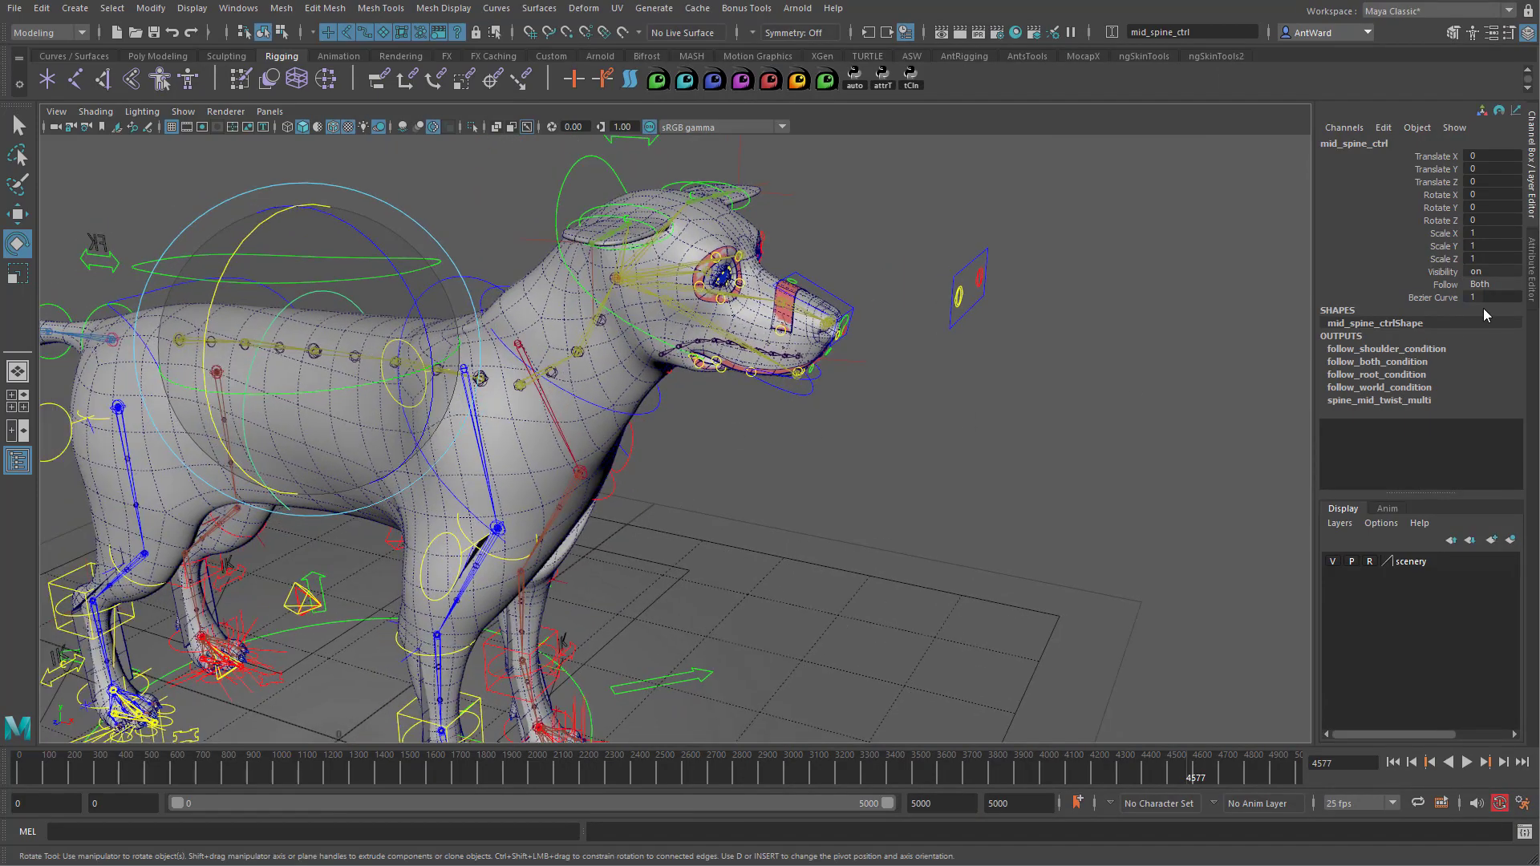
# - Select root_ctrl and set its Geometry visibility to Hide
pyautogui.click(673, 670)
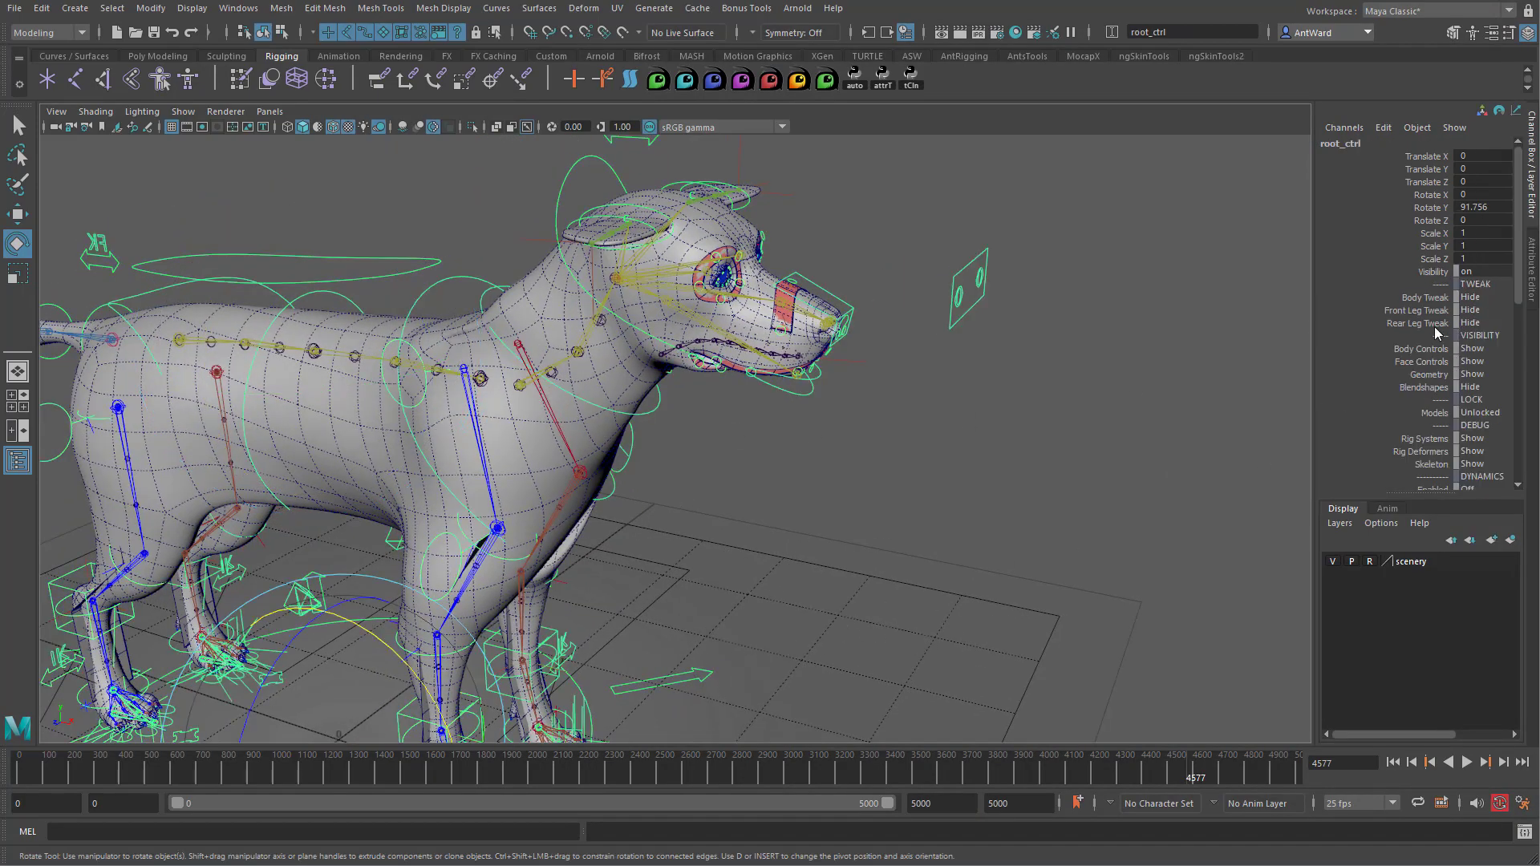
pyautogui.click(1430, 375)
pyautogui.moveTo(922, 406); pyautogui.dragTo(502, 397, button='middle')
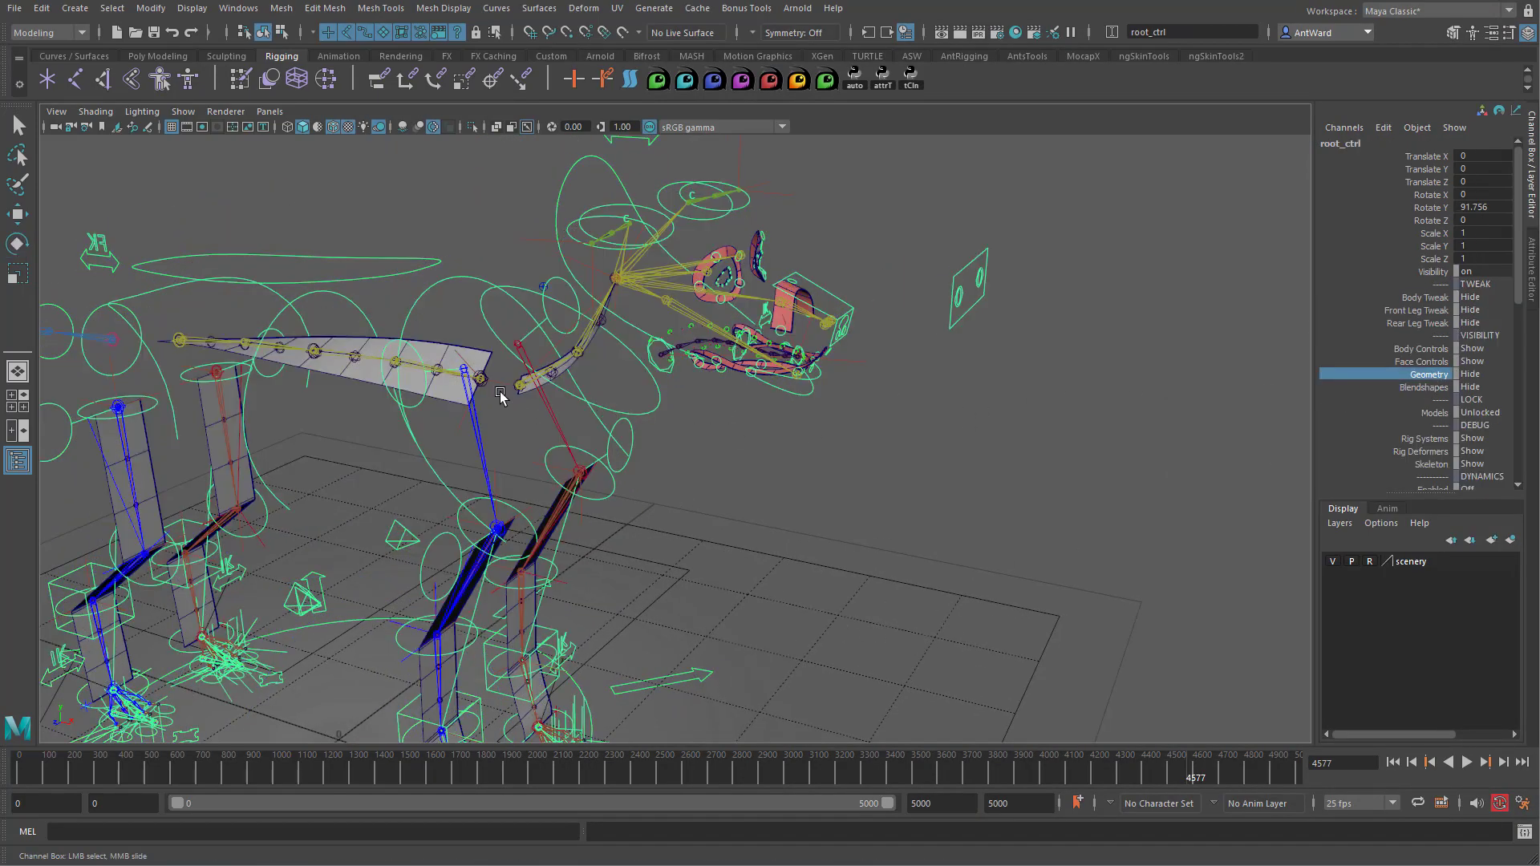
# - Graph shoulders_ctrljnt's connections in the Node Editor and remove every node outside the spine_twist_pma to spine_ikHandle chain
pyautogui.click(488, 379)
pyautogui.press('e')
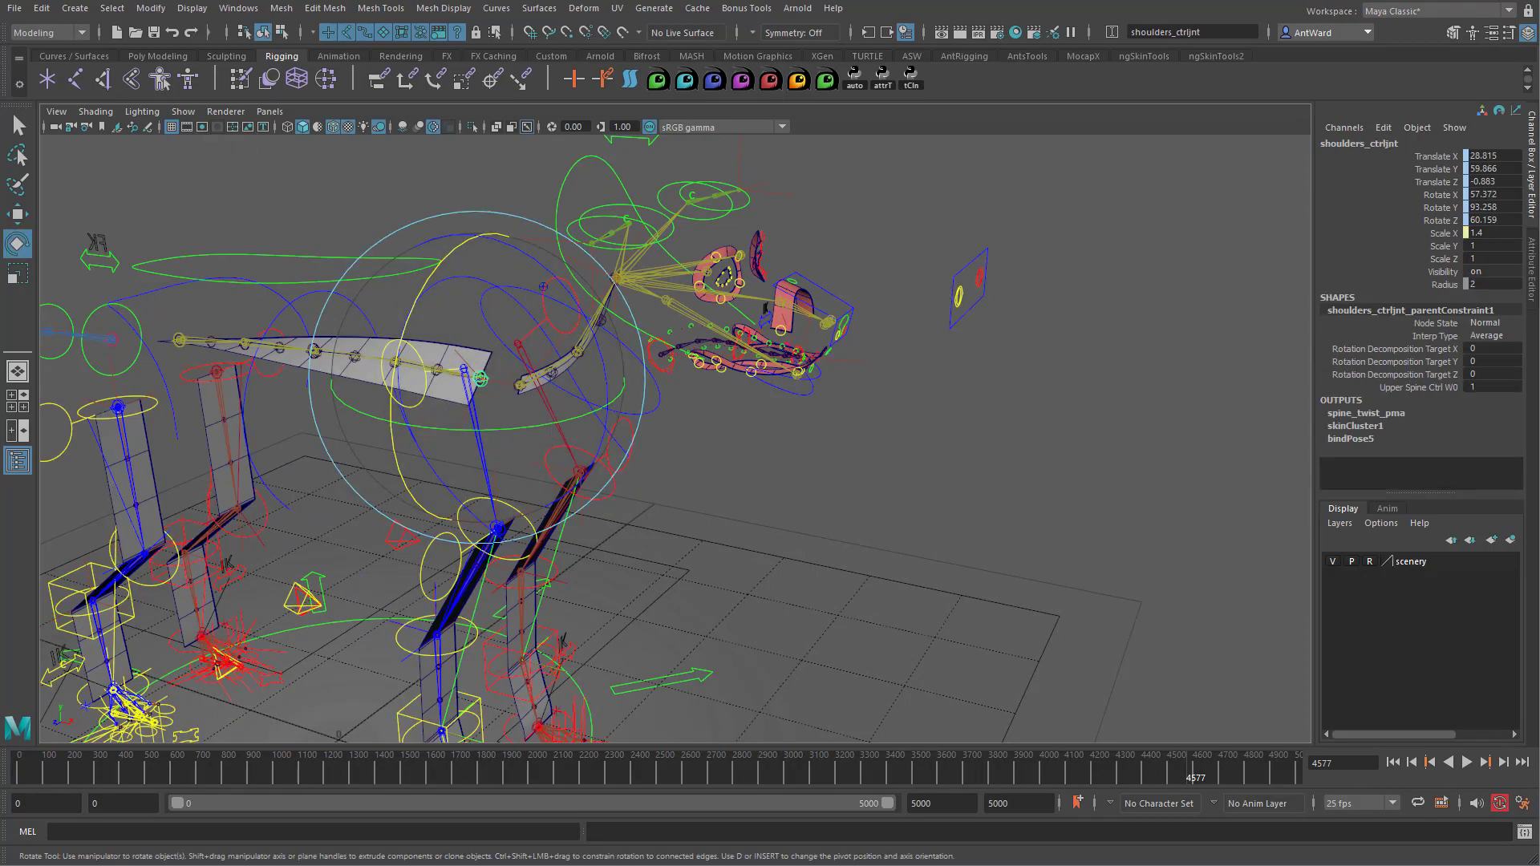
pyautogui.hotkey('alt', 'Tab')
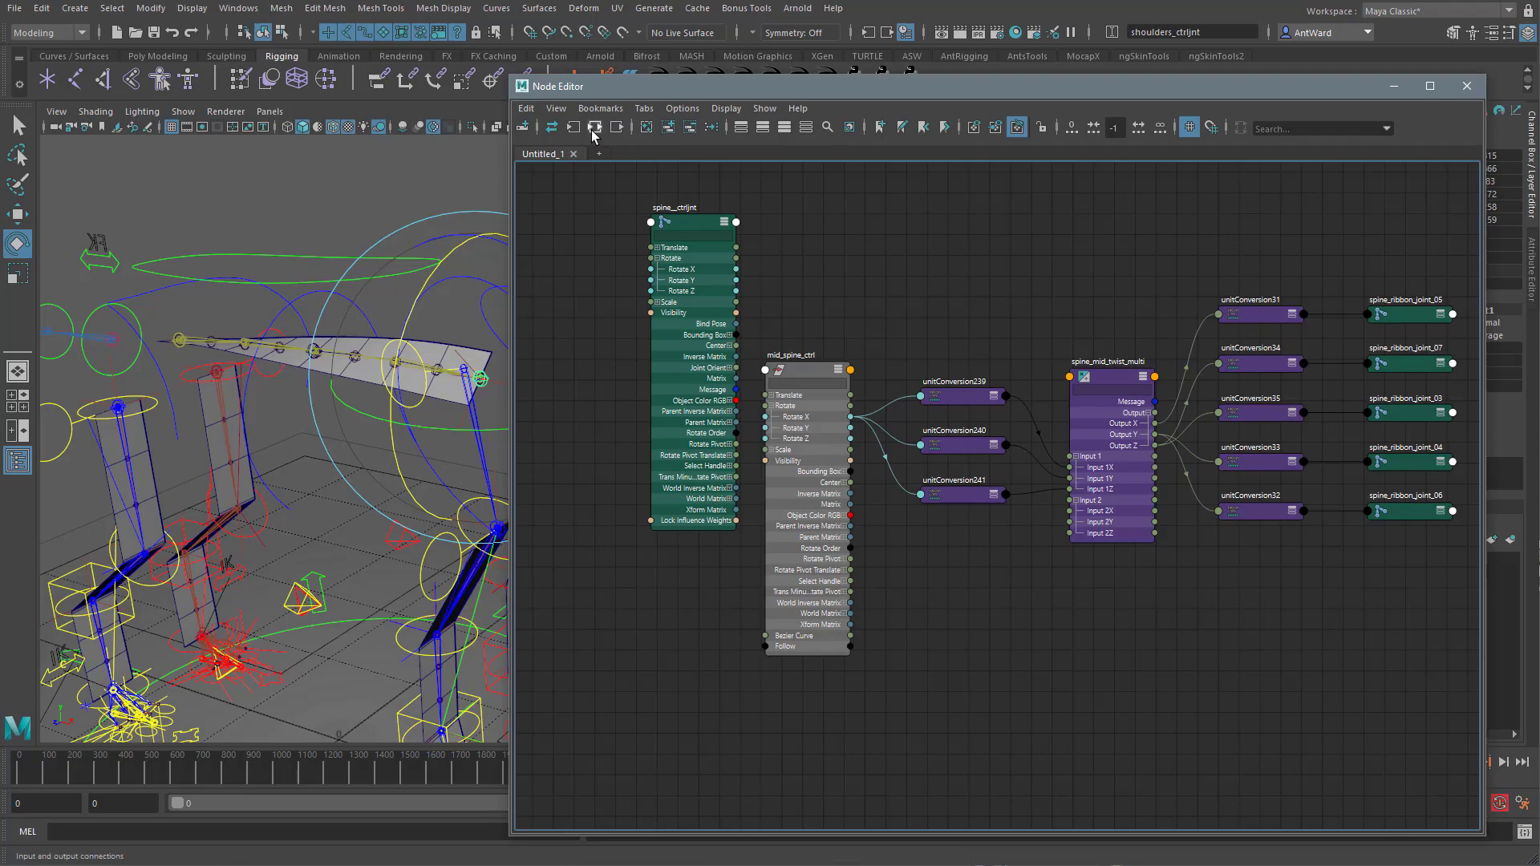
pyautogui.click(595, 128)
pyautogui.moveTo(572, 205); pyautogui.dragTo(1414, 562)
pyautogui.click(689, 126)
pyautogui.moveTo(1415, 686); pyautogui.dragTo(1375, 757)
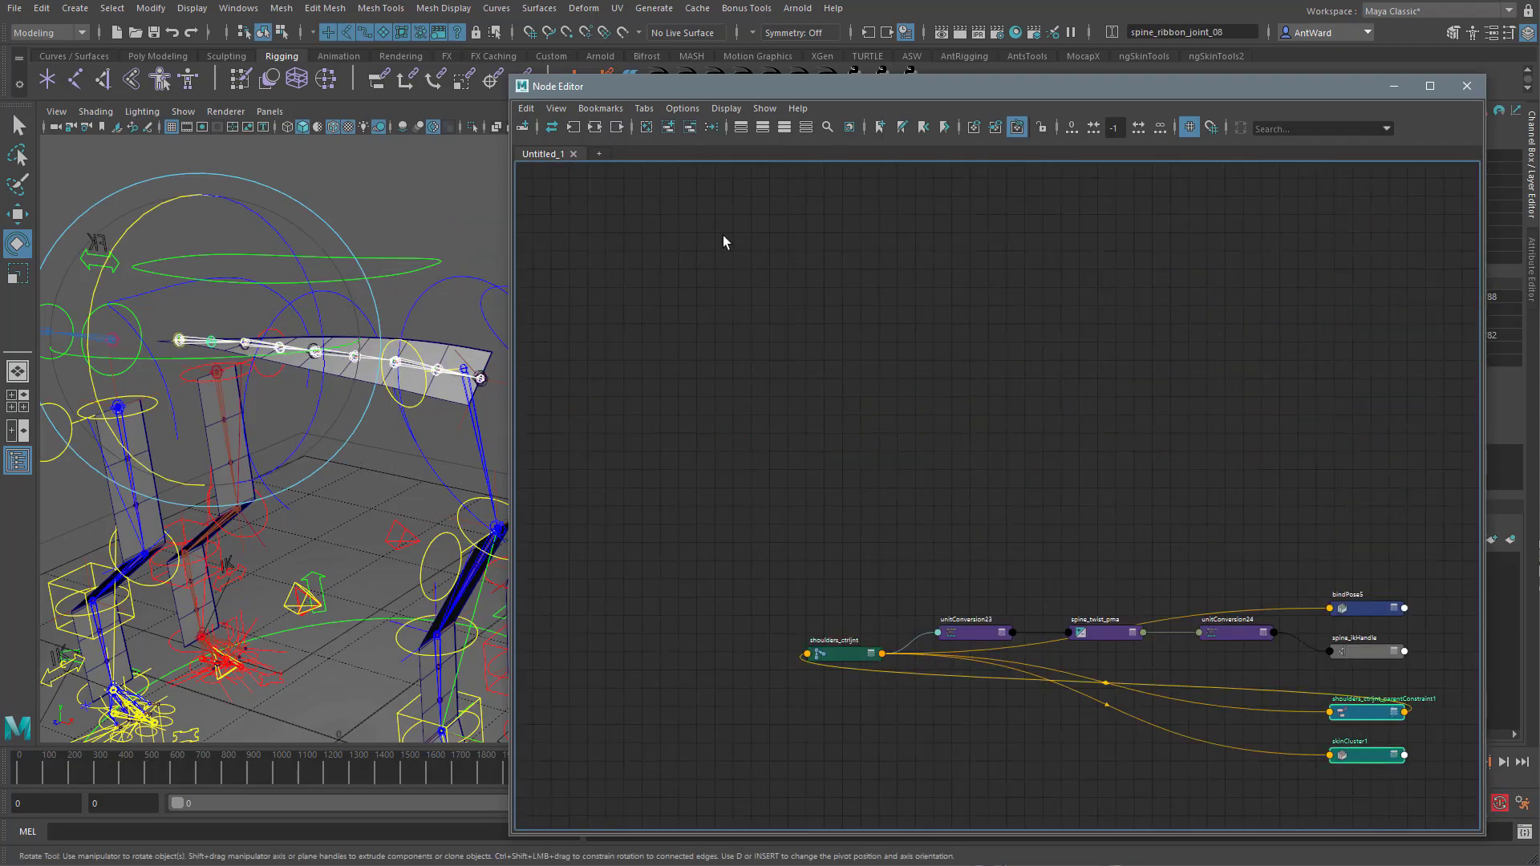
pyautogui.click(689, 127)
pyautogui.moveTo(1376, 610); pyautogui.dragTo(828, 374)
pyautogui.click(689, 126)
pyautogui.keyDown('alt'); pyautogui.moveTo(881, 612); pyautogui.dragTo(825, 417, button='middle'); pyautogui.keyUp('alt')
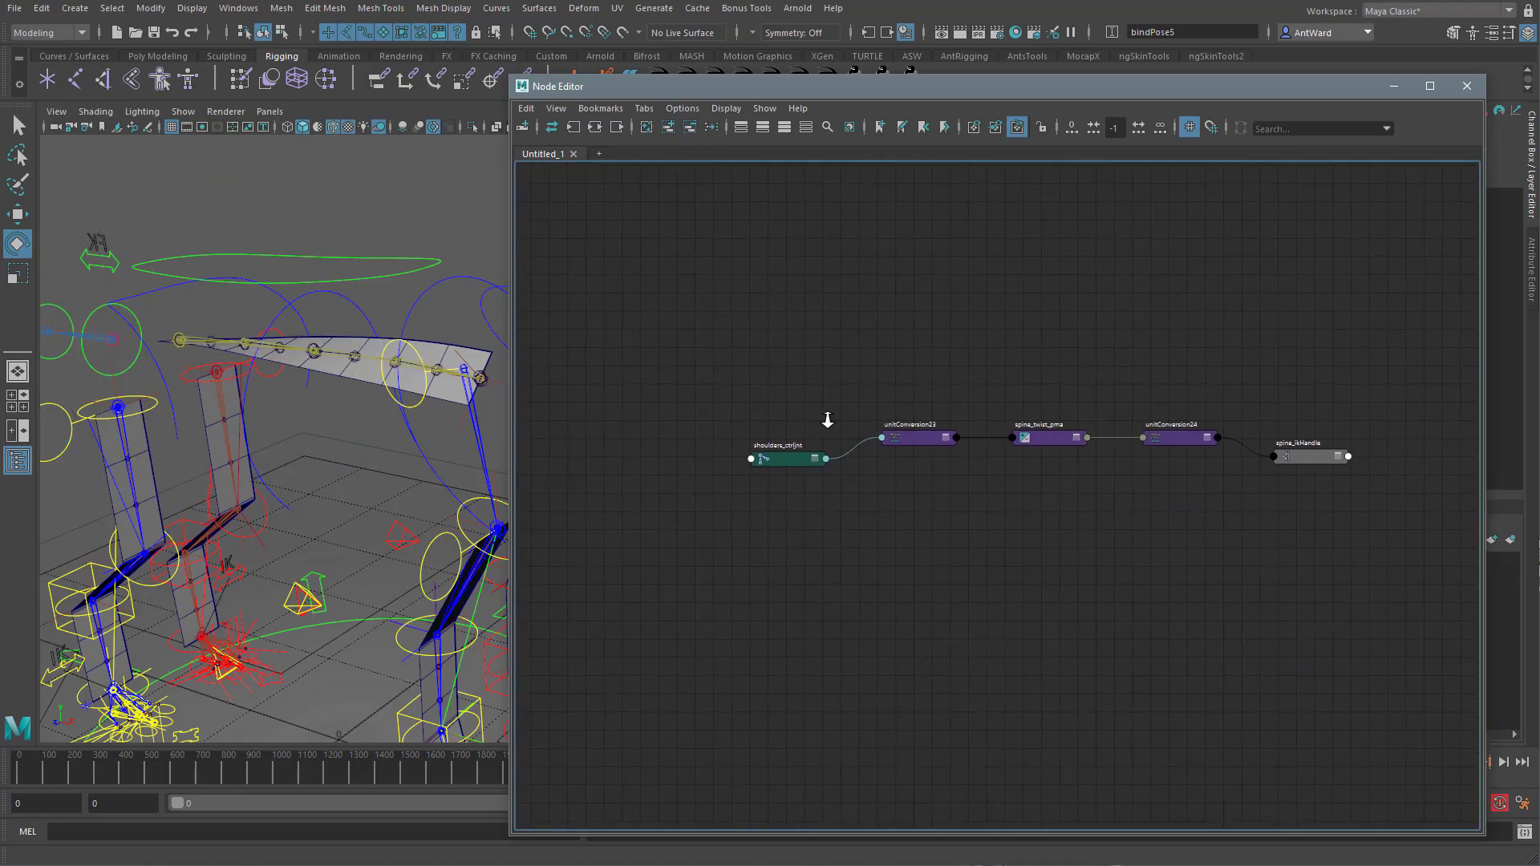
# - Show all attributes of shoulders_ctrljnt and spine_ikHandle in the graph and expand the joint's Rotate channels
pyautogui.scroll(1, 824, 417)
pyautogui.click(766, 462)
pyautogui.press('3')
pyautogui.moveTo(740, 501); pyautogui.dragTo(1400, 494)
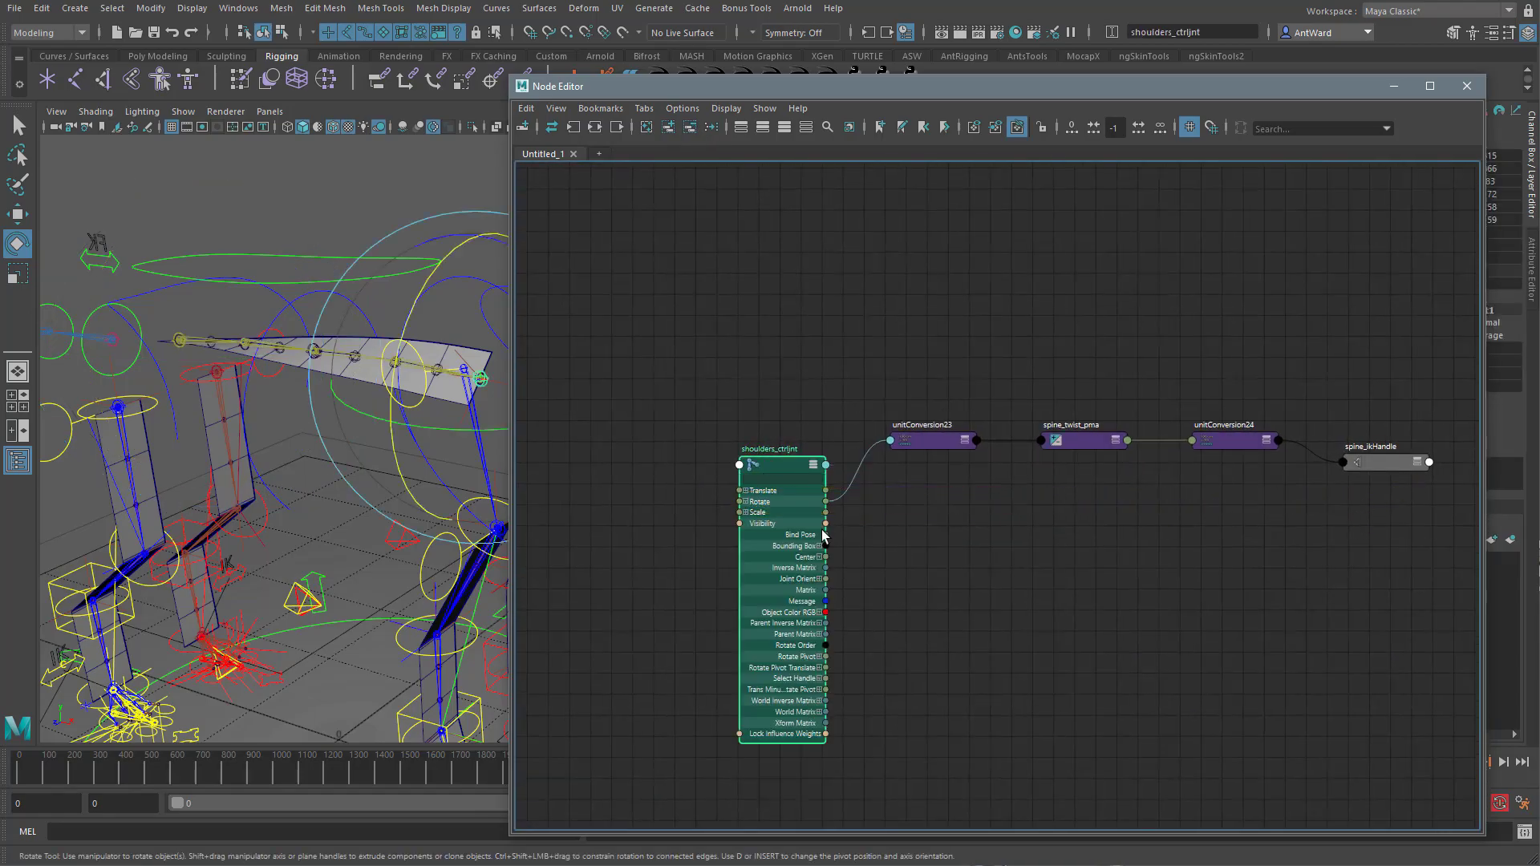
pyautogui.click(745, 502)
pyautogui.click(1389, 470)
pyautogui.press('3')
pyautogui.keyDown('alt'); pyautogui.moveTo(1127, 603); pyautogui.dragTo(1093, 486, button='middle'); pyautogui.keyUp('alt')
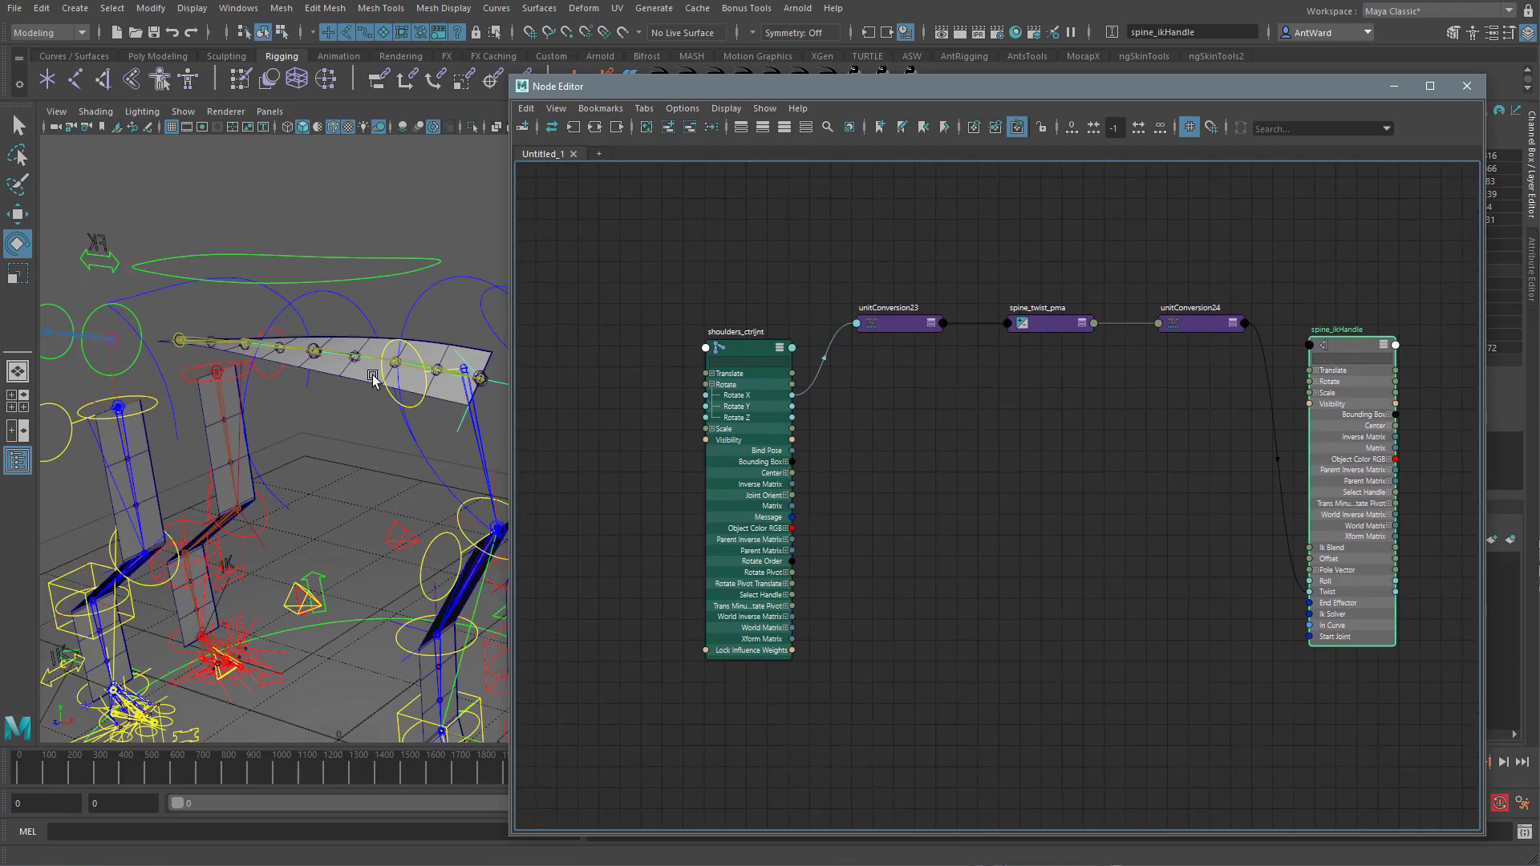
# - Add upper_spine_ctrl to the graph and expand the attributes of spine_twist_pma, including its Input 1D entries
pyautogui.keyDown('alt'); pyautogui.moveTo(371, 383); pyautogui.dragTo(359, 324); pyautogui.keyUp('alt')
pyautogui.click(342, 287)
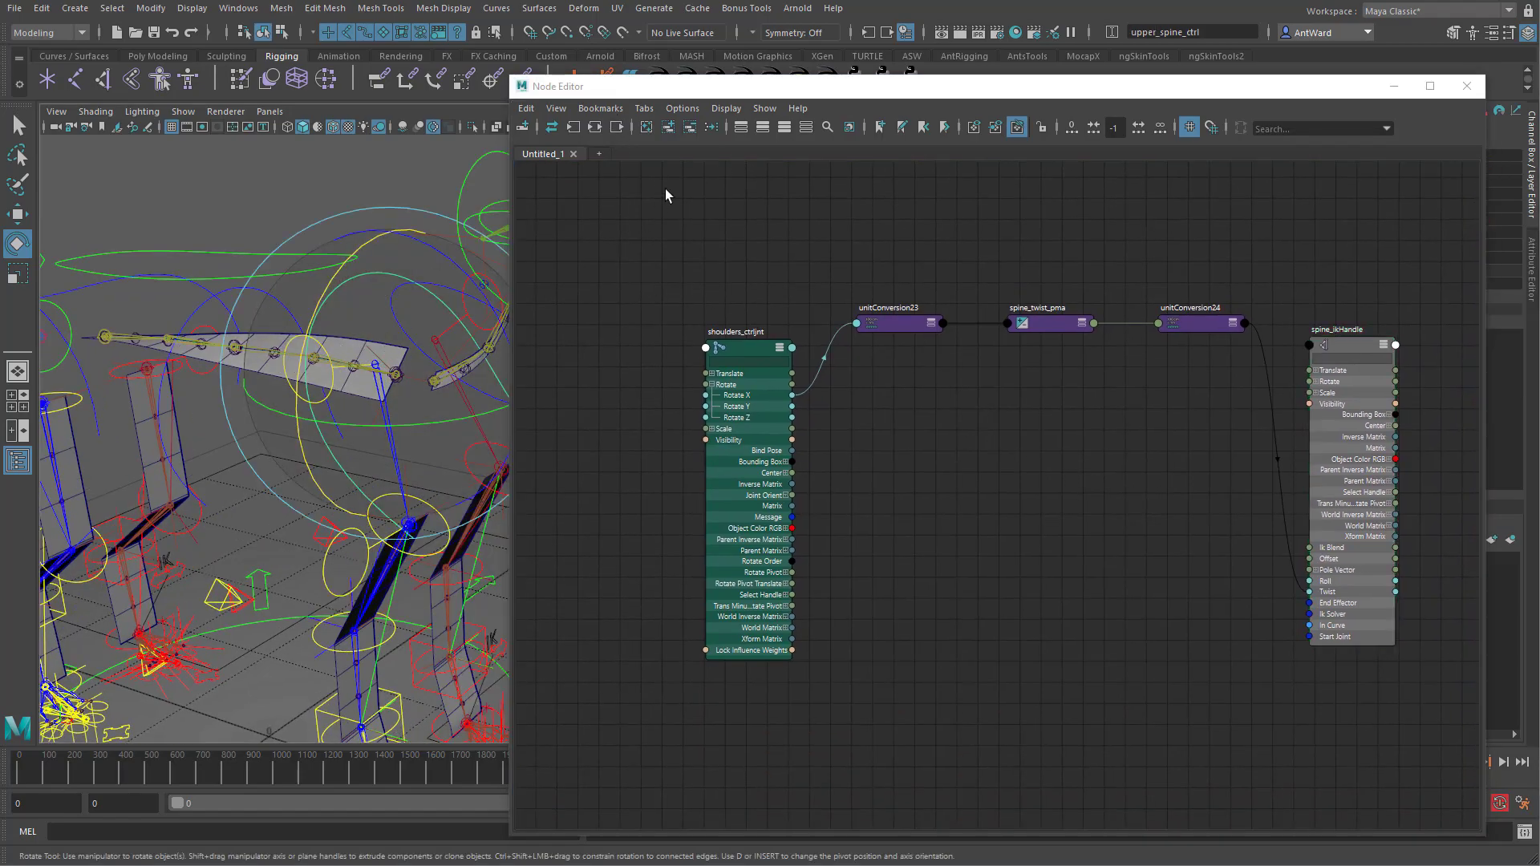
pyautogui.click(667, 131)
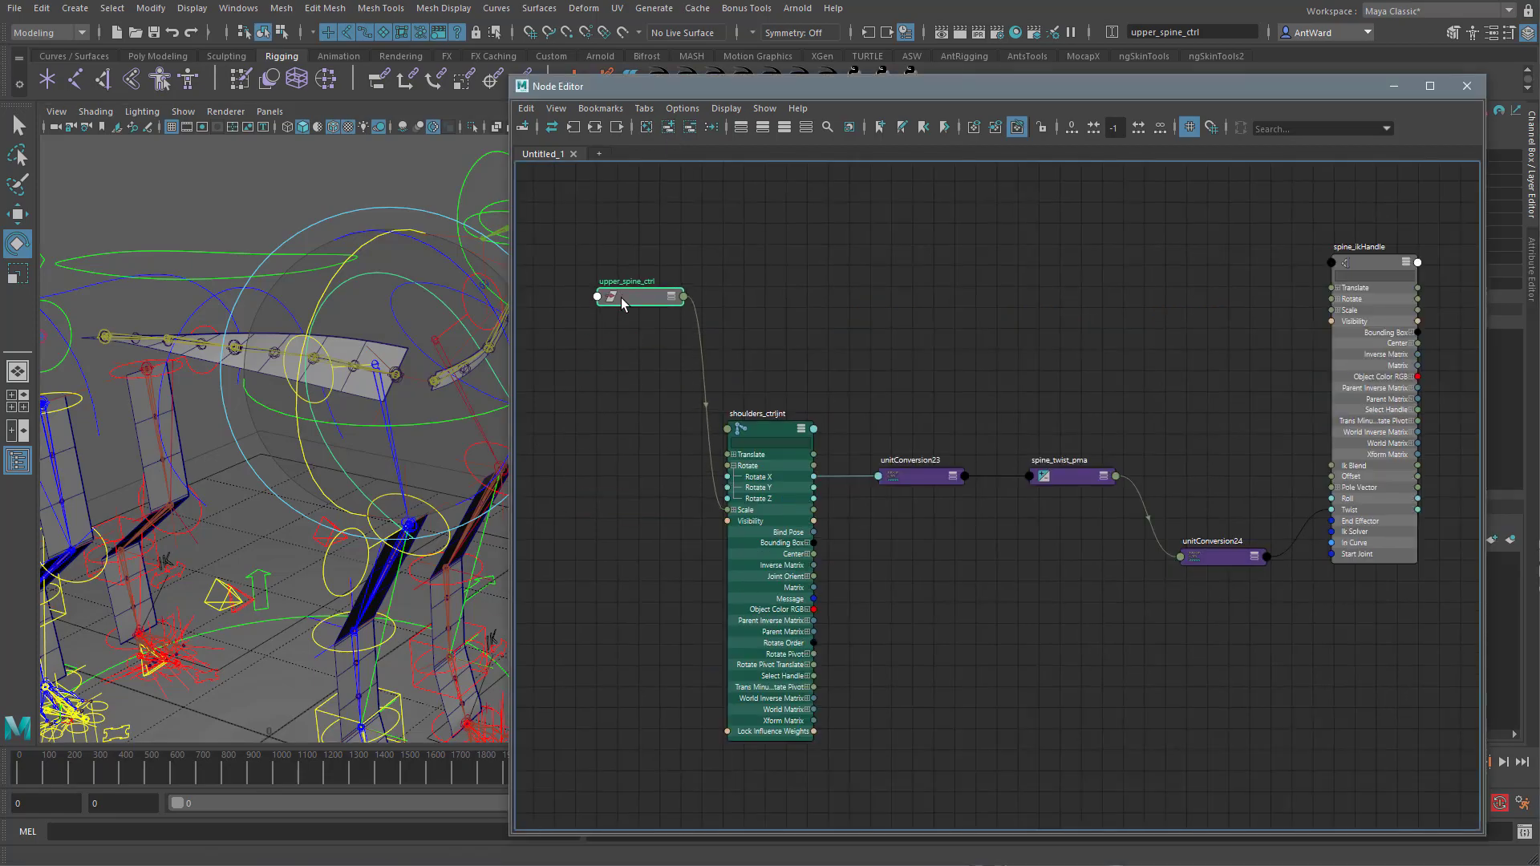
pyautogui.keyDown('alt'); pyautogui.moveTo(1036, 357); pyautogui.dragTo(1032, 372, button='middle'); pyautogui.keyUp('alt')
pyautogui.scroll(1, 1032, 374)
pyautogui.moveTo(1061, 501); pyautogui.dragTo(1053, 349)
pyautogui.press('3')
pyautogui.click(1022, 418)
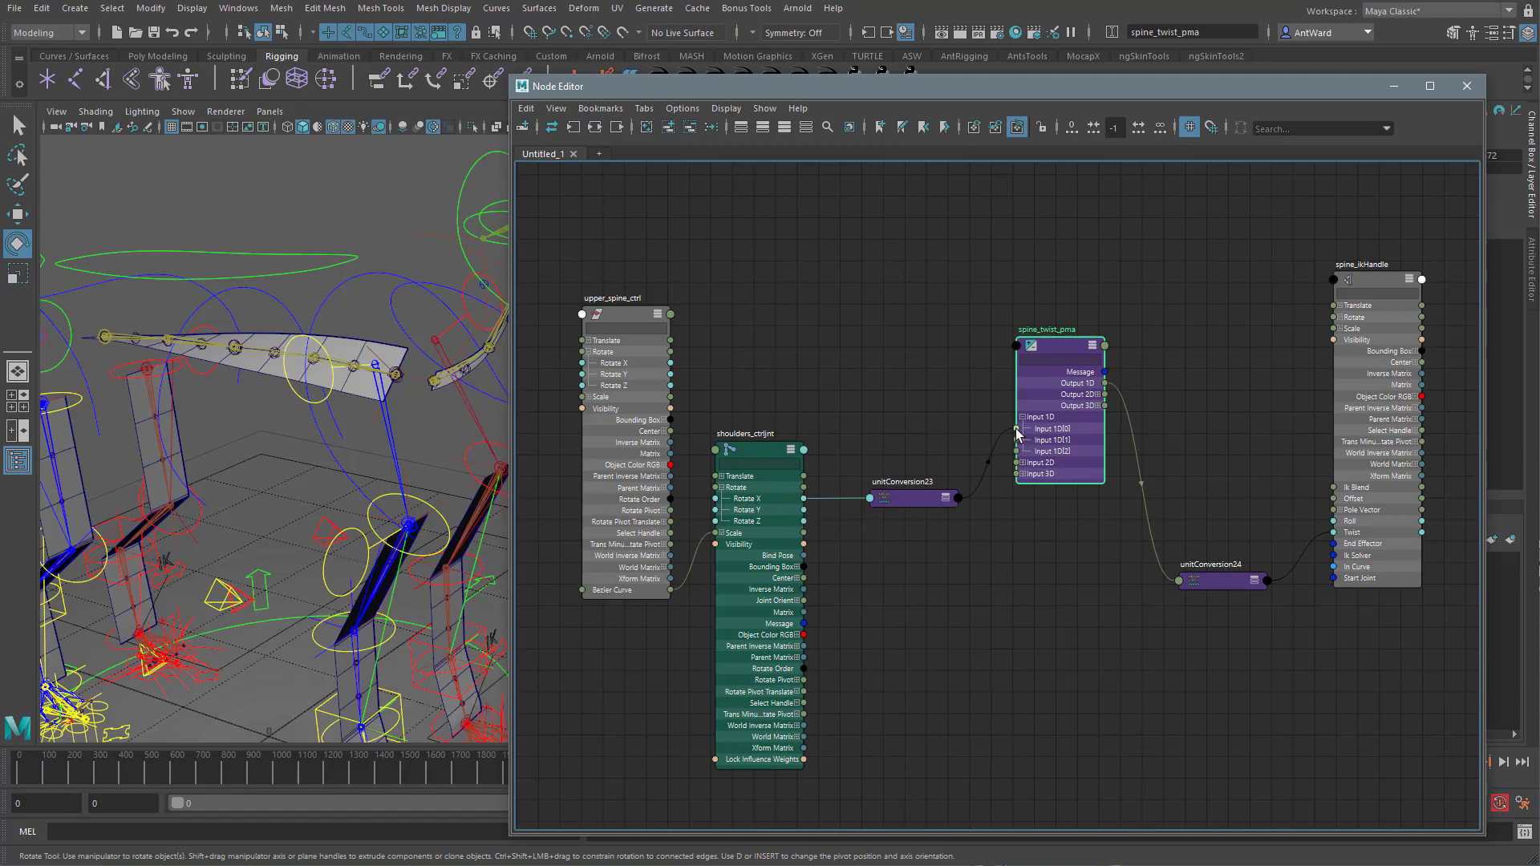
# - Delete the unit conversion between shoulders_ctrljnt and spine_twist_pma, drive that input from upper_spine_ctrl's Rotate X instead, and close the Node Editor
pyautogui.moveTo(931, 482); pyautogui.dragTo(914, 522)
pyautogui.click(910, 470)
pyautogui.click(890, 543)
pyautogui.press('Delete')
pyautogui.moveTo(777, 373); pyautogui.dragTo(1001, 469)
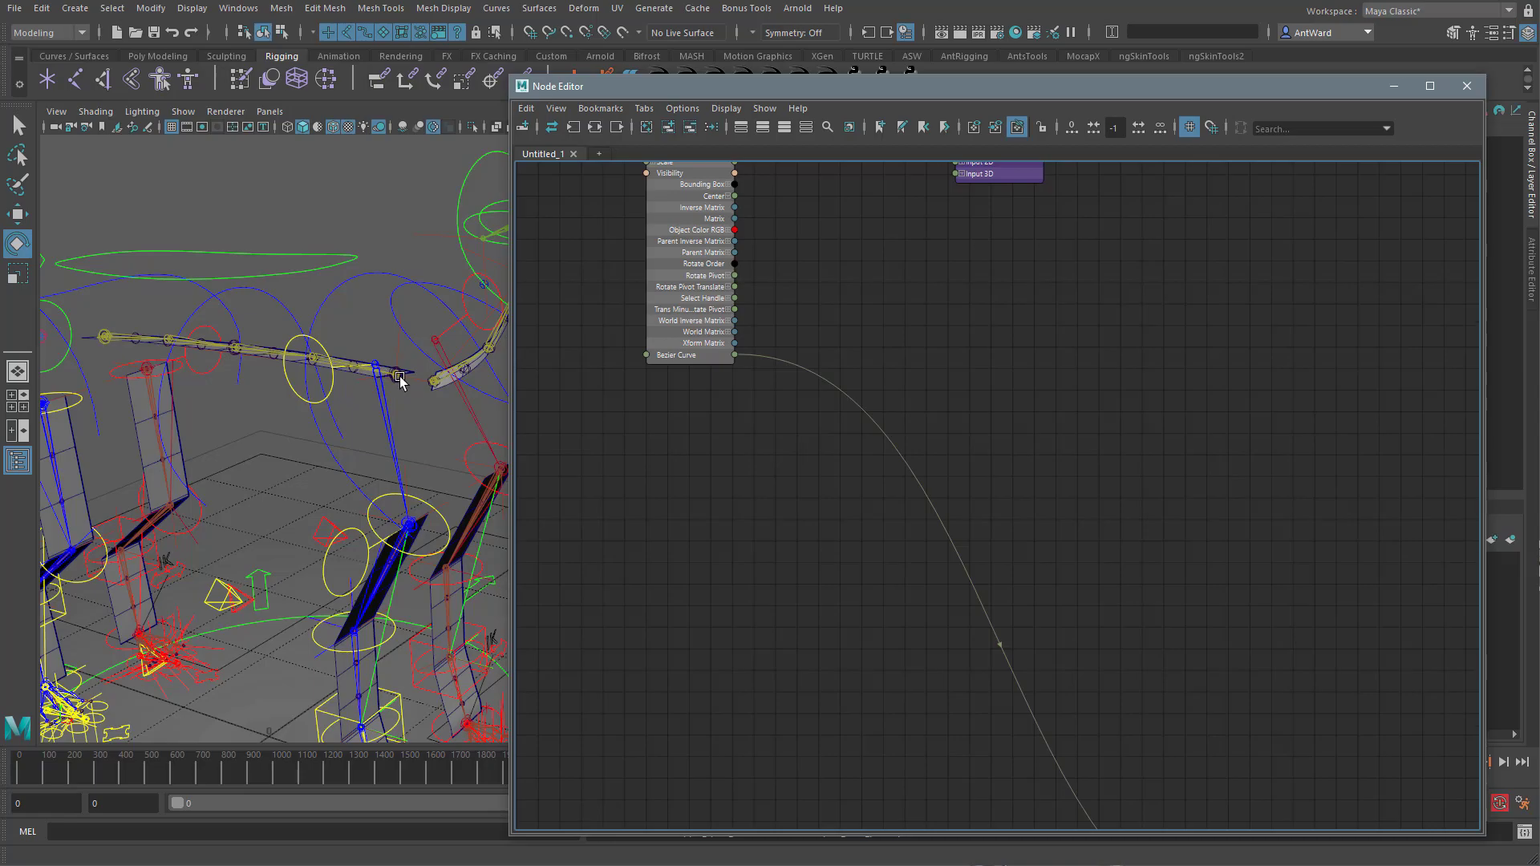
pyautogui.click(1466, 92)
# - Test-rotate root_ctrl in Y with the dog geometry shown to check how the spine follows
pyautogui.keyDown('alt'); pyautogui.moveTo(904, 457); pyautogui.dragTo(541, 476, button='right'); pyautogui.keyUp('alt')
pyautogui.keyDown('alt'); pyautogui.moveTo(542, 476); pyautogui.dragTo(672, 417, button='middle'); pyautogui.keyUp('alt')
pyautogui.click(591, 564)
pyautogui.moveTo(641, 572); pyautogui.dragTo(722, 563)
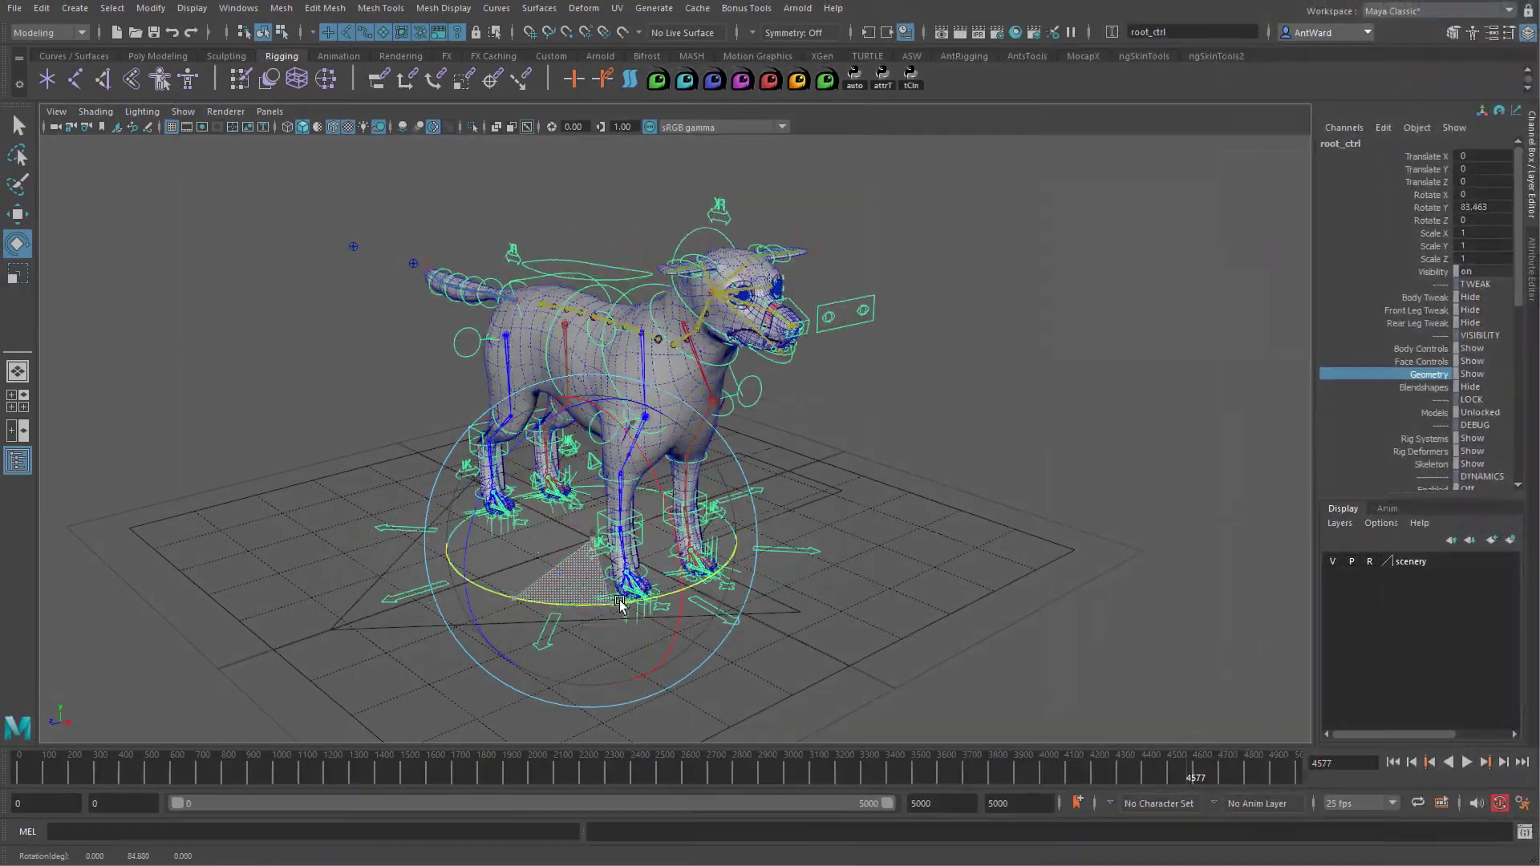
pyautogui.moveTo(626, 606); pyautogui.dragTo(648, 608)
pyautogui.moveTo(467, 580); pyautogui.dragTo(647, 606)
pyautogui.keyDown('alt'); pyautogui.moveTo(632, 536); pyautogui.dragTo(521, 548); pyautogui.keyUp('alt')
# - Set root_ctrl's Geometry visibility to Hide and turn it to about 176 degrees in Y to inspect the spine ribbon
pyautogui.moveTo(1299, 430); pyautogui.dragTo(846, 487, button='middle')
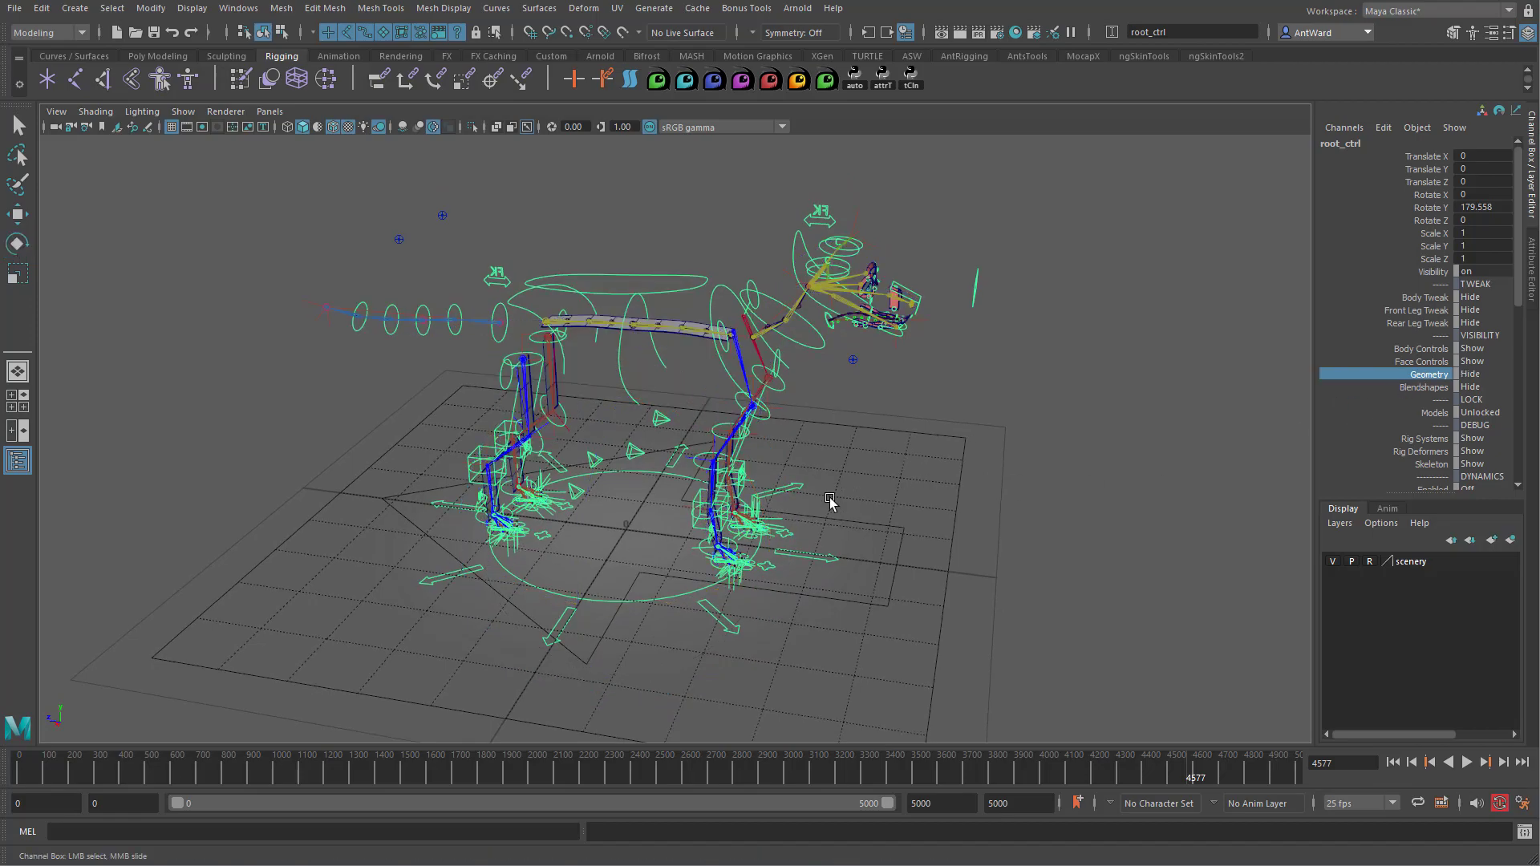
pyautogui.press('e')
pyautogui.moveTo(669, 601)
pyautogui.mouseDown()
pyautogui.moveTo(627, 603)
pyautogui.moveTo(664, 606)
pyautogui.mouseUp()
pyautogui.keyDown('alt'); pyautogui.moveTo(663, 606); pyautogui.dragTo(856, 560, button='right'); pyautogui.keyUp('alt')
pyautogui.keyDown('alt'); pyautogui.moveTo(856, 560); pyautogui.dragTo(309, 301); pyautogui.keyUp('alt')
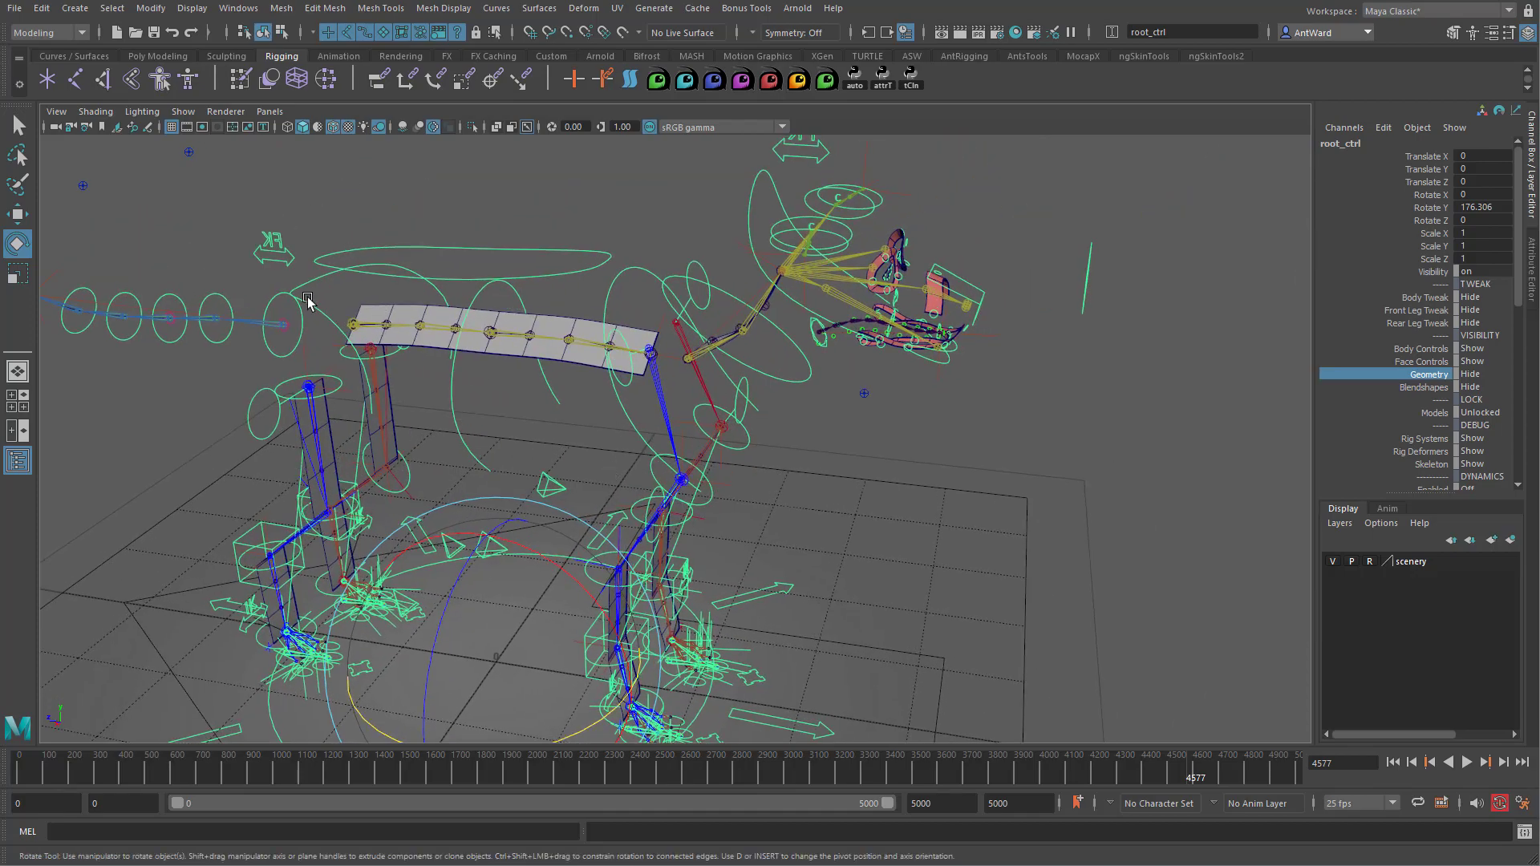
# - Select spine_ikHandle and turn on Enable Twist Controls in its Advanced Twist Controls
pyautogui.click(657, 321)
pyautogui.click(1527, 253)
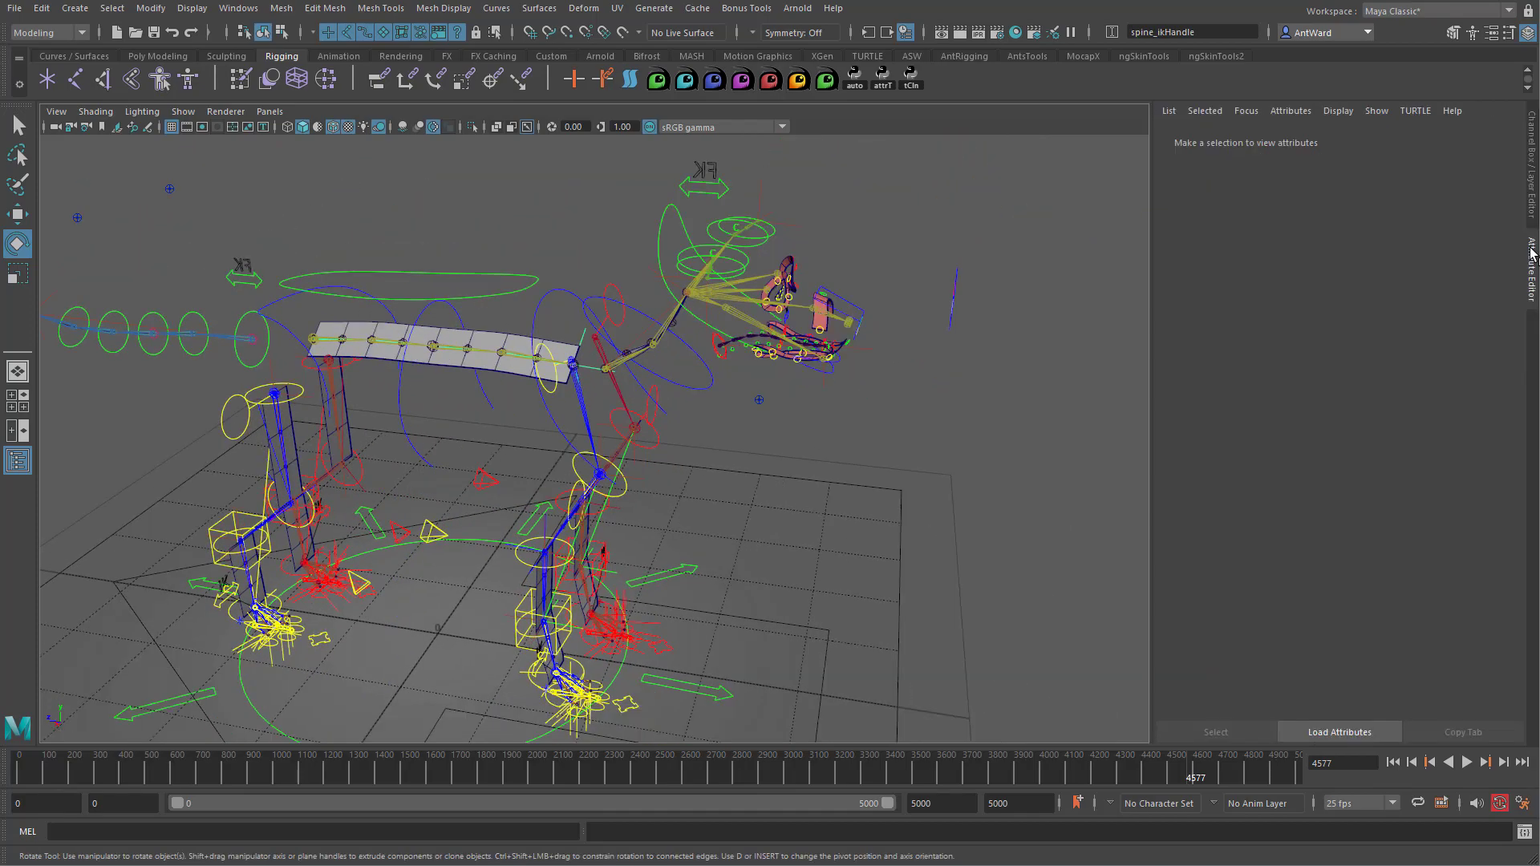
pyautogui.scroll(5, 1308, 321)
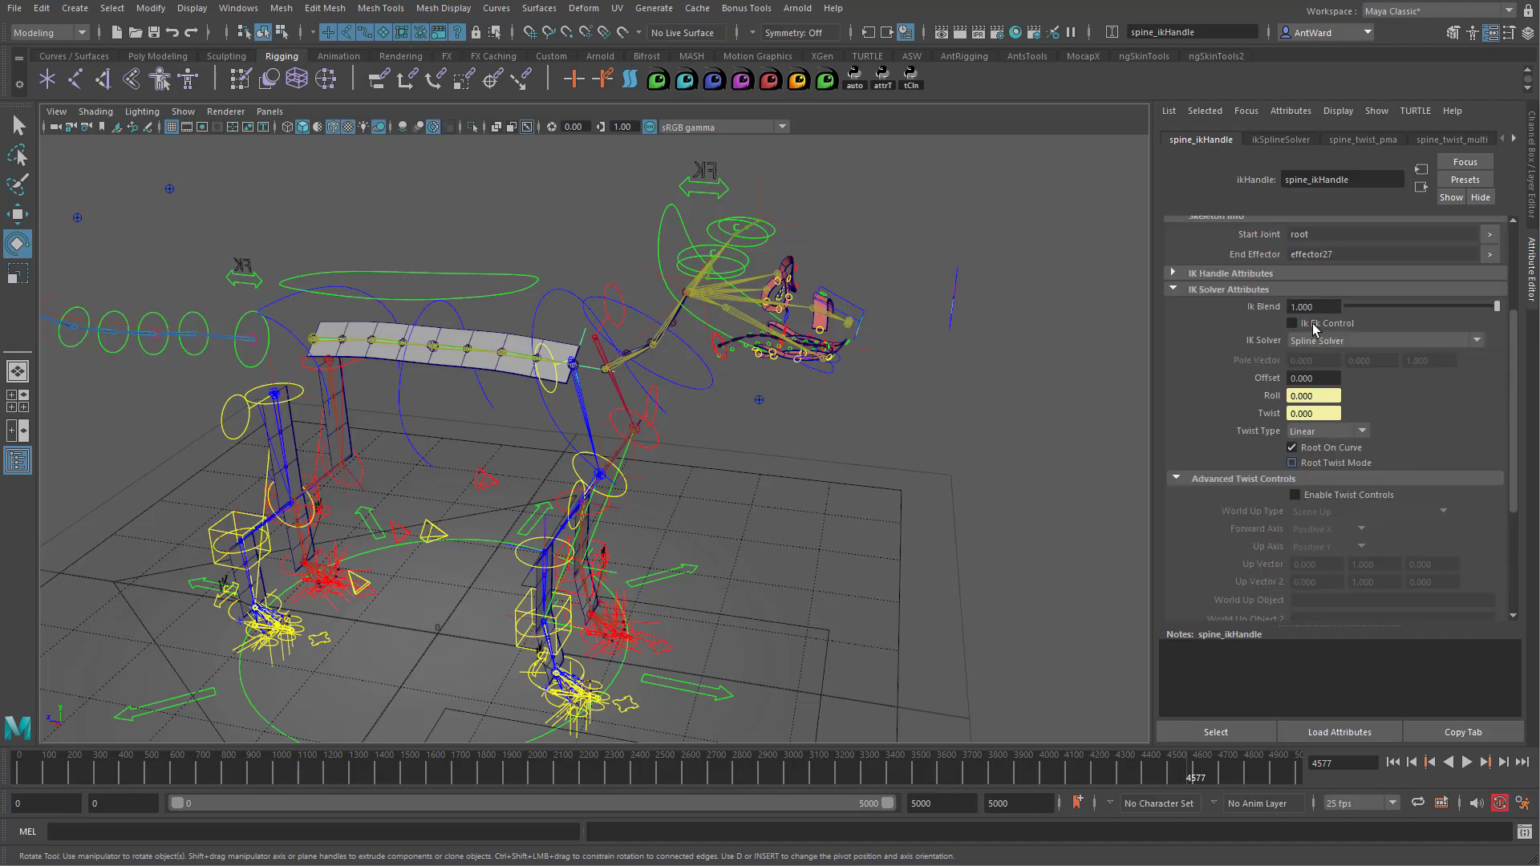
pyautogui.scroll(-5, 1410, 519)
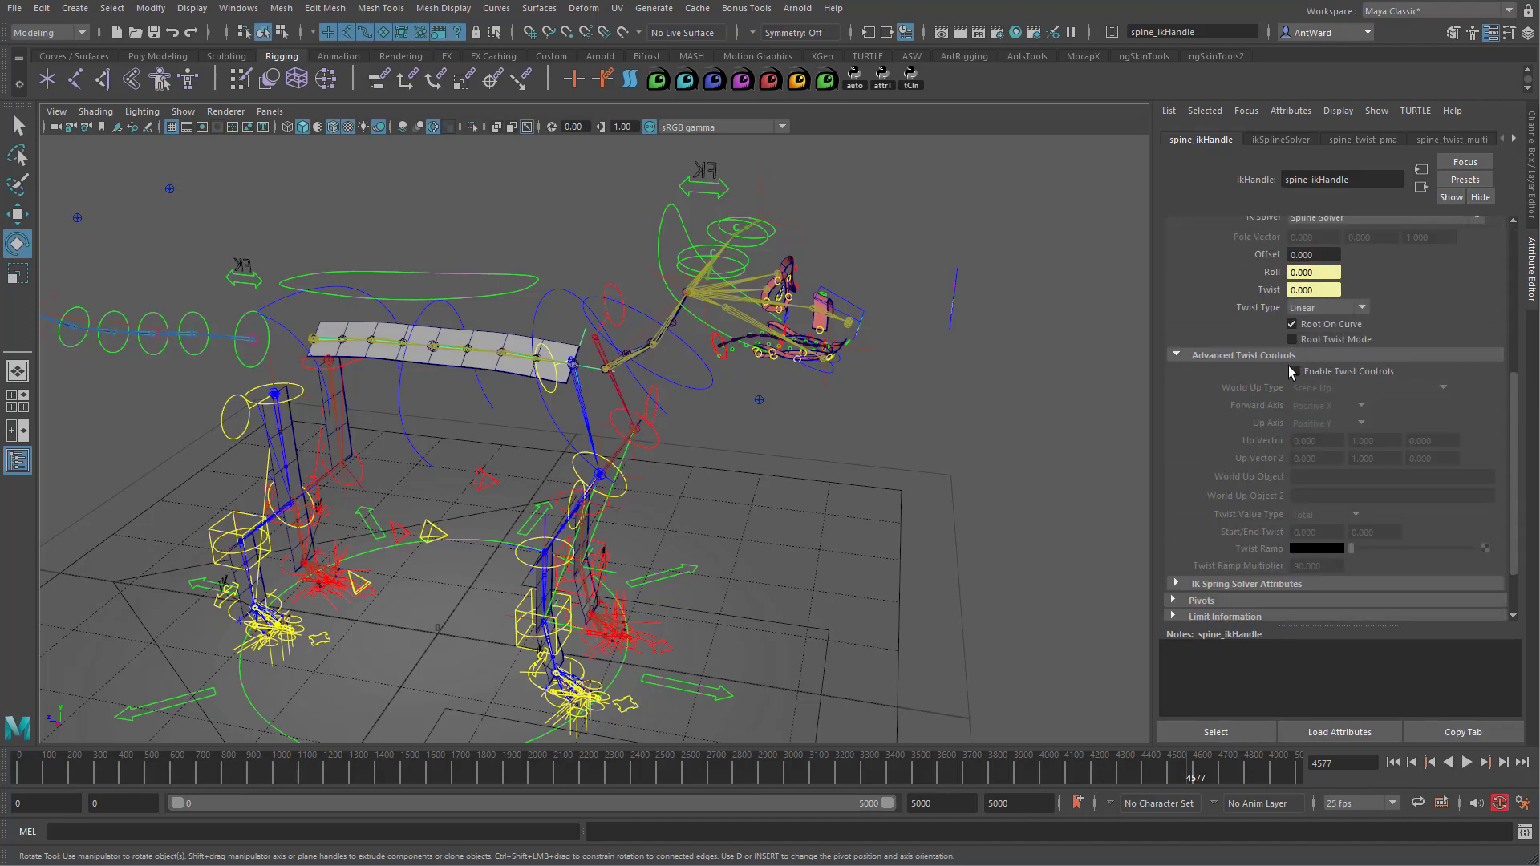
pyautogui.click(1295, 371)
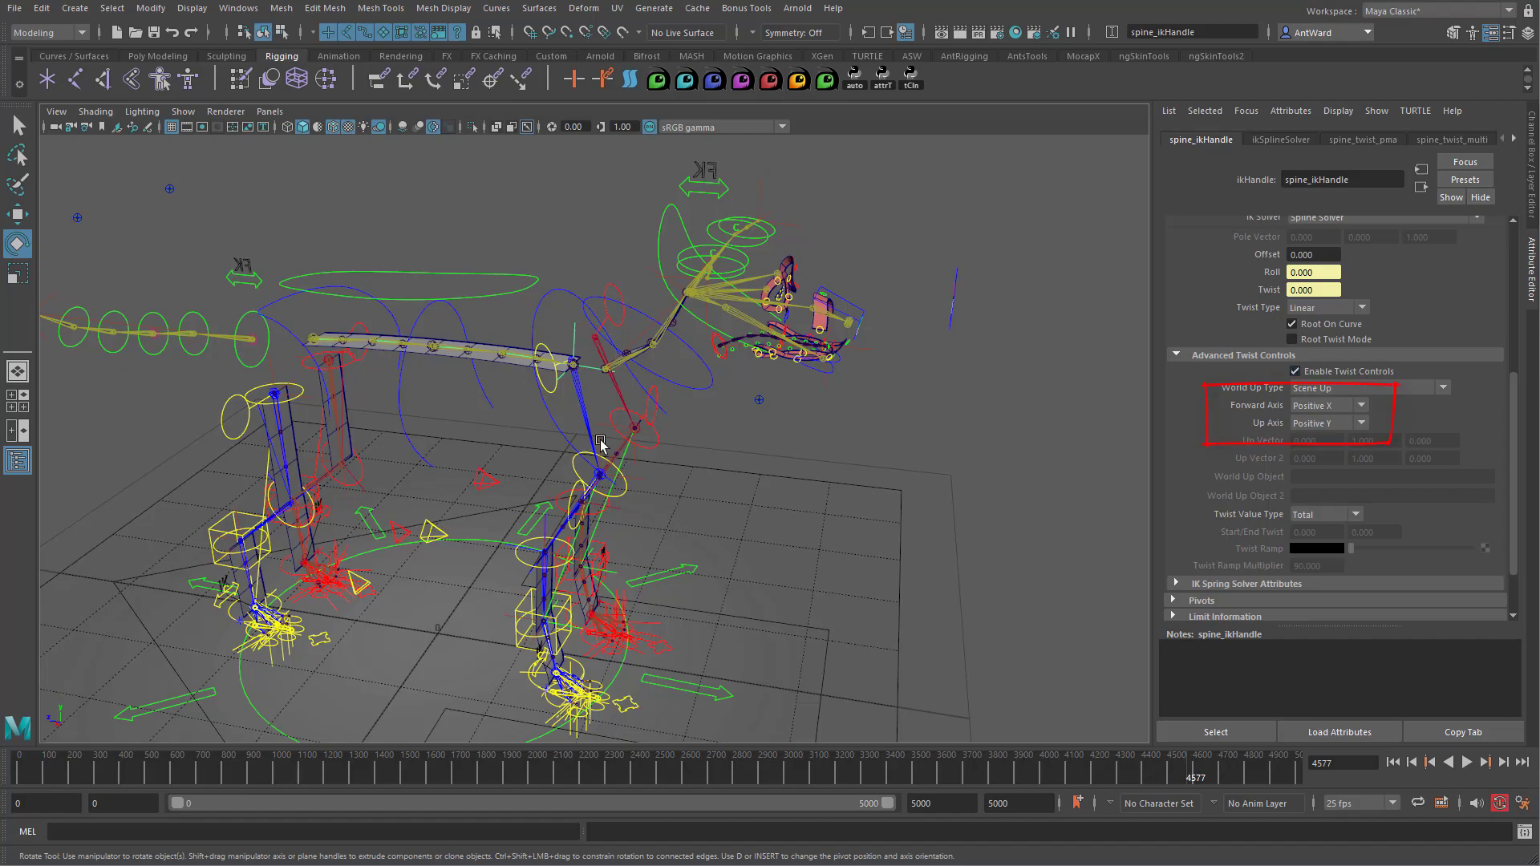
# - Test-rotate root_ctrl in Y with the rig in view and reset its Rotate Y to 0
pyautogui.scroll(-4, 814, 509)
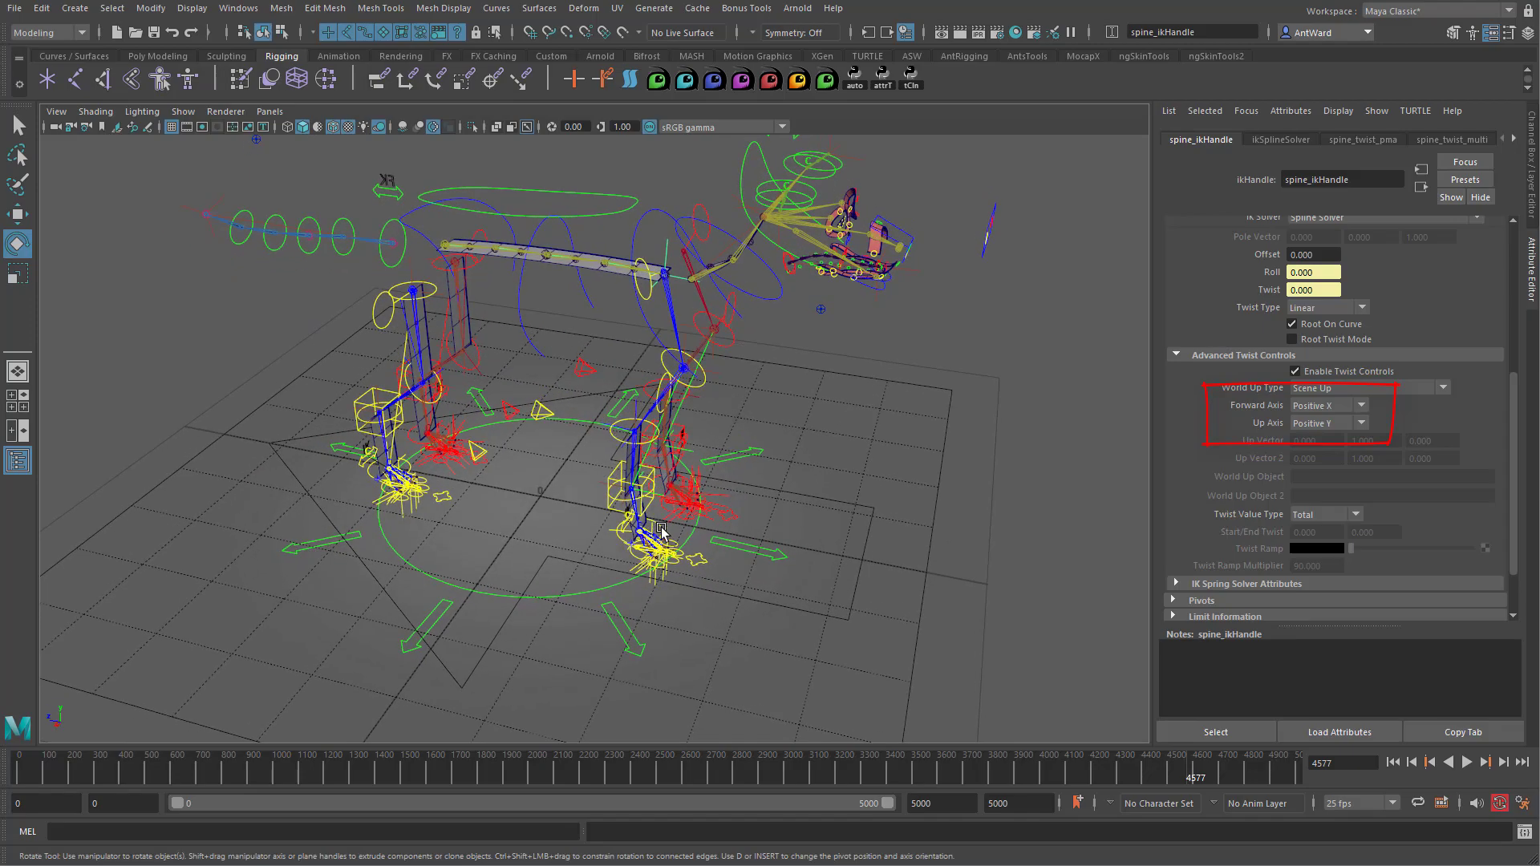
pyautogui.click(603, 579)
pyautogui.moveTo(601, 578); pyautogui.dragTo(562, 567)
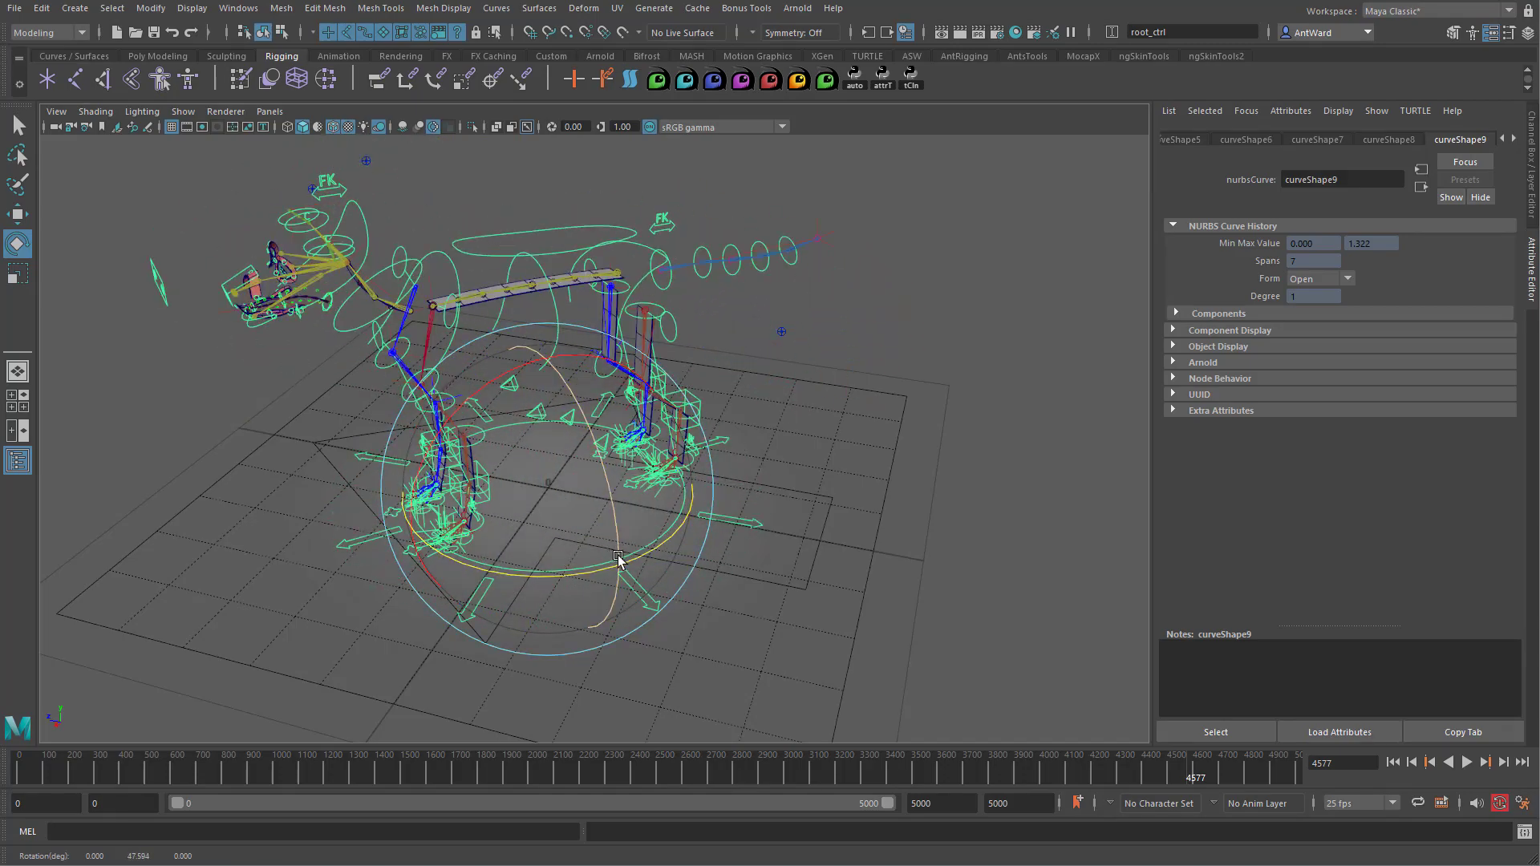
pyautogui.click(1533, 150)
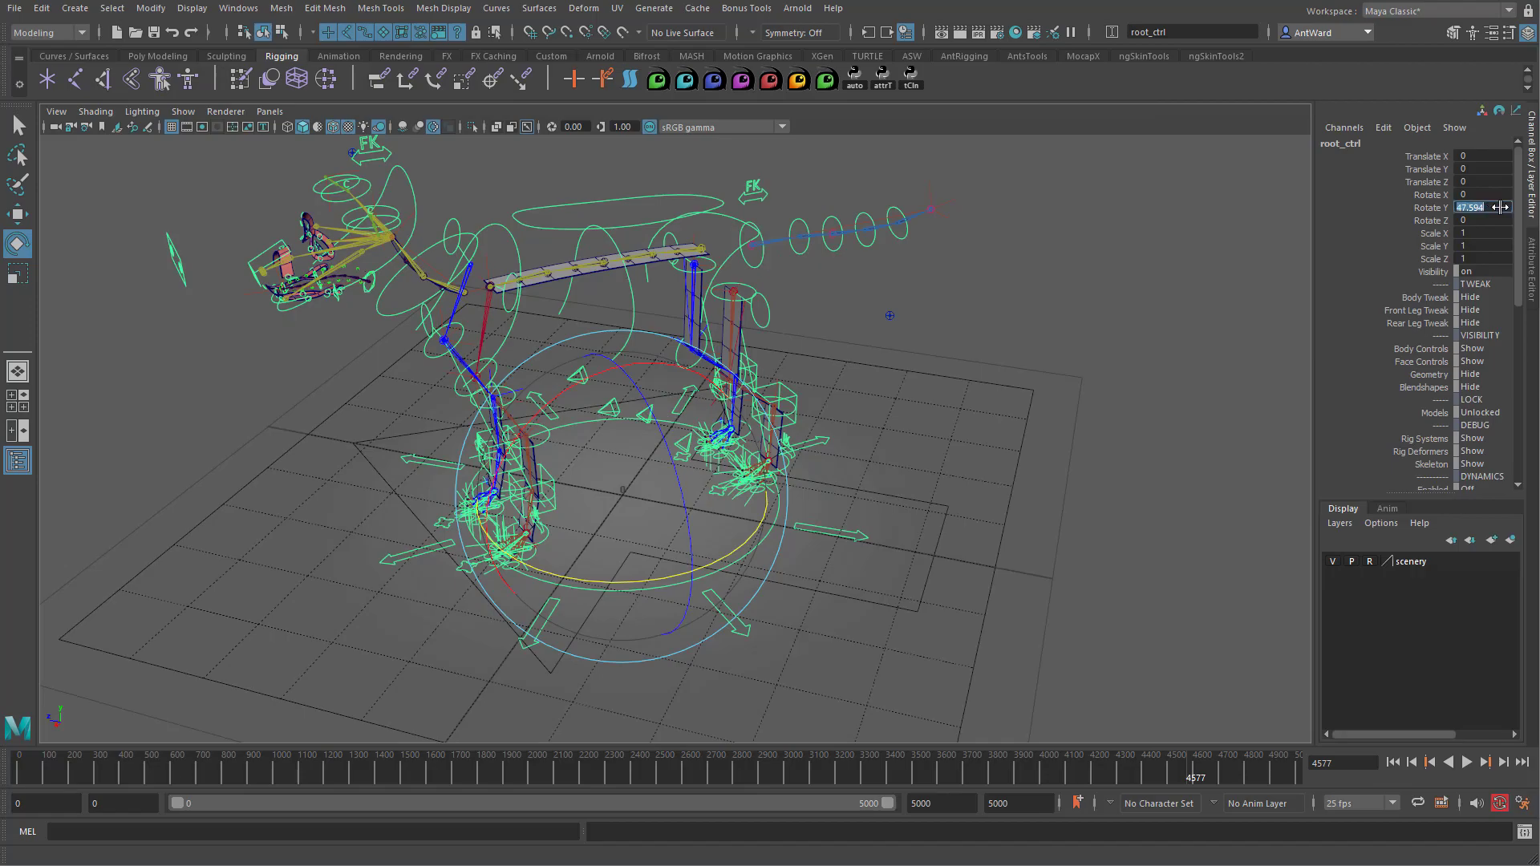
pyautogui.write('0')
pyautogui.press('Return')
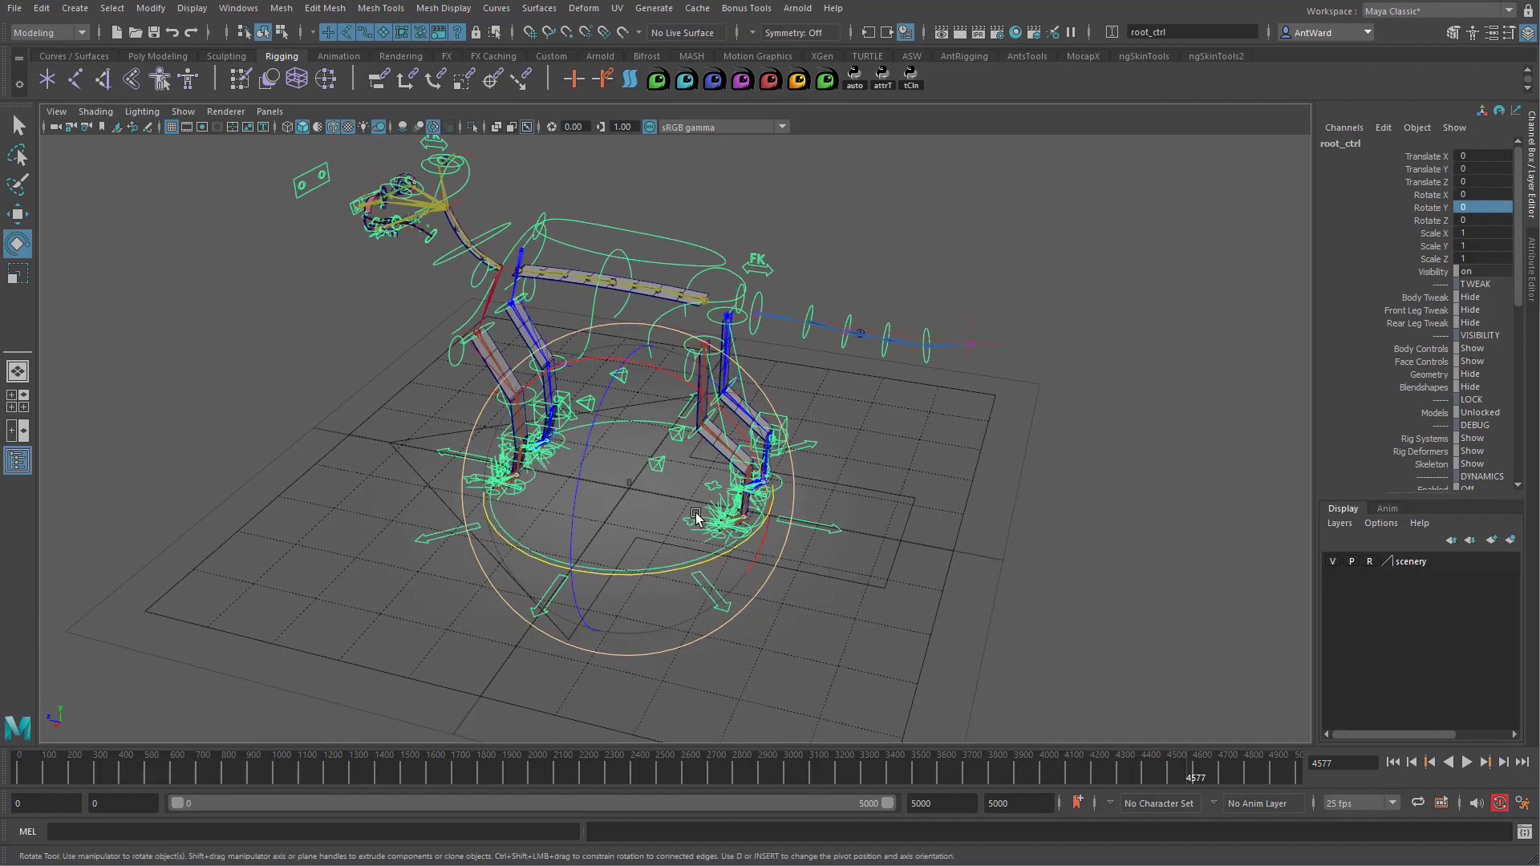
# - Rotate root_ctrl to about -55 degrees in Z and set its Geometry visibility to Show
pyautogui.moveTo(604, 399); pyautogui.dragTo(551, 528)
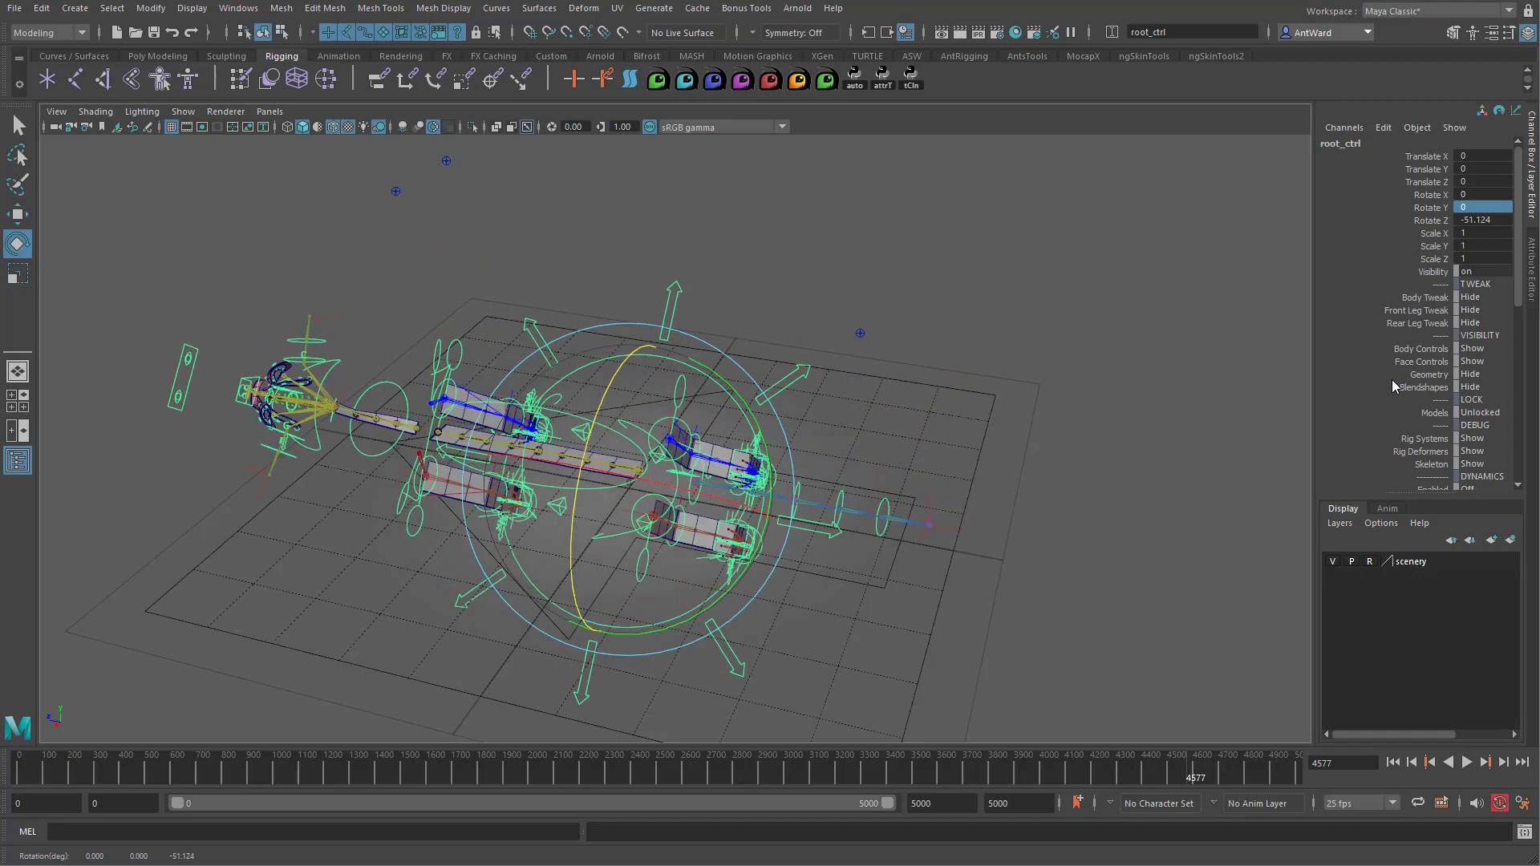
pyautogui.click(1428, 374)
pyautogui.moveTo(1058, 357); pyautogui.dragTo(1167, 344, button='middle')
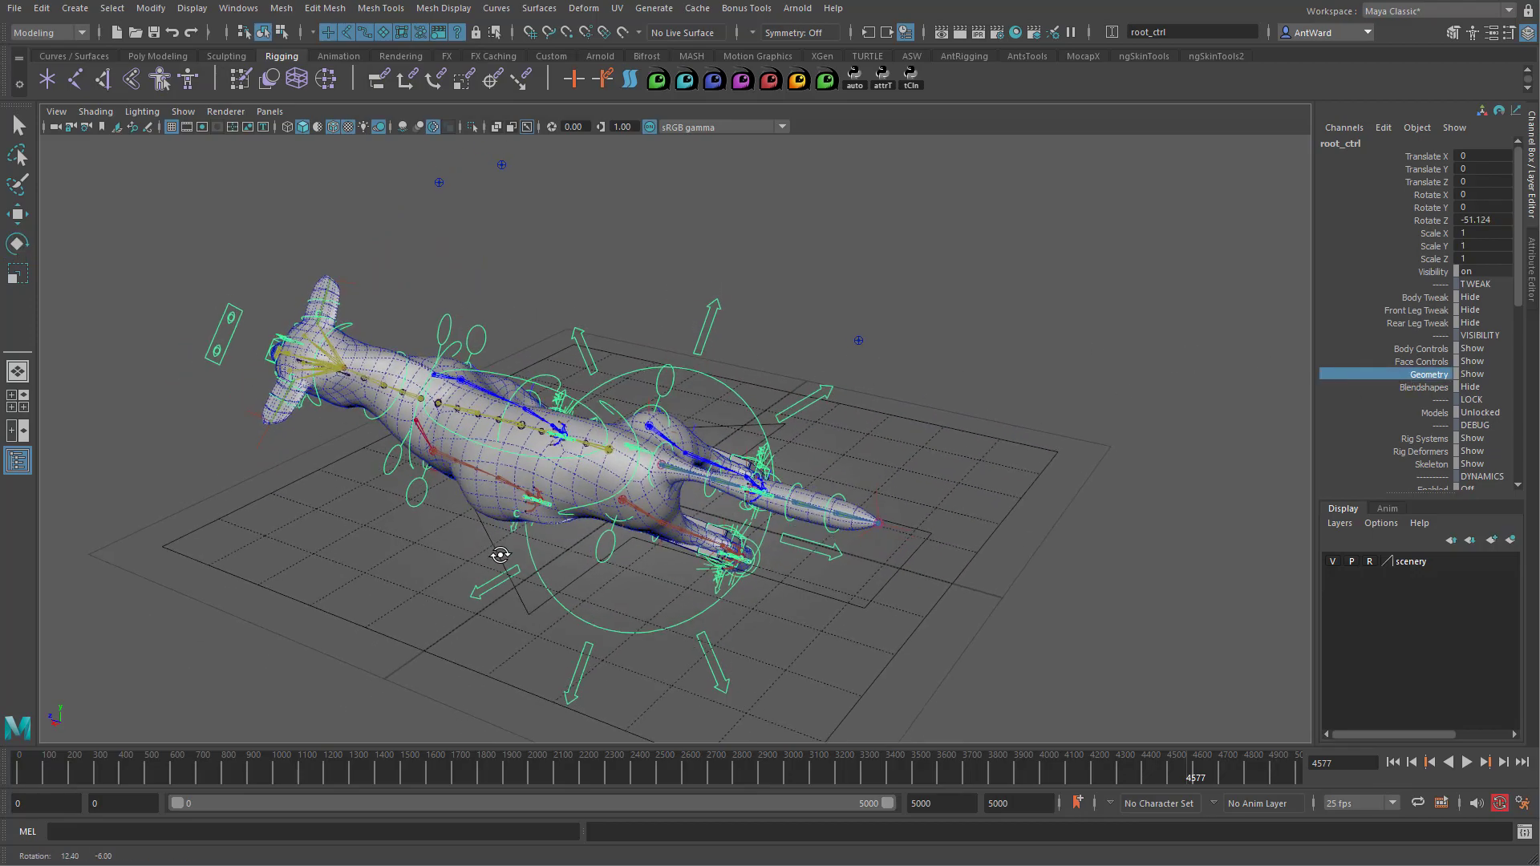
pyautogui.press('e')
pyautogui.moveTo(522, 533); pyautogui.dragTo(565, 474)
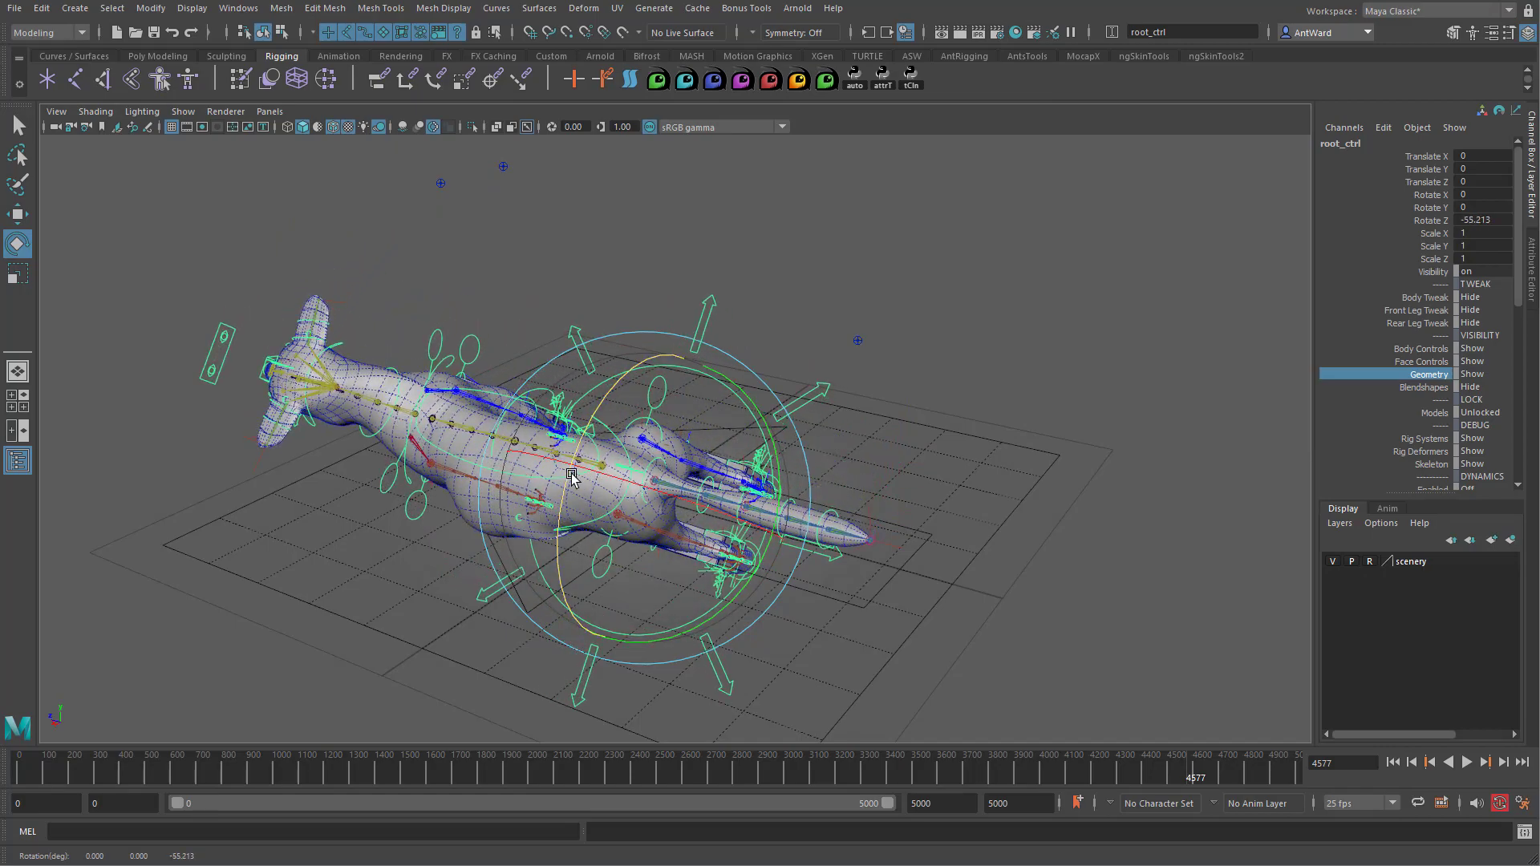
# - Examine the tilted dog's back up close, rotate root_ctrl to about -63 degrees in Z and hide the geometry
pyautogui.keyDown('alt'); pyautogui.moveTo(775, 523); pyautogui.dragTo(822, 522); pyautogui.keyUp('alt')
pyautogui.keyDown('alt'); pyautogui.moveTo(485, 529); pyautogui.dragTo(560, 498, button='middle'); pyautogui.keyUp('alt')
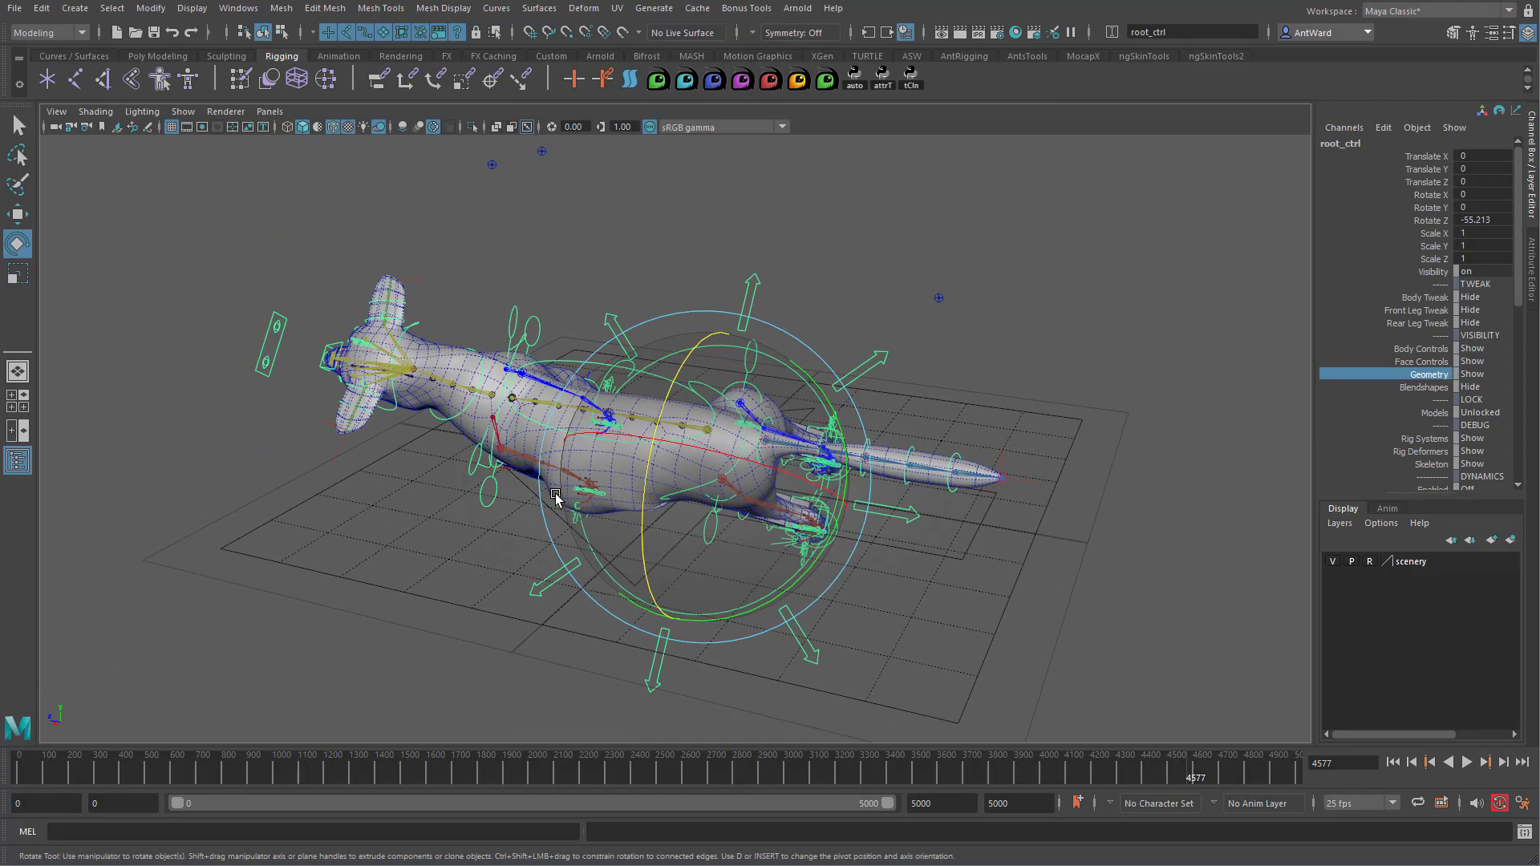
pyautogui.keyDown('alt'); pyautogui.moveTo(561, 498); pyautogui.dragTo(808, 450, button='right'); pyautogui.keyUp('alt')
pyautogui.keyDown('alt'); pyautogui.moveTo(807, 450); pyautogui.dragTo(579, 477); pyautogui.keyUp('alt')
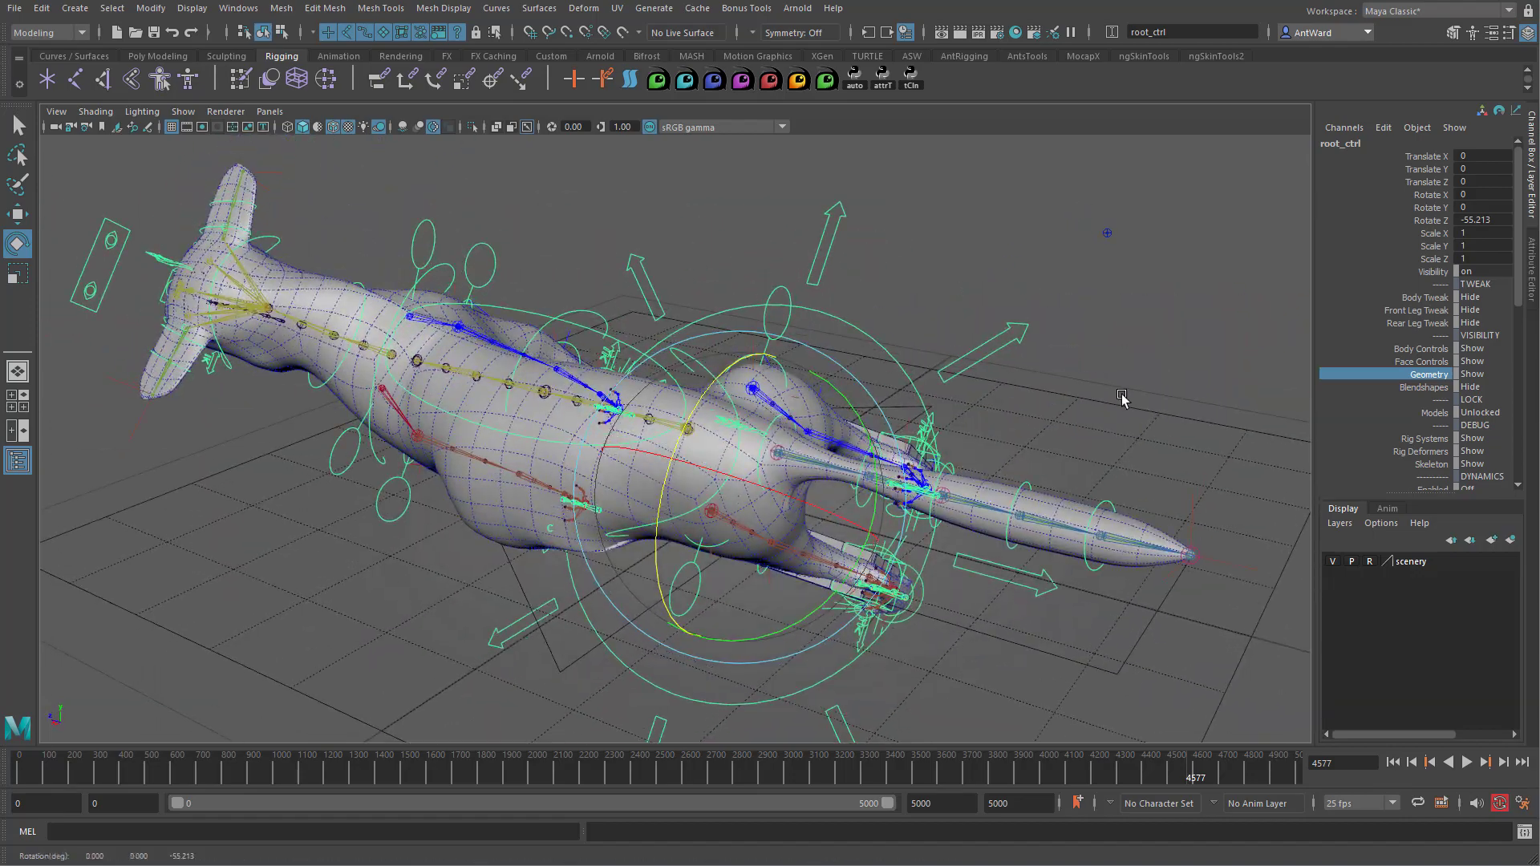
pyautogui.moveTo(1121, 399); pyautogui.dragTo(443, 445, button='middle')
pyautogui.click(1428, 374)
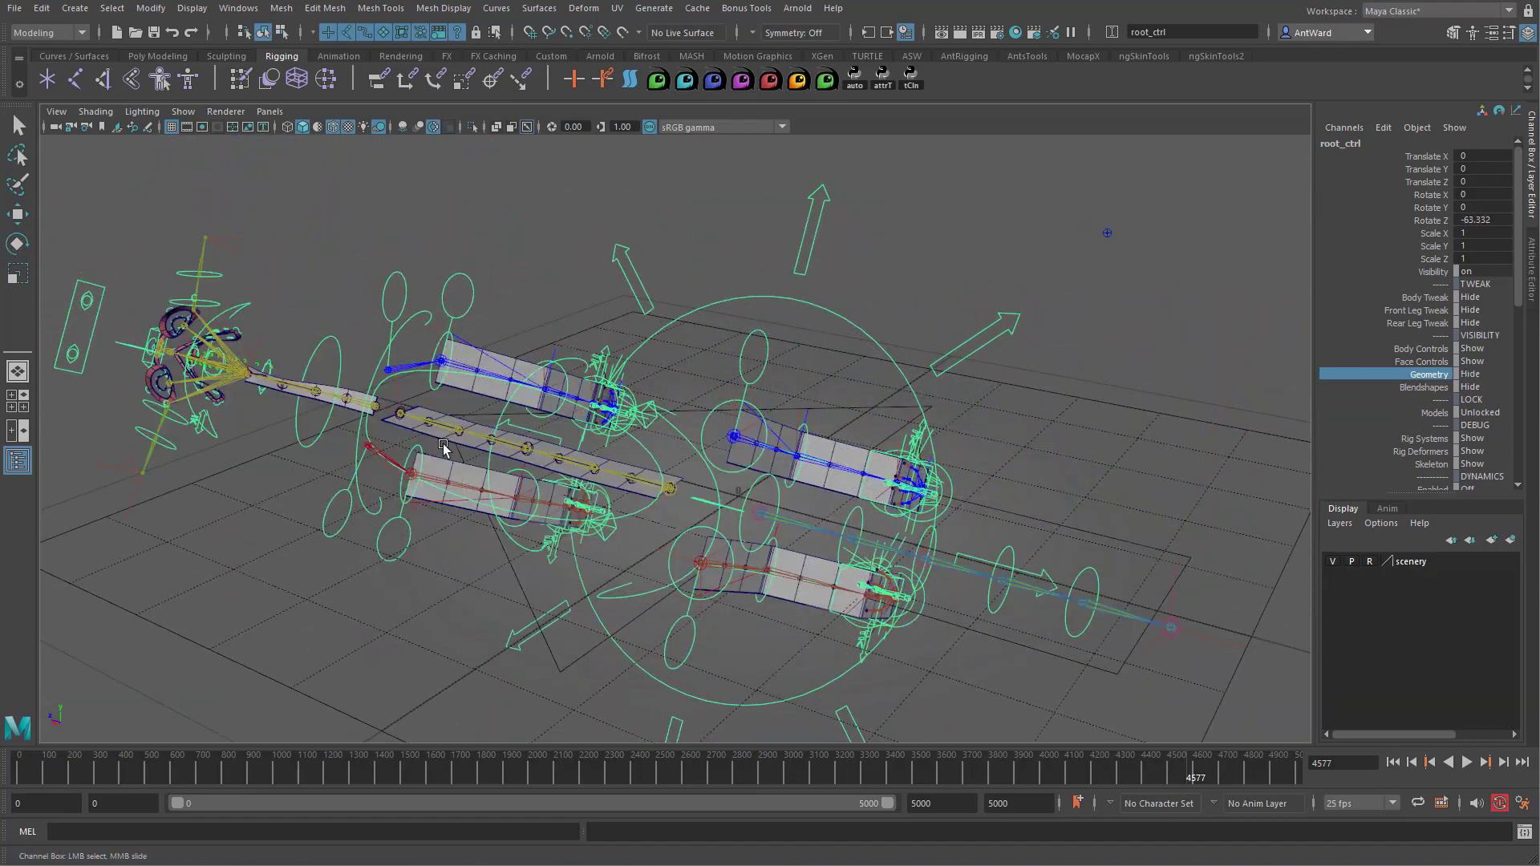
# - Set spine_ikHandle's World Up Type to Object Rotation Up in the Advanced Twist Controls
pyautogui.click(397, 396)
pyautogui.press('e')
pyautogui.click(1529, 271)
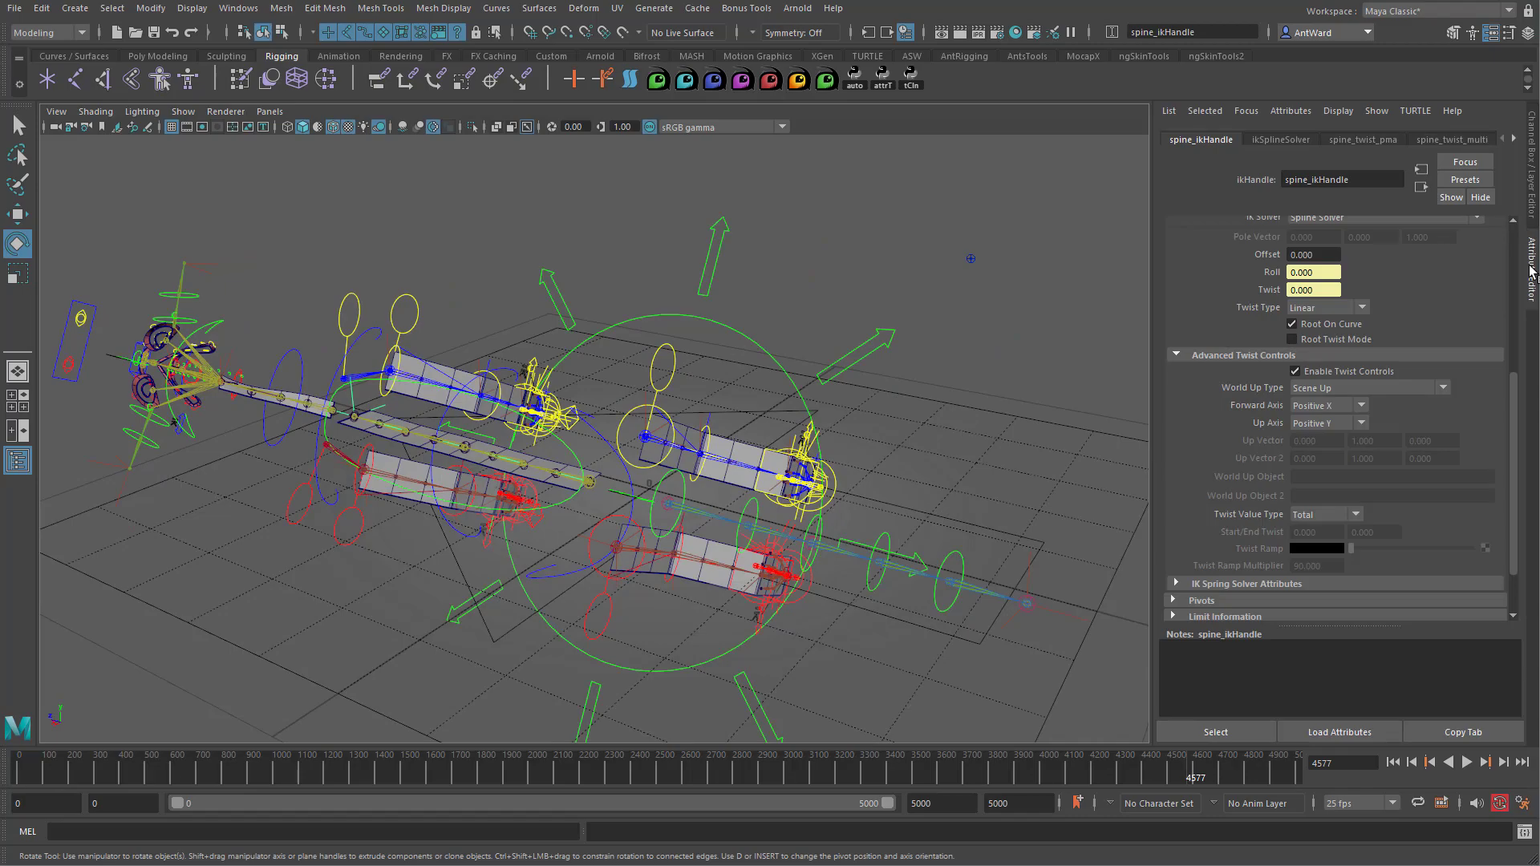
pyautogui.scroll(-2, 1256, 384)
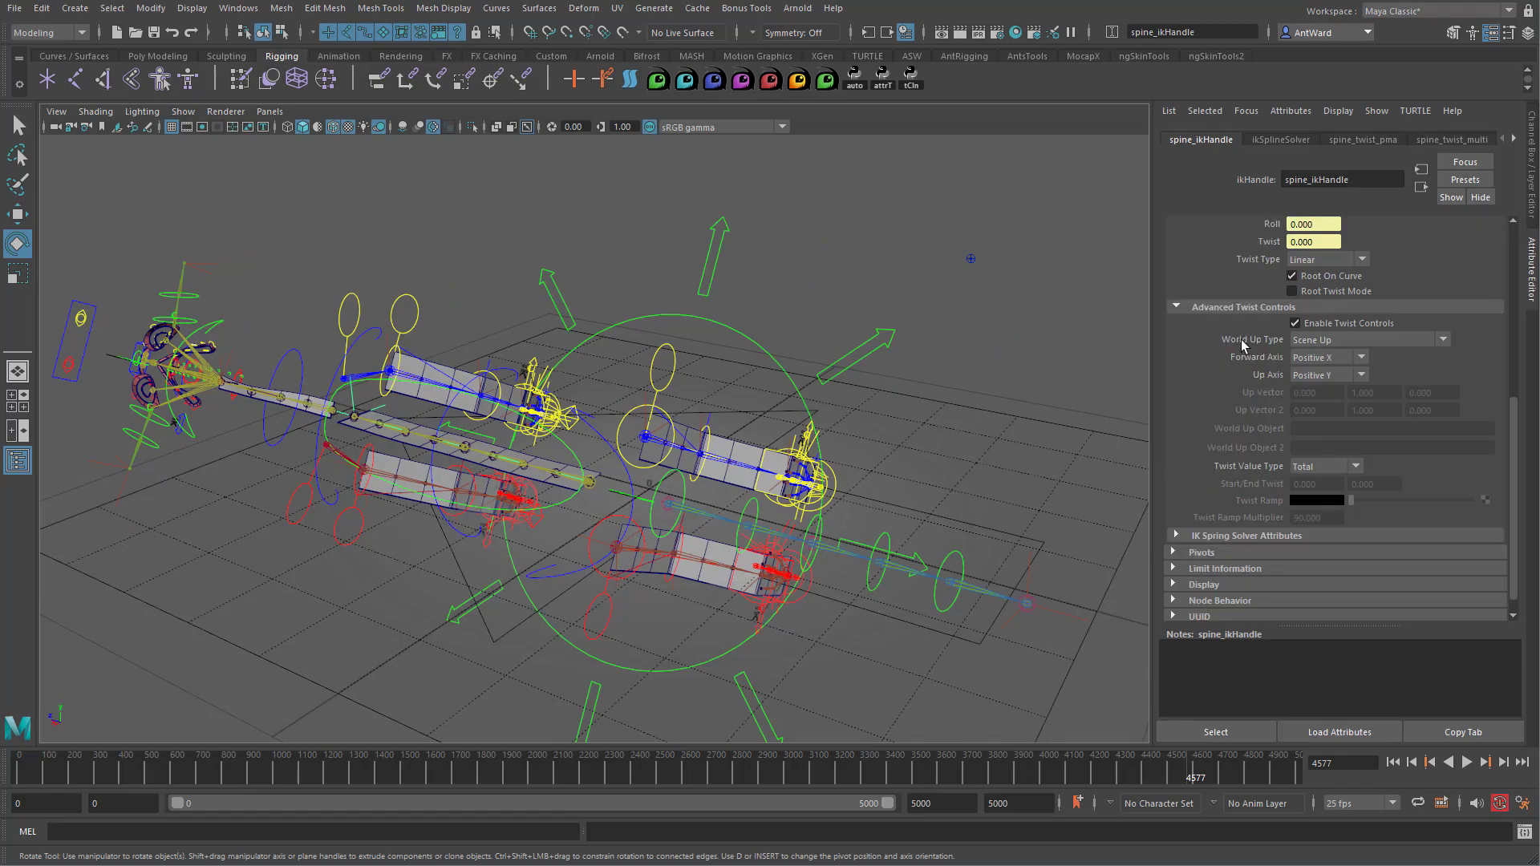
pyautogui.click(1330, 344)
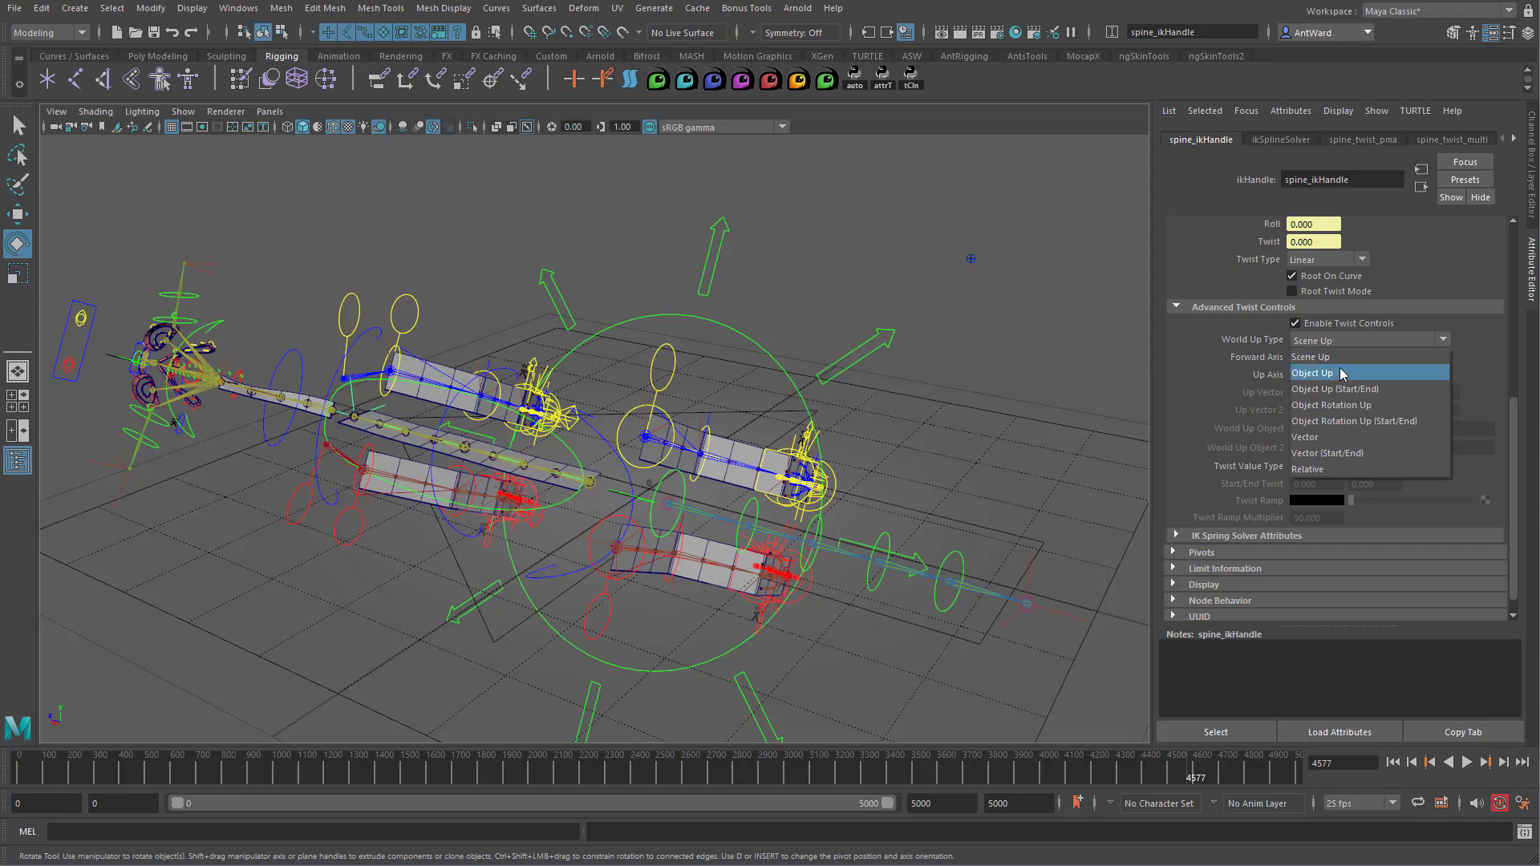
pyautogui.click(1391, 409)
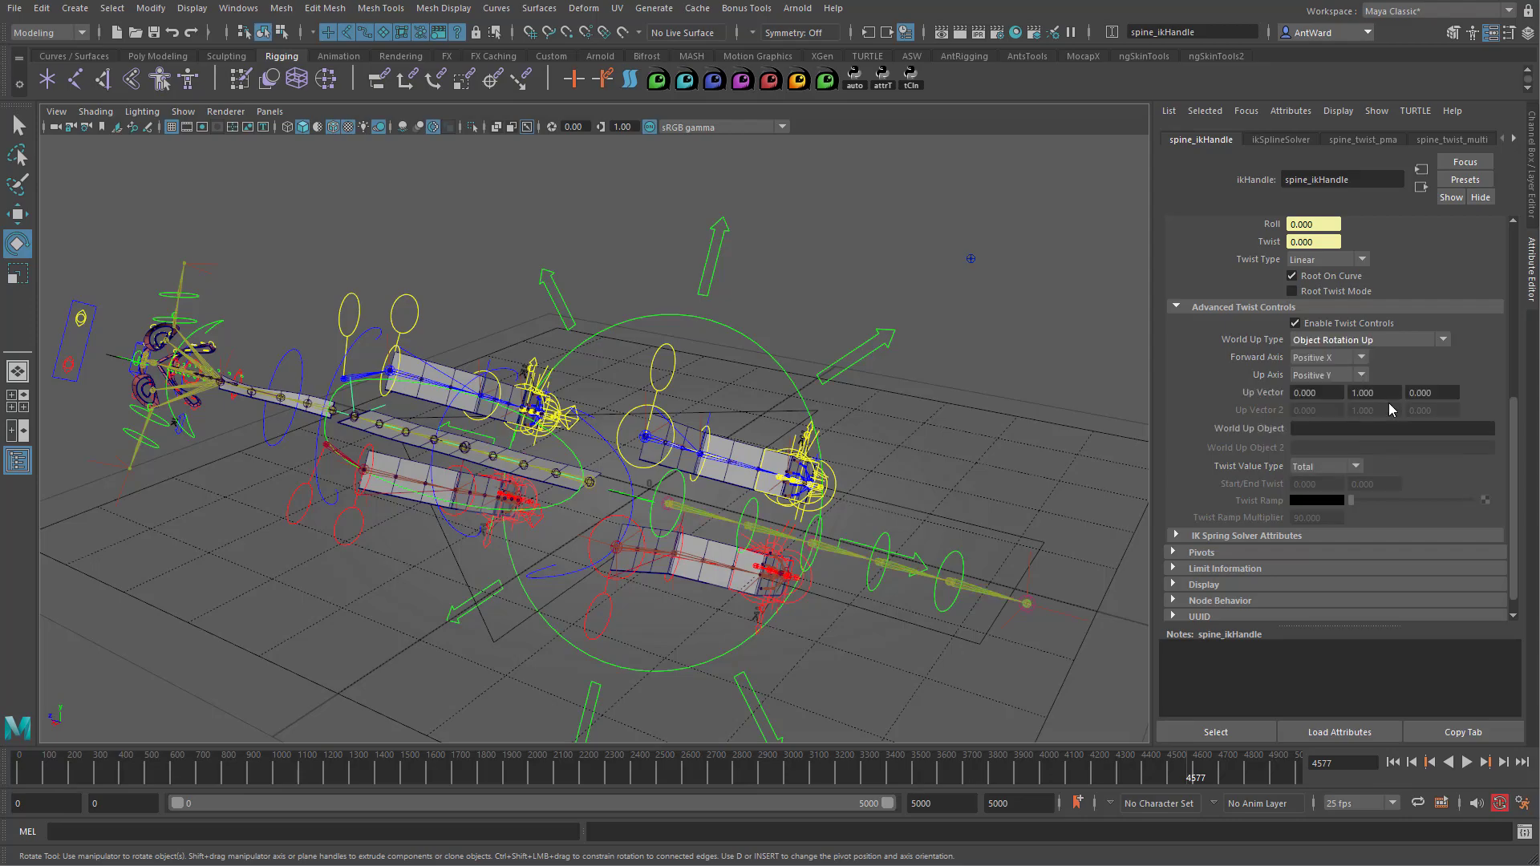
# - Copy root_ctrl's name from its attributes and enter root_ctrl as spine_ikHandle's World Up Object
pyautogui.click(1034, 390)
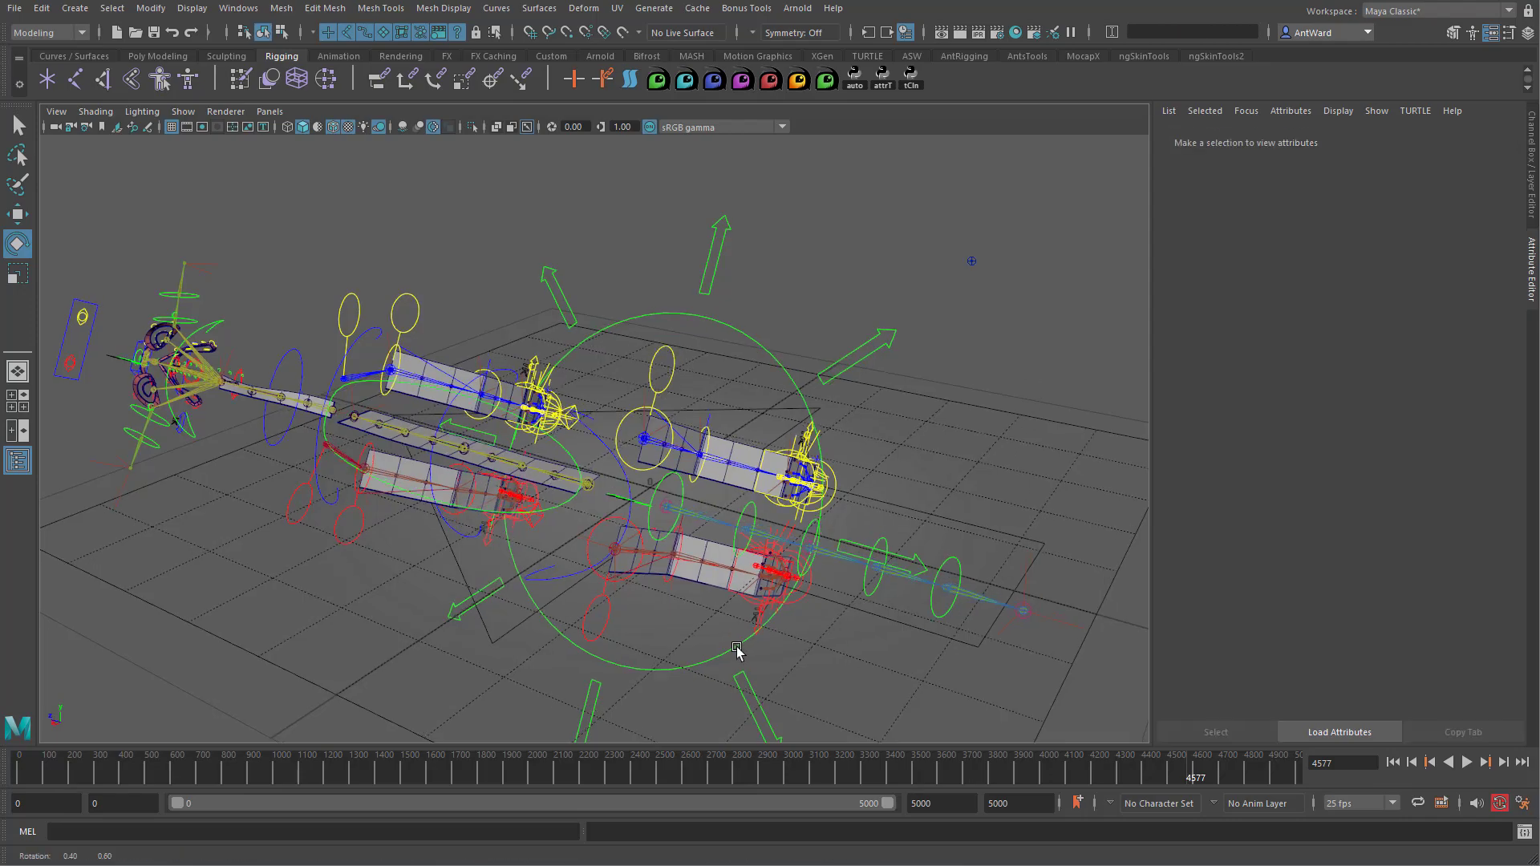
pyautogui.keyDown('alt'); pyautogui.moveTo(739, 647); pyautogui.dragTo(723, 644); pyautogui.keyUp('alt')
pyautogui.click(675, 667)
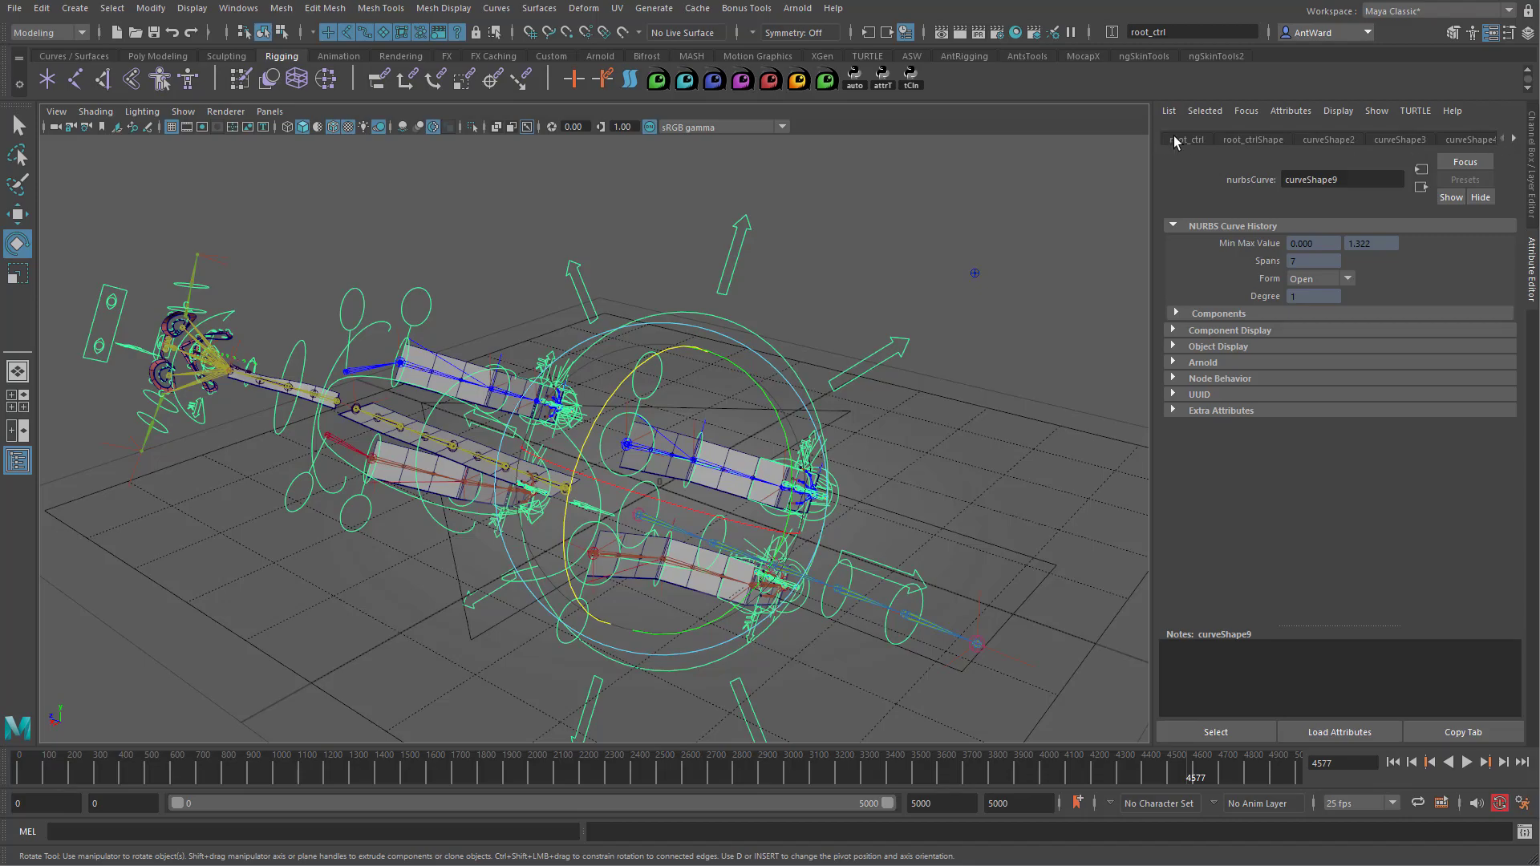
pyautogui.click(1175, 142)
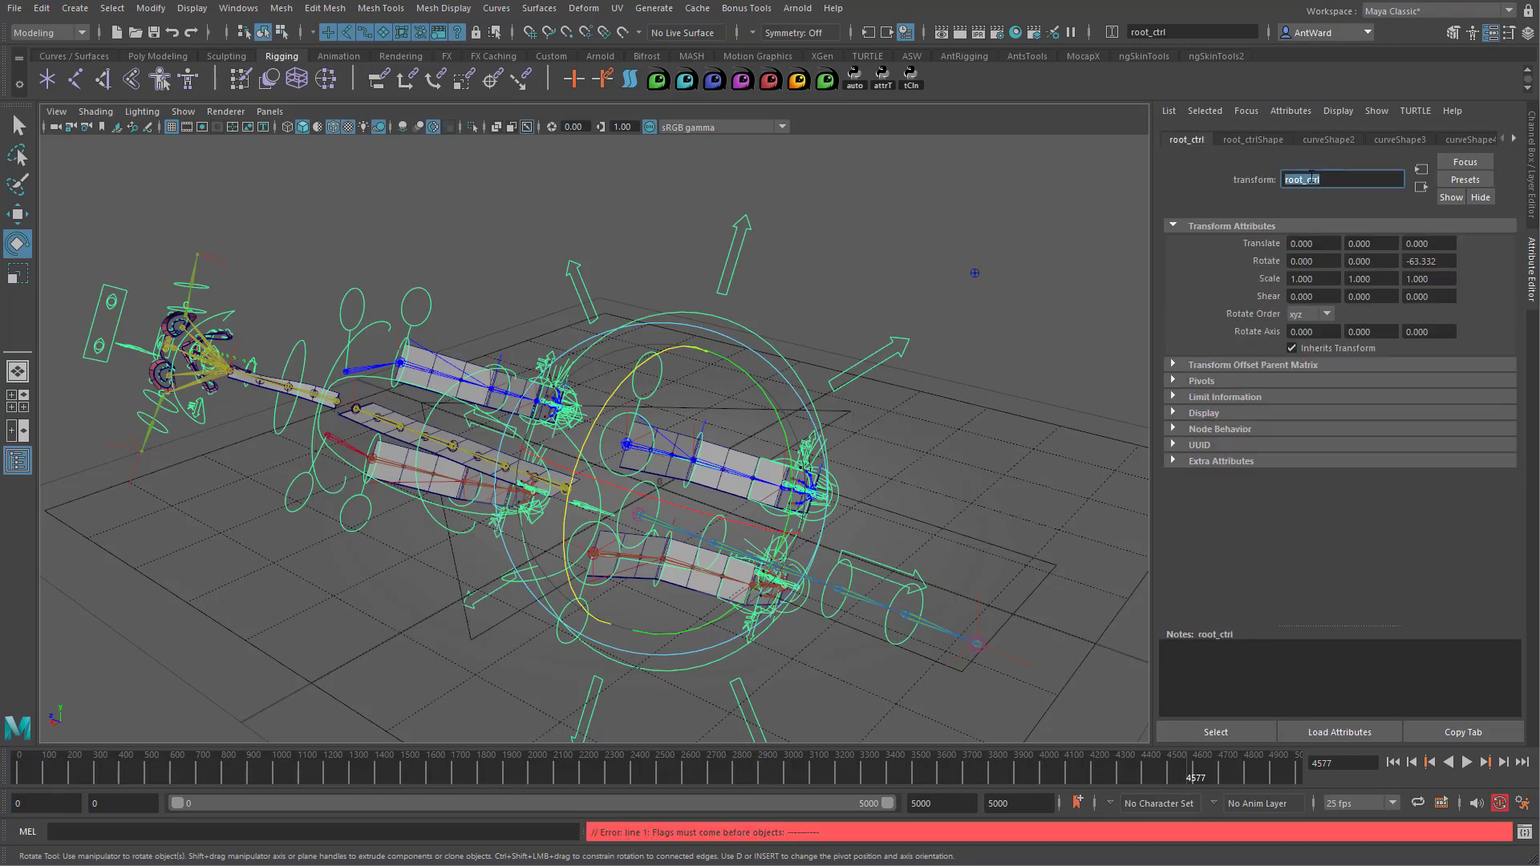
pyautogui.click(357, 390)
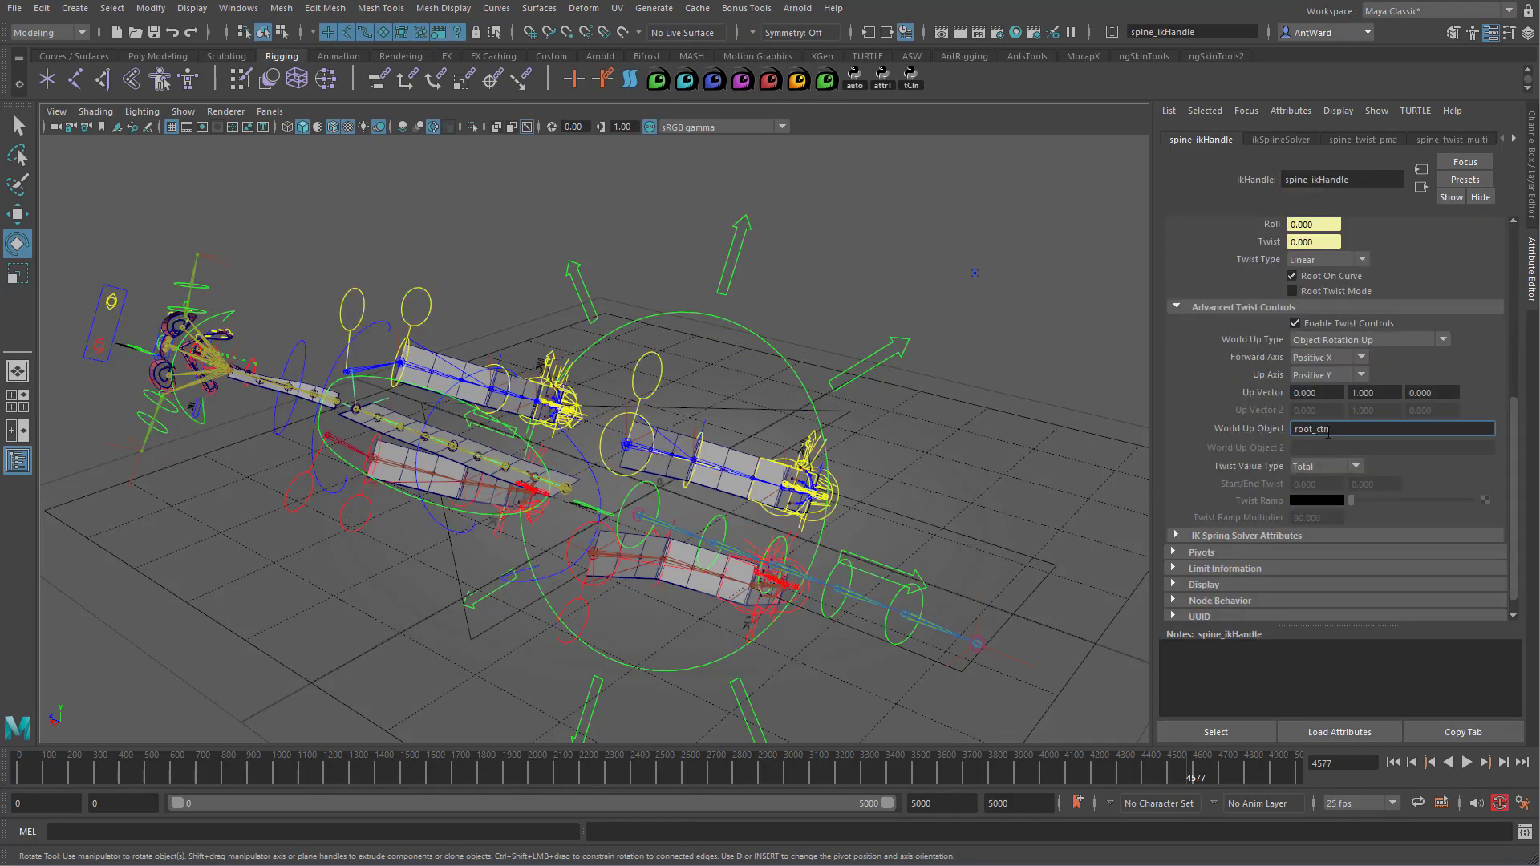
# - Commit root_ctrl as spine_ikHandle's World Up Object and rotate root_ctrl to about -52 degrees in Z
pyautogui.press('Return')
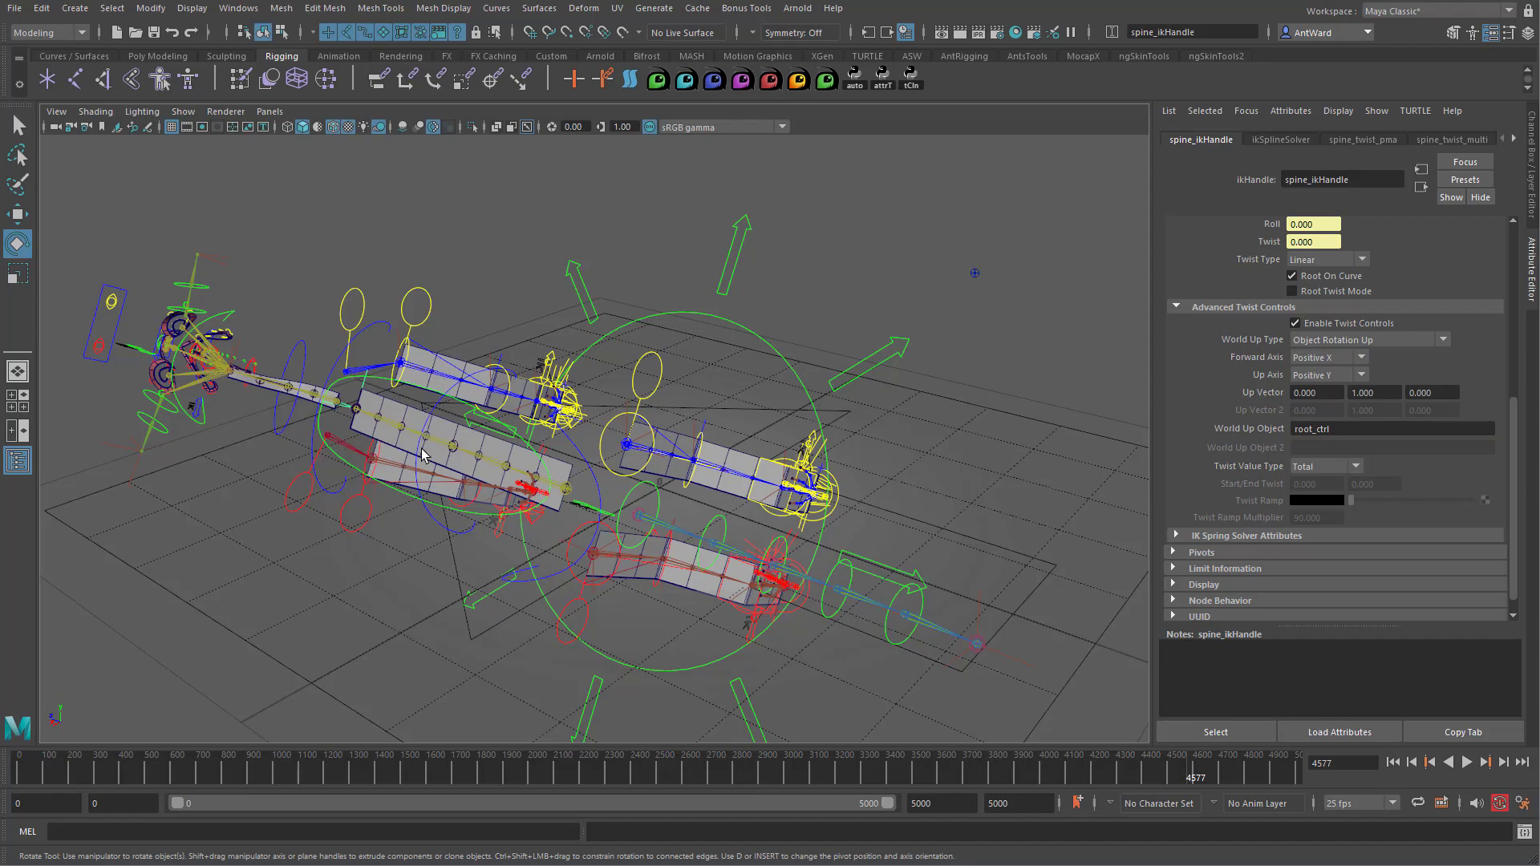
pyautogui.click(687, 329)
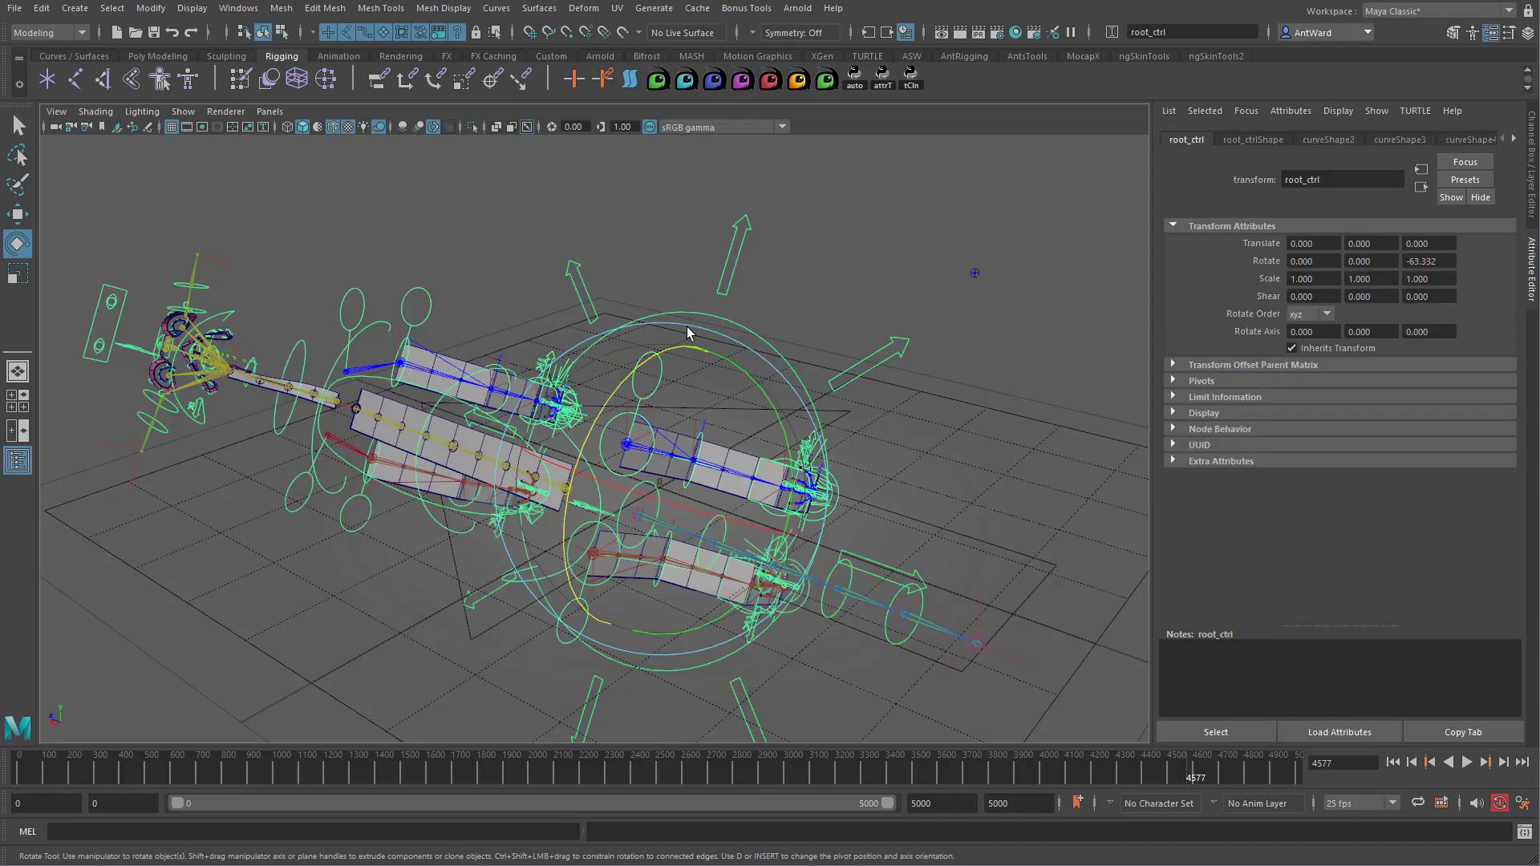
pyautogui.moveTo(634, 377); pyautogui.dragTo(654, 362)
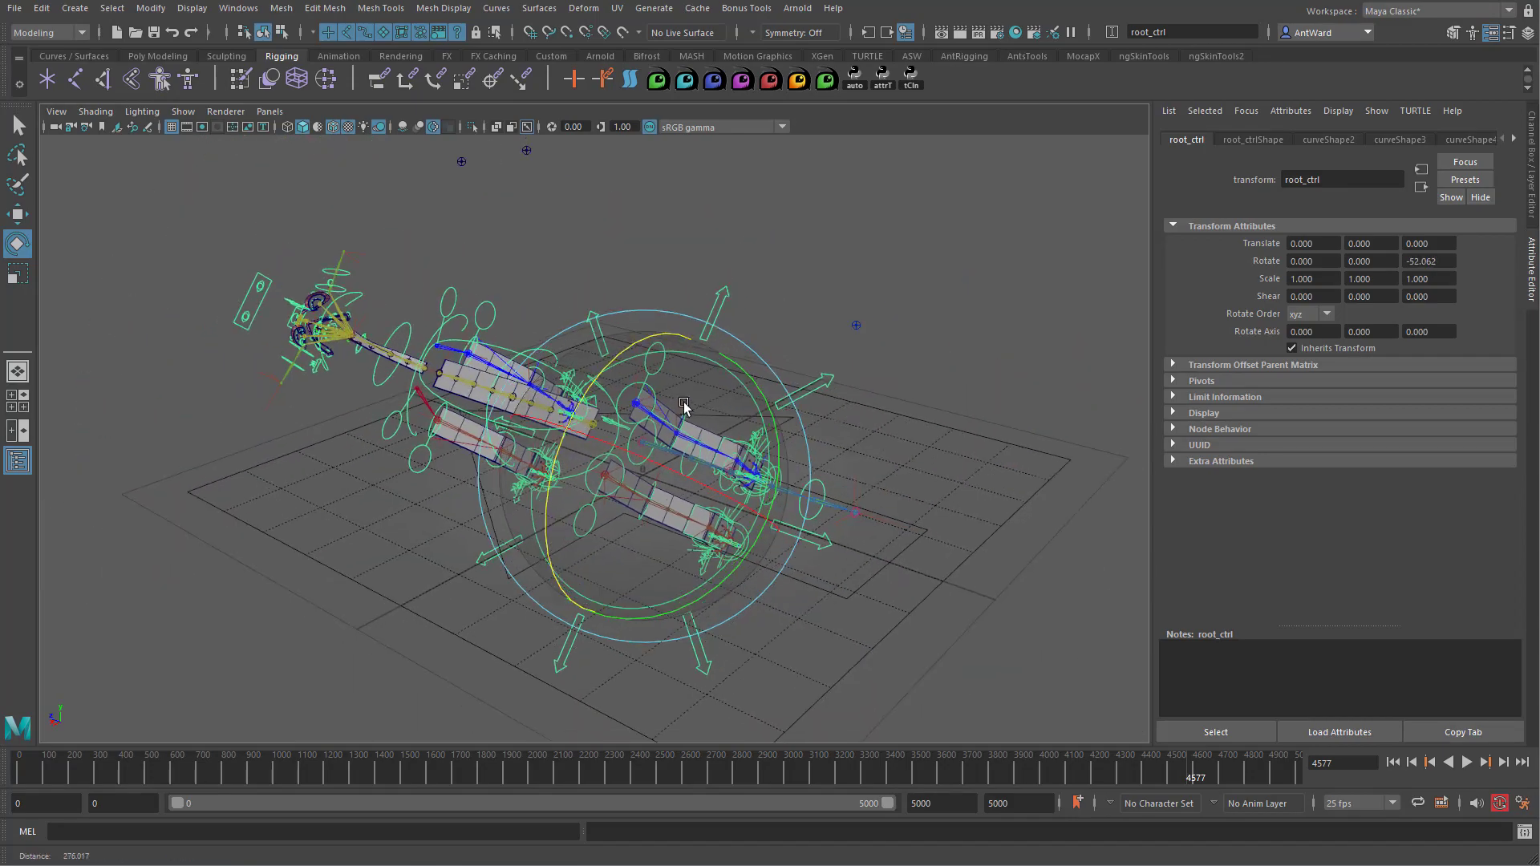
# - Set root_ctrl's Geometry visibility to Show and inspect the tilted dog's mesh around the spine
pyautogui.click(1533, 172)
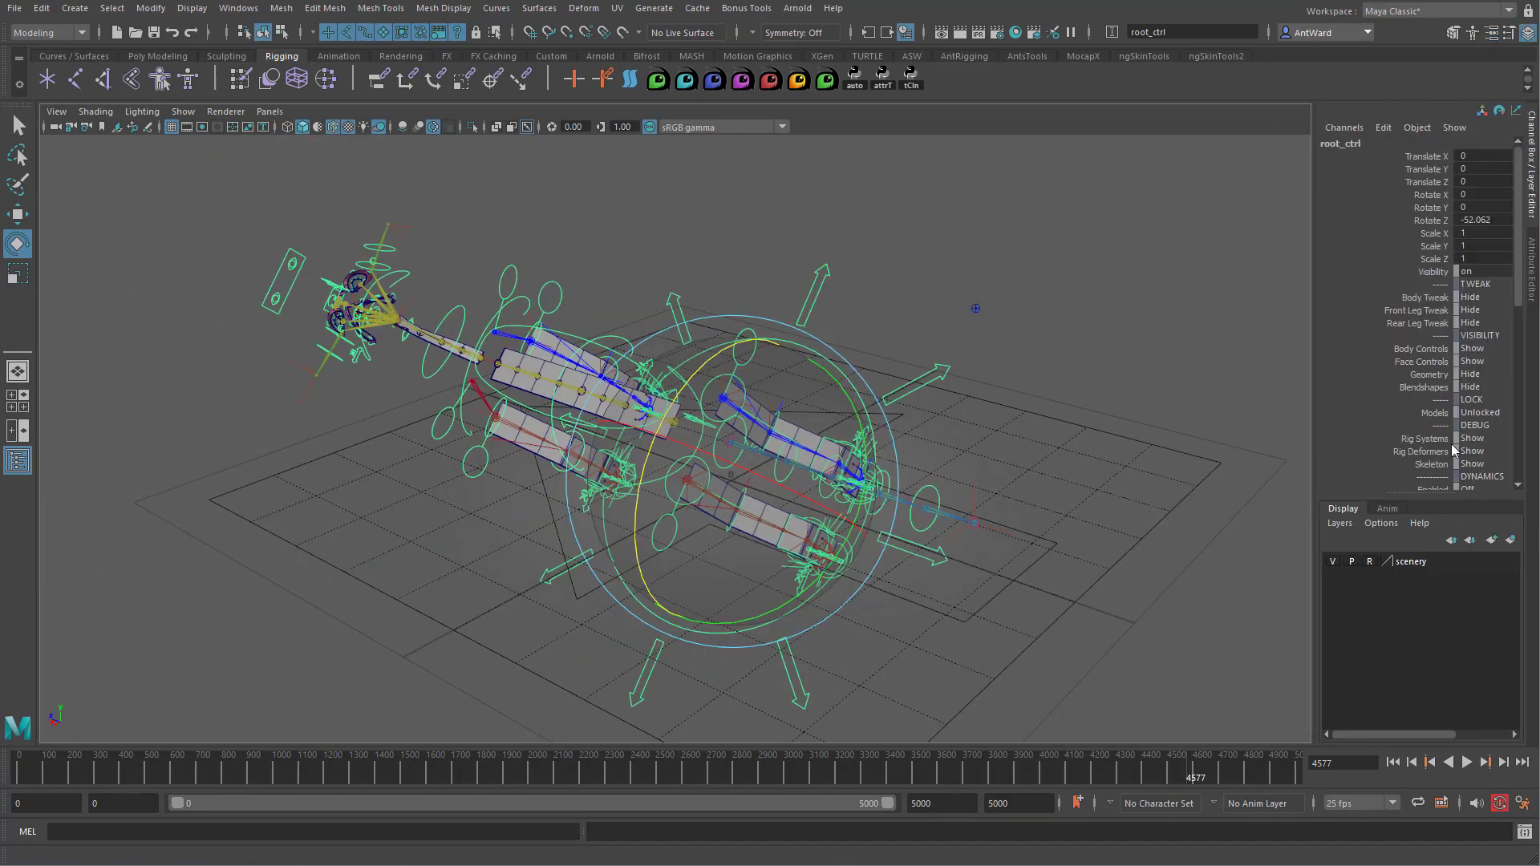
pyautogui.click(1439, 375)
pyautogui.moveTo(896, 372); pyautogui.dragTo(1022, 374, button='middle')
pyautogui.keyDown('alt'); pyautogui.moveTo(1021, 374); pyautogui.dragTo(726, 545); pyautogui.keyUp('alt')
pyautogui.keyDown('alt'); pyautogui.moveTo(726, 545); pyautogui.dragTo(655, 540, button='right'); pyautogui.keyUp('alt')
# - Test the rig by rotating root_ctrl to about -15, 335 and -20 degrees and scaling it uniformly to about 1.77
pyautogui.moveTo(647, 525); pyautogui.dragTo(1260, 402)
pyautogui.press('r')
pyautogui.keyDown('alt'); pyautogui.moveTo(936, 426); pyautogui.dragTo(1043, 433); pyautogui.keyUp('alt')
pyautogui.keyDown('alt'); pyautogui.moveTo(1043, 433); pyautogui.dragTo(831, 457, button='right'); pyautogui.keyUp('alt')
pyautogui.keyDown('alt'); pyautogui.moveTo(832, 457); pyautogui.dragTo(842, 519, button='middle'); pyautogui.keyUp('alt')
# - Reset root_ctrl by setting Rotate X, Y and Z to 0 and Scale X, Y and Z to 1
pyautogui.click(1490, 194)
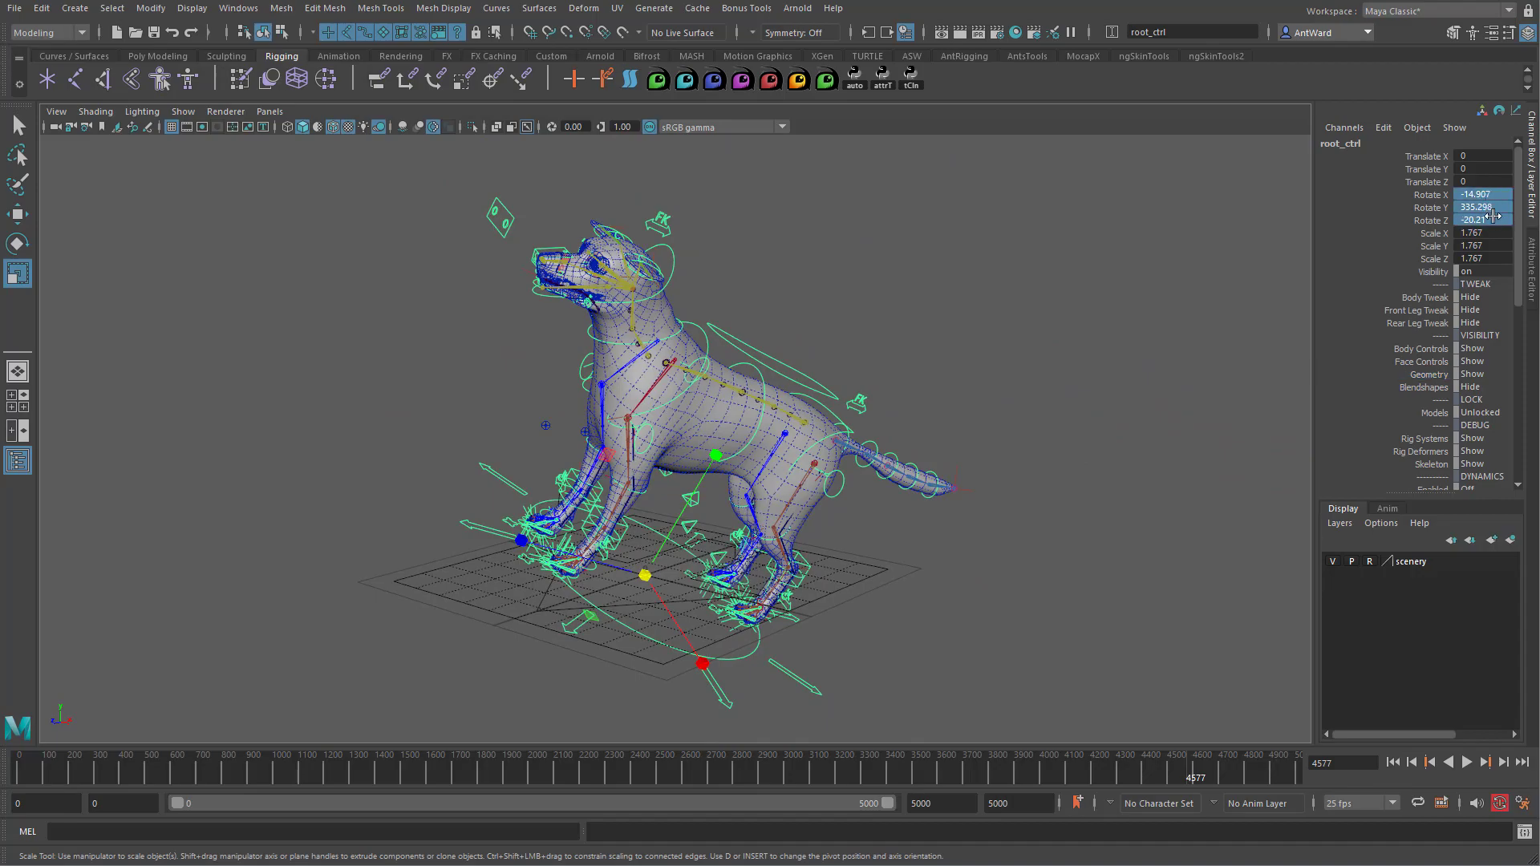
pyautogui.write('0')
pyautogui.press('Return')
pyautogui.moveTo(1490, 232); pyautogui.dragTo(1489, 258)
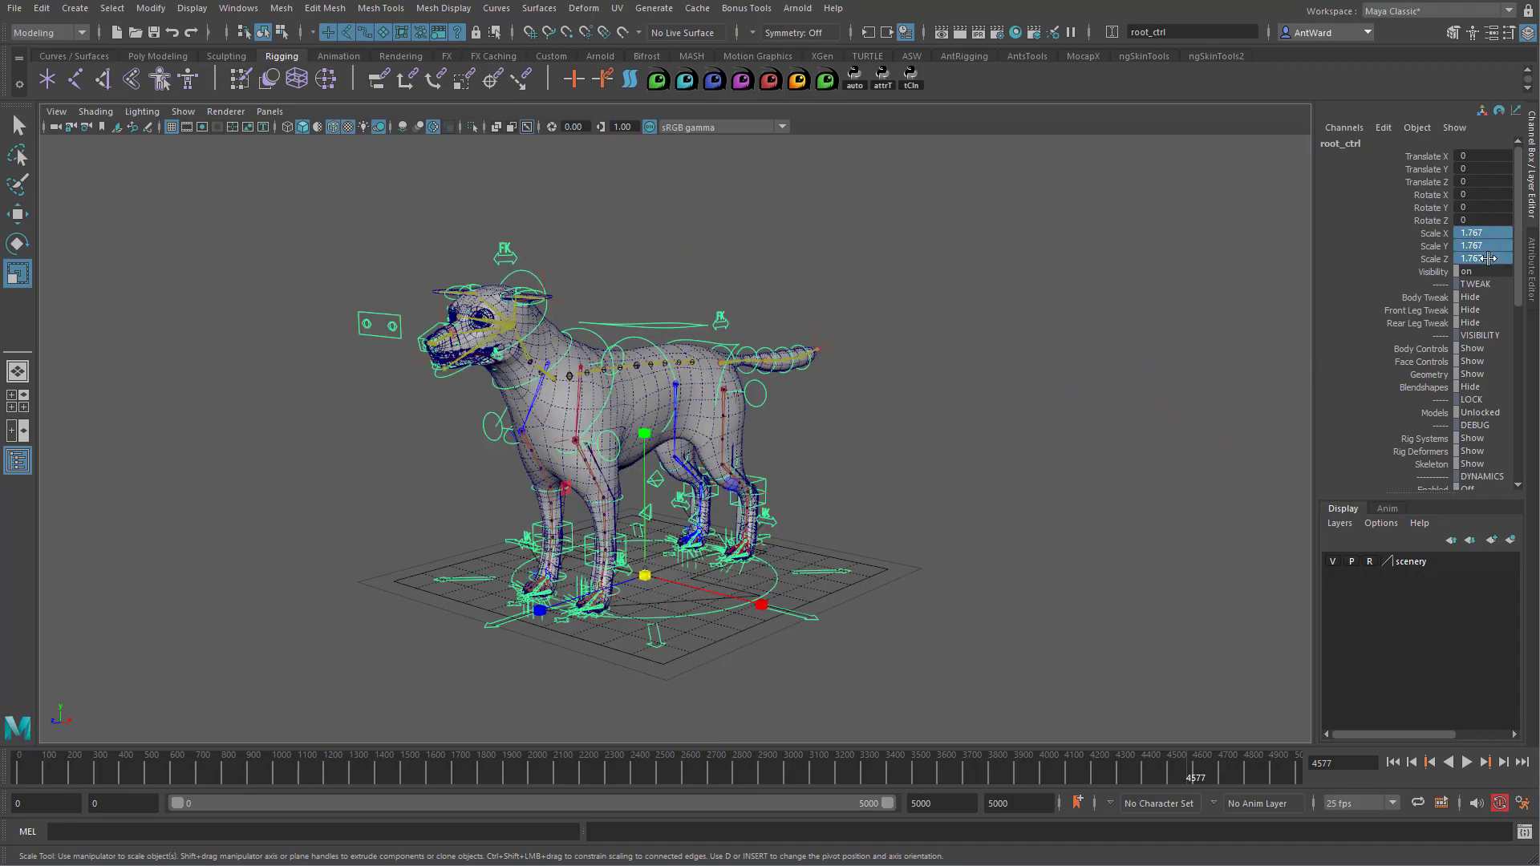
pyautogui.press('Return')
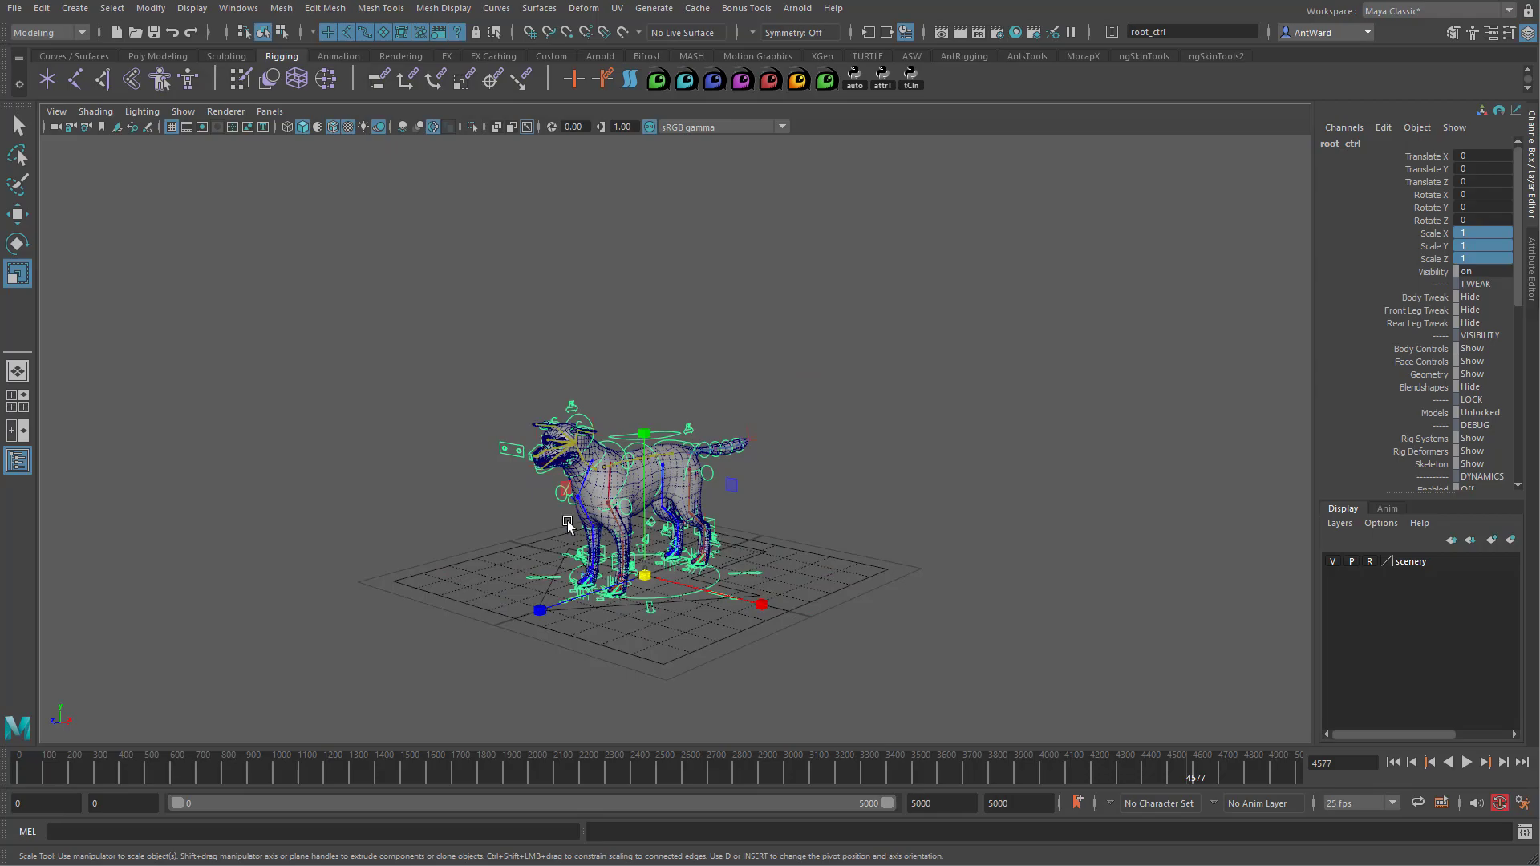
# - Frame the whole dog rig in its default pose, examine it up close and deselect root_ctrl
pyautogui.press('f')
pyautogui.keyDown('alt'); pyautogui.moveTo(886, 427); pyautogui.dragTo(718, 348, button='right'); pyautogui.keyUp('alt')
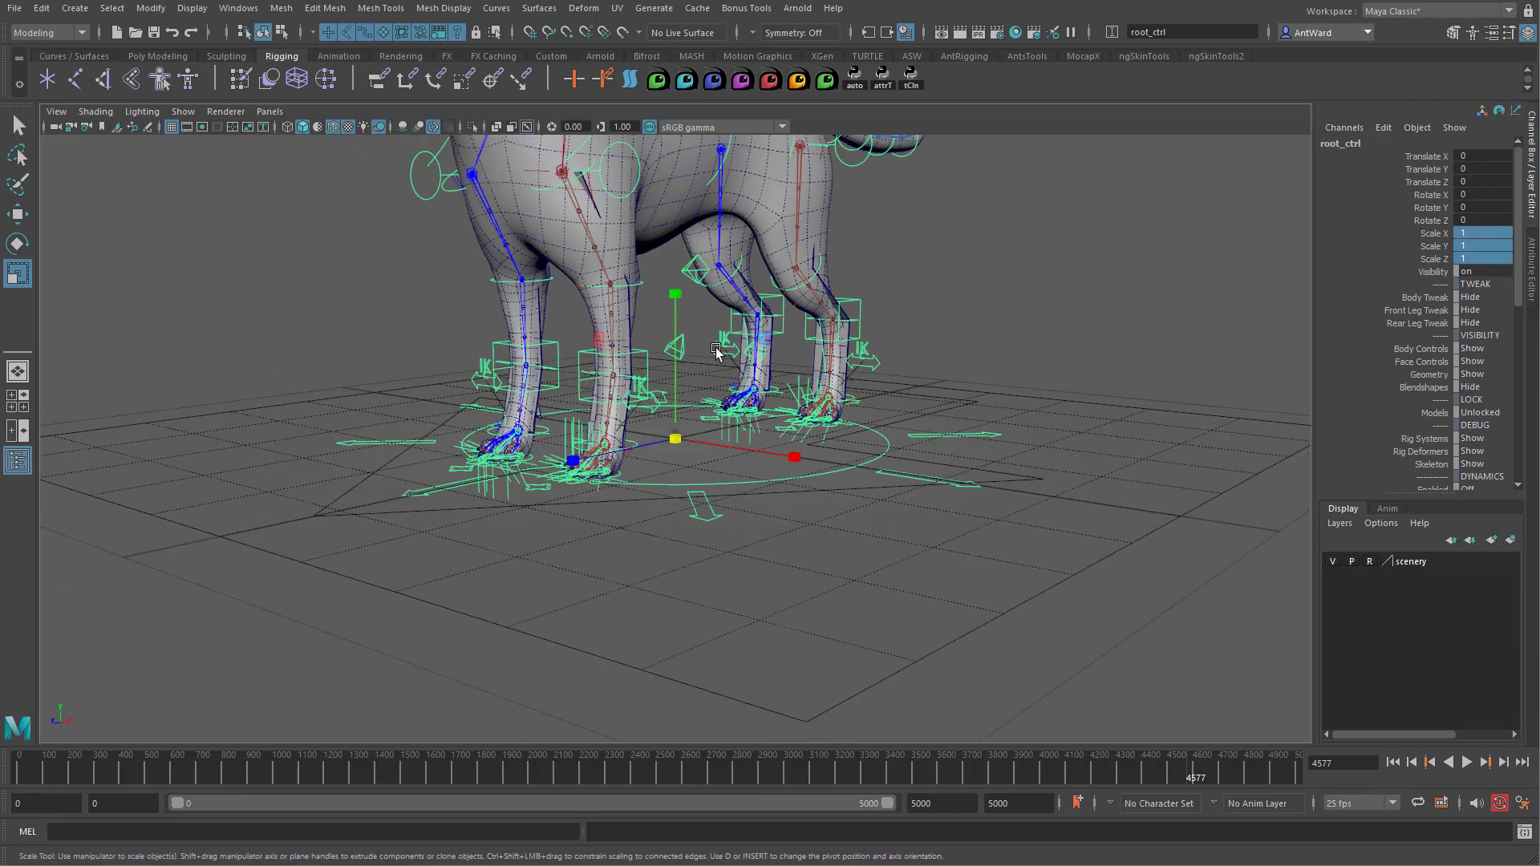
pyautogui.keyDown('alt'); pyautogui.moveTo(718, 347); pyautogui.dragTo(722, 547, button='middle'); pyautogui.keyUp('alt')
pyautogui.keyDown('alt'); pyautogui.moveTo(758, 537); pyautogui.dragTo(721, 494, button='right'); pyautogui.keyUp('alt')
pyautogui.keyDown('alt'); pyautogui.moveTo(720, 494); pyautogui.dragTo(770, 475, button='middle'); pyautogui.keyUp('alt')
pyautogui.moveTo(858, 467)
pyautogui.keyDown('alt'); pyautogui.mouseDown()
pyautogui.moveTo(1017, 471)
pyautogui.moveTo(844, 466)
pyautogui.mouseUp(); pyautogui.keyUp('alt')
pyautogui.keyDown('alt'); pyautogui.moveTo(876, 454); pyautogui.dragTo(874, 466, button='middle'); pyautogui.keyUp('alt')
pyautogui.click(964, 507)
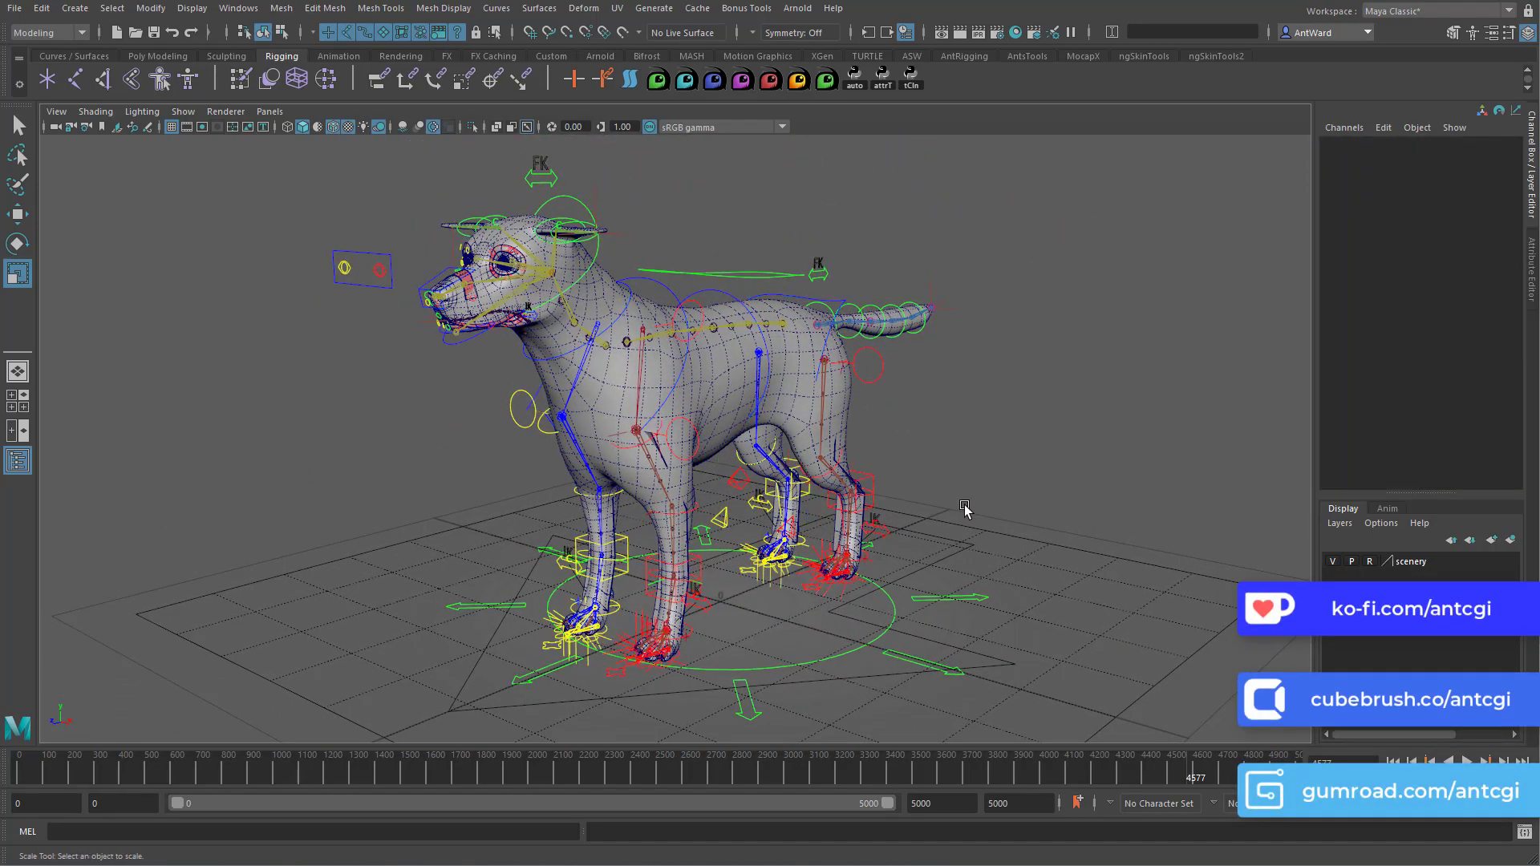
pyautogui.moveTo(956, 503)
pyautogui.keyDown('alt'); pyautogui.mouseDown()
pyautogui.moveTo(924, 509)
pyautogui.moveTo(963, 505)
pyautogui.mouseUp(); pyautogui.keyUp('alt')
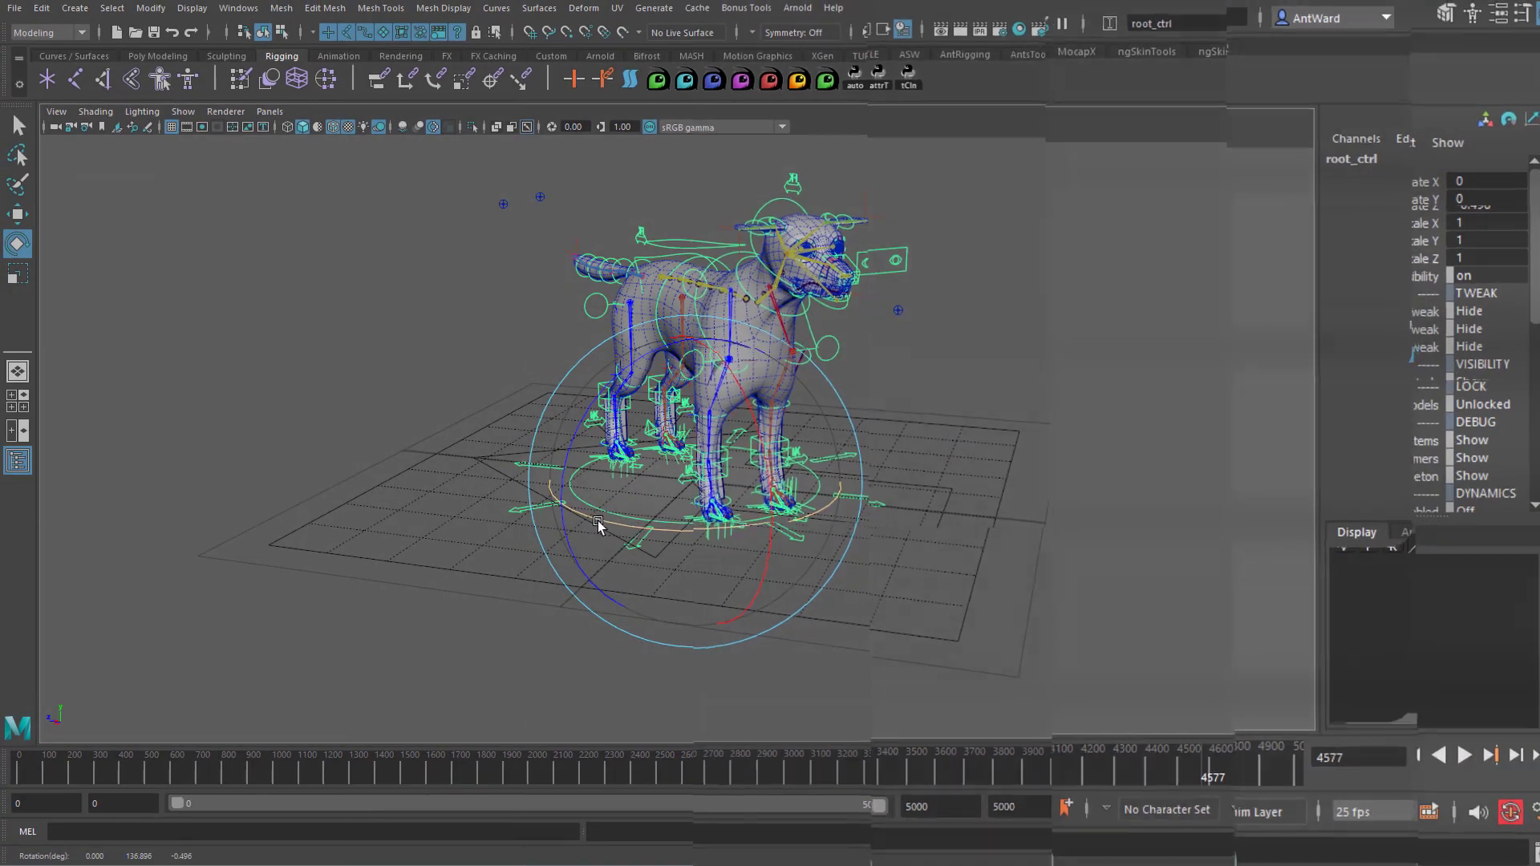
# - Rotate root_ctrl to about -15, 335 and -20 degrees and scale the whole dog rig uniformly
pyautogui.moveTo(722, 535); pyautogui.dragTo(634, 474)
pyautogui.press('r')
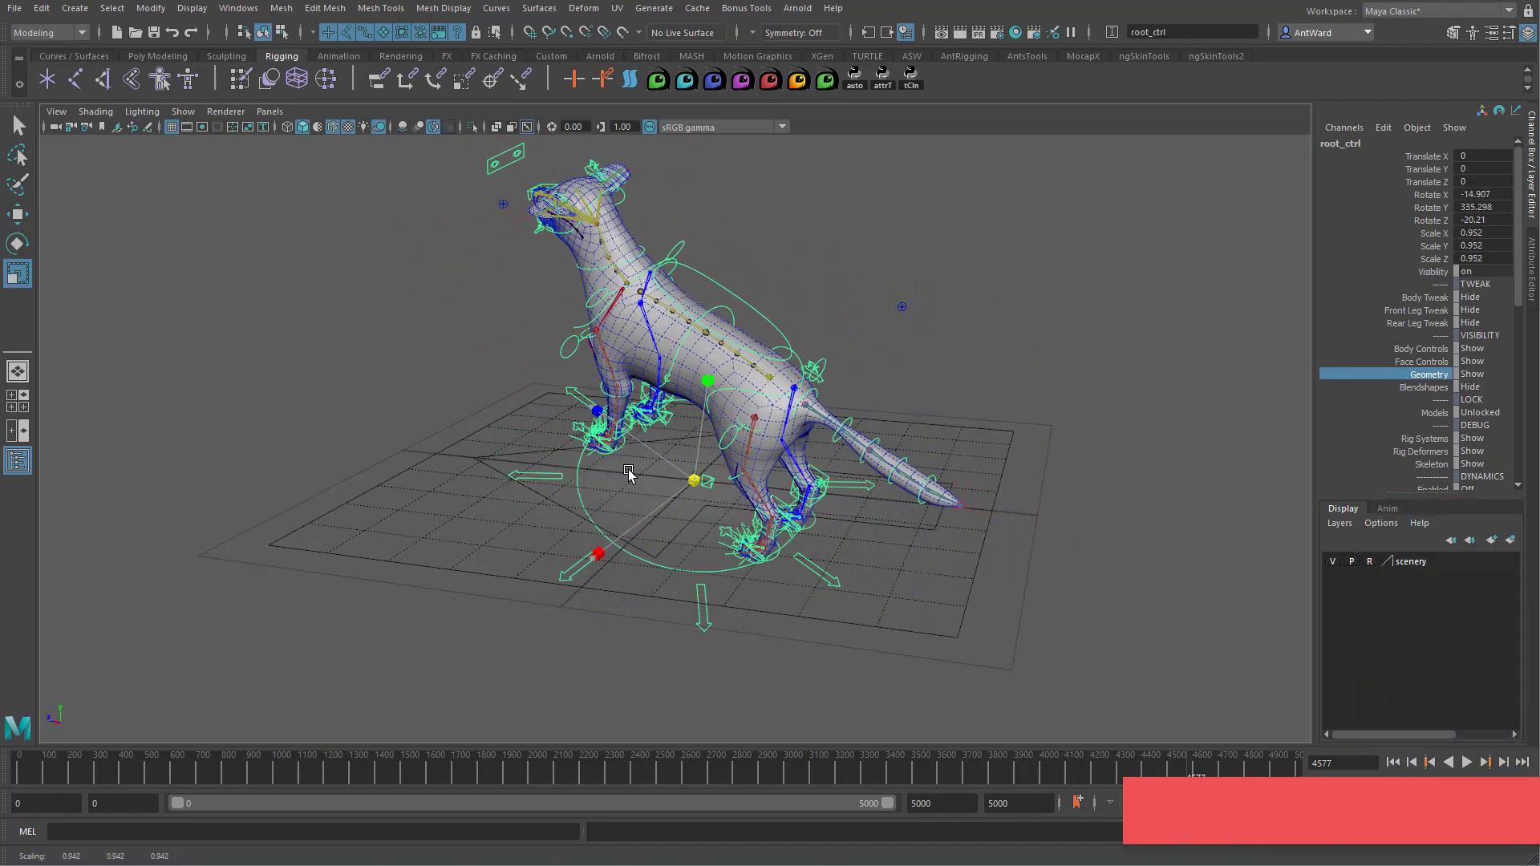
pyautogui.moveTo(311, 455); pyautogui.dragTo(176, 451)
pyautogui.moveTo(788, 467); pyautogui.dragTo(576, 429)
pyautogui.moveTo(690, 419); pyautogui.dragTo(816, 407)
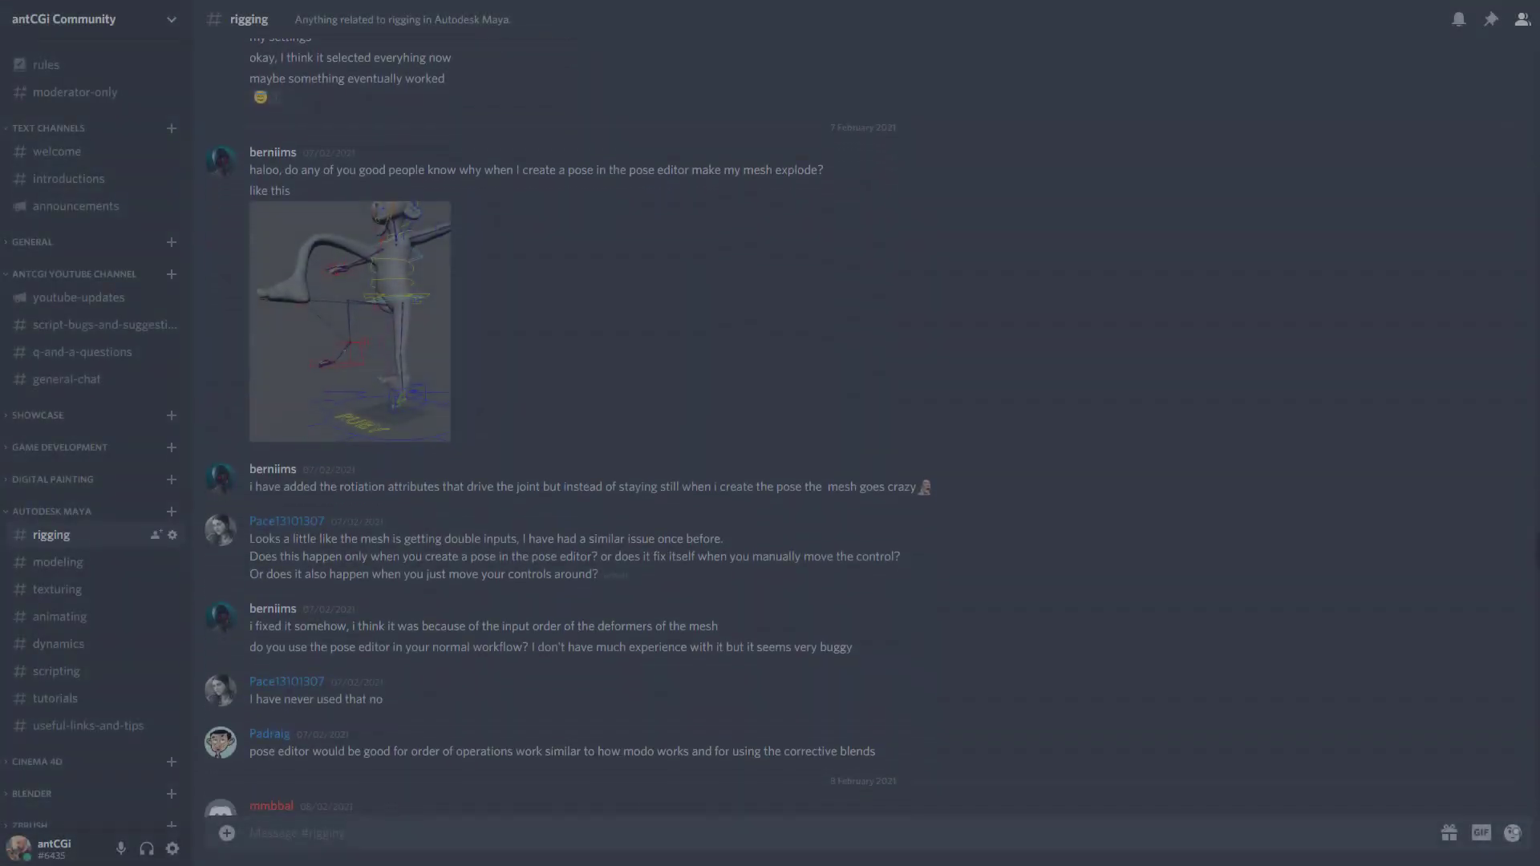
pyautogui.scroll(-8, 863, 425)
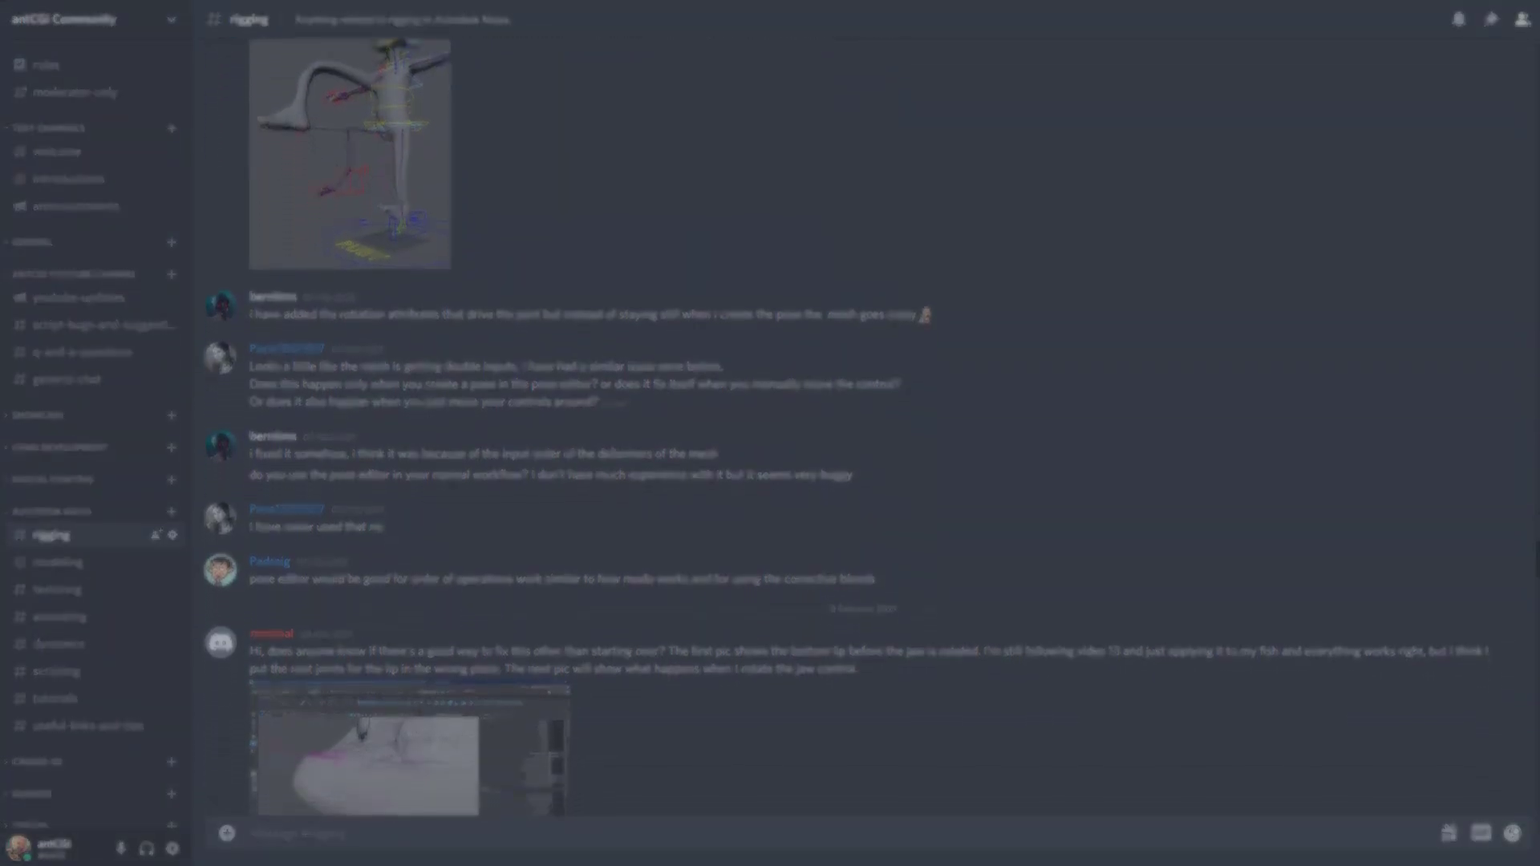
pyautogui.scroll(-8, 863, 425)
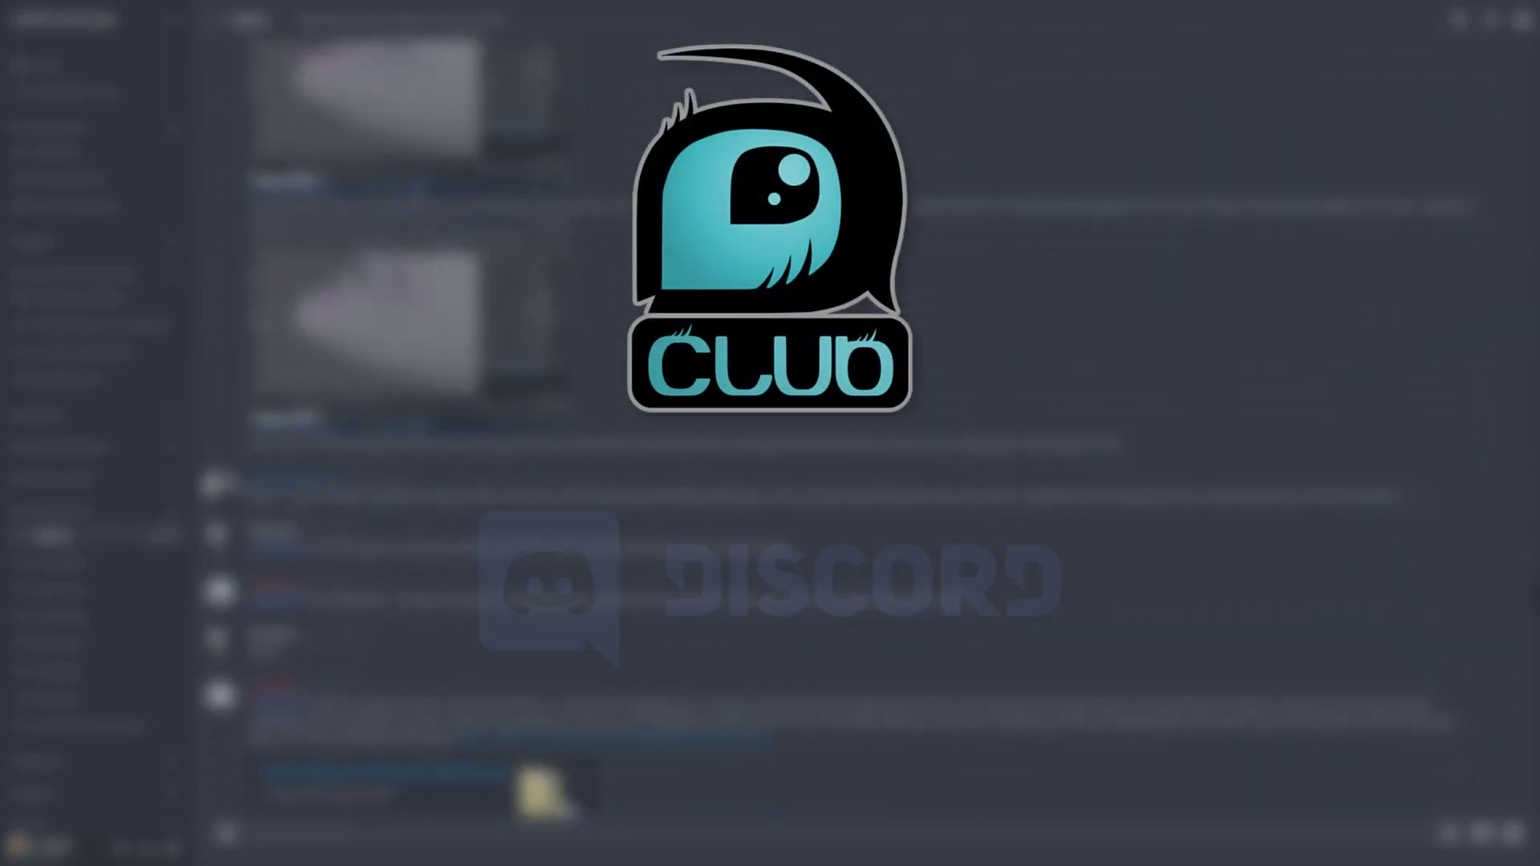